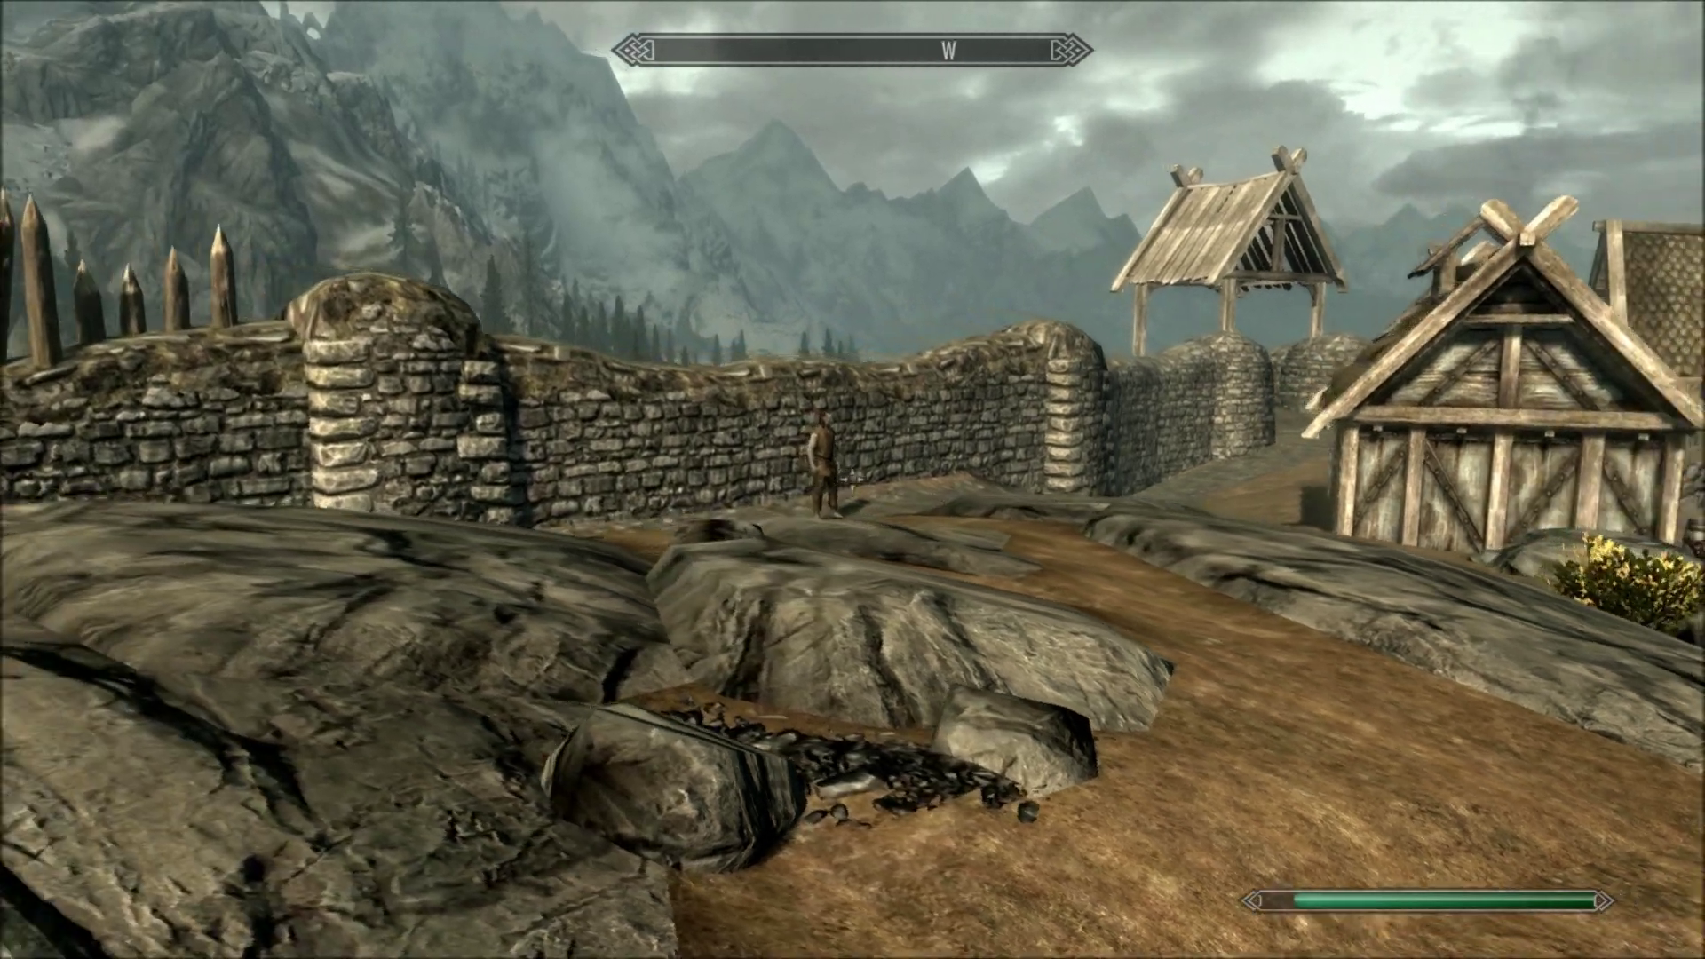
{"action": "key", "text": "w"}
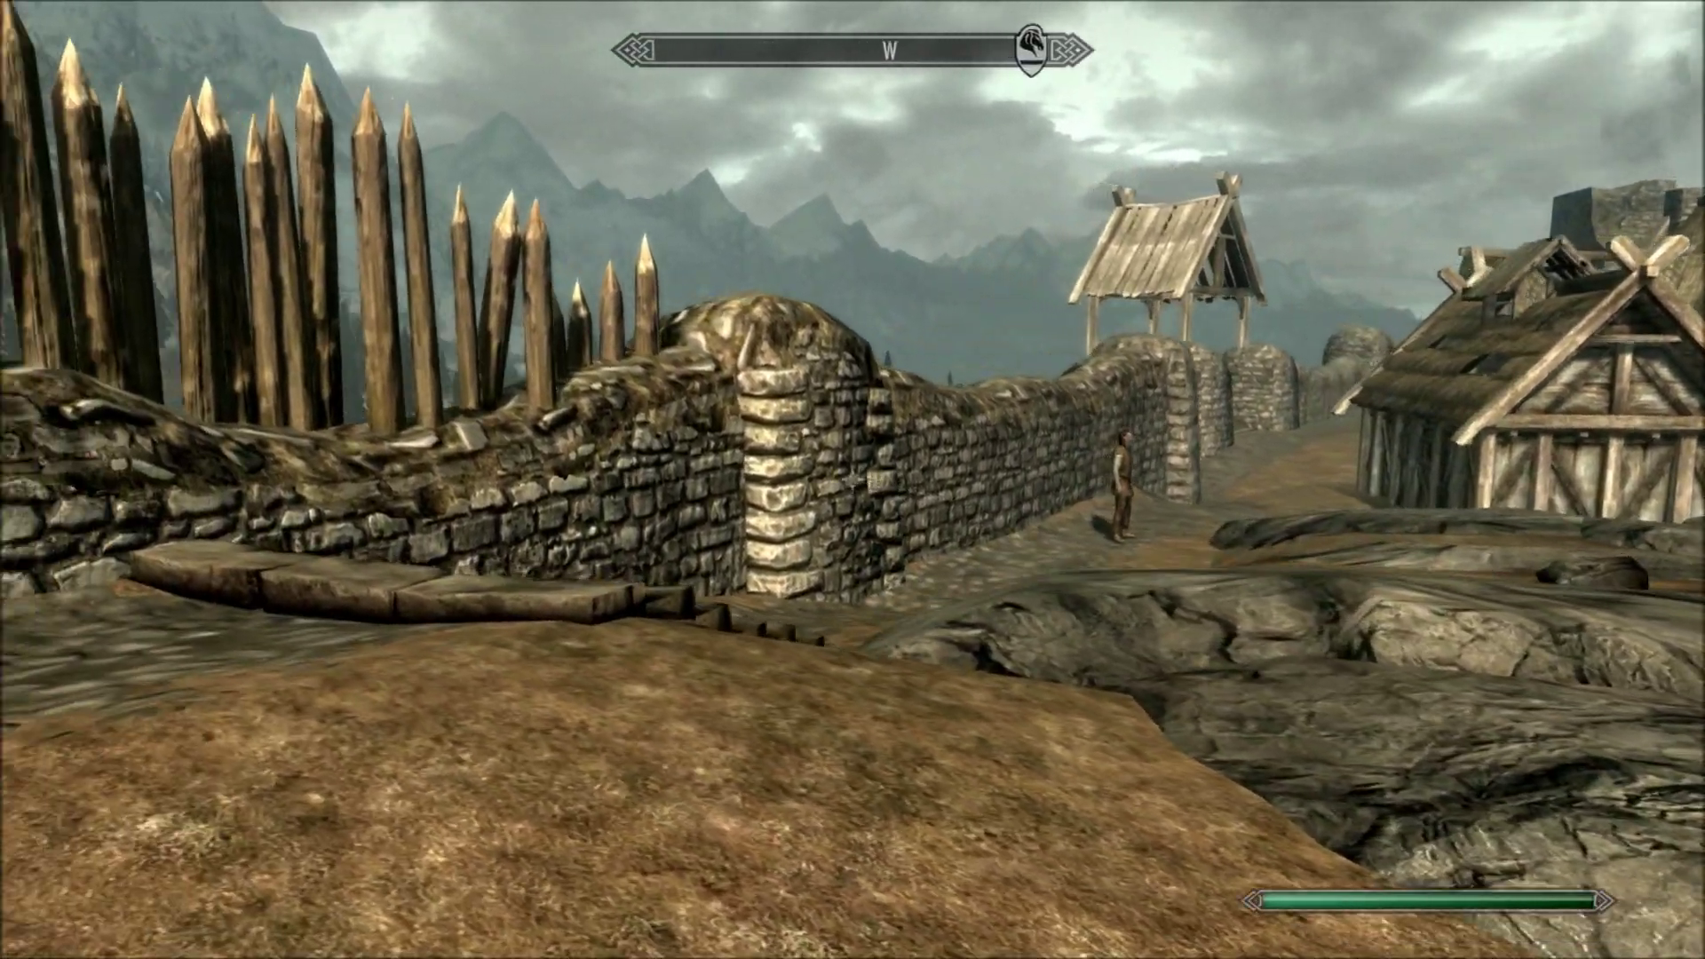
{"action": "key", "text": "w"}
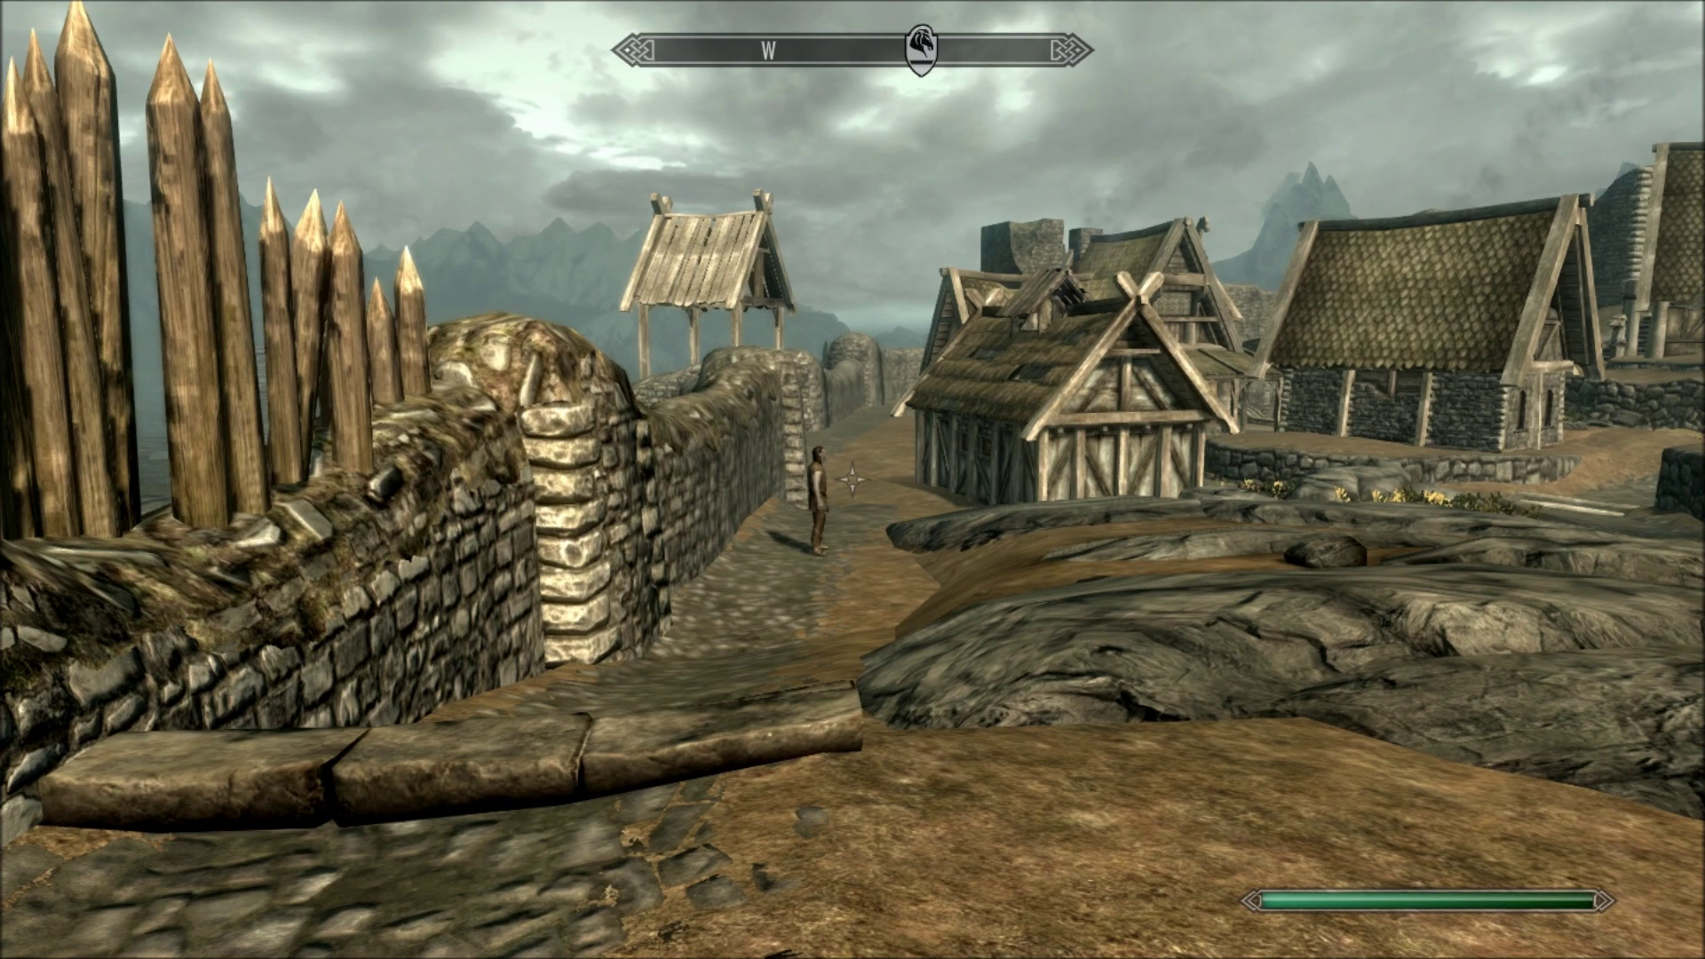
{"action": "mouse_move", "coordinate": [853, 479]}
{"action": "key", "text": "a"}
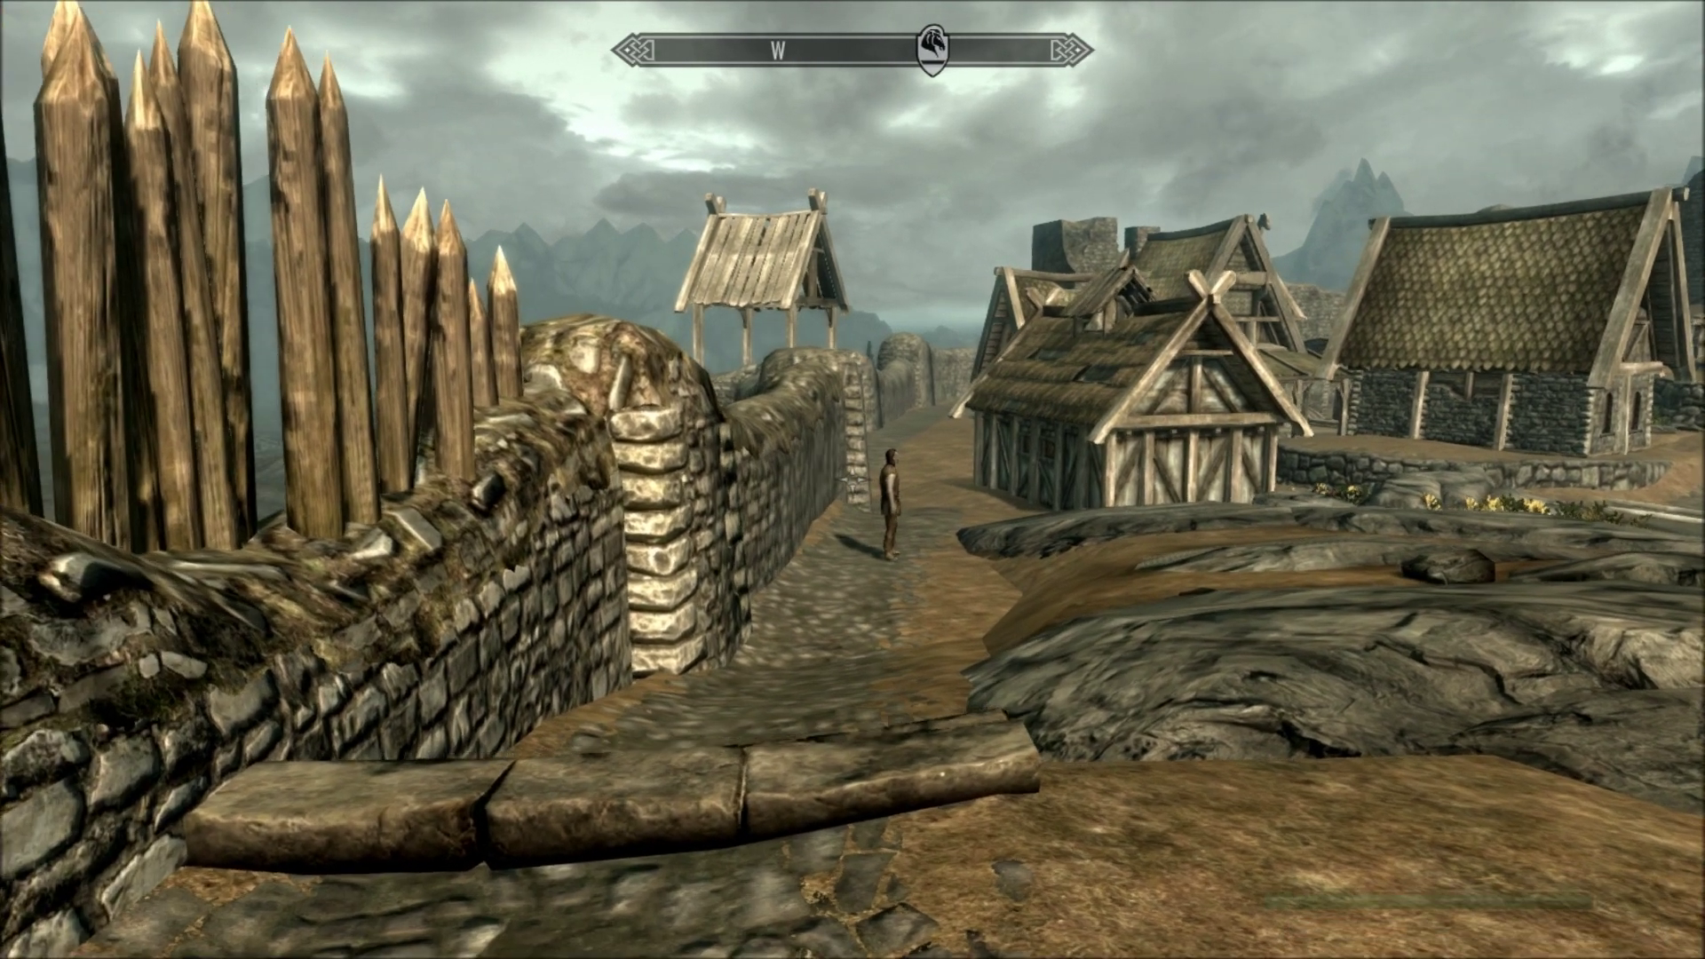
{"action": "key", "text": "w"}
{"action": "key", "text": "w"}
{"action": "key", "text": "w"}
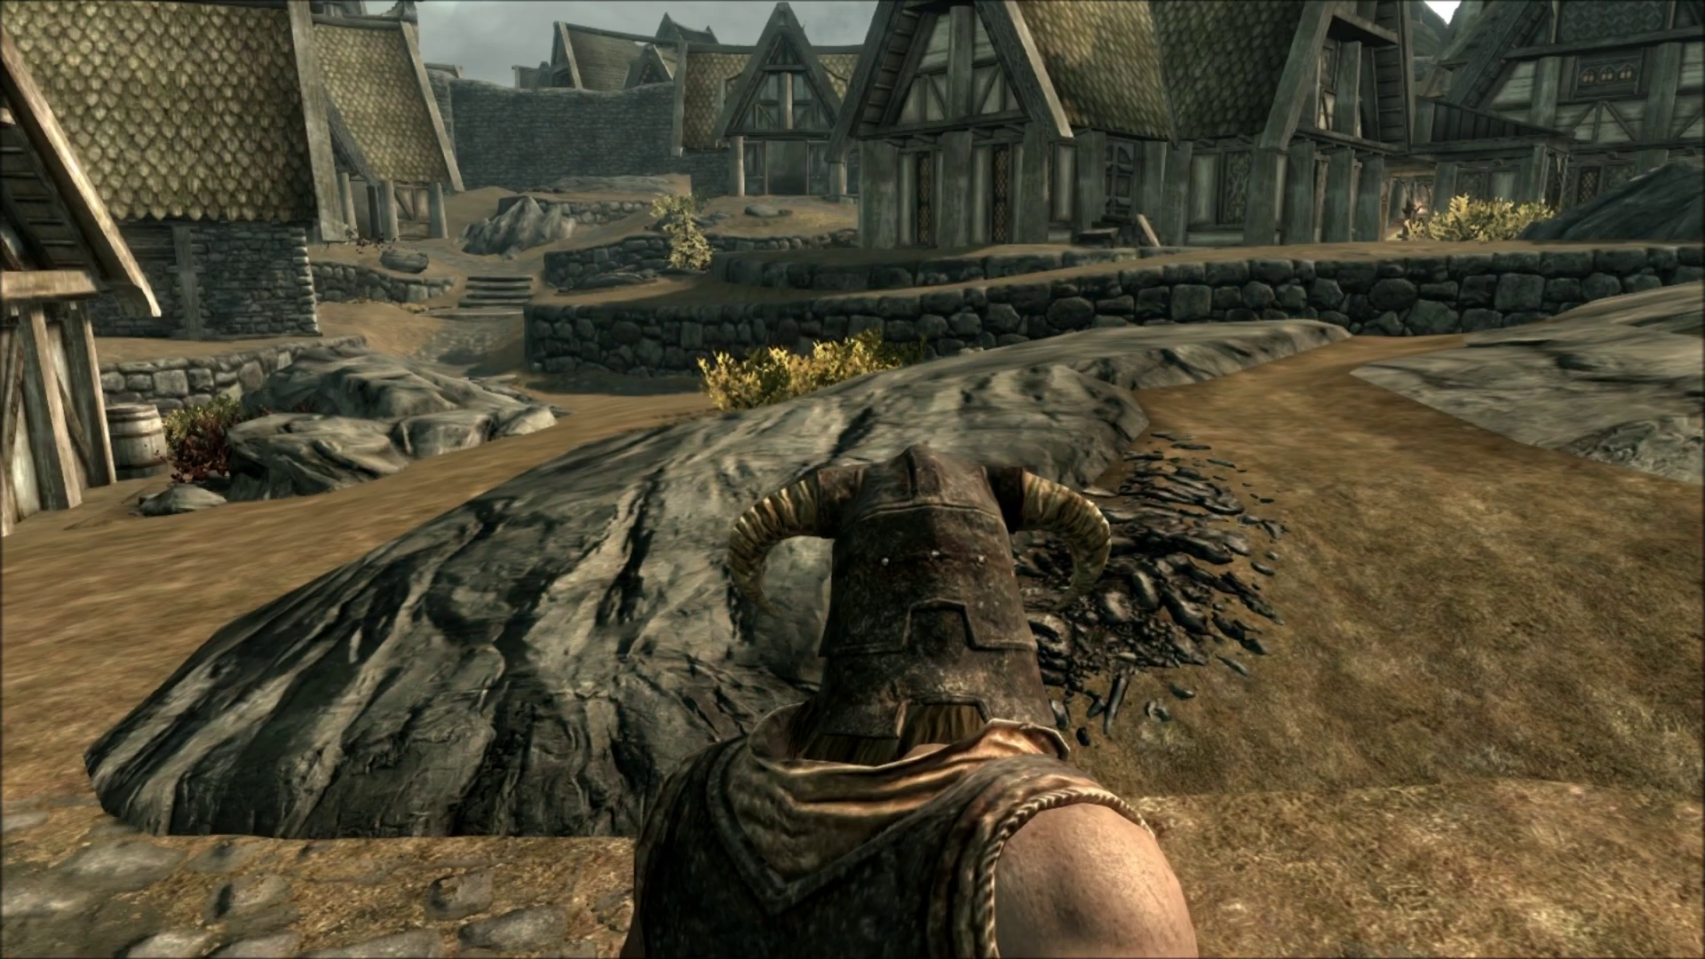
{"action": "key", "text": "w"}
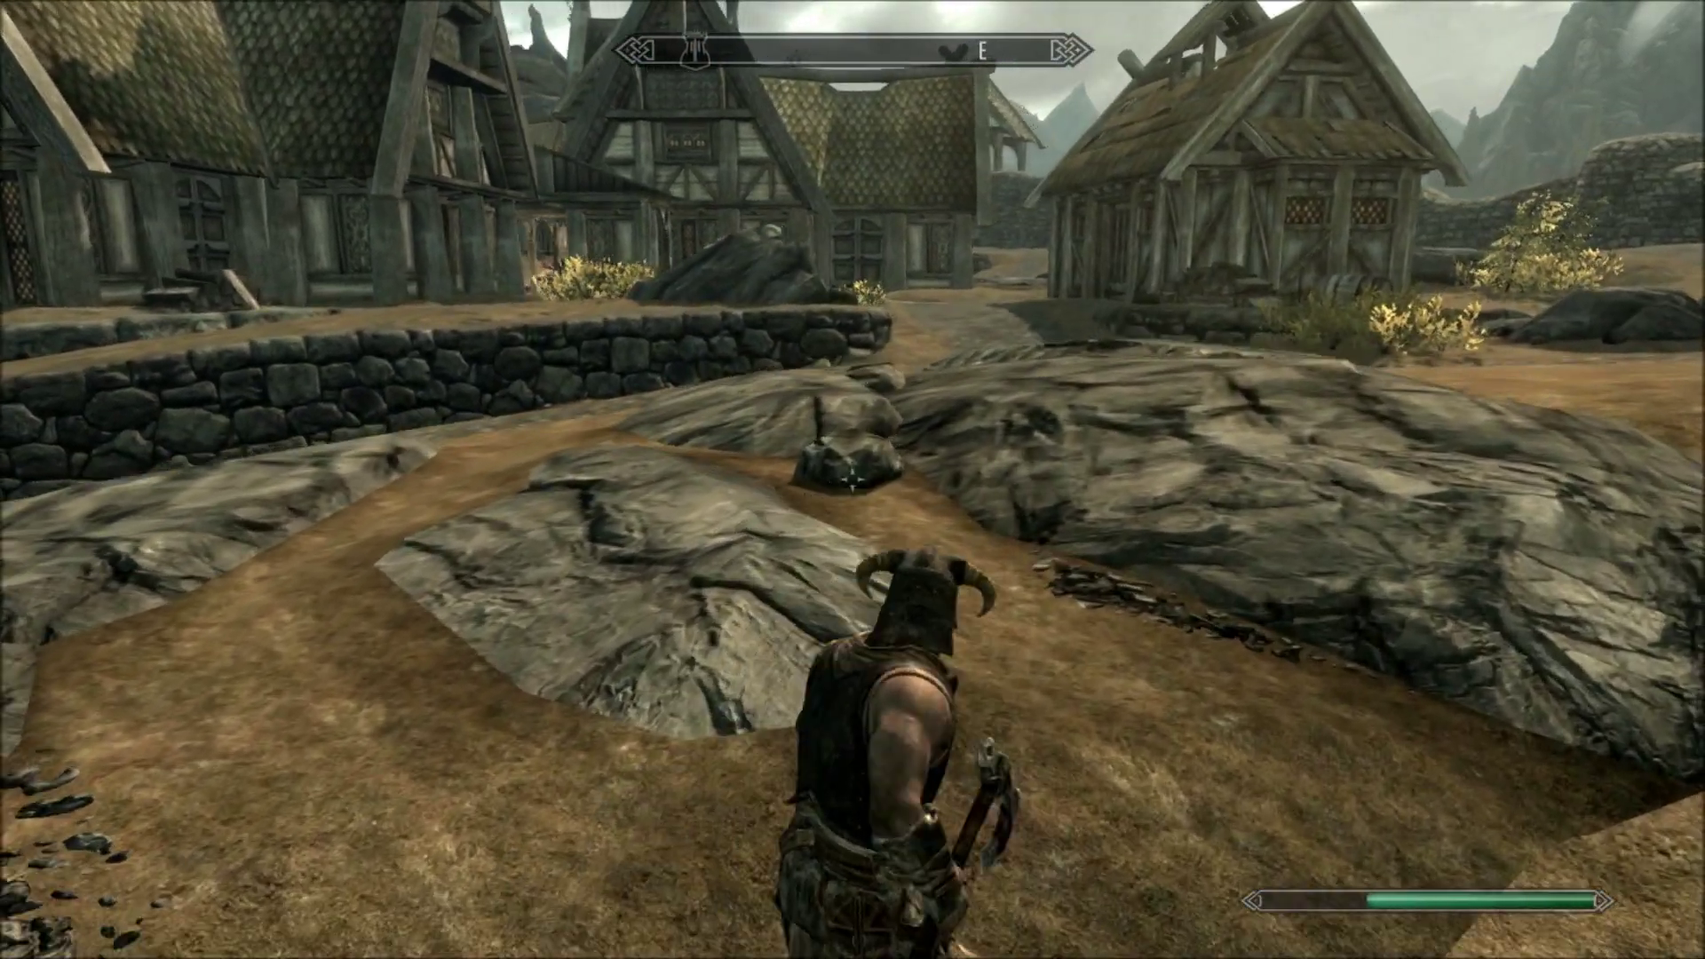
{"action": "key", "text": "w"}
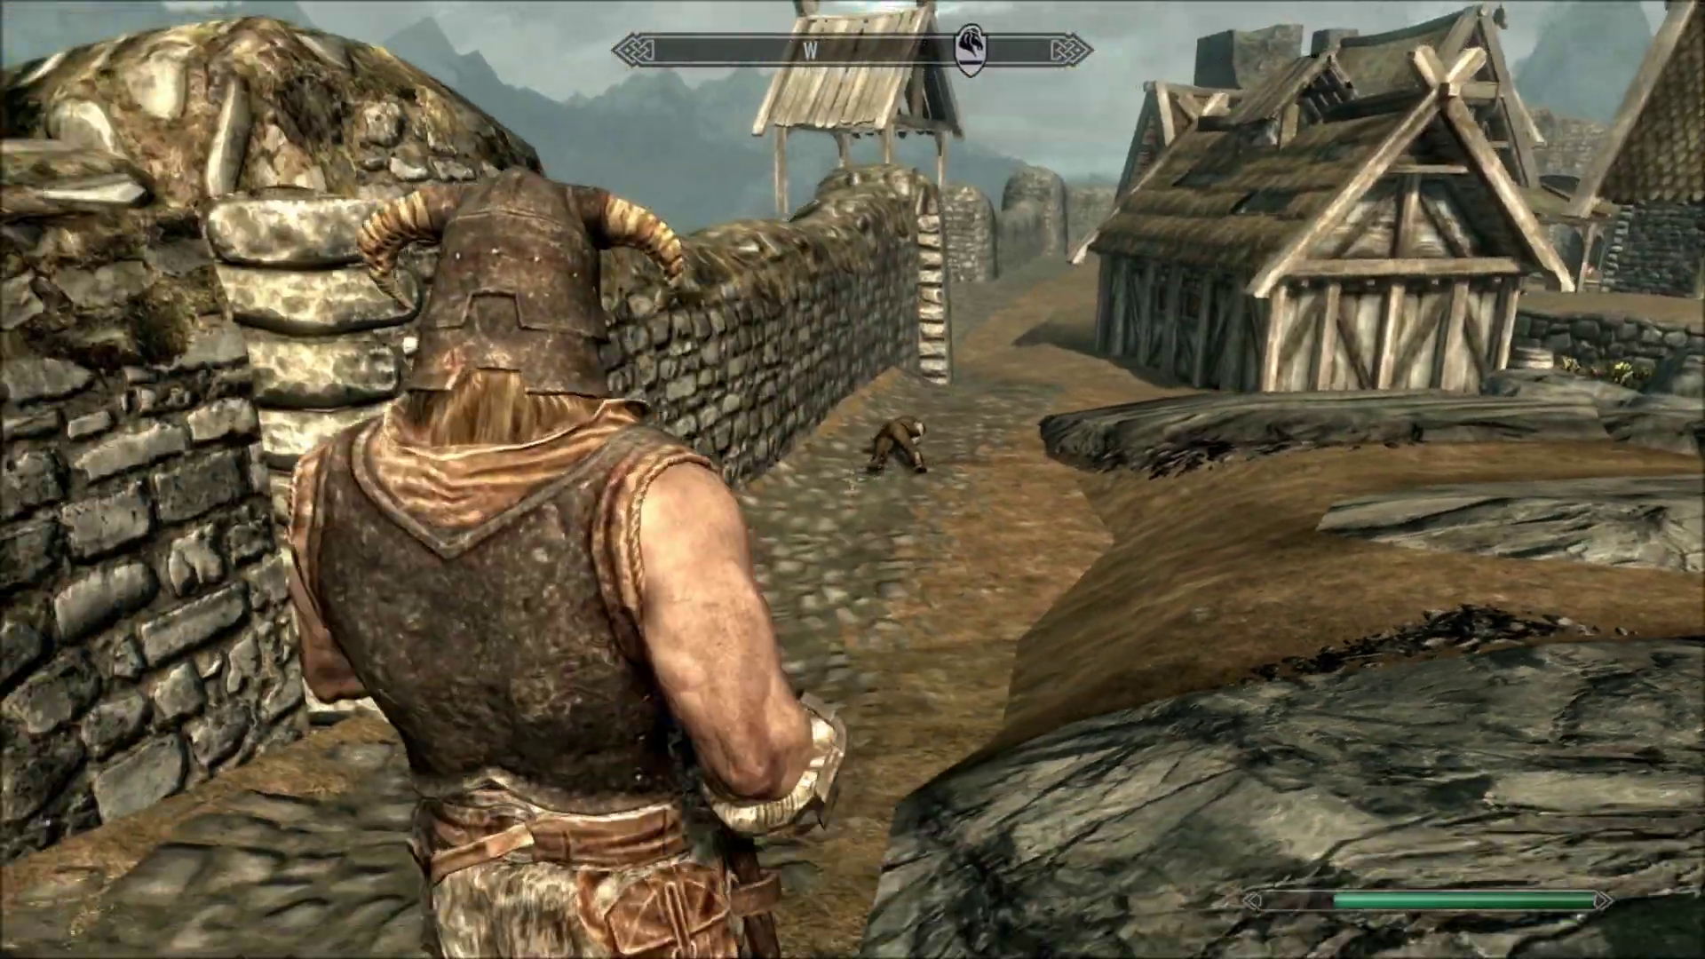
{"action": "key", "text": "f"}
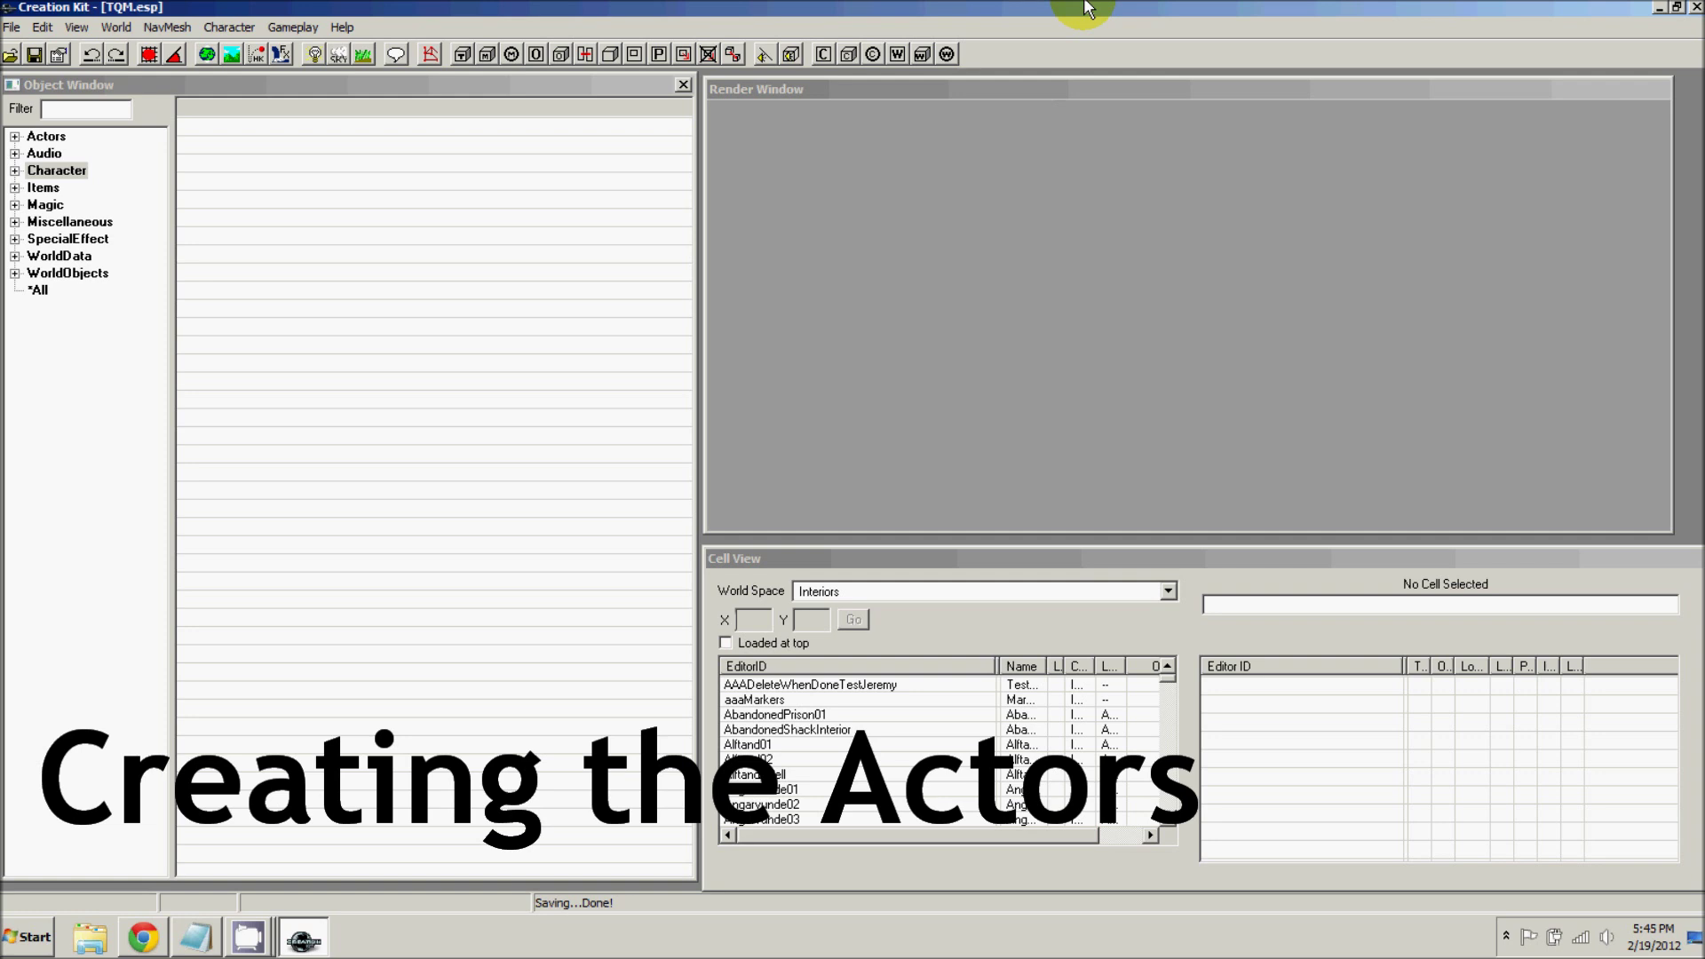
- Create a new actor with ID TQMBeggar, name and short name Beggar, and flag it as Unique
{"action": "left_click", "coordinate": [15, 137]}
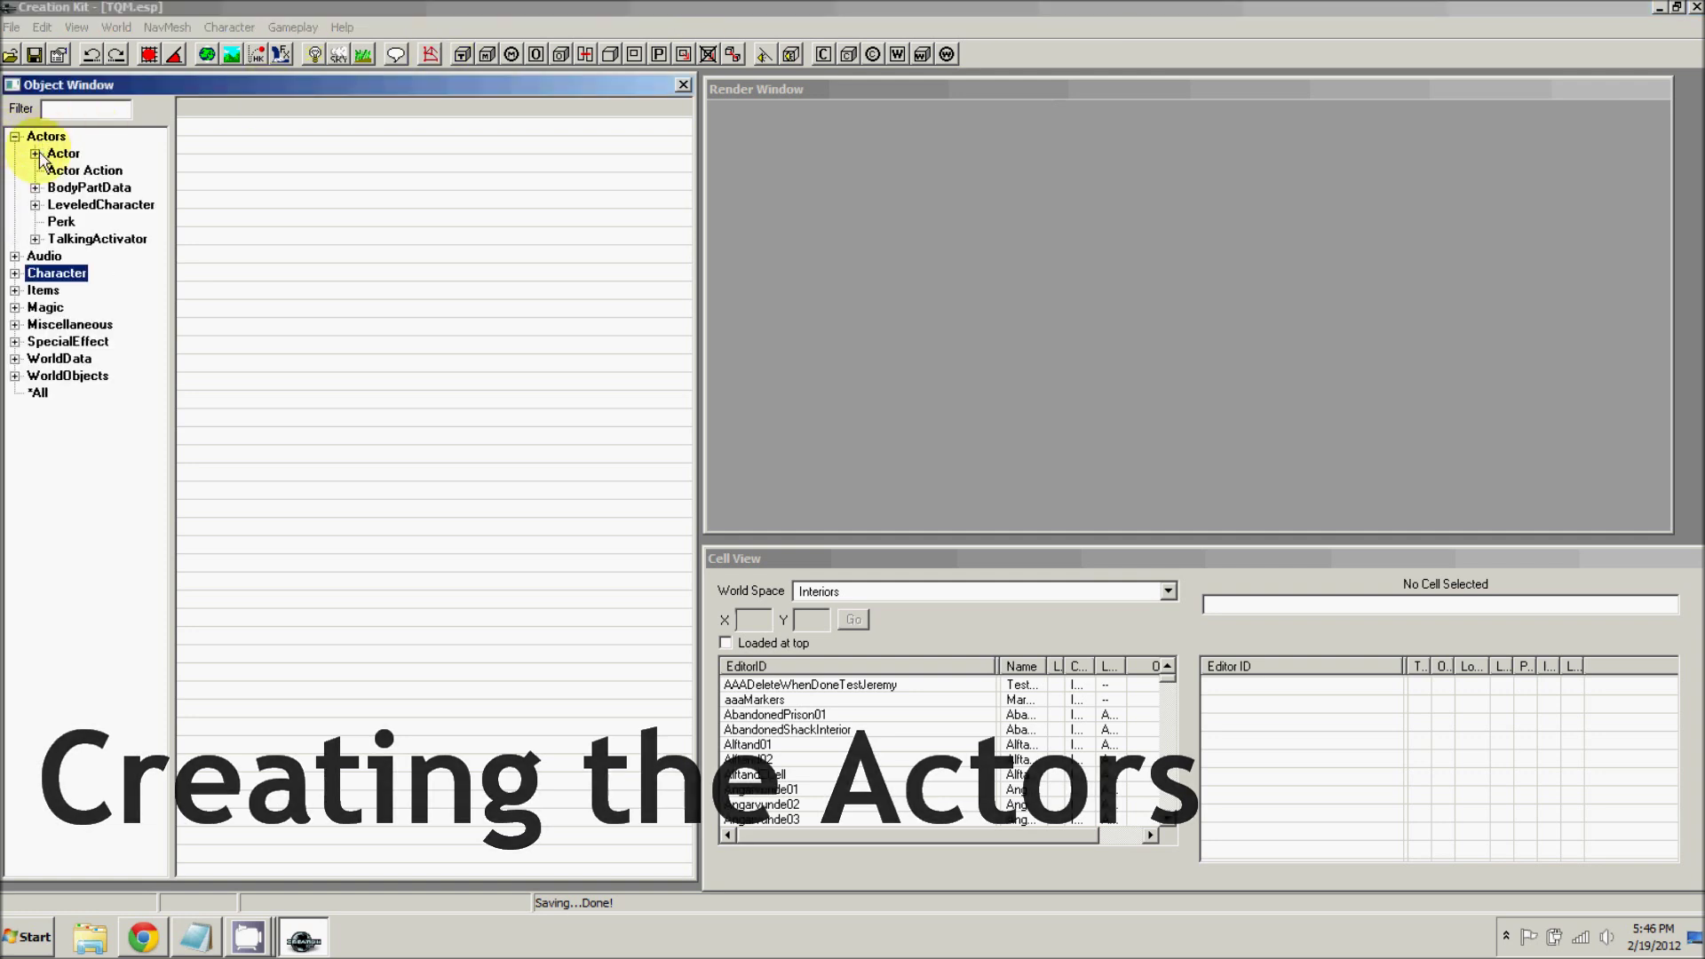
{"action": "double_click", "coordinate": [41, 155]}
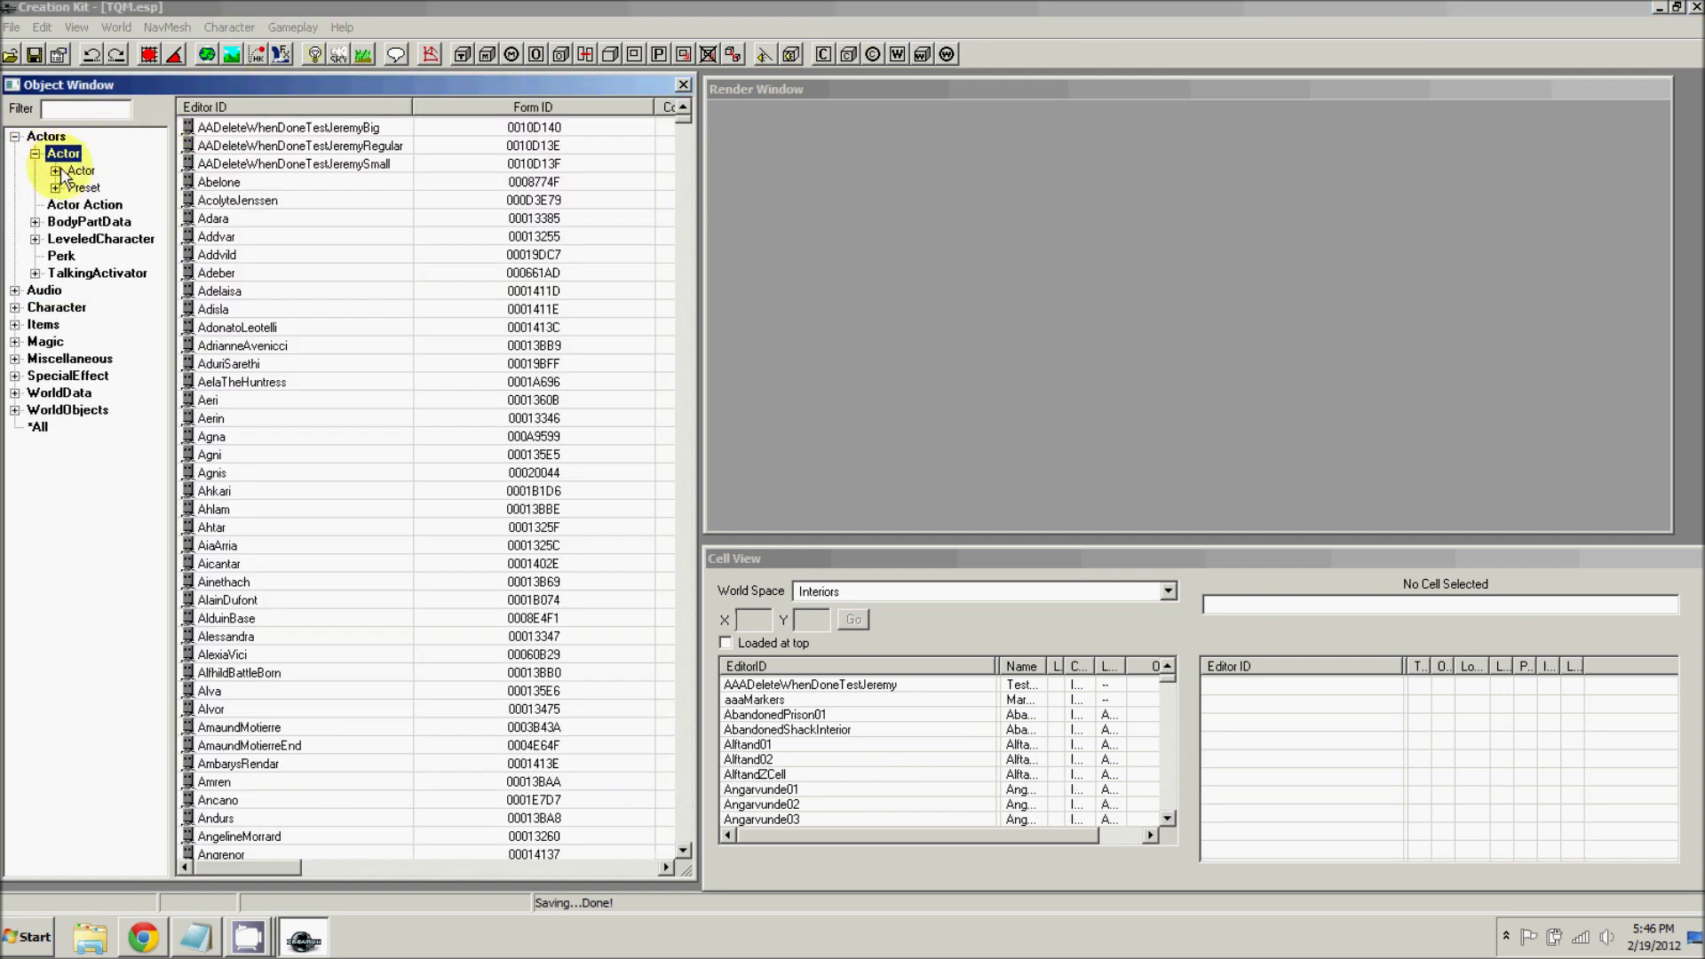
{"action": "right_click", "coordinate": [215, 200]}
{"action": "left_click", "coordinate": [222, 219]}
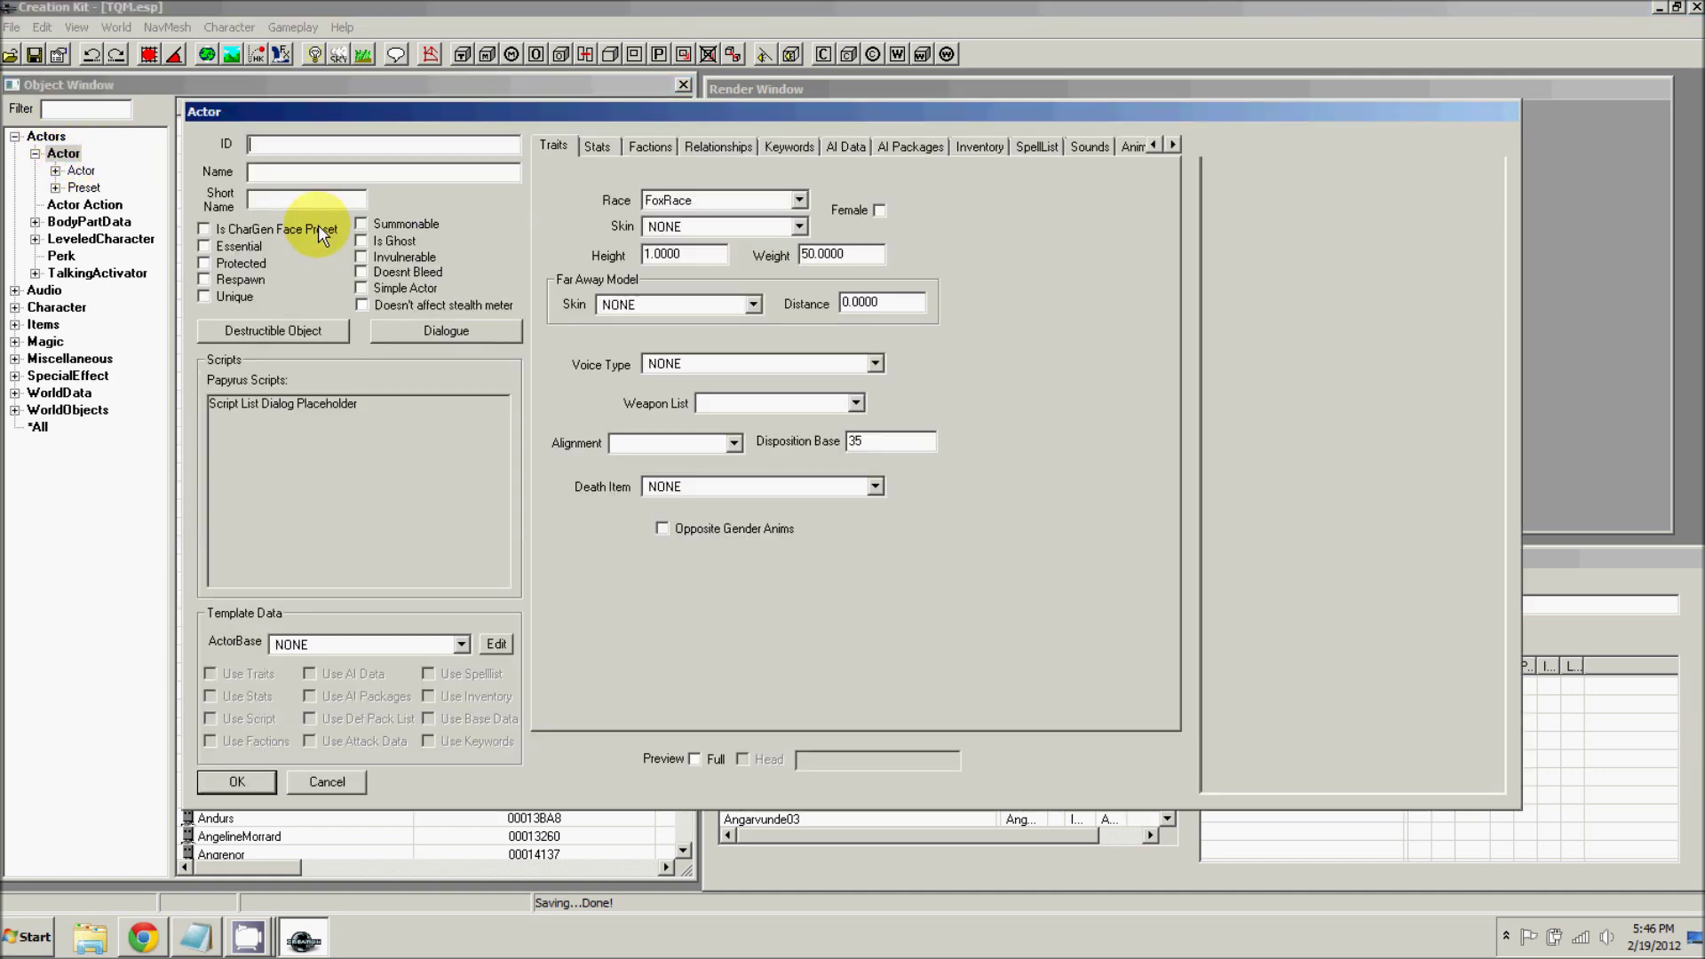
{"action": "left_click", "coordinate": [301, 174]}
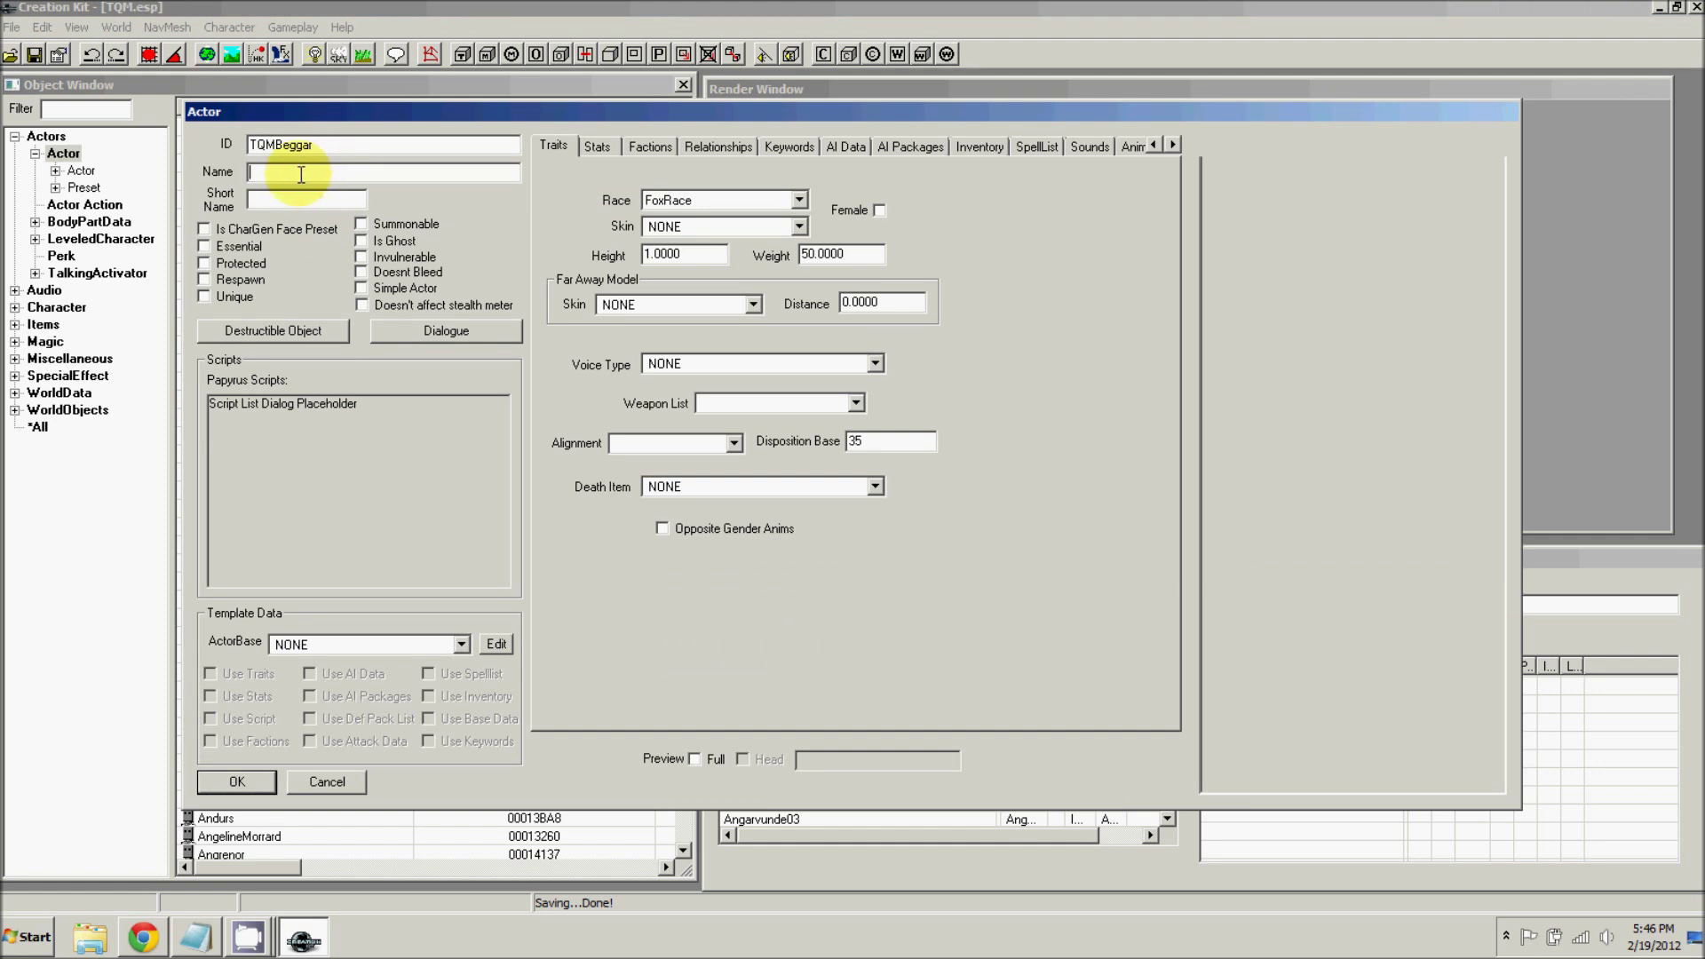
{"action": "type", "text": "Beggar"}
{"action": "left_click", "coordinate": [285, 197]}
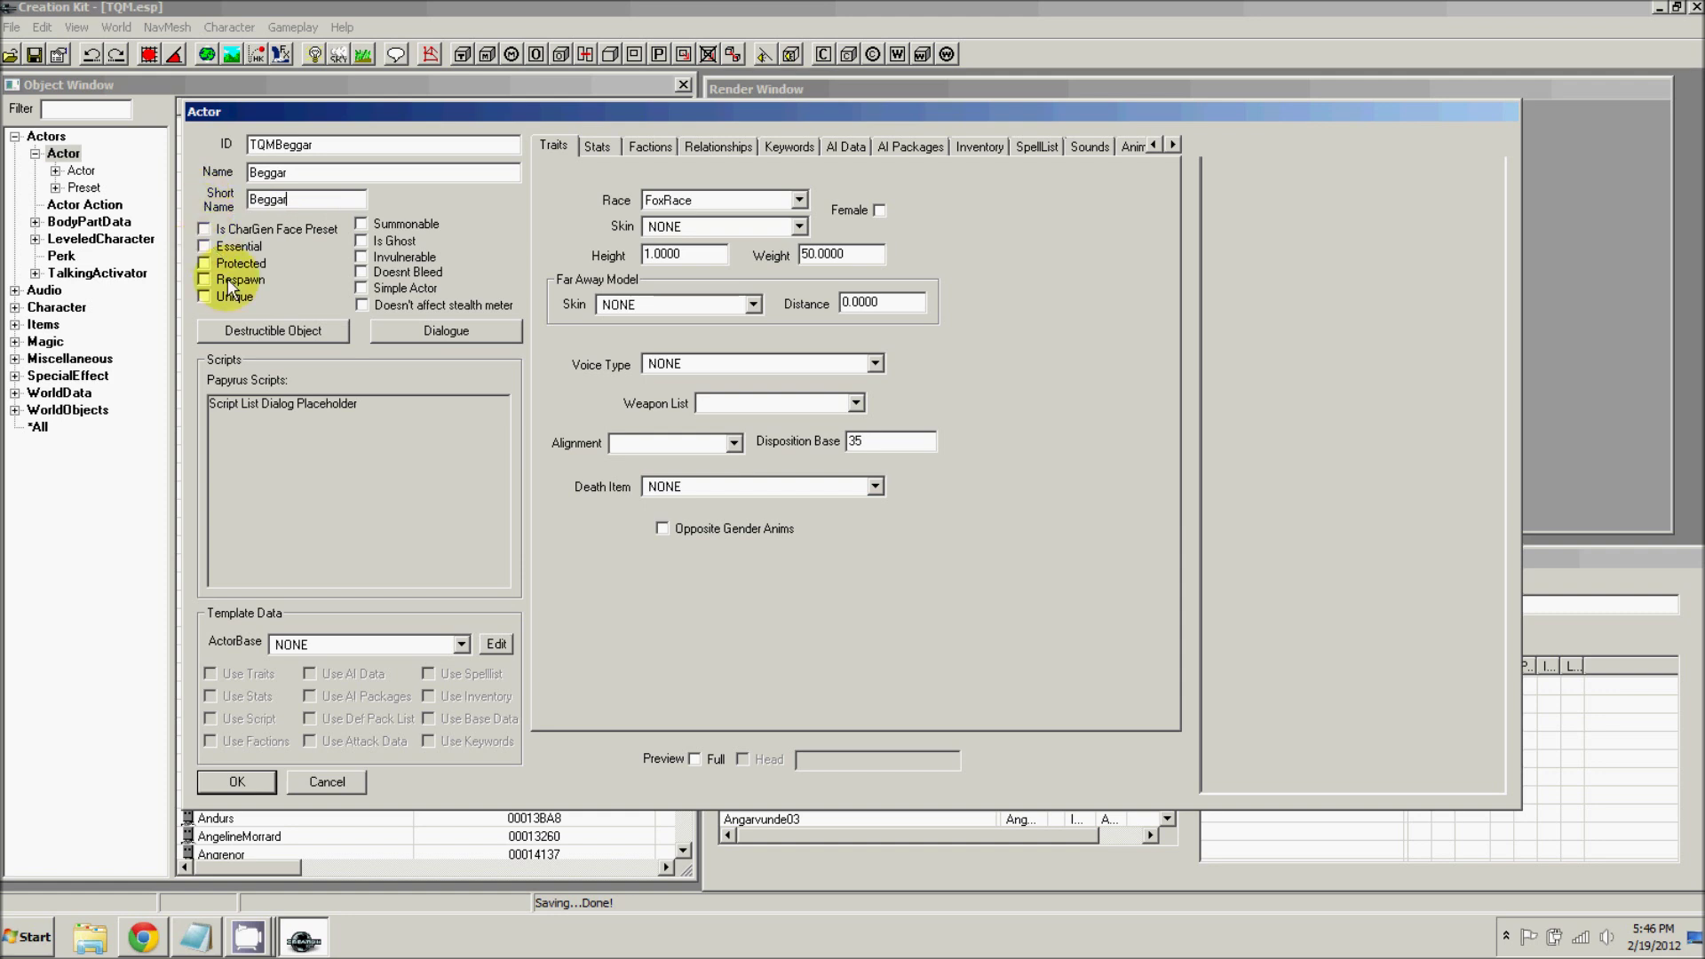
{"action": "left_click", "coordinate": [203, 297]}
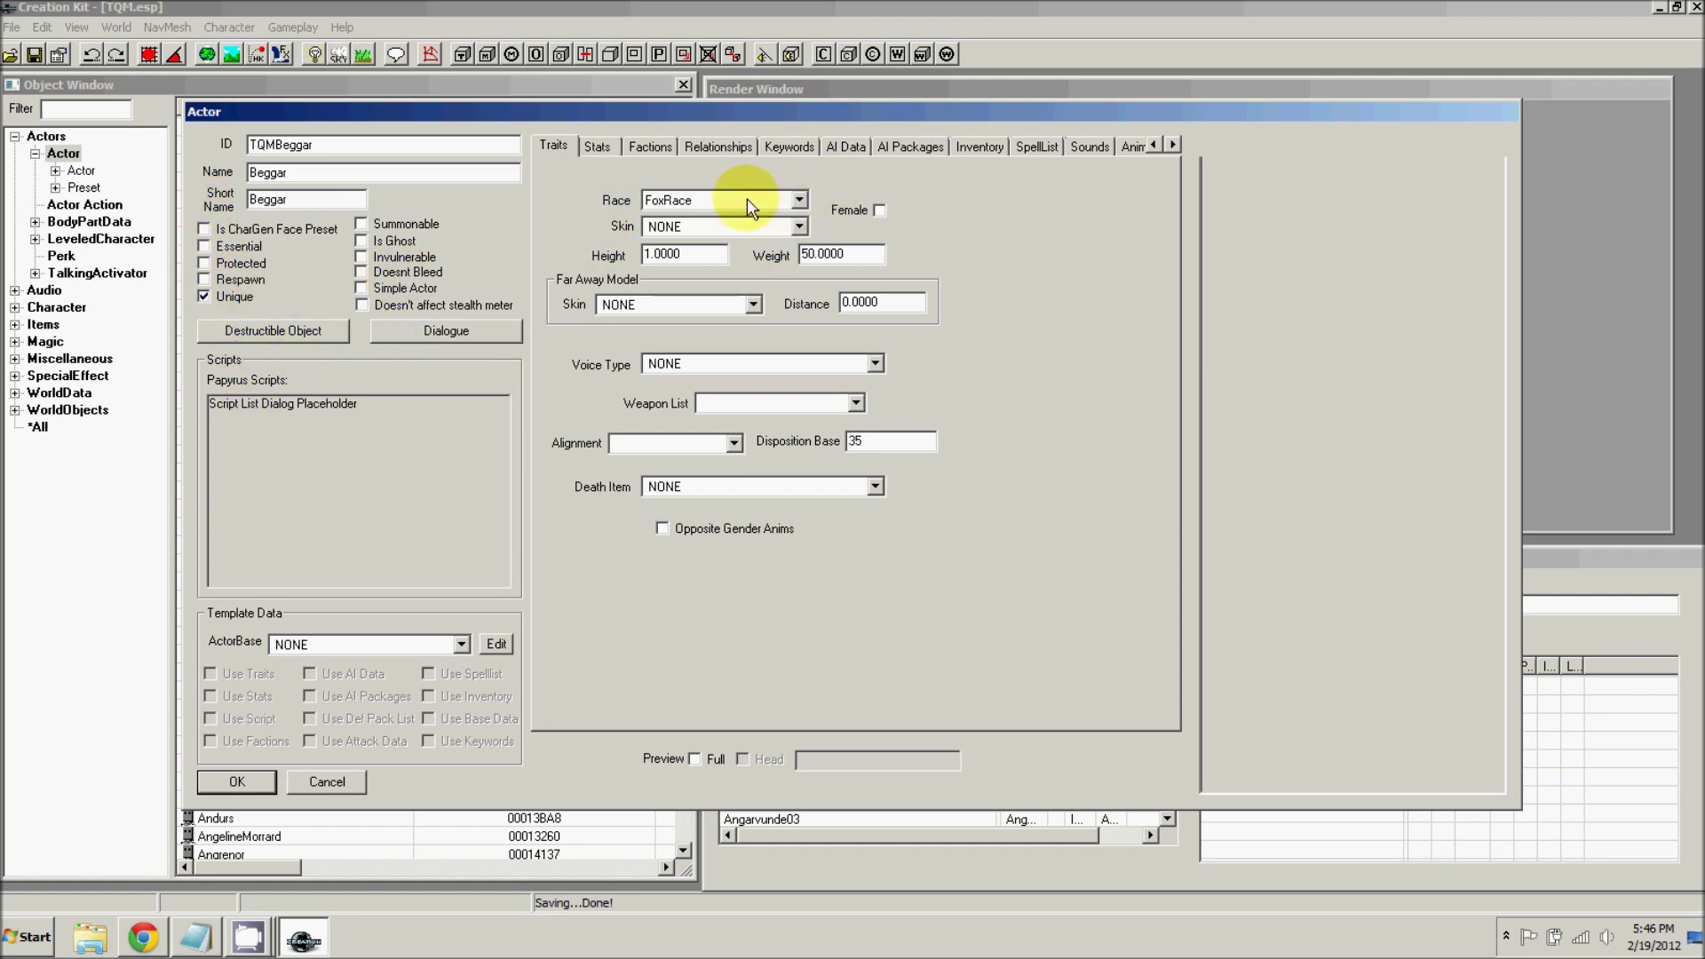
- Set the Beggar actor's race to DarkElfRace and its voice type to MaleElfHaughty
{"action": "left_click", "coordinate": [707, 201]}
{"action": "left_click", "coordinate": [707, 205]}
{"action": "key", "text": "d"}
{"action": "key", "text": "d"}
{"action": "key", "text": "d"}
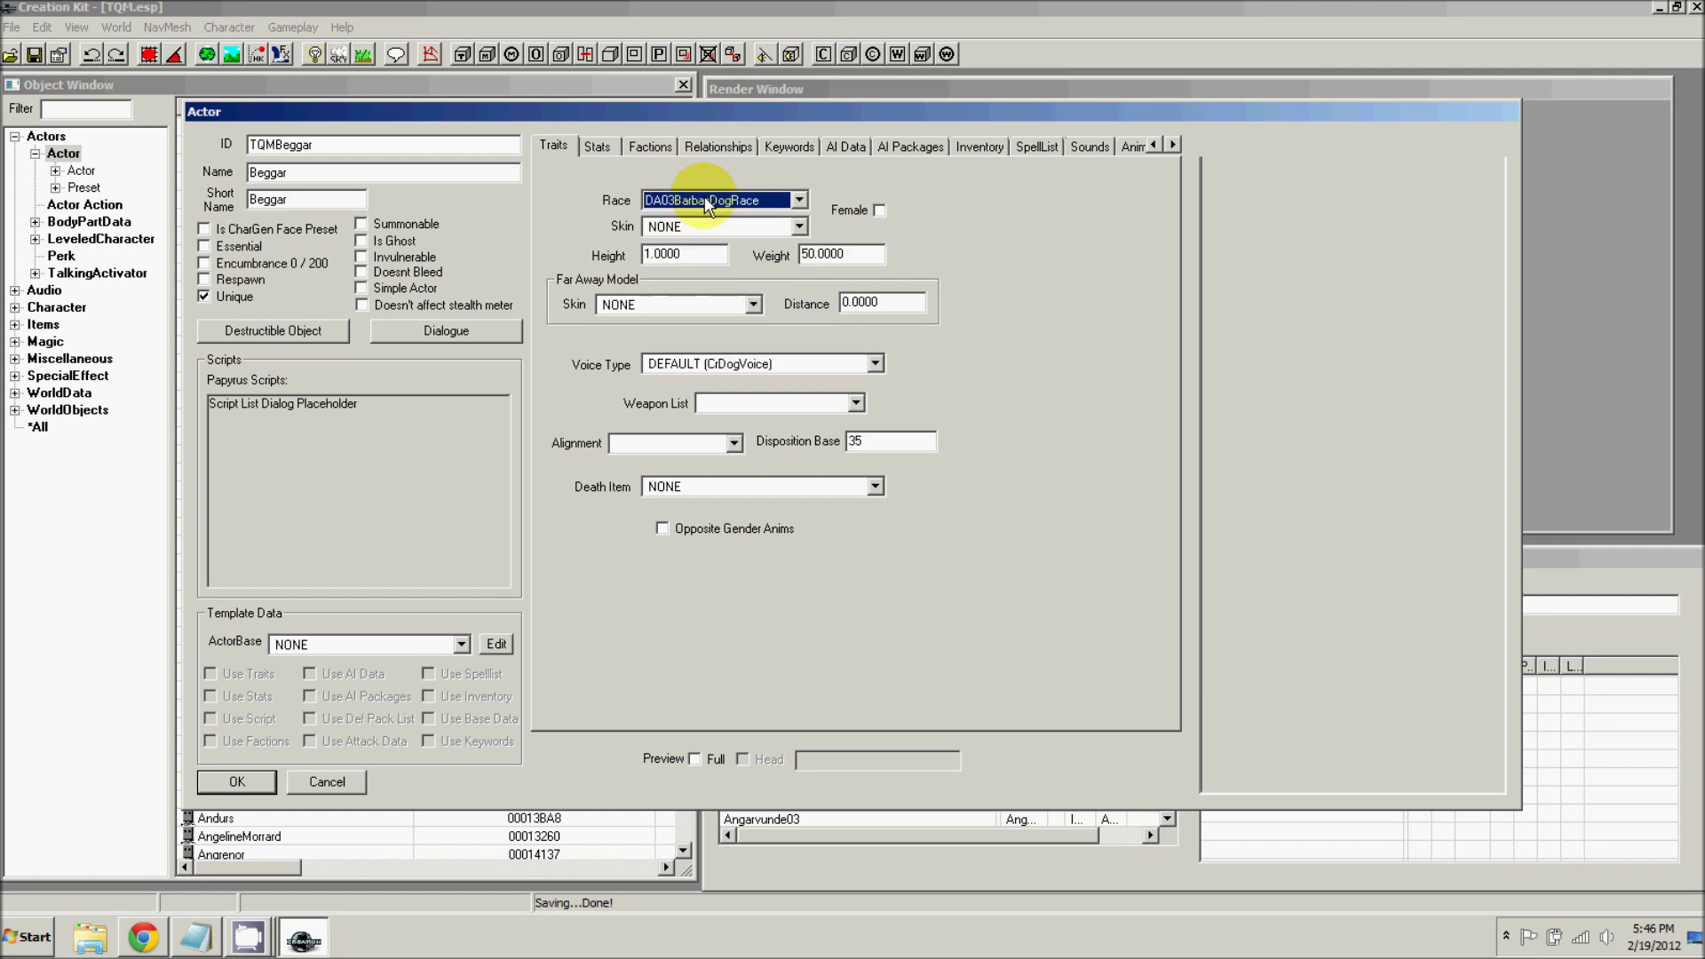
{"action": "left_click", "coordinate": [691, 364]}
{"action": "left_click", "coordinate": [691, 366]}
{"action": "key", "text": "m"}
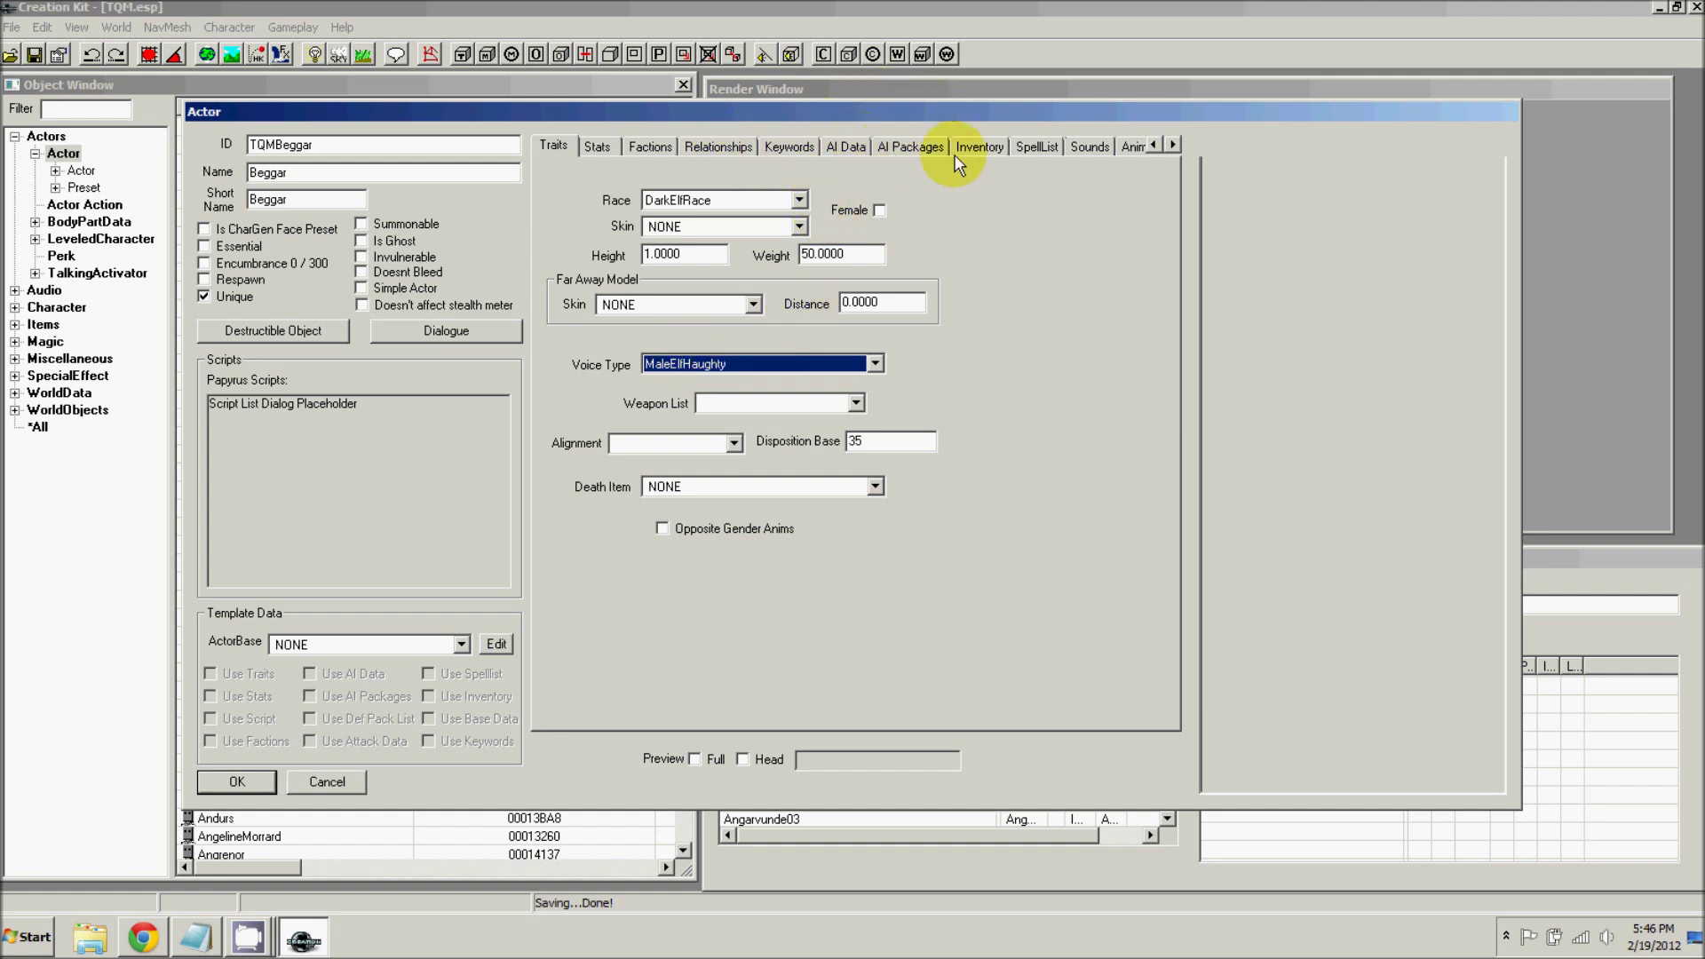
- Give the Beggar the default outfit MadManOutfit, check it in the full-body preview, and save the actor
{"action": "left_click", "coordinate": [993, 147]}
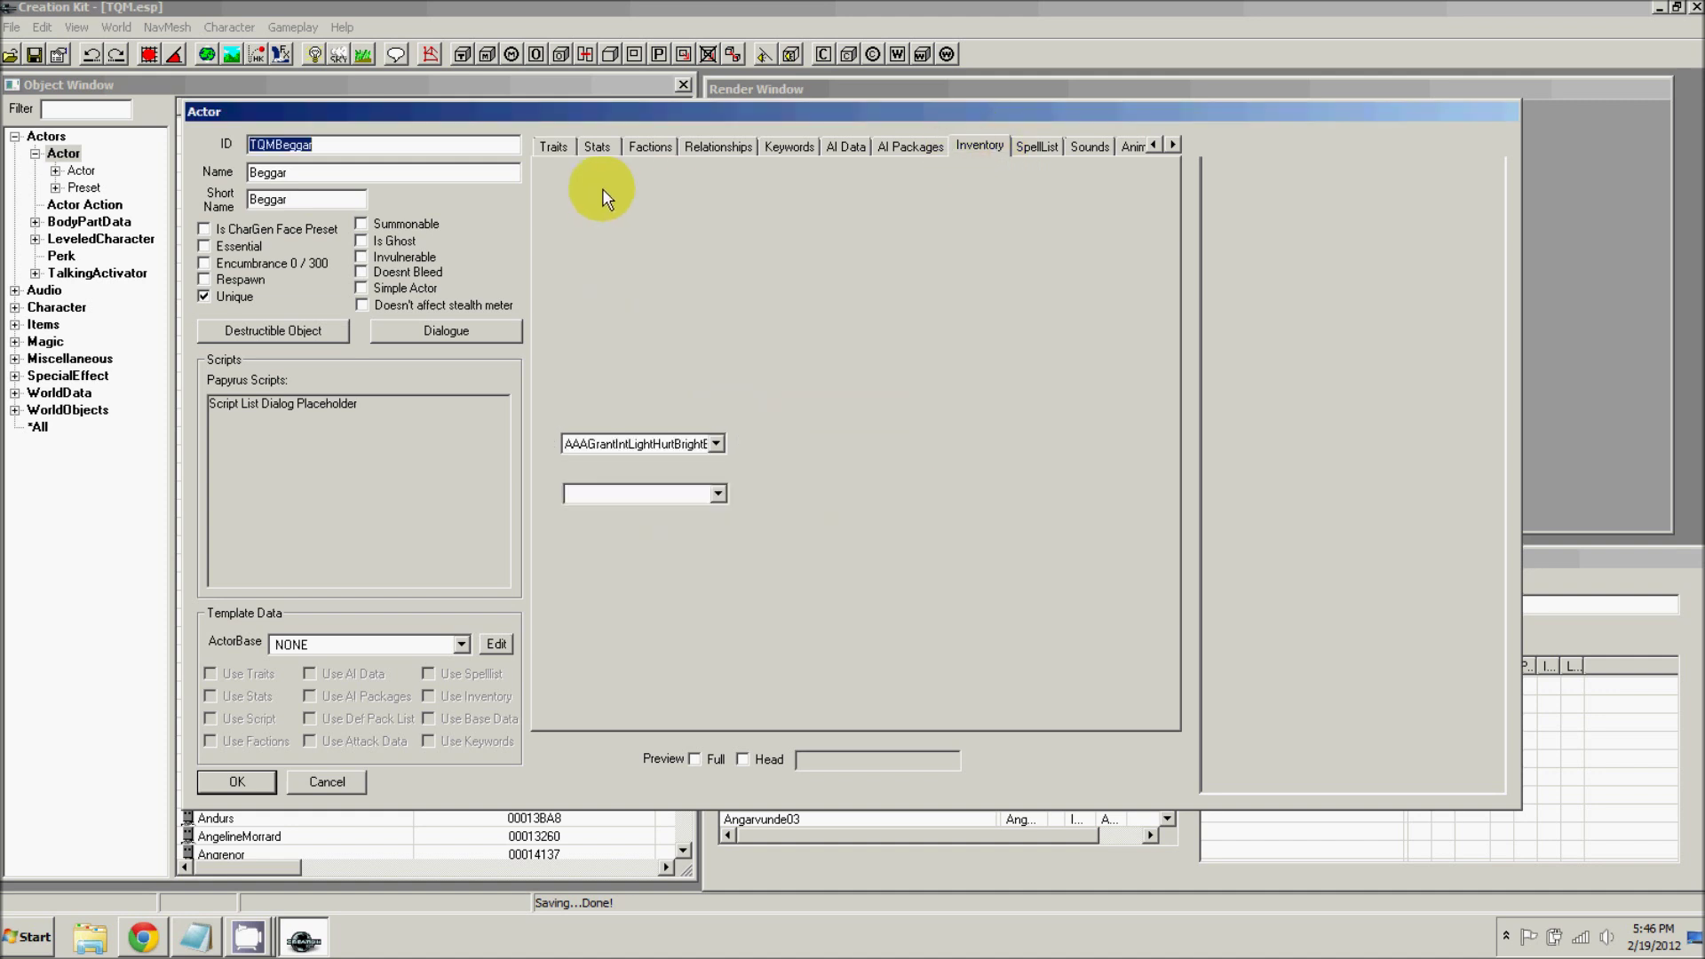
{"action": "left_click", "coordinate": [695, 759]}
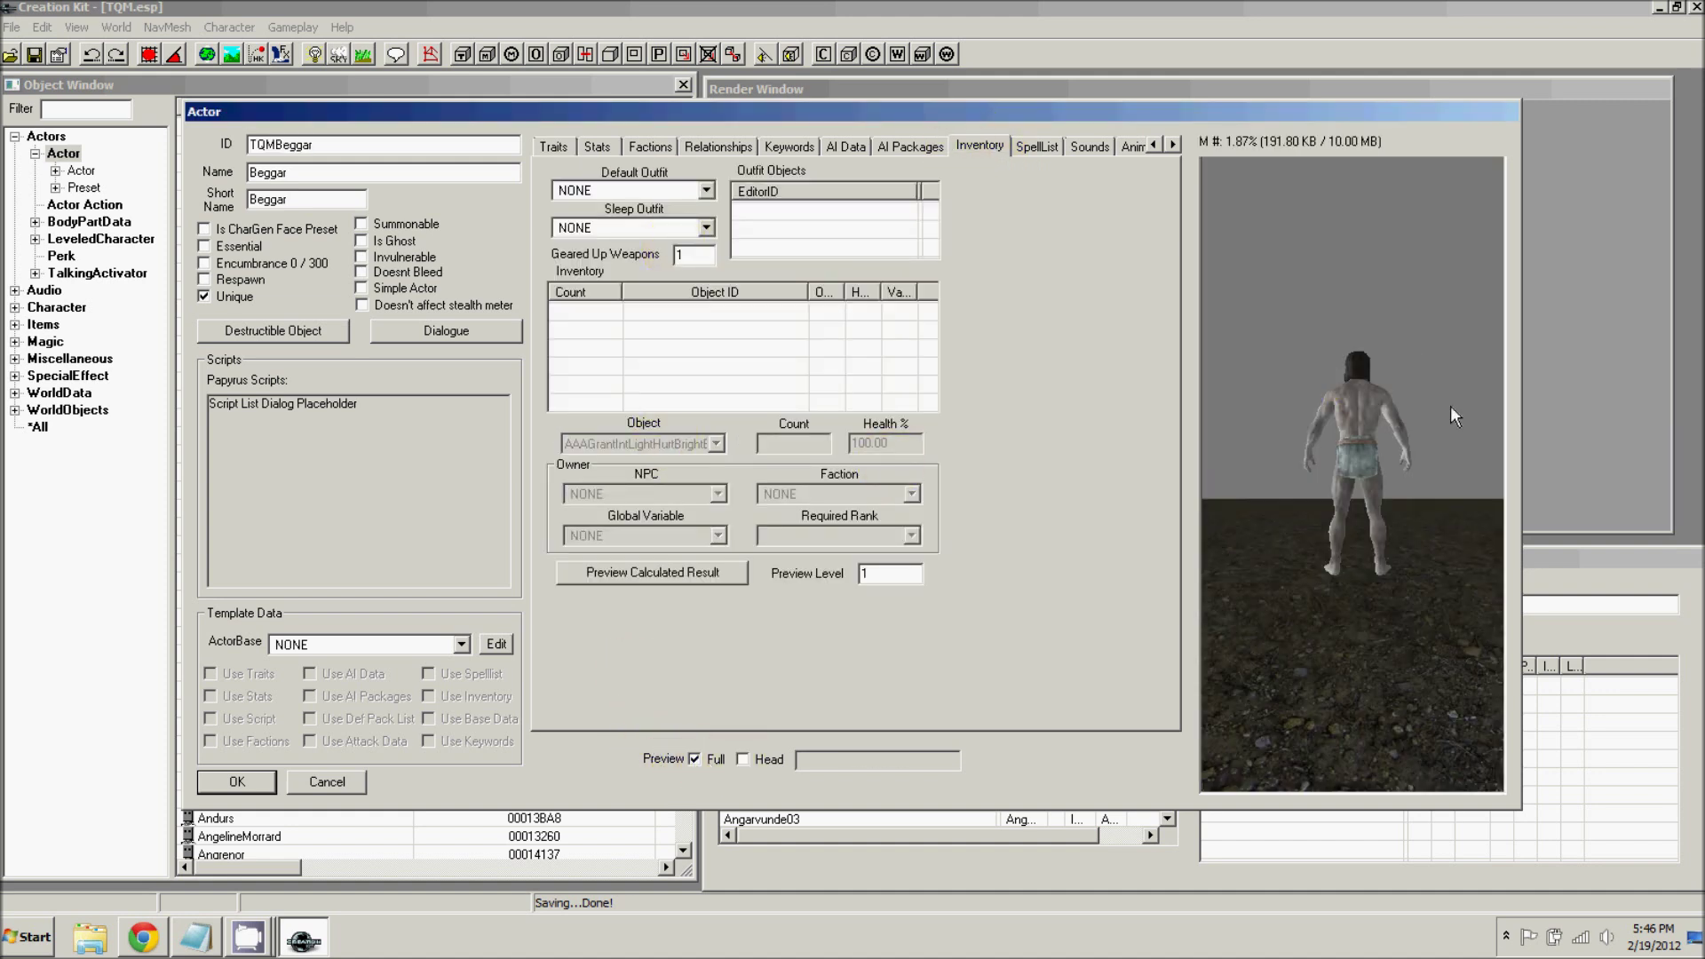
{"action": "left_click", "coordinate": [626, 191]}
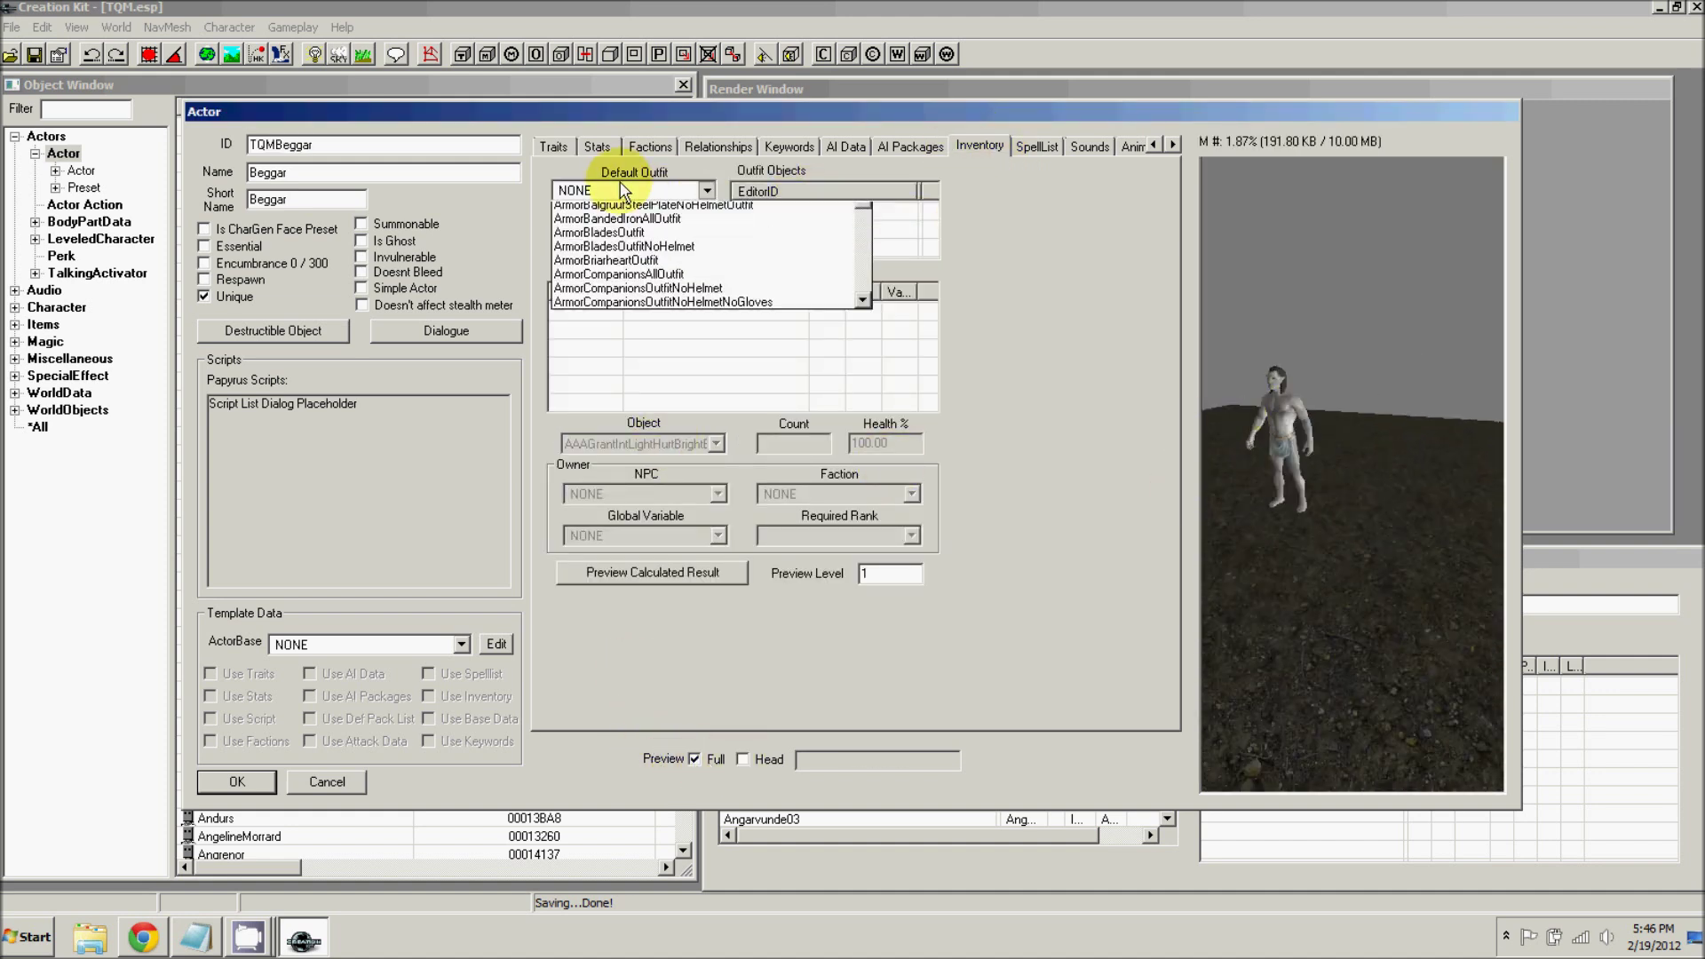
{"action": "left_click", "coordinate": [622, 191]}
{"action": "key", "text": "m"}
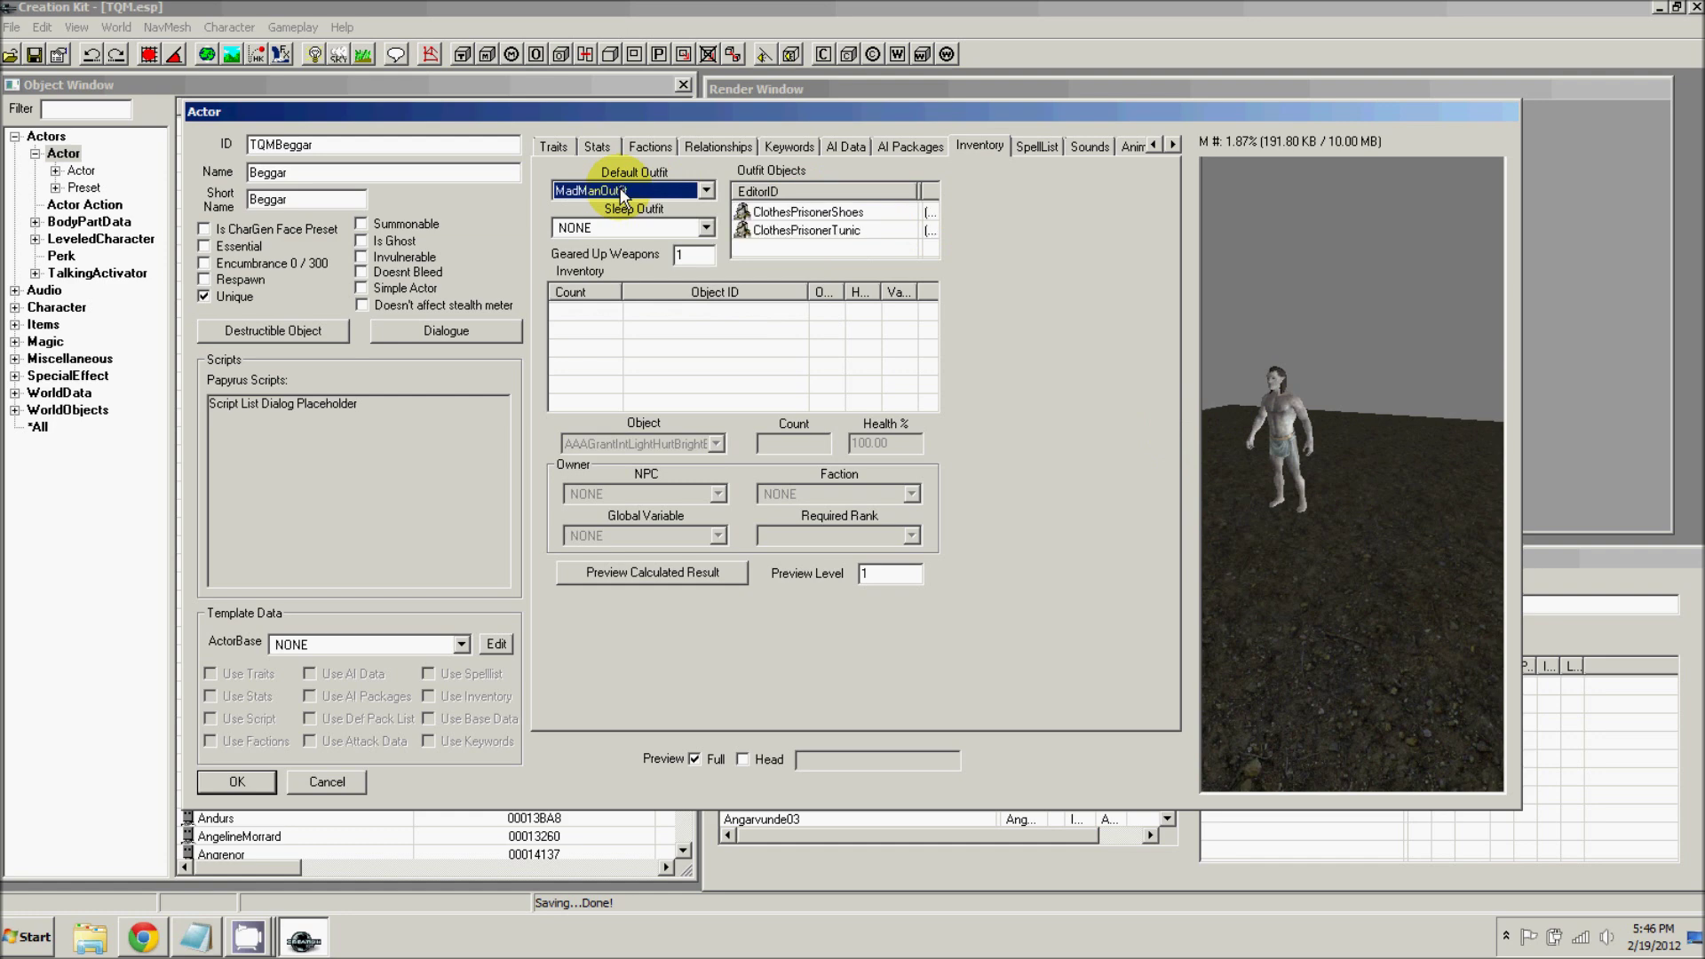
{"action": "left_click", "coordinate": [696, 760]}
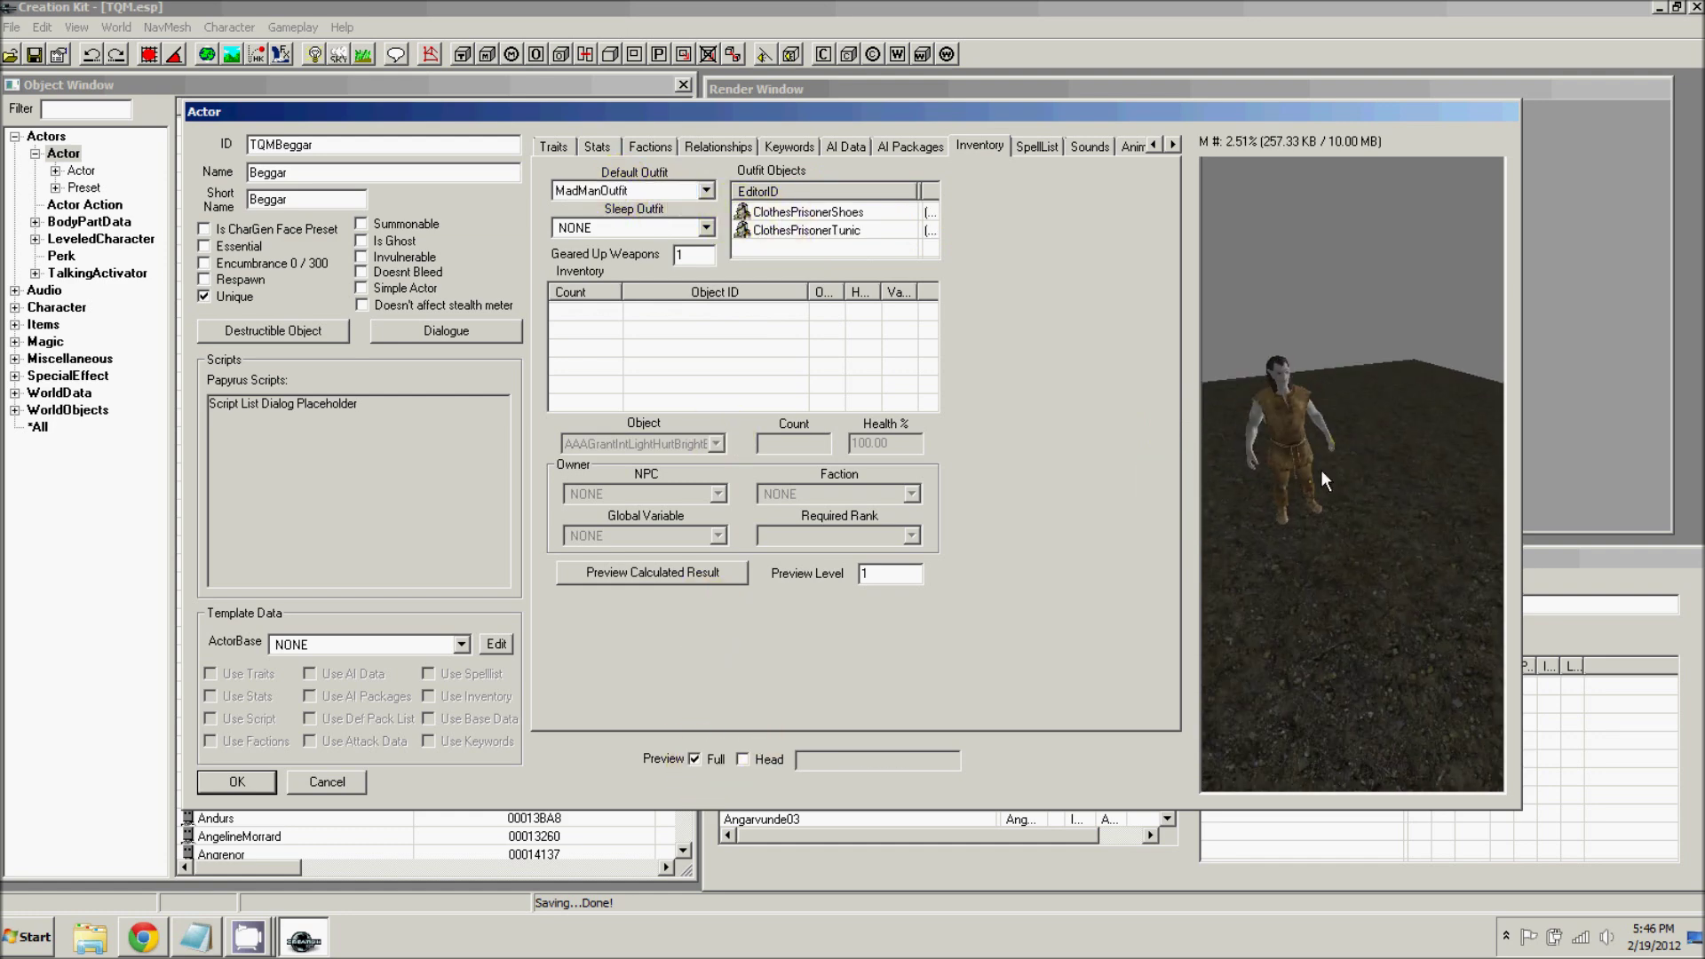
{"action": "left_click", "coordinate": [391, 235]}
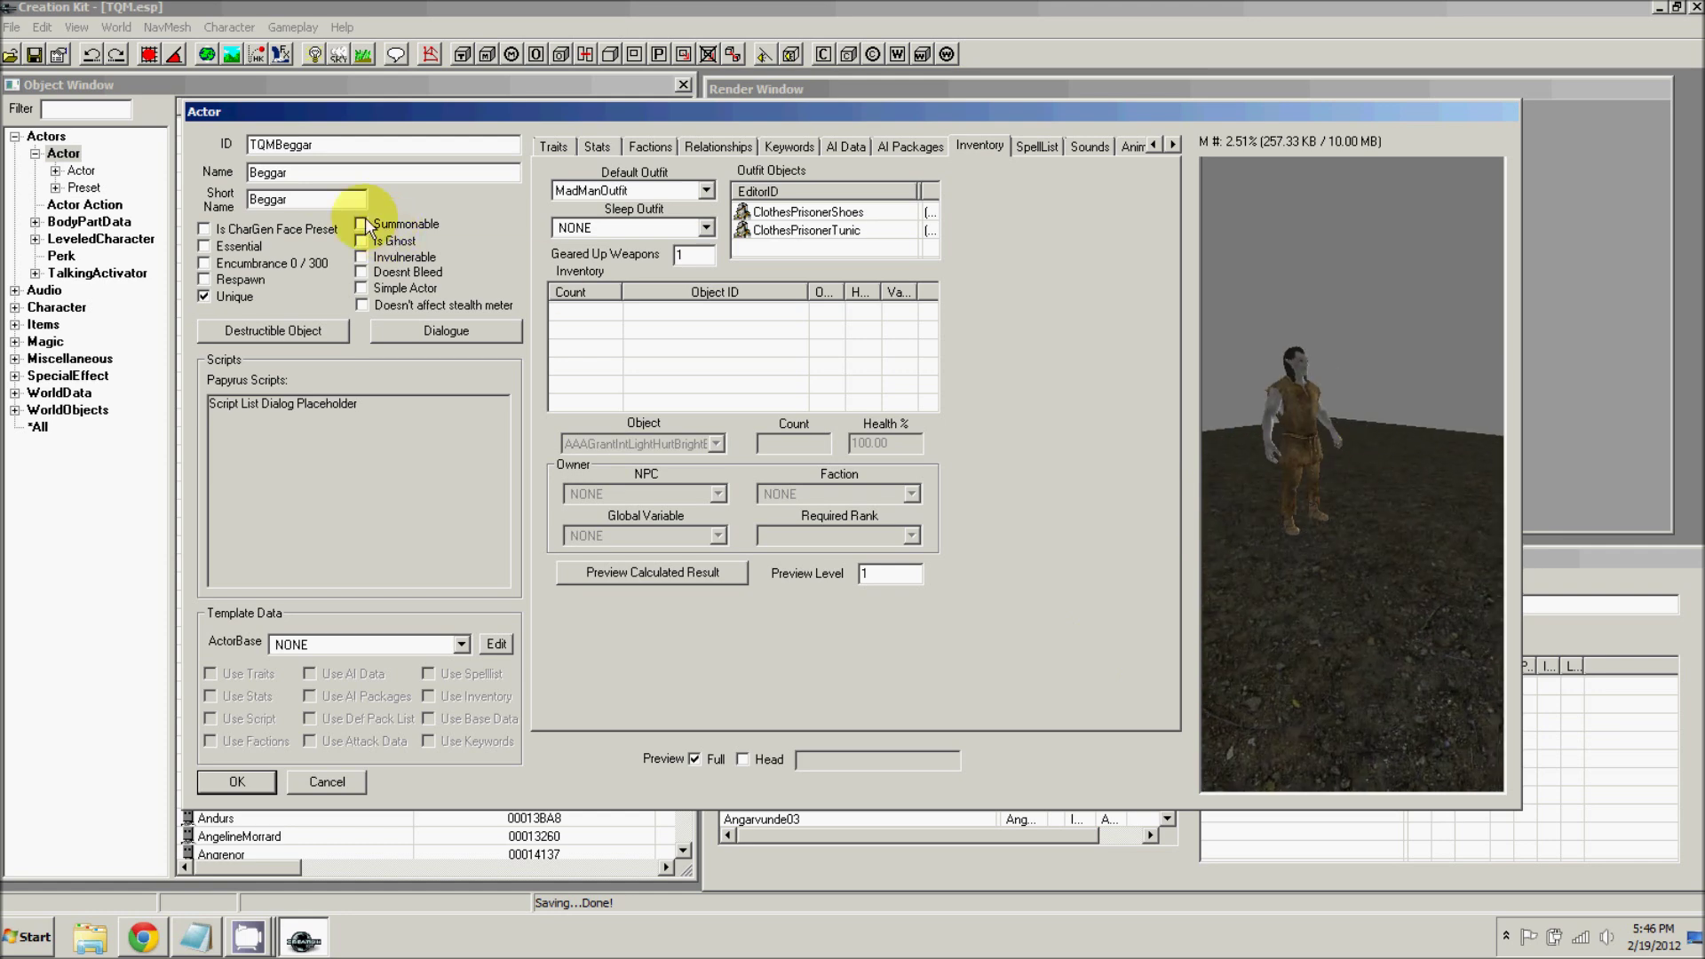
{"action": "left_click", "coordinate": [252, 783]}
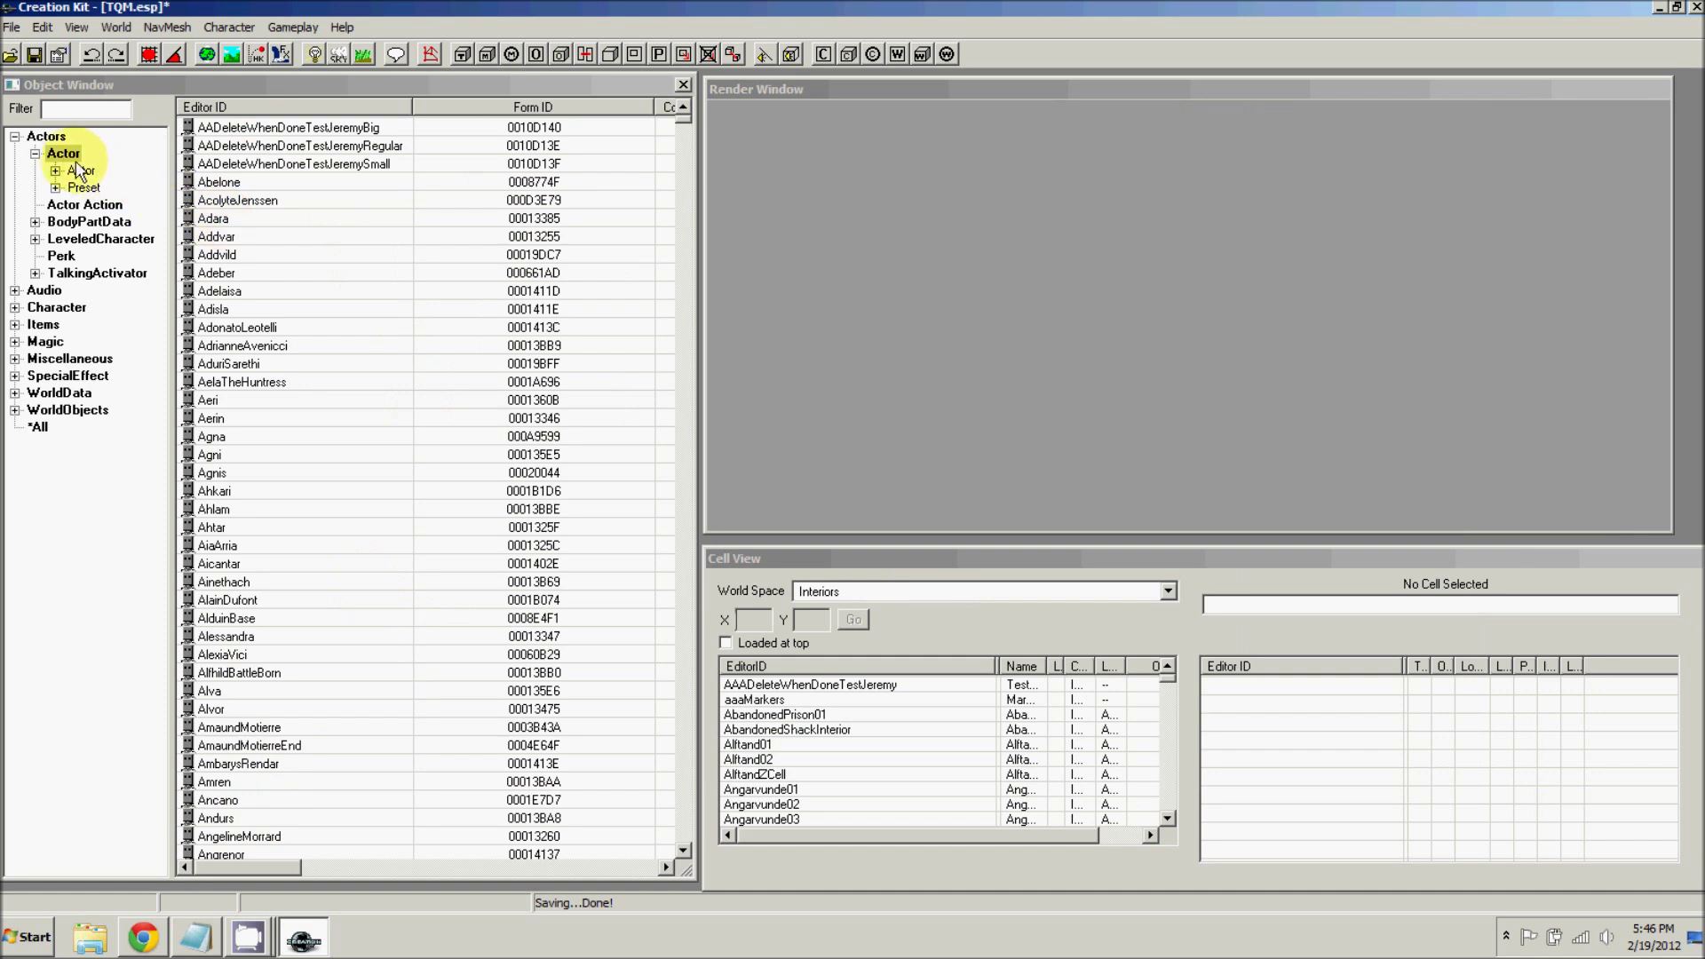
- Create a new actor with ID TQMBalonGrey, name Balon Grey and short name Balon, flagged as Essential and Unique
{"action": "right_click", "coordinate": [318, 203]}
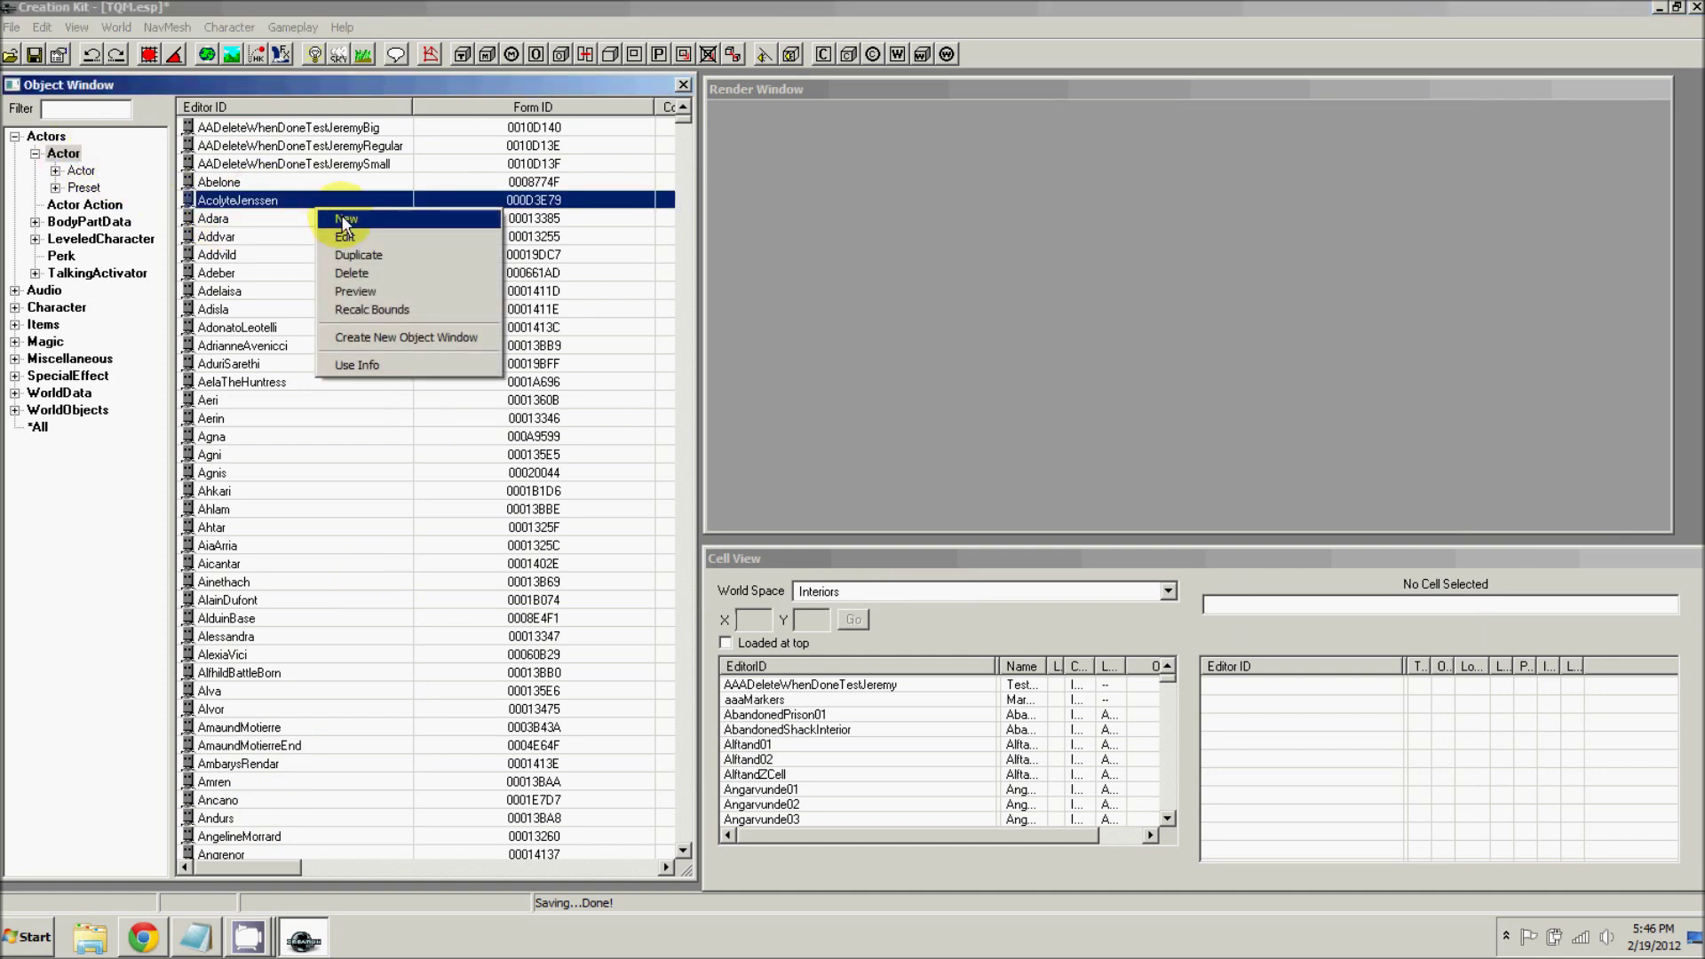
{"action": "left_click", "coordinate": [345, 222]}
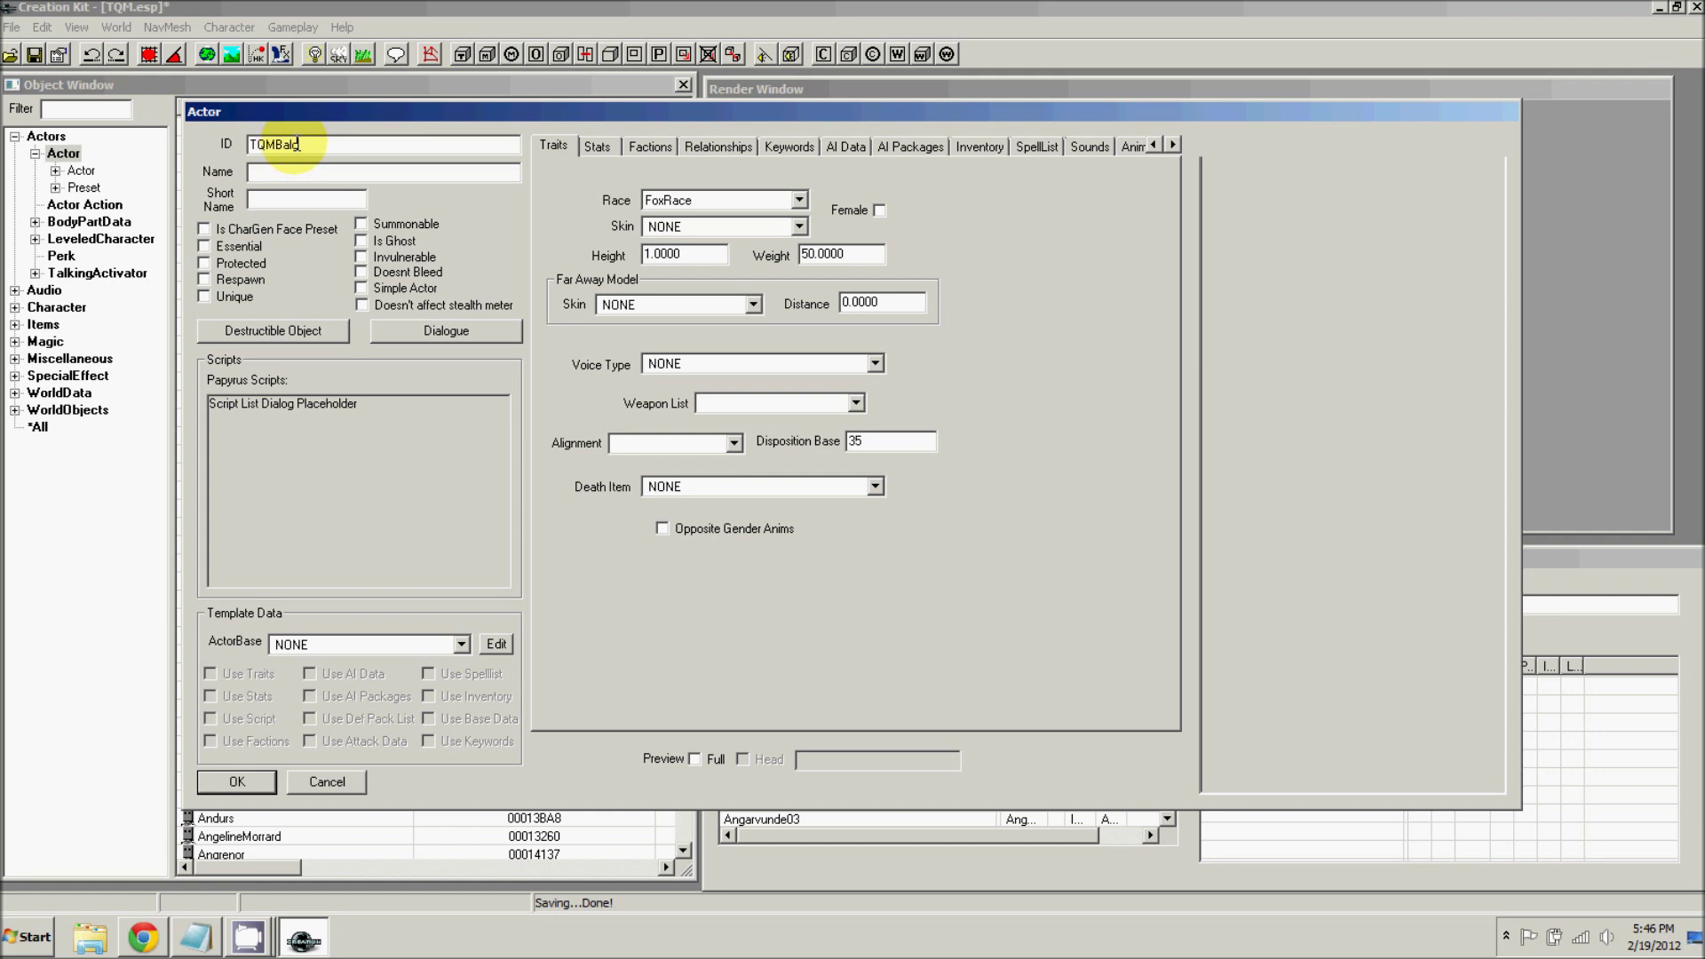
{"action": "left_click", "coordinate": [275, 170]}
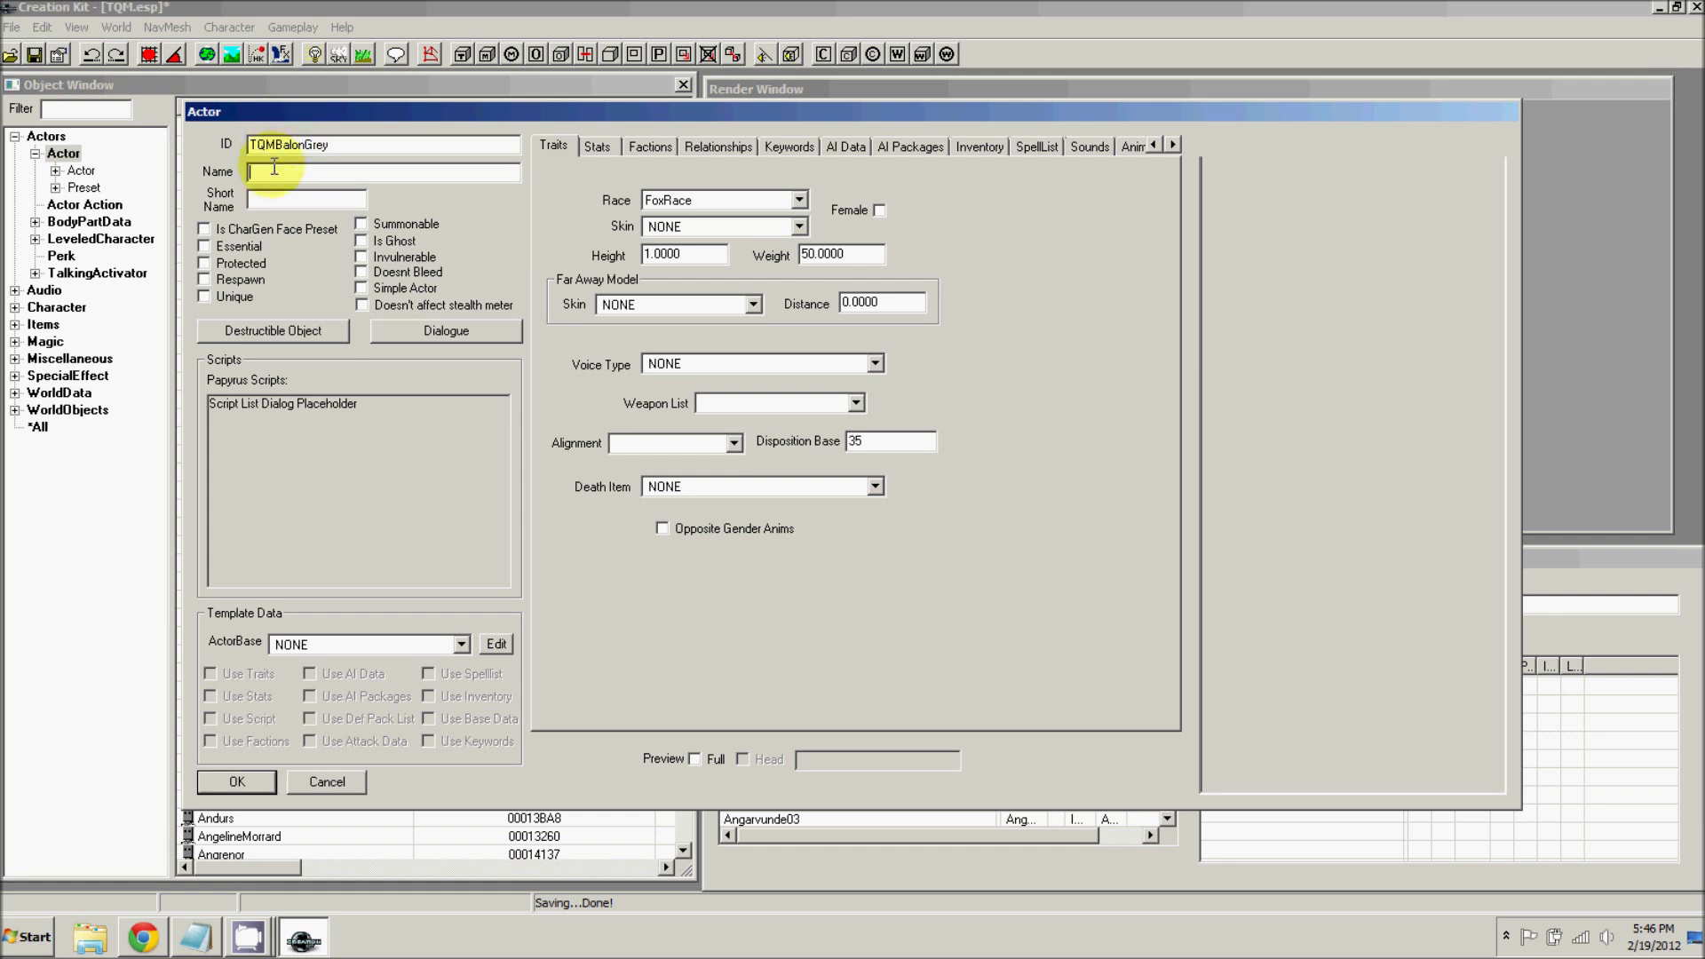
{"action": "type", "text": "Balon Grey"}
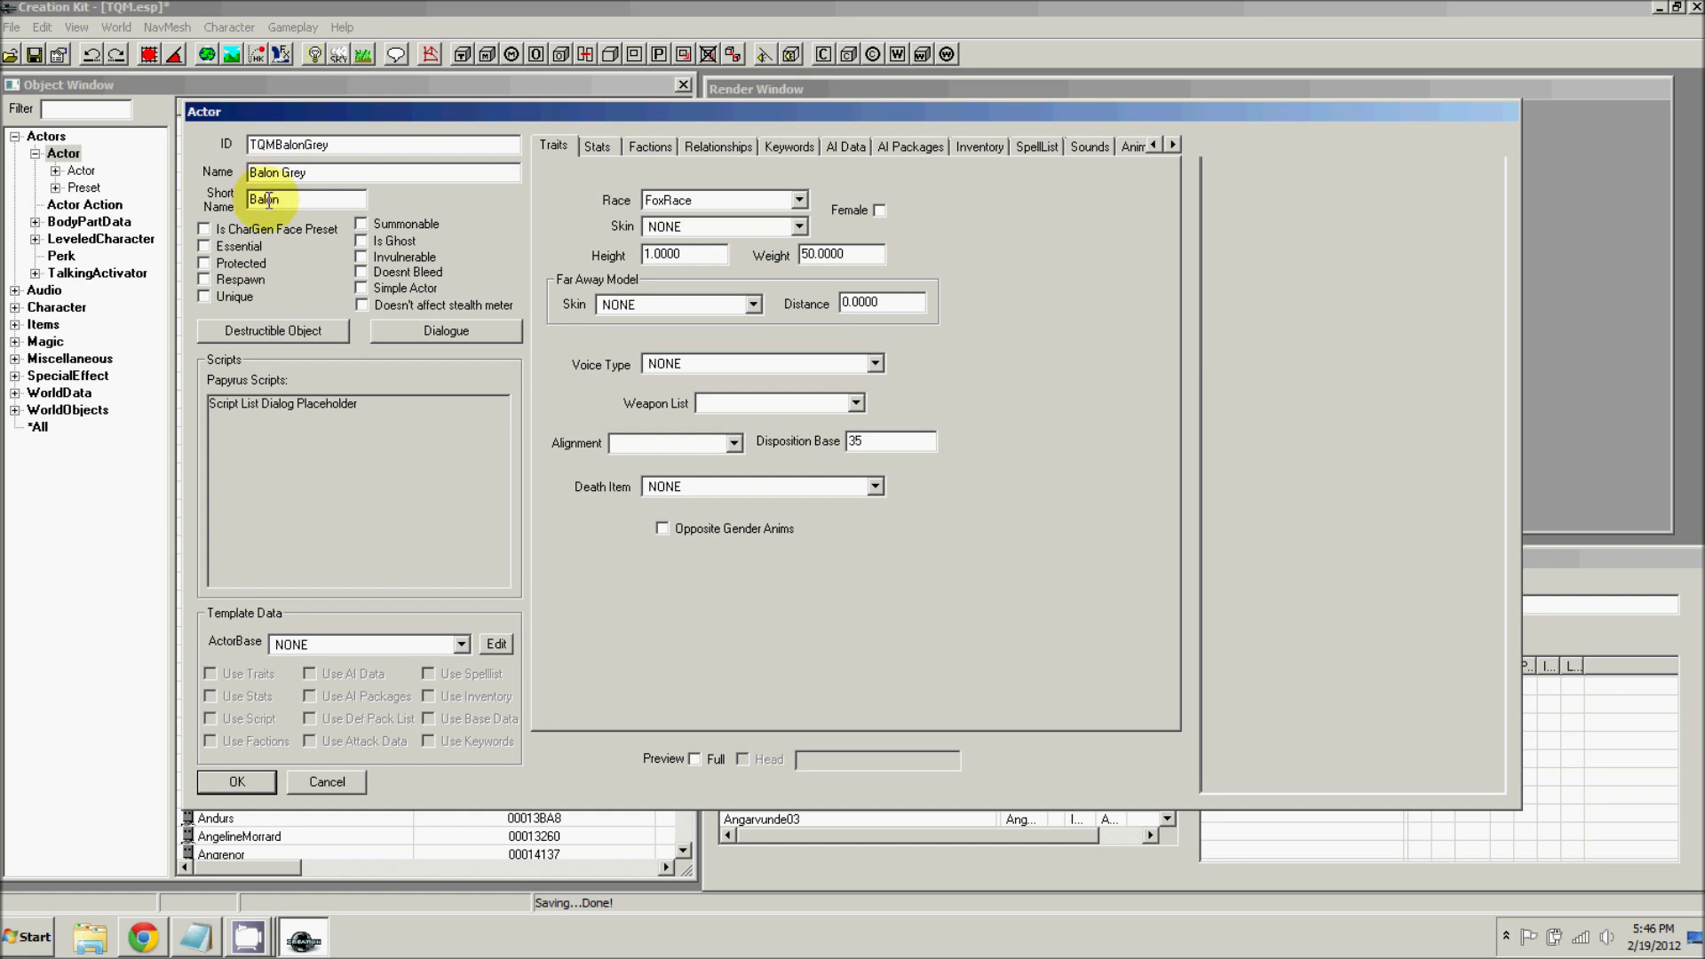
{"action": "left_click", "coordinate": [205, 299]}
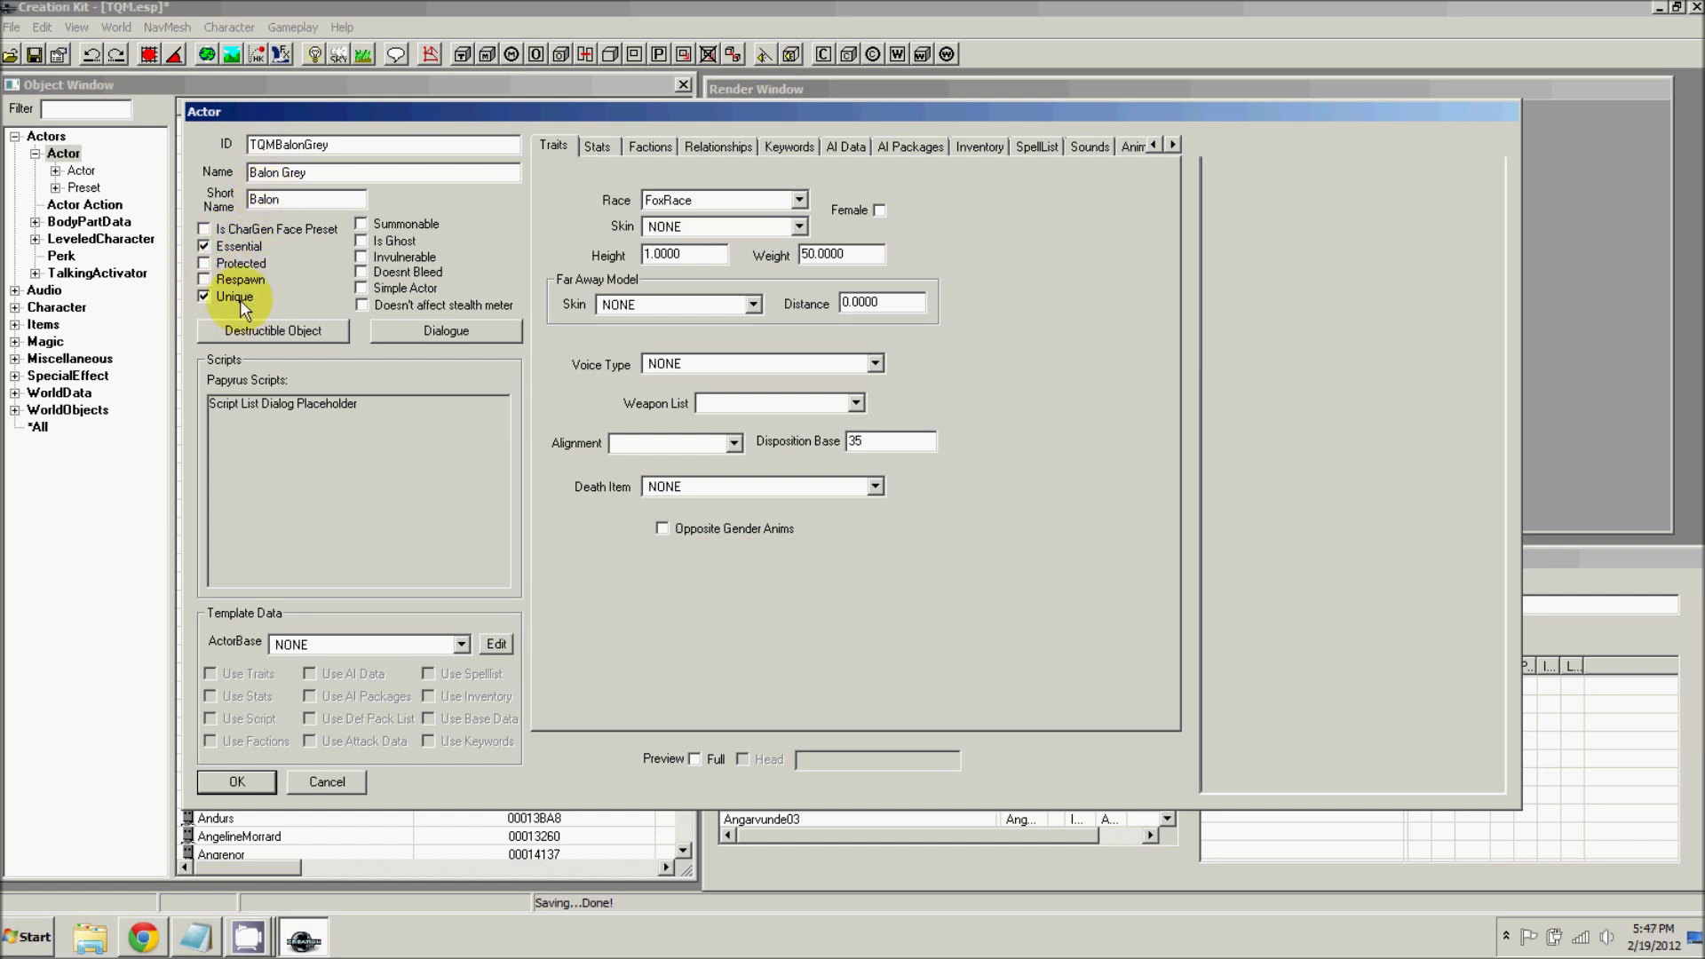
- Set Balon Grey's race to NordRace and his voice type to MaleNord
{"action": "left_click", "coordinate": [698, 201]}
{"action": "left_click", "coordinate": [699, 202]}
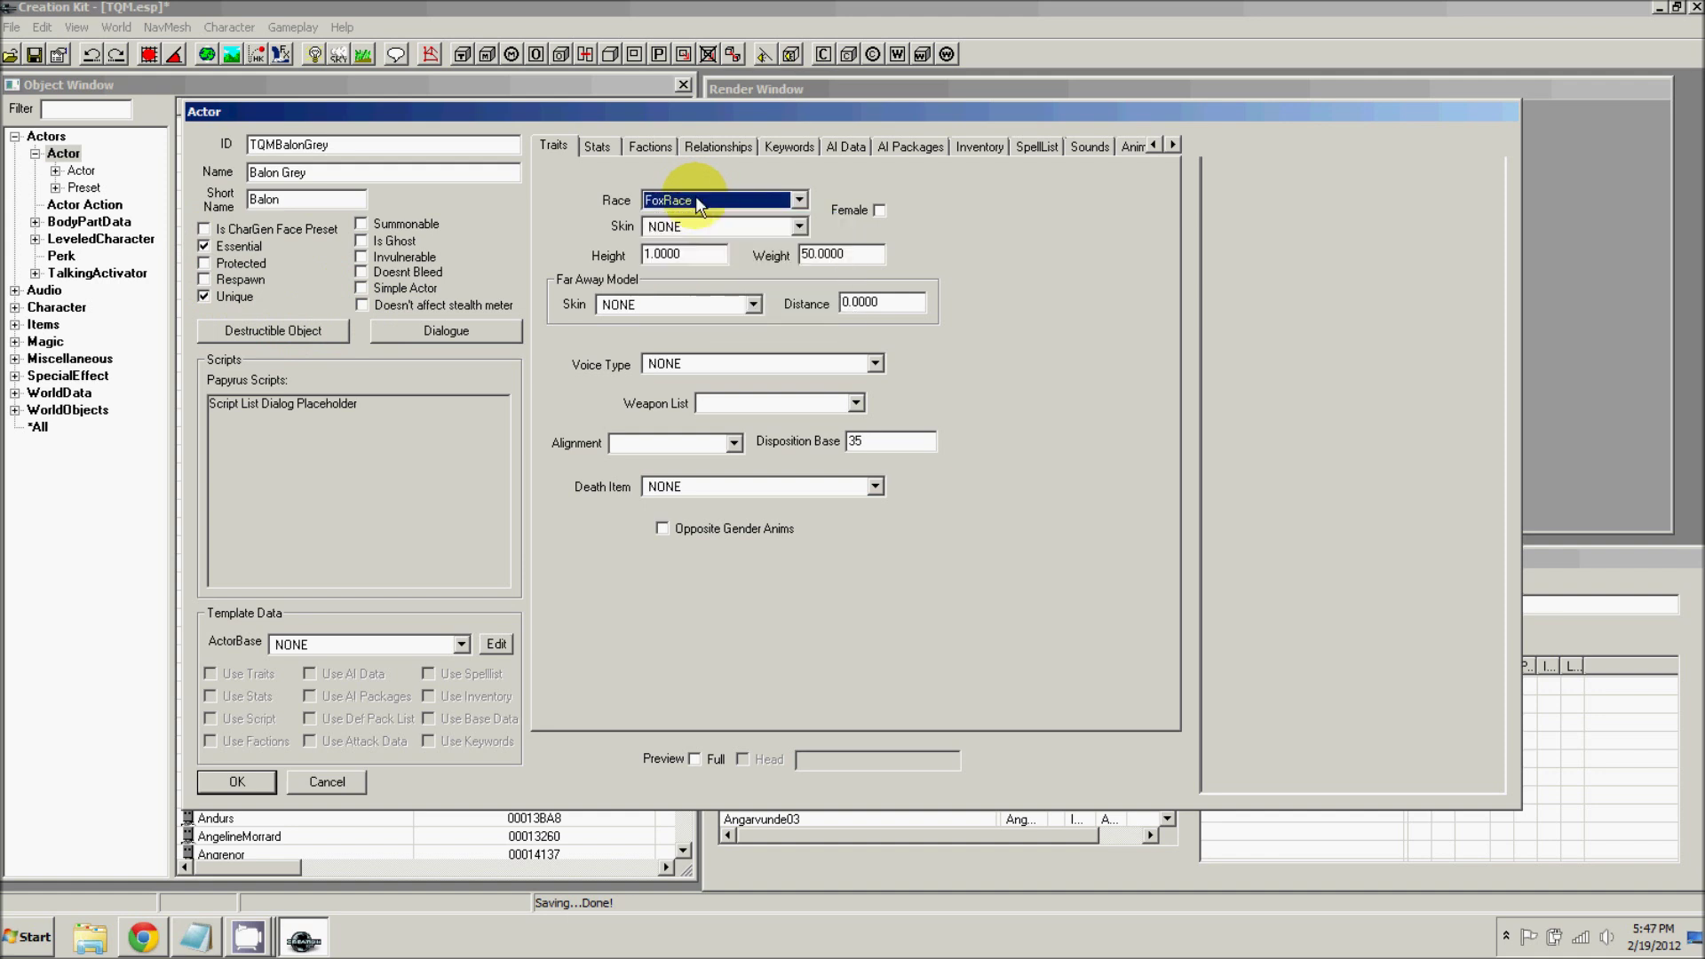
{"action": "key", "text": "n"}
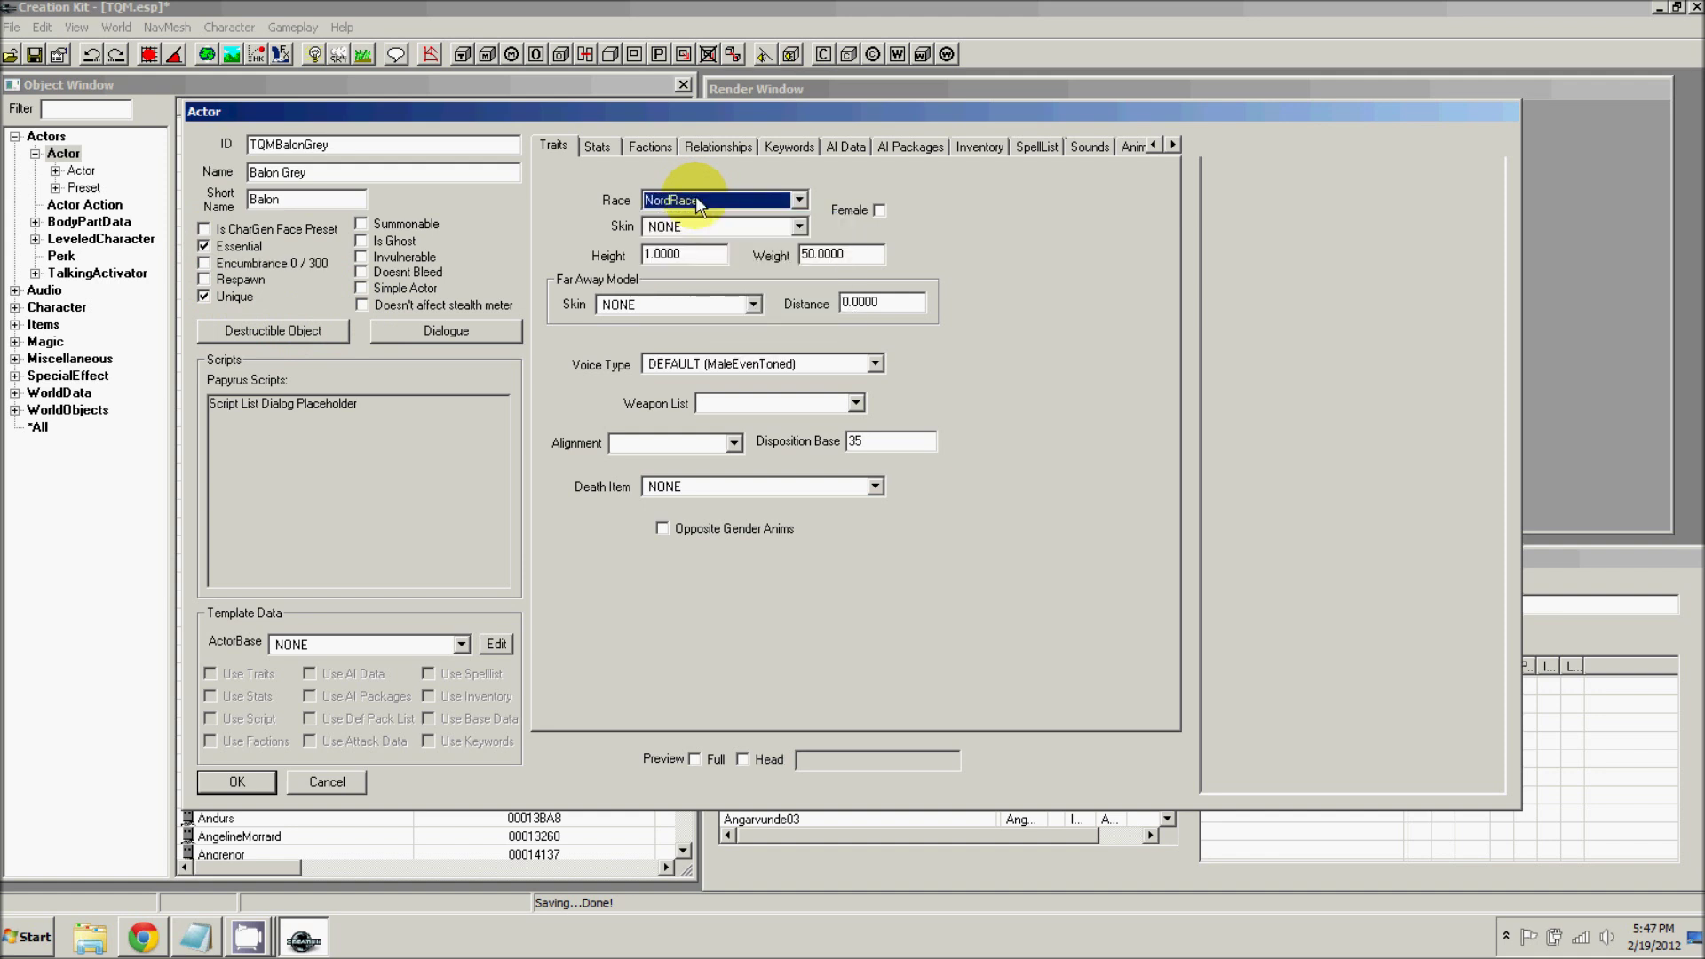
{"action": "left_click", "coordinate": [732, 371]}
{"action": "left_click", "coordinate": [732, 370]}
{"action": "key", "text": "m"}
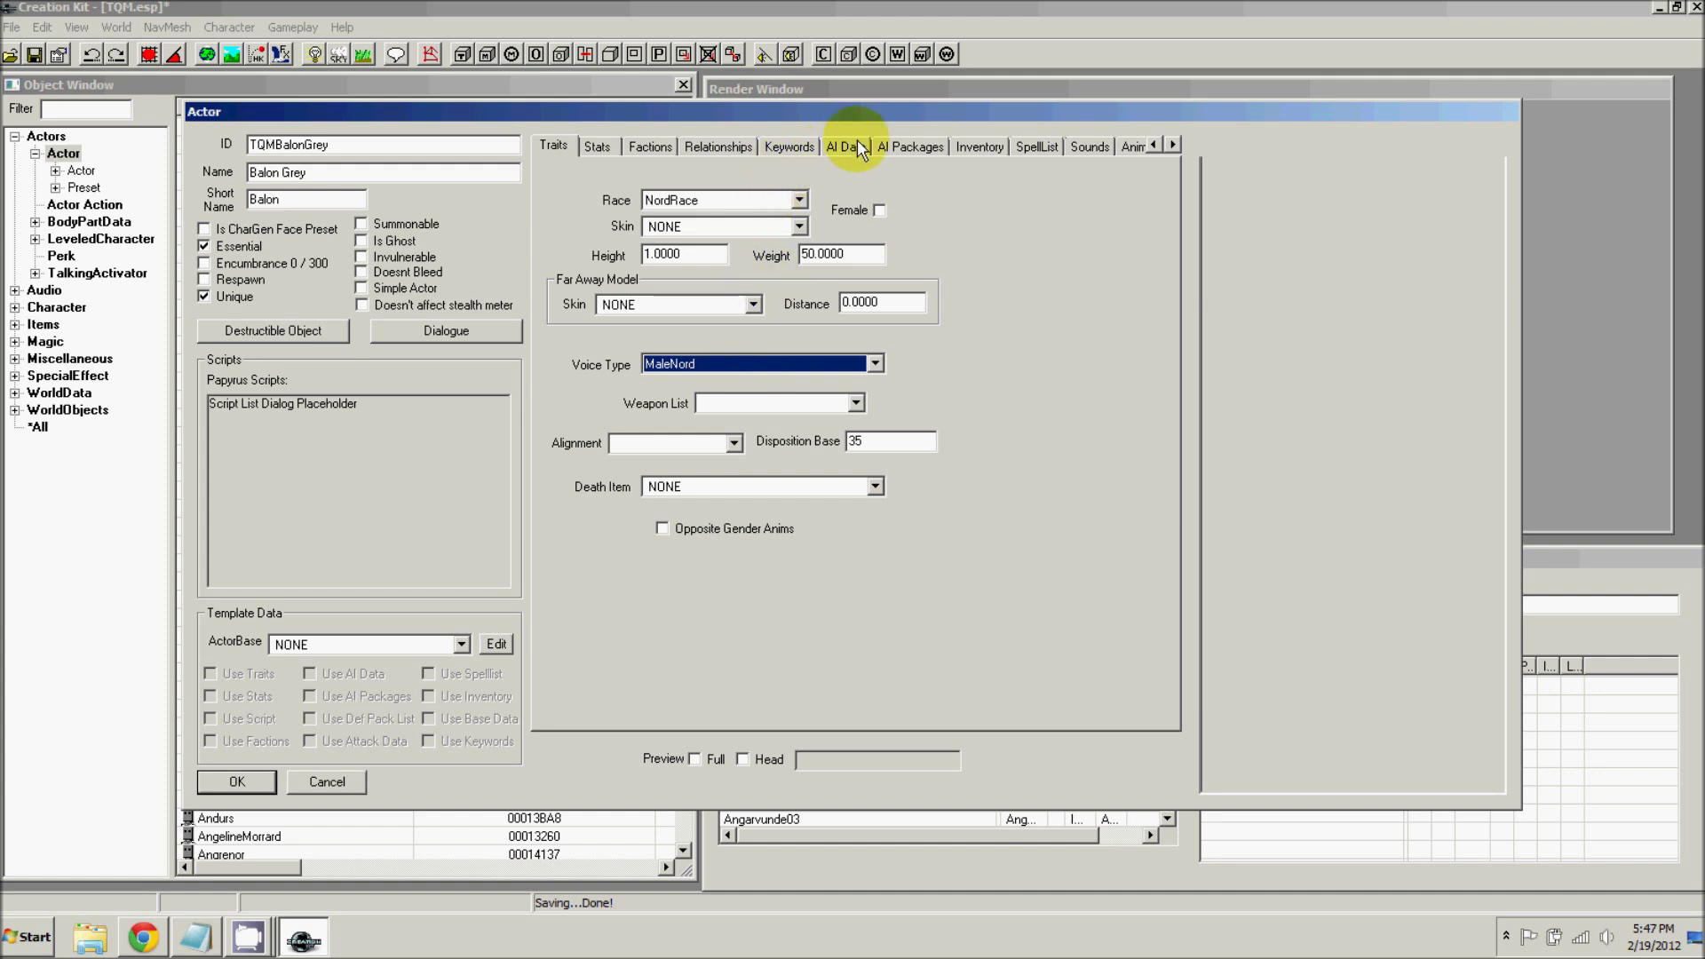
- Set Balon Grey's default outfit to the MerchantClothesOutfit02No... entry and inspect him in the full-body preview
{"action": "left_click", "coordinate": [975, 146]}
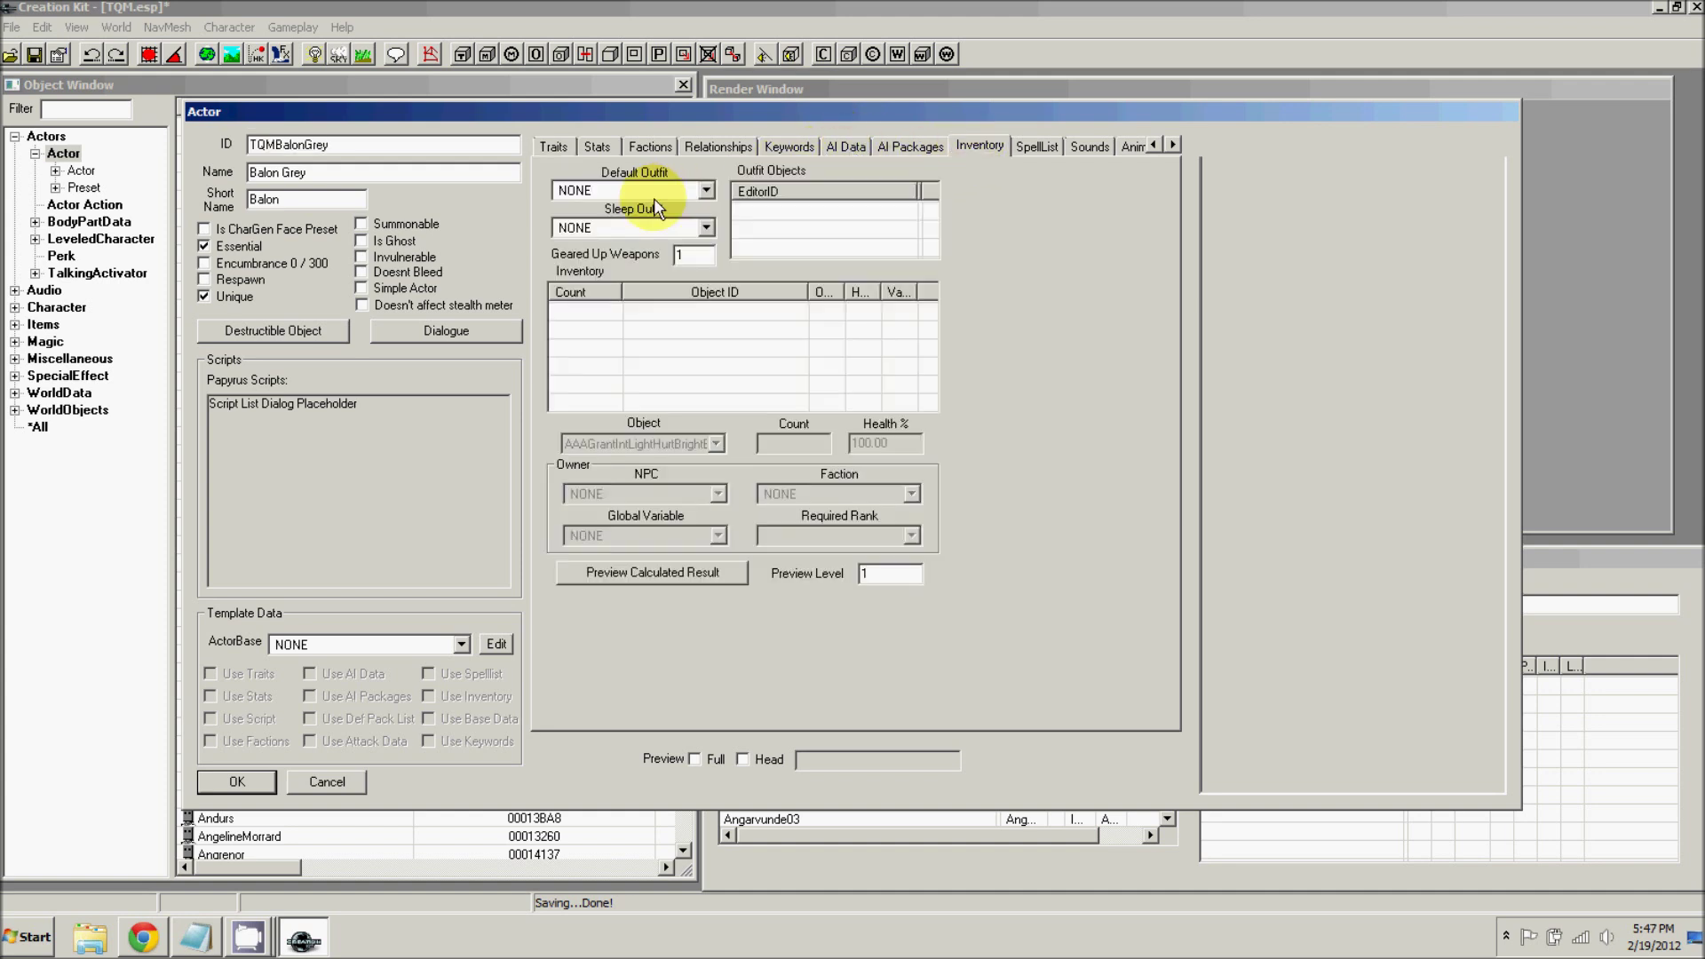
{"action": "left_click", "coordinate": [648, 196]}
{"action": "left_click", "coordinate": [648, 197]}
{"action": "type", "text": "me"}
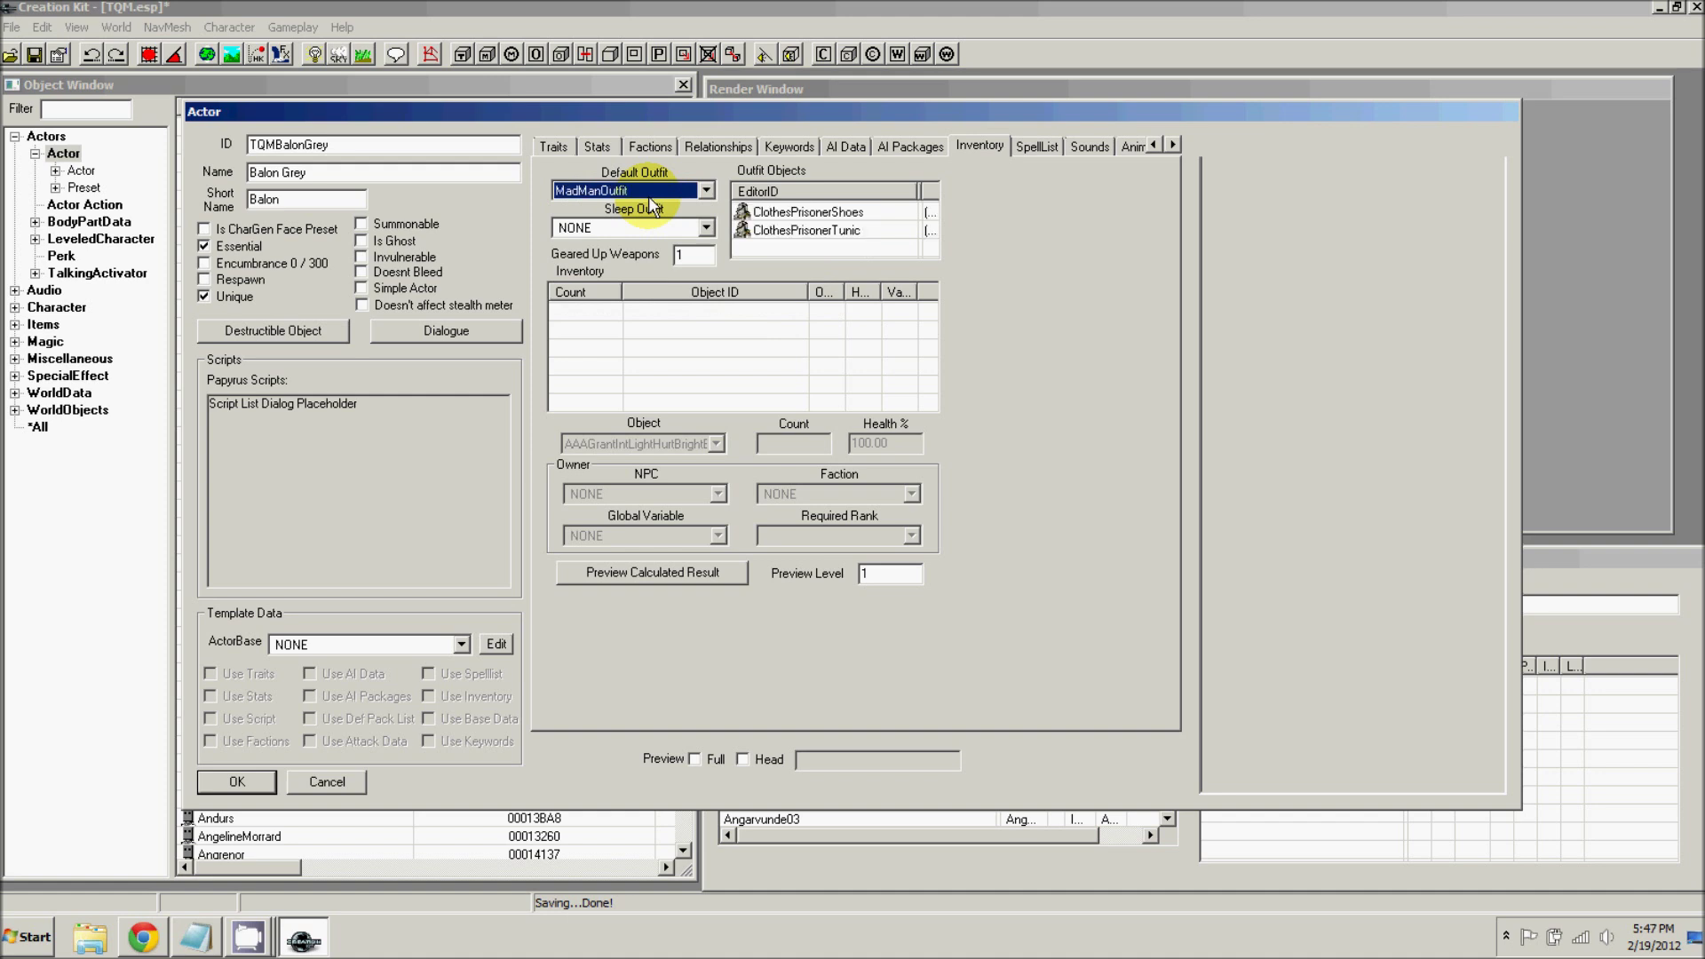
{"action": "key", "text": "Down"}
{"action": "key", "text": "Down"}
{"action": "key", "text": "Down"}
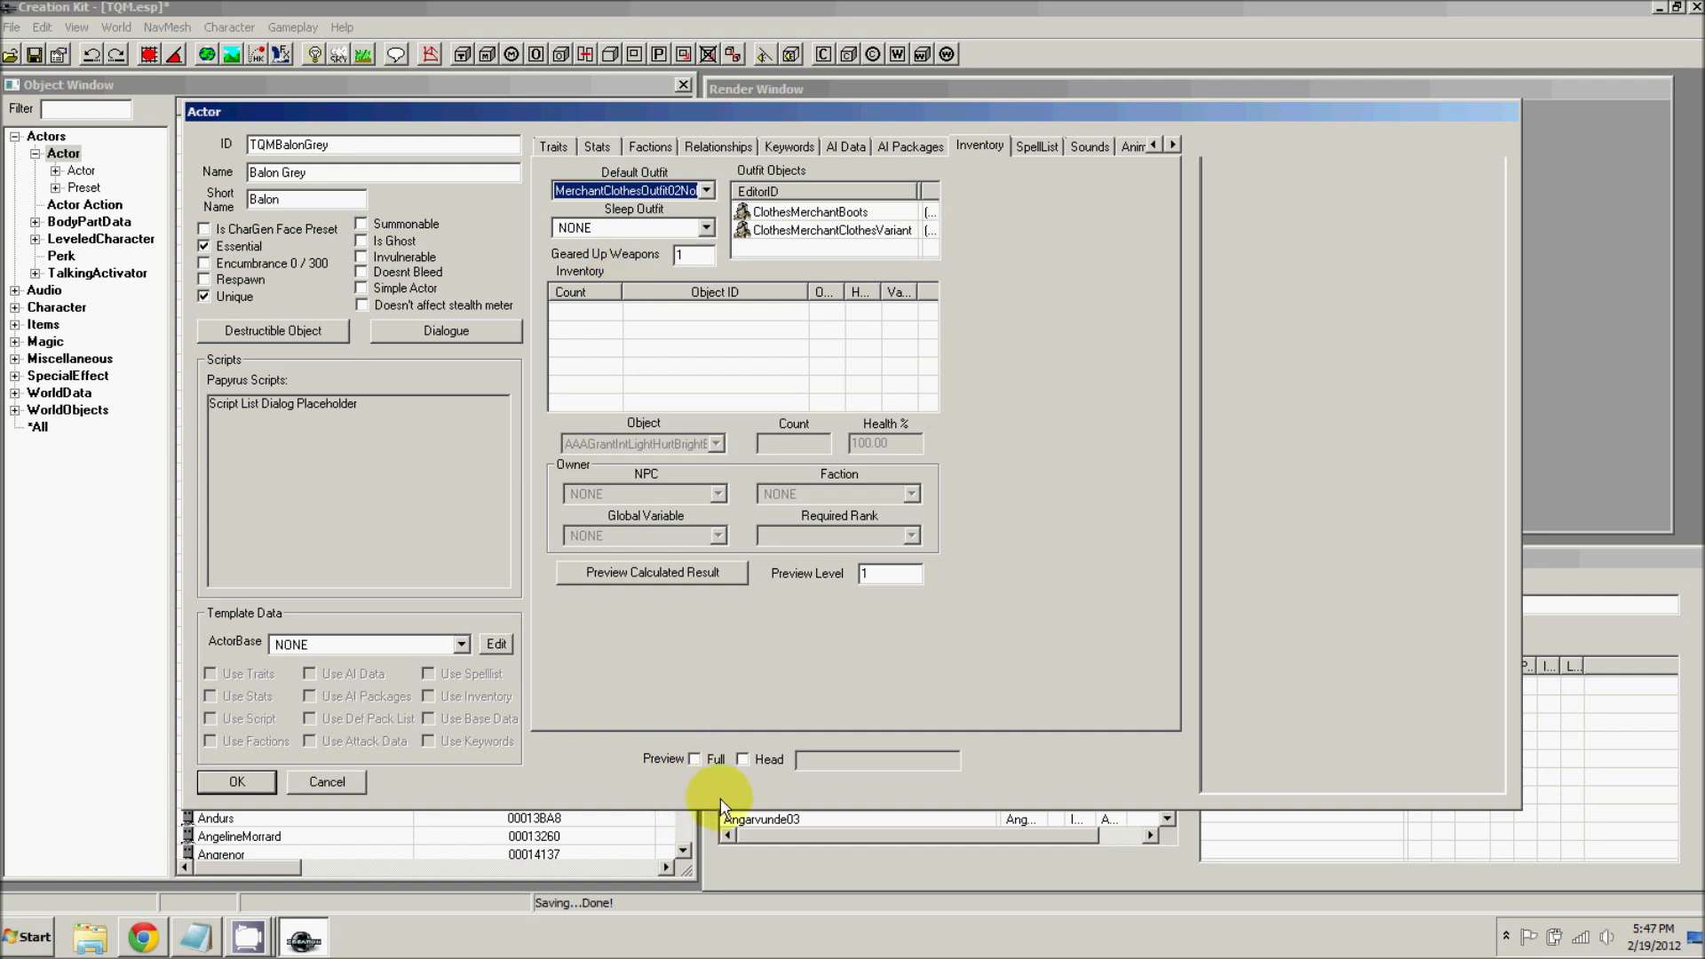
{"action": "left_click", "coordinate": [714, 763]}
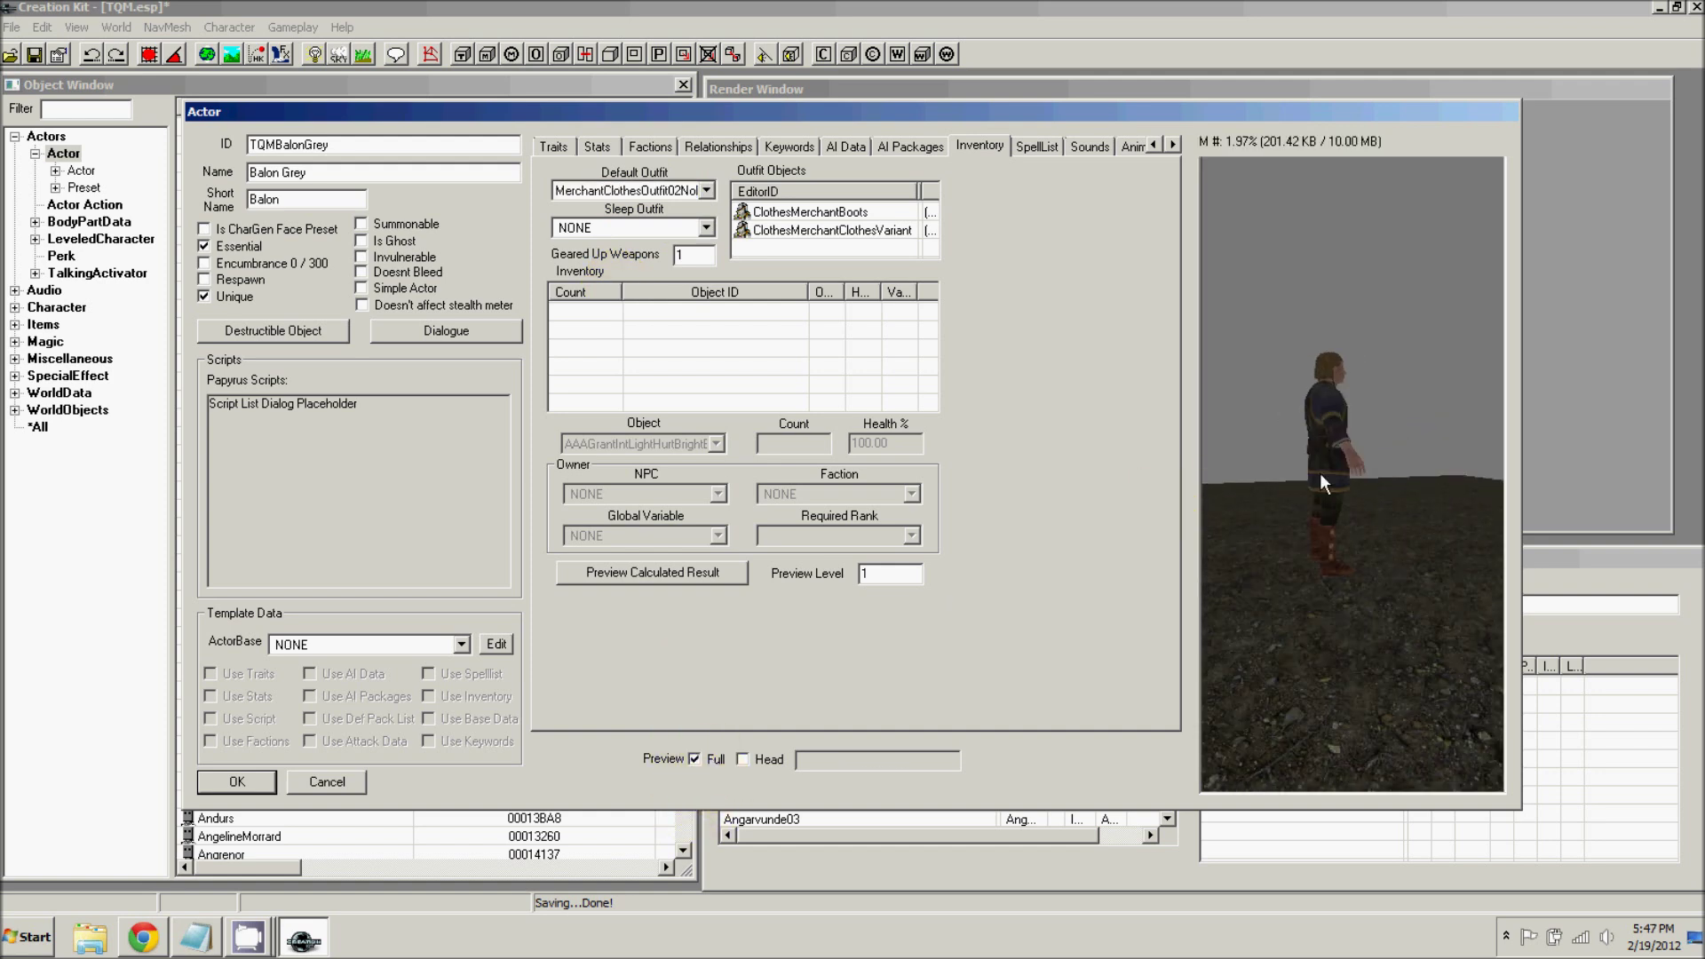
{"action": "left_click_drag", "start_coordinate": [1277, 477], "coordinate": [1117, 545]}
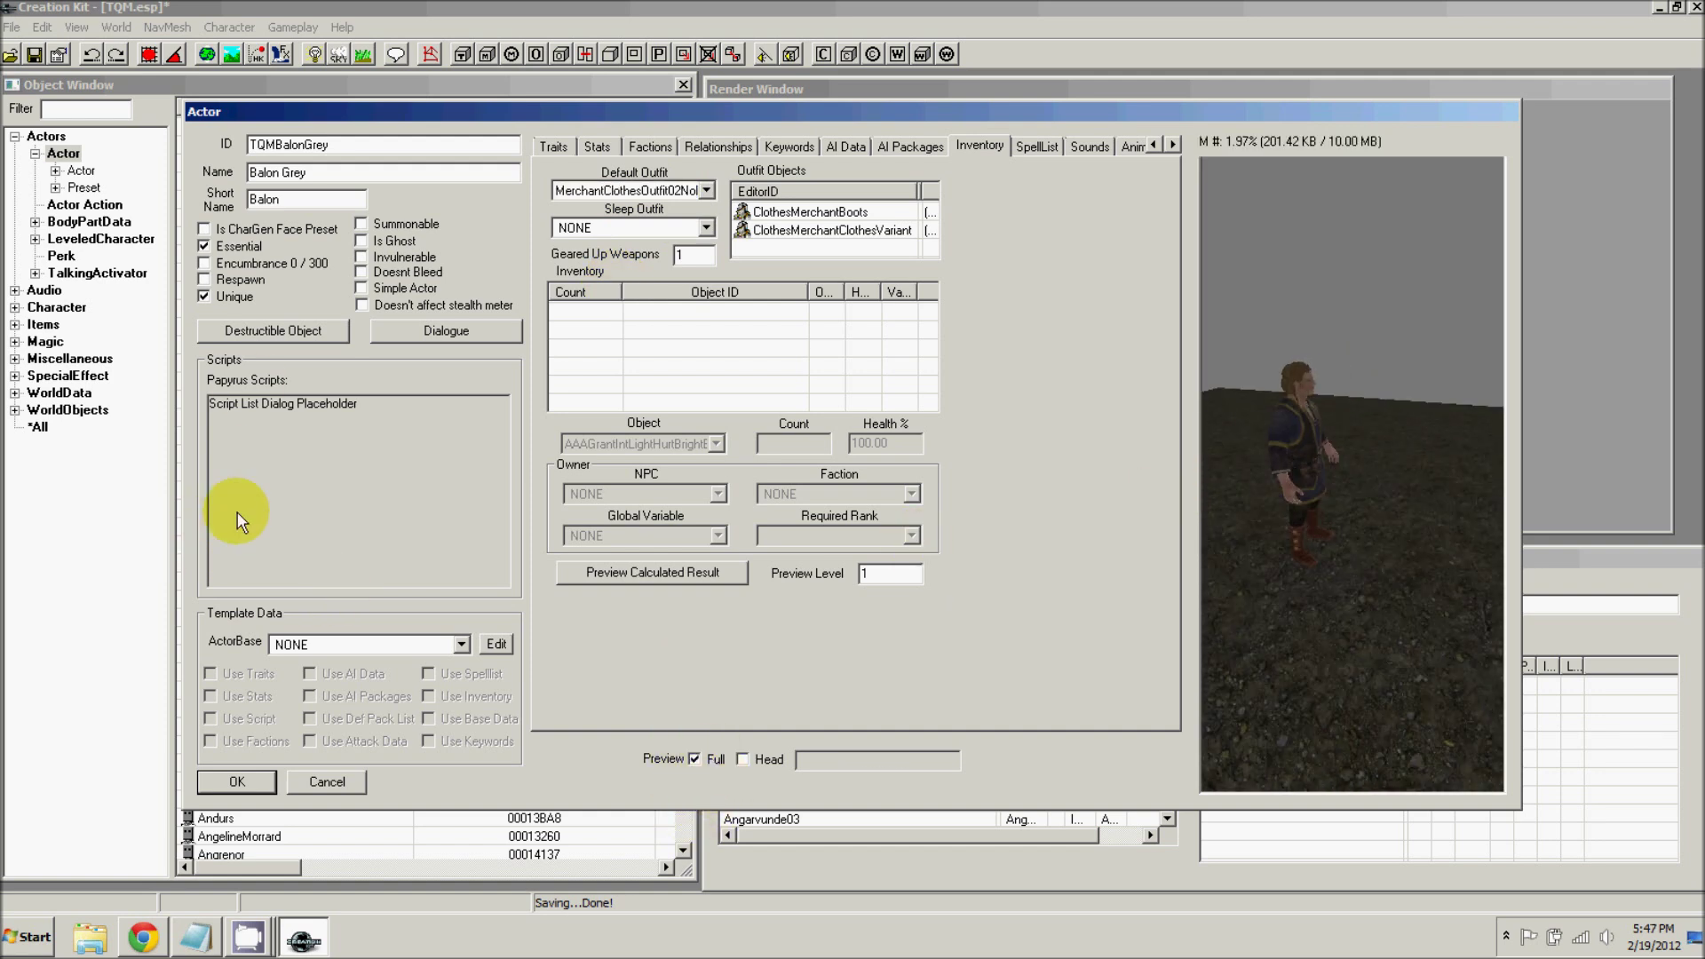
- Save the Balon Grey actor and load the WhiterunOrigin cell from the WhiterunWorld world space
{"action": "left_click", "coordinate": [236, 781]}
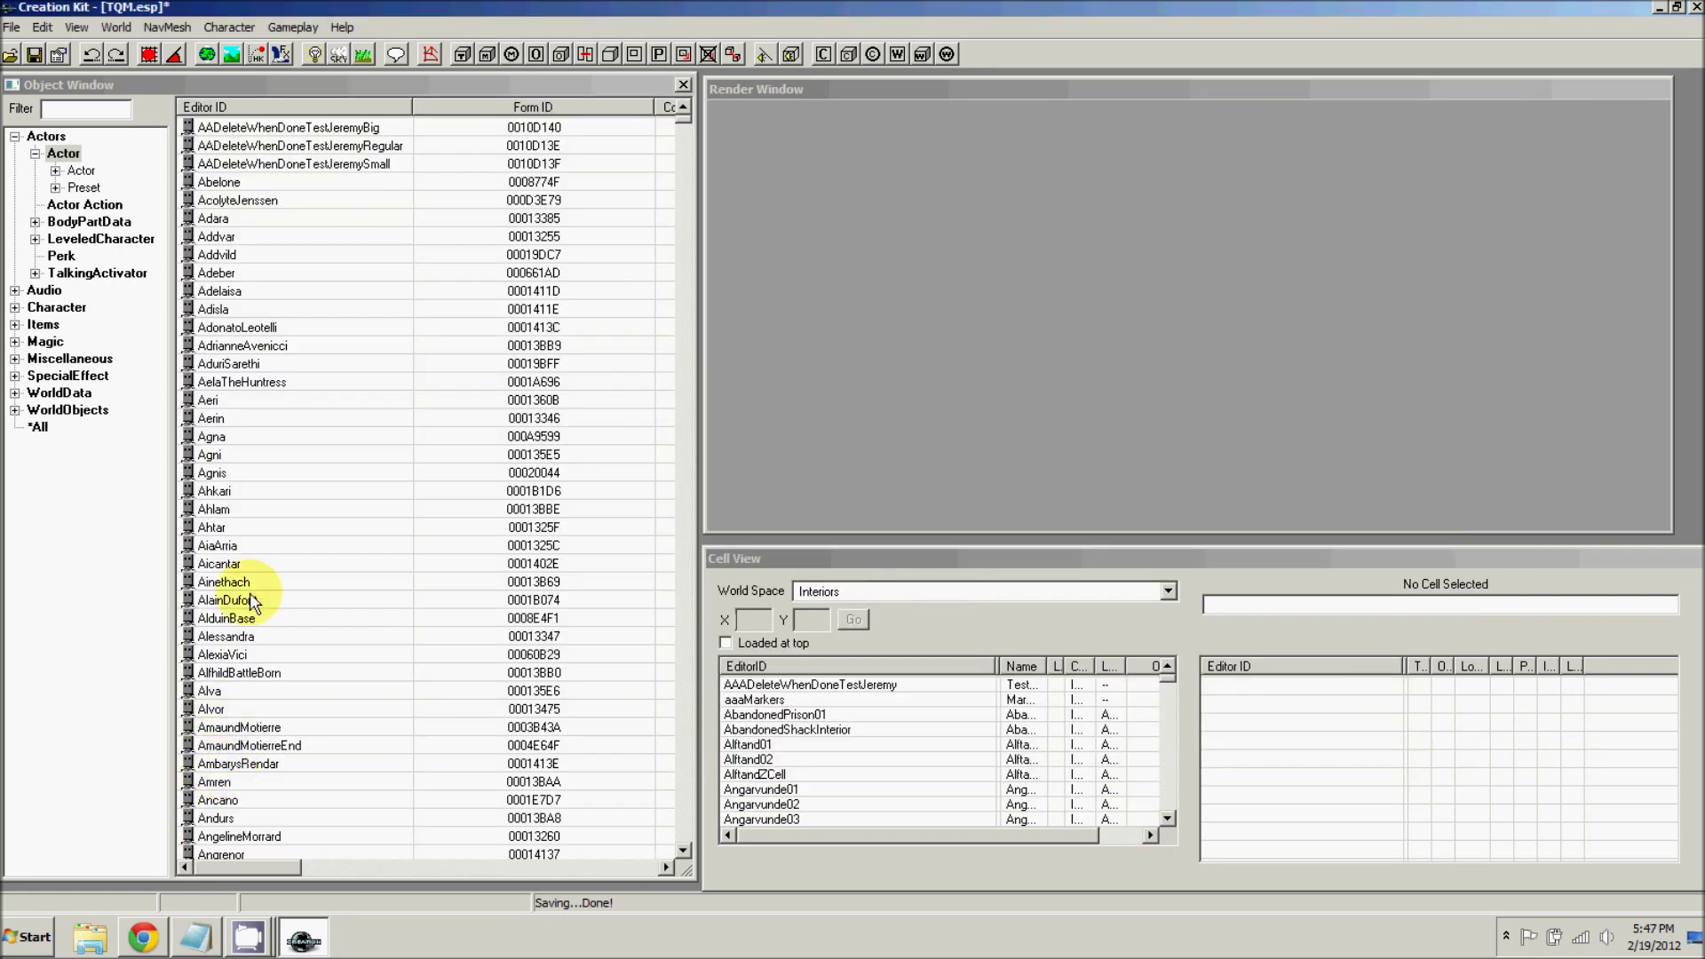
{"action": "left_click_drag", "start_coordinate": [757, 559], "coordinate": [699, 235]}
{"action": "left_click", "coordinate": [711, 269]}
{"action": "scroll", "coordinate": [734, 391], "scroll_direction": "down", "scroll_amount": 12}
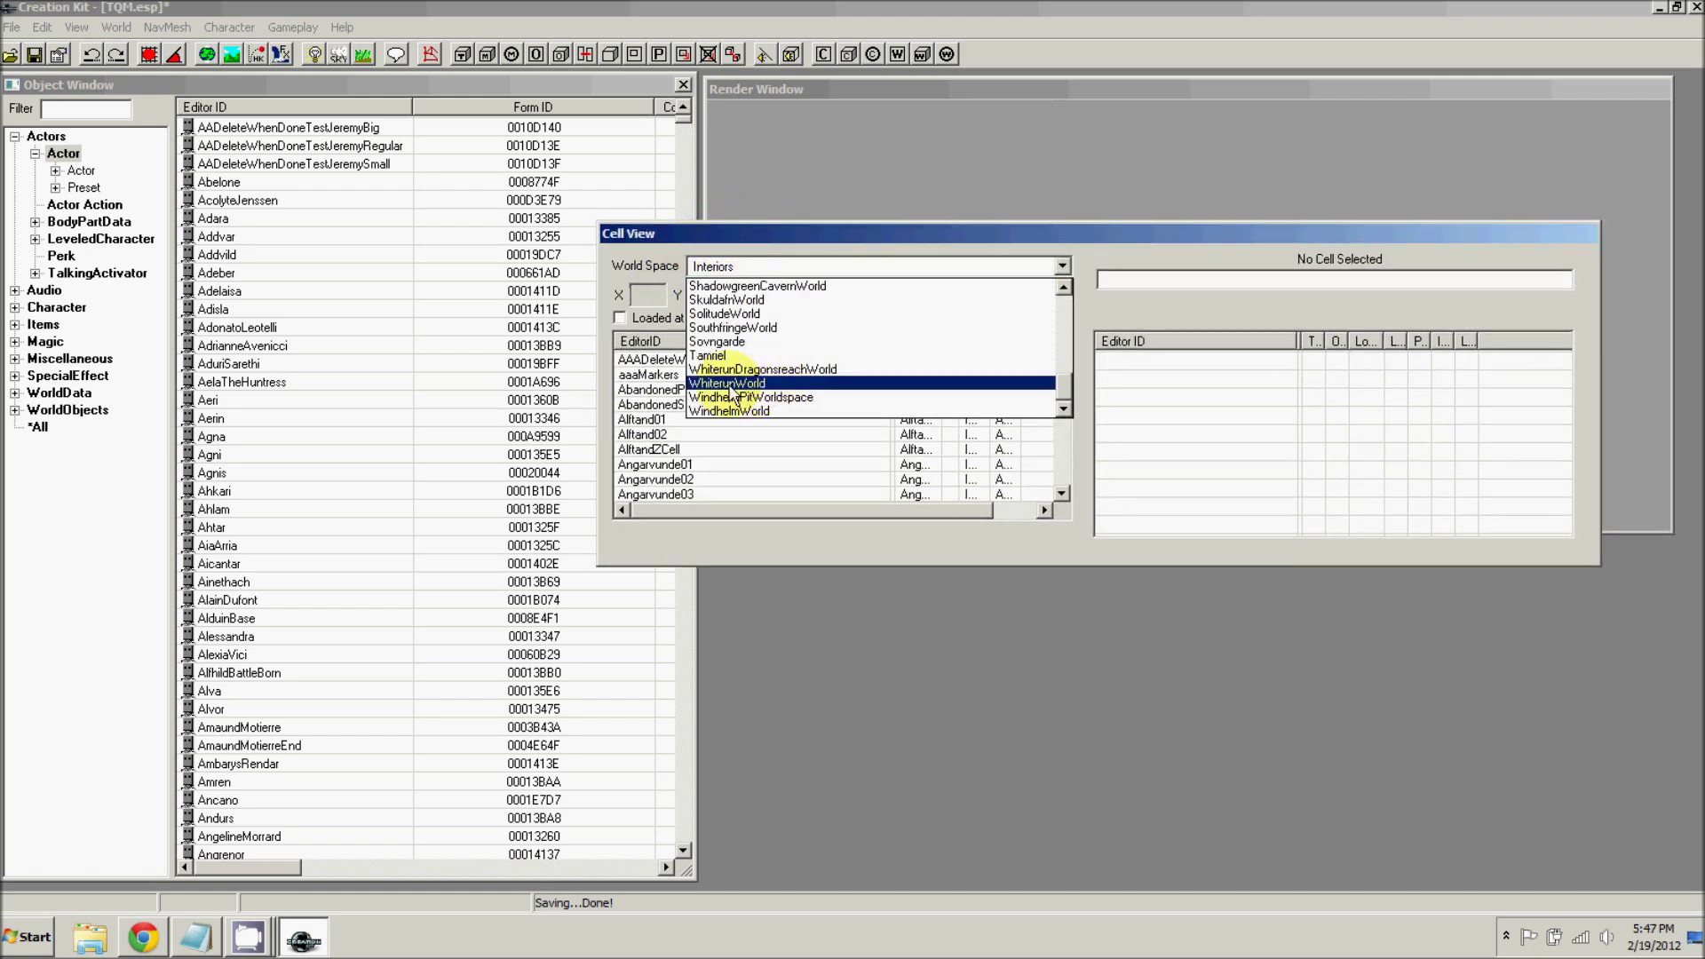
{"action": "left_click", "coordinate": [732, 385]}
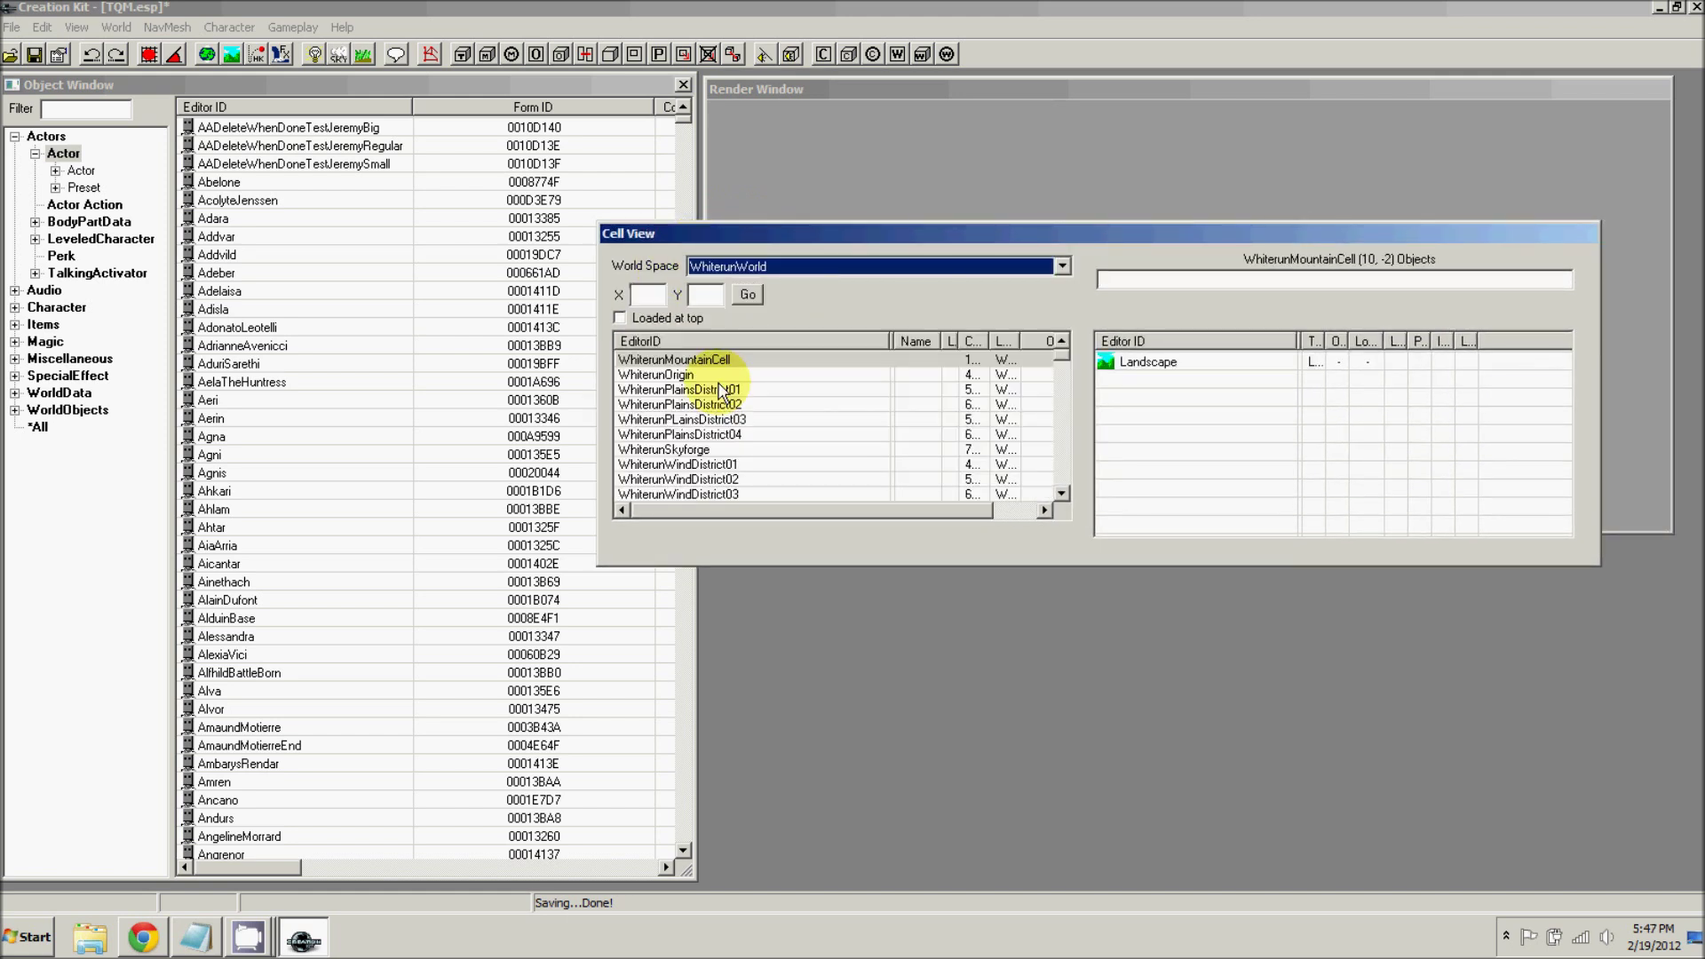
{"action": "double_click", "coordinate": [673, 377]}
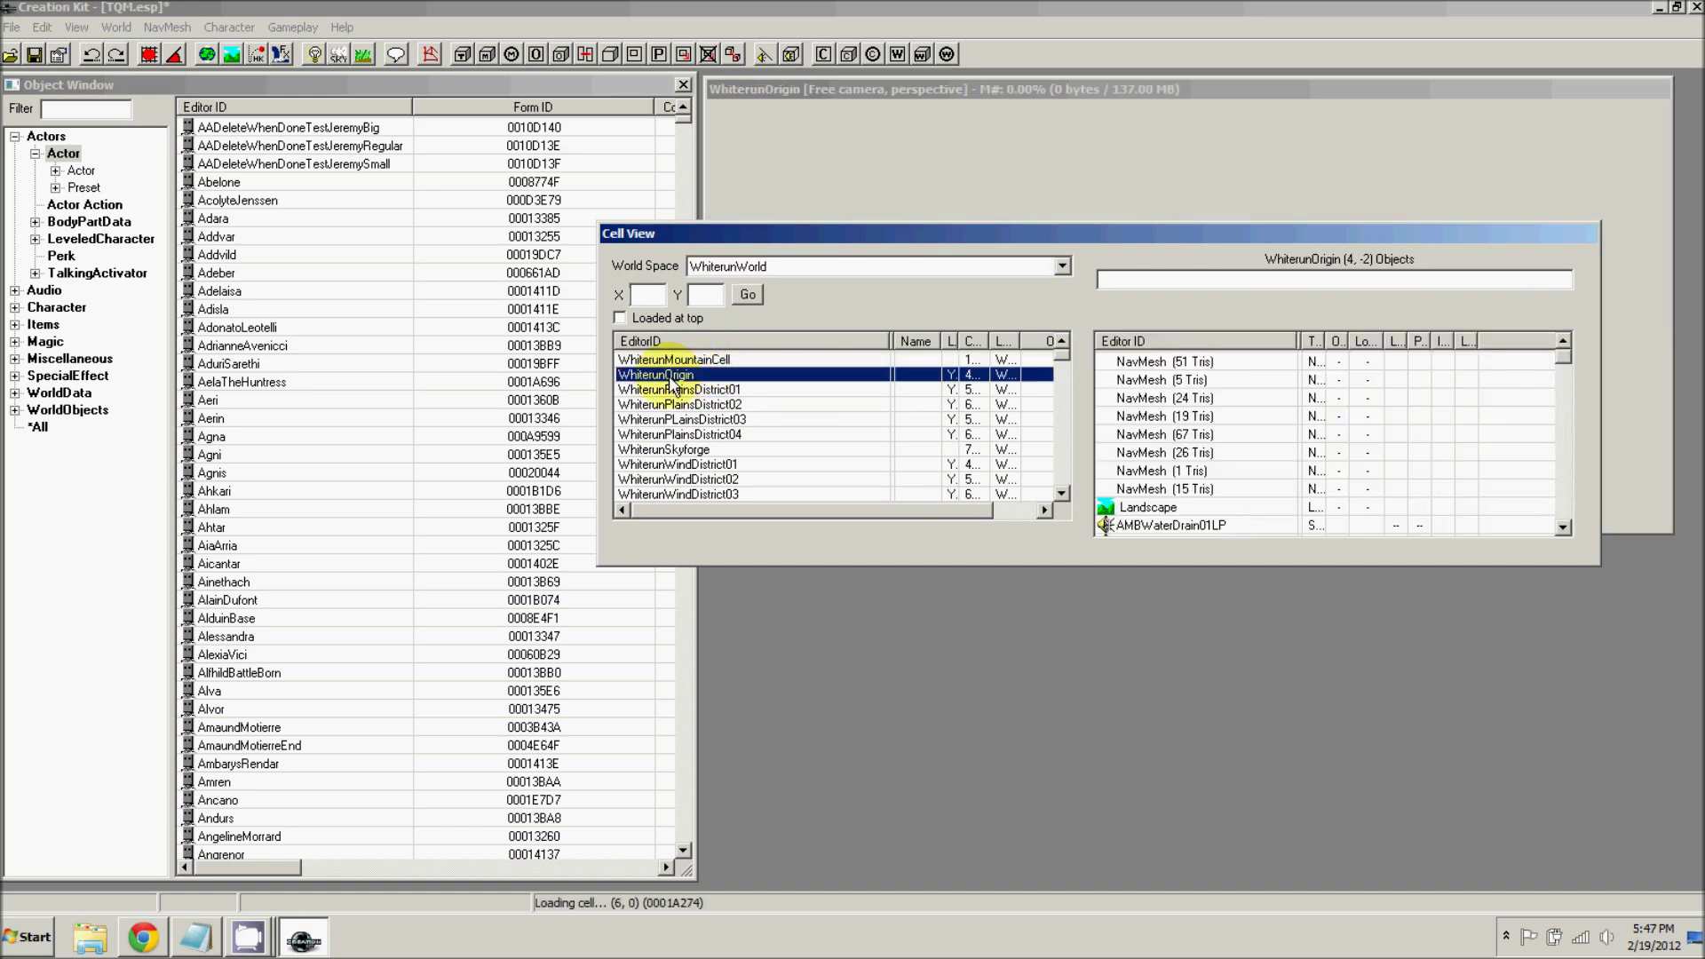
{"action": "left_click_drag", "start_coordinate": [904, 247], "coordinate": [999, 555]}
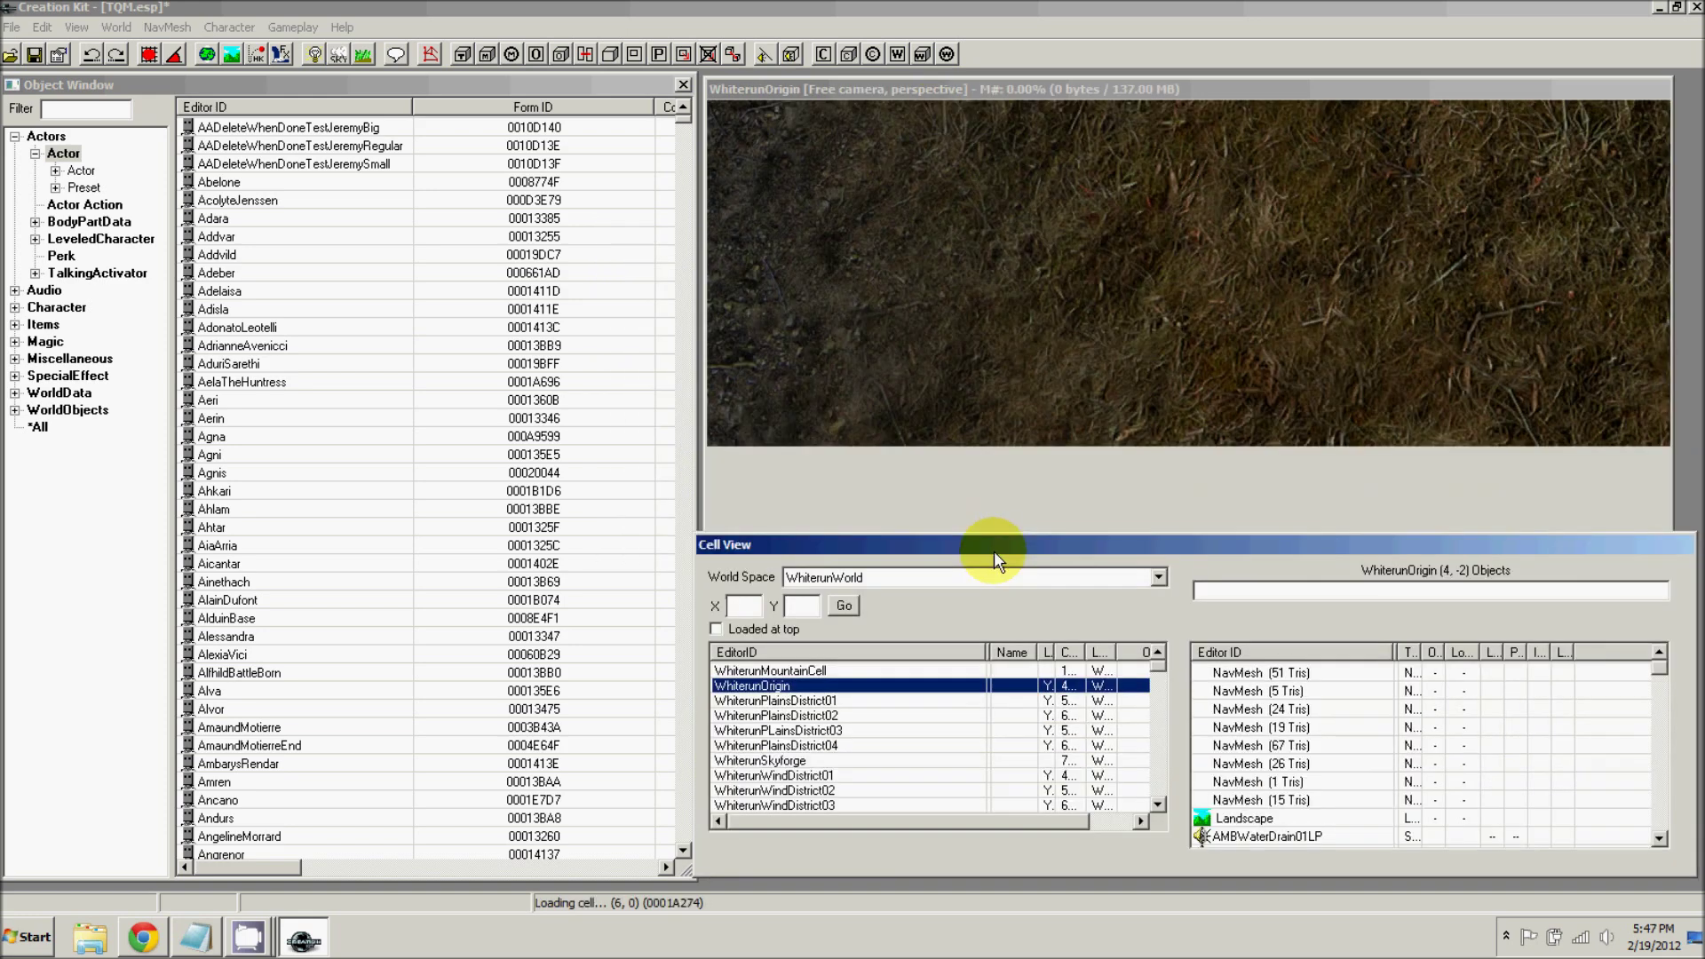
- Filter the actors by TQM and place TQMBeggar on the stone street beside the wall in WhiterunPlainsDistrict01
{"action": "left_click", "coordinate": [1130, 320]}
{"action": "scroll", "coordinate": [1130, 321], "scroll_direction": "down", "scroll_amount": 10}
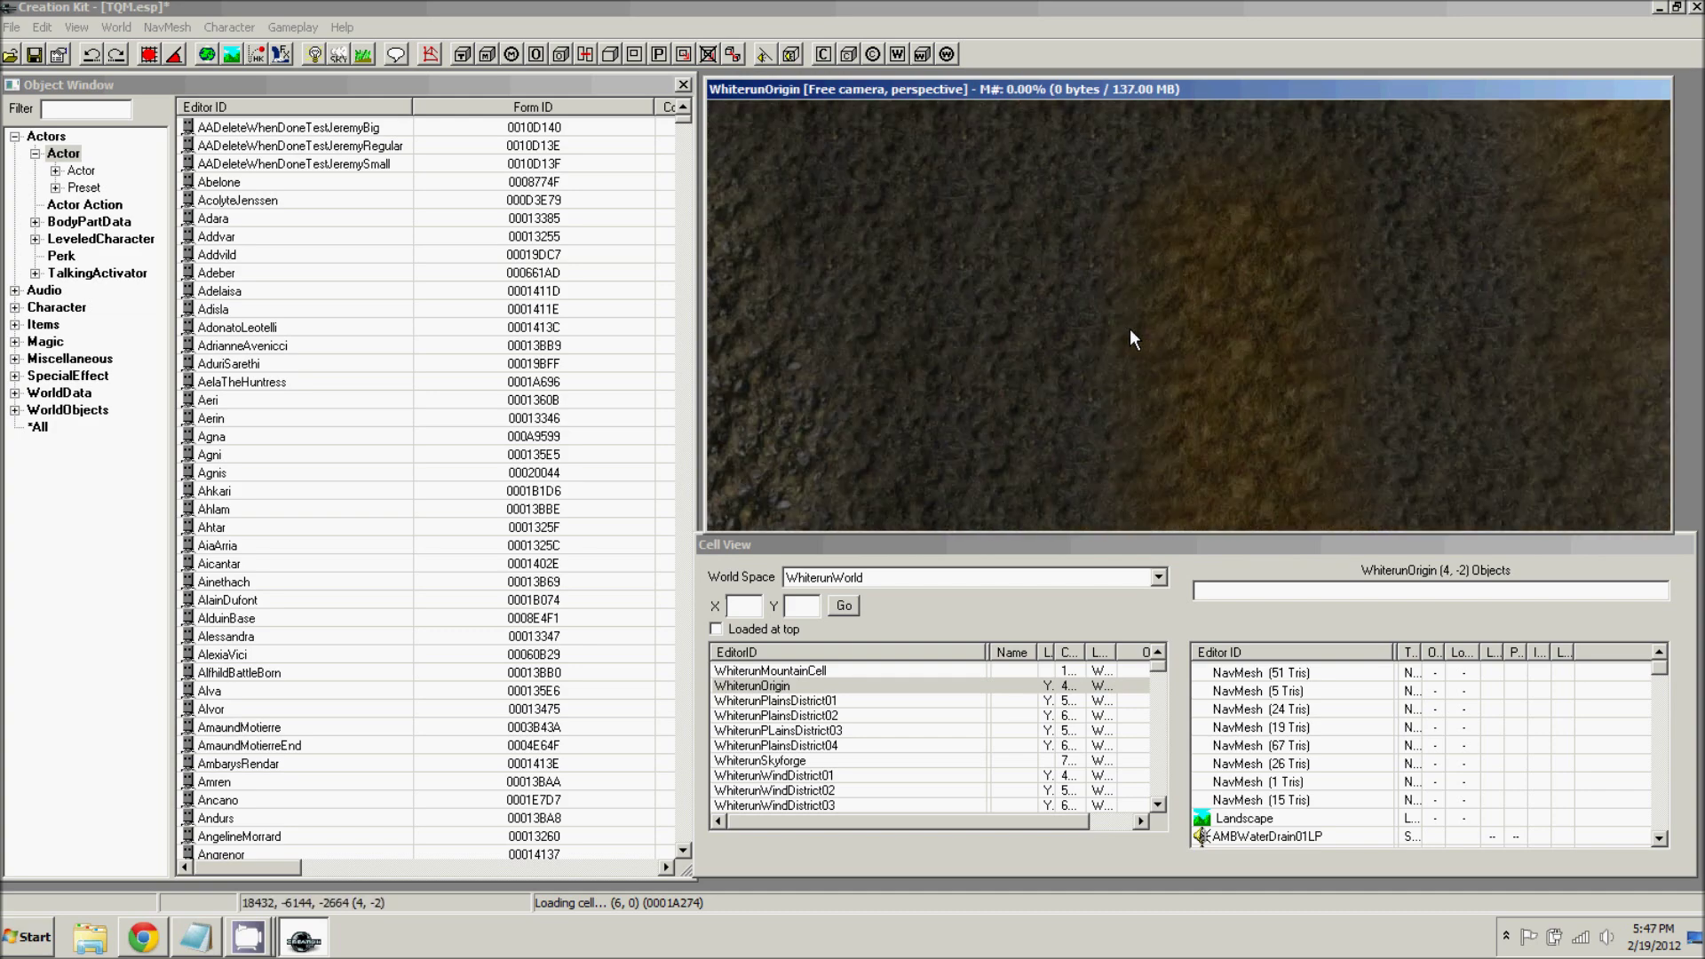
{"action": "scroll", "coordinate": [1174, 358], "scroll_direction": "down", "scroll_amount": 10}
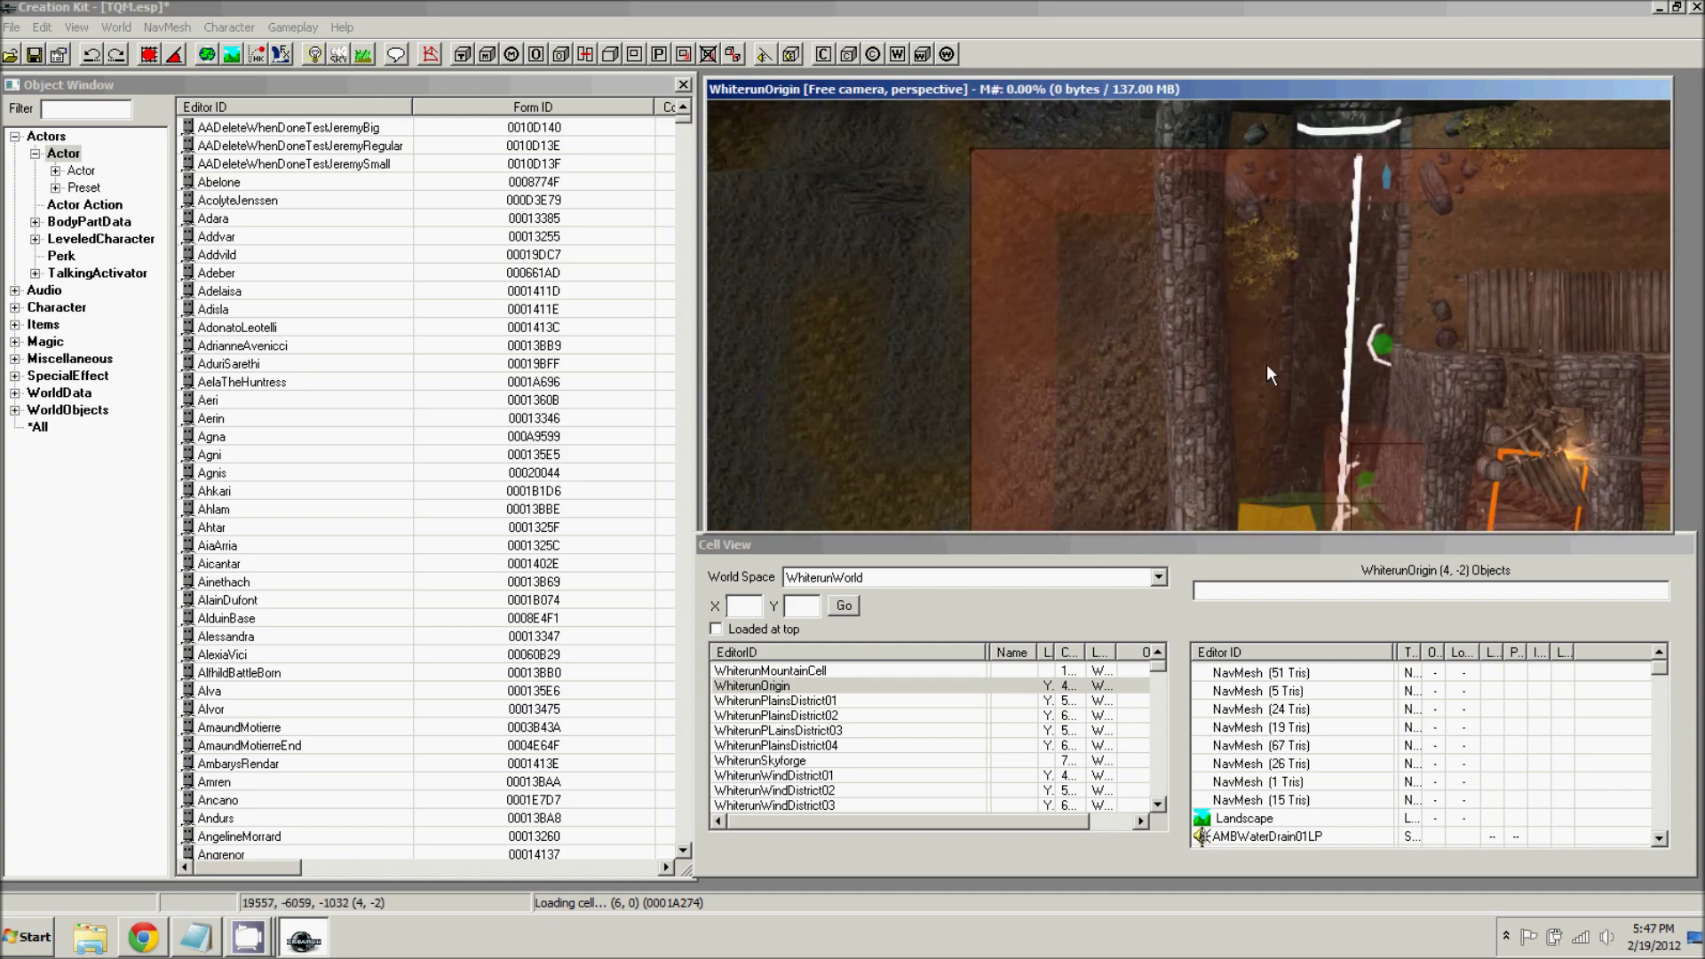
{"action": "mouse_move", "coordinate": [1285, 363]}
{"action": "middle_mouse_down"}
{"action": "mouse_move", "coordinate": [1167, 361]}
{"action": "mouse_move", "coordinate": [1148, 212]}
{"action": "middle_mouse_up"}
{"action": "mouse_move", "coordinate": [1226, 381]}
{"action": "middle_mouse_down"}
{"action": "mouse_move", "coordinate": [1185, 210]}
{"action": "mouse_move", "coordinate": [1131, 245]}
{"action": "mouse_move", "coordinate": [1176, 264]}
{"action": "mouse_move", "coordinate": [1206, 352]}
{"action": "middle_mouse_up"}
{"action": "middle_click_drag", "start_coordinate": [1057, 298], "coordinate": [1270, 261]}
{"action": "middle_click_drag", "start_coordinate": [1284, 172], "coordinate": [1146, 263]}
{"action": "middle_click_drag", "start_coordinate": [993, 222], "coordinate": [710, 391]}
{"action": "left_click", "coordinate": [80, 107]}
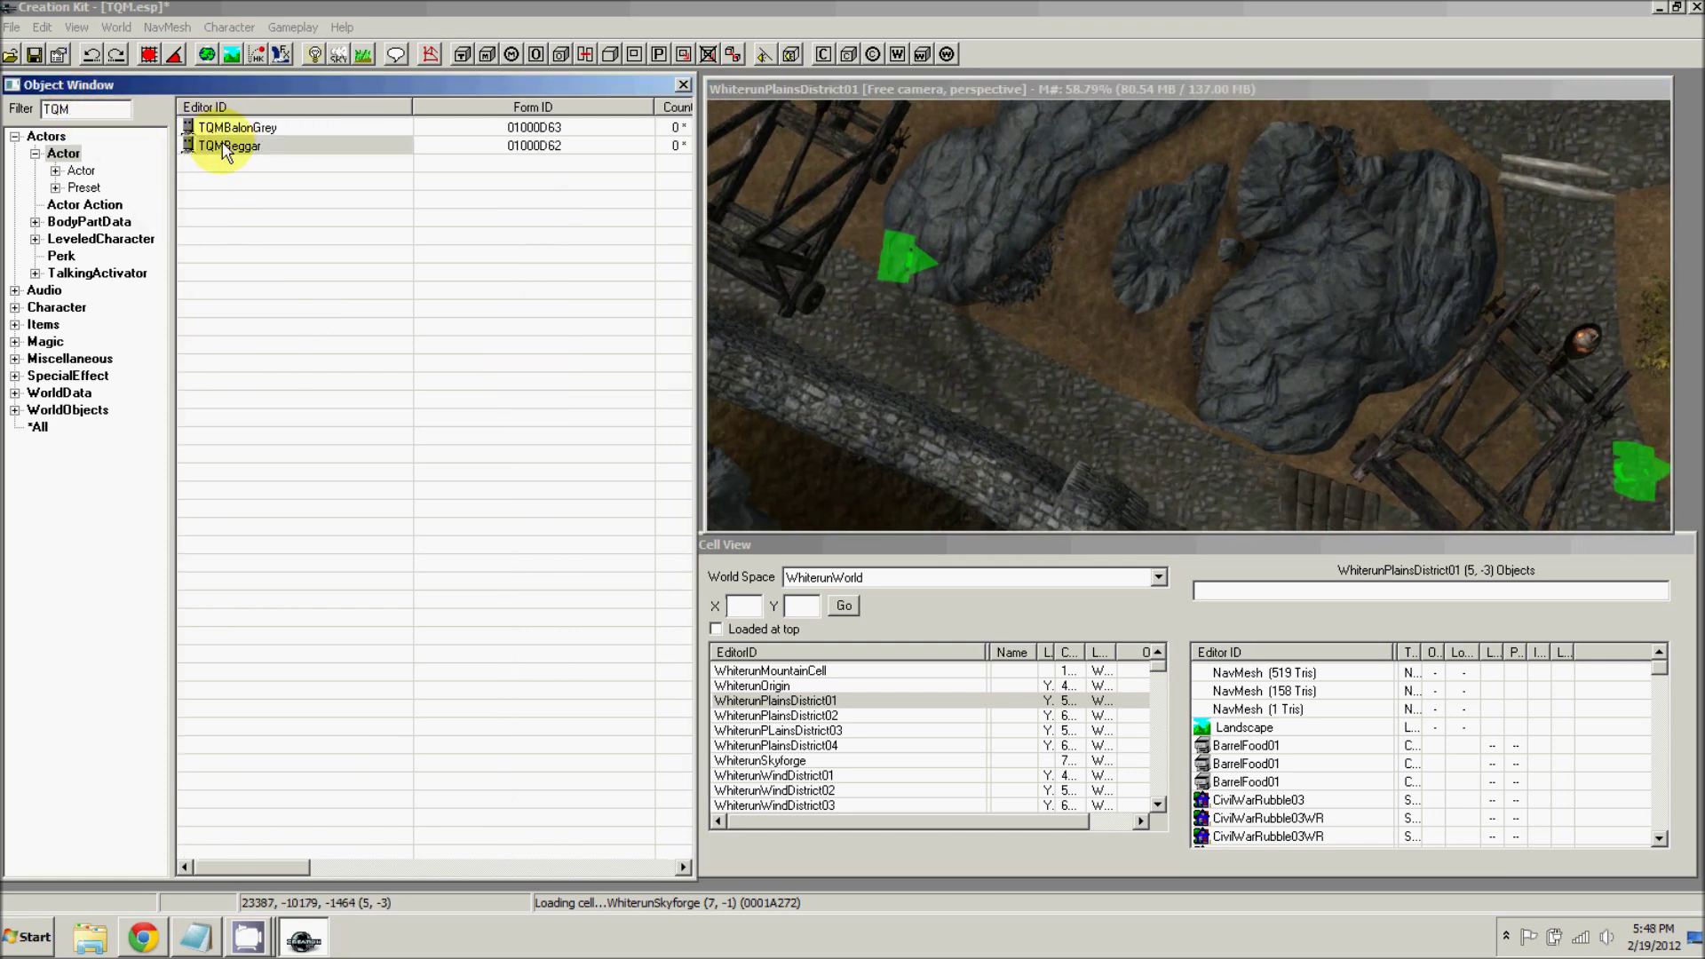
{"action": "left_click", "coordinate": [217, 146]}
{"action": "left_click_drag", "start_coordinate": [200, 164], "coordinate": [1064, 405]}
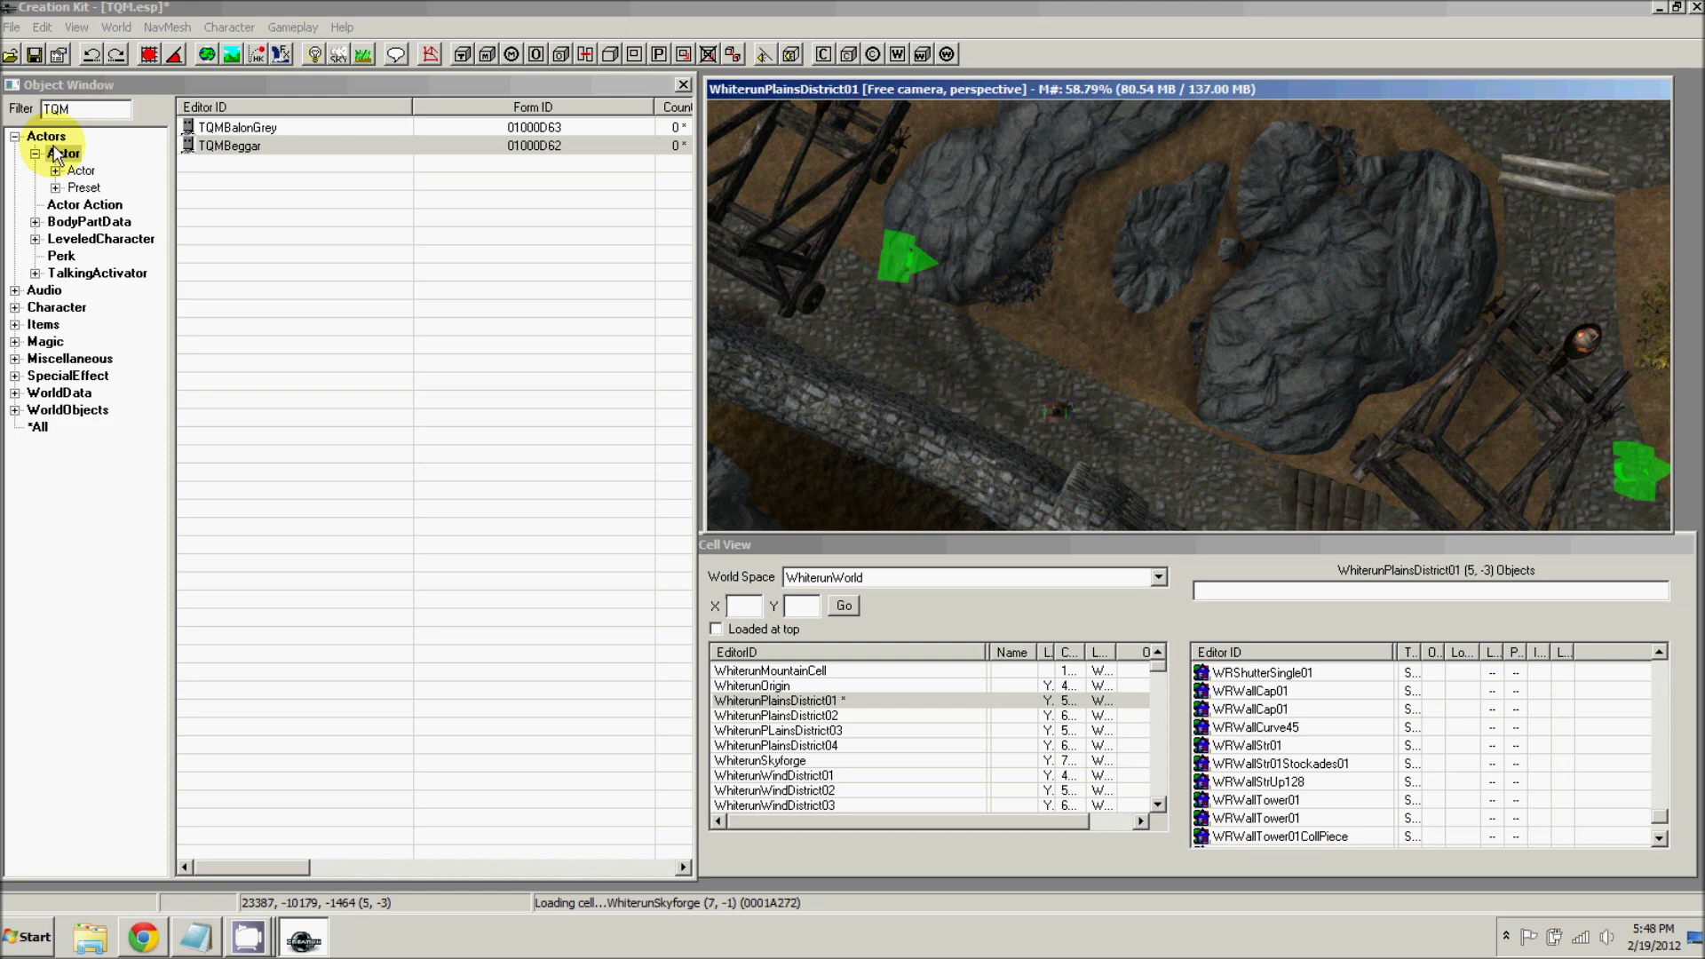
- Load the AbandonedShackInterior cell from the Interiors world space, dismissing all texture warnings
{"action": "left_click", "coordinate": [924, 579]}
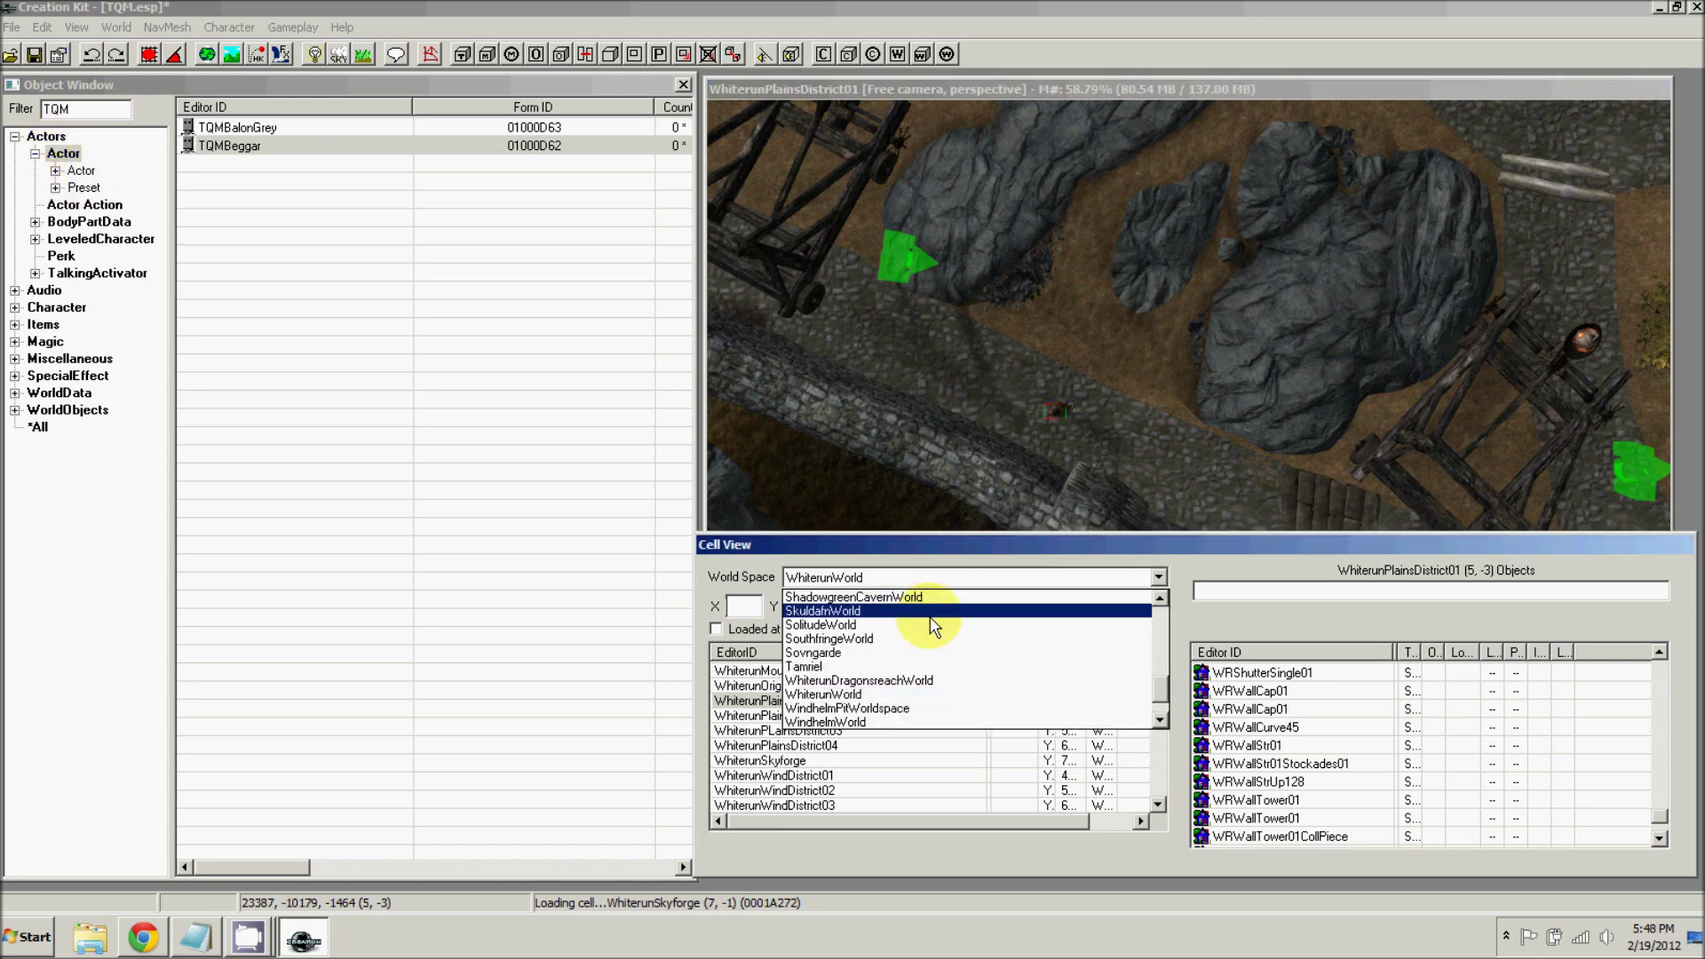
{"action": "scroll", "coordinate": [1162, 654], "scroll_direction": "up", "scroll_amount": 10}
{"action": "left_click", "coordinate": [961, 597]}
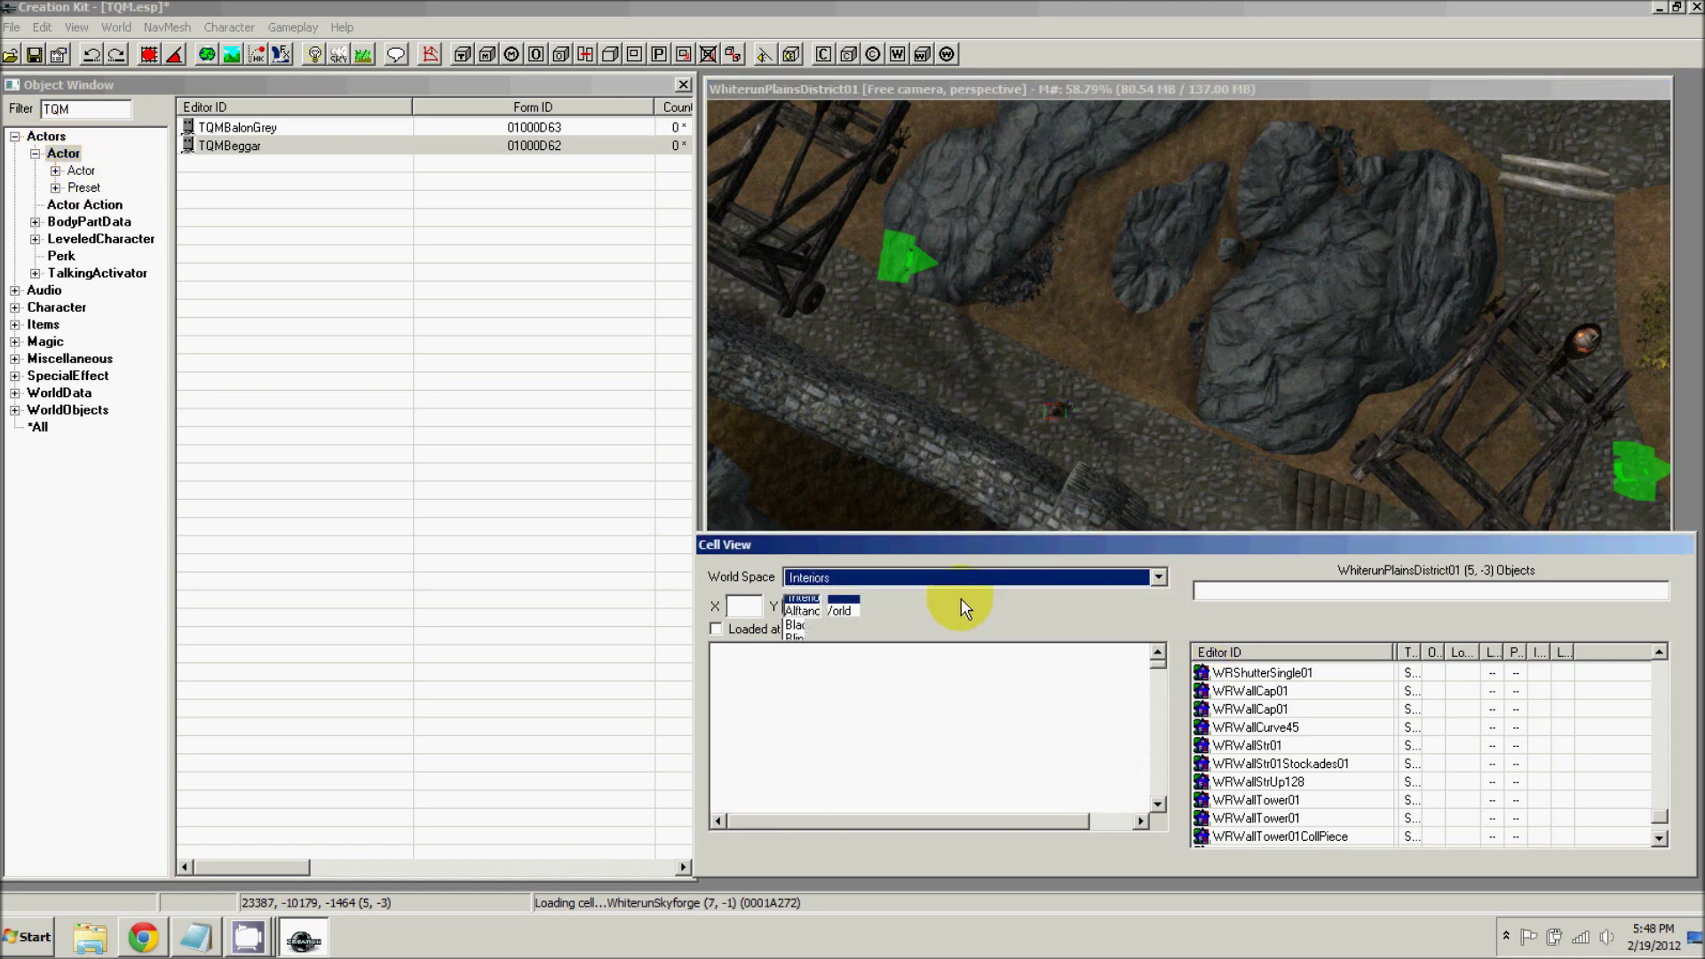
{"action": "left_click_drag", "start_coordinate": [863, 552], "coordinate": [835, 480]}
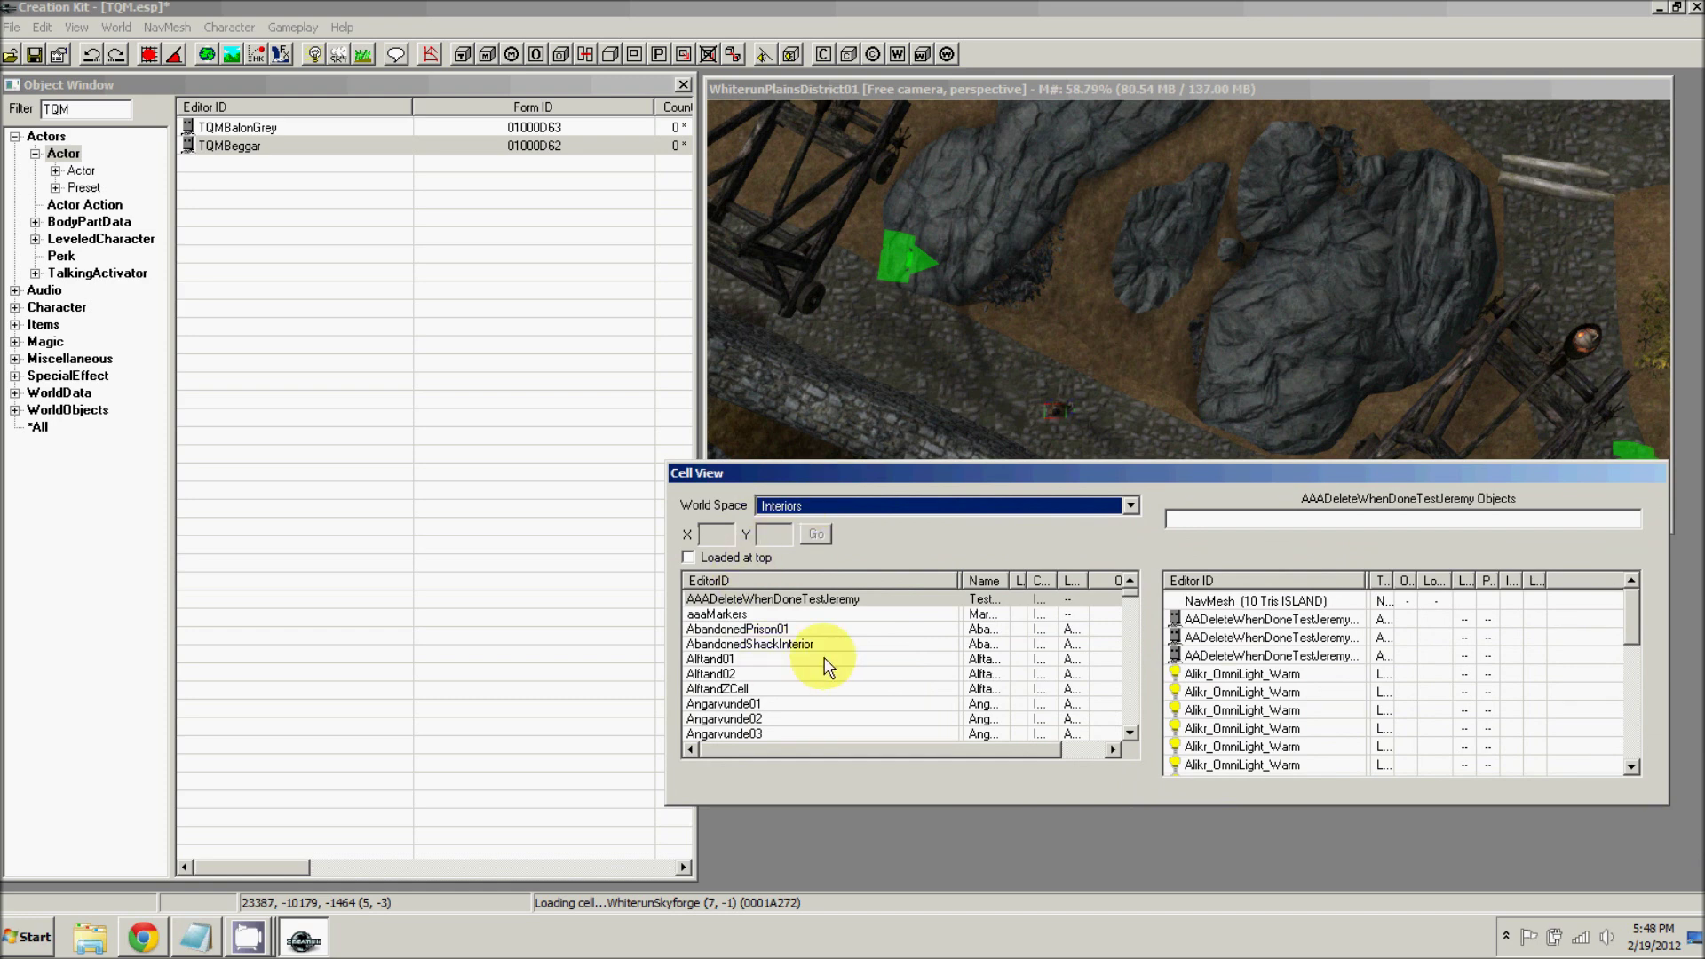
{"action": "double_click", "coordinate": [737, 645]}
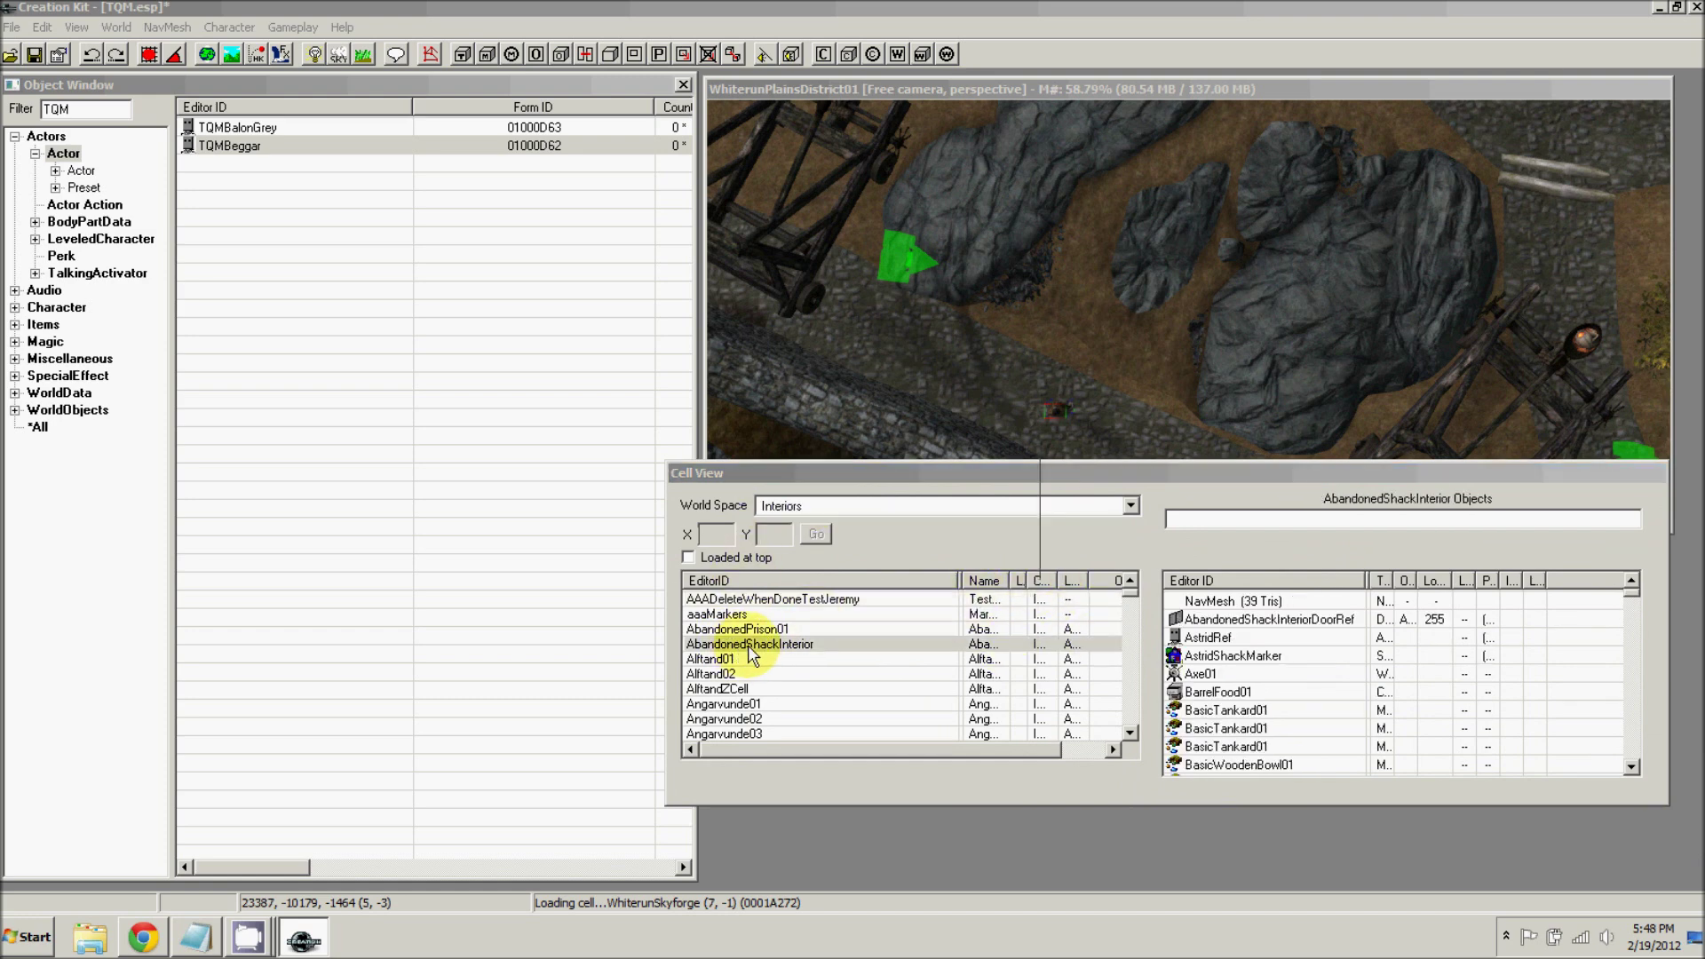
{"action": "left_click_drag", "start_coordinate": [880, 402], "coordinate": [837, 353]}
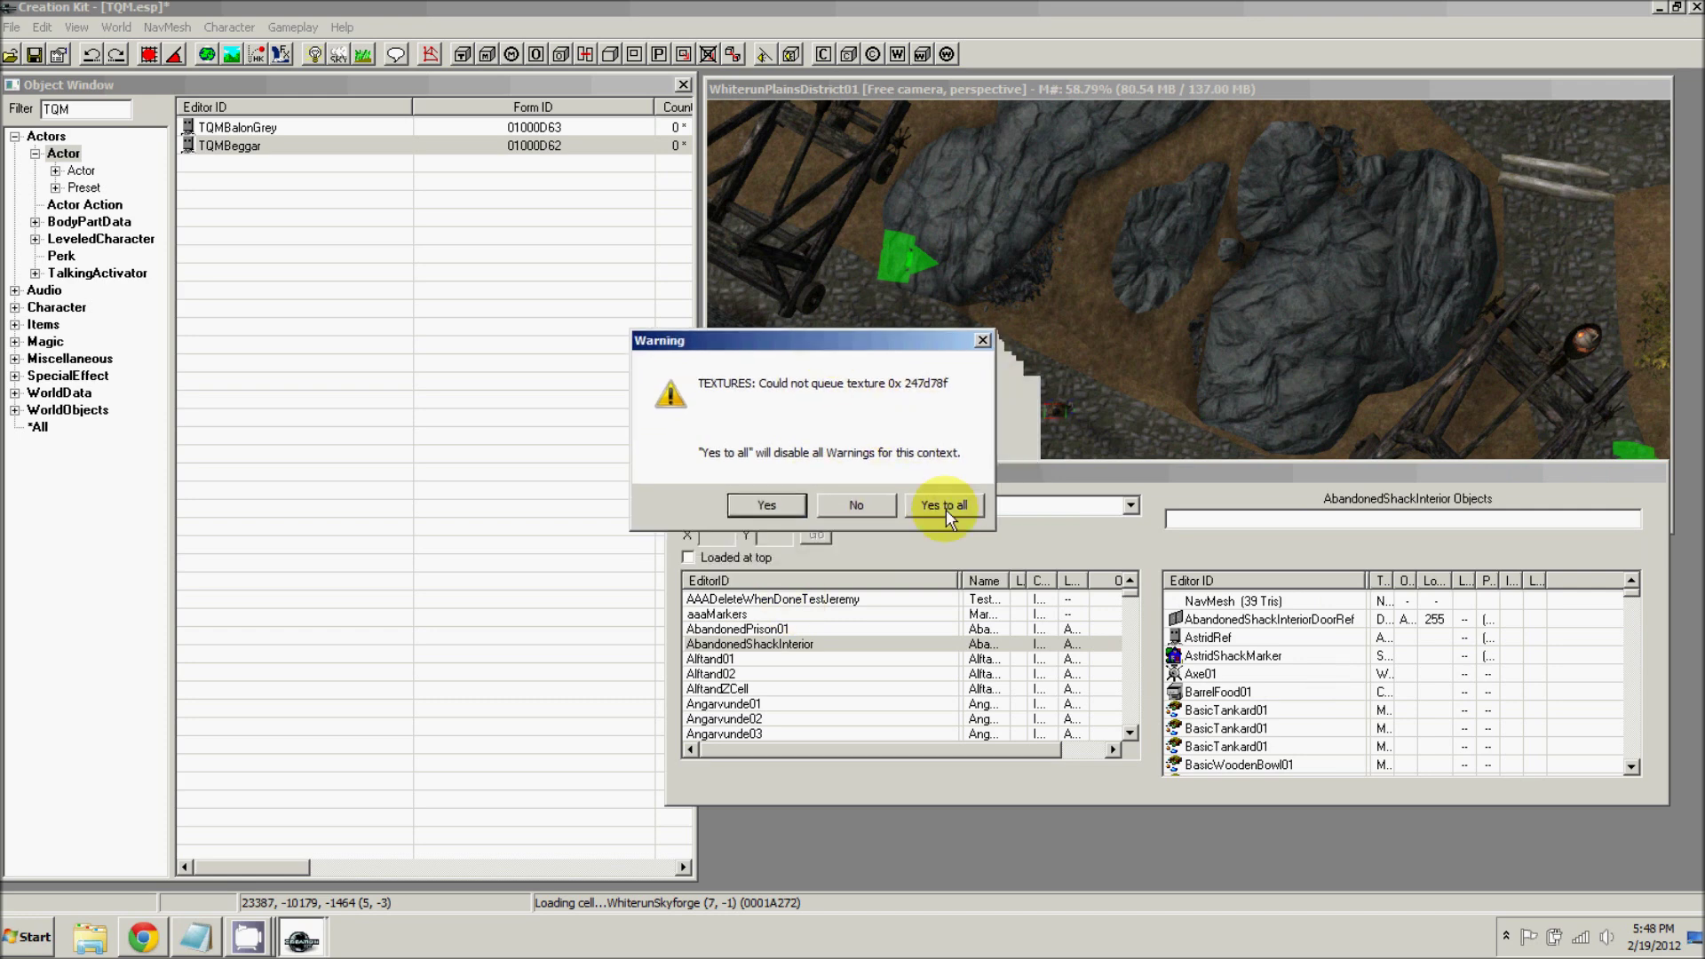
{"action": "left_click", "coordinate": [946, 508]}
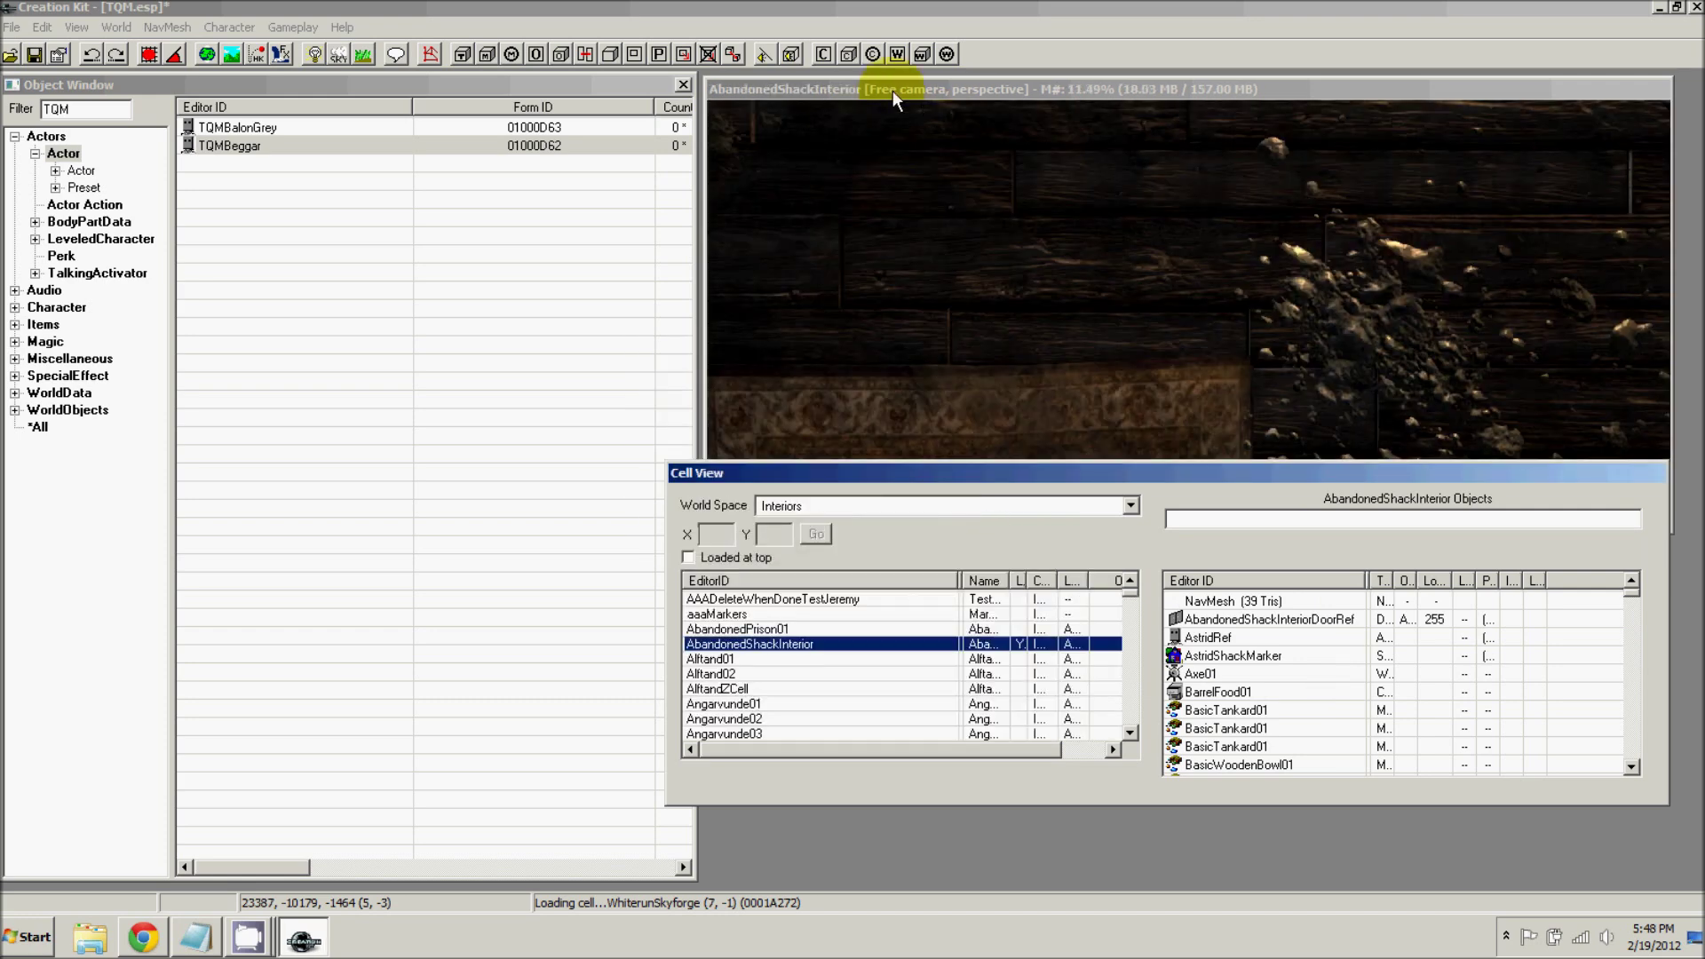
- Place TQMBalonGrey inside the abandoned shack near the rug and save the plugin
{"action": "left_click", "coordinate": [893, 91]}
{"action": "left_click_drag", "start_coordinate": [220, 133], "coordinate": [1046, 332]}
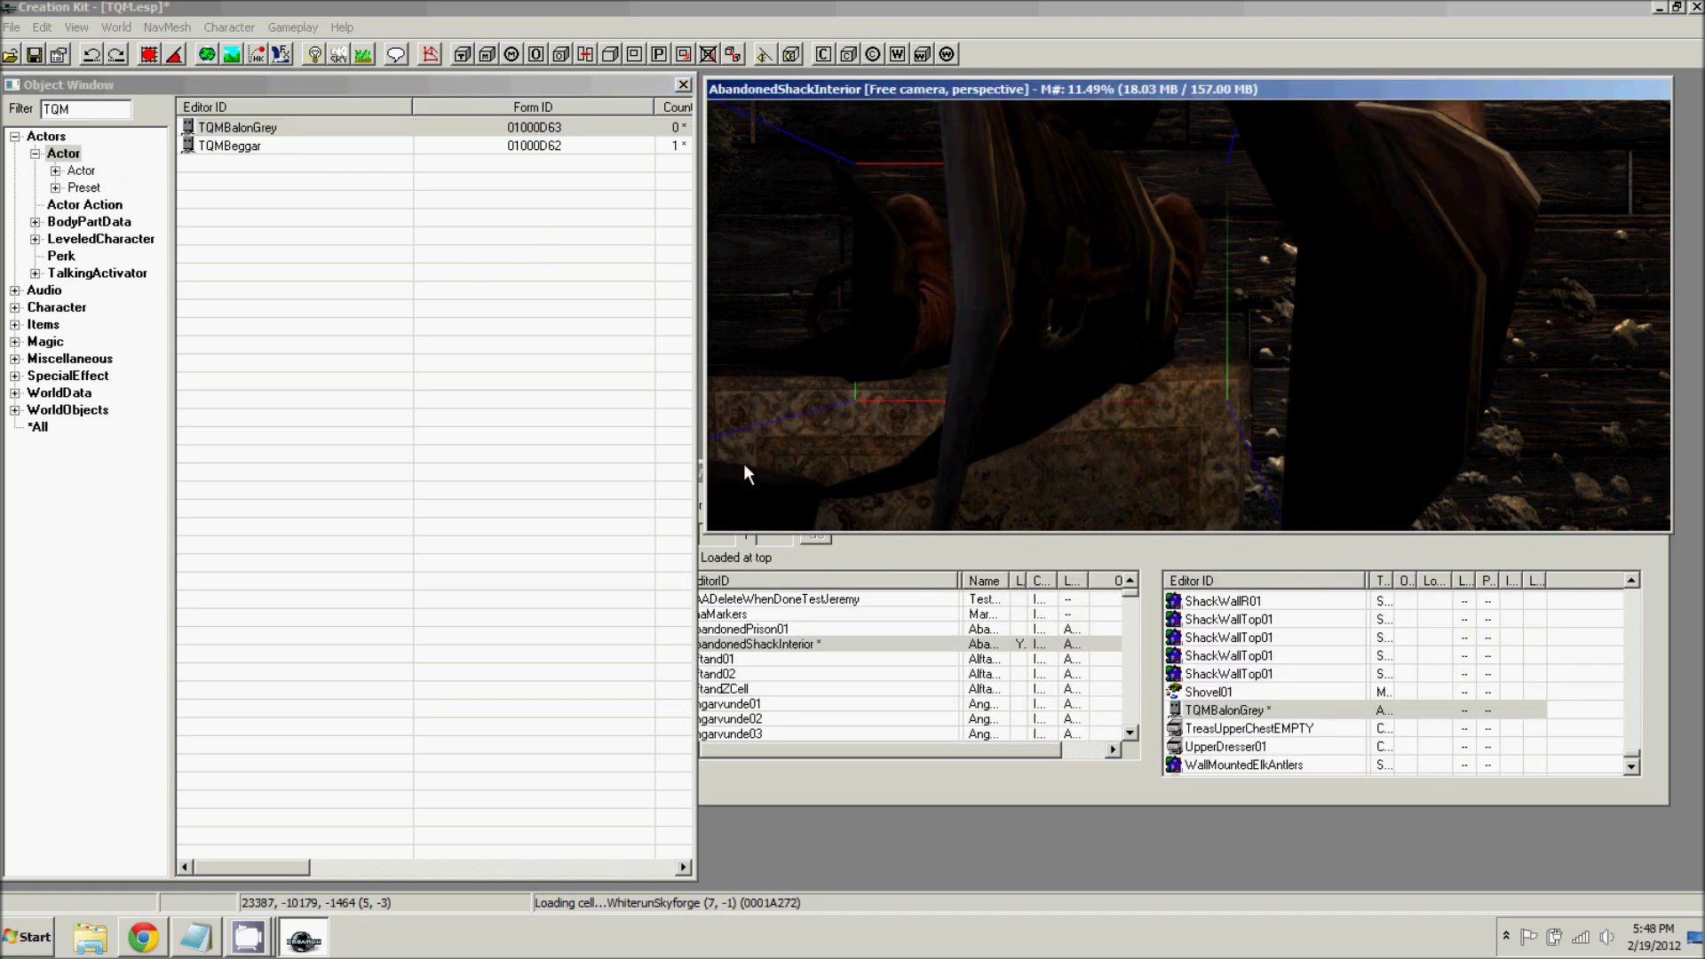
{"action": "left_click", "coordinate": [888, 545]}
{"action": "left_click_drag", "start_coordinate": [855, 485], "coordinate": [867, 556]}
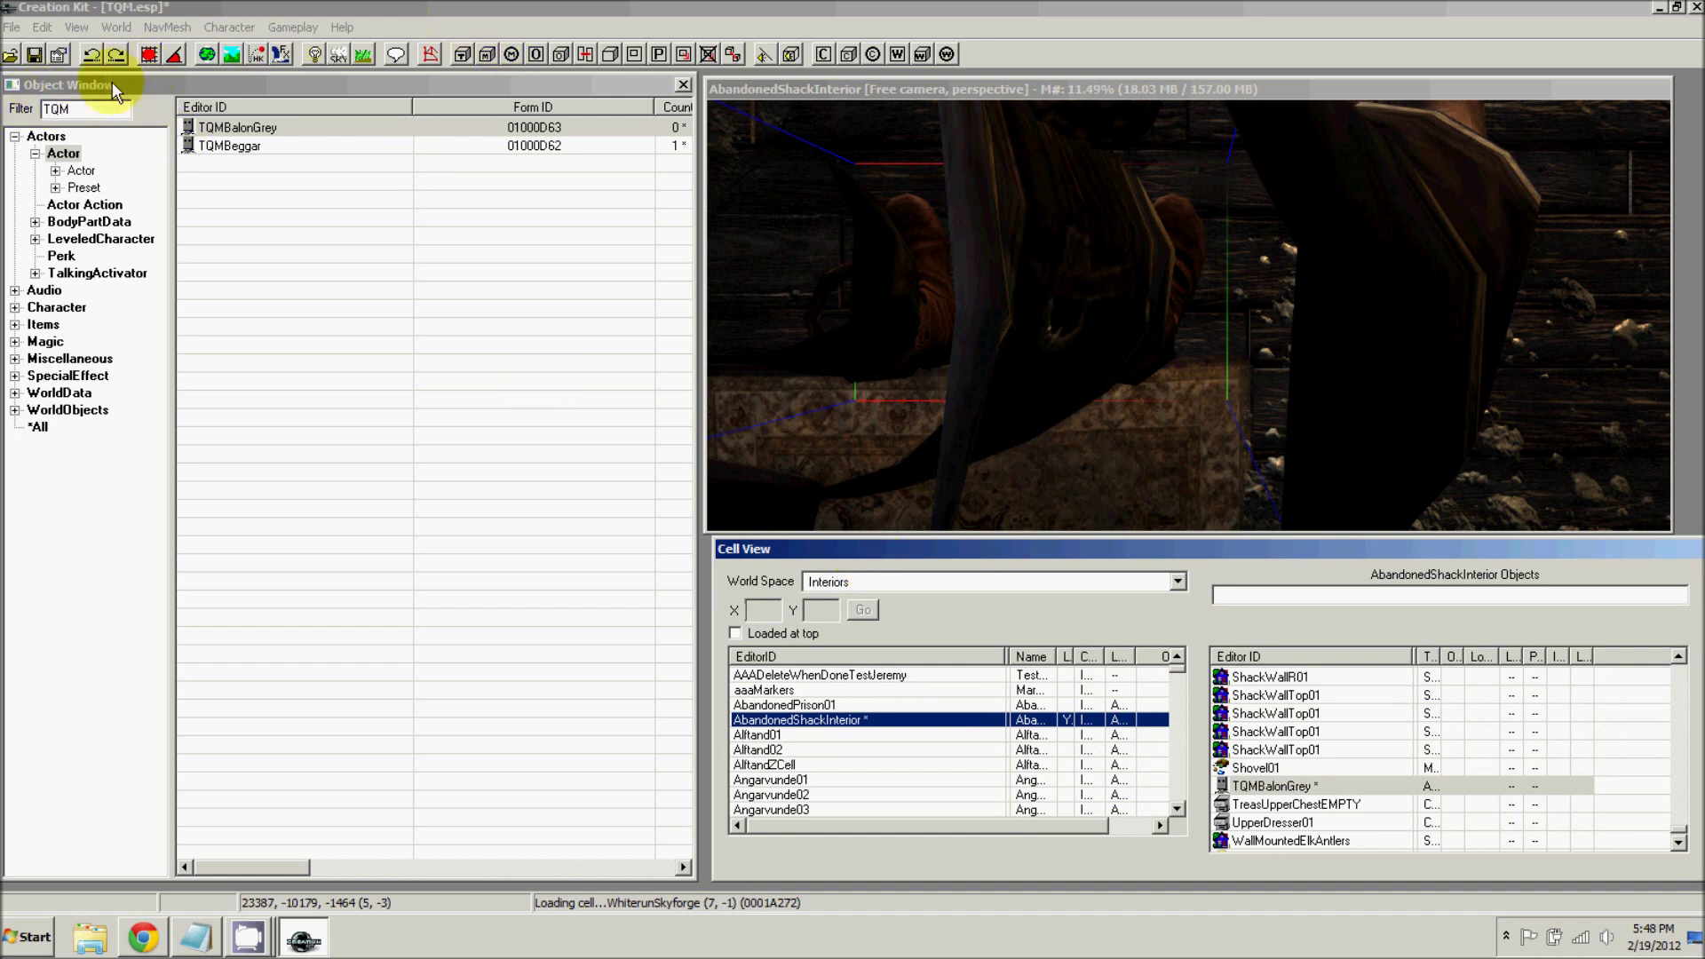
{"action": "left_click", "coordinate": [36, 56]}
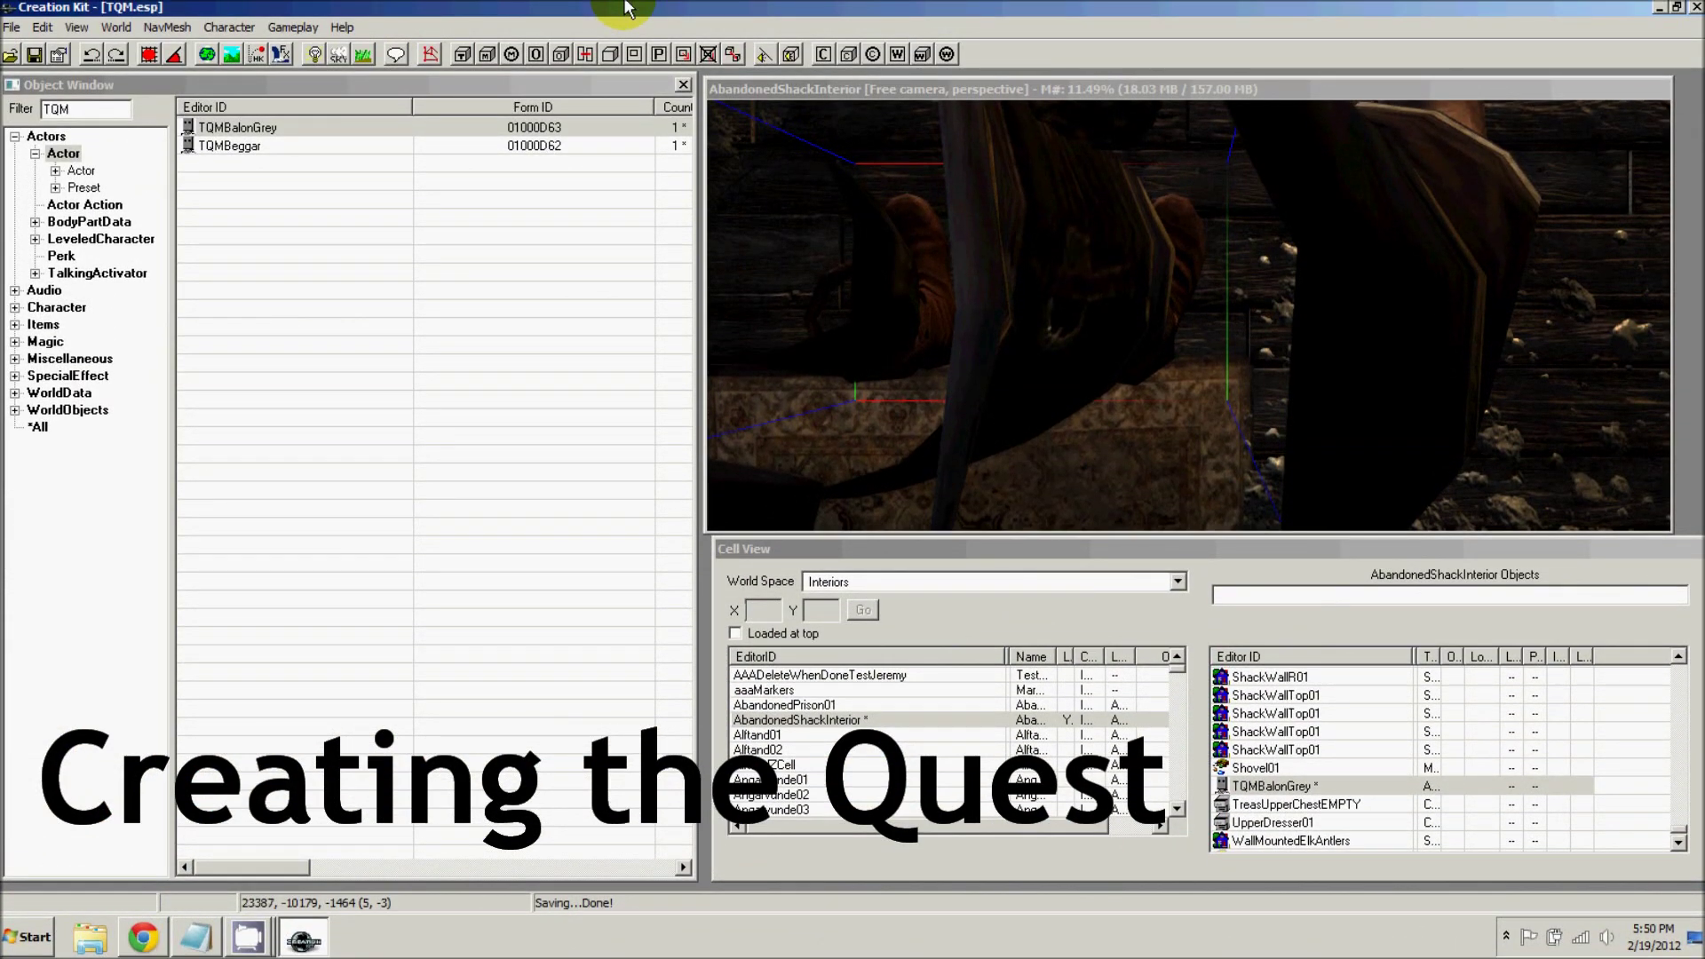
- Create a new quest with ID TQMQuest02 and quest name Mindless Killing
{"action": "left_click", "coordinate": [14, 136]}
{"action": "left_click", "coordinate": [14, 170]}
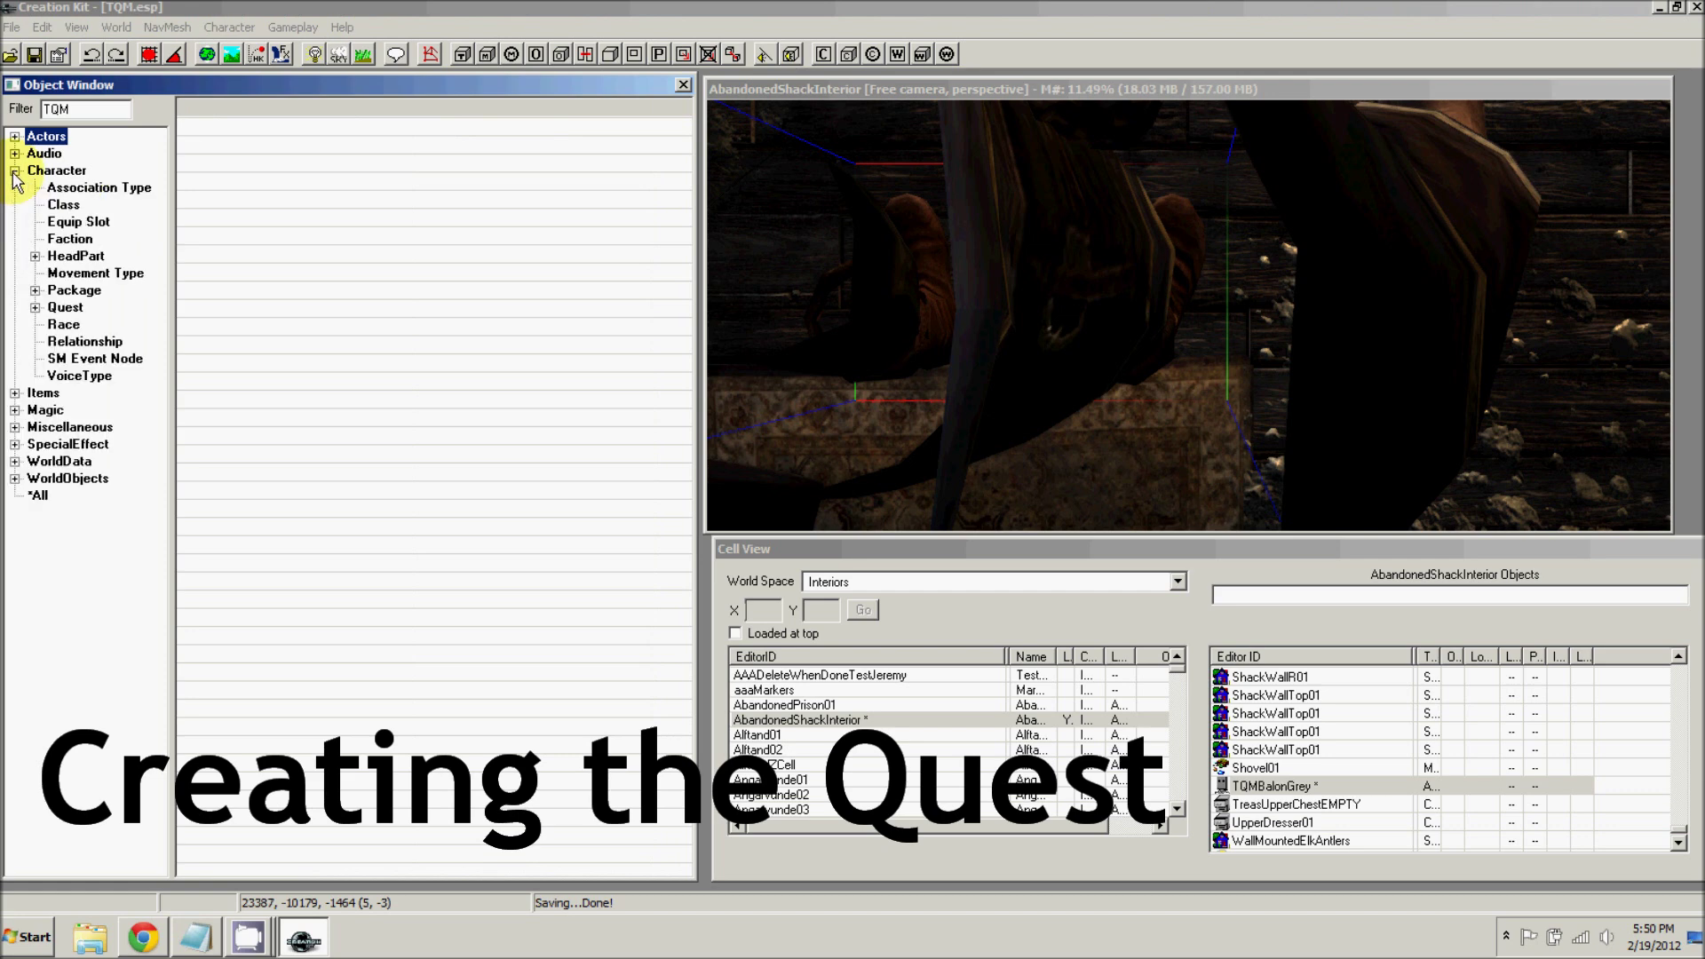
{"action": "left_click", "coordinate": [63, 309]}
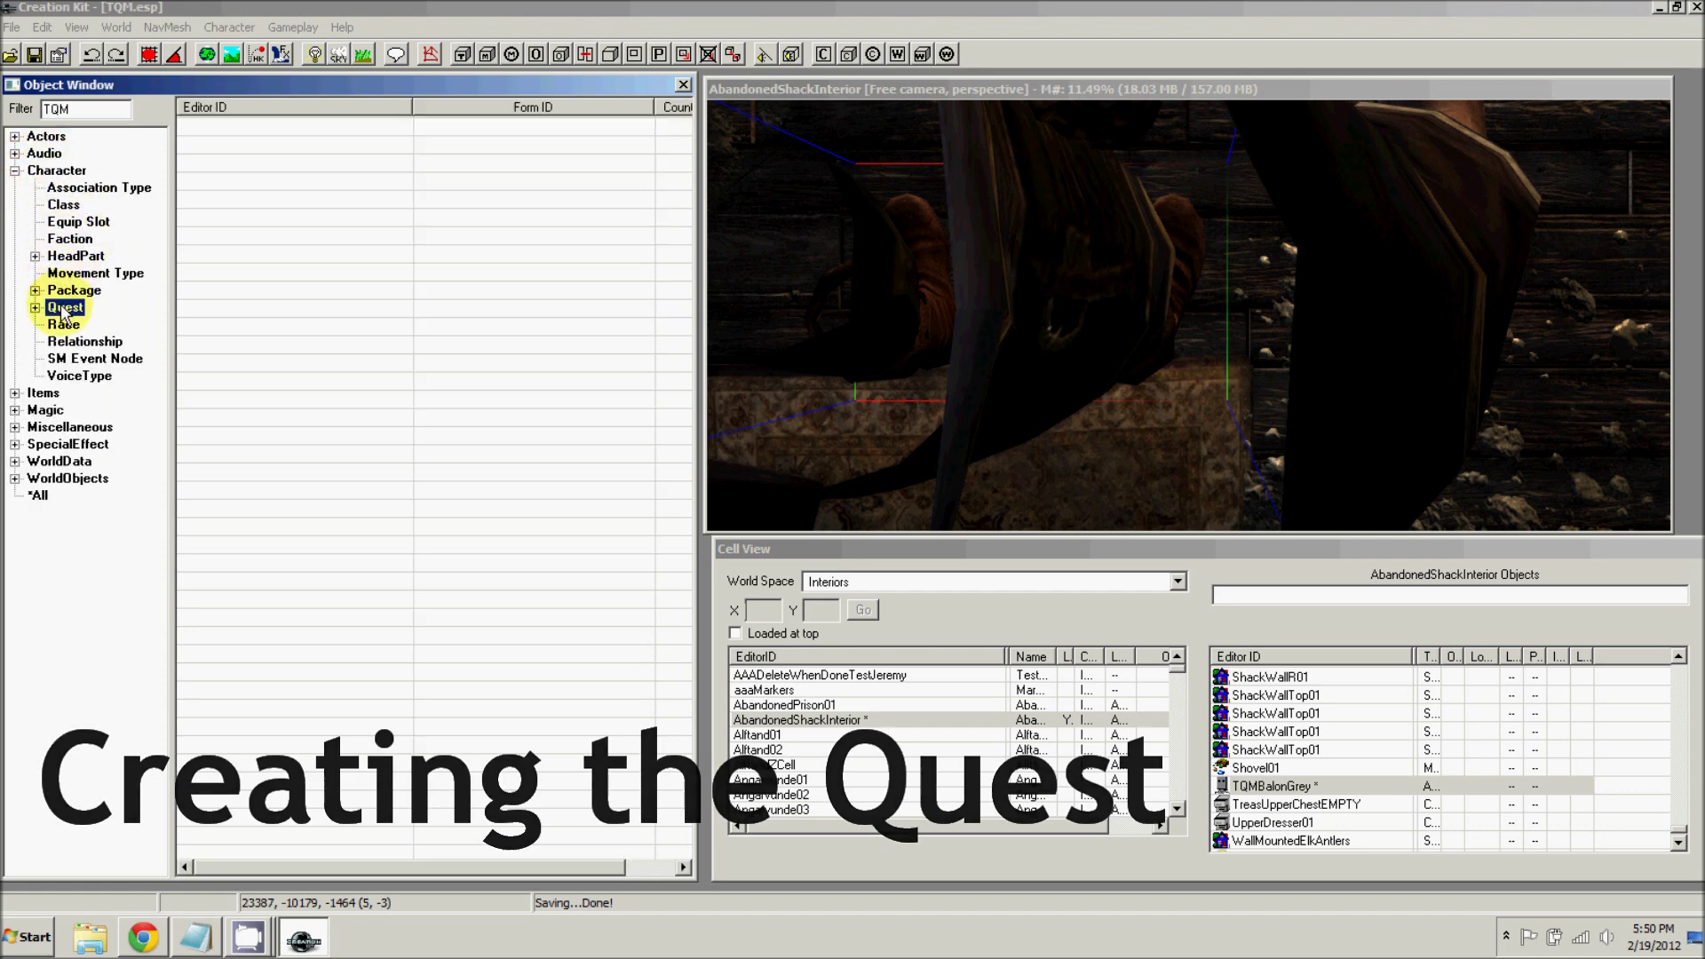
{"action": "right_click", "coordinate": [255, 201]}
{"action": "left_click", "coordinate": [284, 208]}
{"action": "type", "text": "TQMQuest02"}
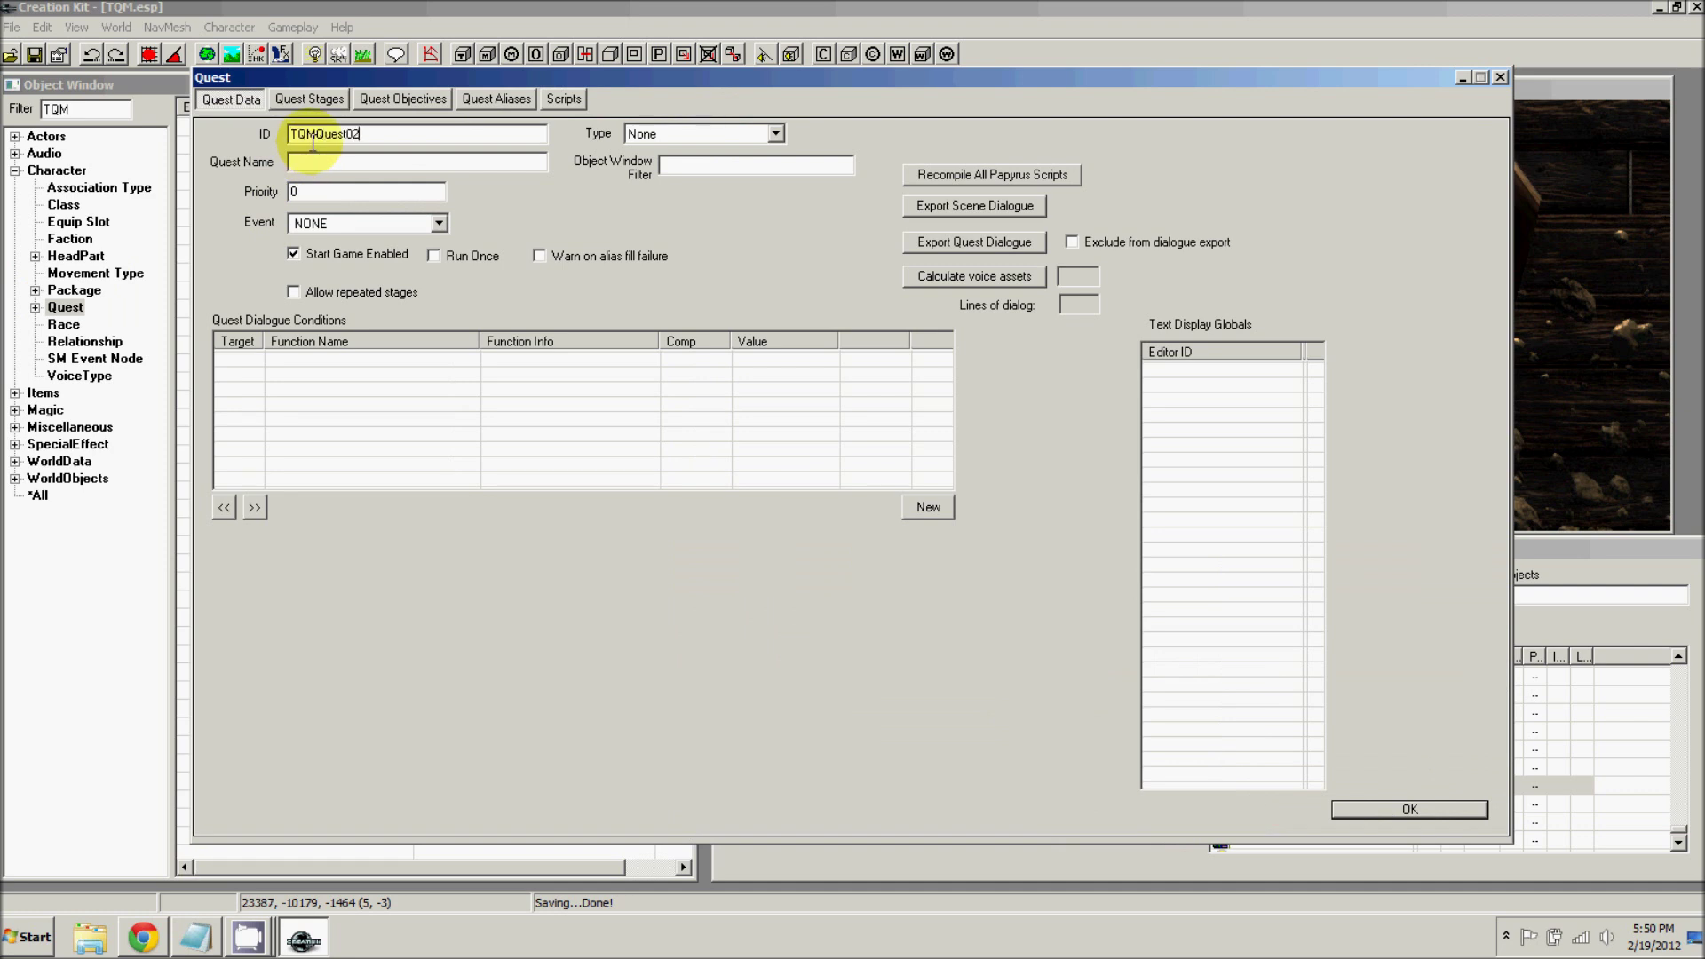
{"action": "left_click", "coordinate": [307, 164]}
{"action": "type", "text": "Middless Killing"}
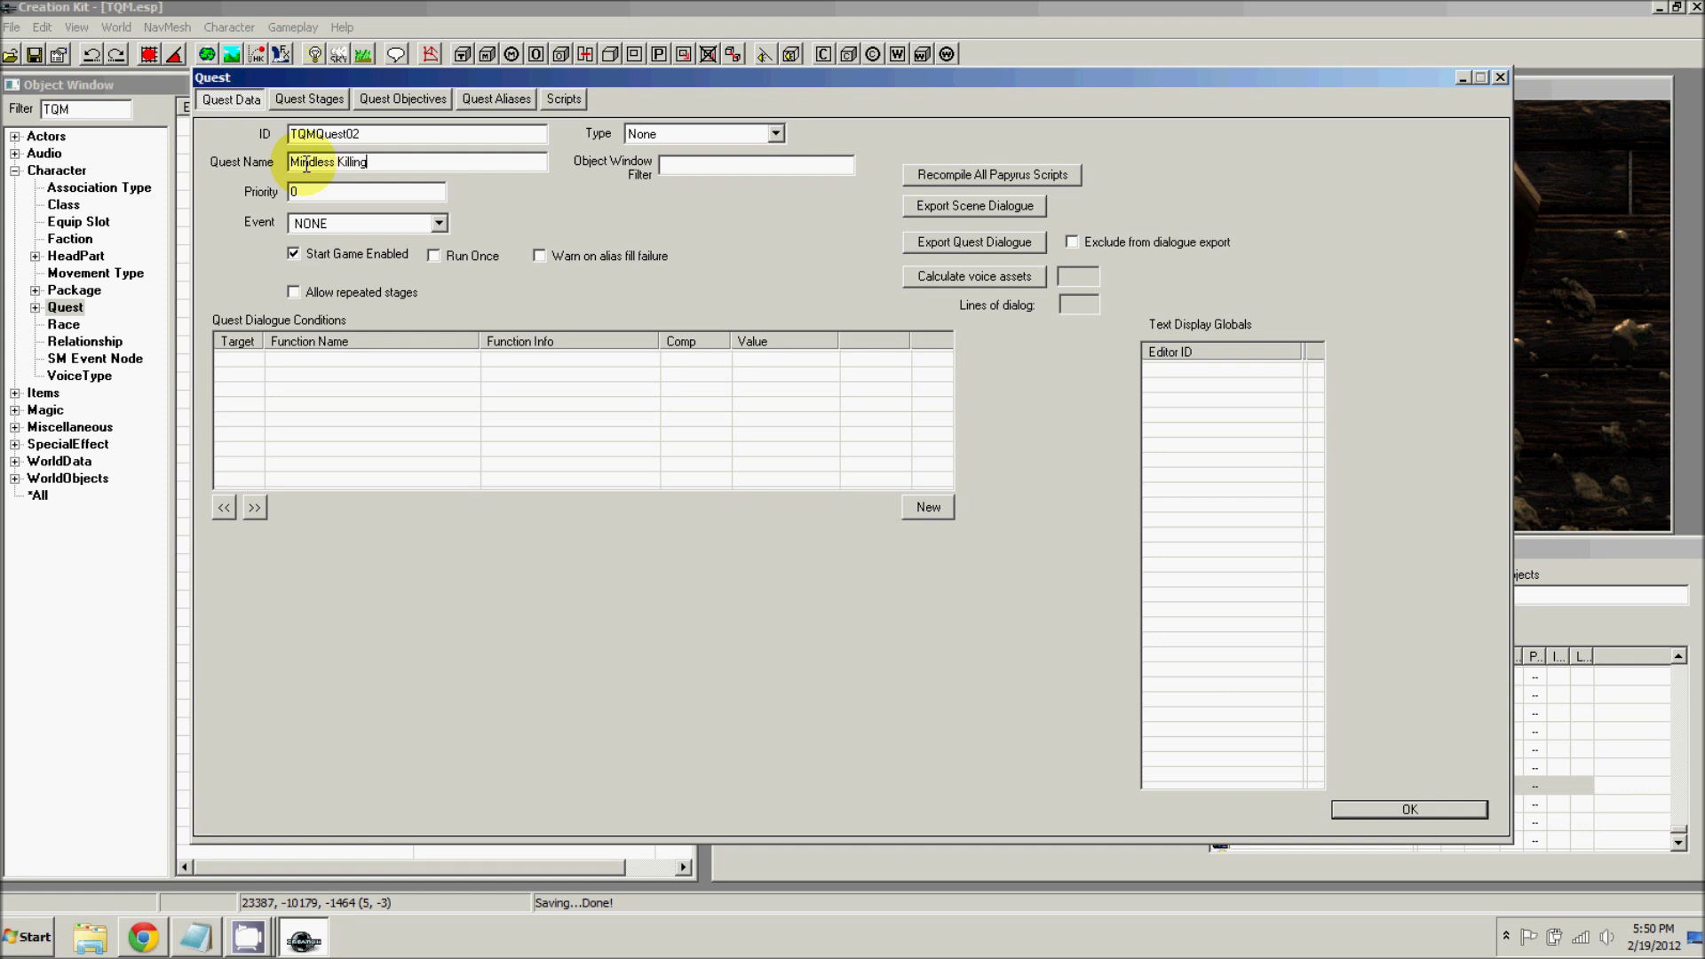
- Set the quest's priority to 60 and its type to Side Quests
{"action": "left_click_drag", "start_coordinate": [312, 193], "coordinate": [289, 194]}
{"action": "type", "text": "60"}
{"action": "left_click", "coordinate": [657, 134]}
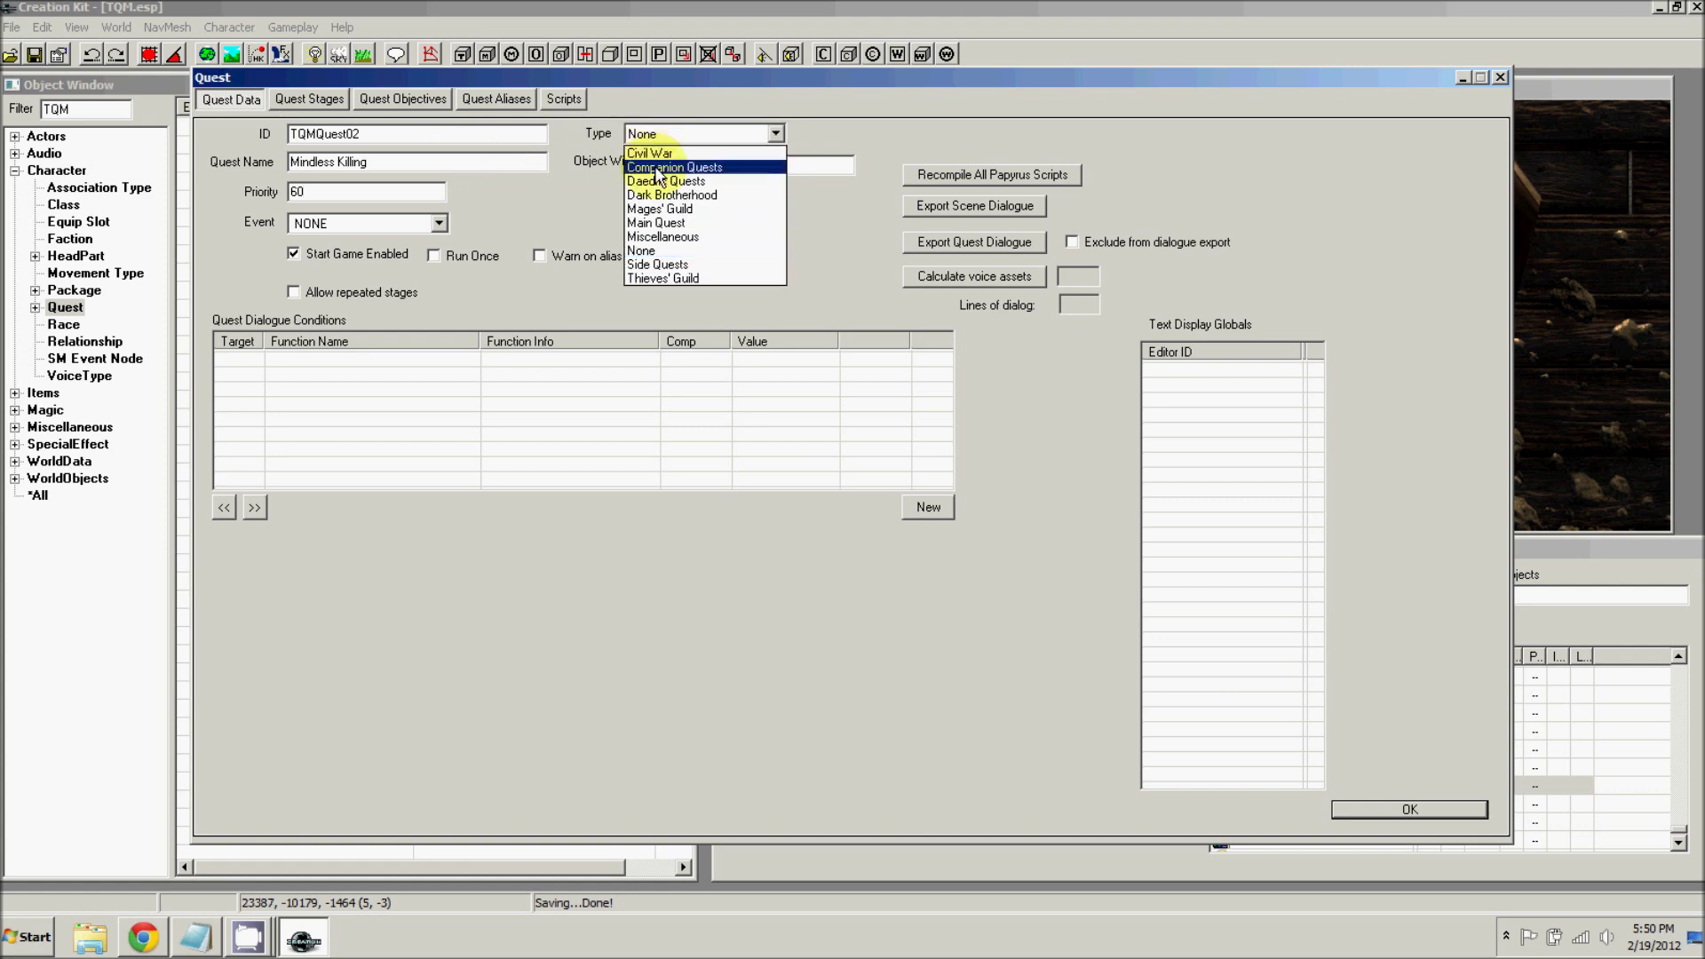
{"action": "left_click", "coordinate": [664, 264]}
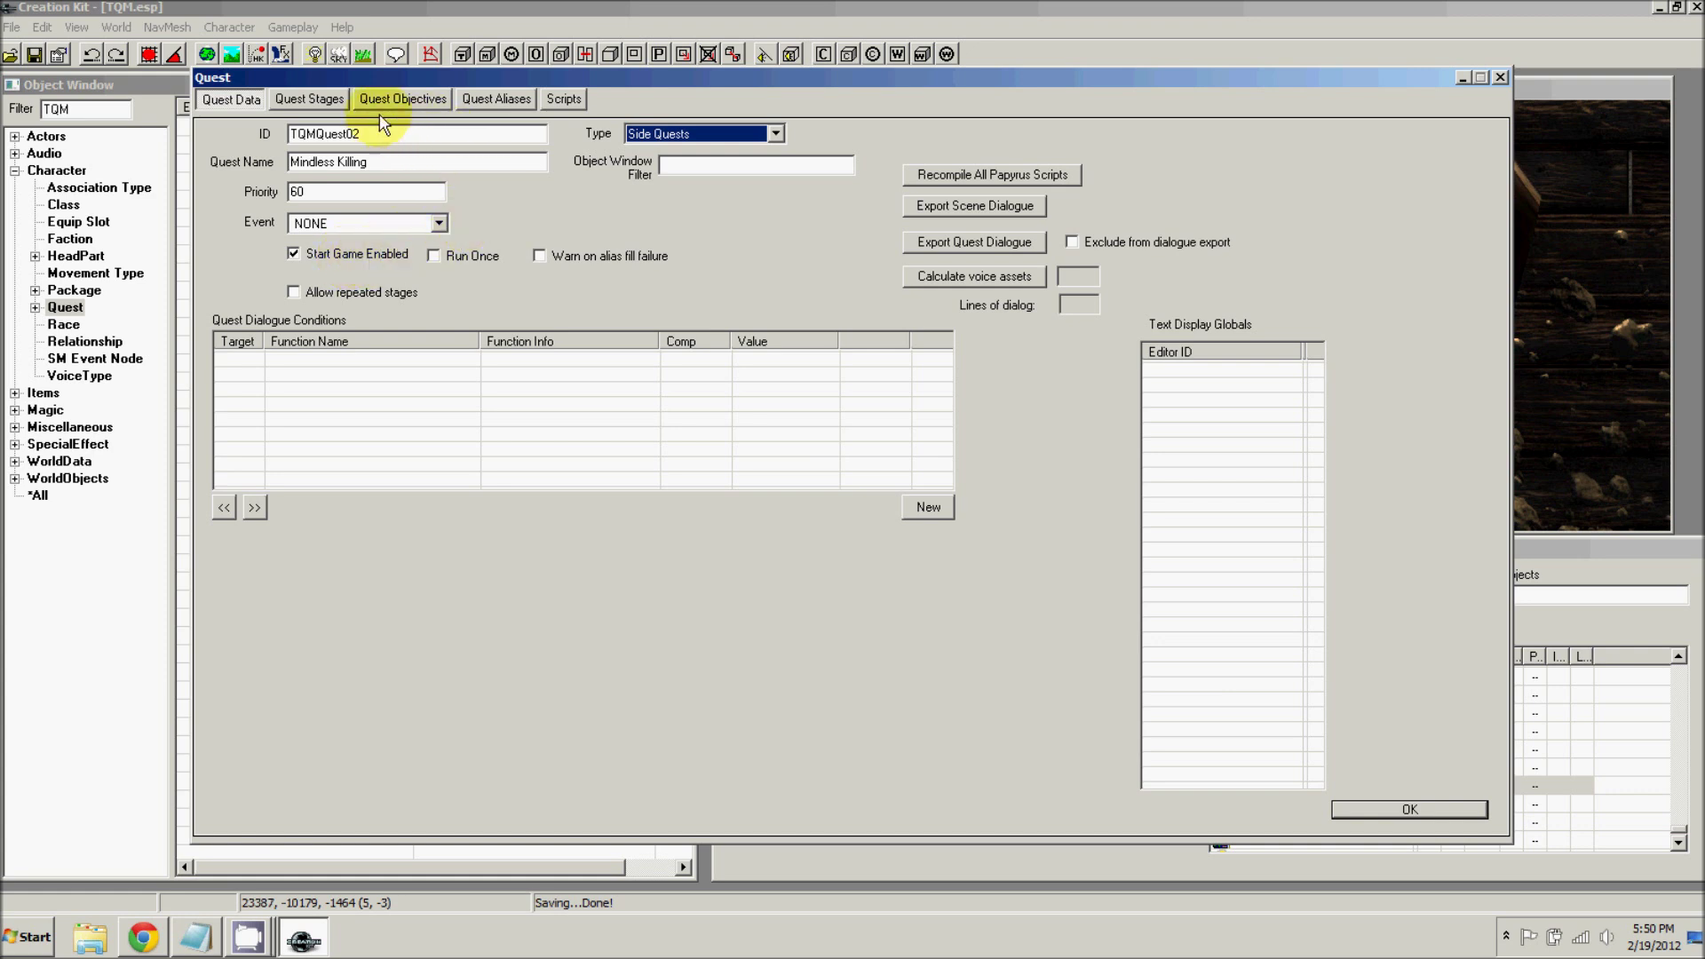
- Add a reference alias named Beggar to the quest, filled by the unique actor TQMBeggar
{"action": "left_click", "coordinate": [469, 99]}
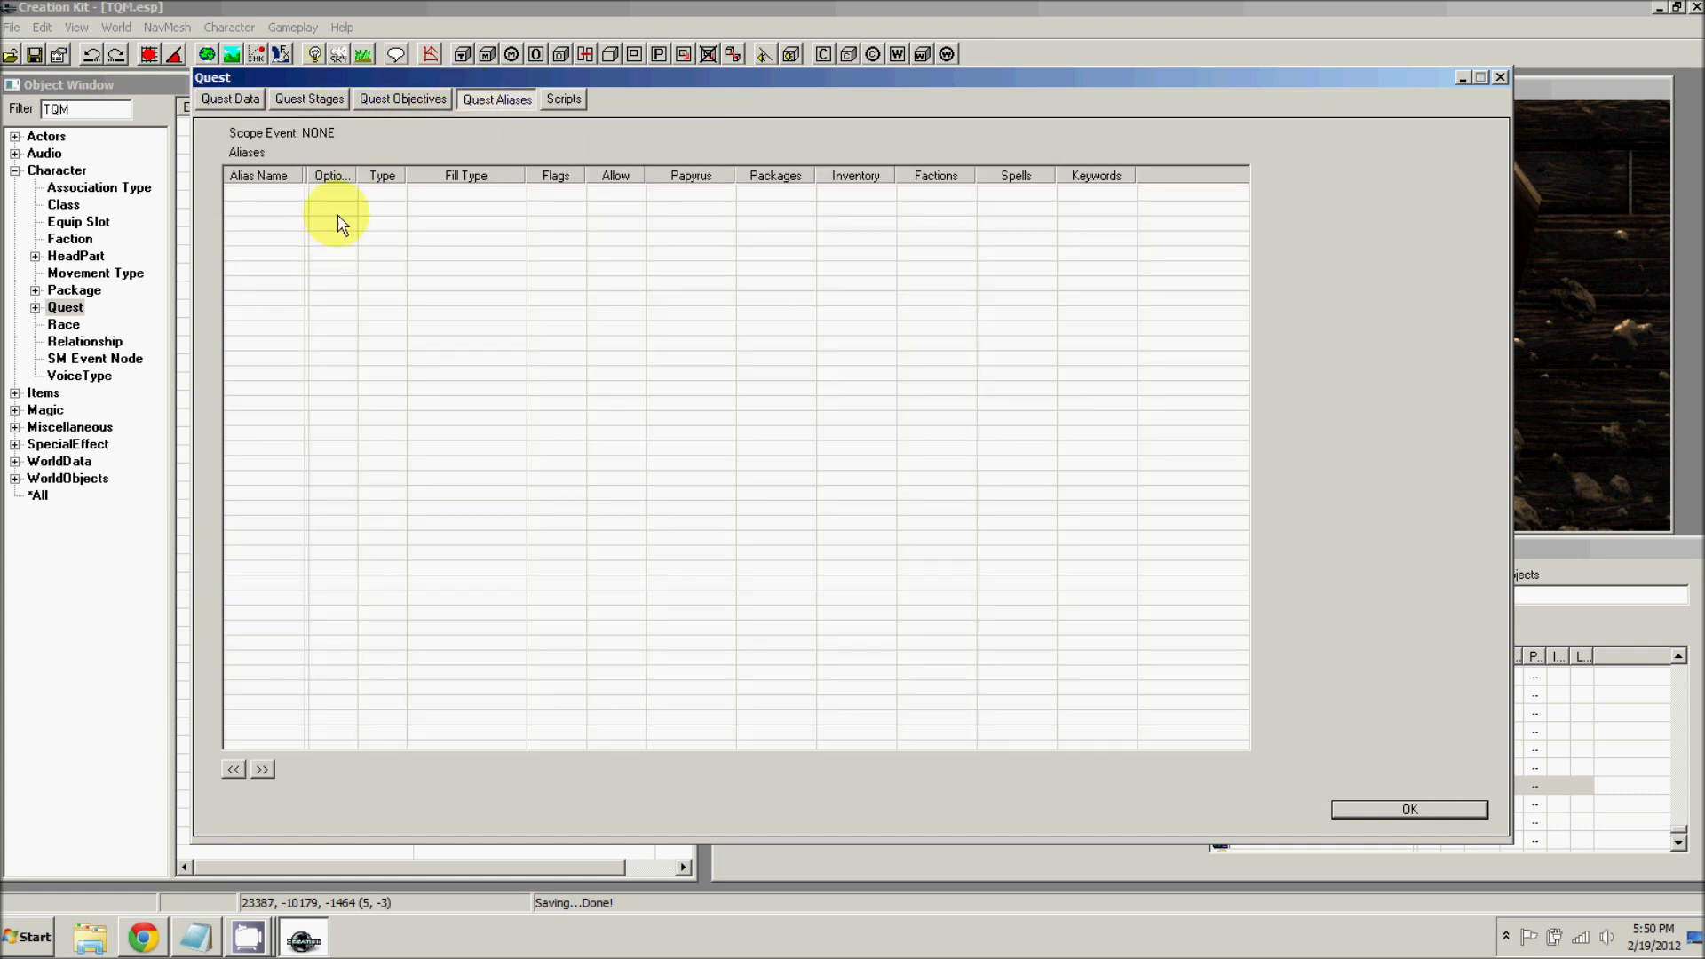
{"action": "right_click", "coordinate": [317, 257]}
{"action": "left_click", "coordinate": [339, 256]}
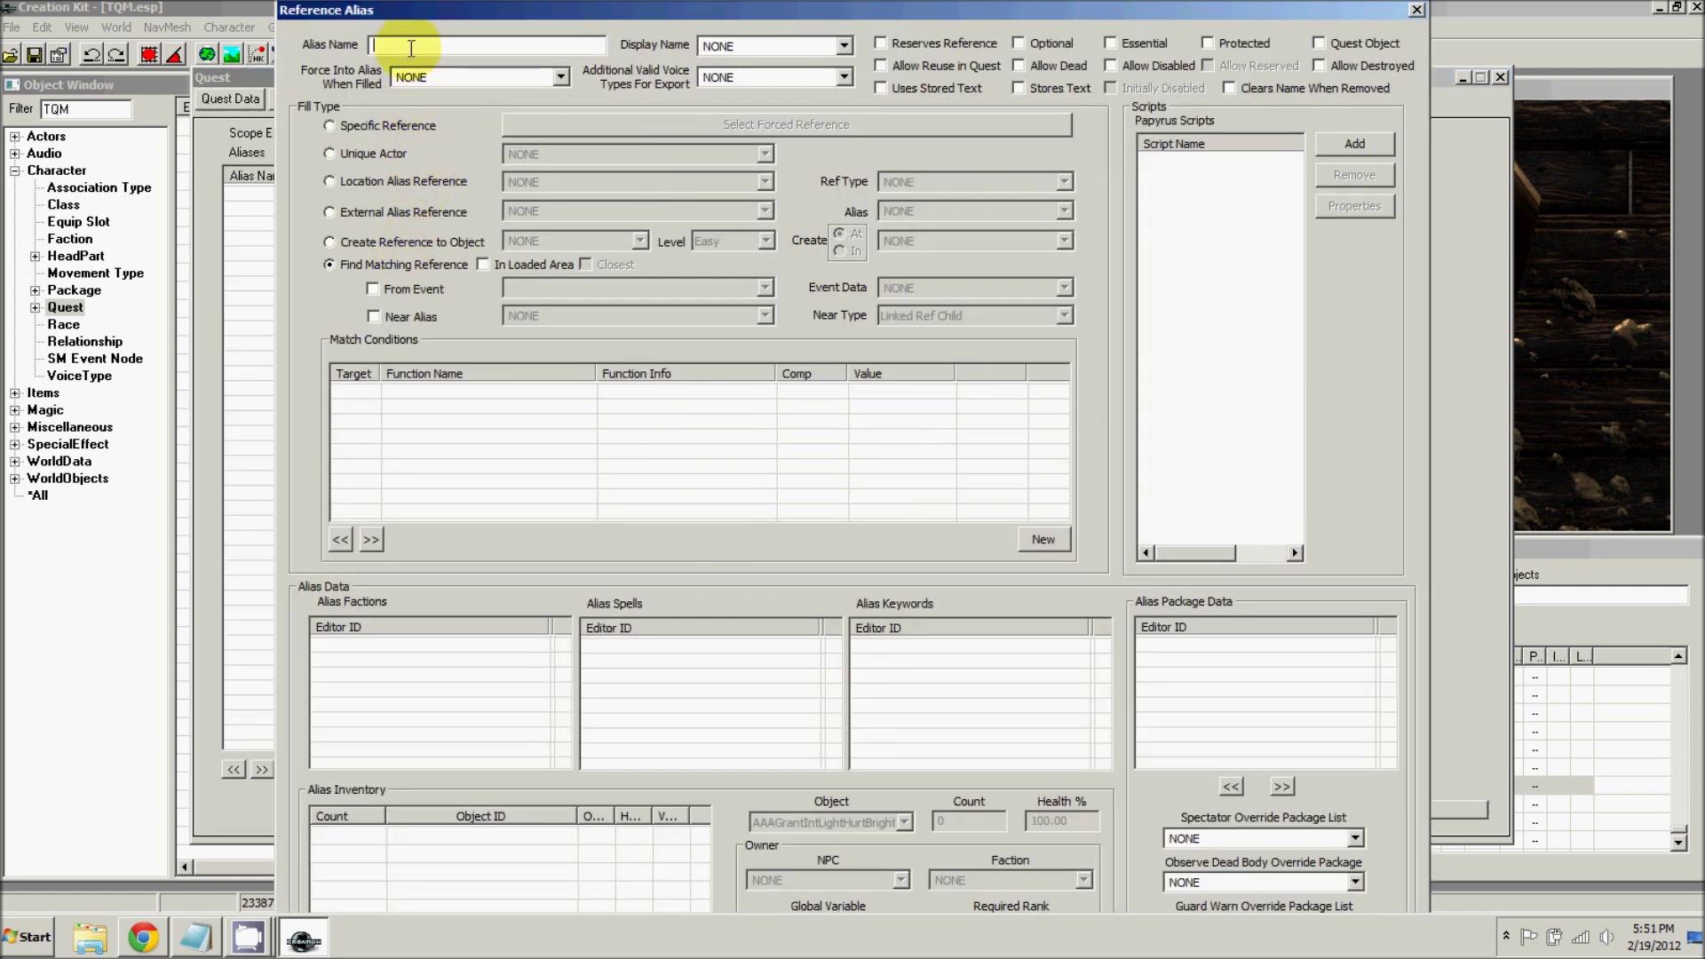
{"action": "left_click", "coordinate": [412, 47]}
{"action": "type", "text": "Beggar"}
{"action": "left_click", "coordinate": [354, 155]}
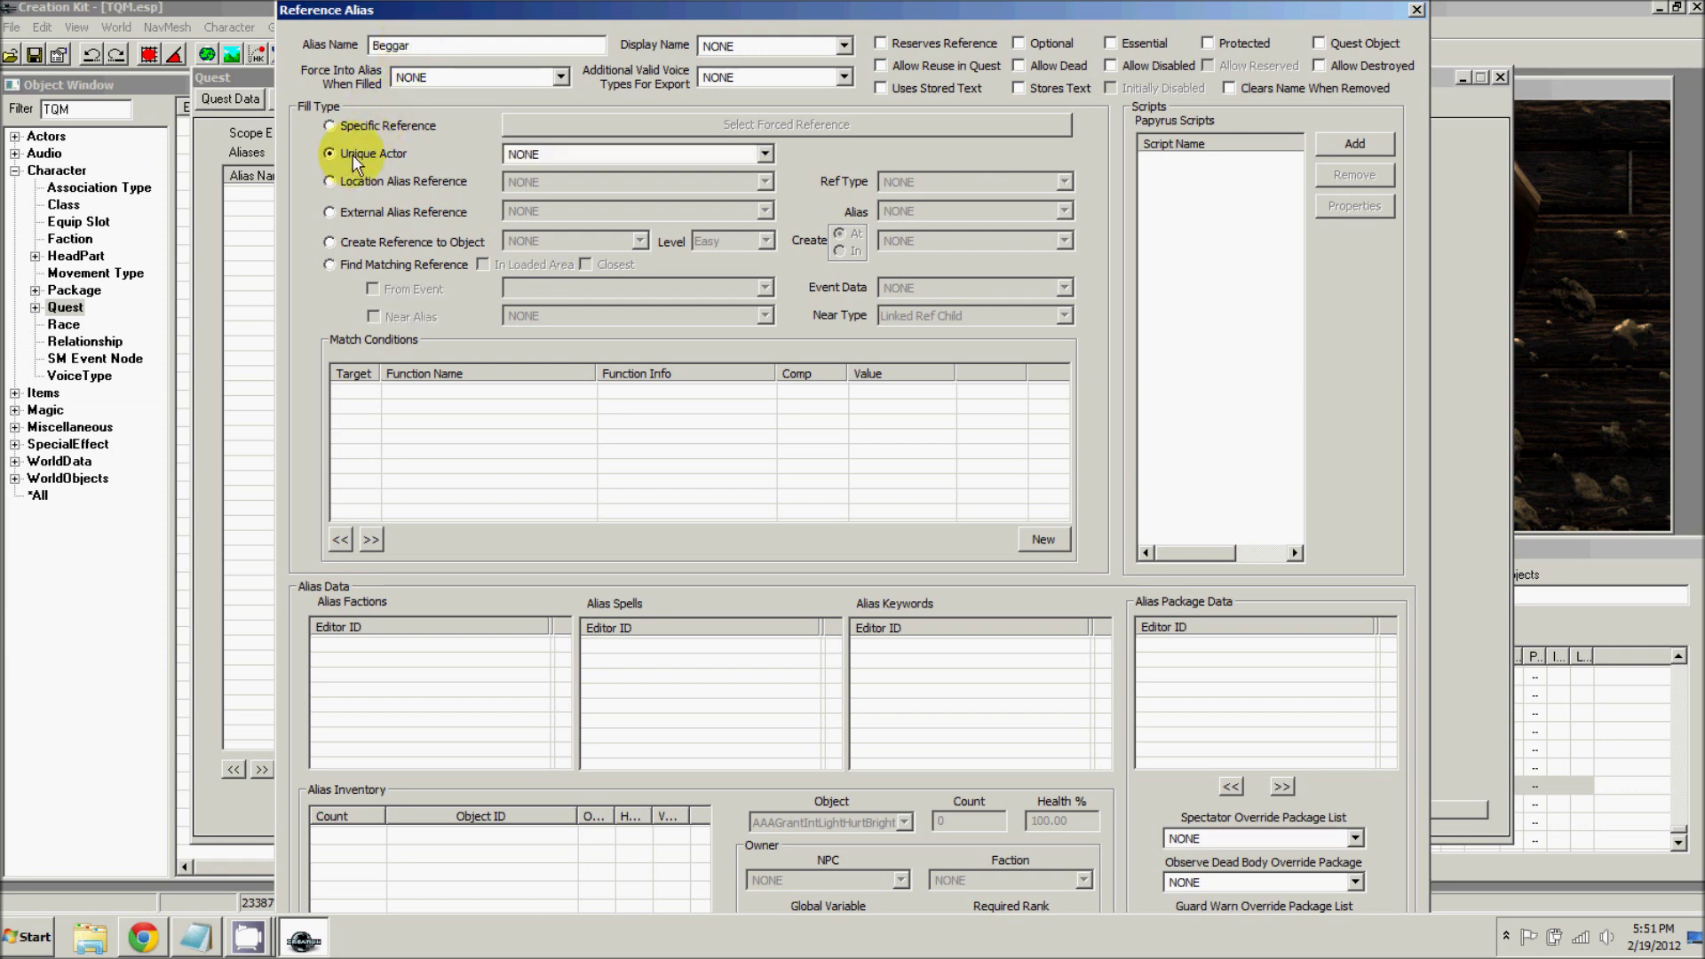
{"action": "left_click", "coordinate": [522, 155]}
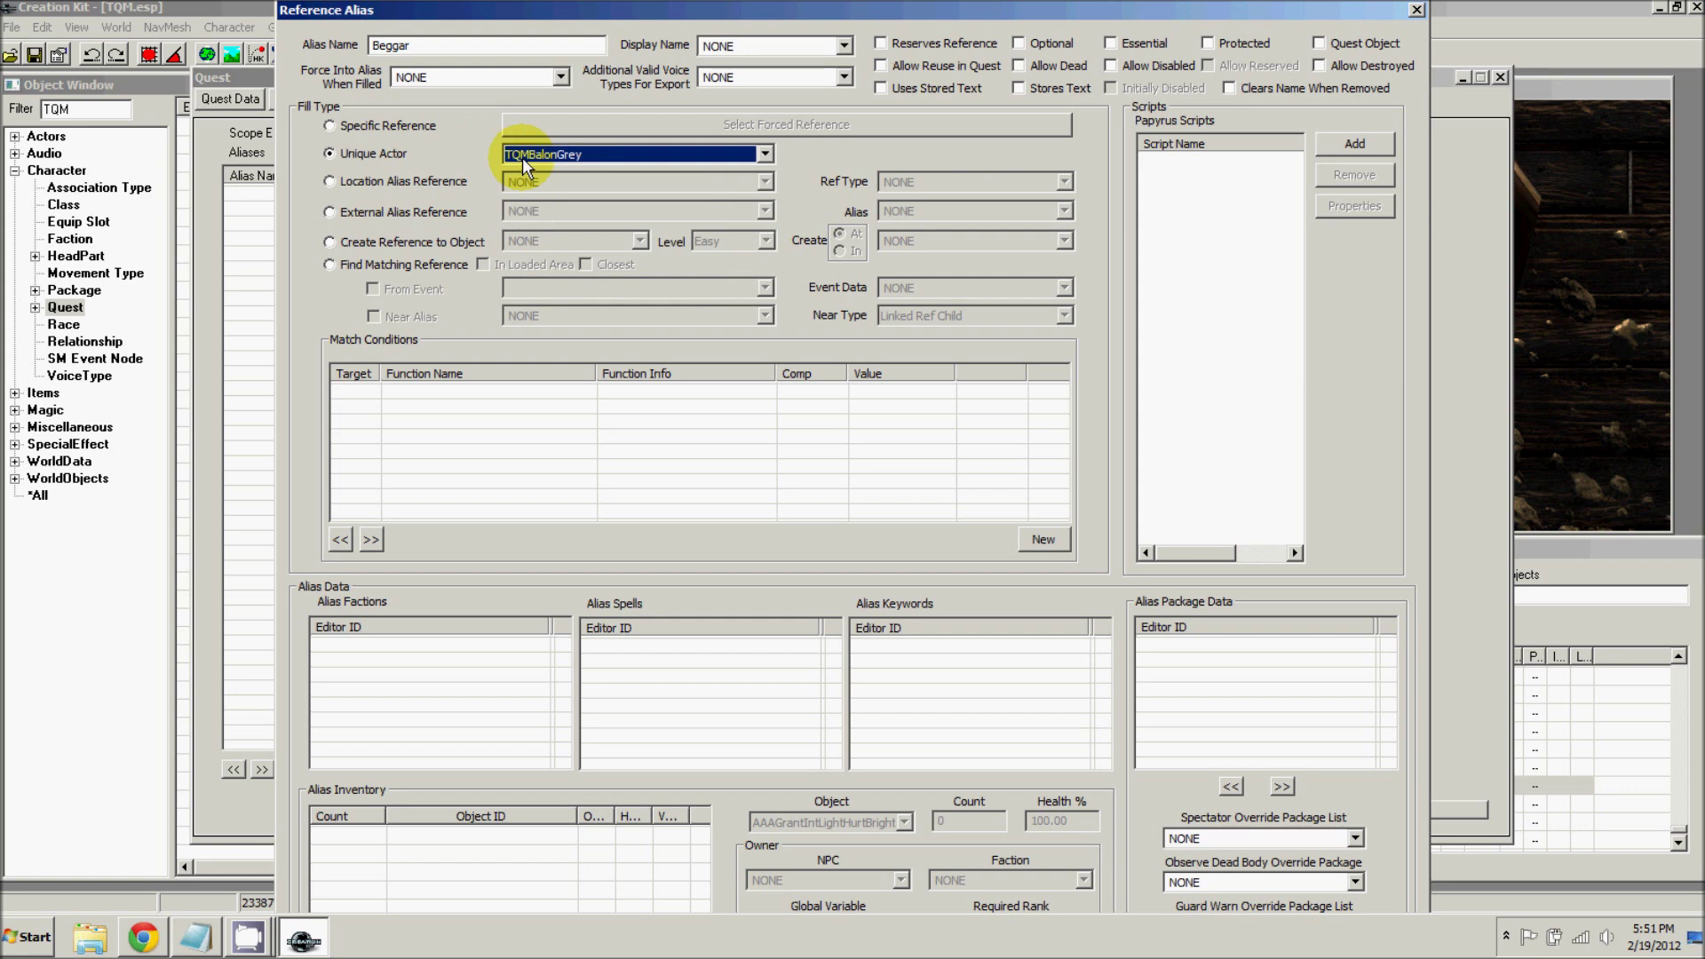
{"action": "left_click", "coordinate": [524, 49]}
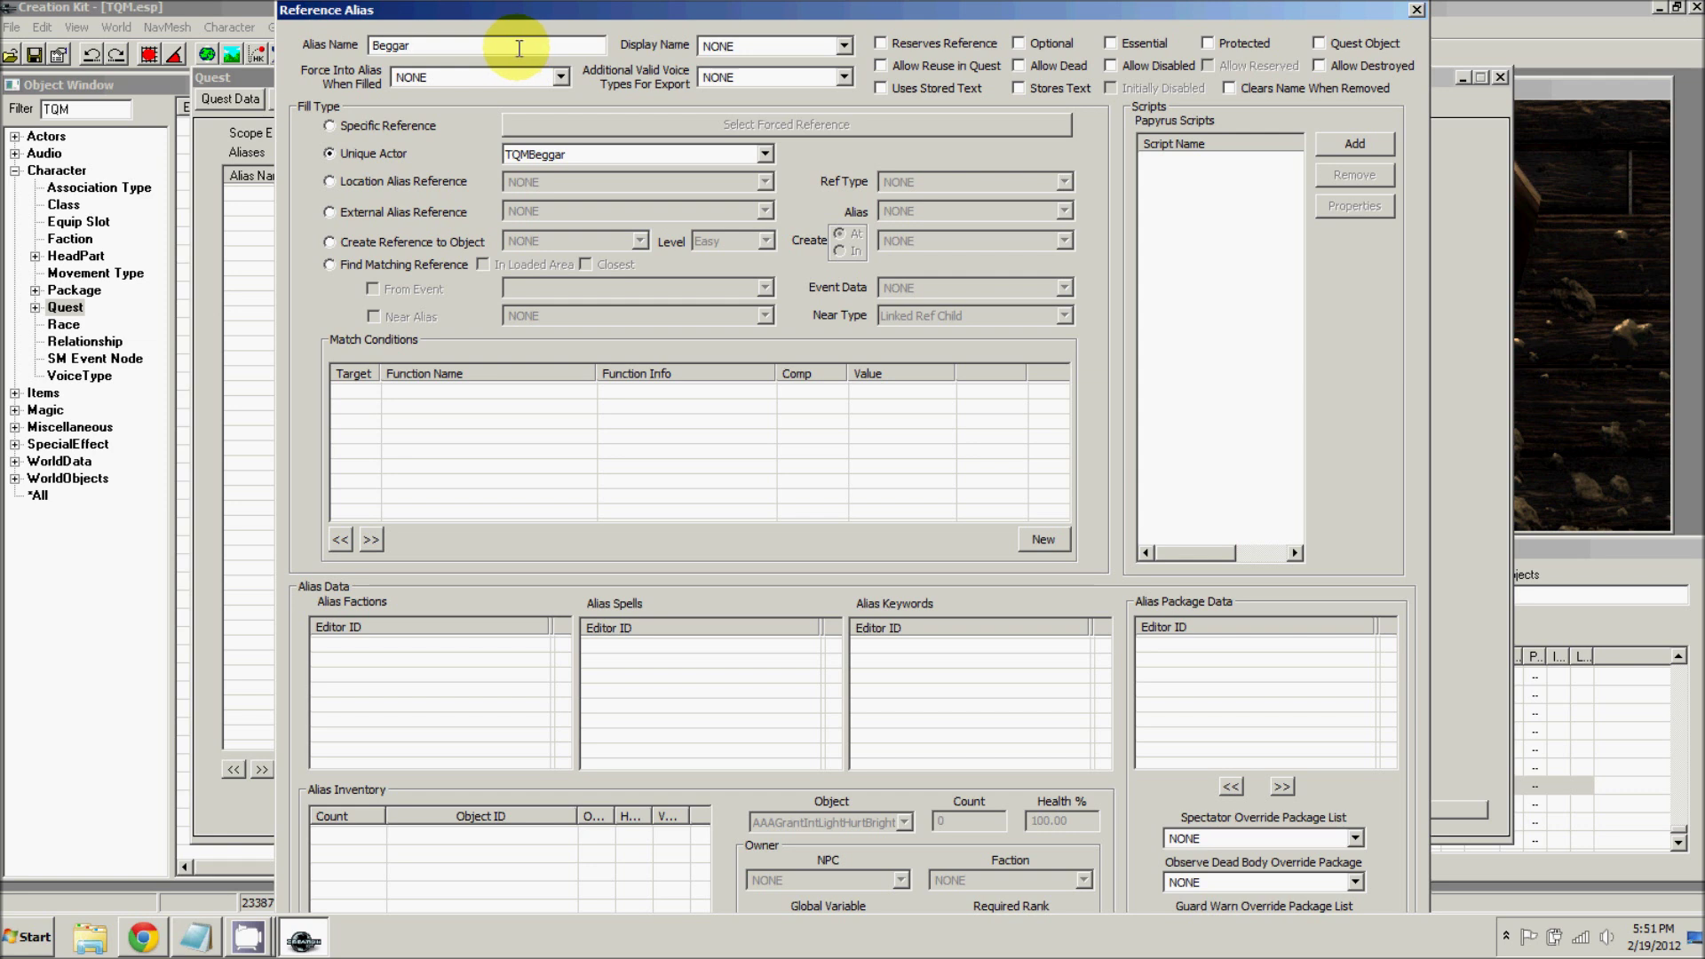
{"action": "key", "text": "Return"}
- Add a second reference alias named Player, filled by the unique actor Player
{"action": "right_click", "coordinate": [274, 235]}
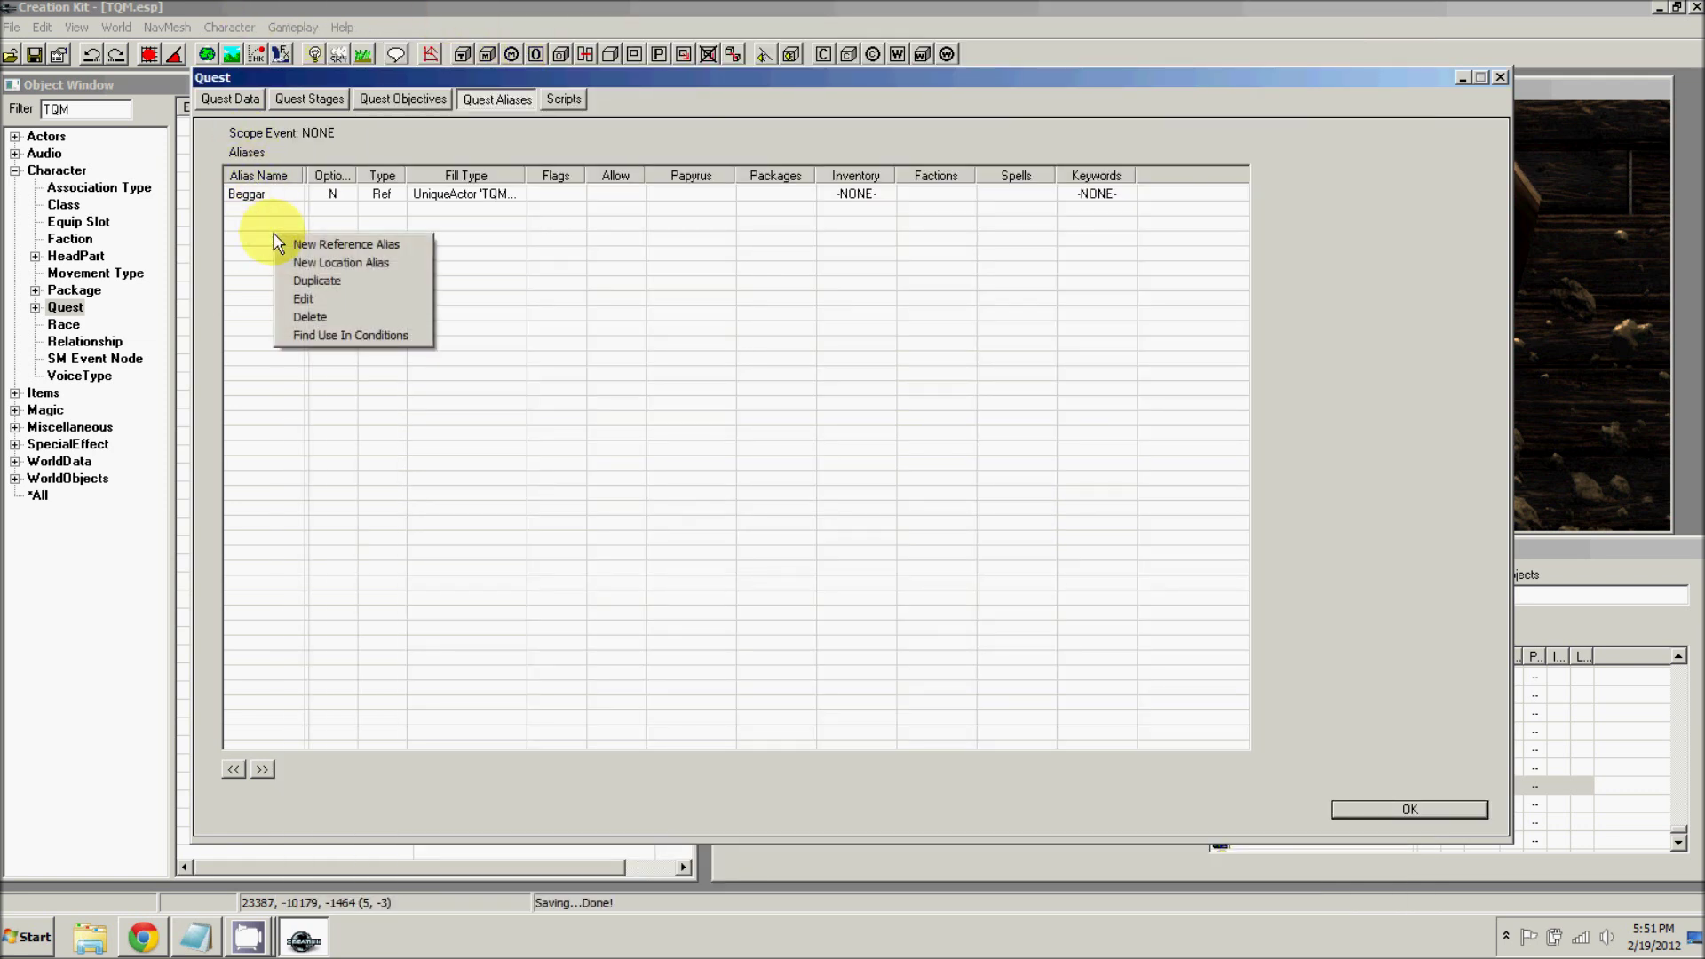
{"action": "left_click", "coordinate": [302, 247]}
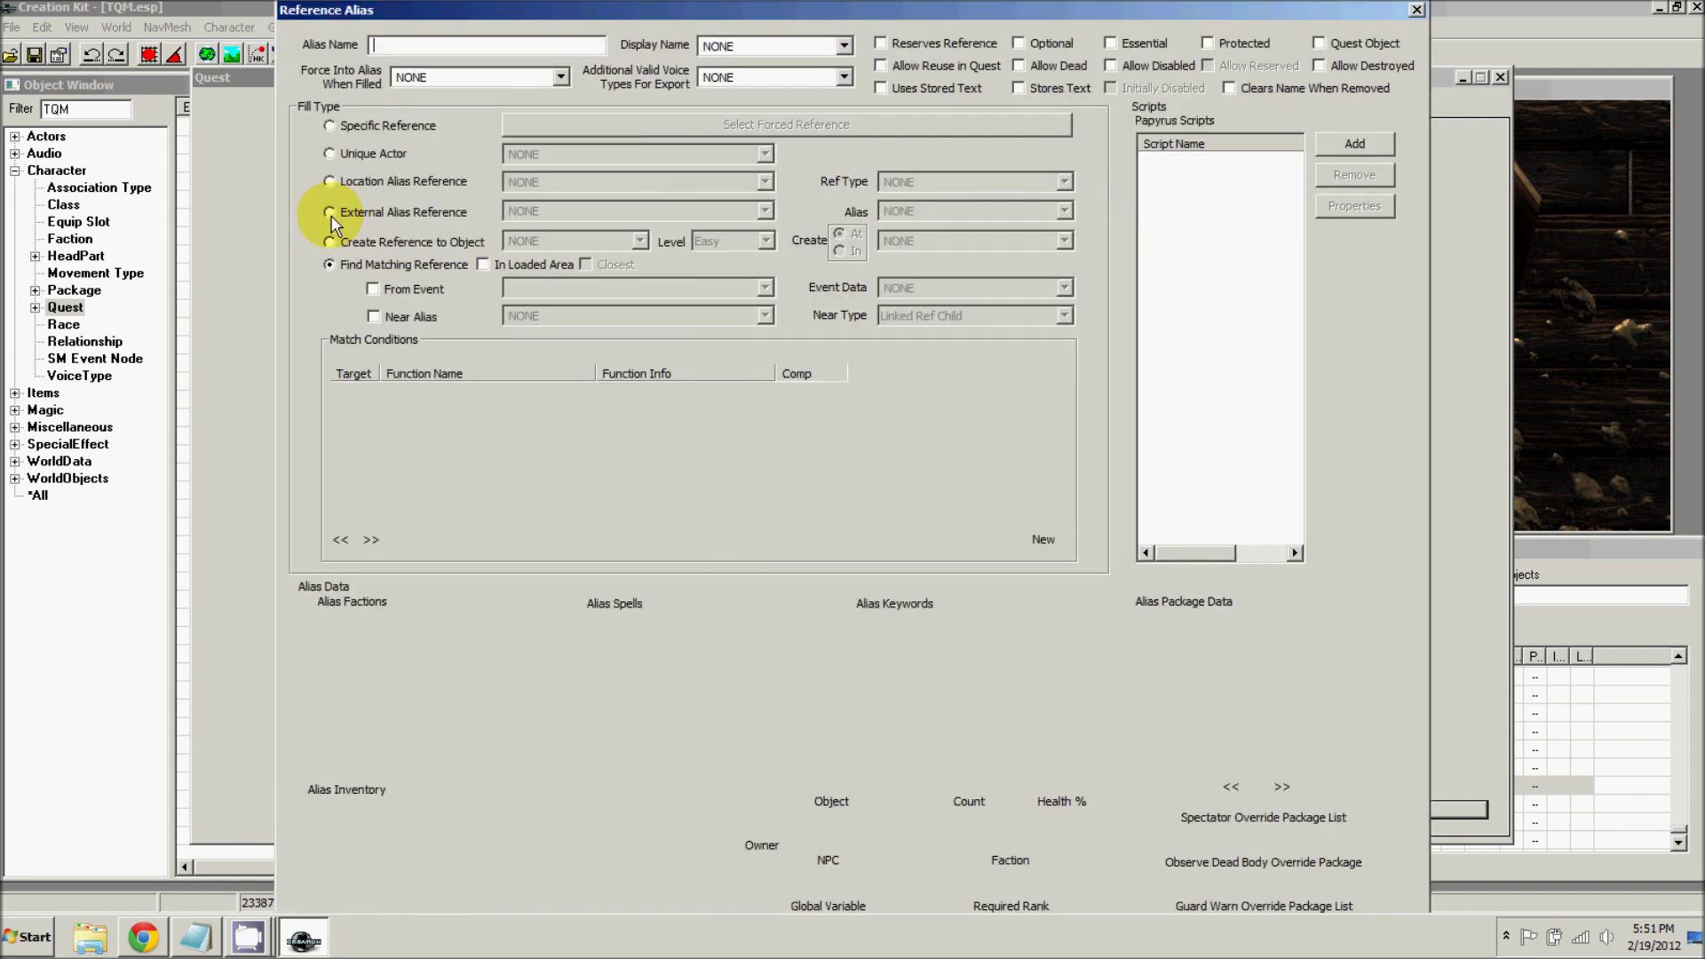
{"action": "left_click", "coordinate": [383, 46]}
{"action": "type", "text": "Player"}
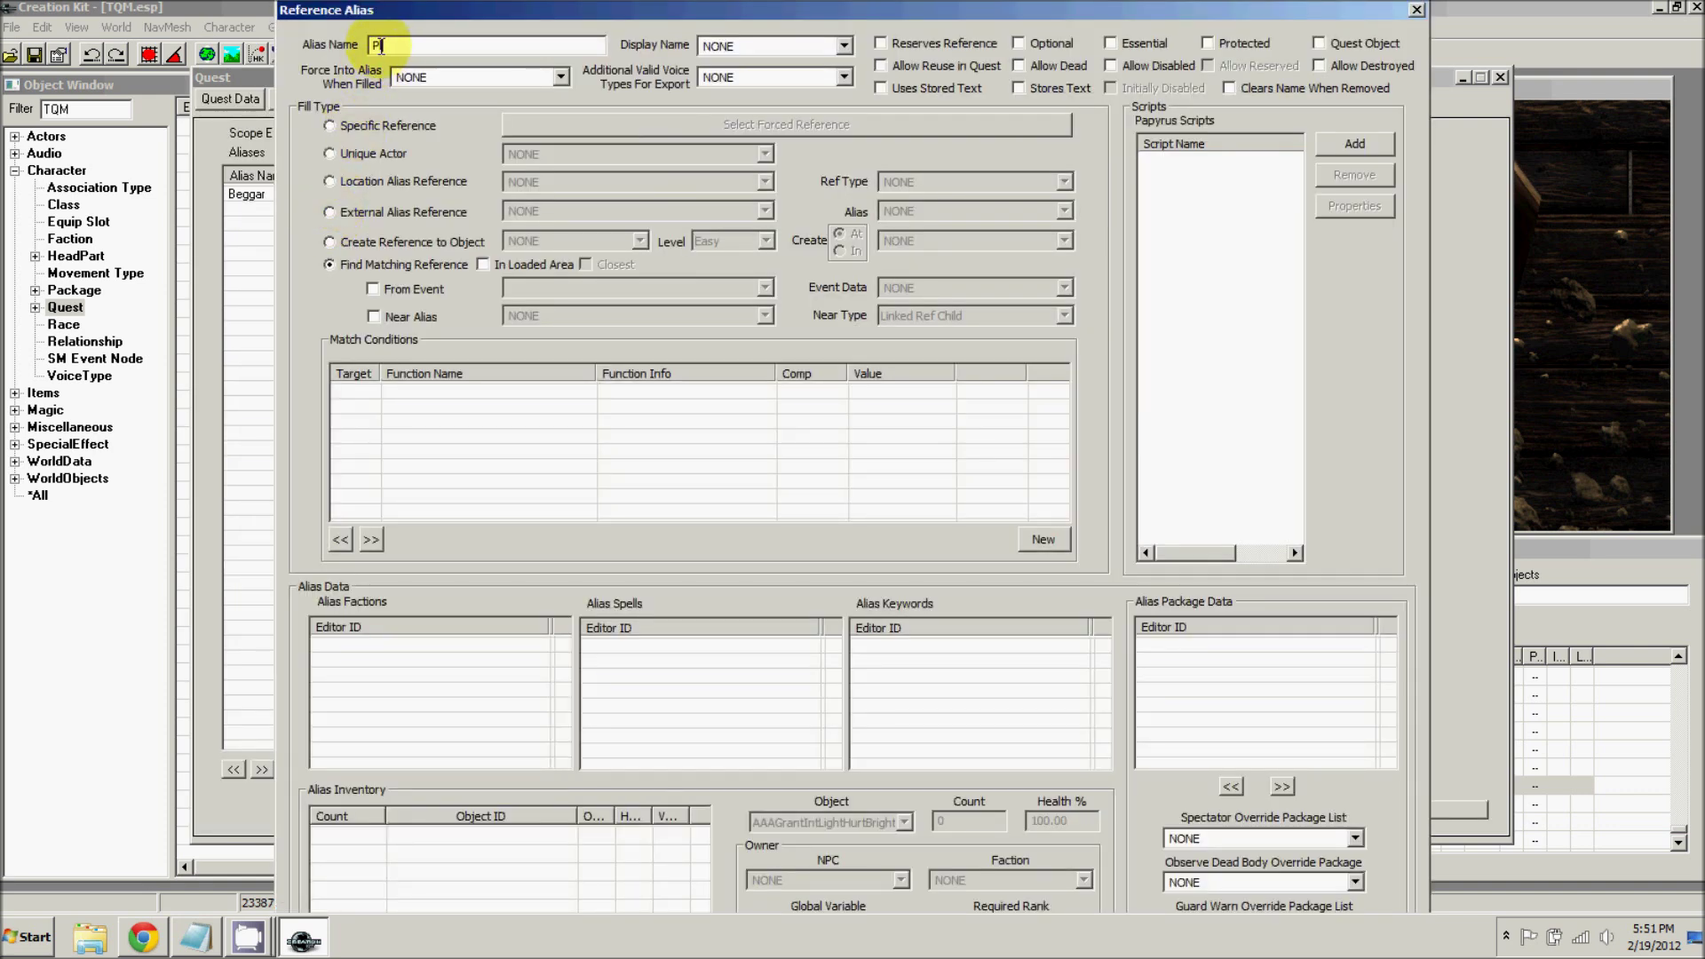
{"action": "left_click", "coordinate": [370, 157]}
{"action": "left_click", "coordinate": [515, 154]}
{"action": "left_click", "coordinate": [515, 156]}
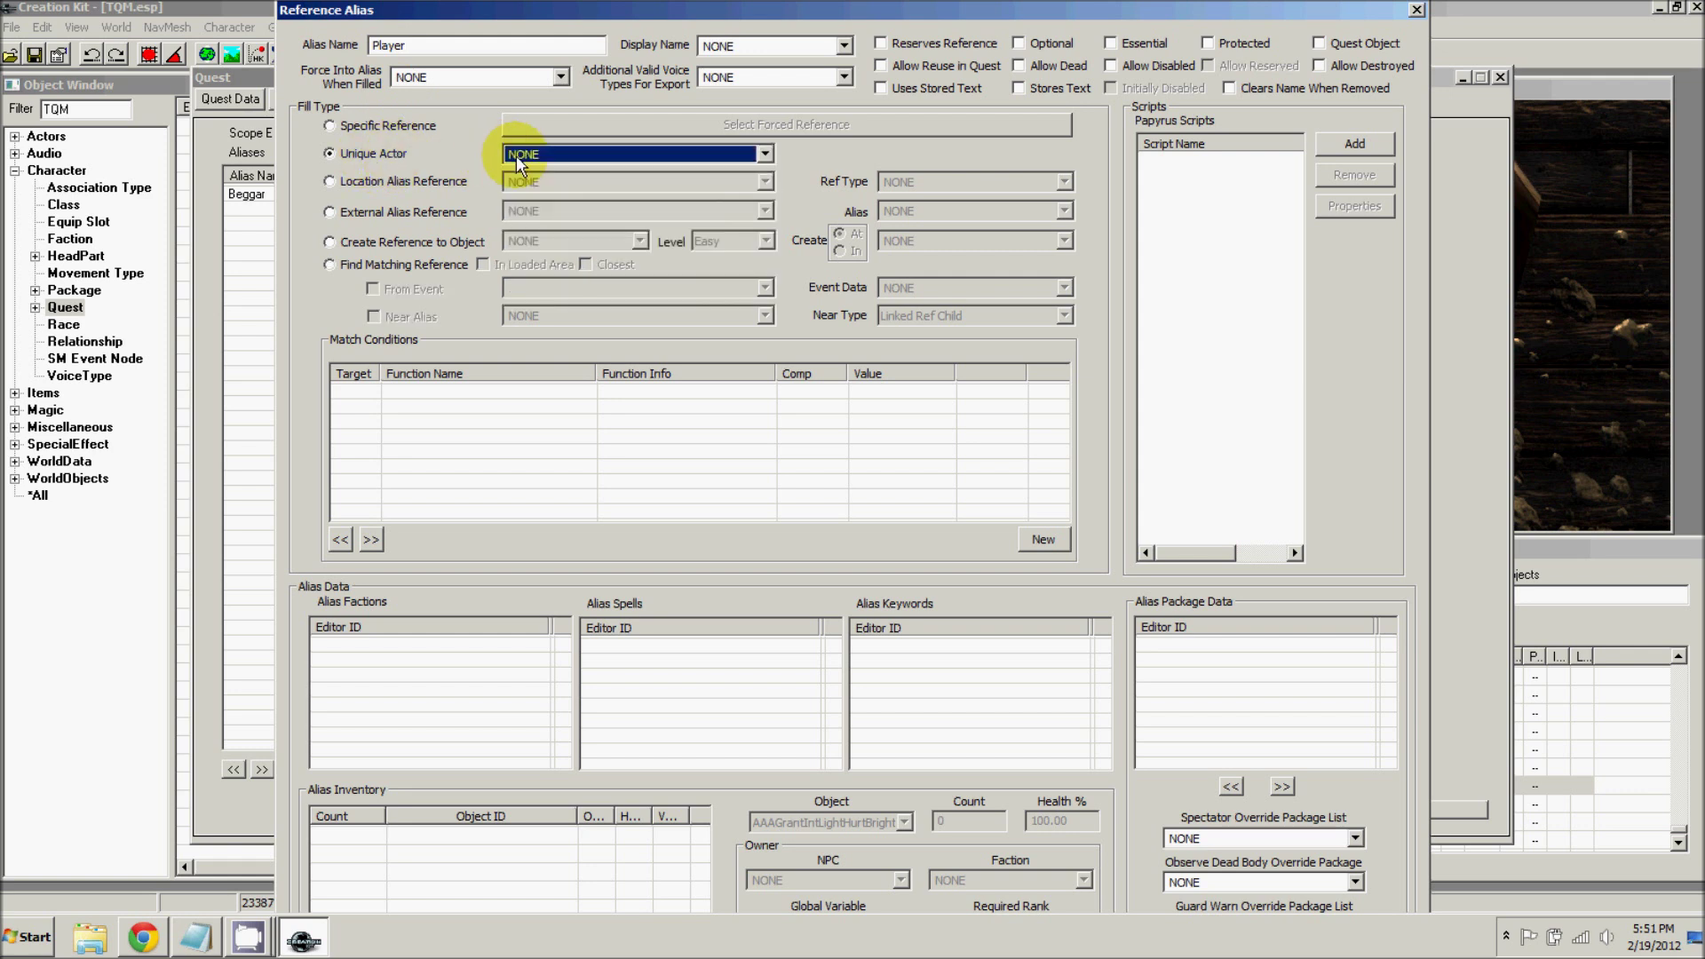
{"action": "left_click", "coordinate": [466, 46]}
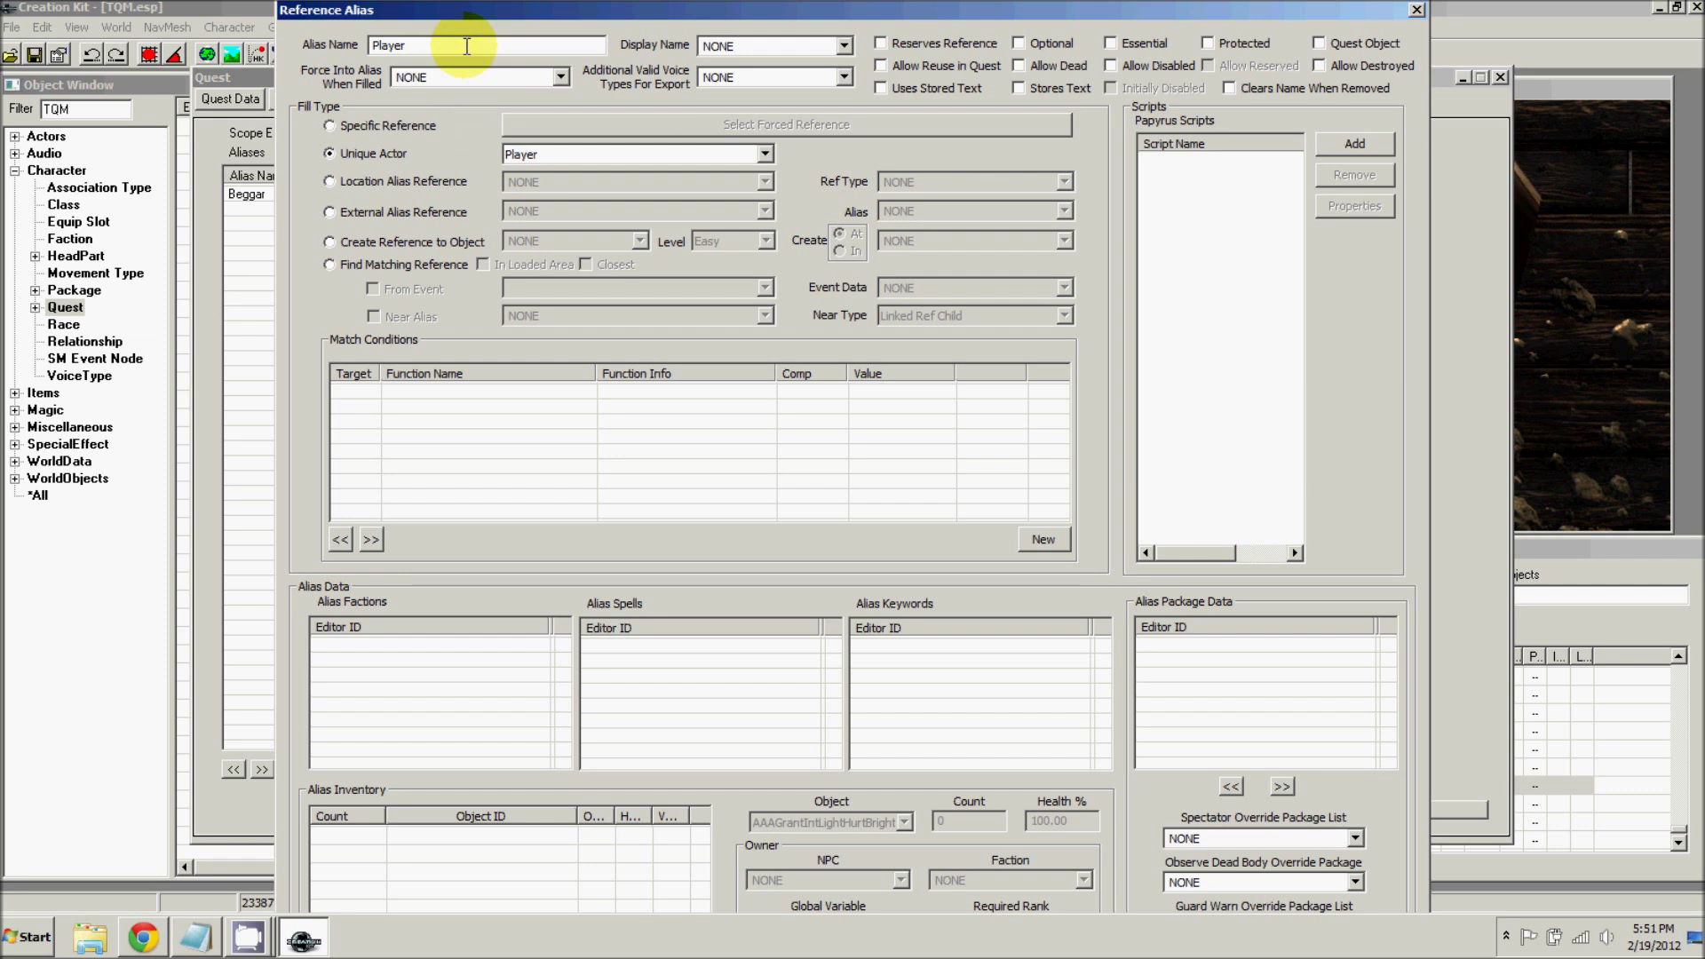
{"action": "key", "text": "Return"}
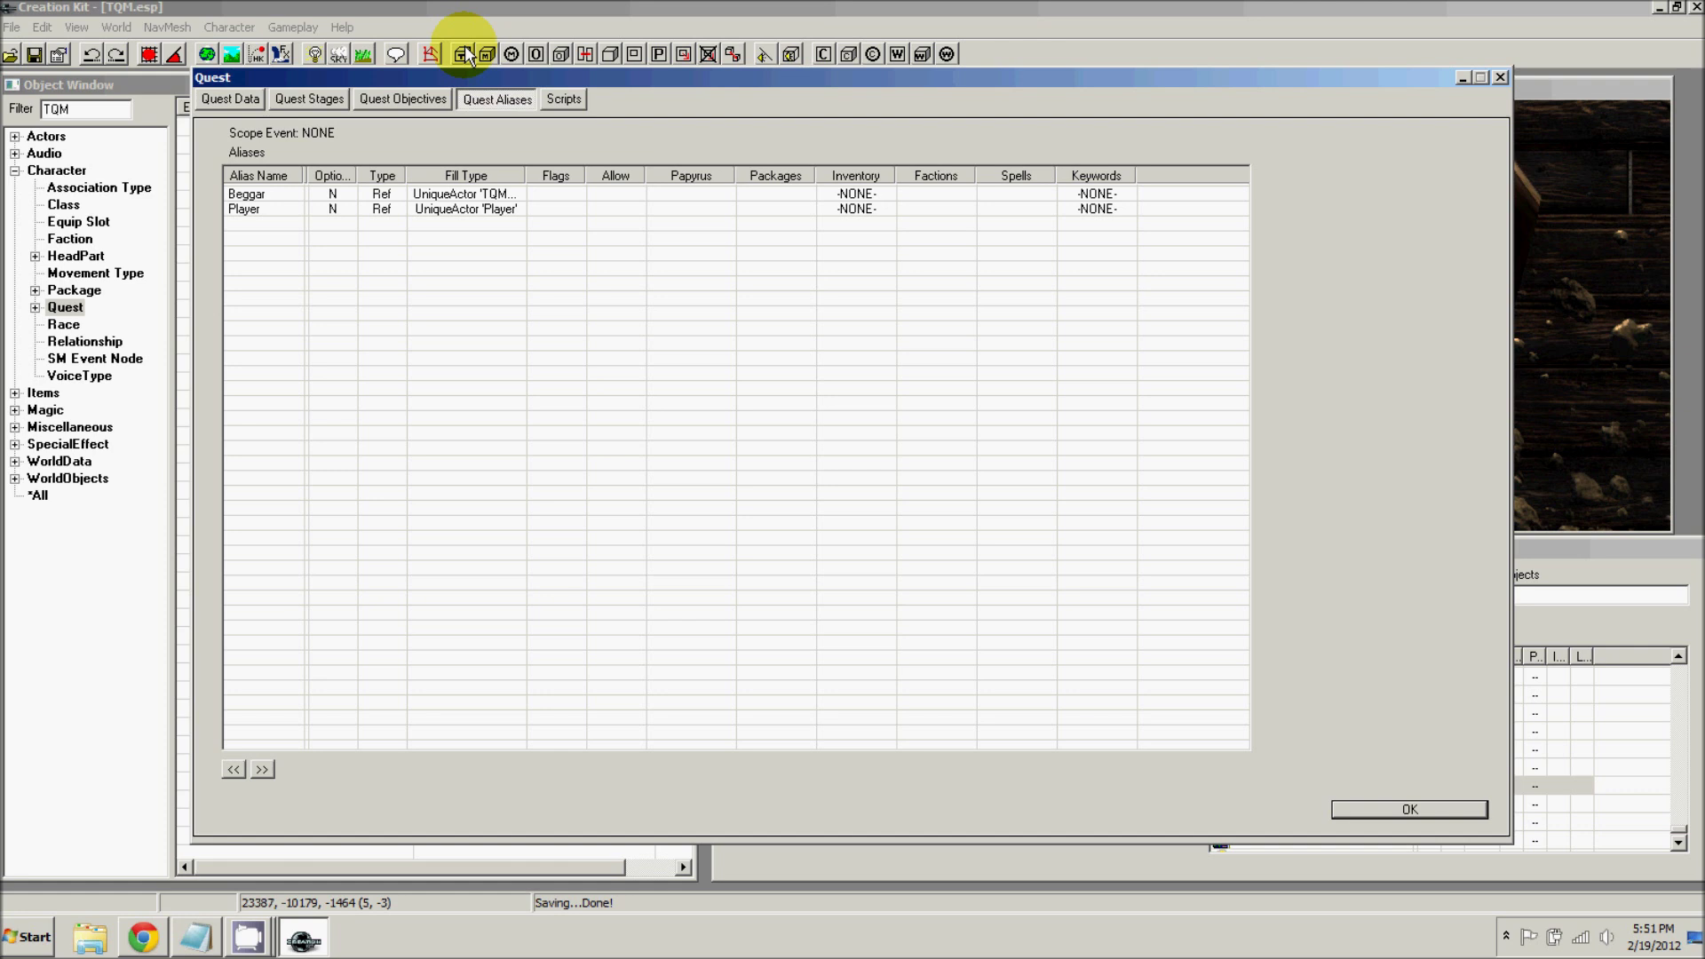
- Add a reference alias named Stranger to the quest, filled by the unique actor TQMBalonGrey
{"action": "right_click", "coordinate": [431, 264]}
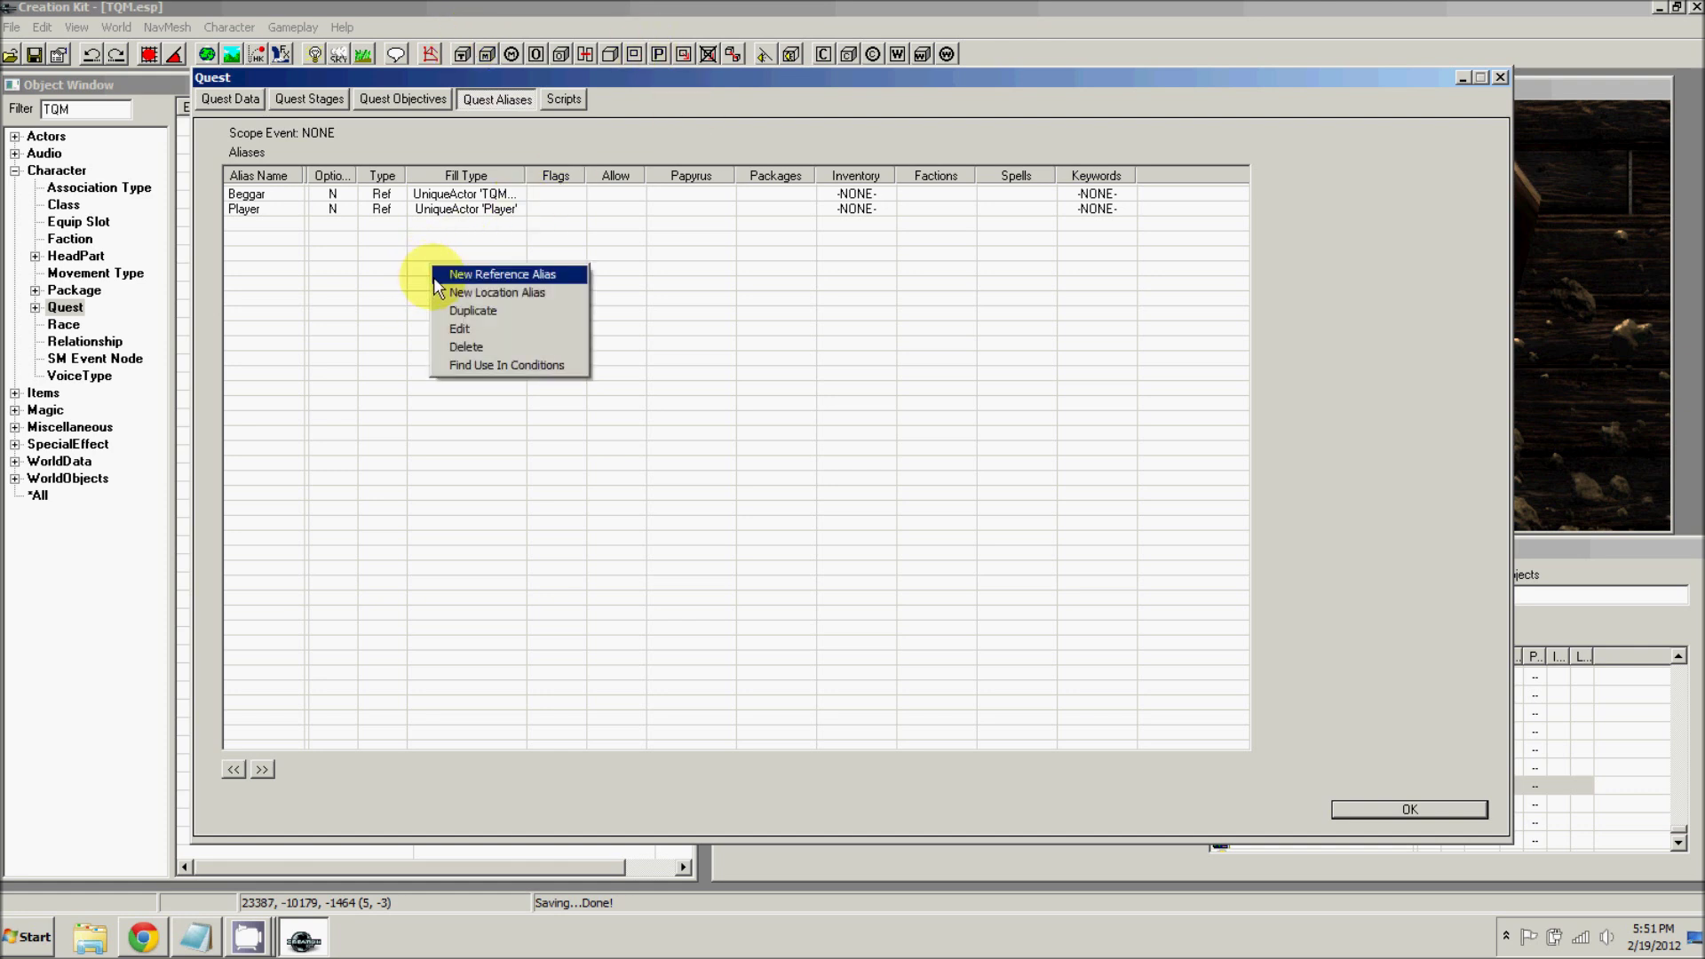
{"action": "left_click", "coordinate": [453, 273]}
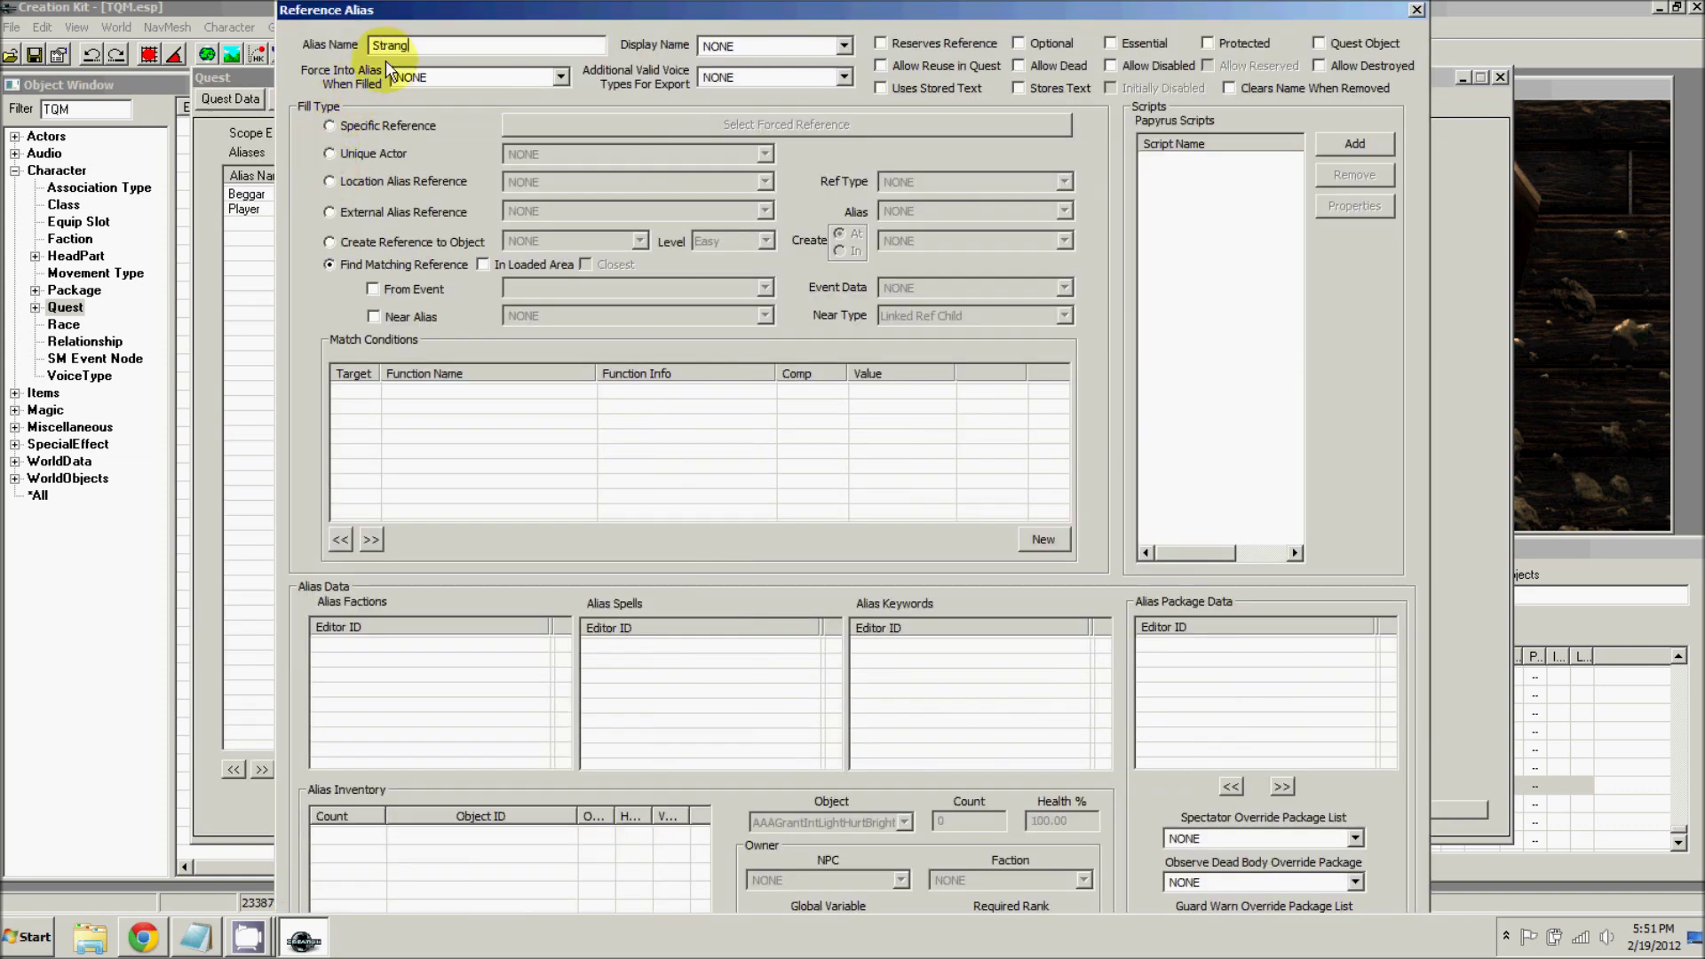
{"action": "left_click", "coordinate": [353, 154]}
{"action": "left_click", "coordinate": [548, 156]}
{"action": "left_click", "coordinate": [541, 173]}
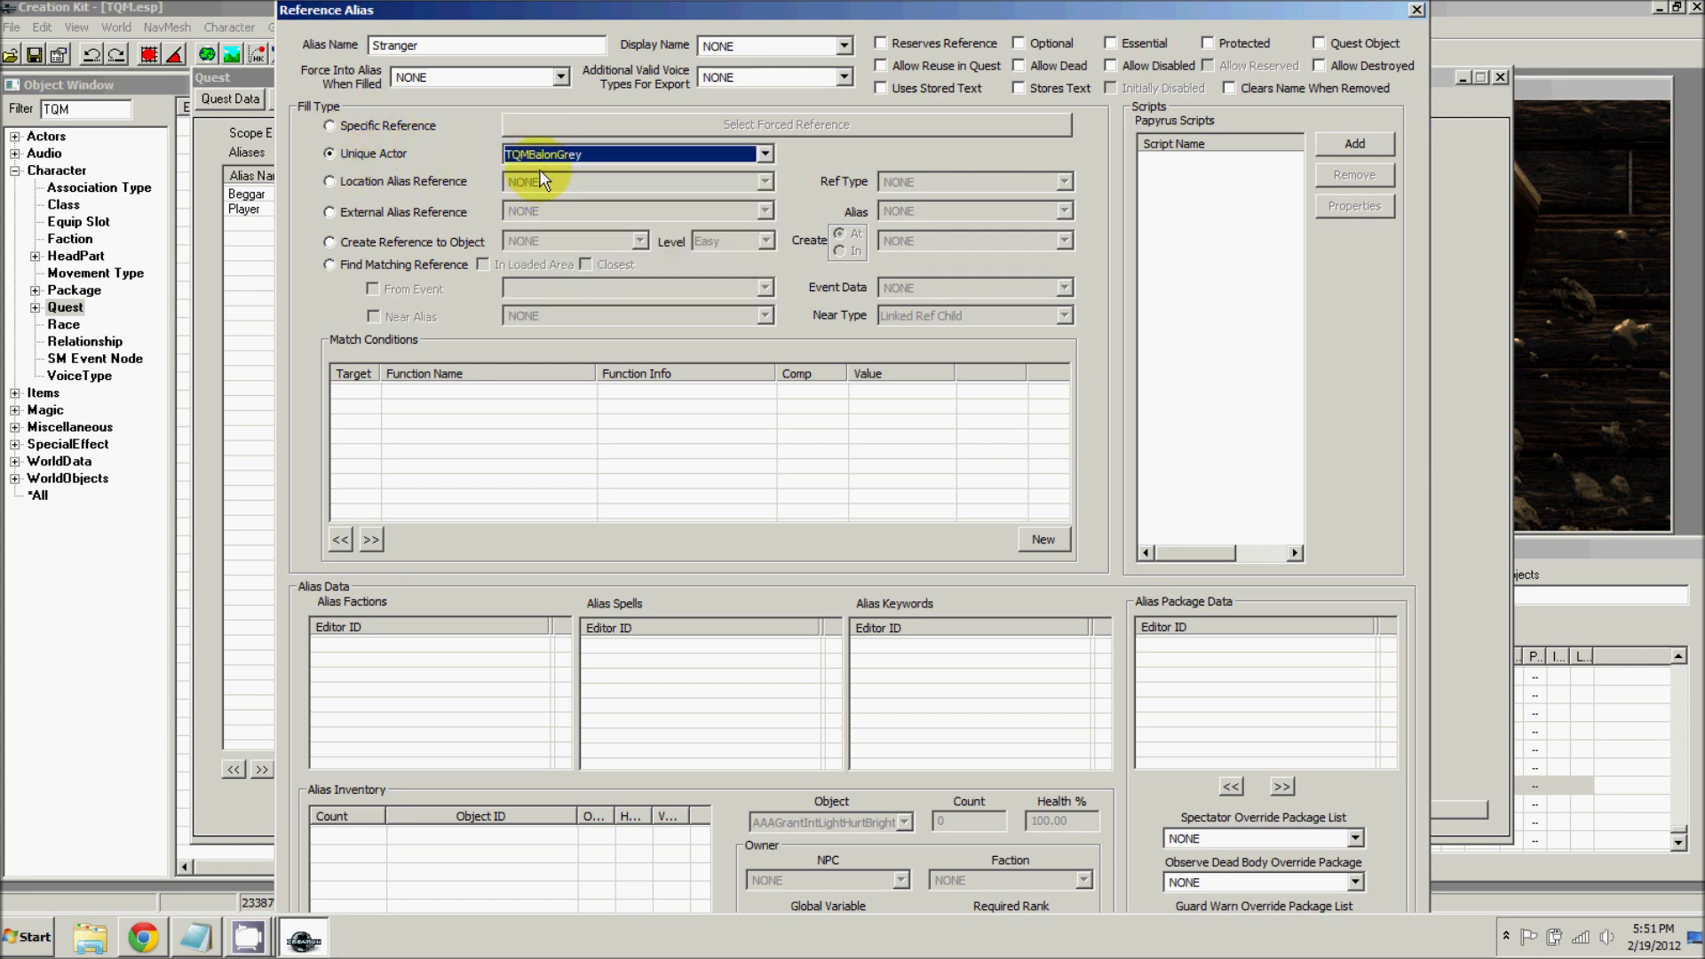
{"action": "left_click", "coordinate": [443, 49]}
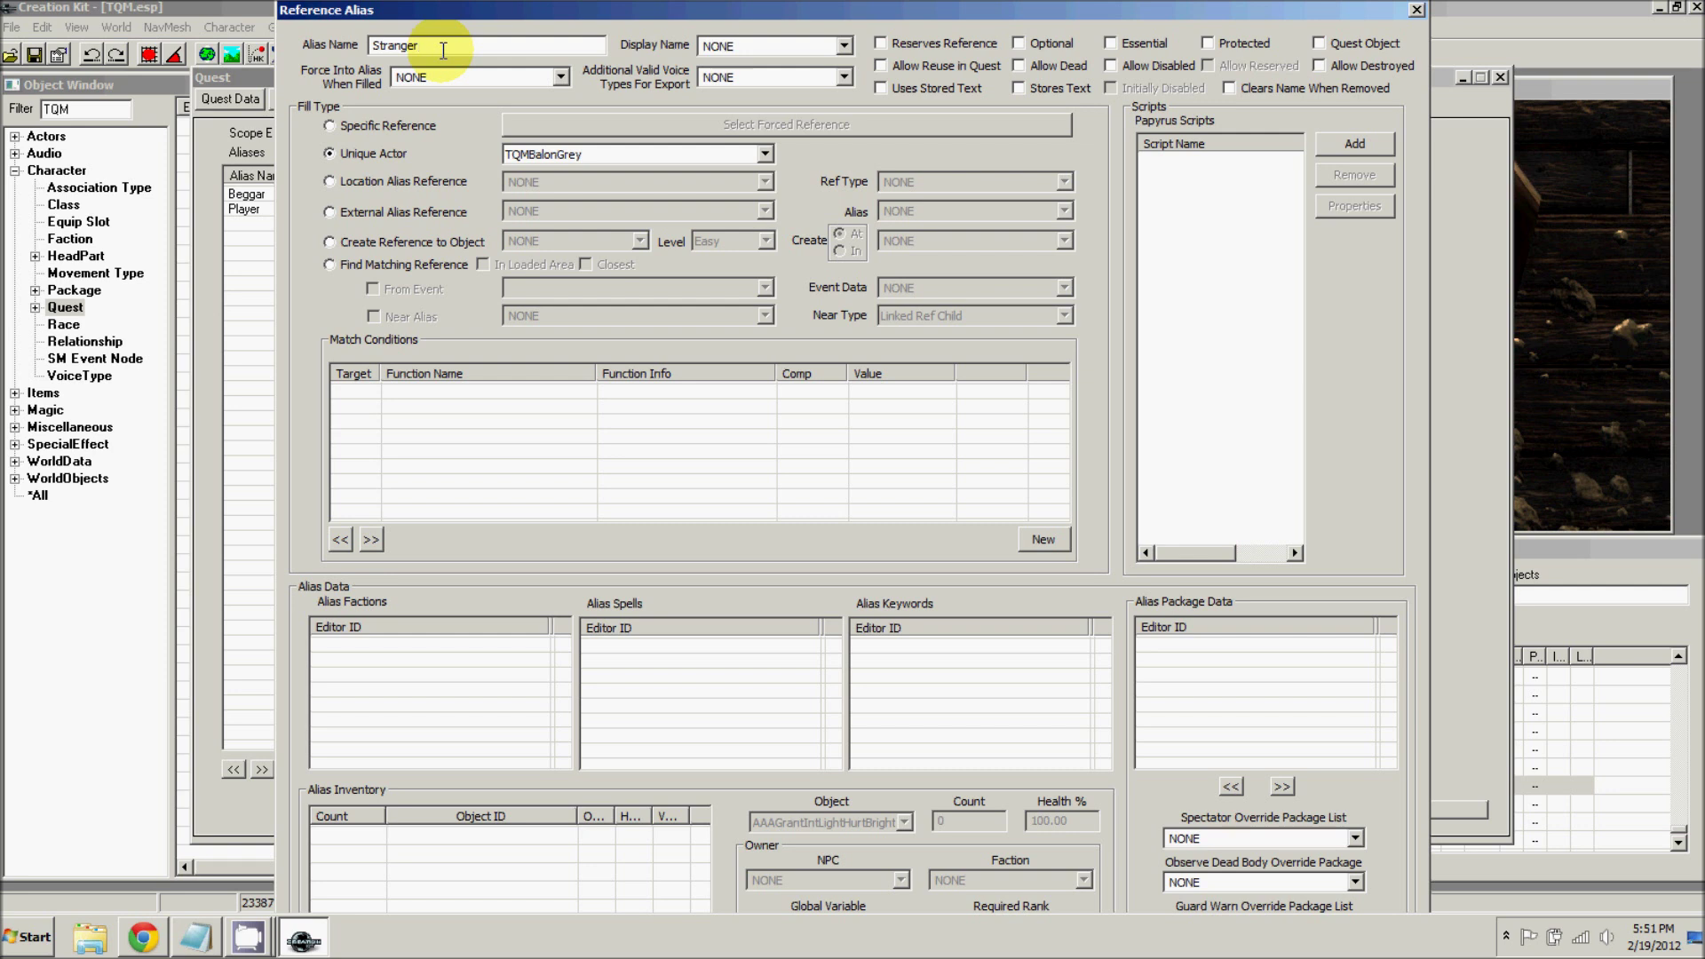
{"action": "key", "text": "Return"}
- Add a reference alias named StrangerOrigin that creates a reference to an XMarker at the Stranger alias
{"action": "right_click", "coordinate": [326, 261]}
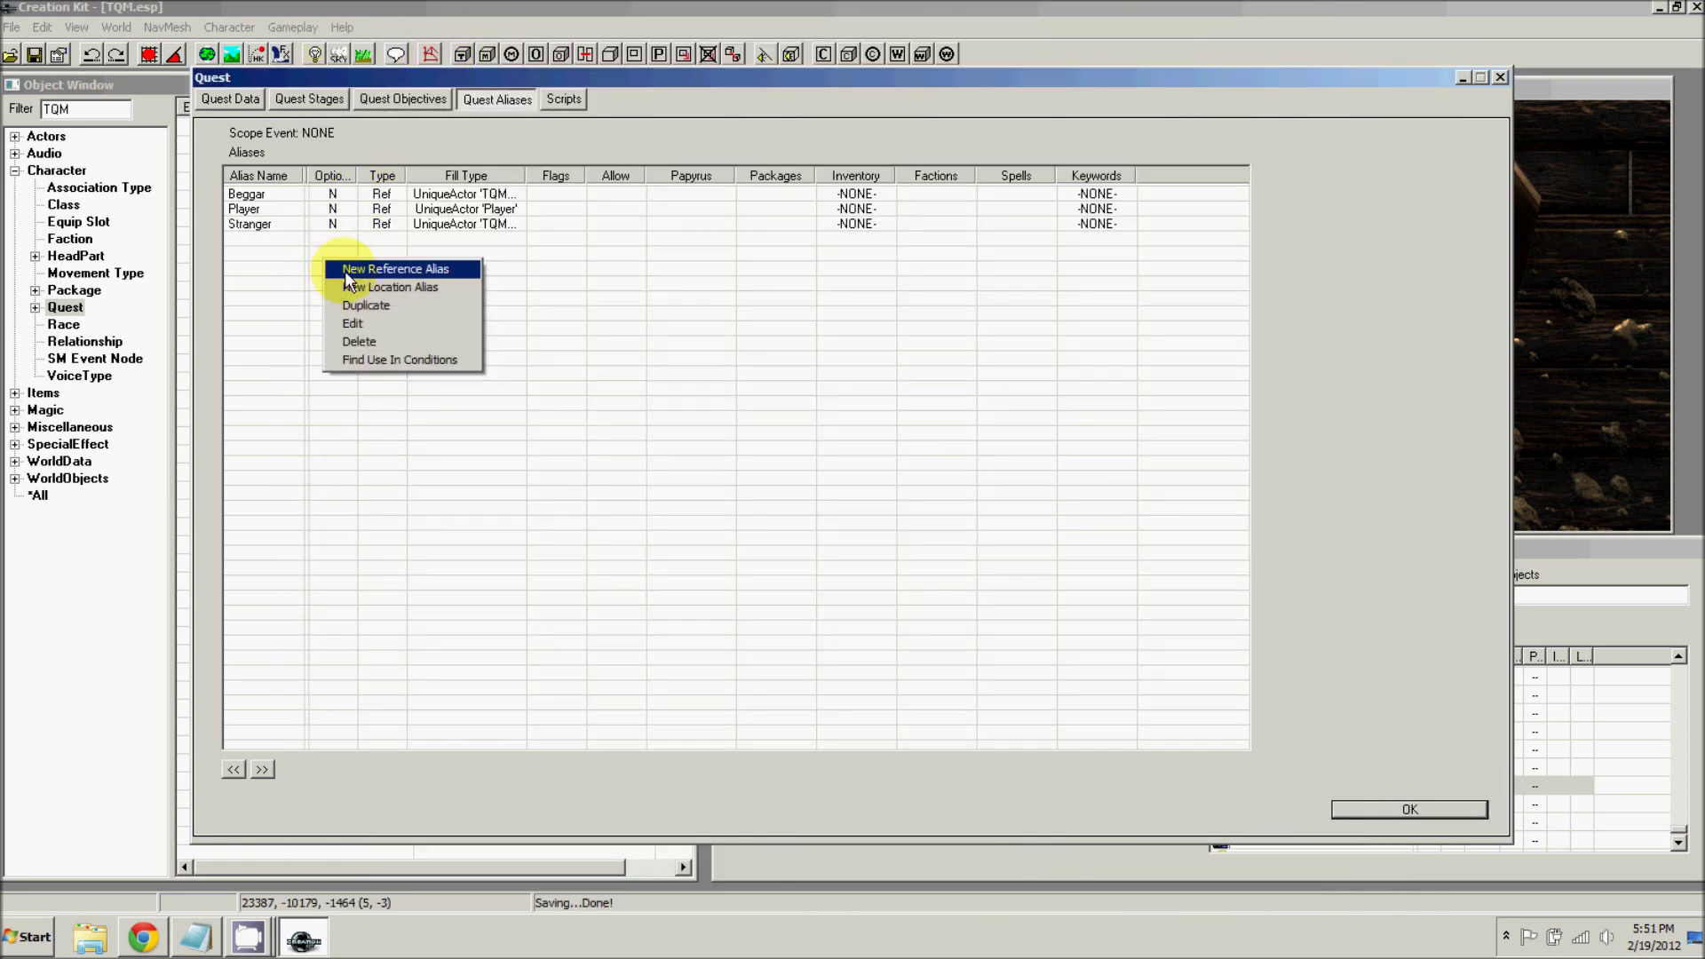
{"action": "left_click", "coordinate": [345, 272]}
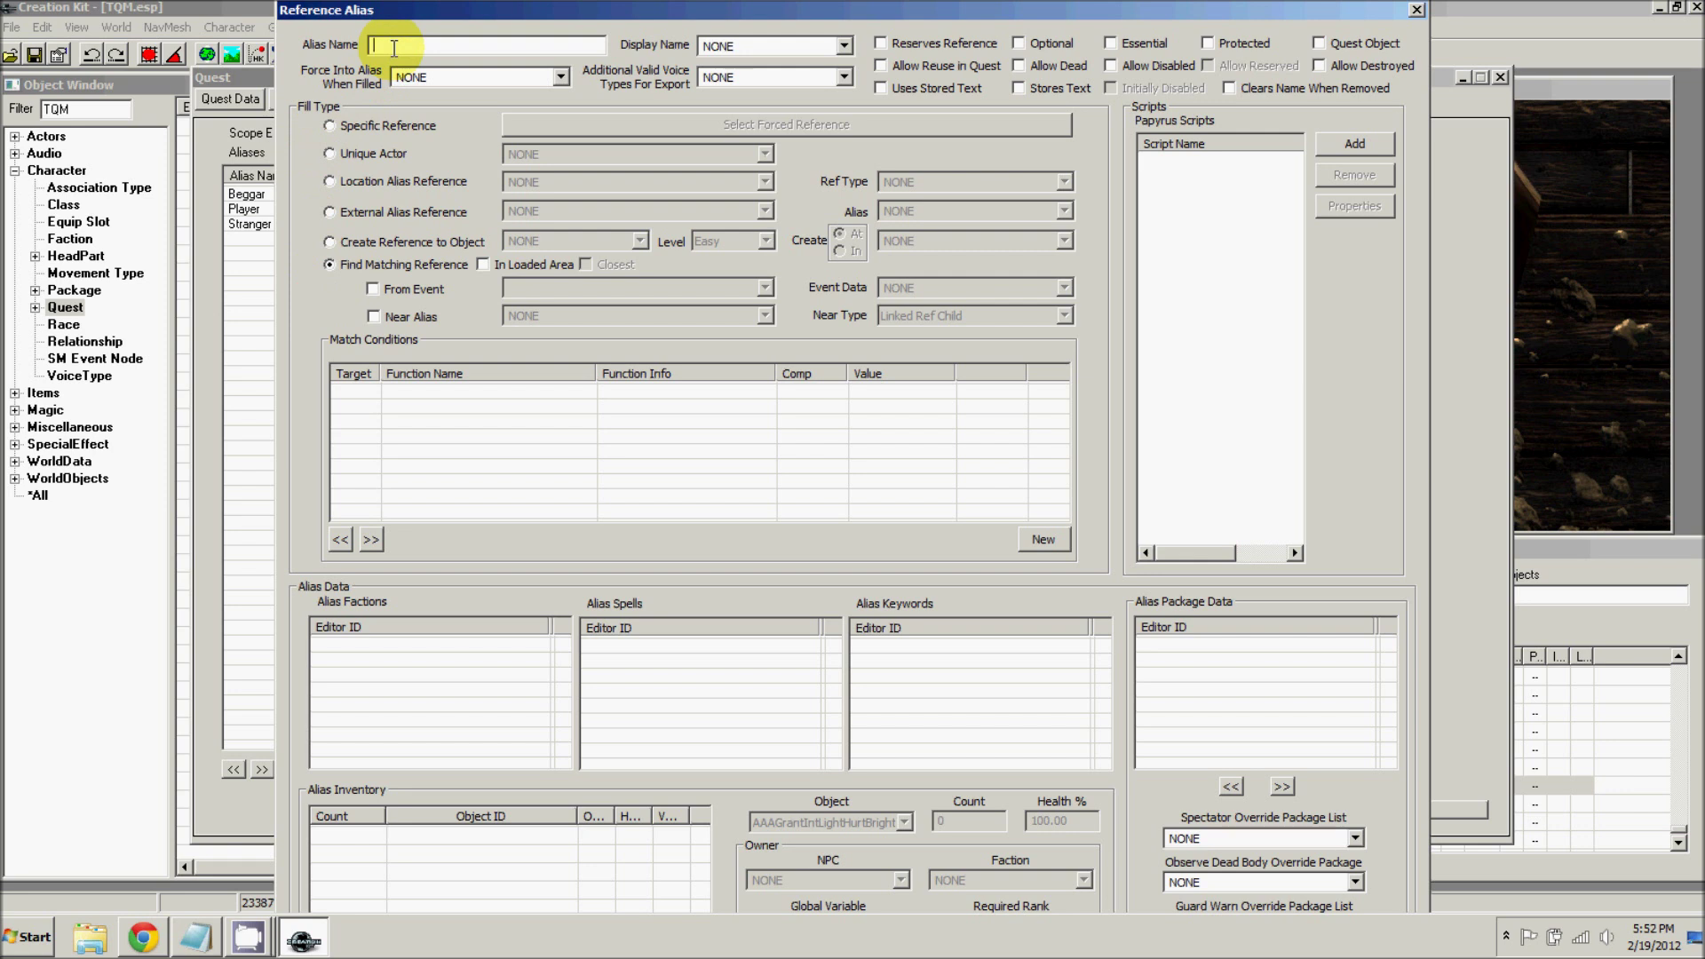
{"action": "type", "text": "StrangerOrigin"}
{"action": "left_click", "coordinate": [359, 240]}
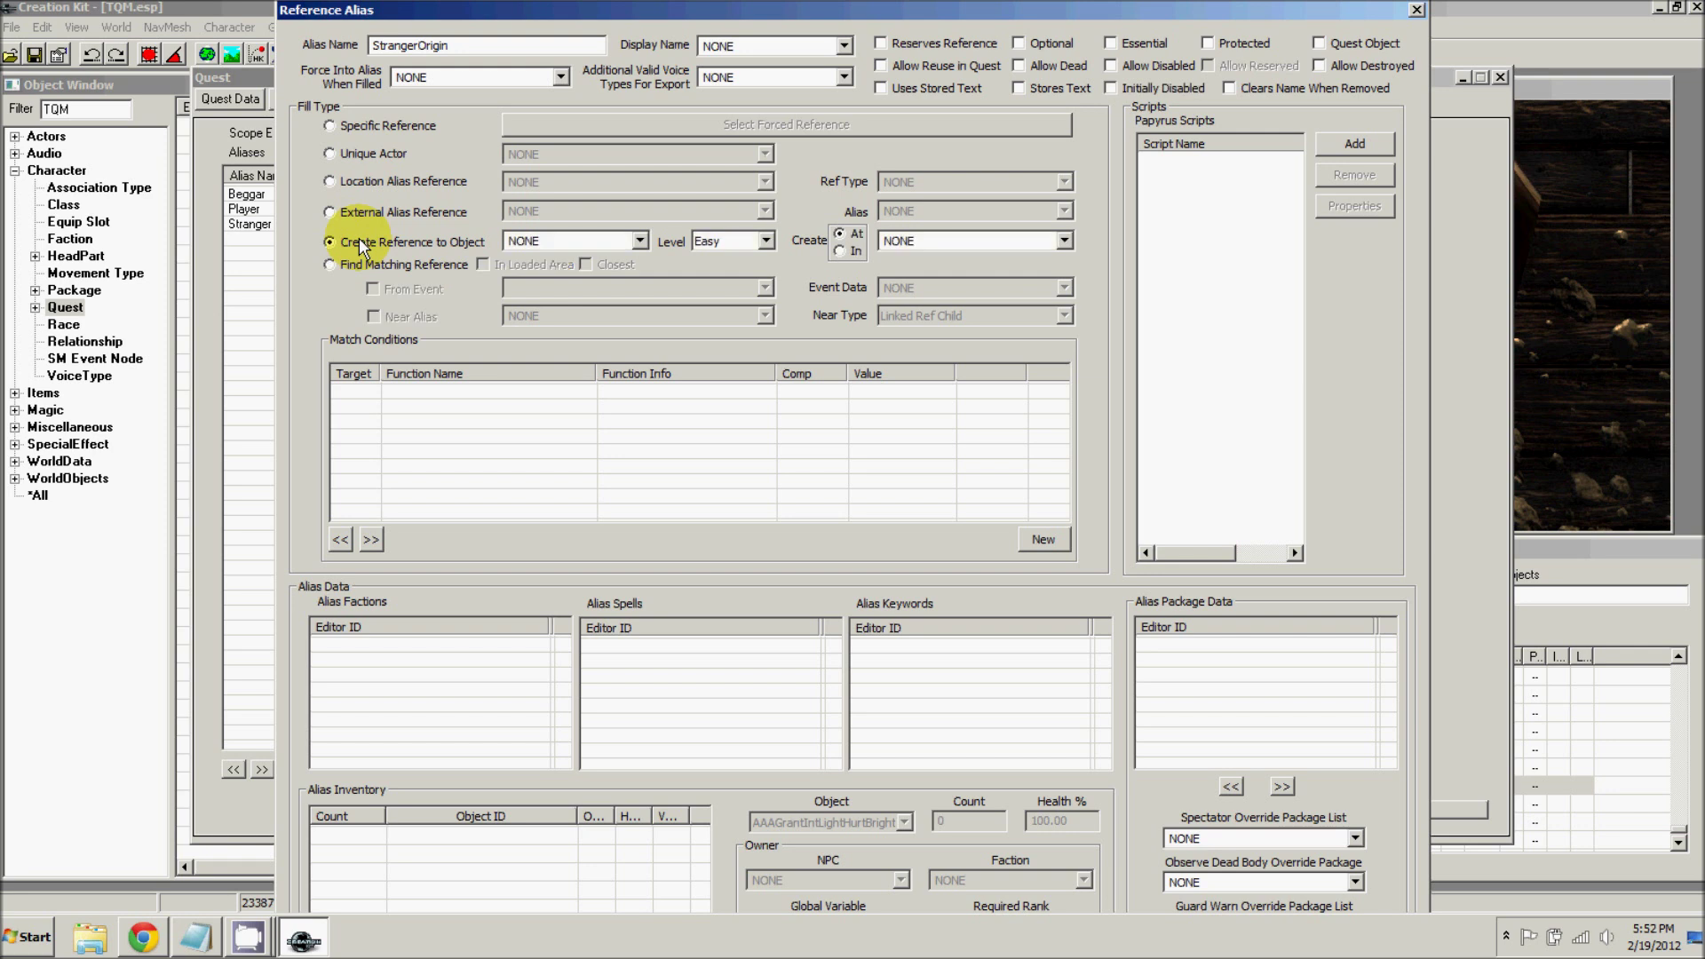
{"action": "left_click", "coordinate": [583, 241]}
{"action": "left_click", "coordinate": [582, 248]}
{"action": "key", "text": "x"}
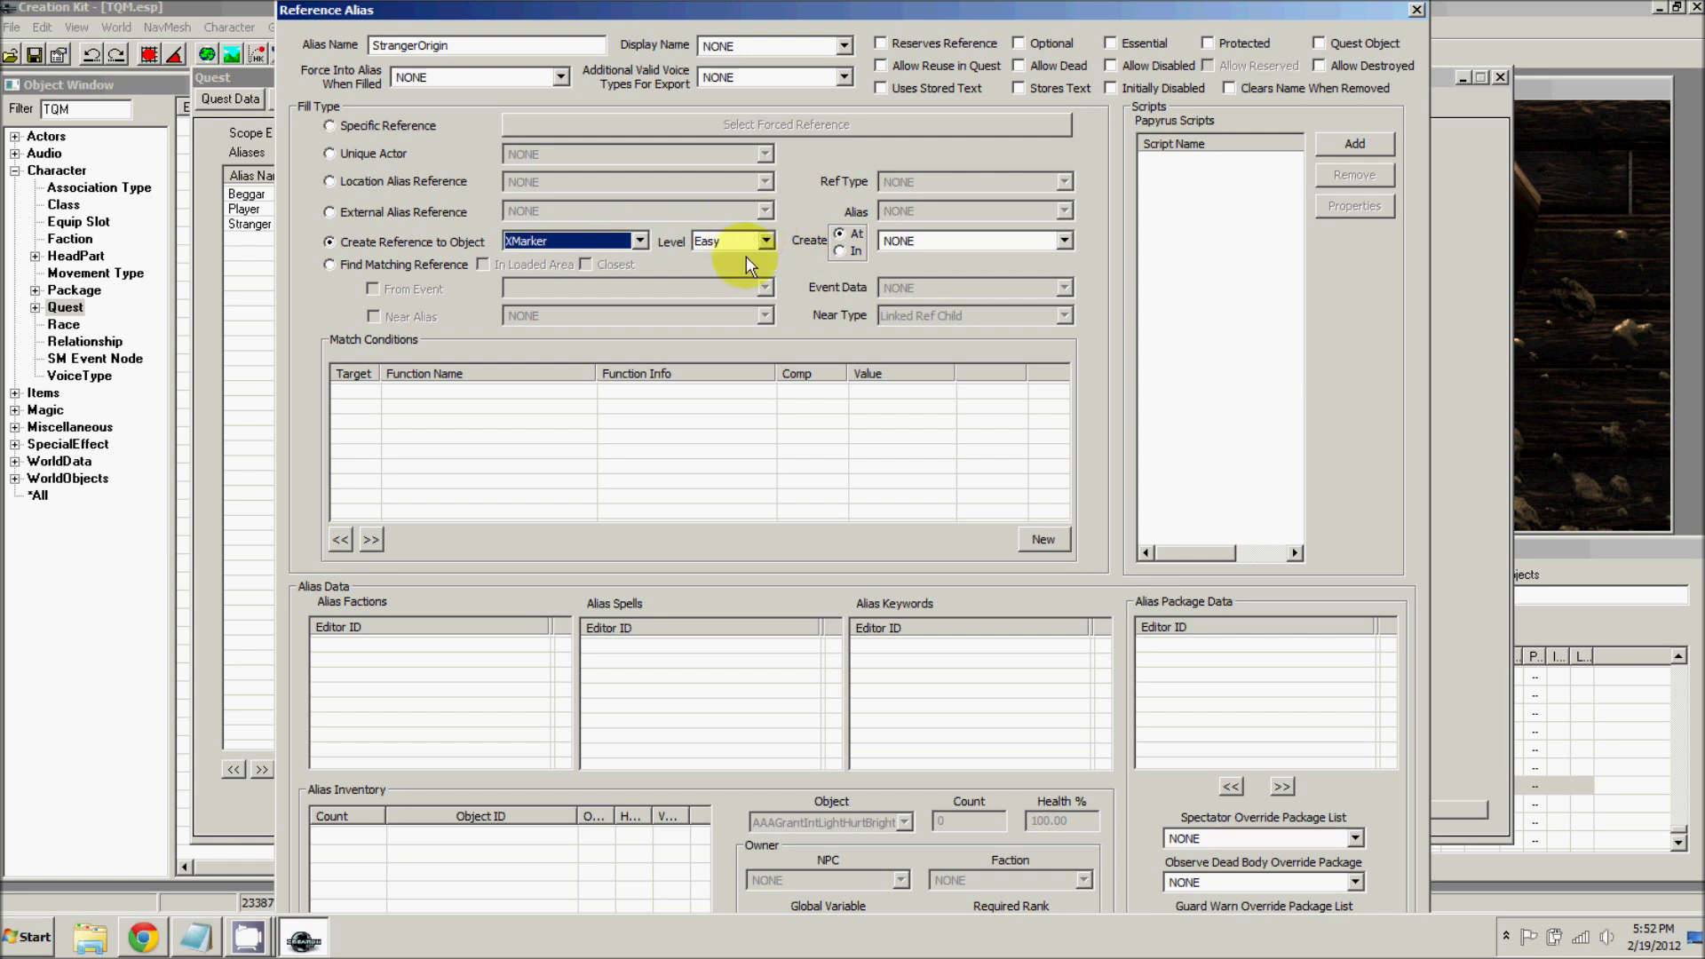
{"action": "left_click", "coordinate": [897, 243]}
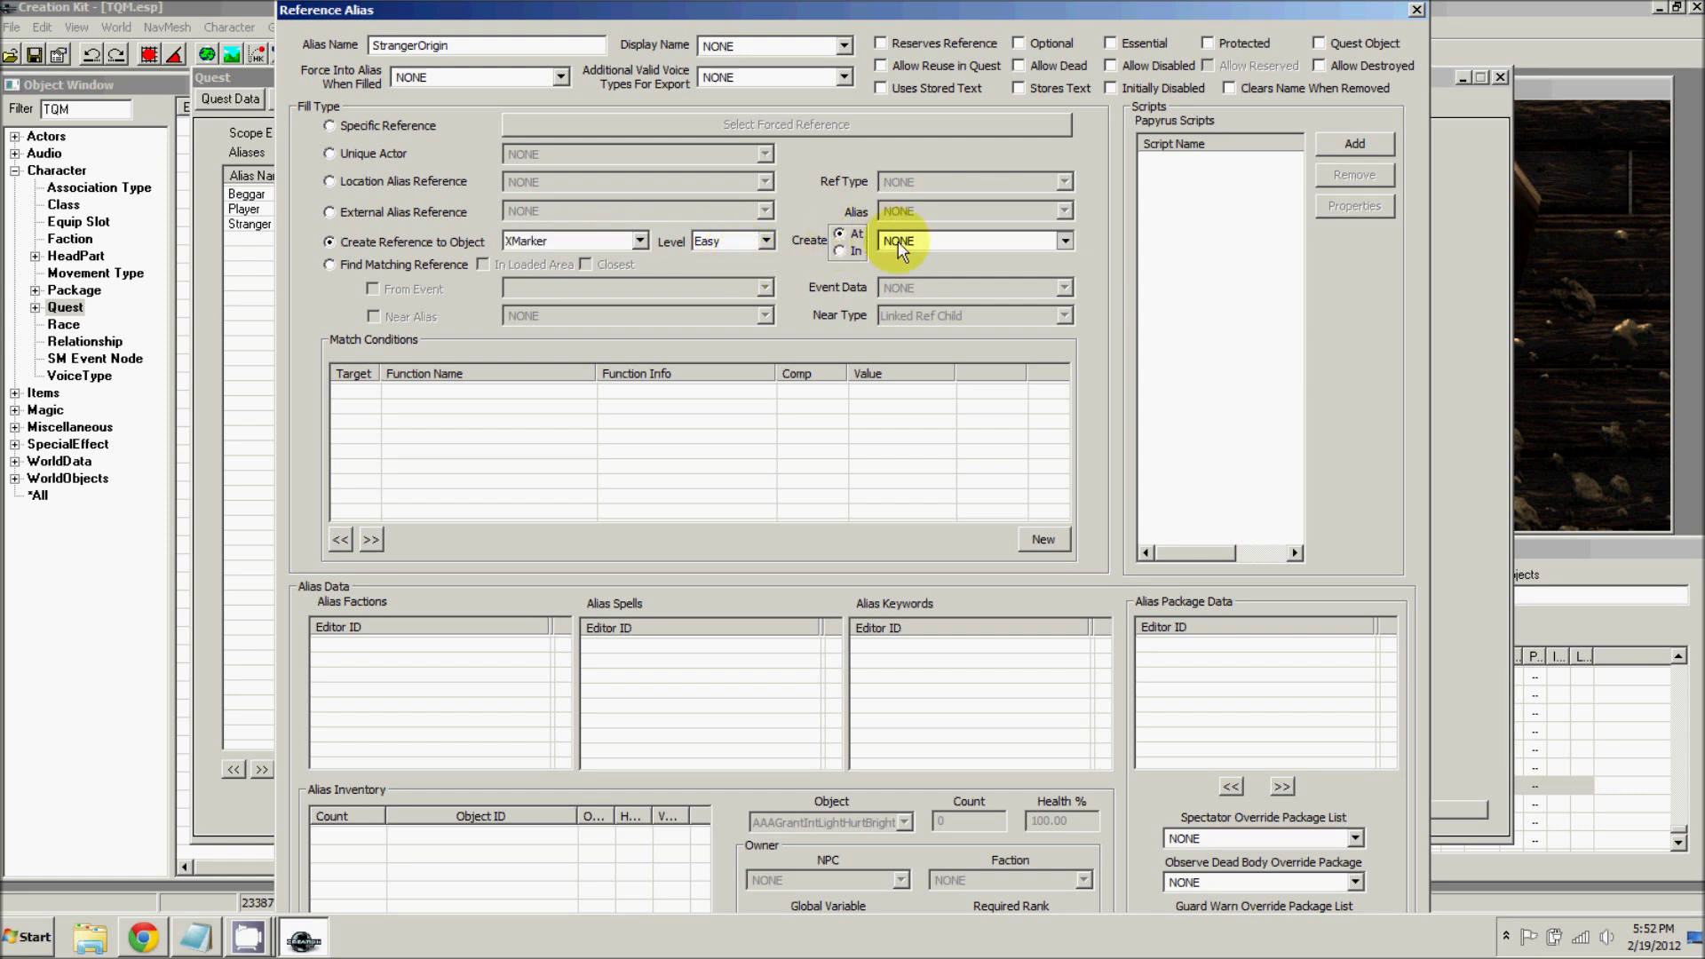
{"action": "left_click", "coordinate": [908, 306]}
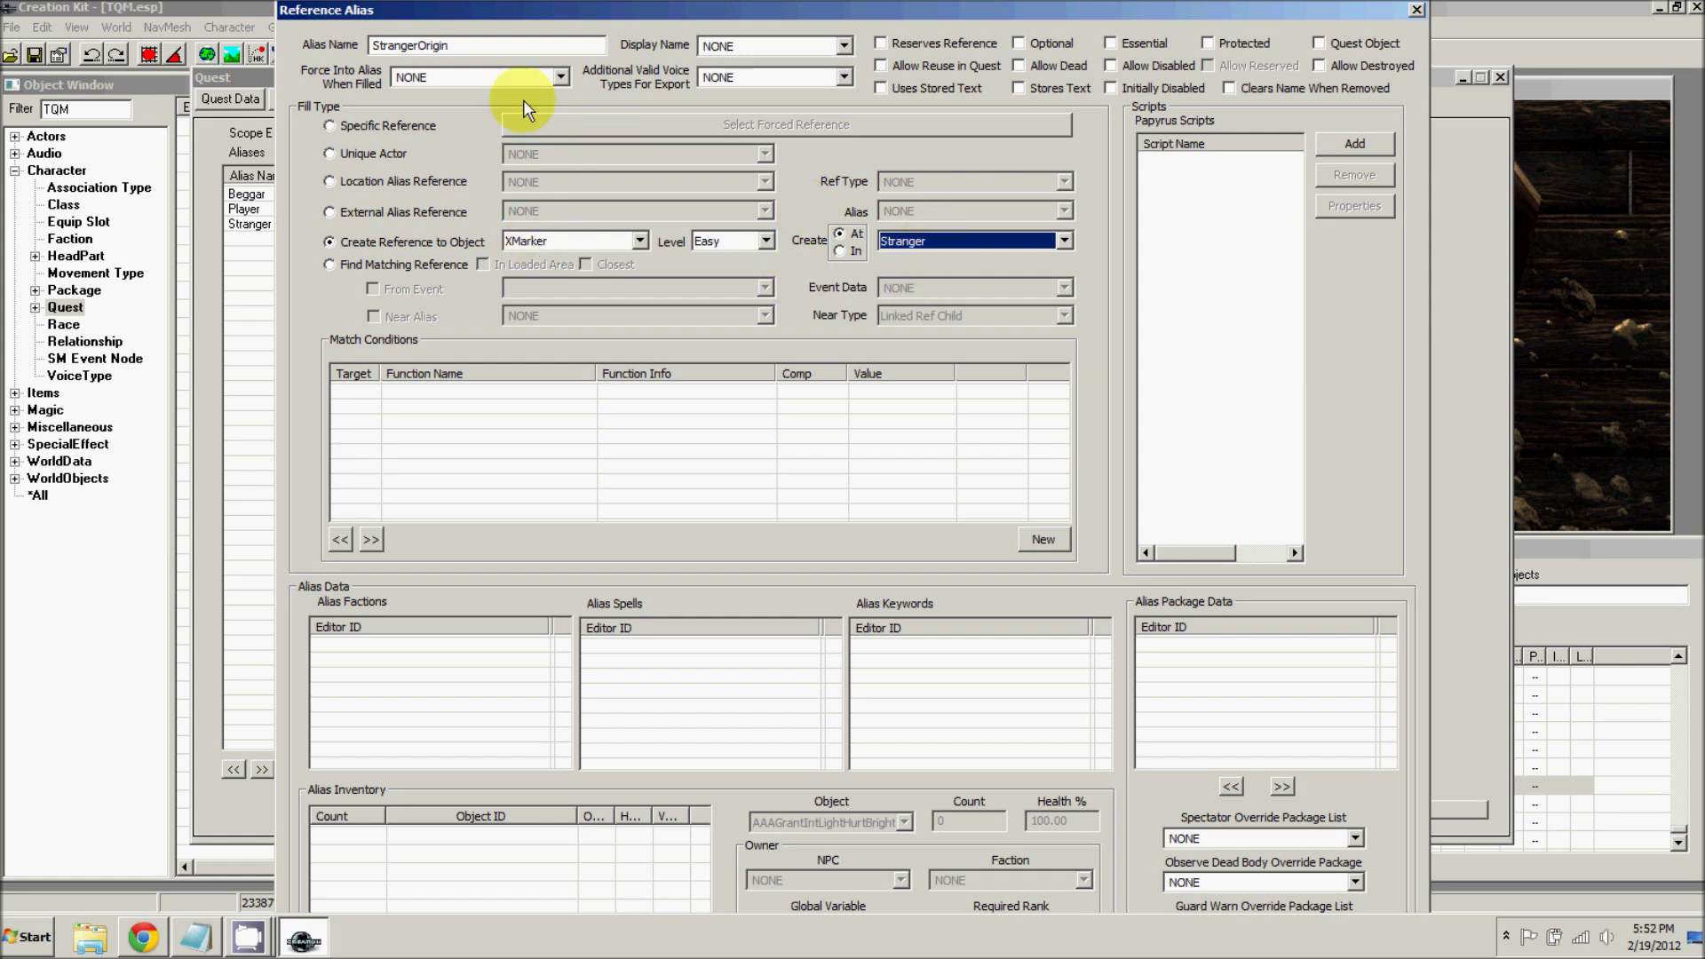
{"action": "left_click", "coordinate": [489, 46]}
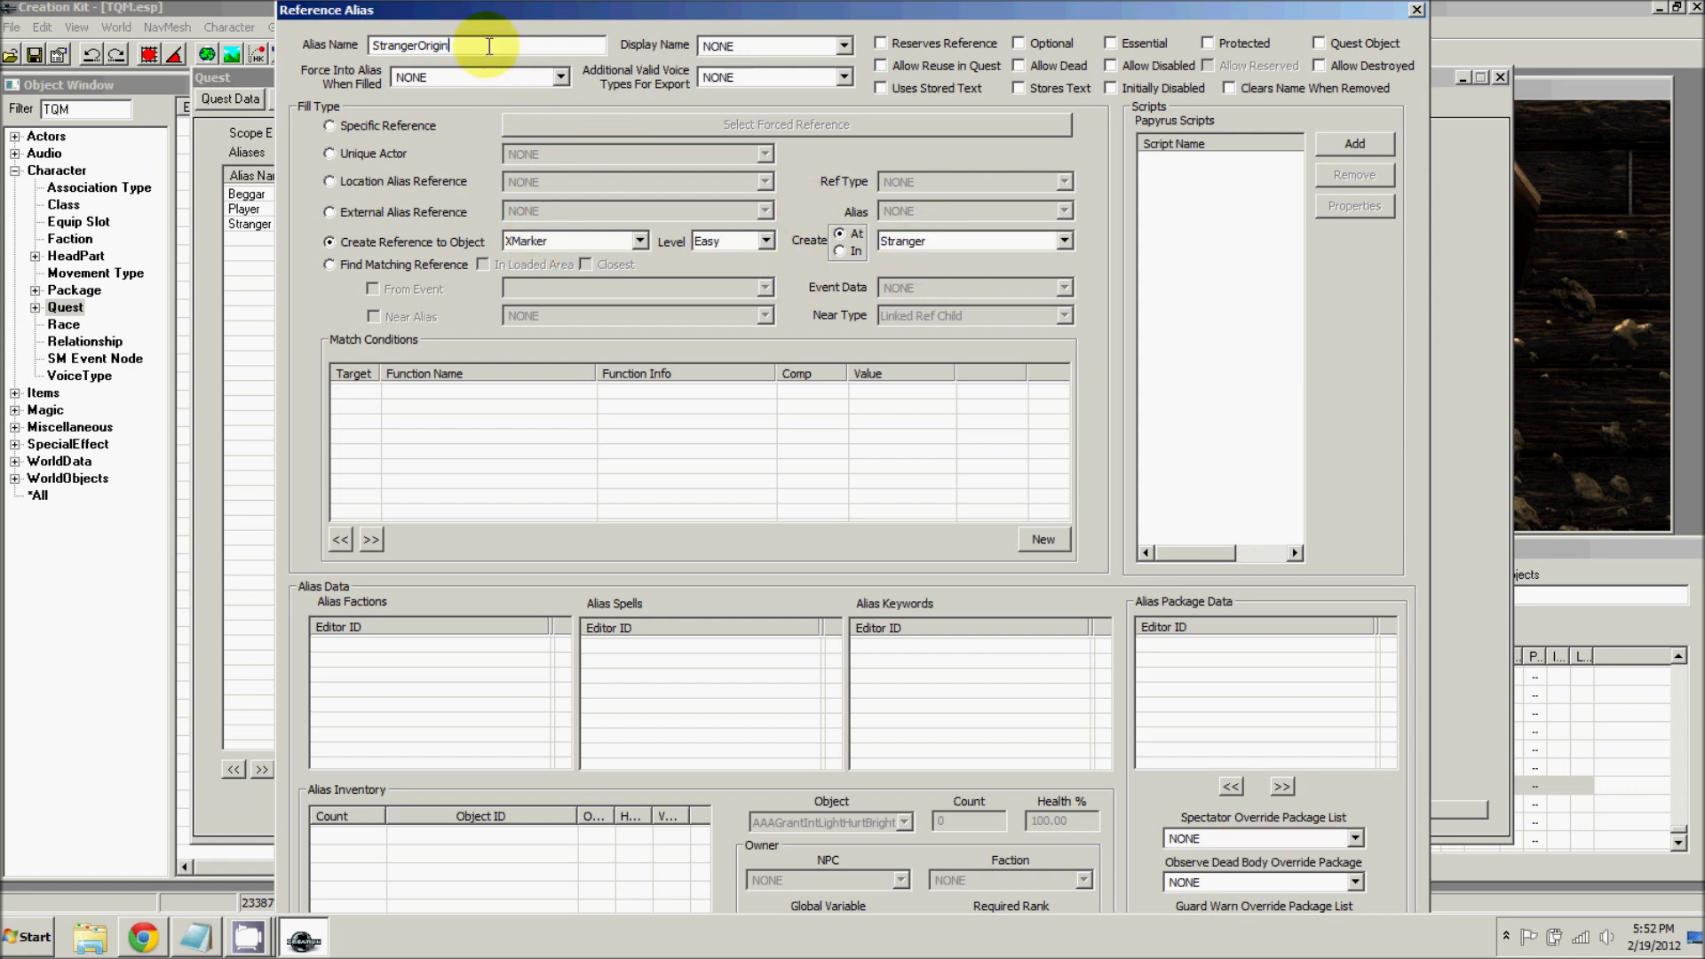
{"action": "key", "text": "Return"}
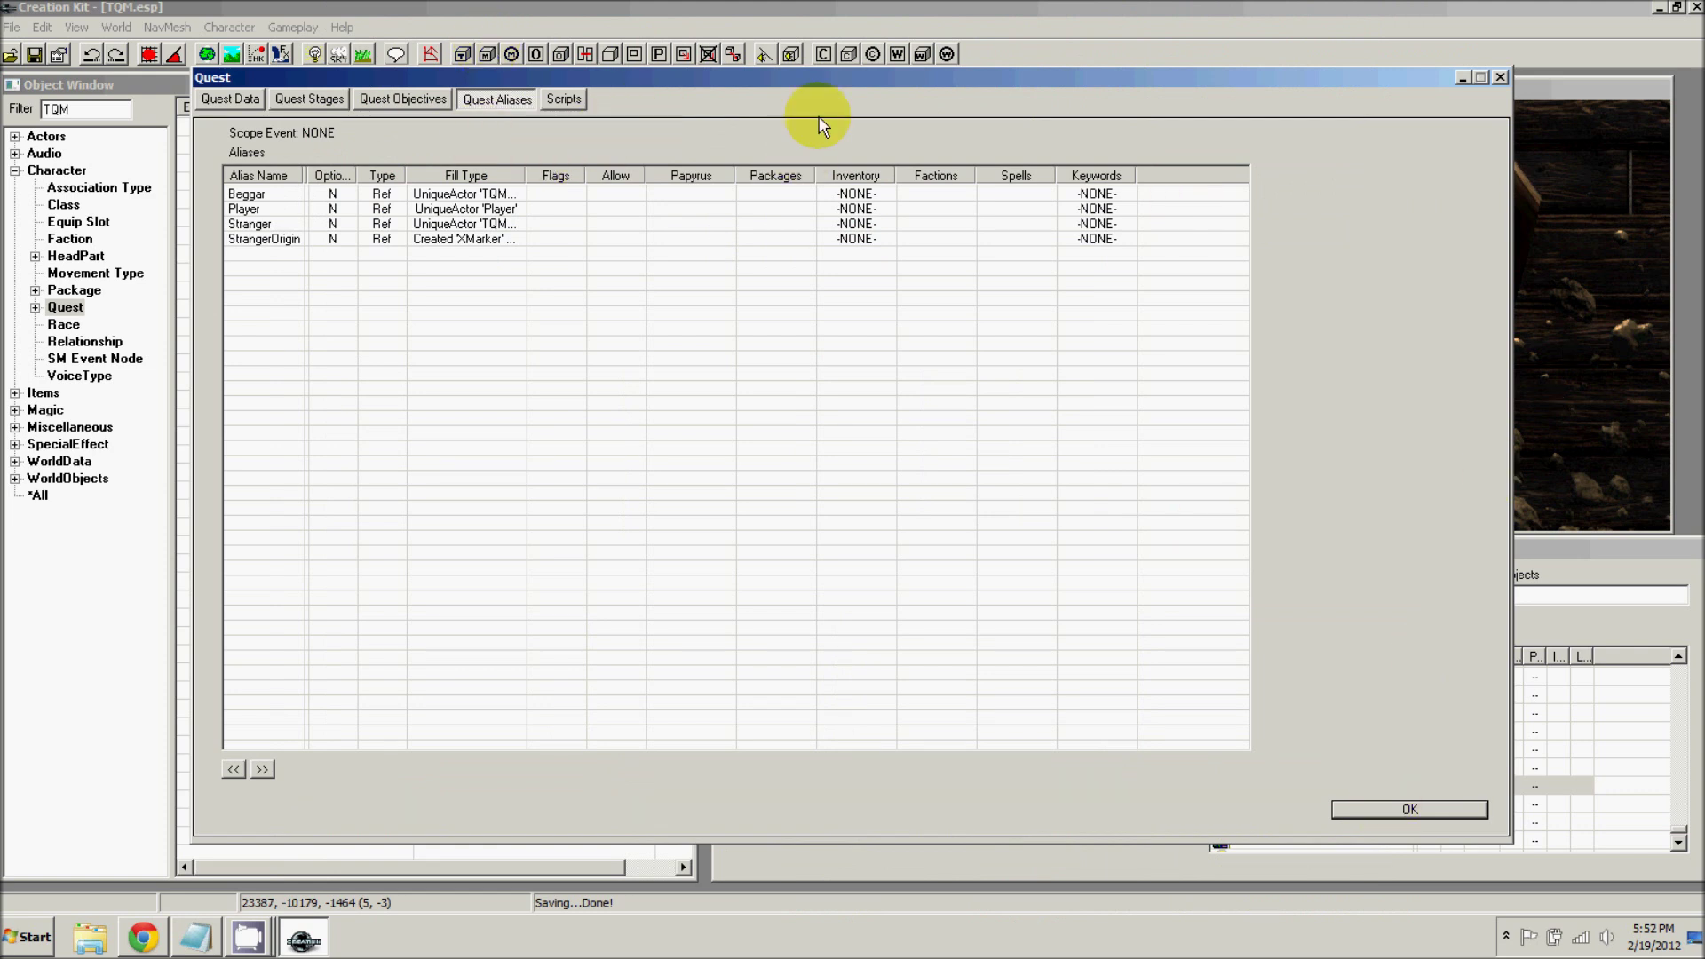
- Add quest stage 0 and mark it as the start up stage
{"action": "left_click_drag", "start_coordinate": [725, 80], "coordinate": [722, 74]}
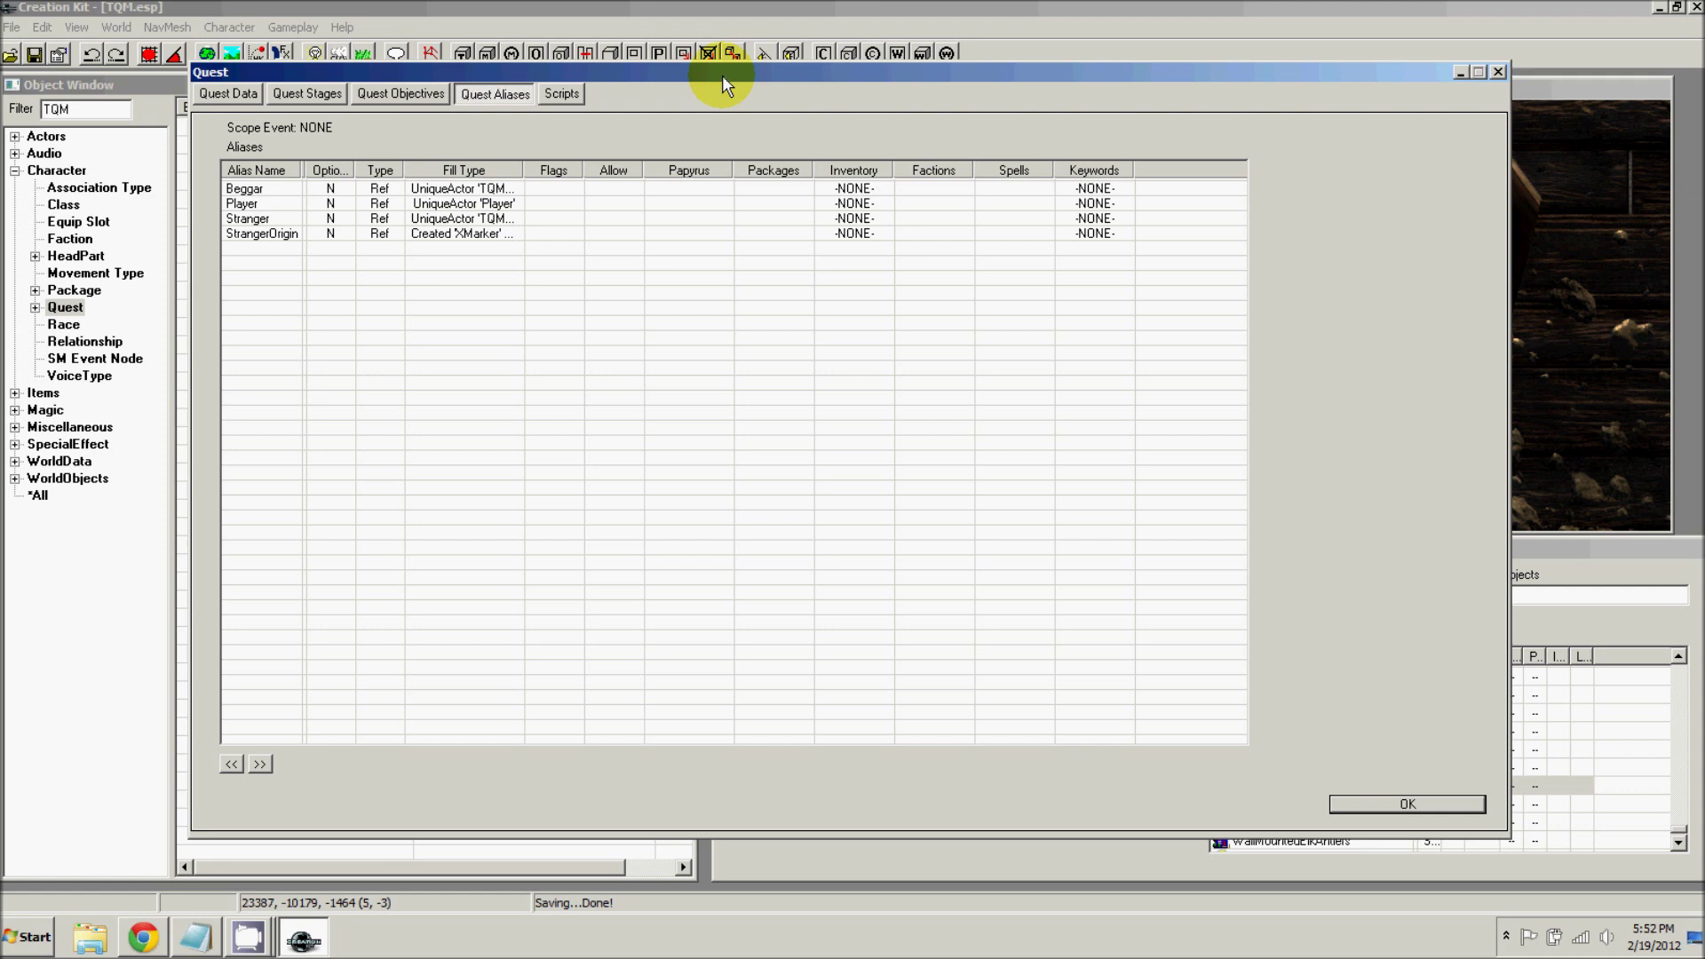
{"action": "left_click", "coordinate": [313, 98]}
{"action": "right_click", "coordinate": [265, 208]}
{"action": "left_click", "coordinate": [283, 215]}
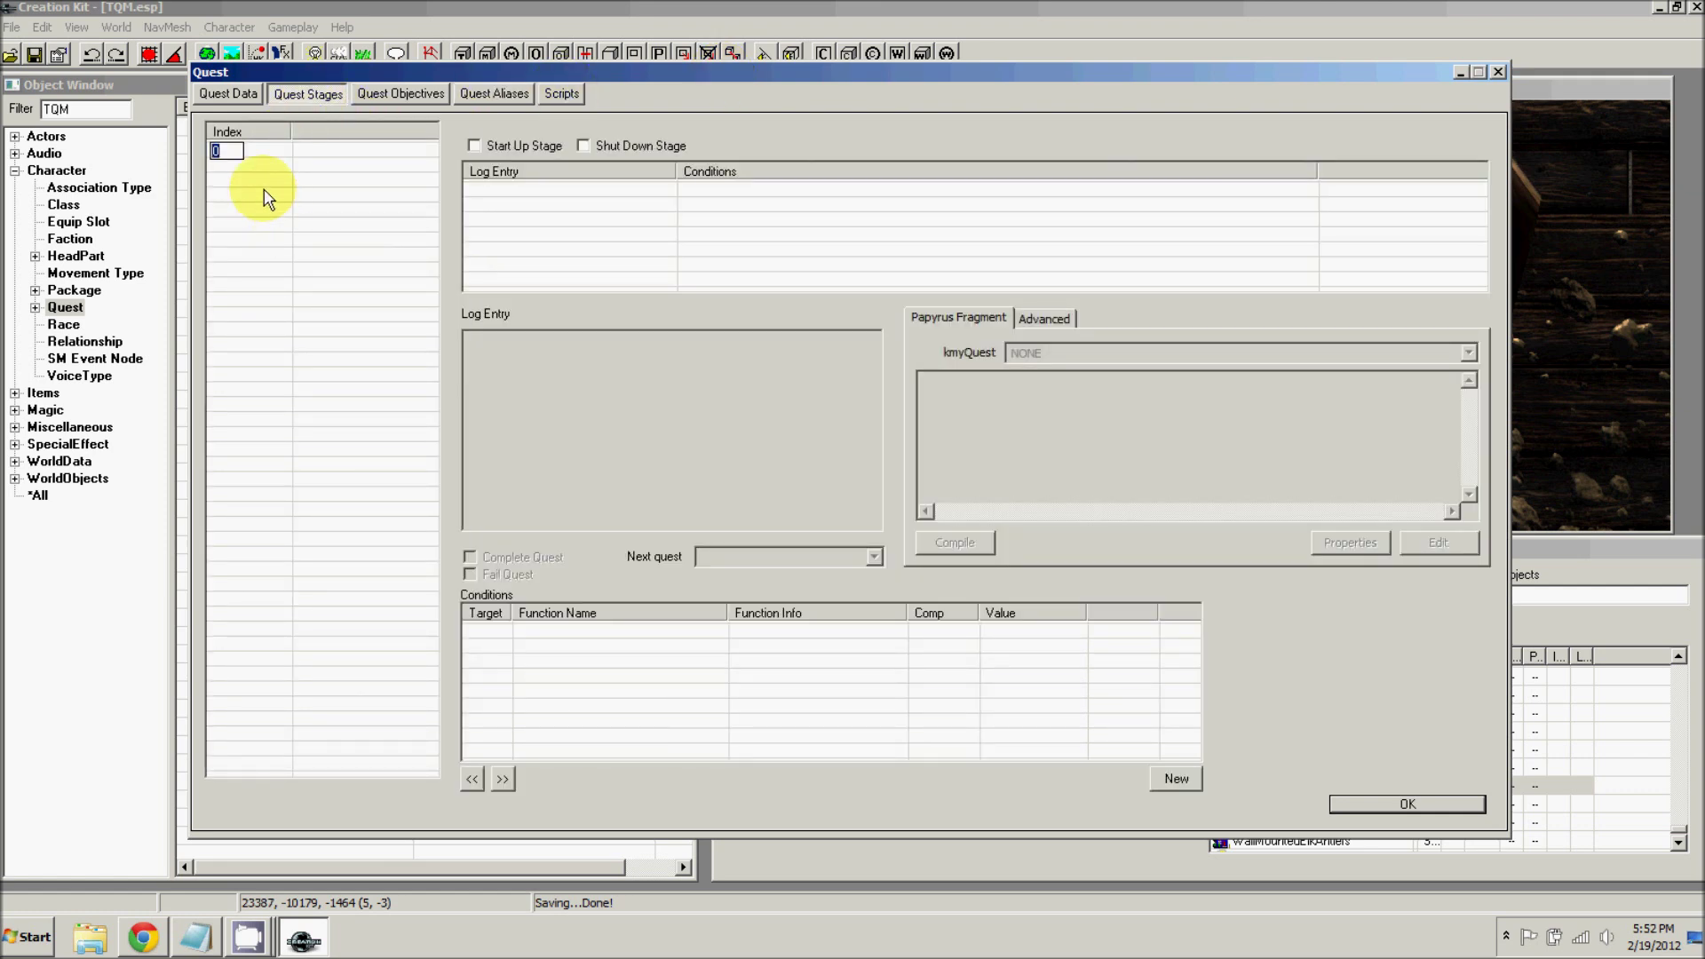
{"action": "left_click", "coordinate": [474, 146]}
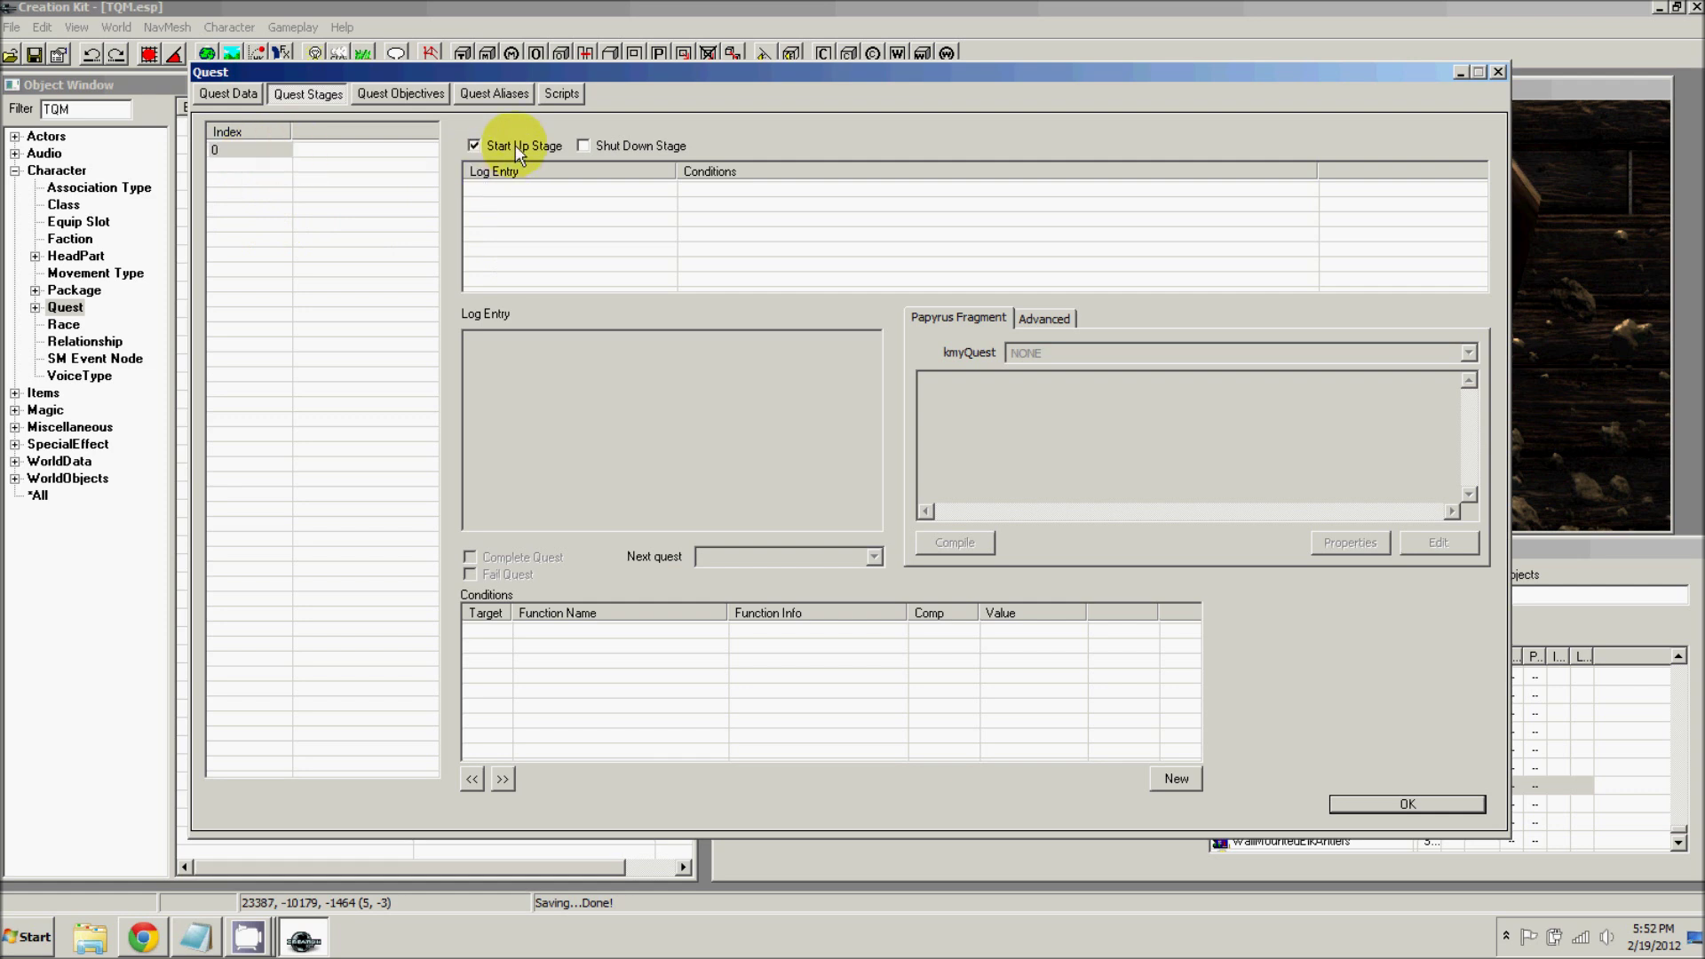
- Add quest stages 10 and 20, and save the quest
{"action": "right_click", "coordinate": [249, 188]}
{"action": "left_click", "coordinate": [268, 195]}
{"action": "type", "text": "10"}
{"action": "key", "text": "Return"}
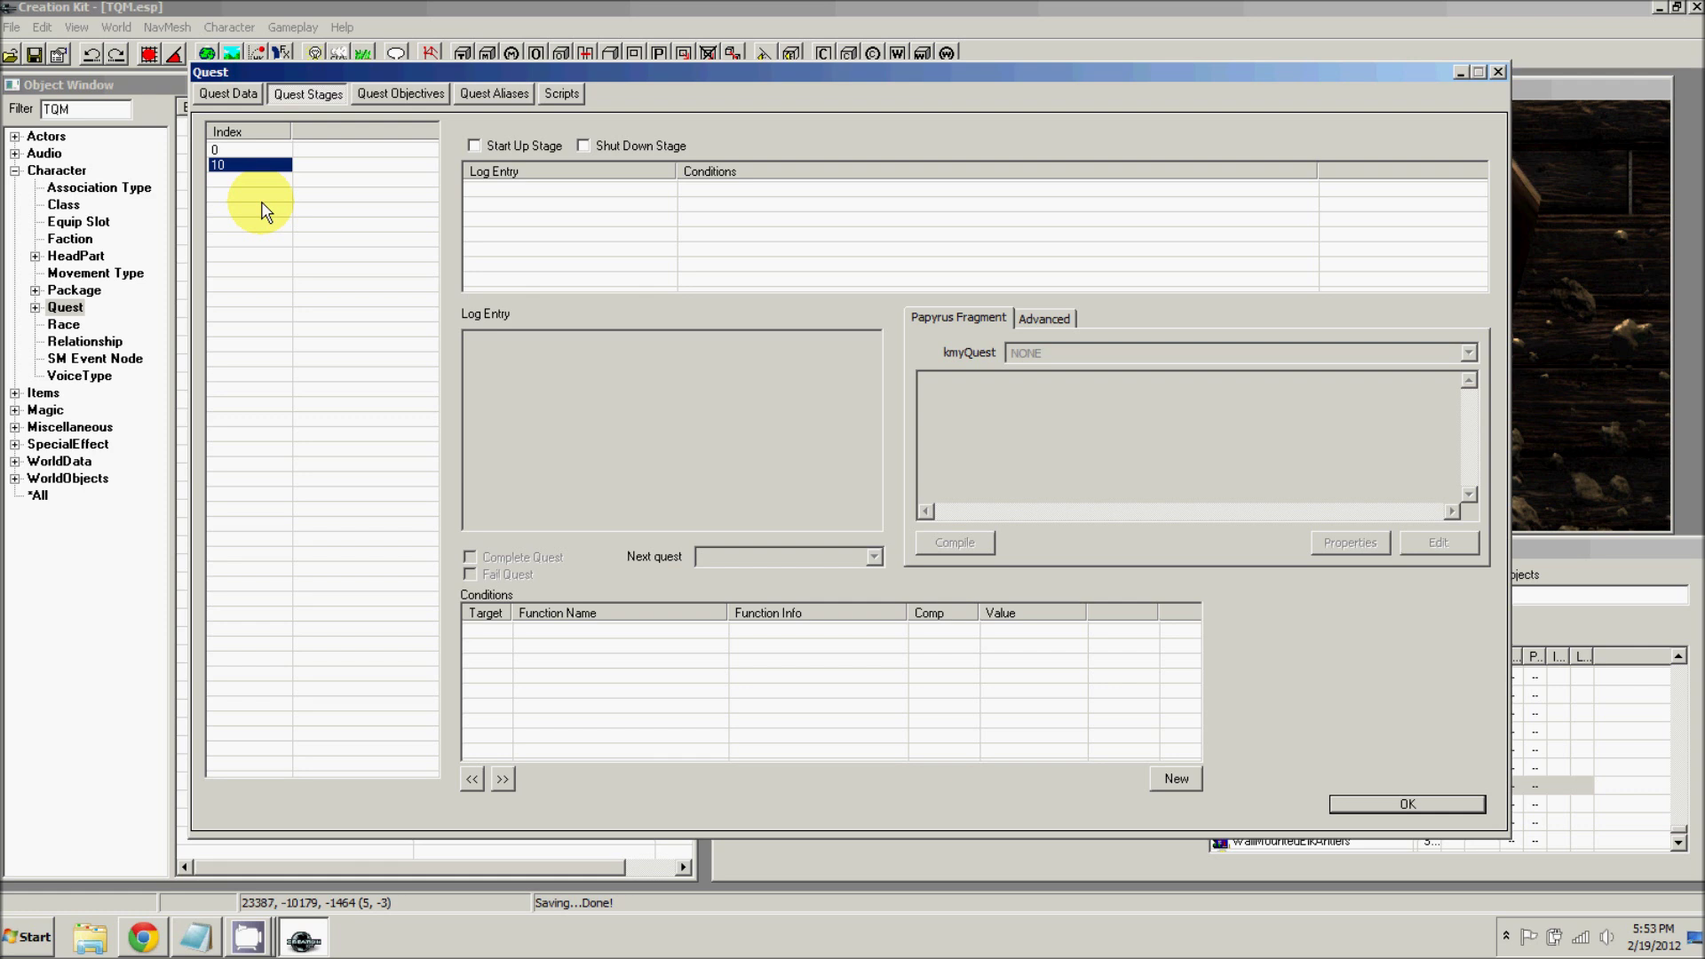
{"action": "right_click", "coordinate": [244, 218]}
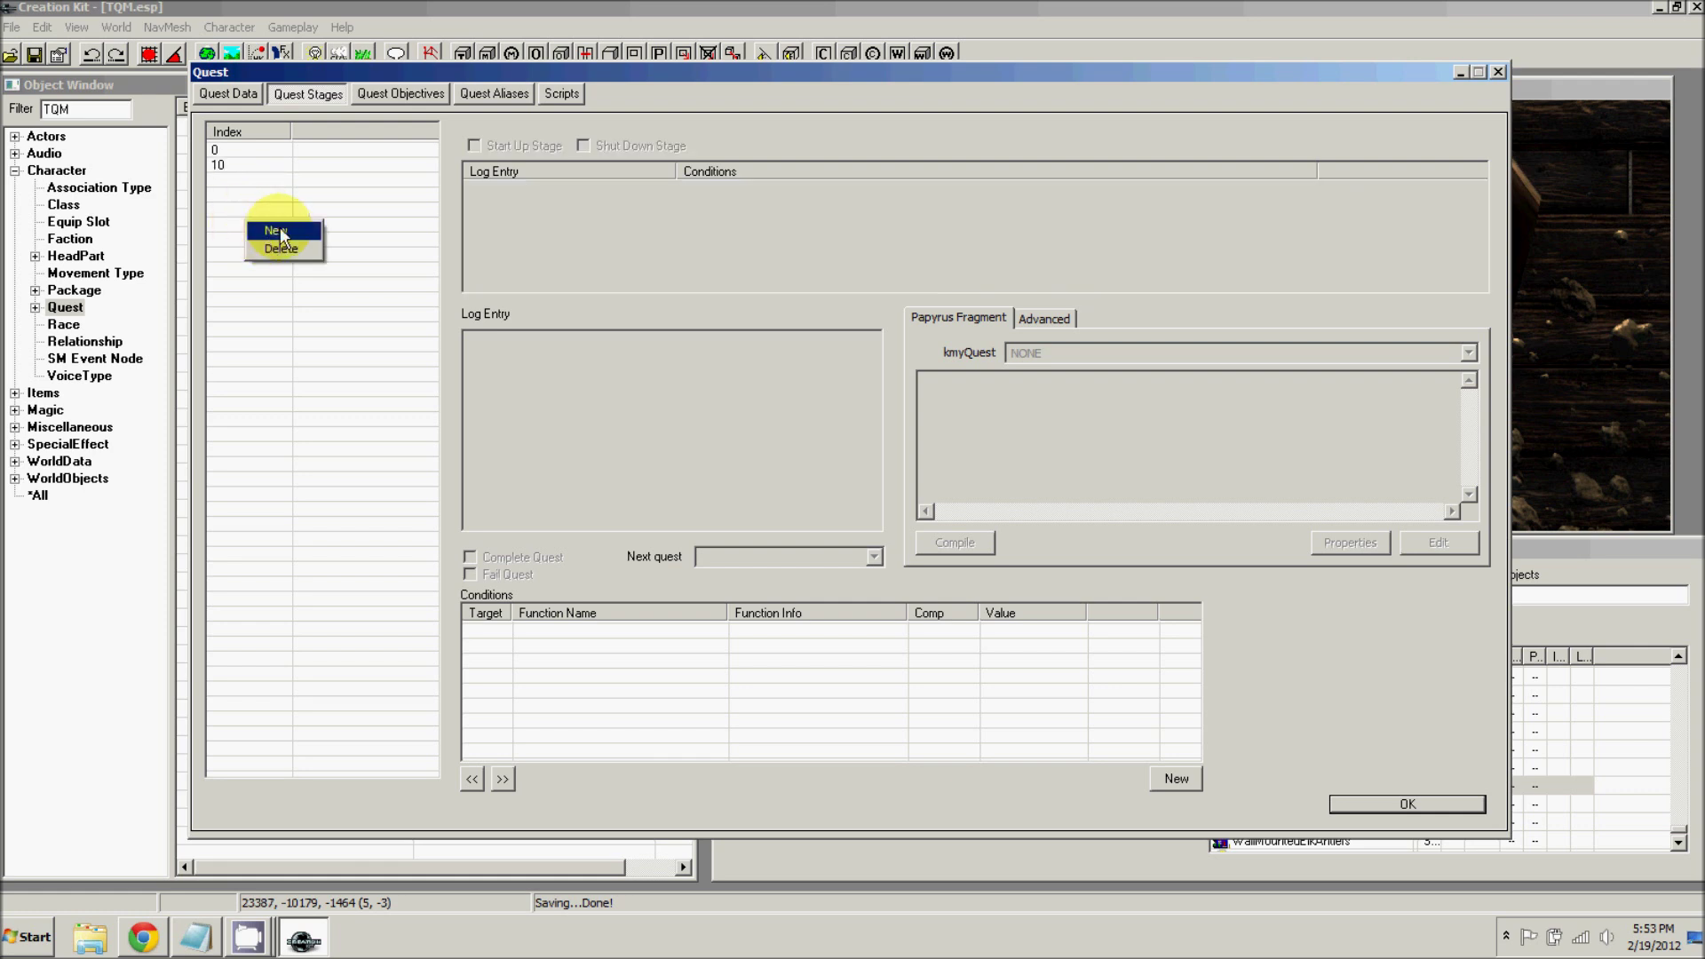
{"action": "left_click", "coordinate": [264, 230]}
{"action": "type", "text": "20"}
{"action": "key", "text": "Return"}
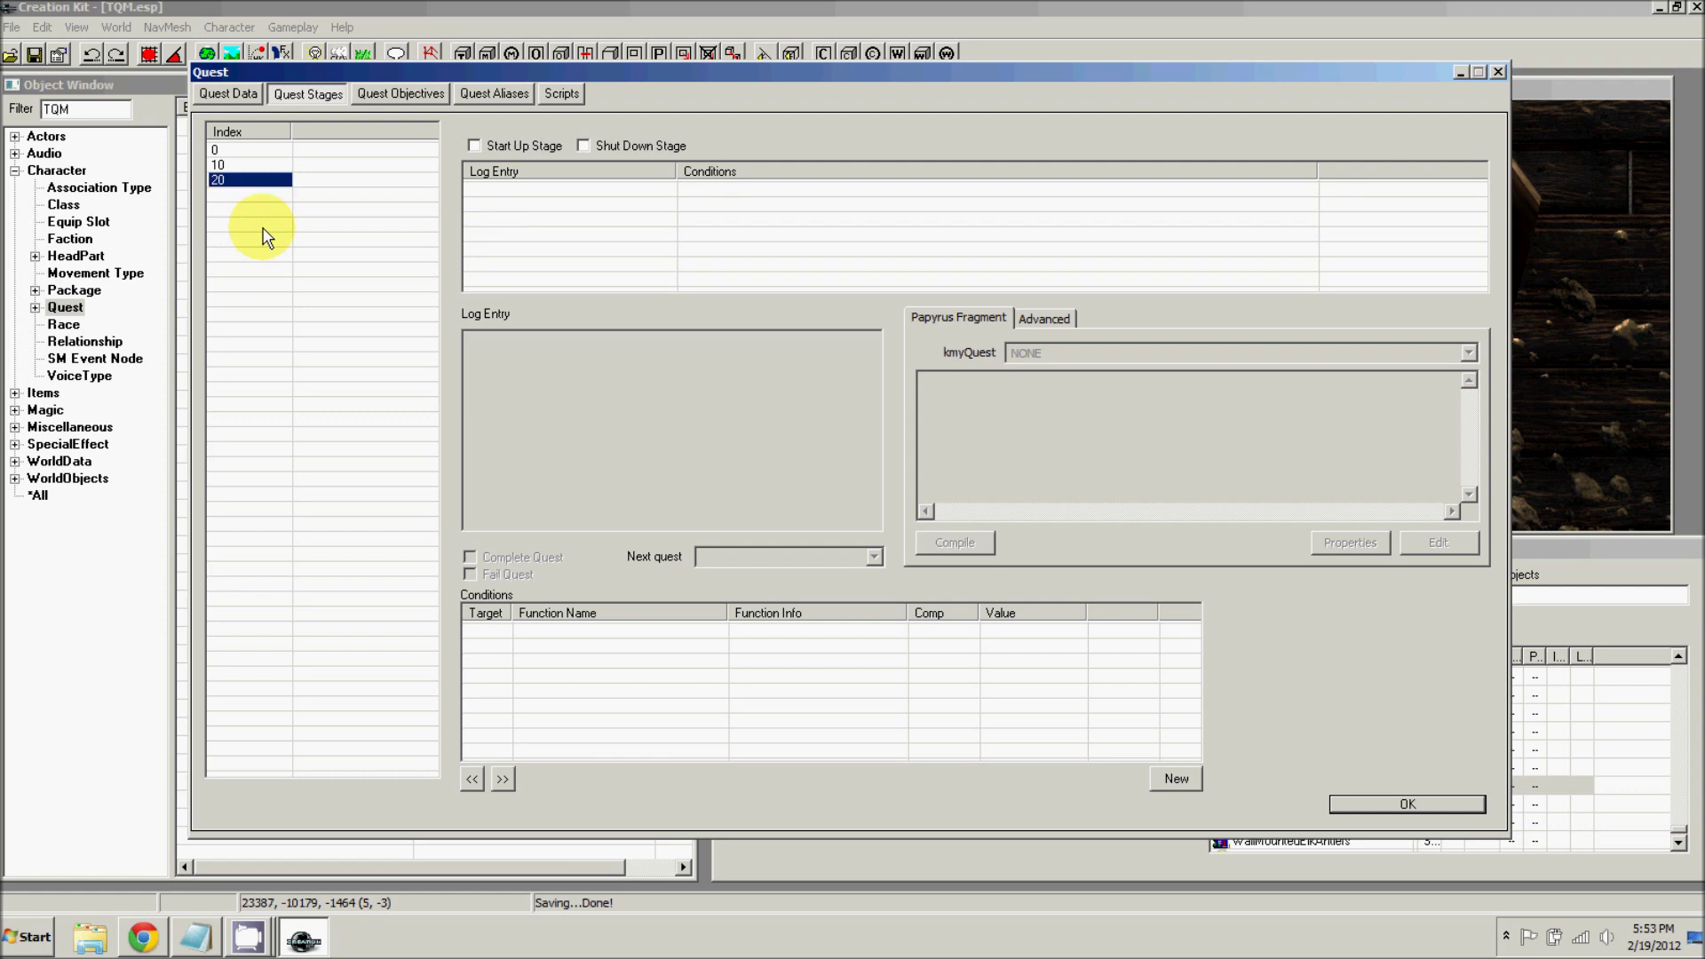
{"action": "left_click", "coordinate": [243, 164]}
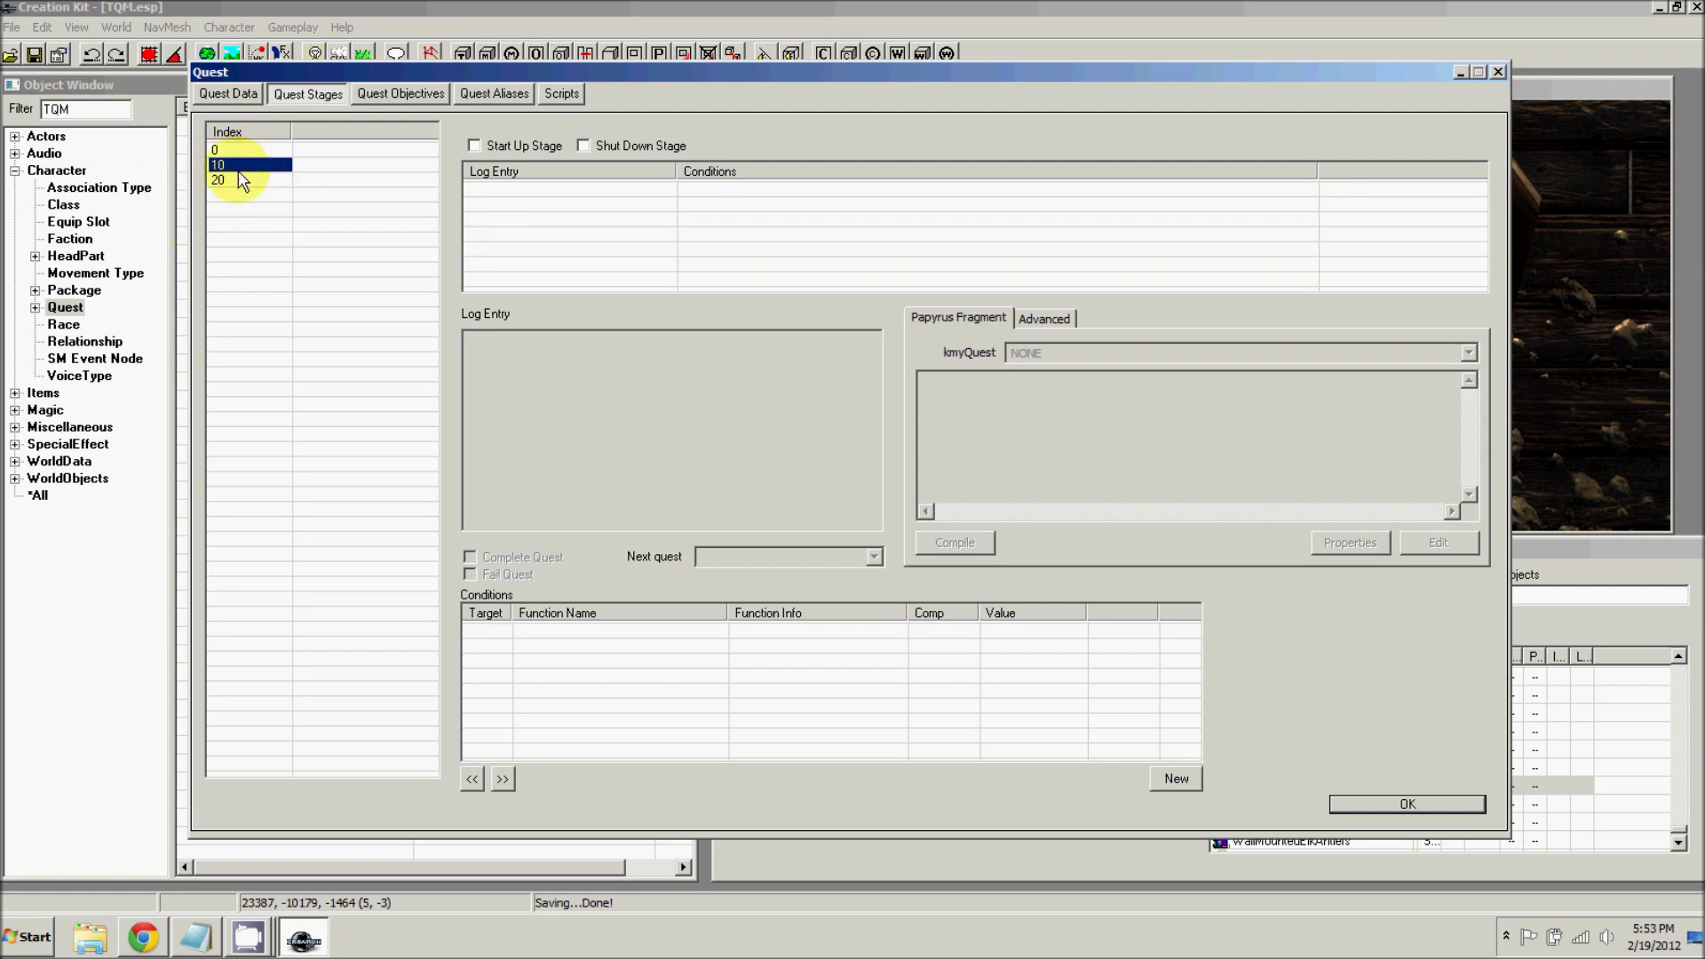
{"action": "left_click", "coordinate": [1356, 804]}
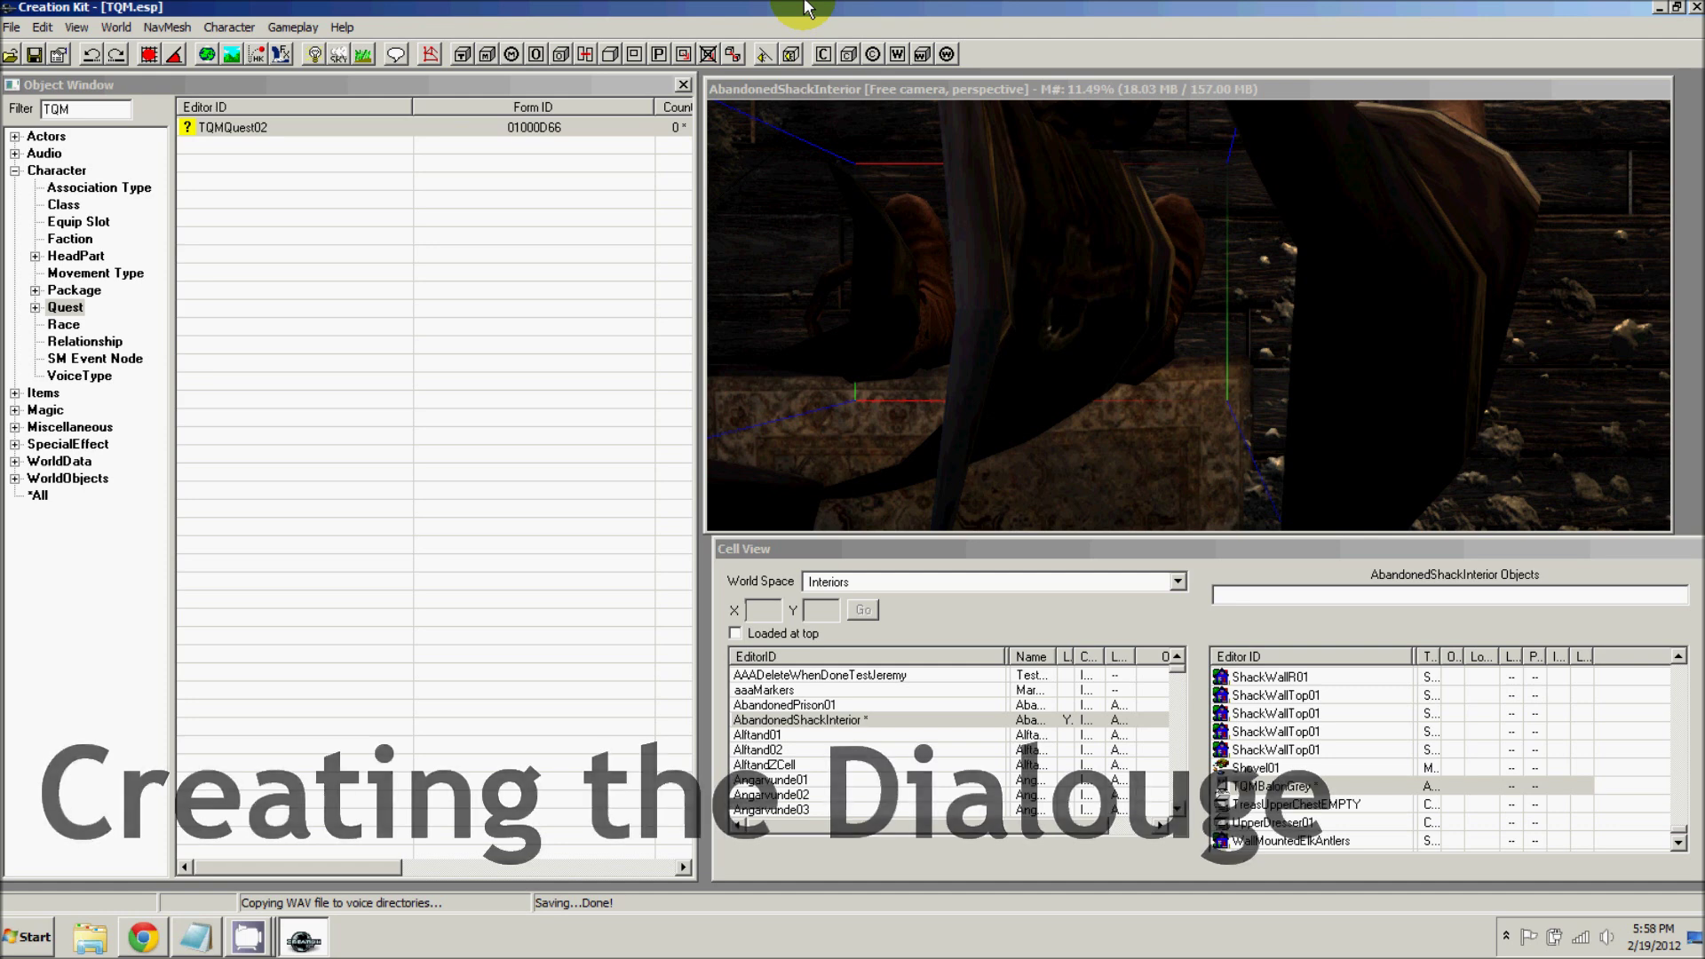
- Reopen TQMQuest02 and create a dialogue view with the ID TQMQuest02DiaView
{"action": "double_click", "coordinate": [279, 132]}
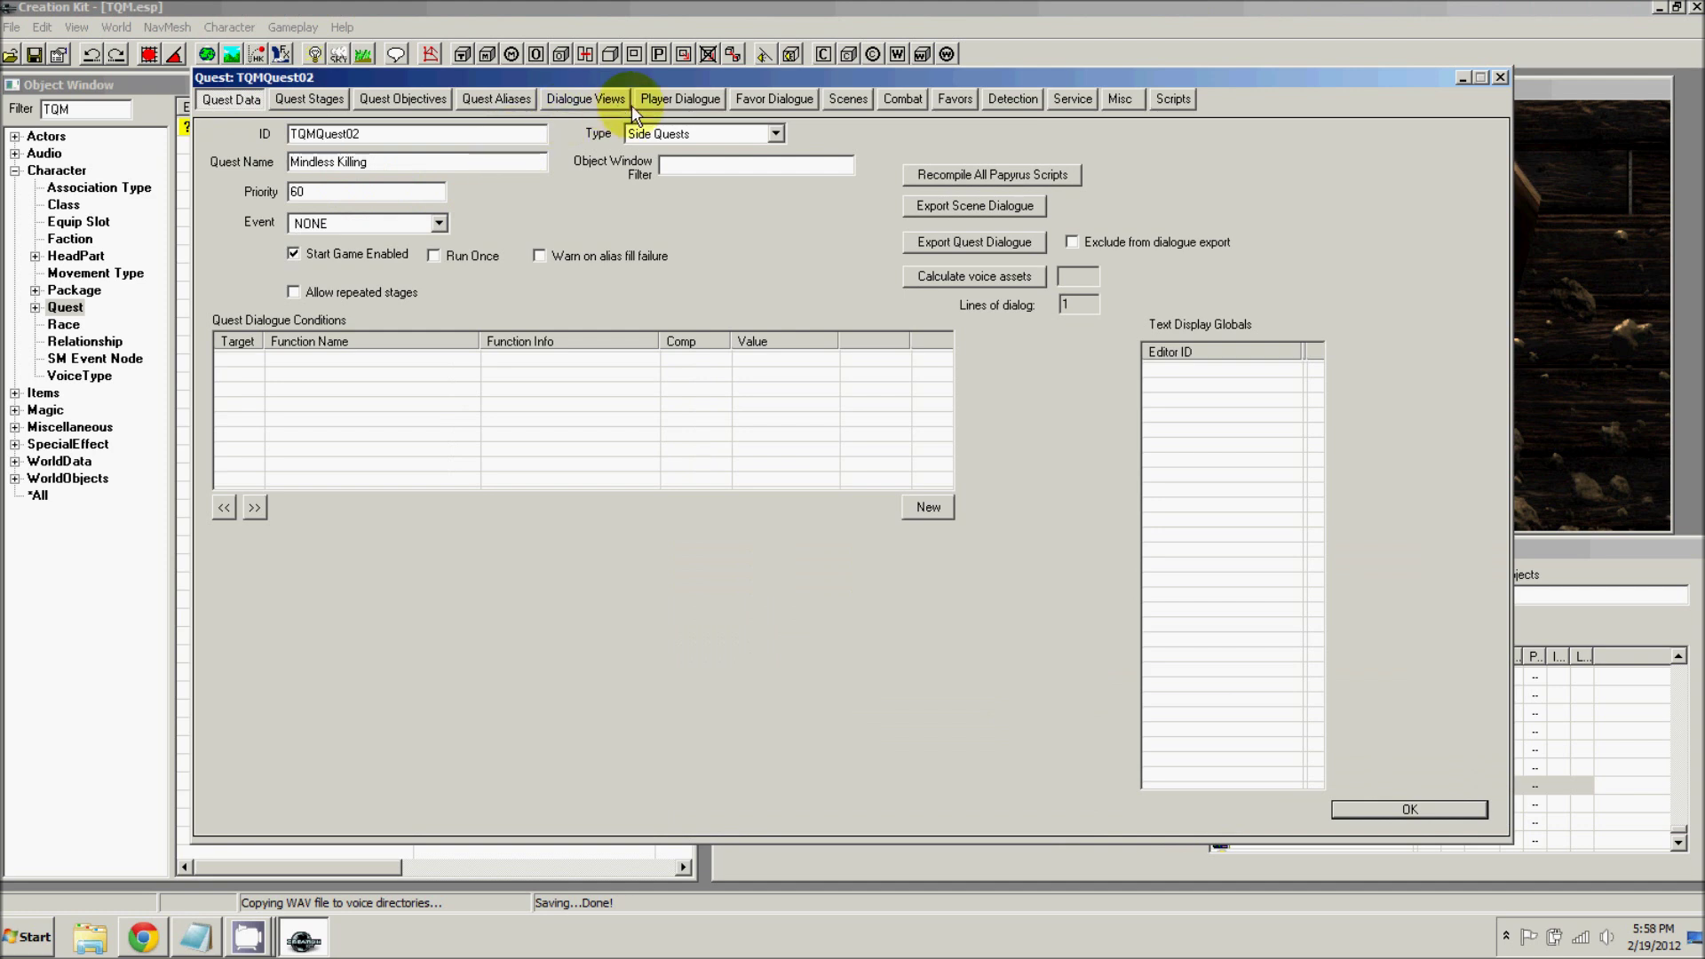
{"action": "left_click", "coordinate": [595, 100]}
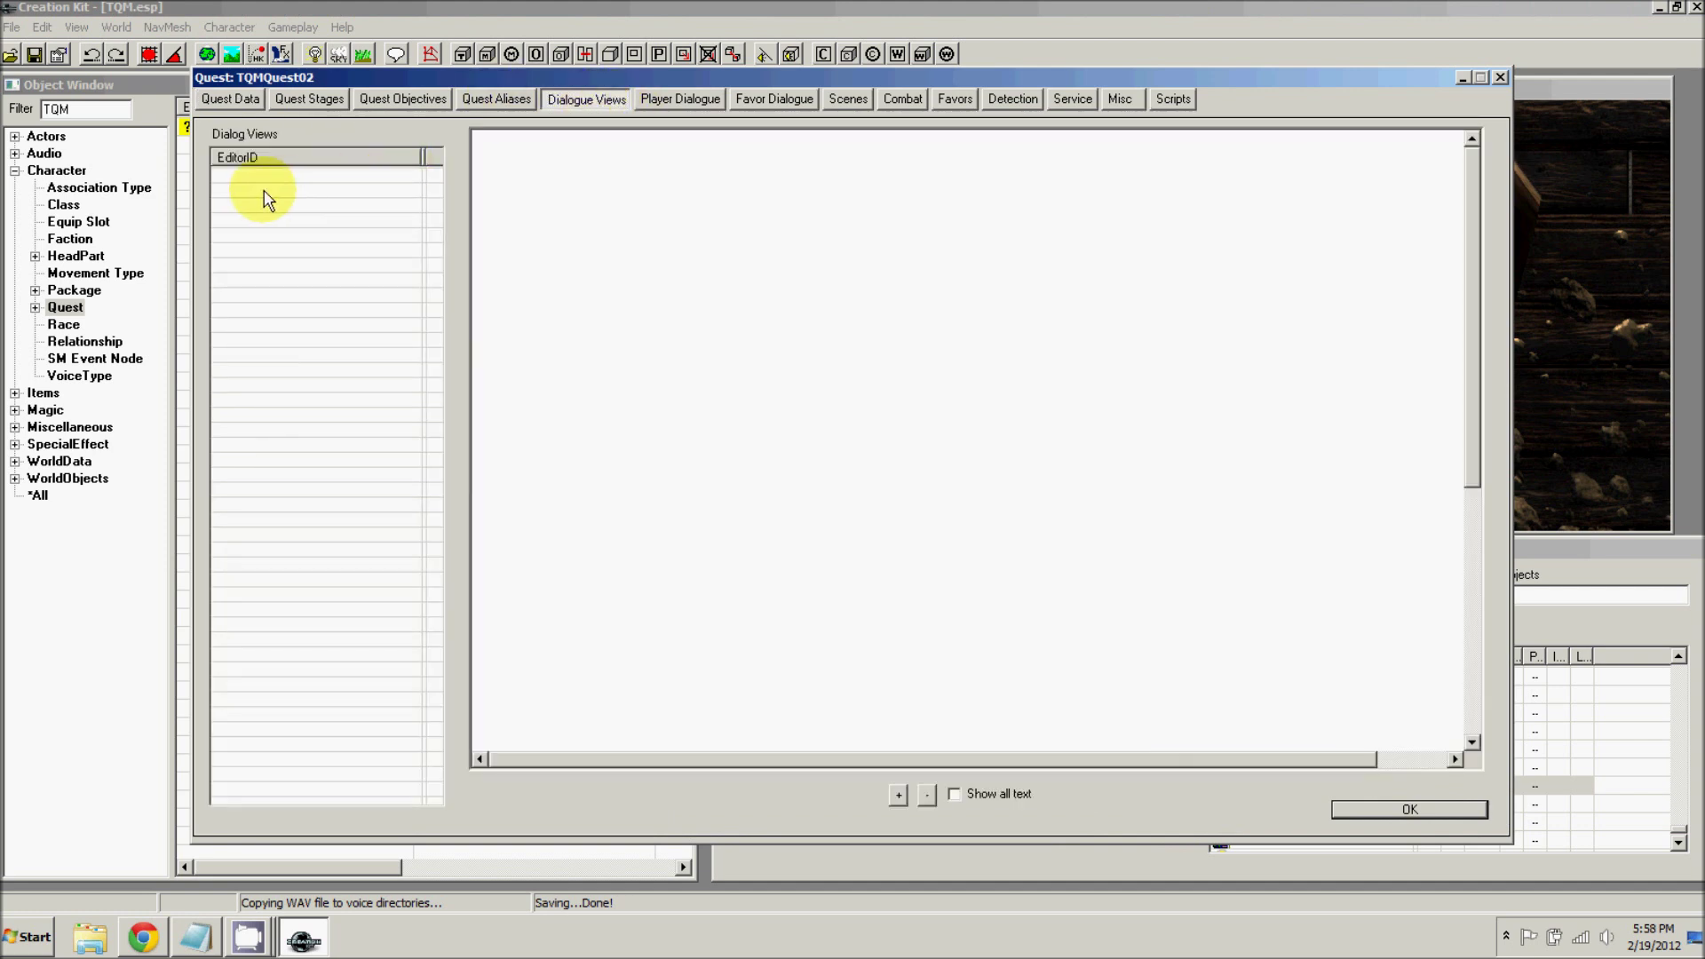
{"action": "right_click", "coordinate": [286, 180]}
{"action": "left_click", "coordinate": [306, 191]}
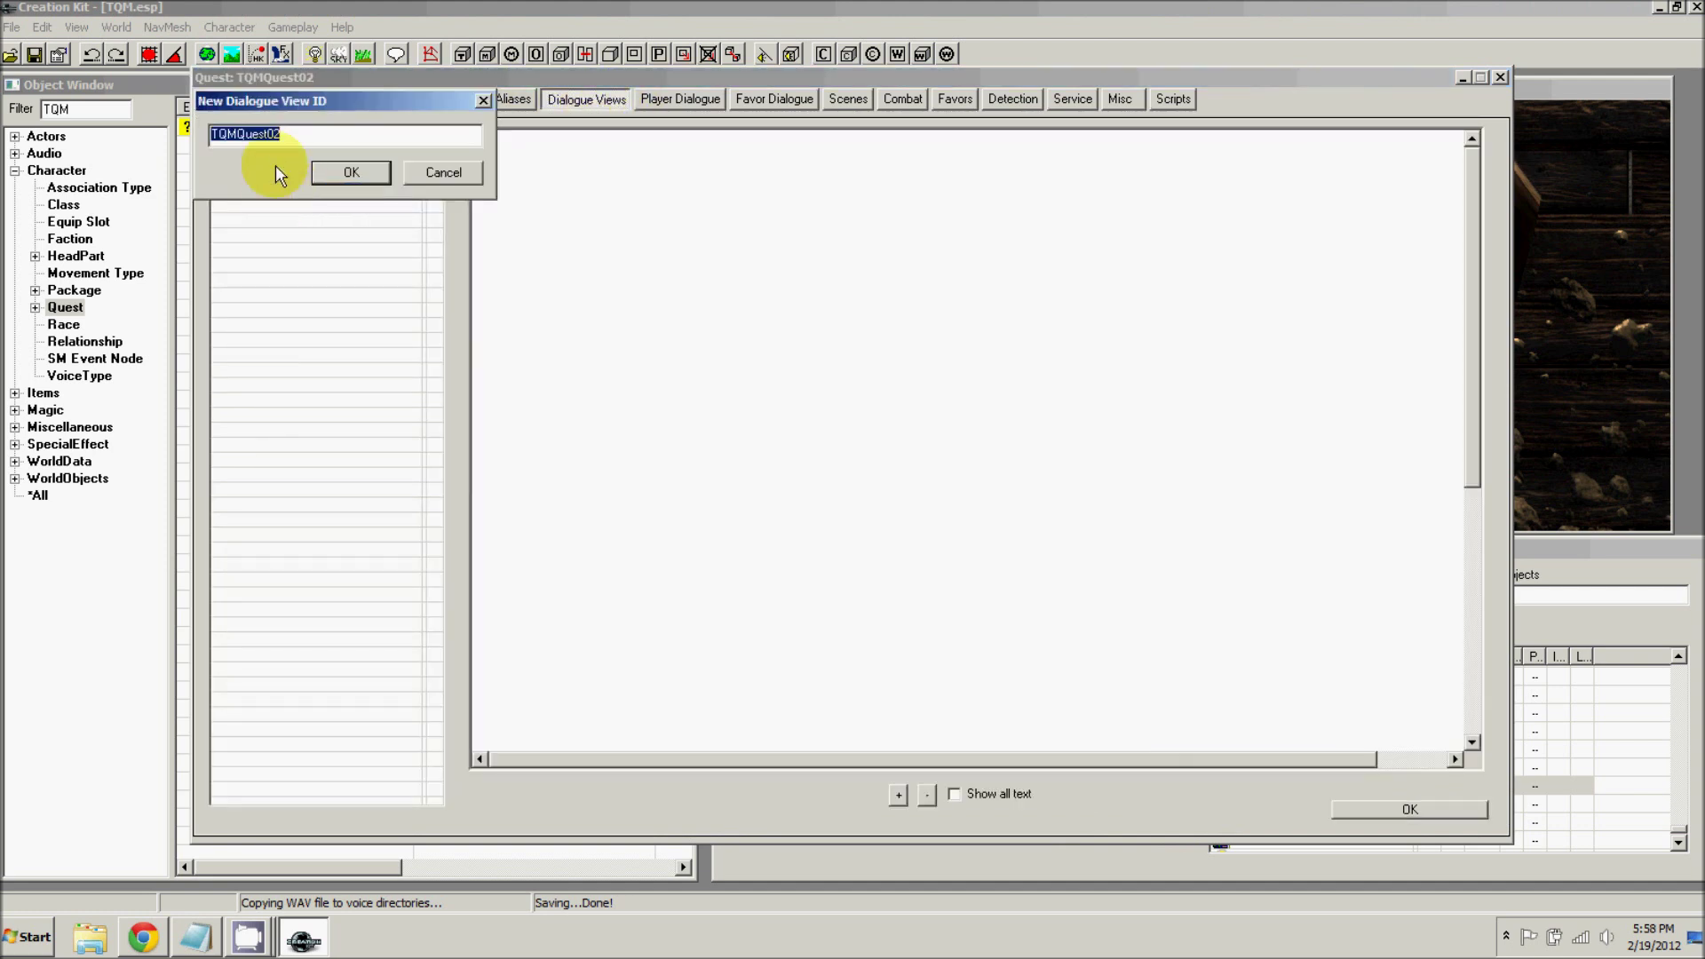
{"action": "left_click", "coordinate": [302, 144]}
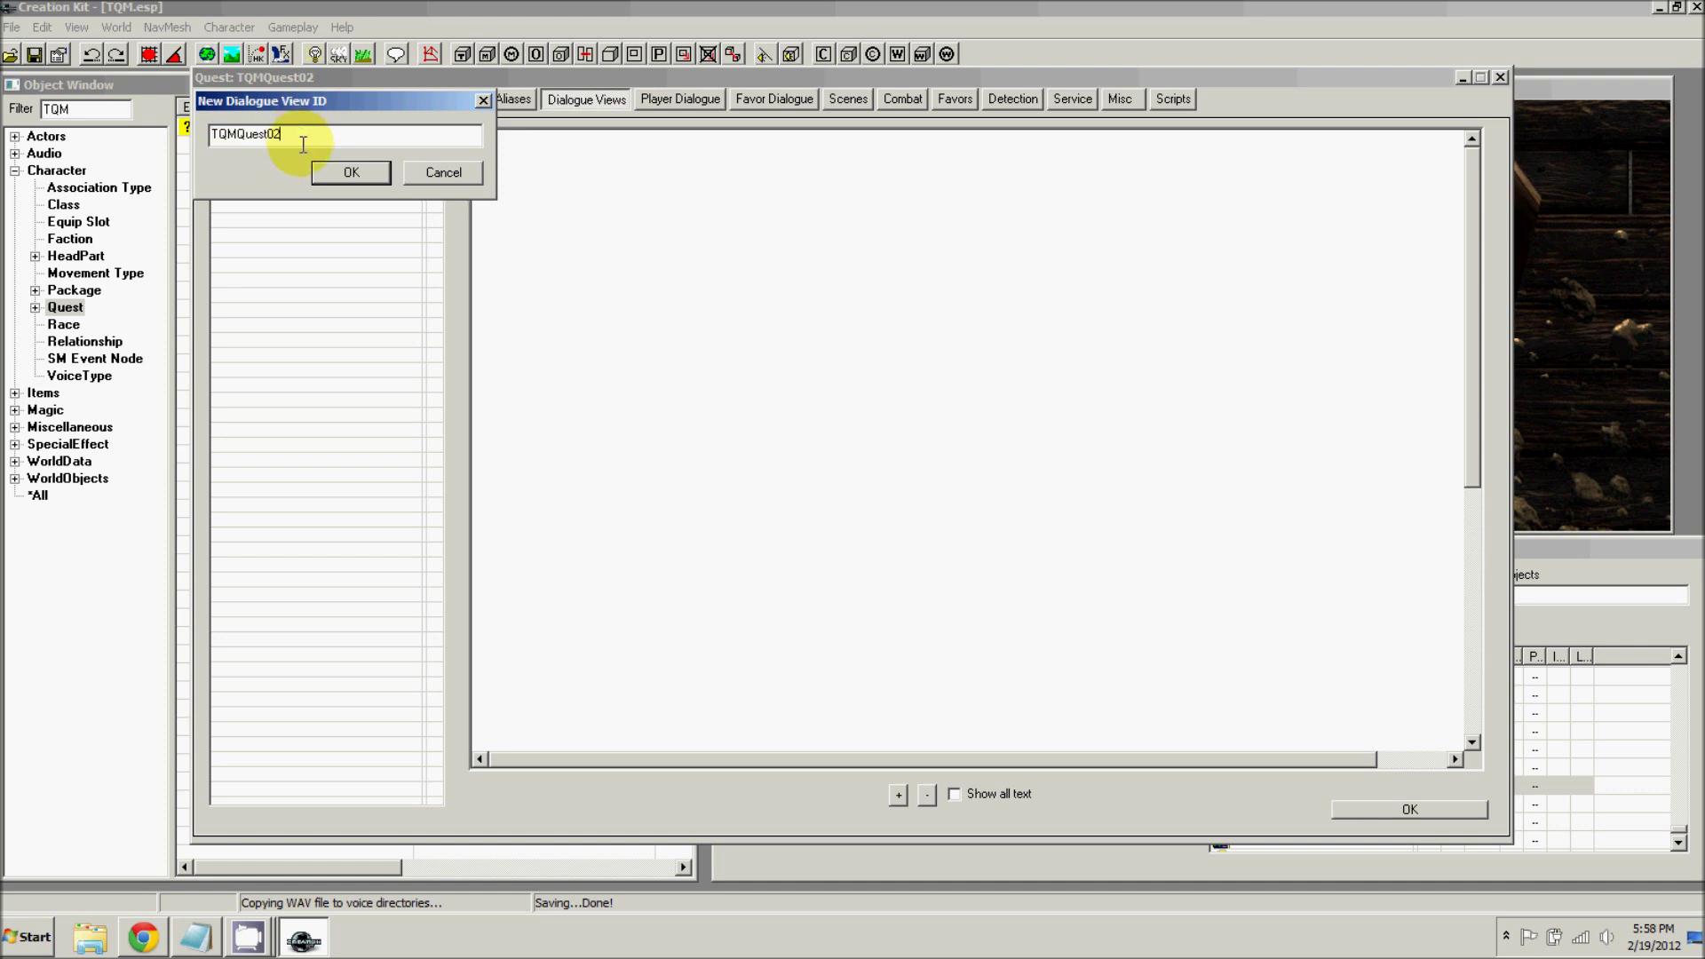
{"action": "type", "text": "DiaView"}
{"action": "left_click", "coordinate": [352, 174]}
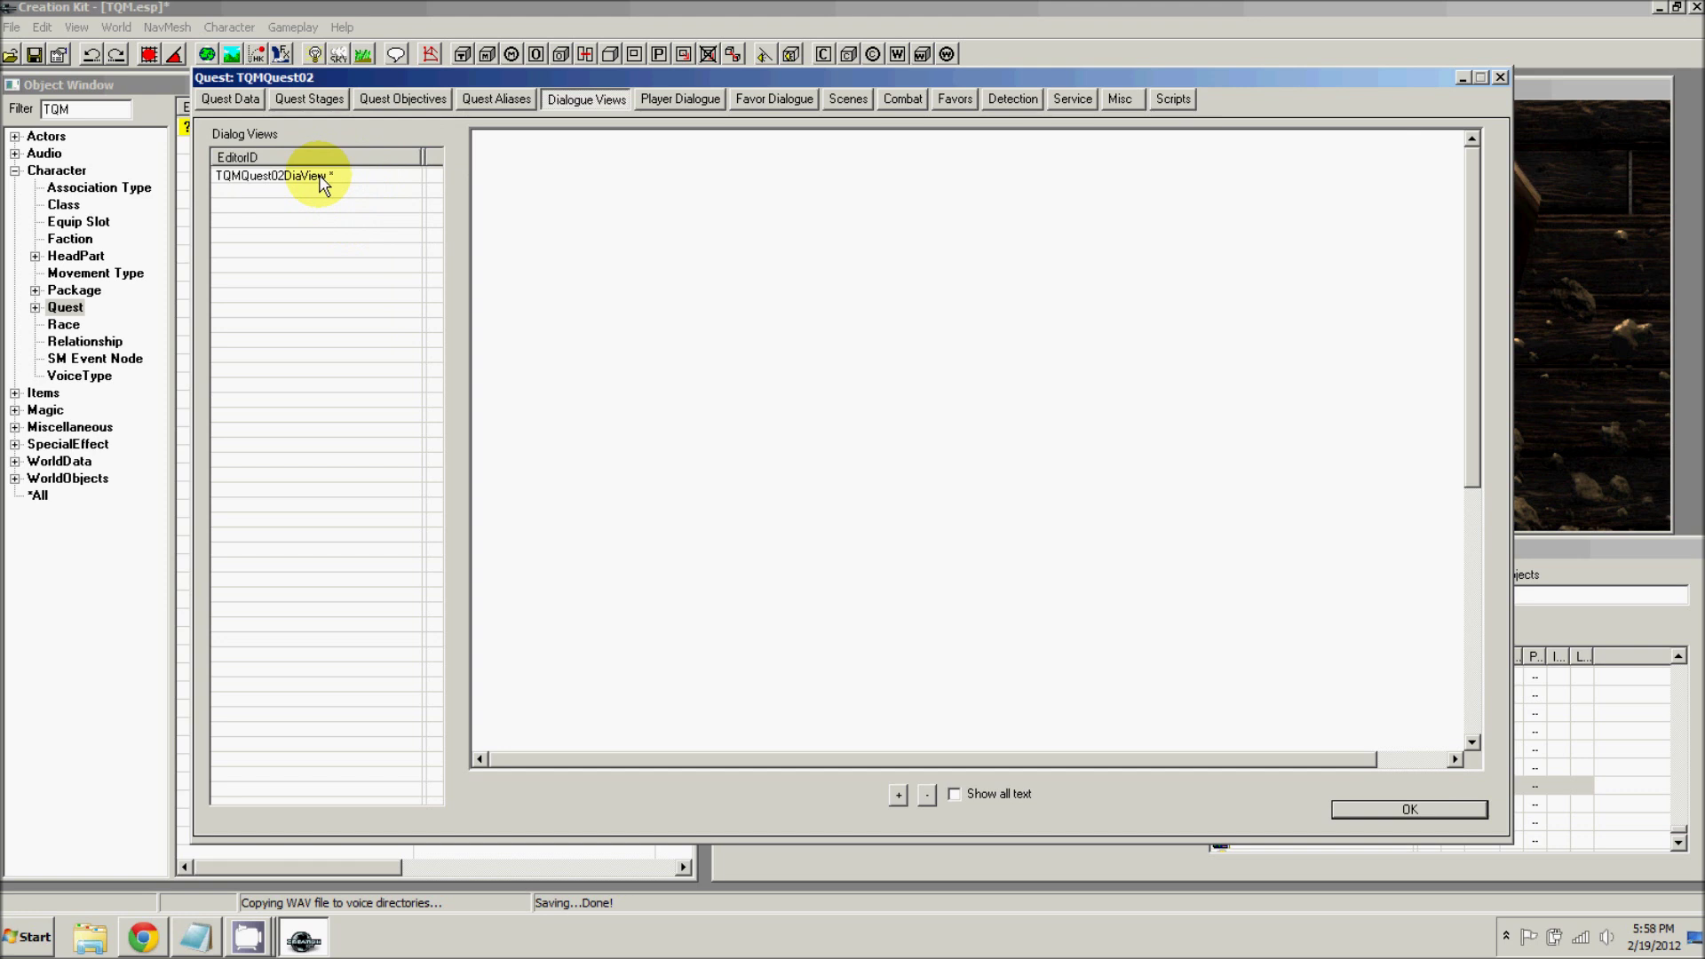
- Create the branch TQMQuest02BeggarBranch in the new dialogue view, with the starting topic TQMQuest02BeggarBranchTopic
{"action": "left_click", "coordinate": [323, 178]}
{"action": "right_click", "coordinate": [642, 195]}
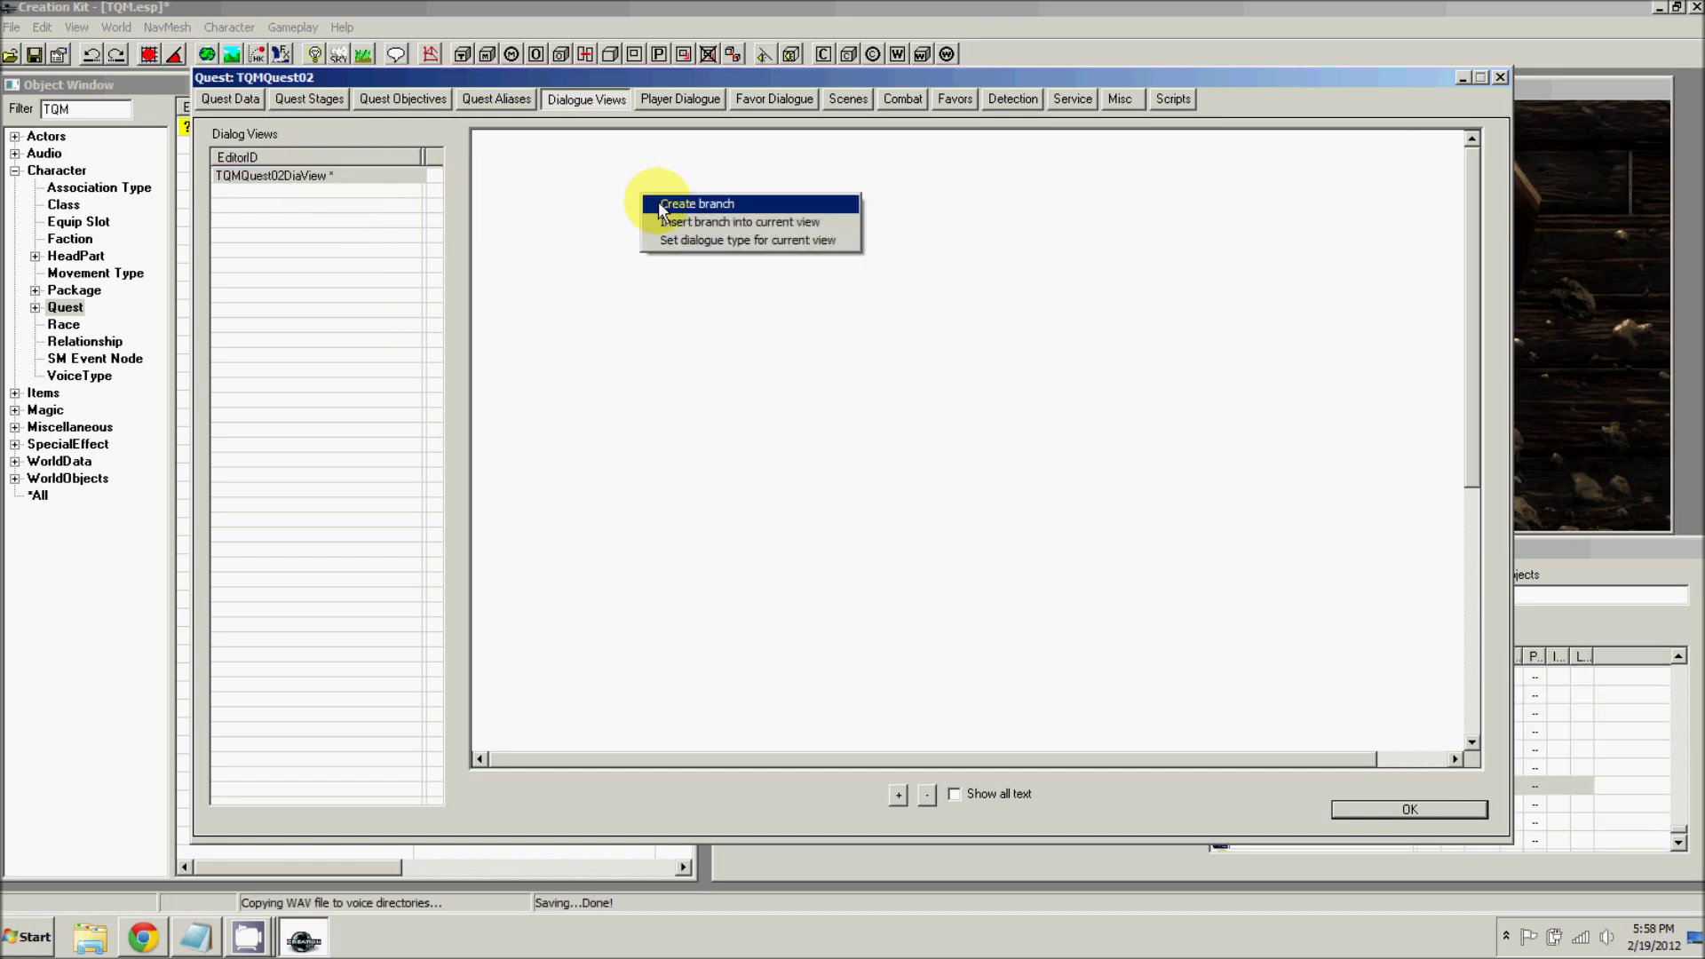
{"action": "left_click", "coordinate": [650, 207]}
{"action": "left_click", "coordinate": [293, 135]}
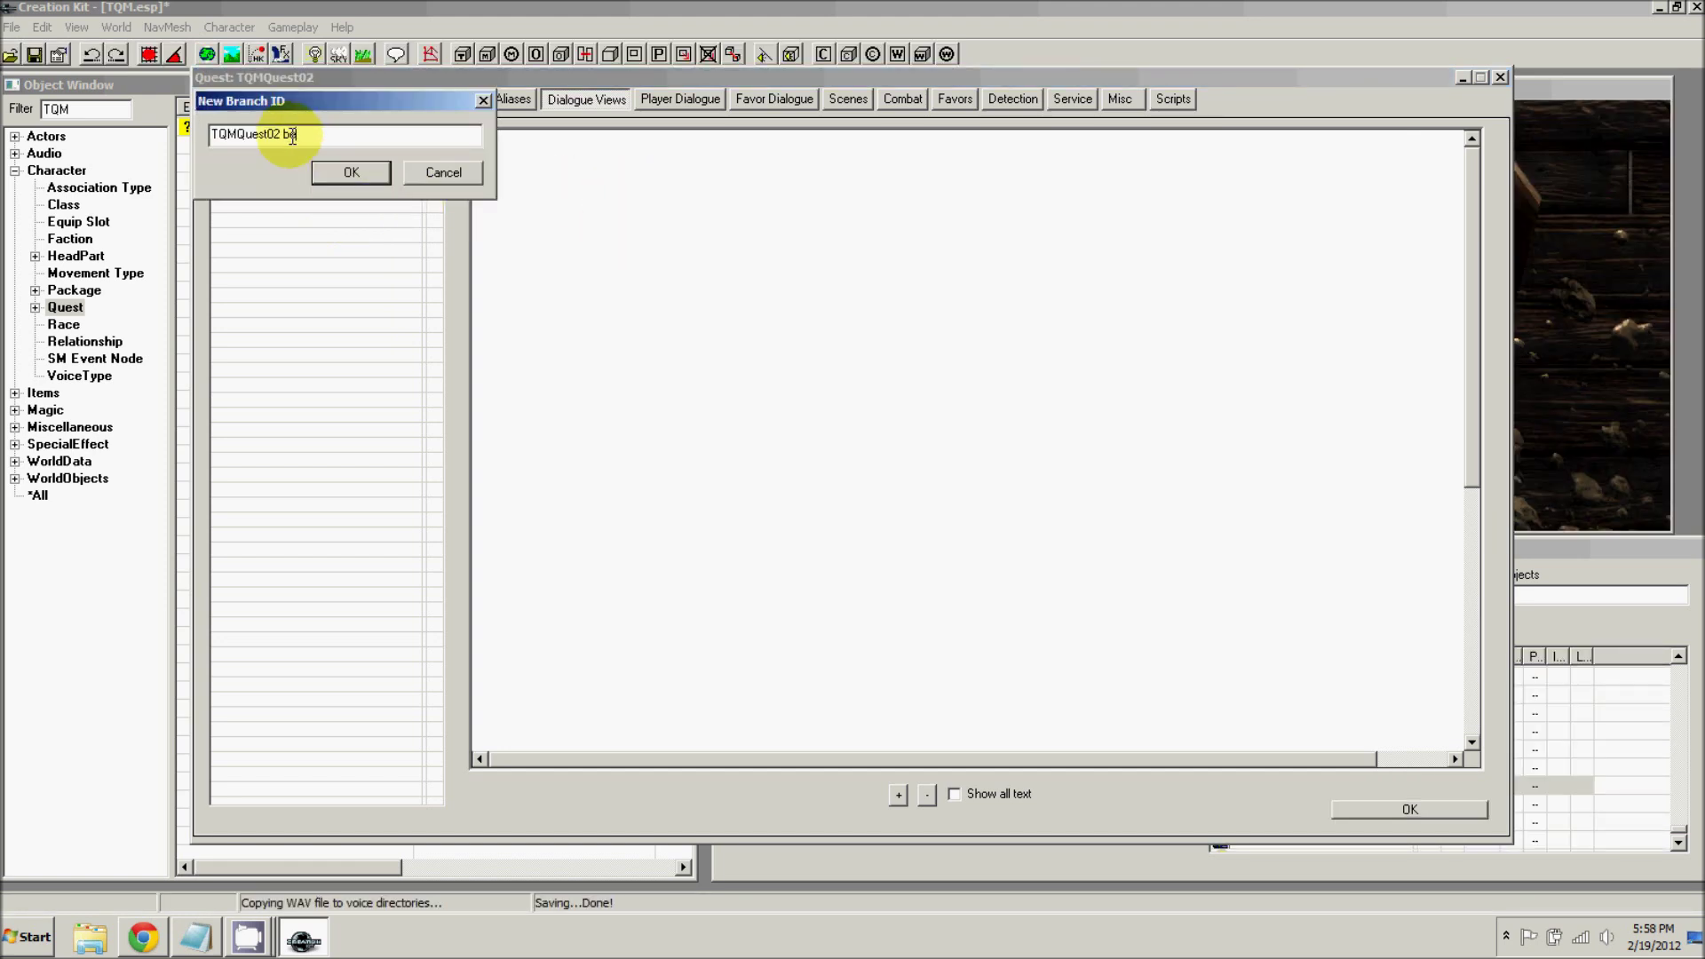
{"action": "type", "text": "BeggarBranch"}
{"action": "key", "text": "Return"}
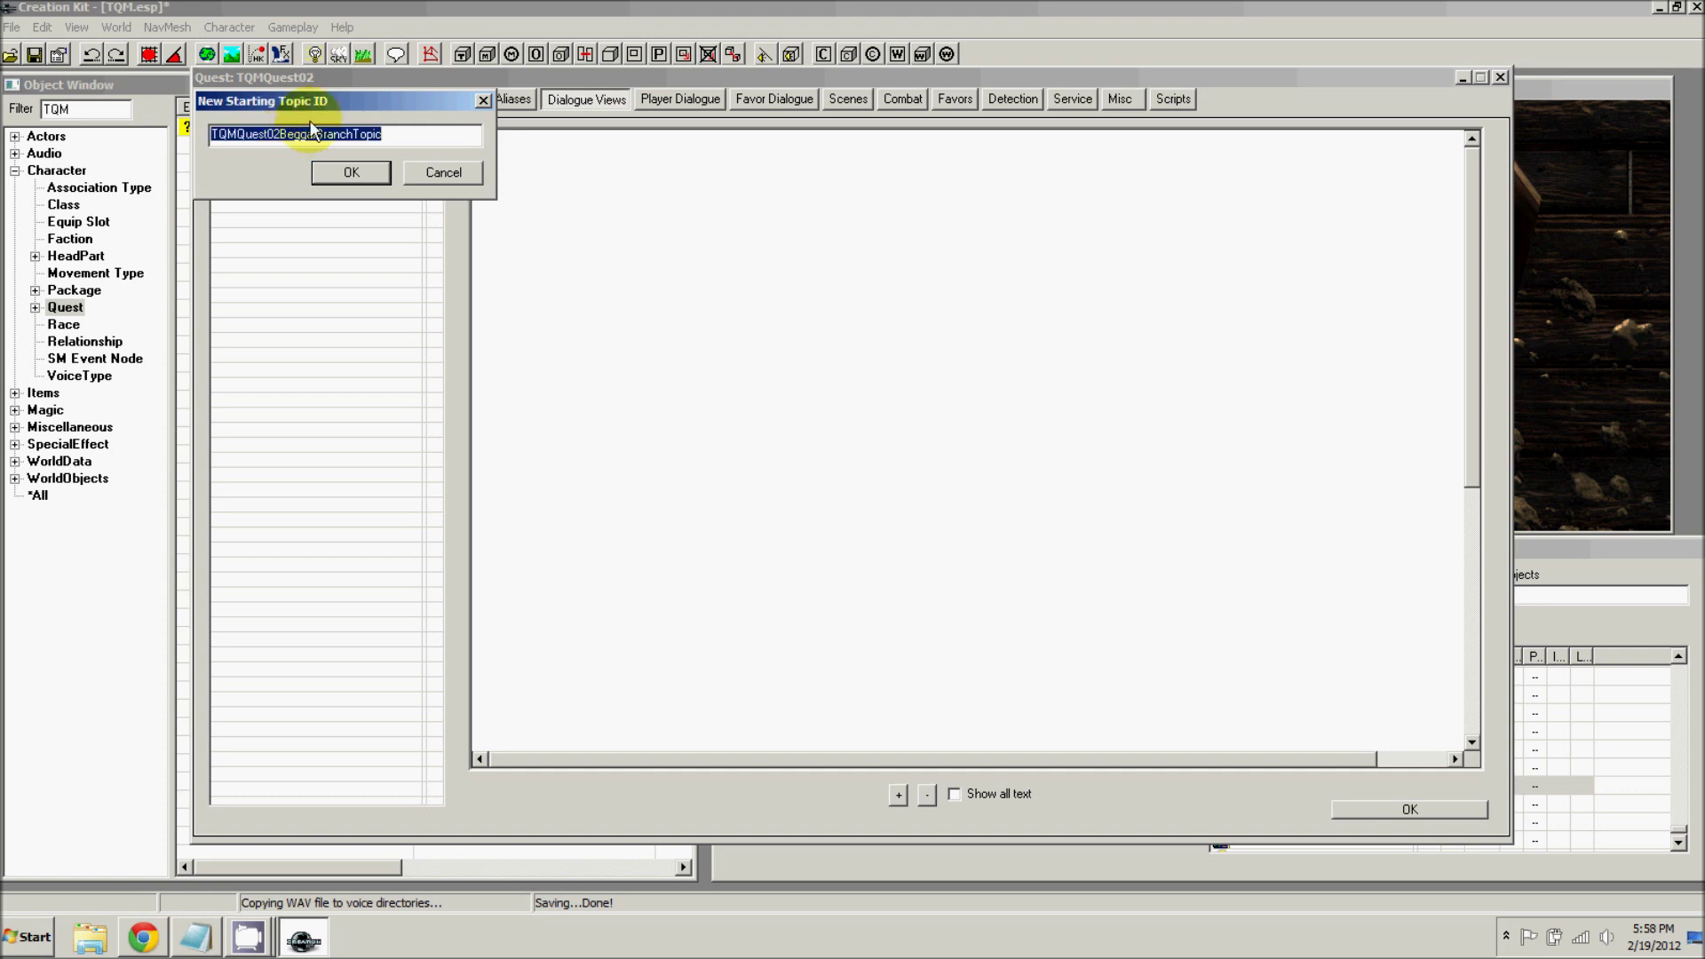
{"action": "left_click_drag", "start_coordinate": [364, 101], "coordinate": [529, 109]}
{"action": "left_click", "coordinate": [528, 180]}
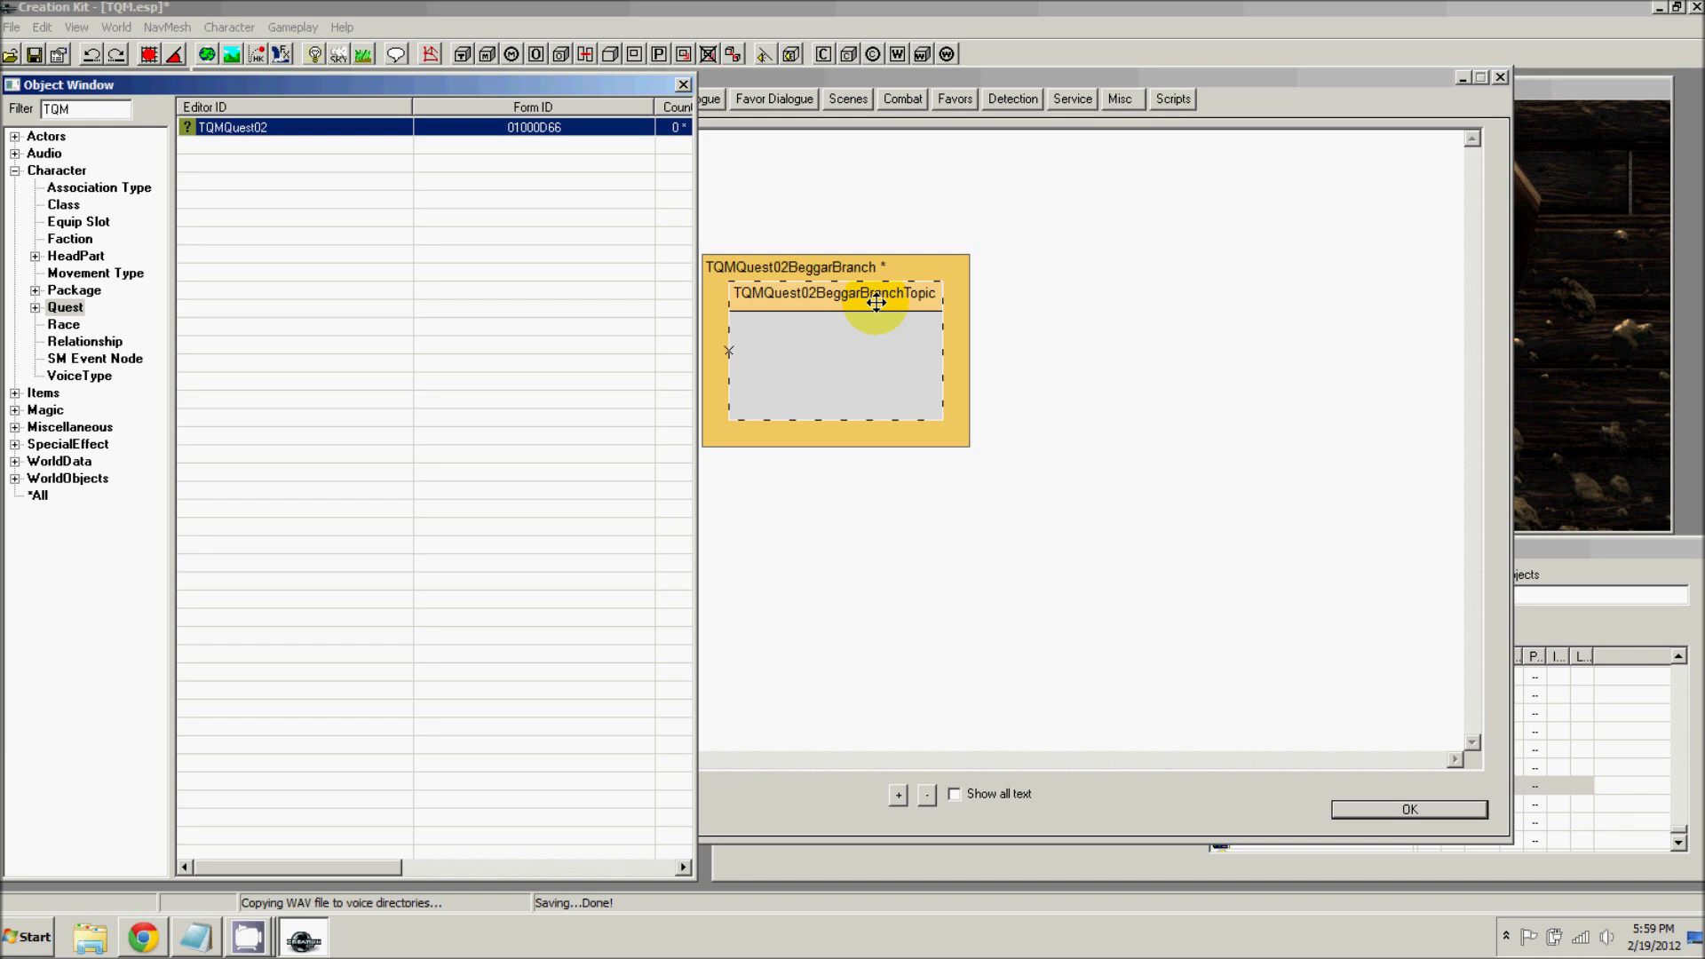
- Add a new info to the beggar branch's starting topic with the response text "Can you spare some coin?"
{"action": "double_click", "coordinate": [877, 302]}
{"action": "right_click", "coordinate": [552, 228]}
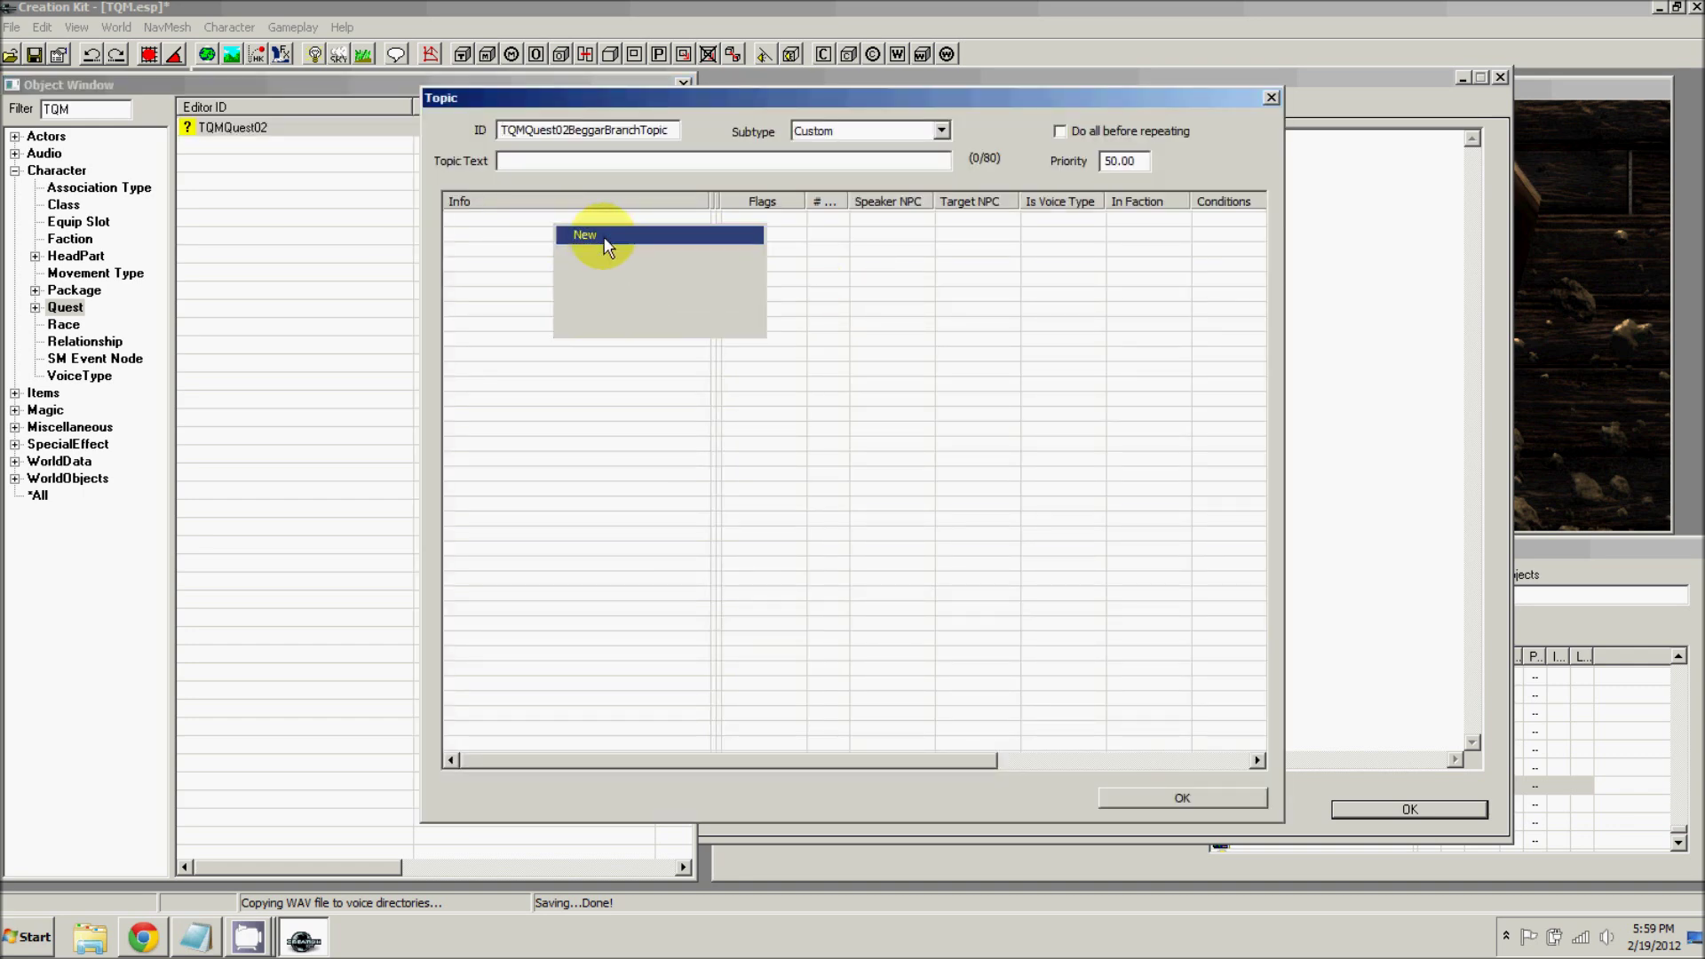
{"action": "left_click", "coordinate": [607, 245]}
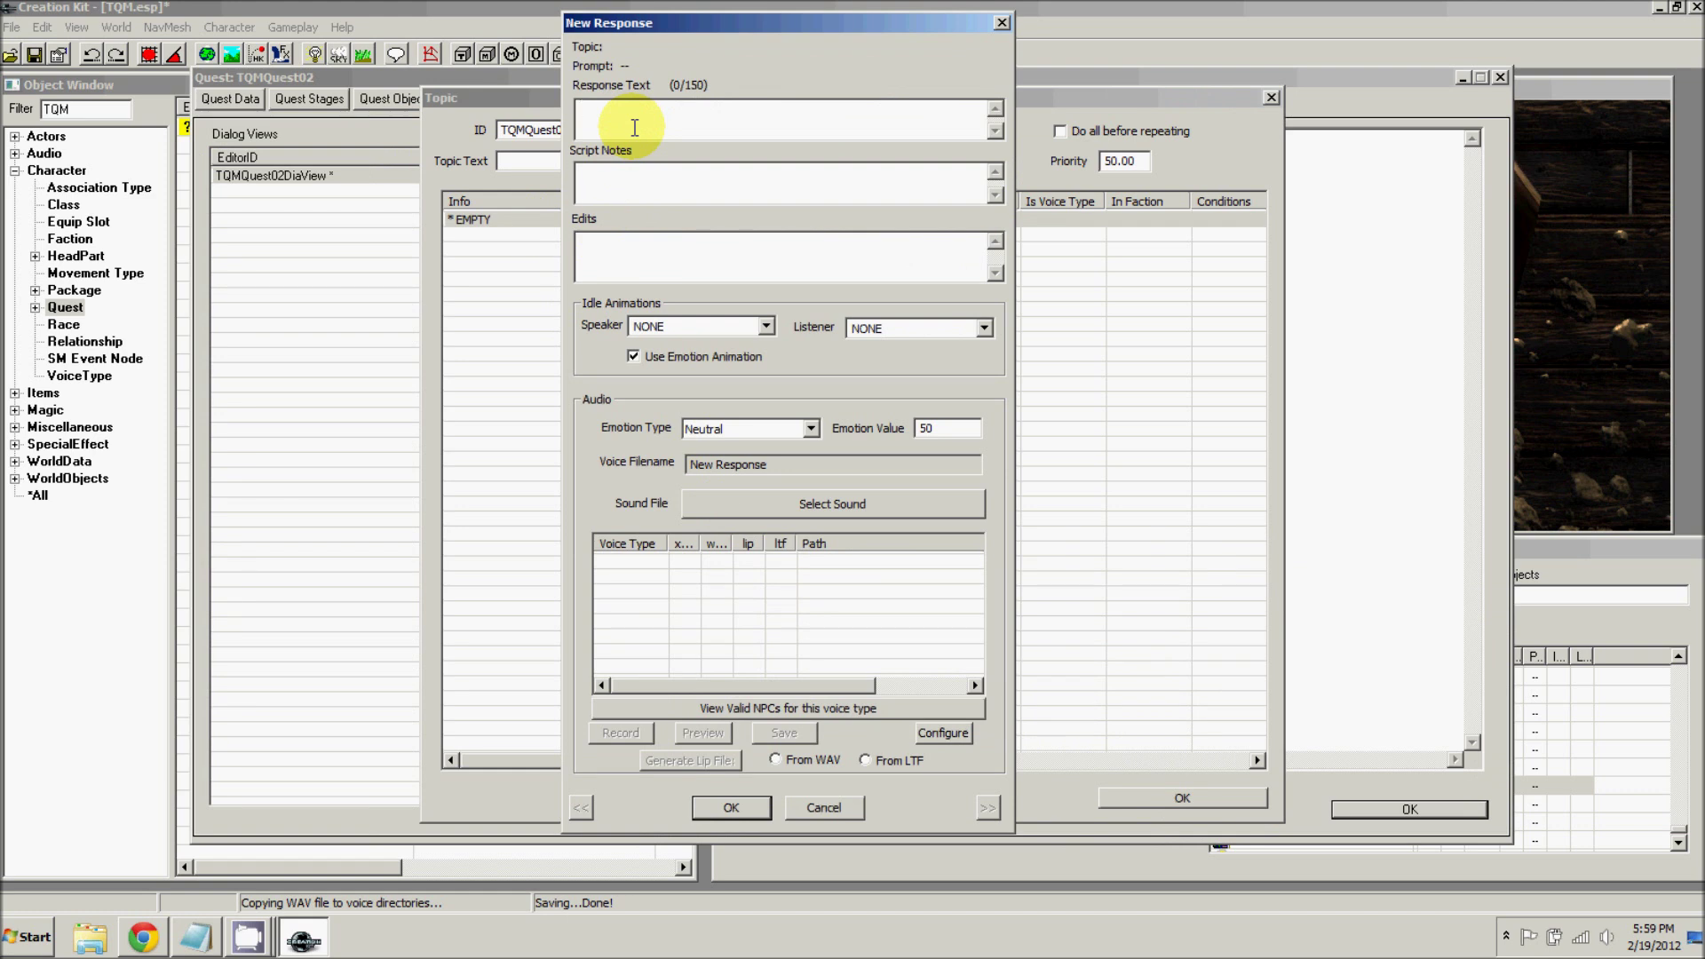
{"action": "type", "text": "Can you spare some coin?"}
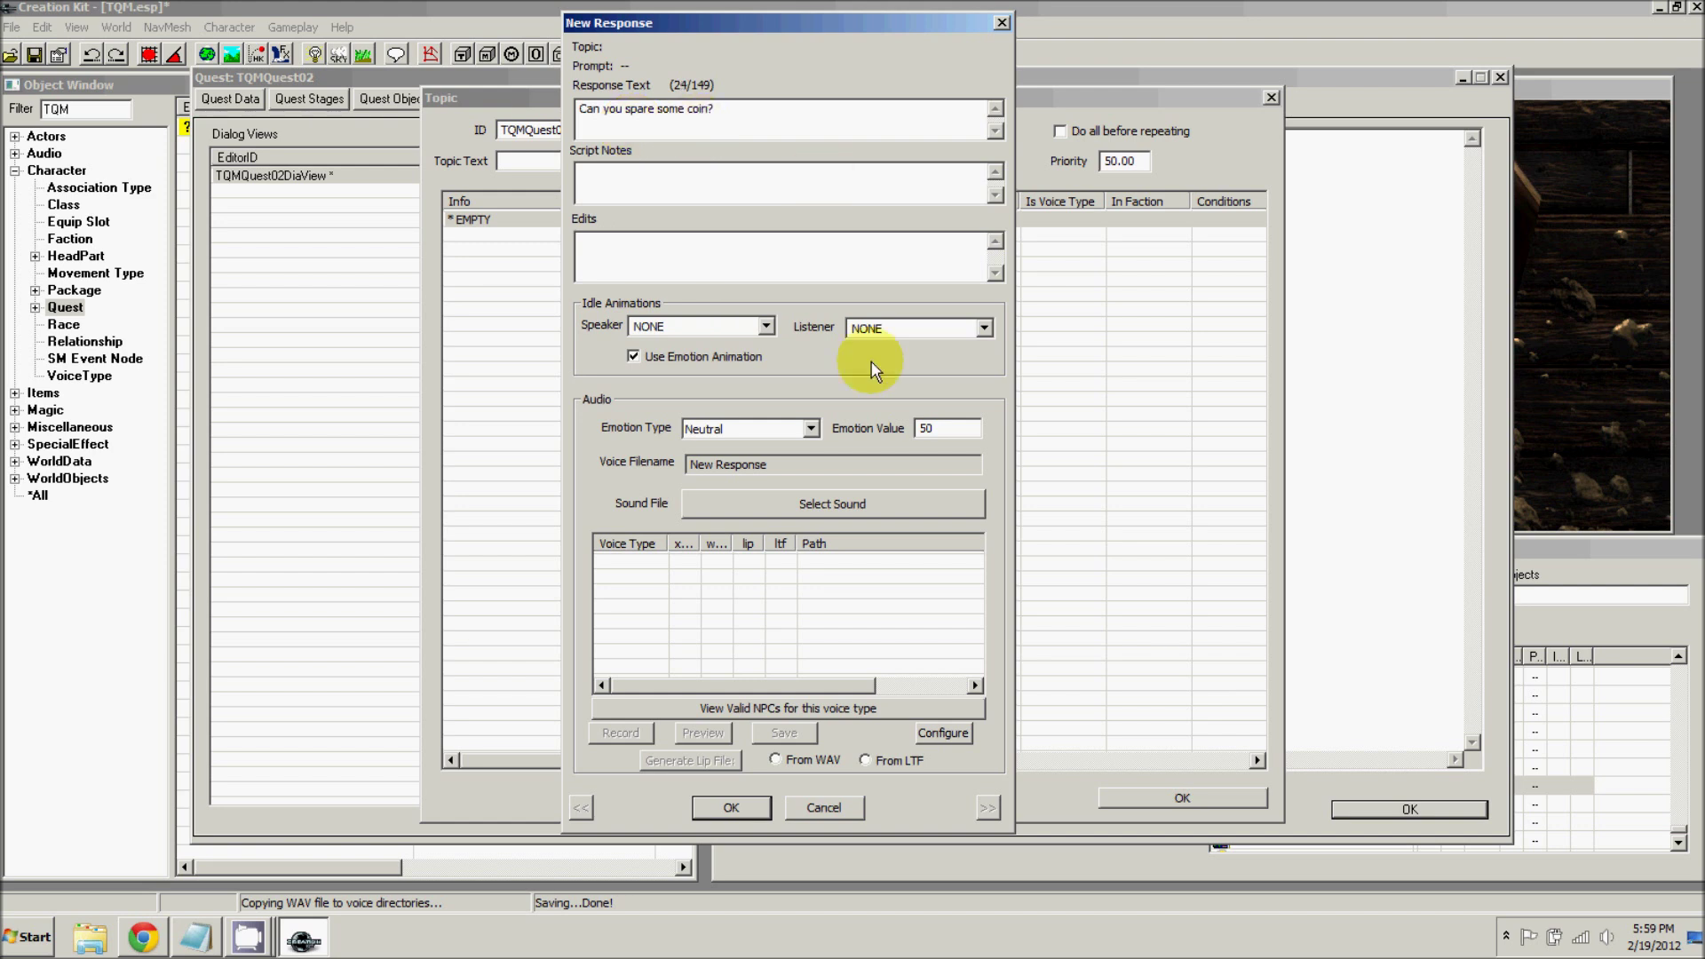
{"action": "left_click", "coordinate": [761, 810]}
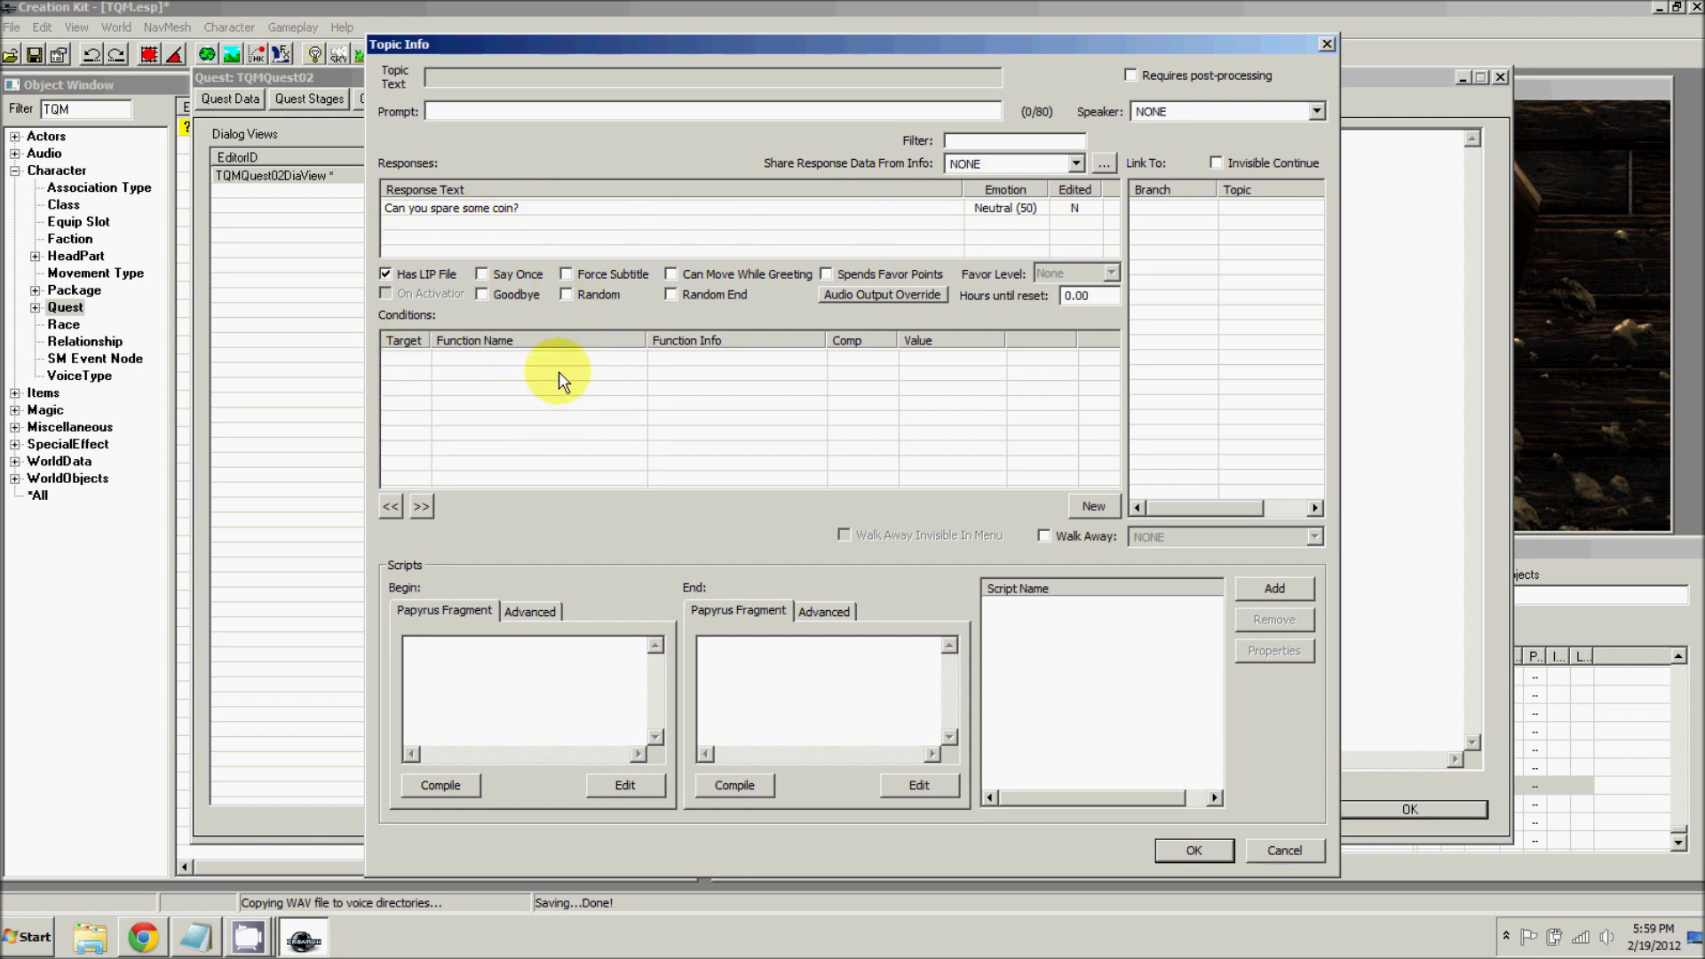
- Add a GetIsAliasRef condition for the Beggar alias with comparison == and value 1, and flag the info as Goodbye
{"action": "right_click", "coordinate": [522, 382]}
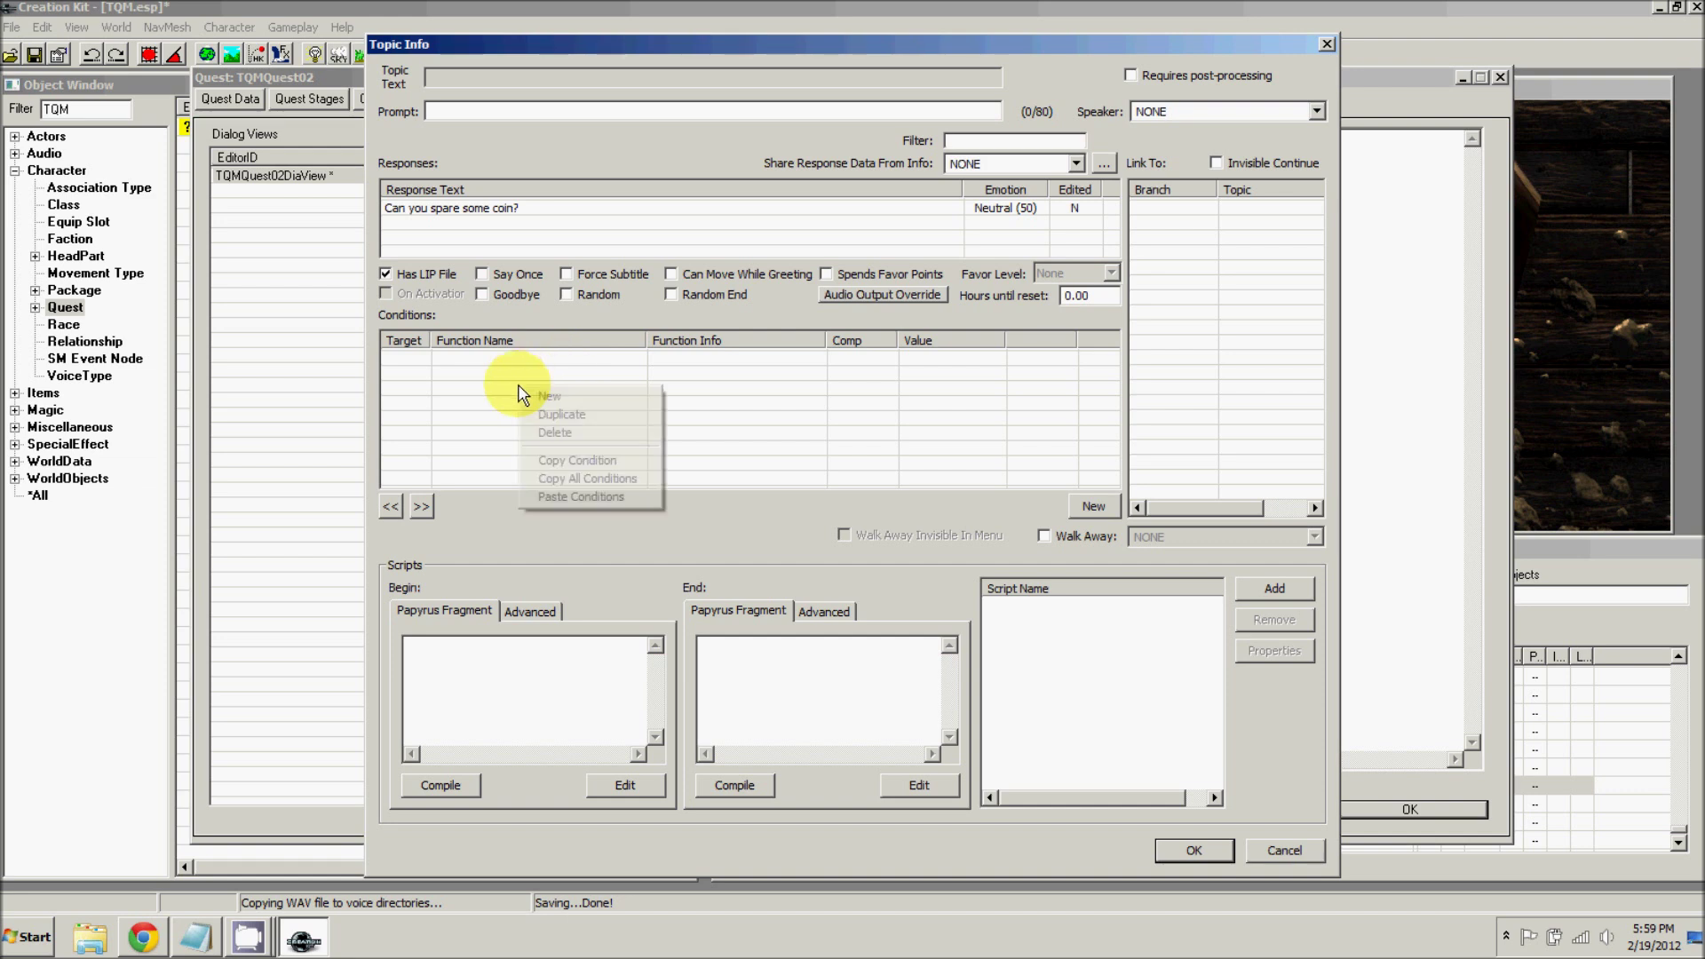
{"action": "left_click", "coordinate": [553, 396]}
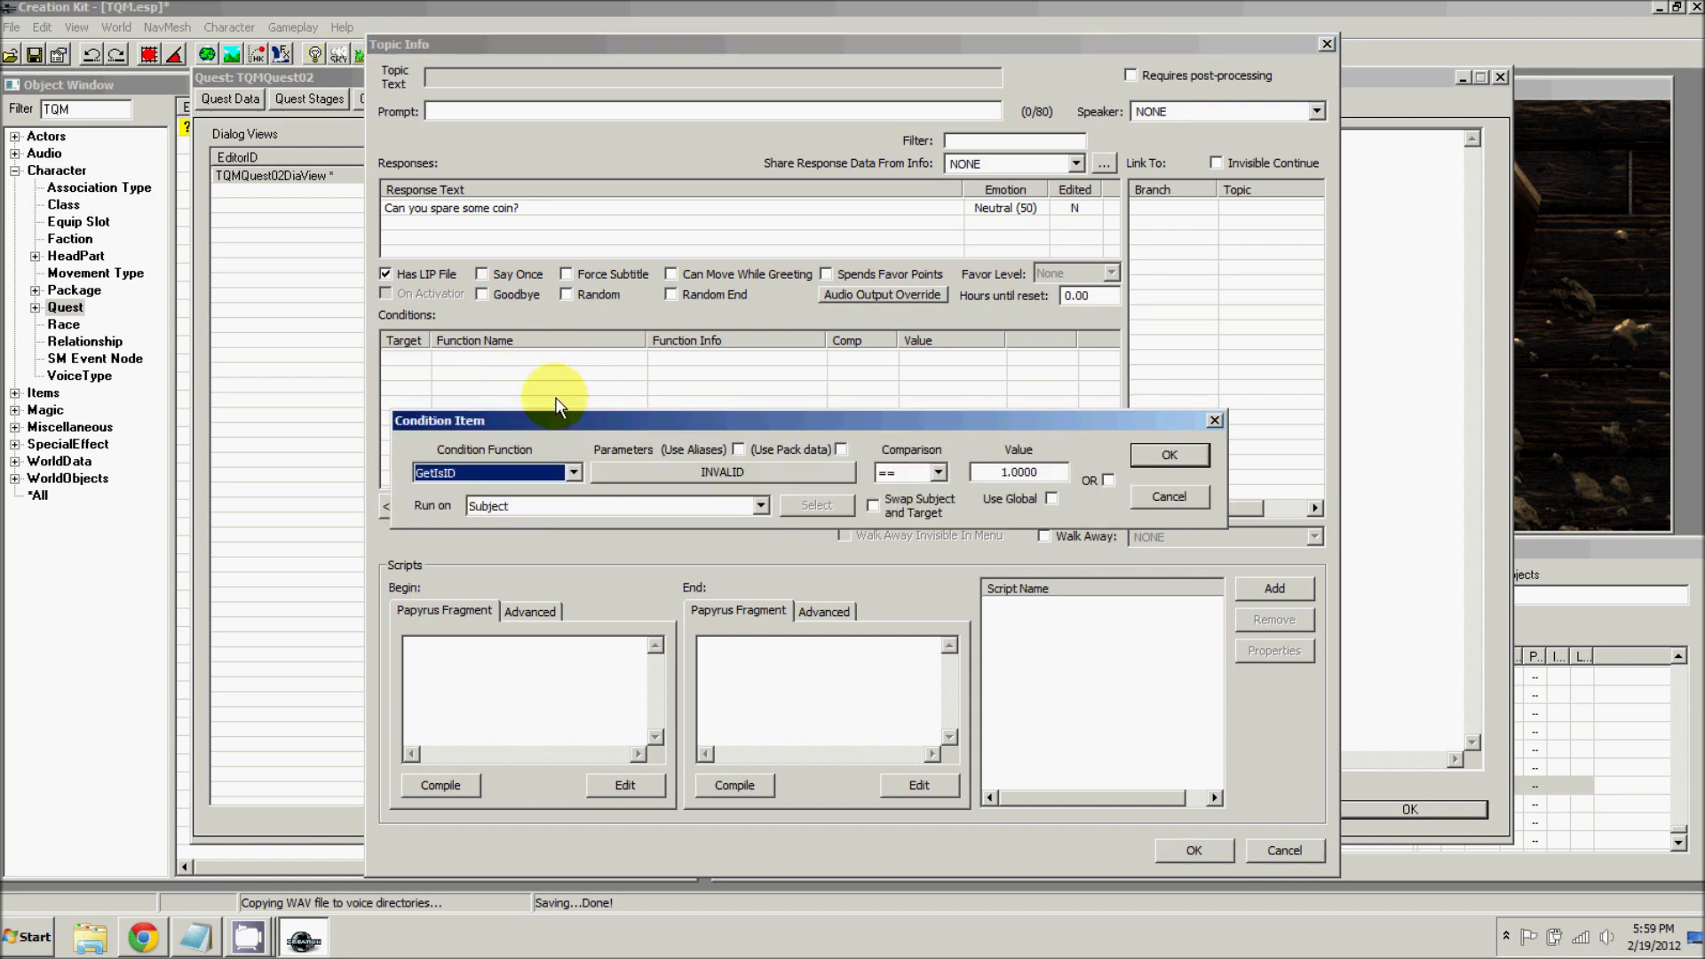
{"action": "type", "text": "getisa"}
{"action": "left_click_drag", "start_coordinate": [714, 432], "coordinate": [682, 379]}
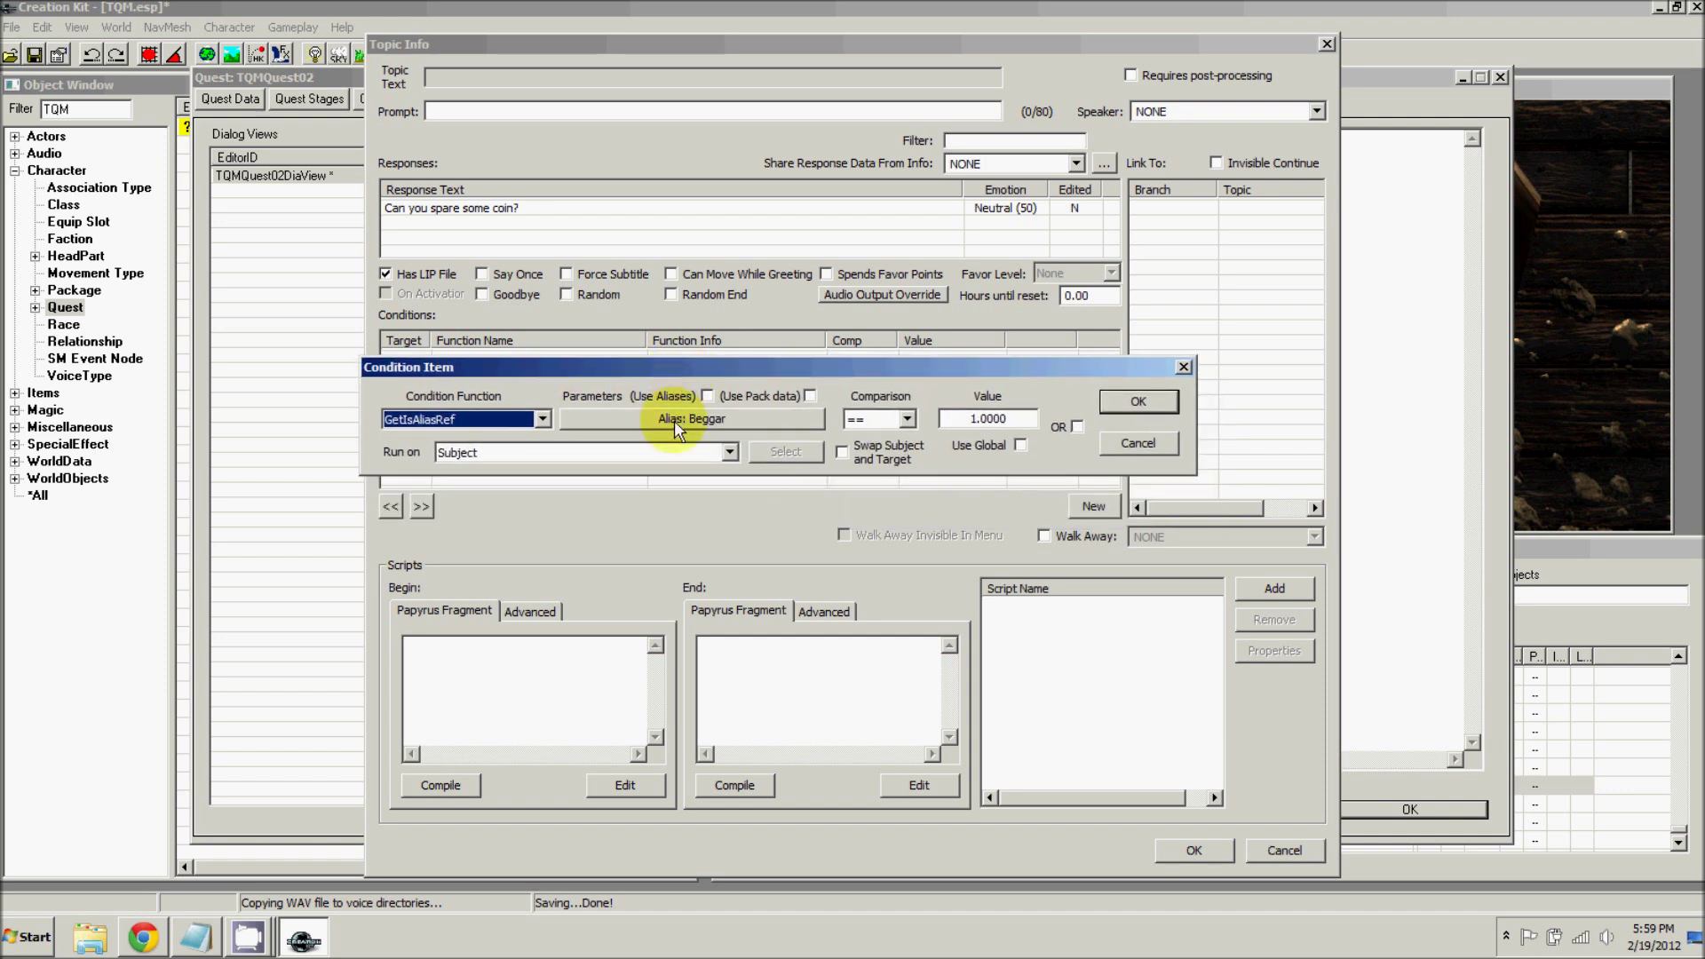
{"action": "left_click", "coordinate": [1128, 402]}
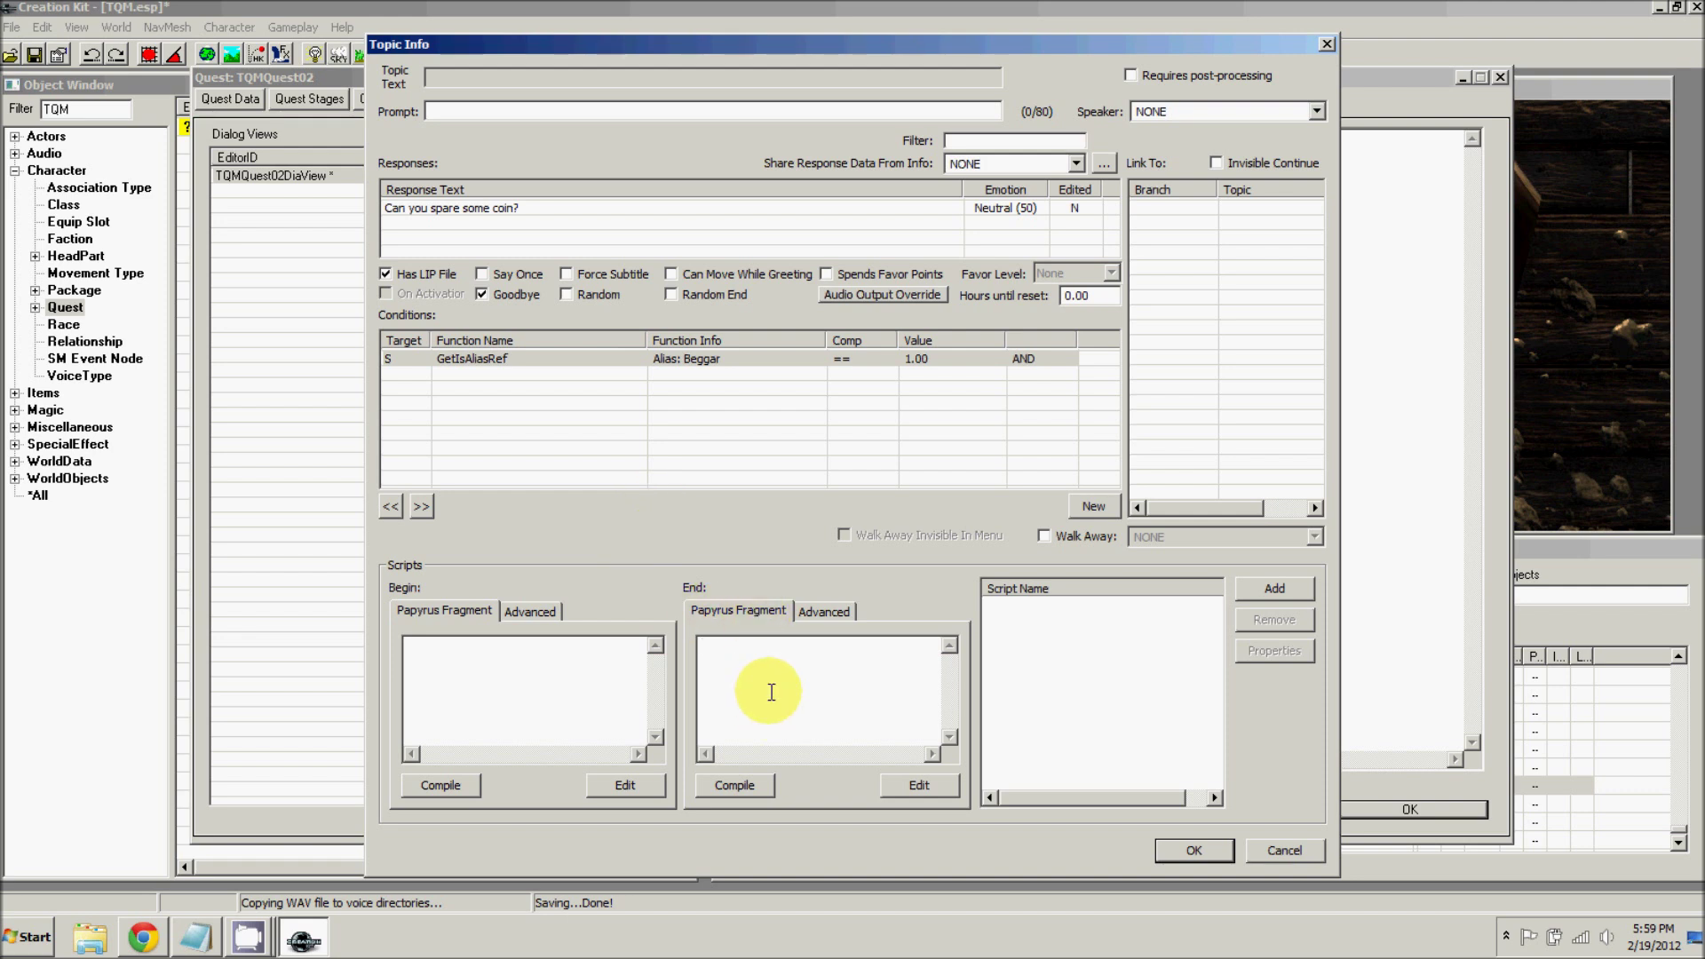
- Enter the End fragment GetOwningQuest().SetStage(10) and add a GetStage condition requiring quest TQMQuest02 to equal 0
{"action": "type", "text": "GetOwningQuest().SetStage(10)"}
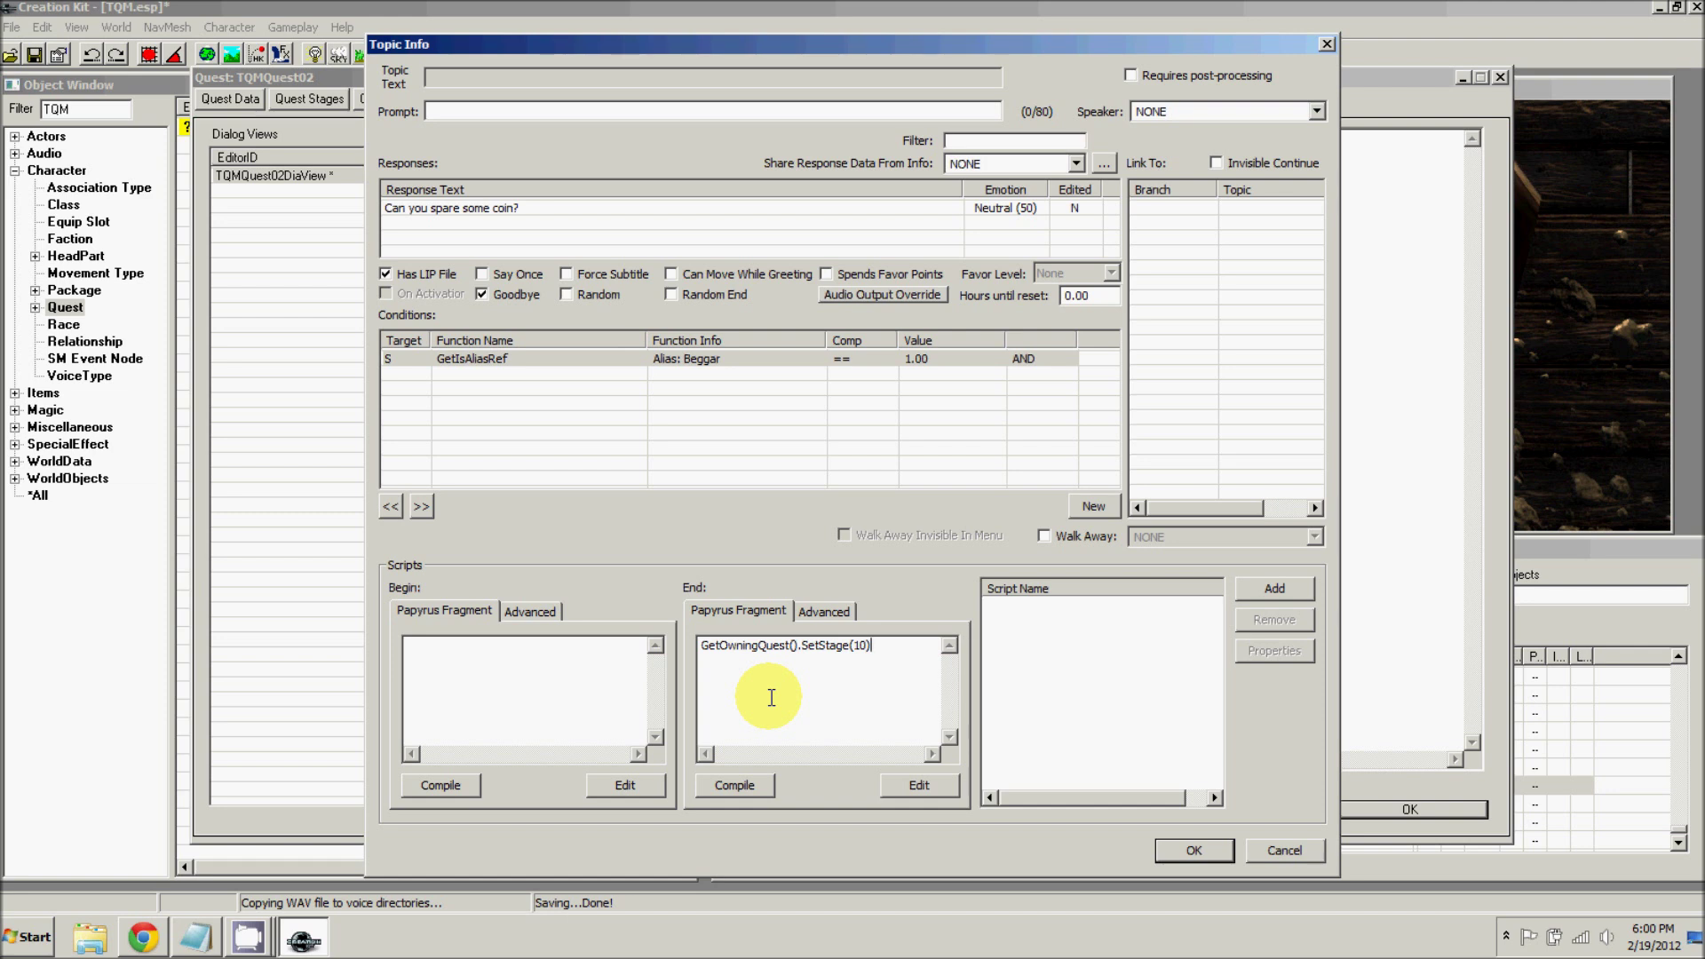
{"action": "right_click", "coordinate": [568, 405]}
{"action": "left_click", "coordinate": [589, 412]}
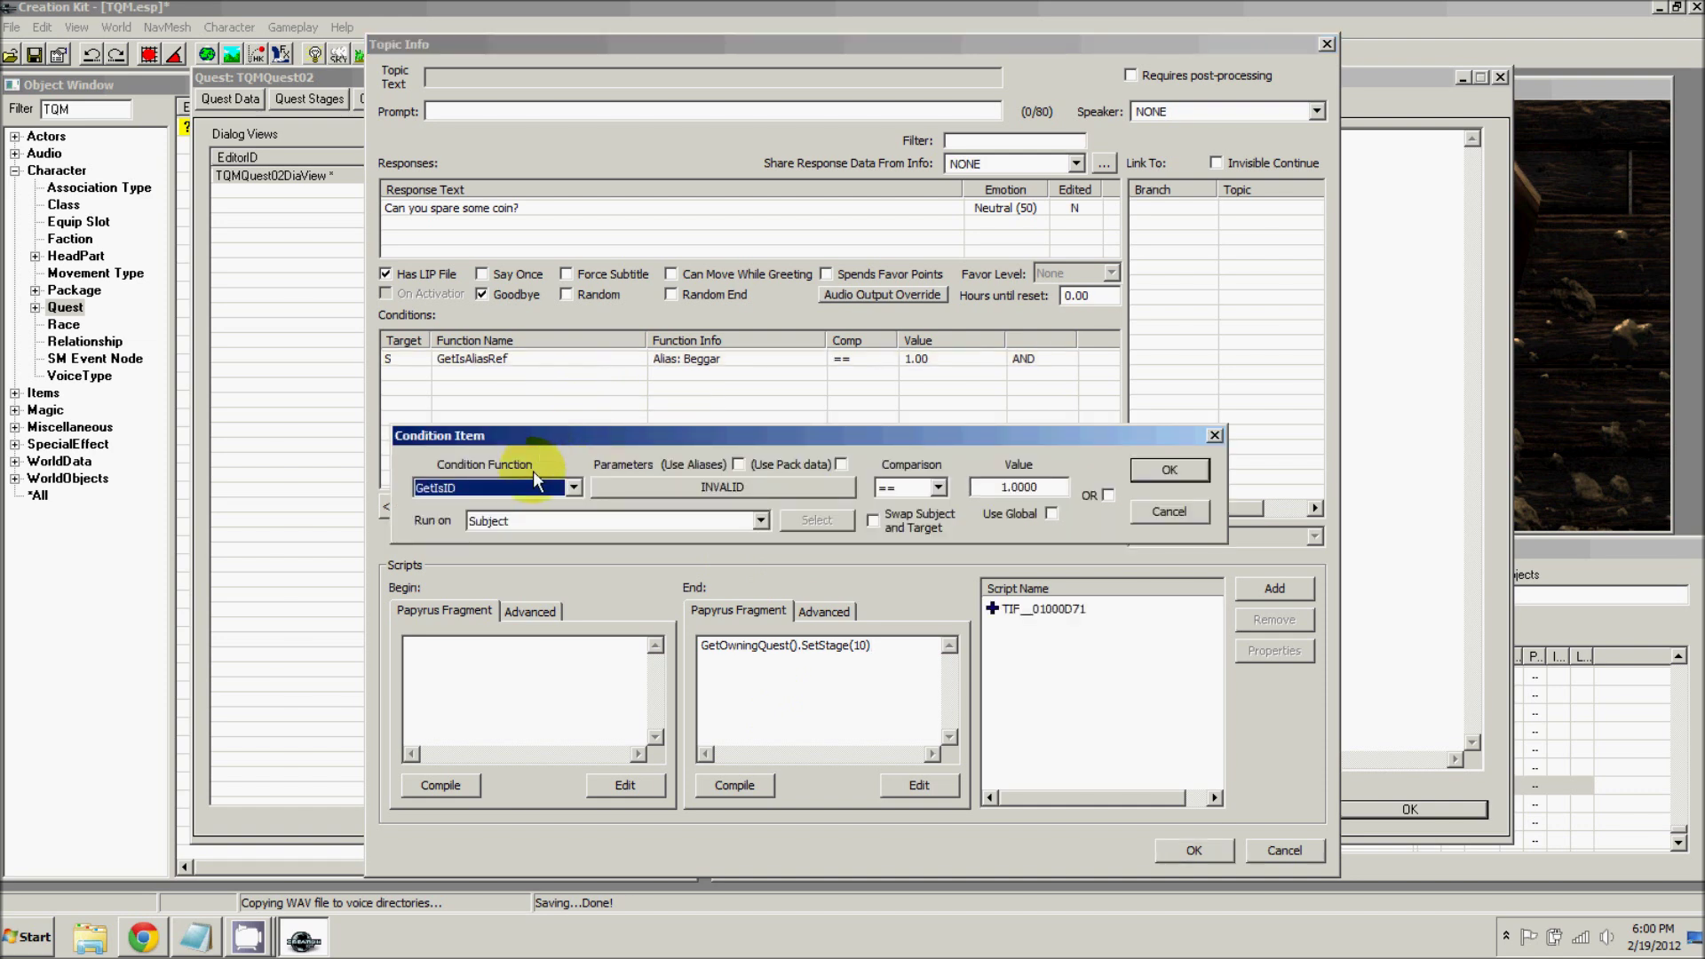
{"action": "type", "text": "GetStage"}
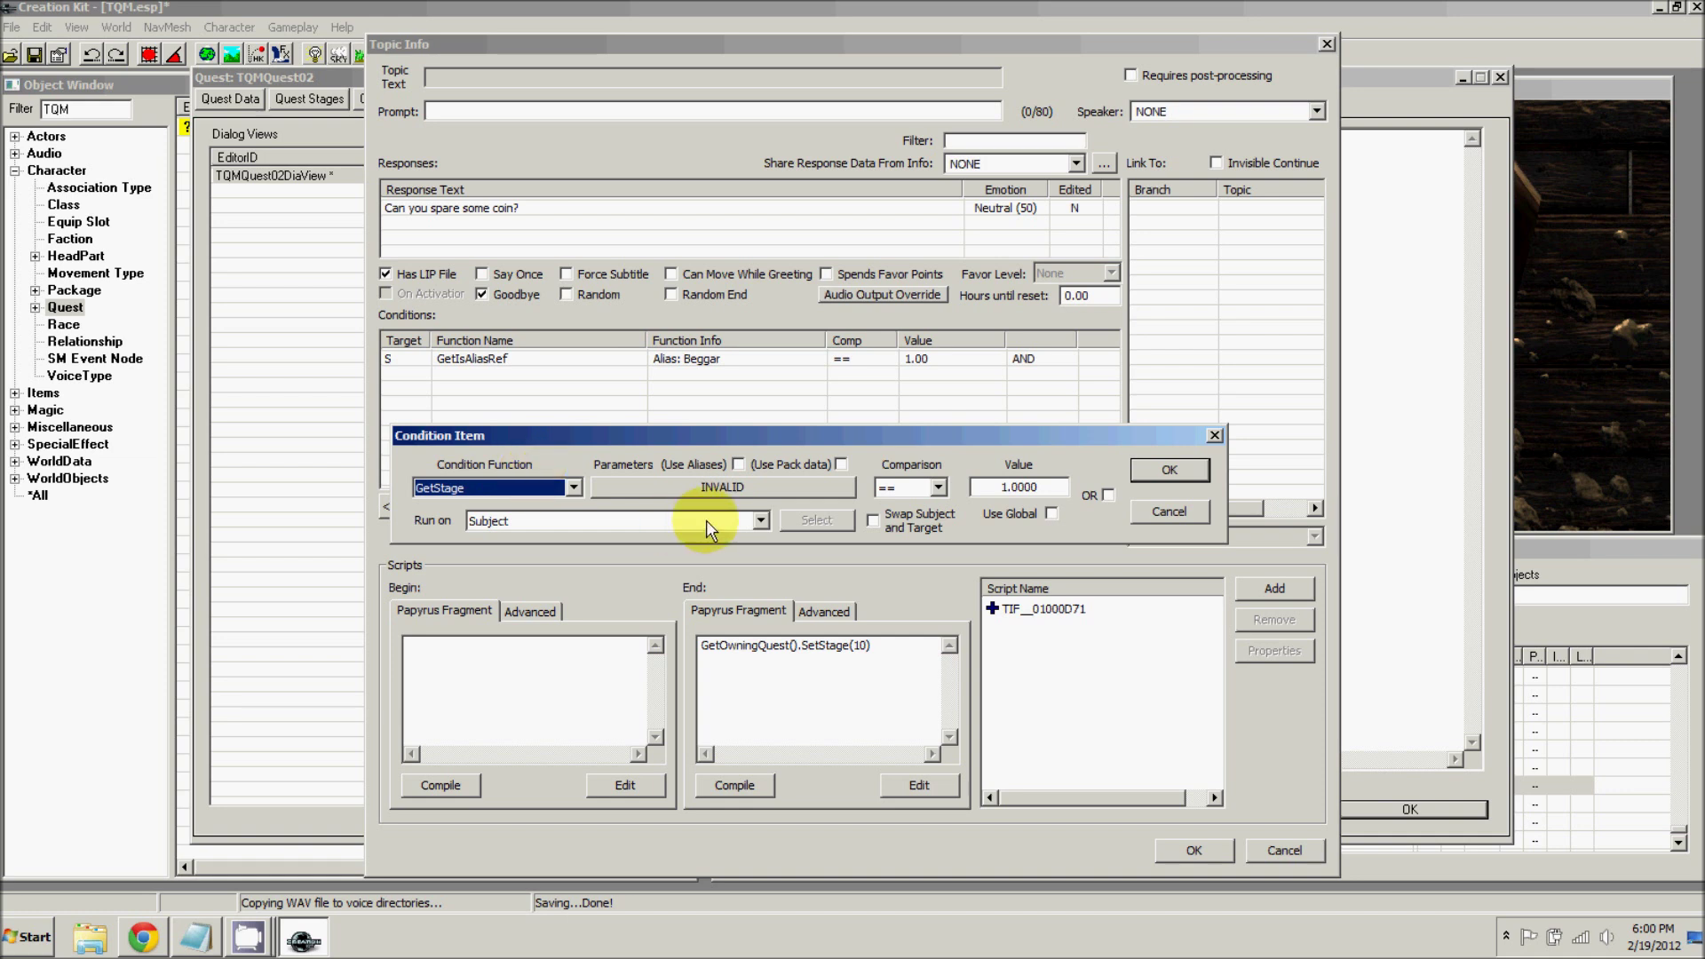
{"action": "left_click", "coordinate": [713, 491]}
{"action": "type", "text": "tqm"}
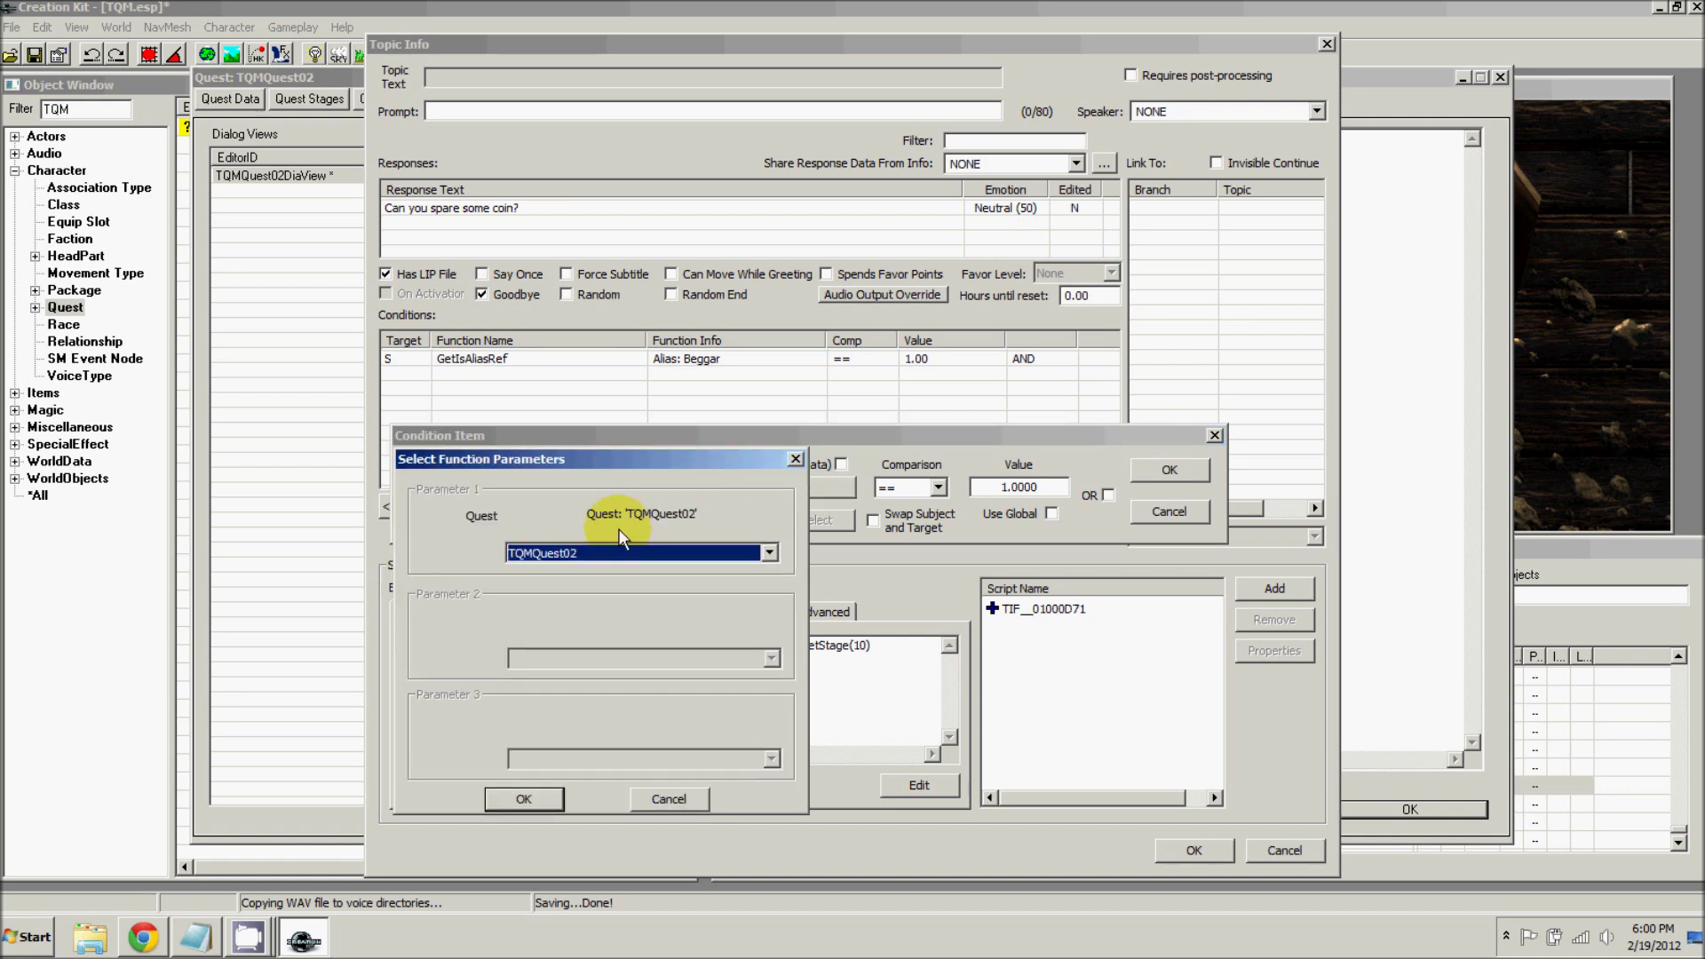
{"action": "left_click", "coordinate": [524, 799]}
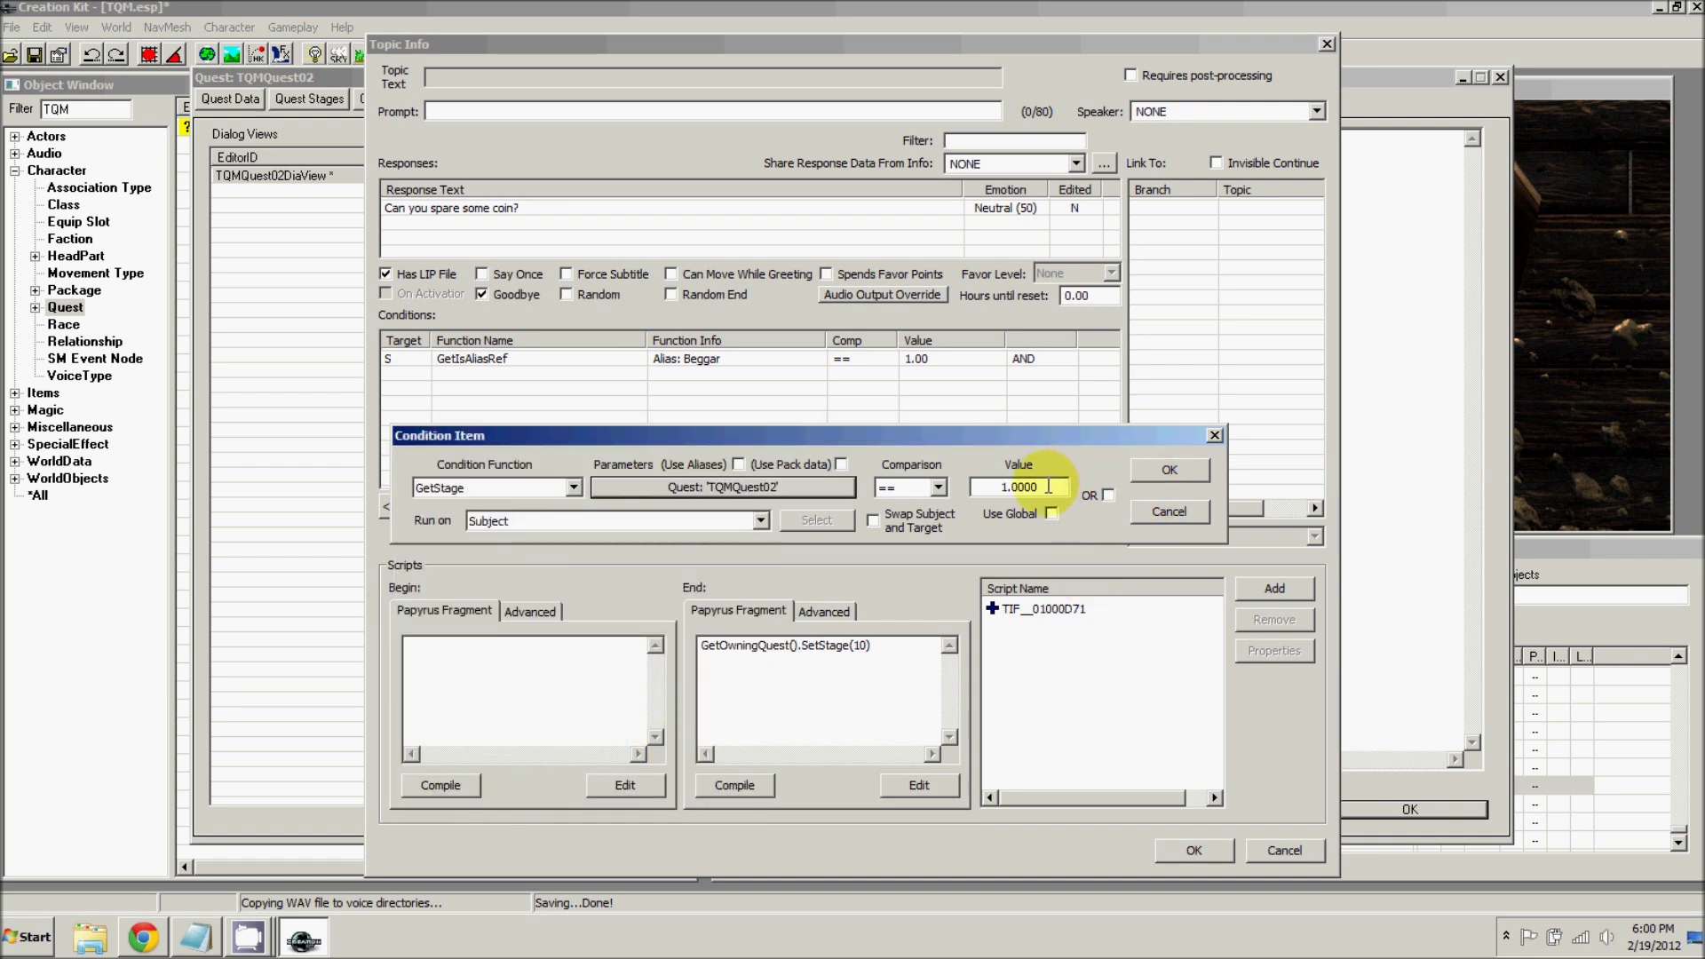
{"action": "left_click_drag", "start_coordinate": [1049, 487], "coordinate": [951, 480]}
{"action": "type", "text": "0"}
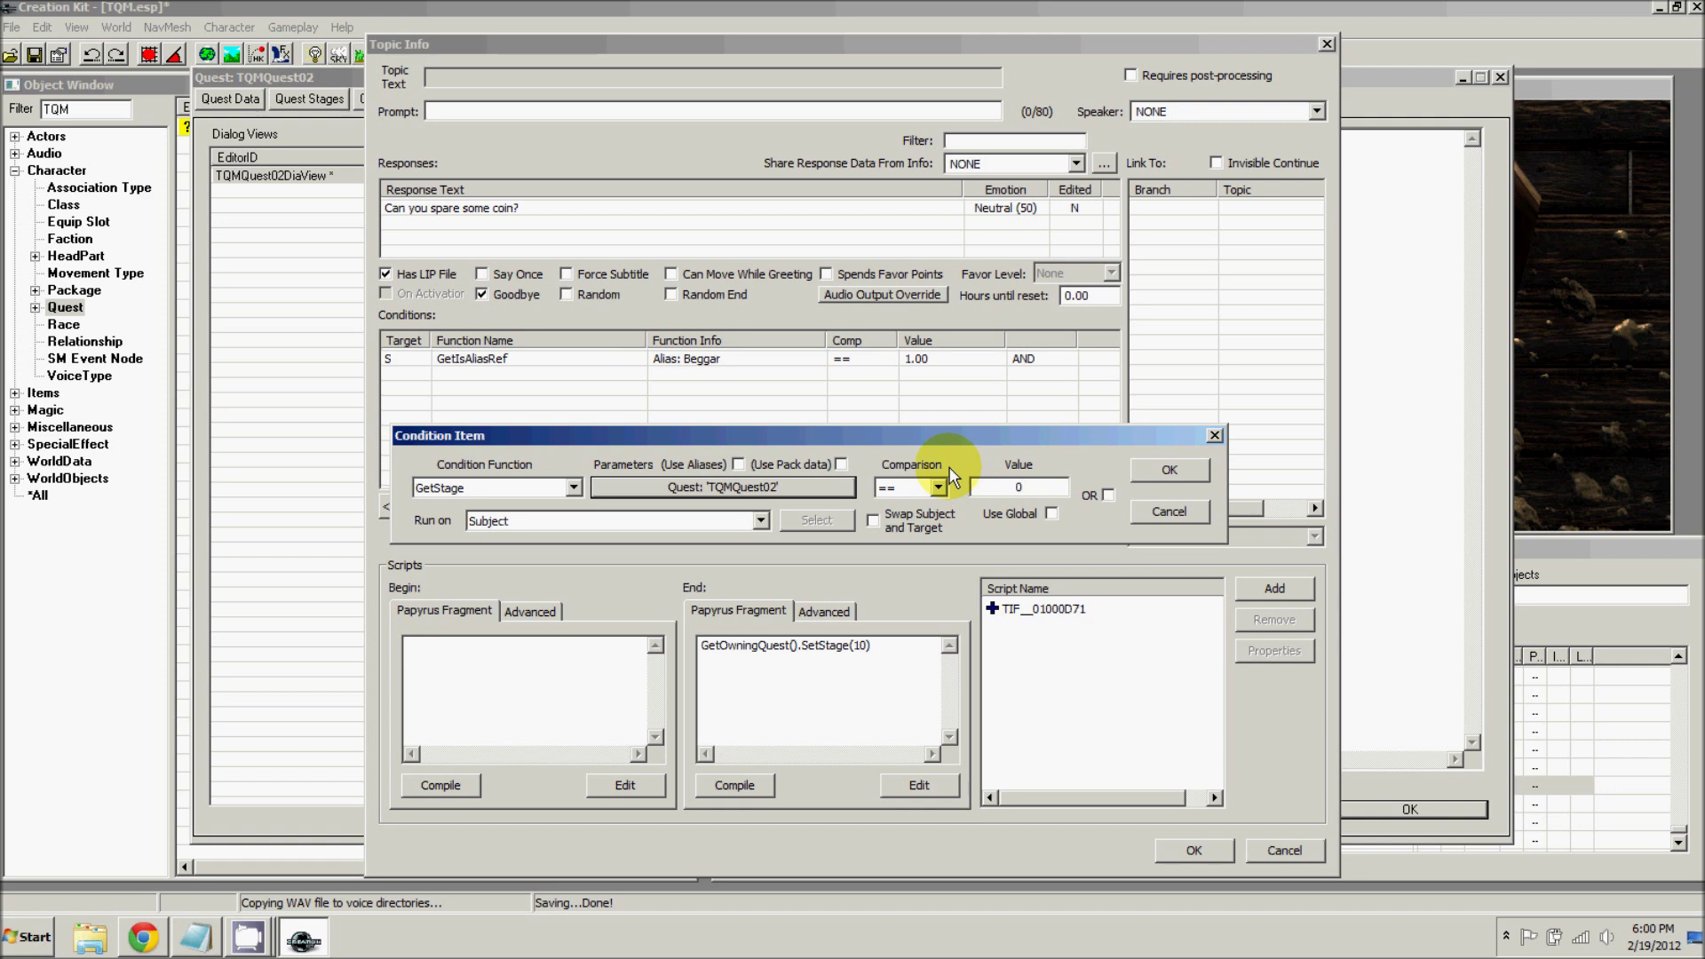
{"action": "left_click", "coordinate": [1146, 465]}
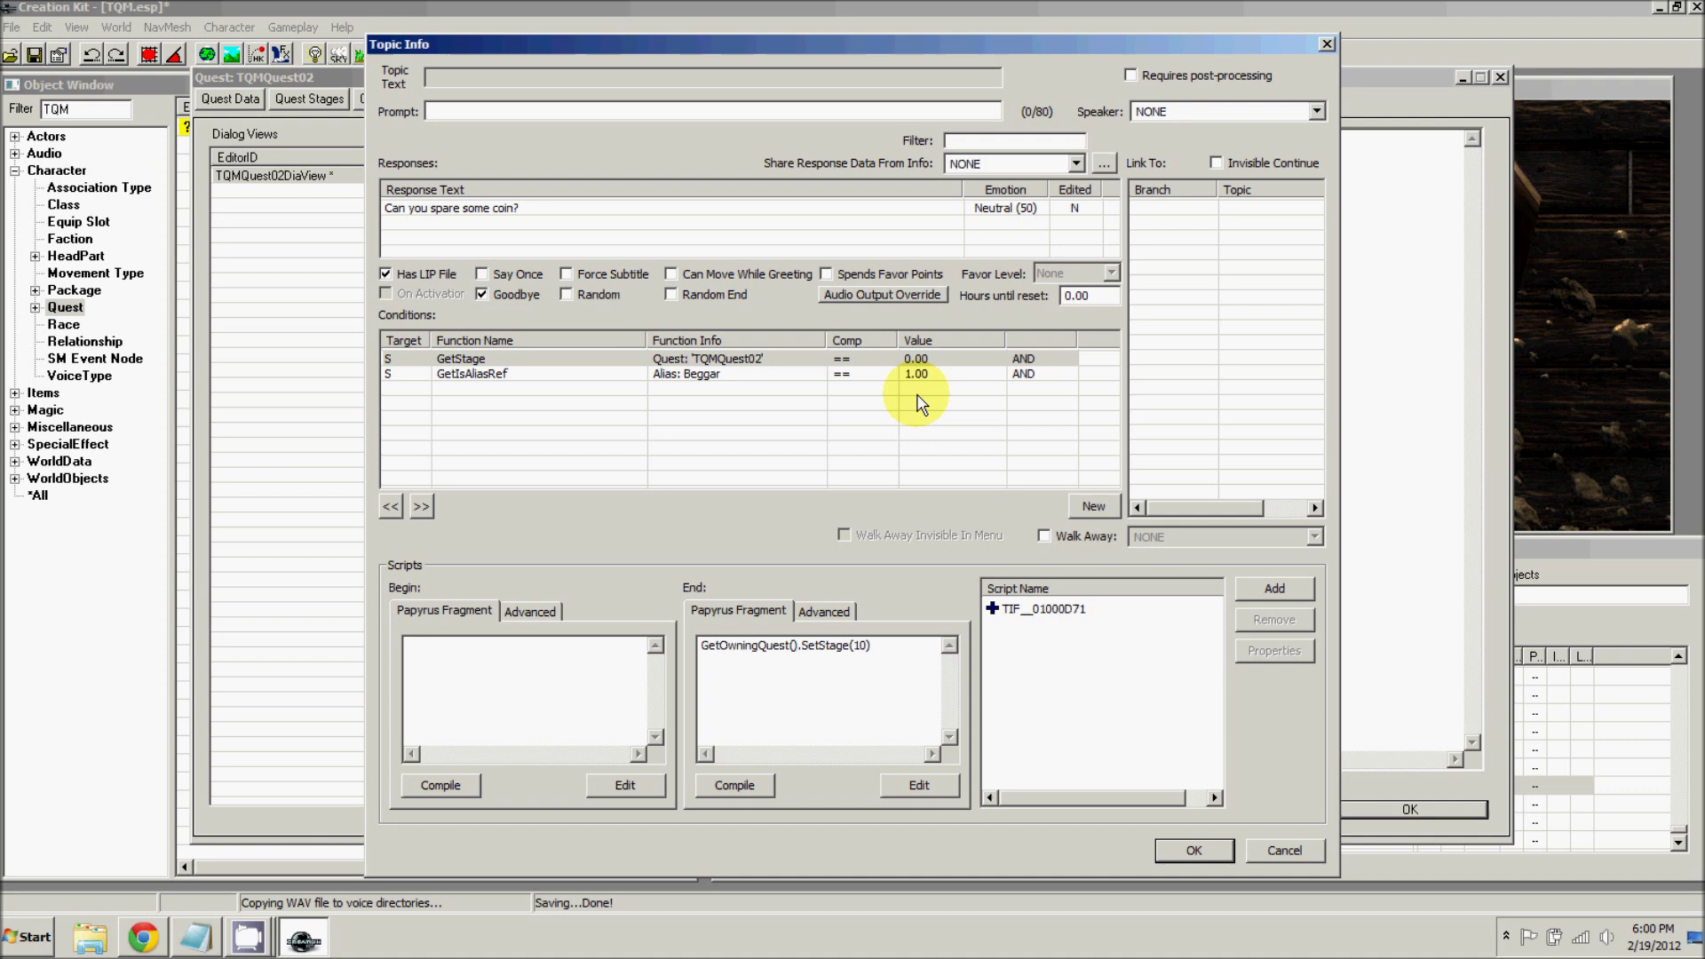
- Record and save a voice file for the "Can you spare some coin?" response with the MaleElfHaughty voice type
{"action": "double_click", "coordinate": [508, 213]}
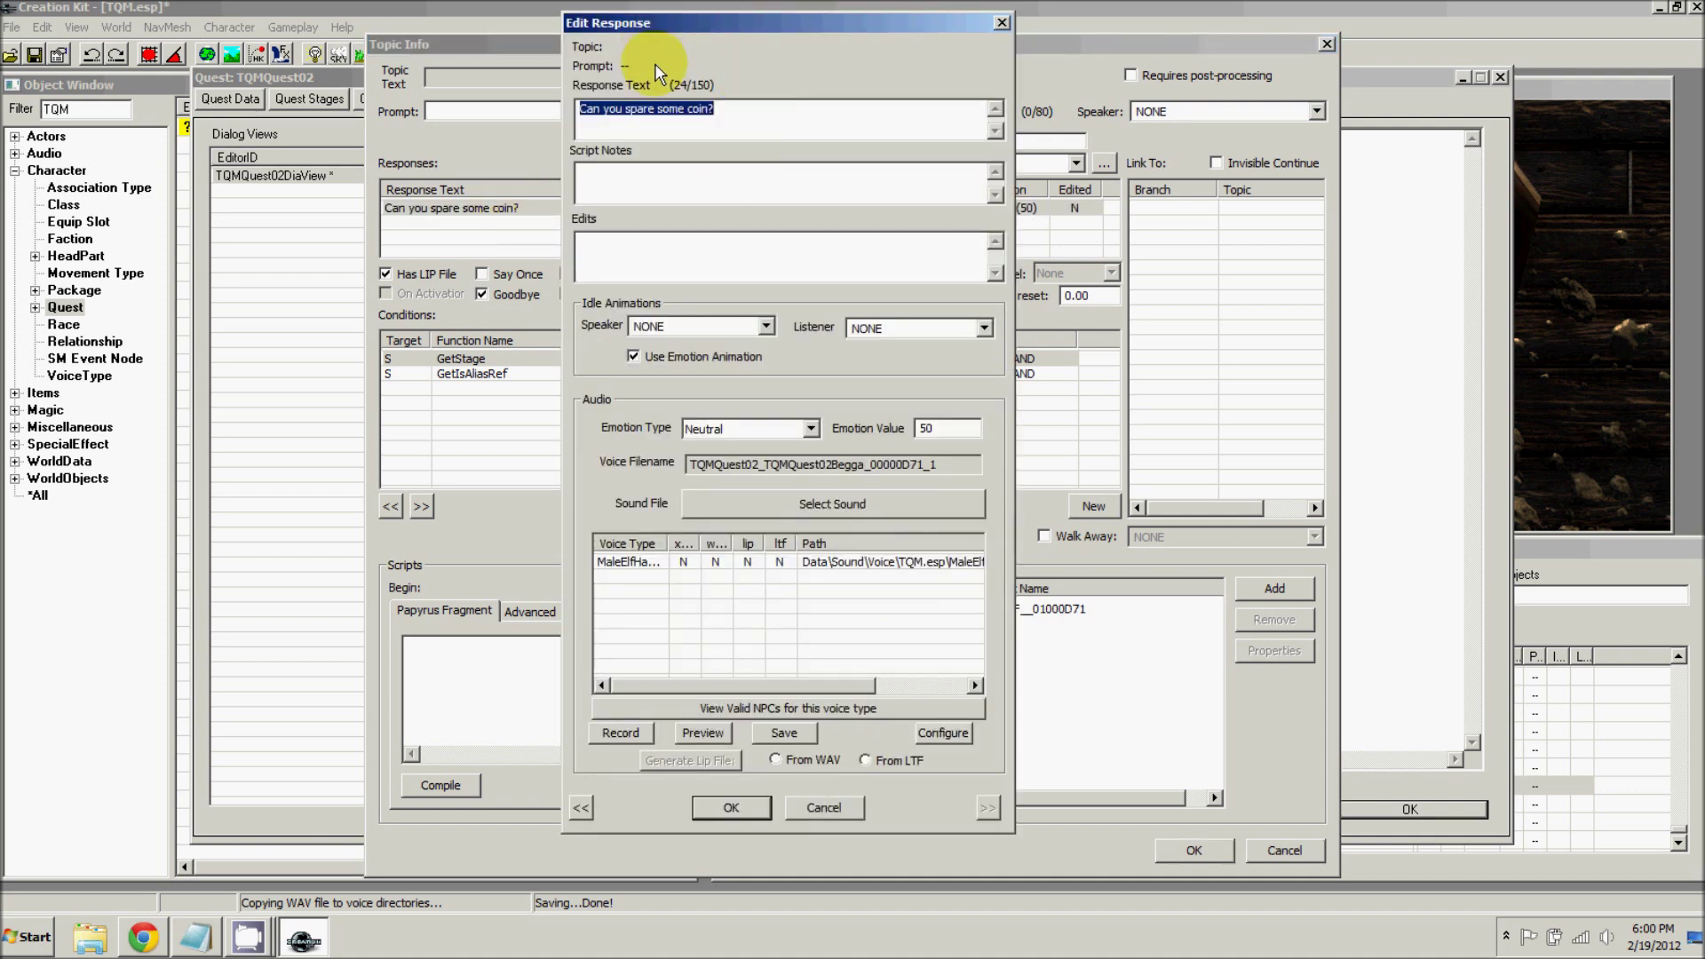
{"action": "left_click_drag", "start_coordinate": [680, 30], "coordinate": [720, 20]}
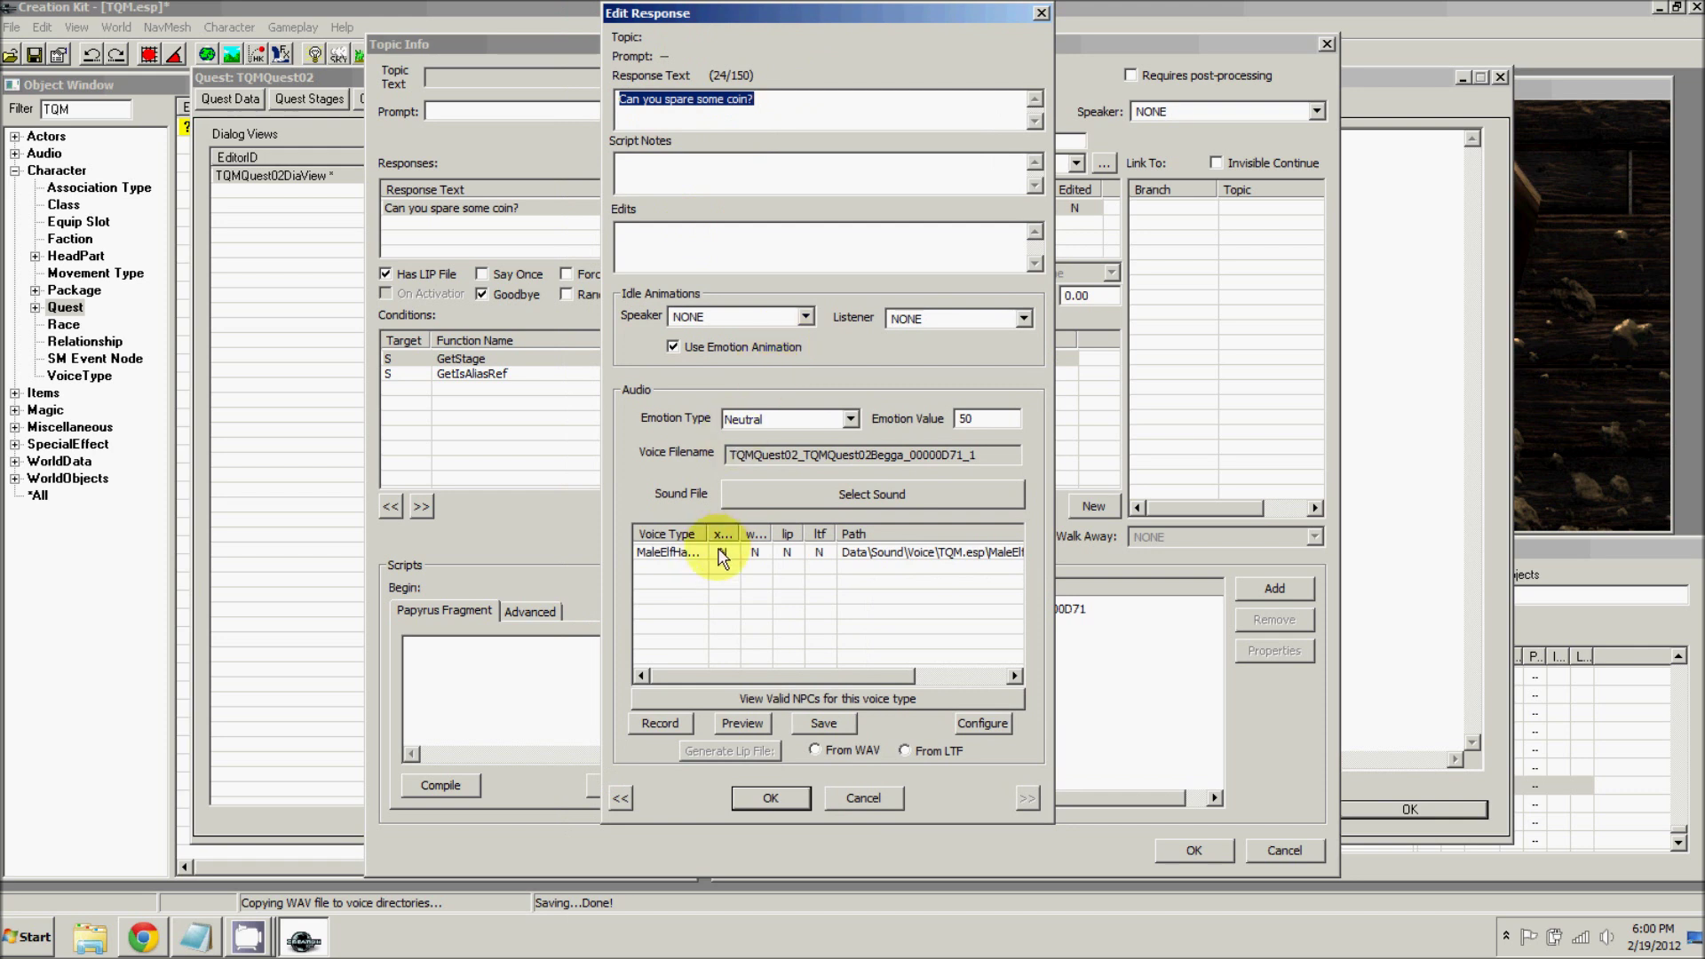
{"action": "left_click_drag", "start_coordinate": [709, 533], "coordinate": [731, 534]}
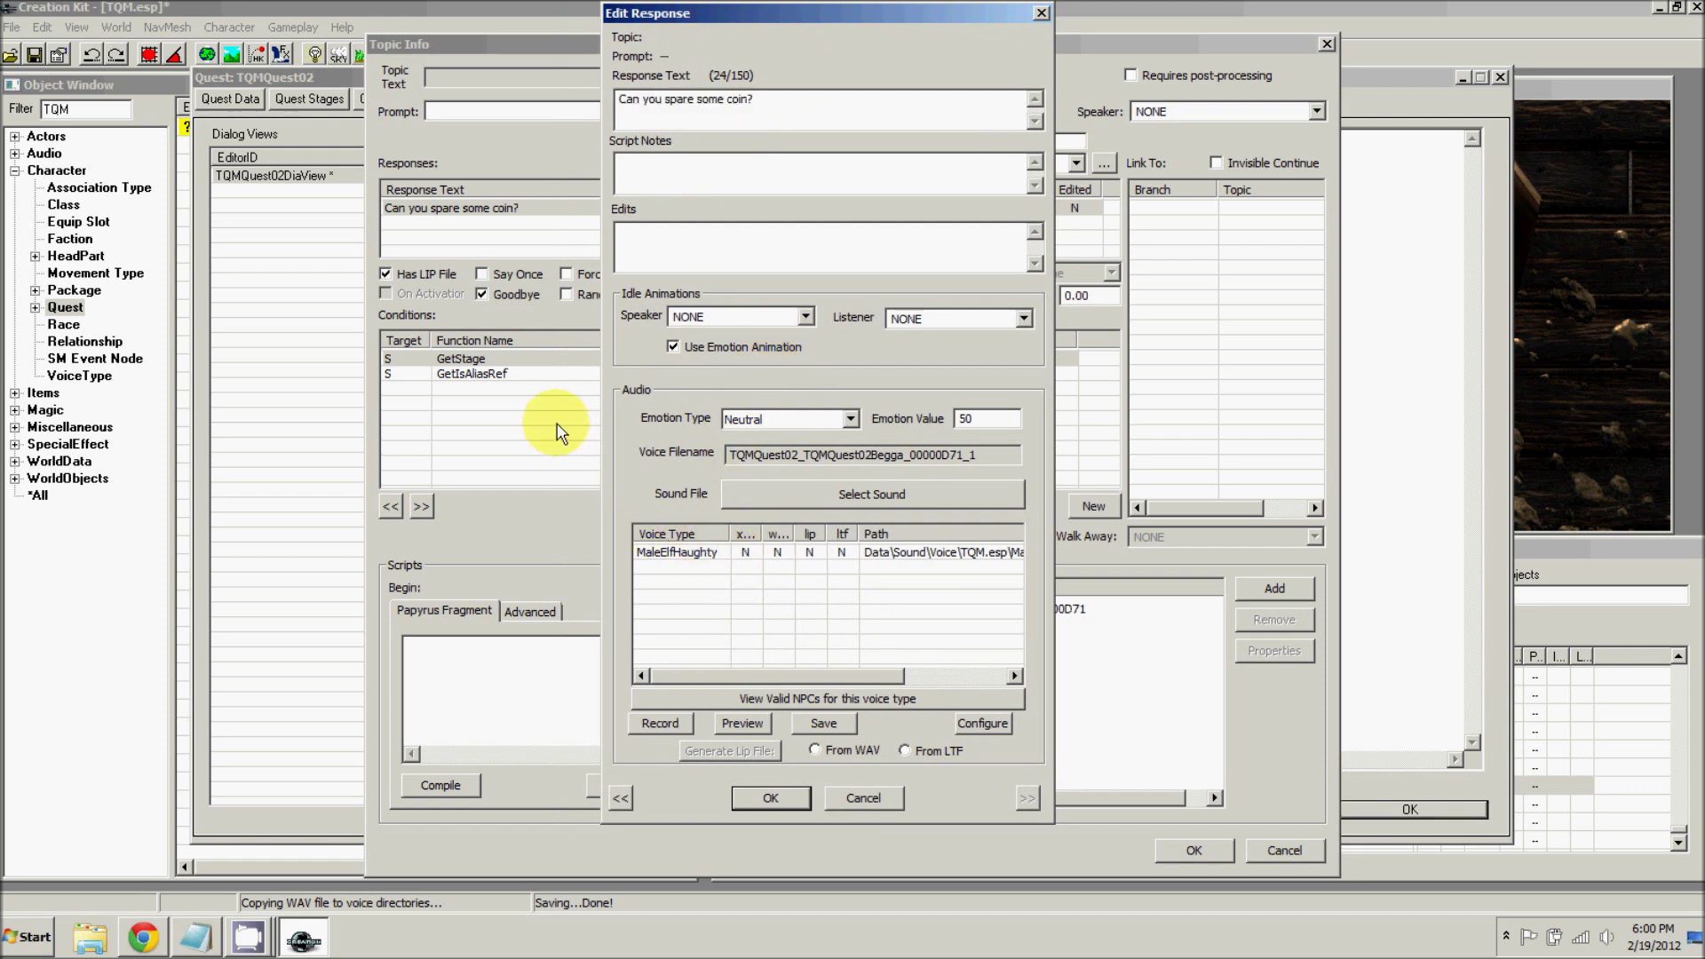
{"action": "left_click", "coordinate": [753, 555]}
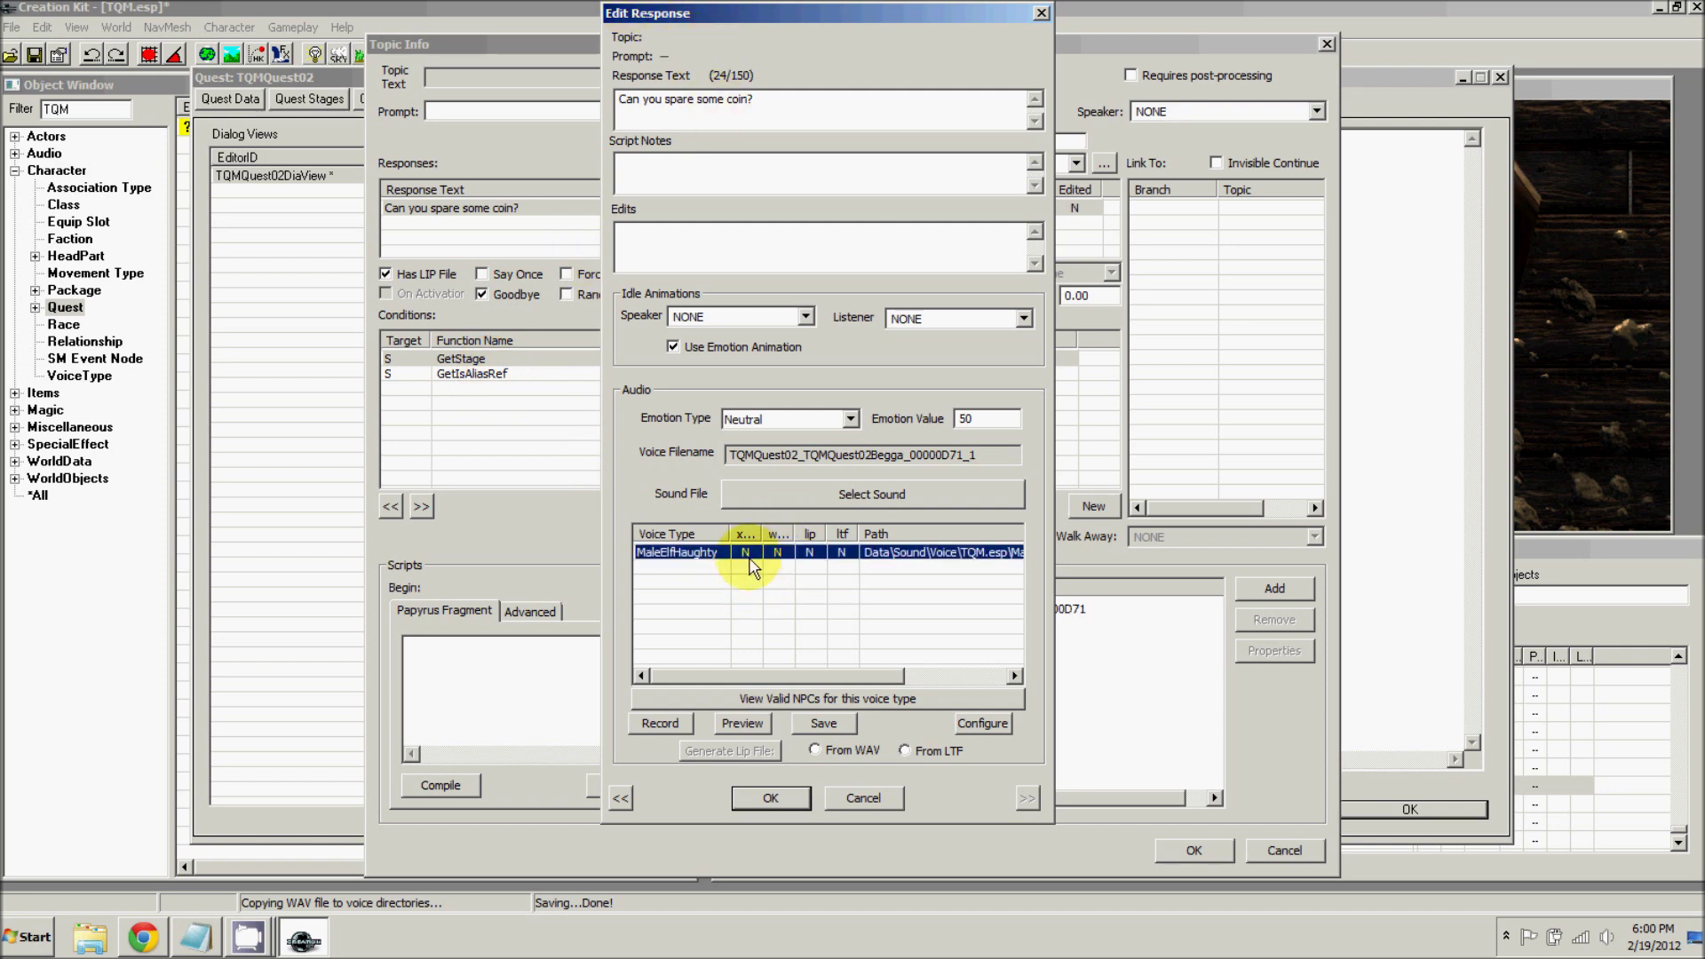
{"action": "left_click", "coordinate": [659, 725]}
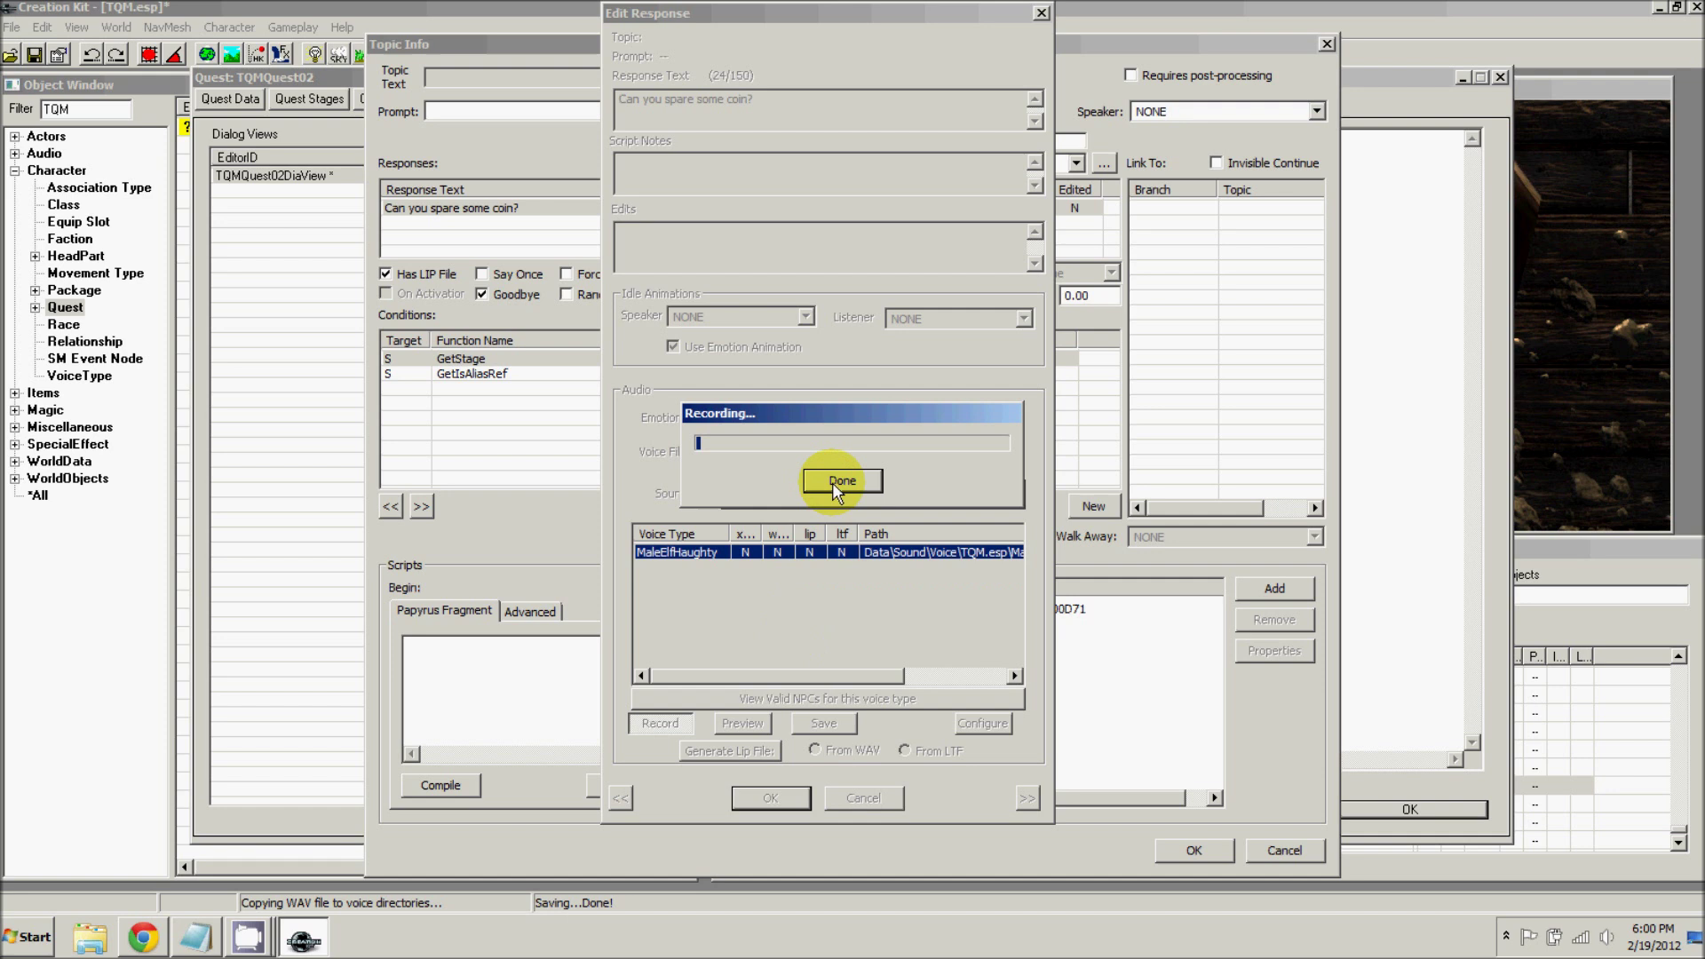
{"action": "left_click", "coordinate": [833, 482]}
{"action": "left_click", "coordinate": [811, 717]}
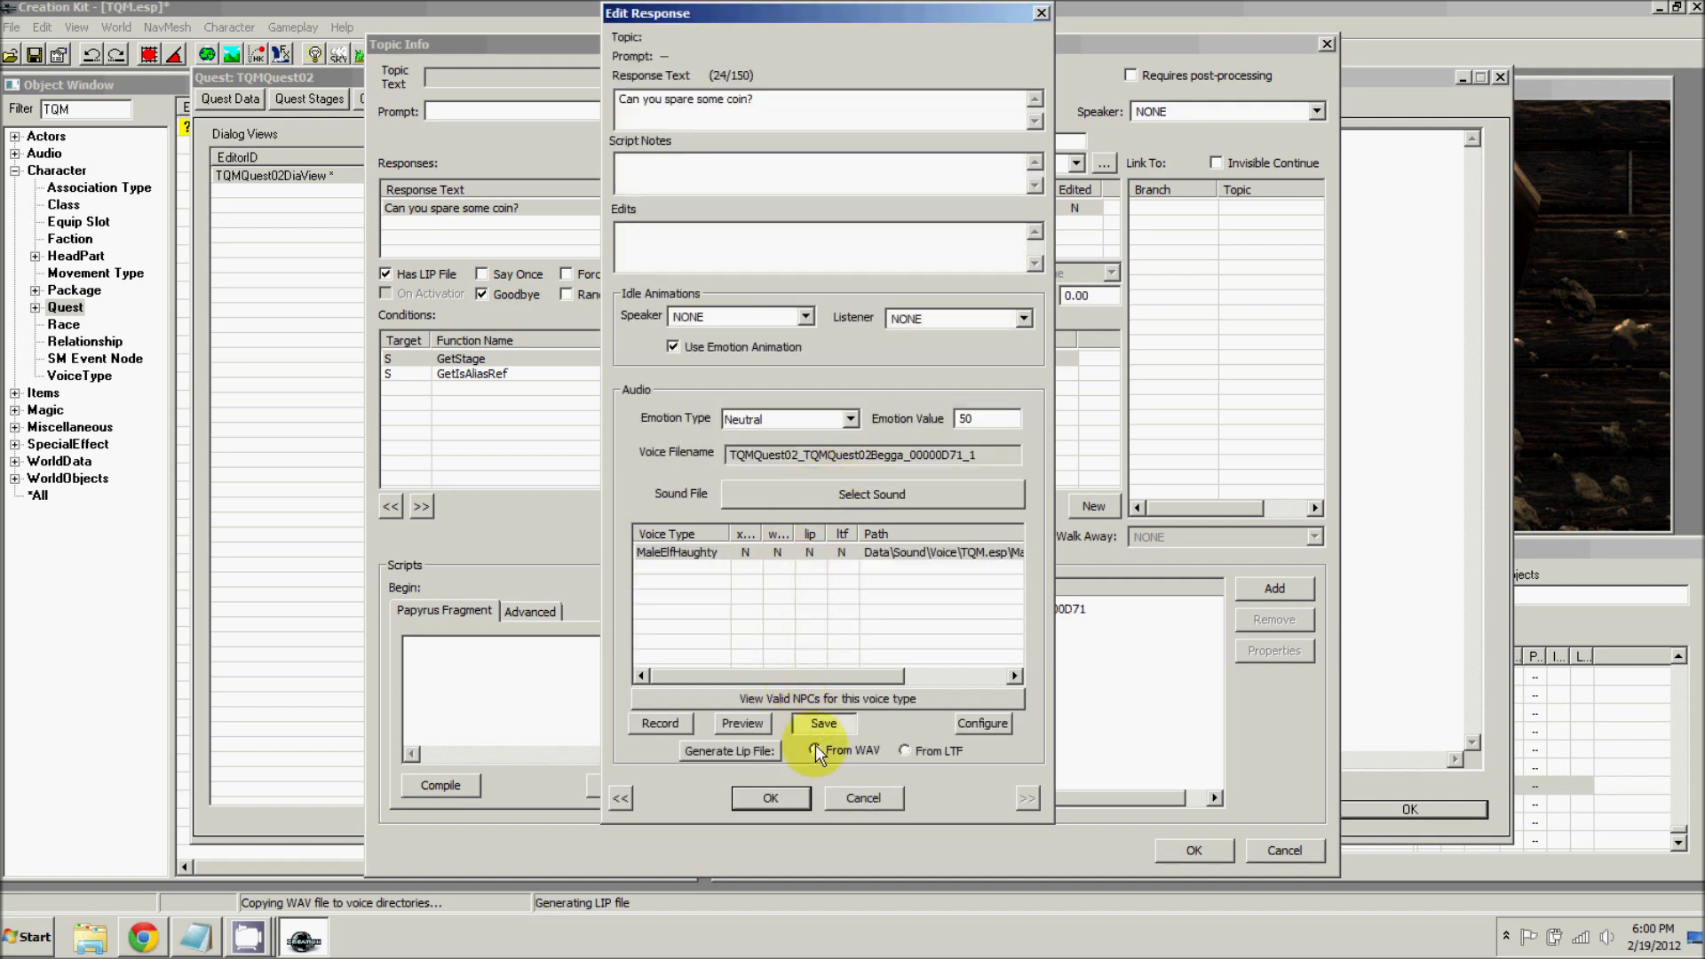
{"action": "left_click", "coordinate": [771, 795]}
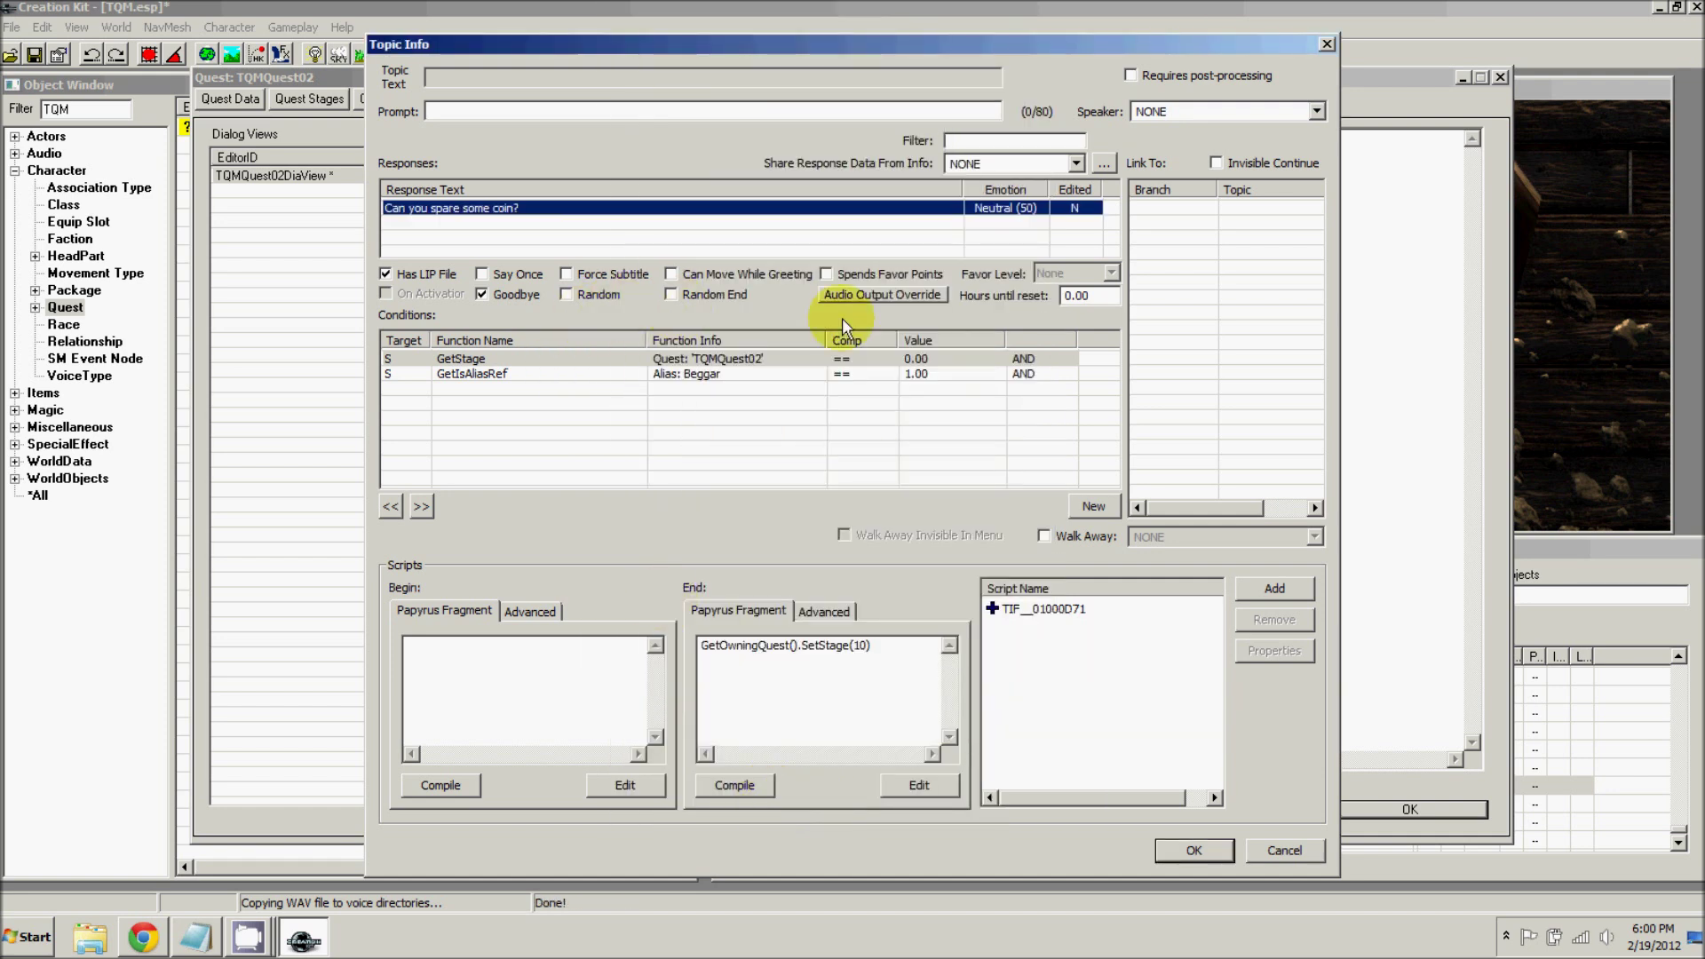
- Accept the topic info and its topic, and close the TQMQuest02 quest with the changes kept
{"action": "left_click", "coordinate": [1195, 851]}
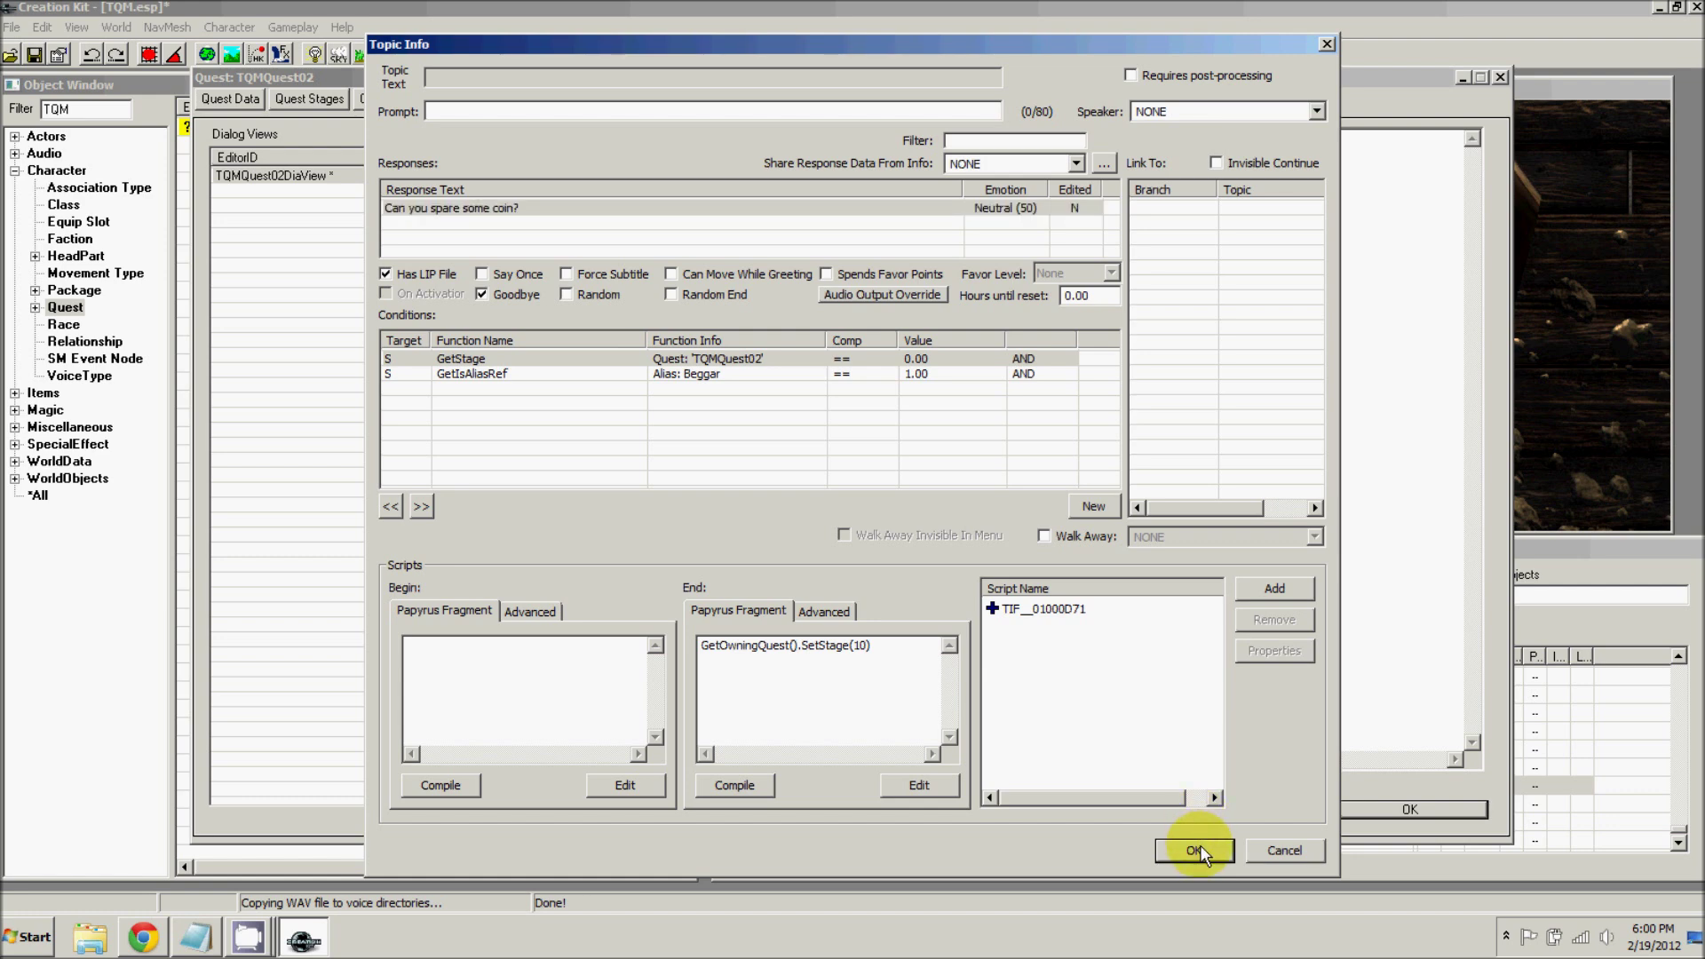
{"action": "left_click", "coordinate": [1195, 851]}
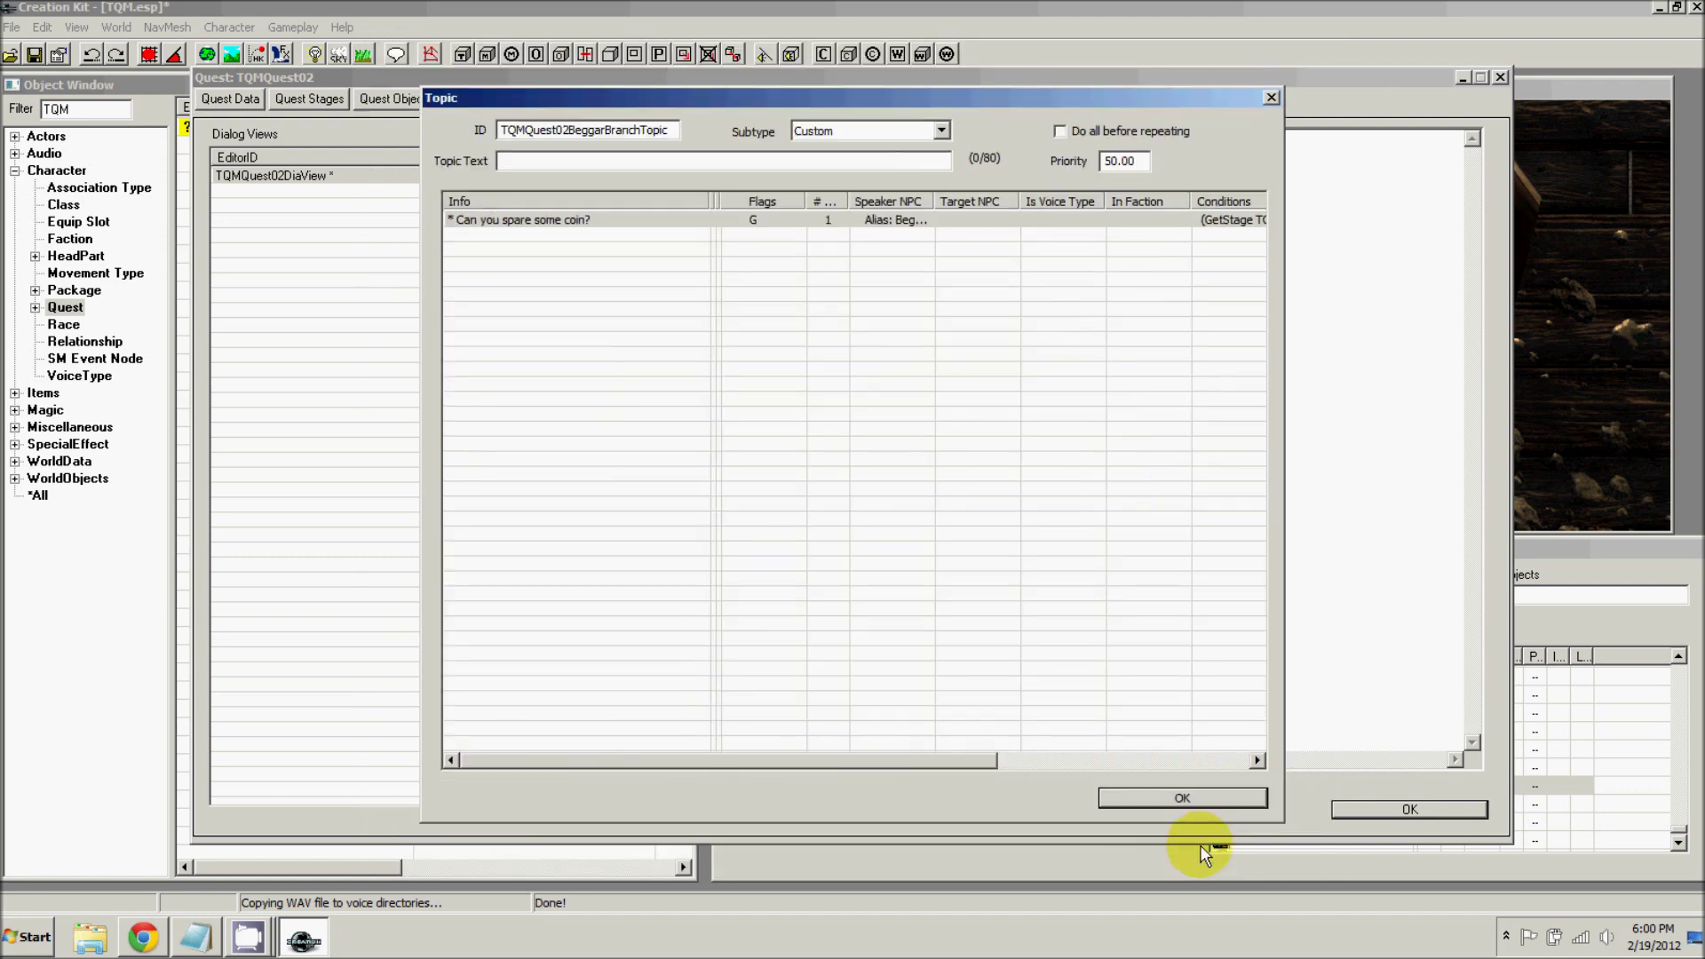
{"action": "left_click", "coordinate": [1161, 798]}
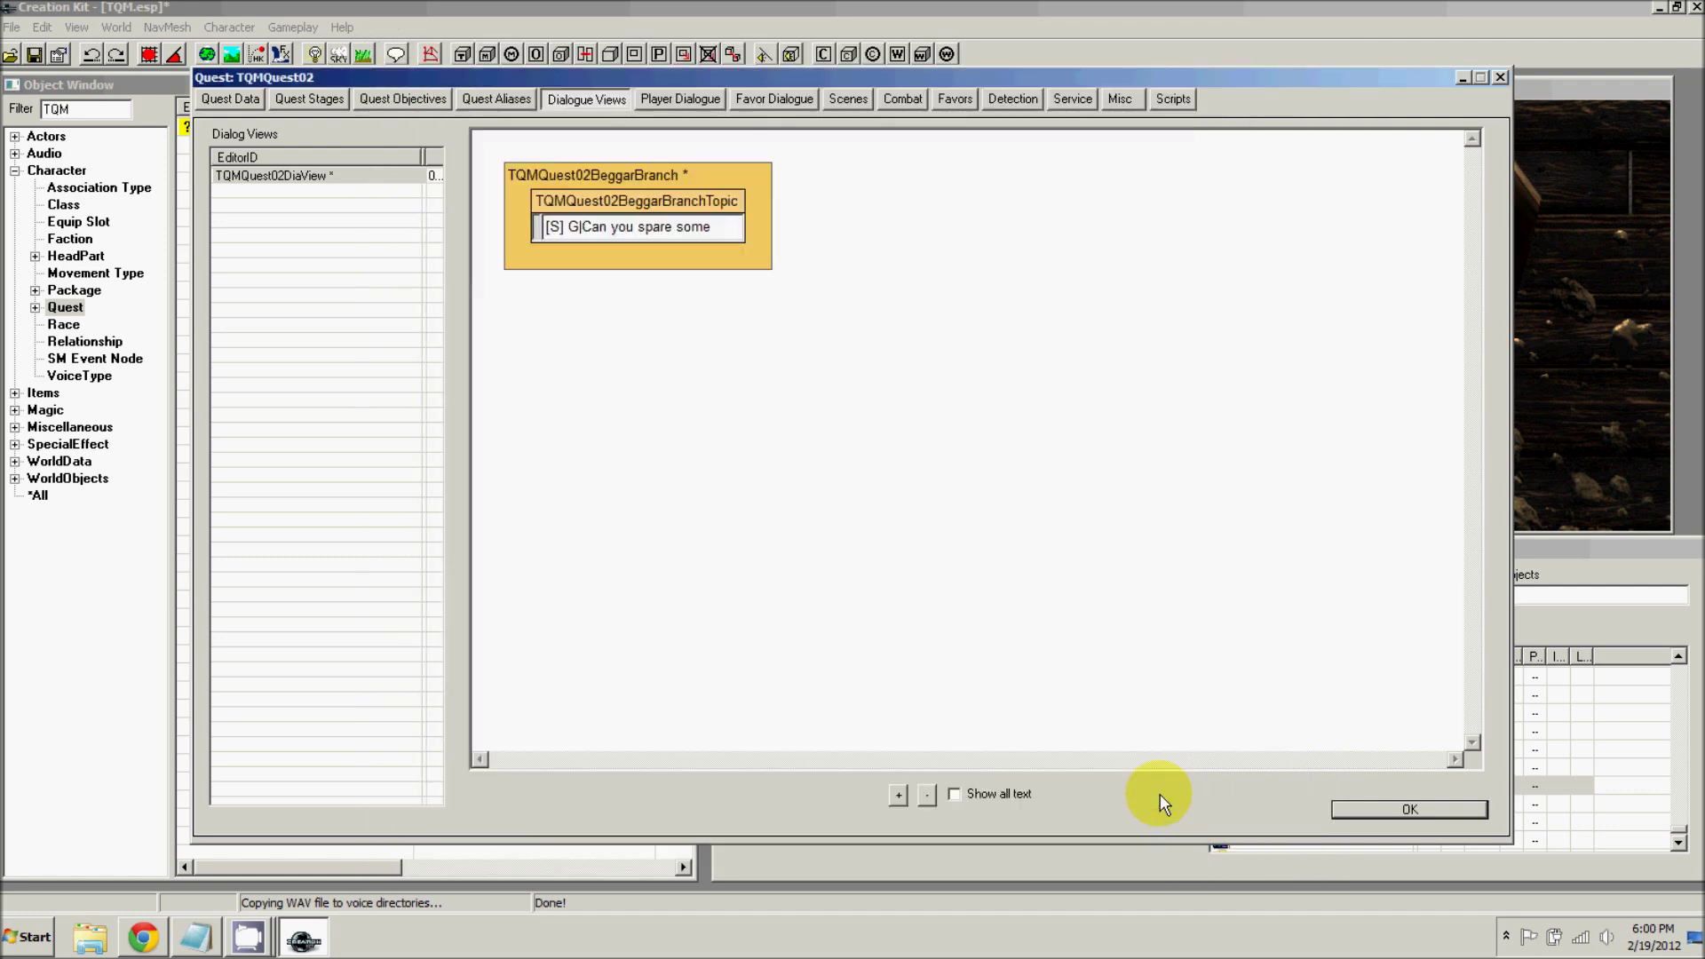
{"action": "left_click", "coordinate": [1355, 810]}
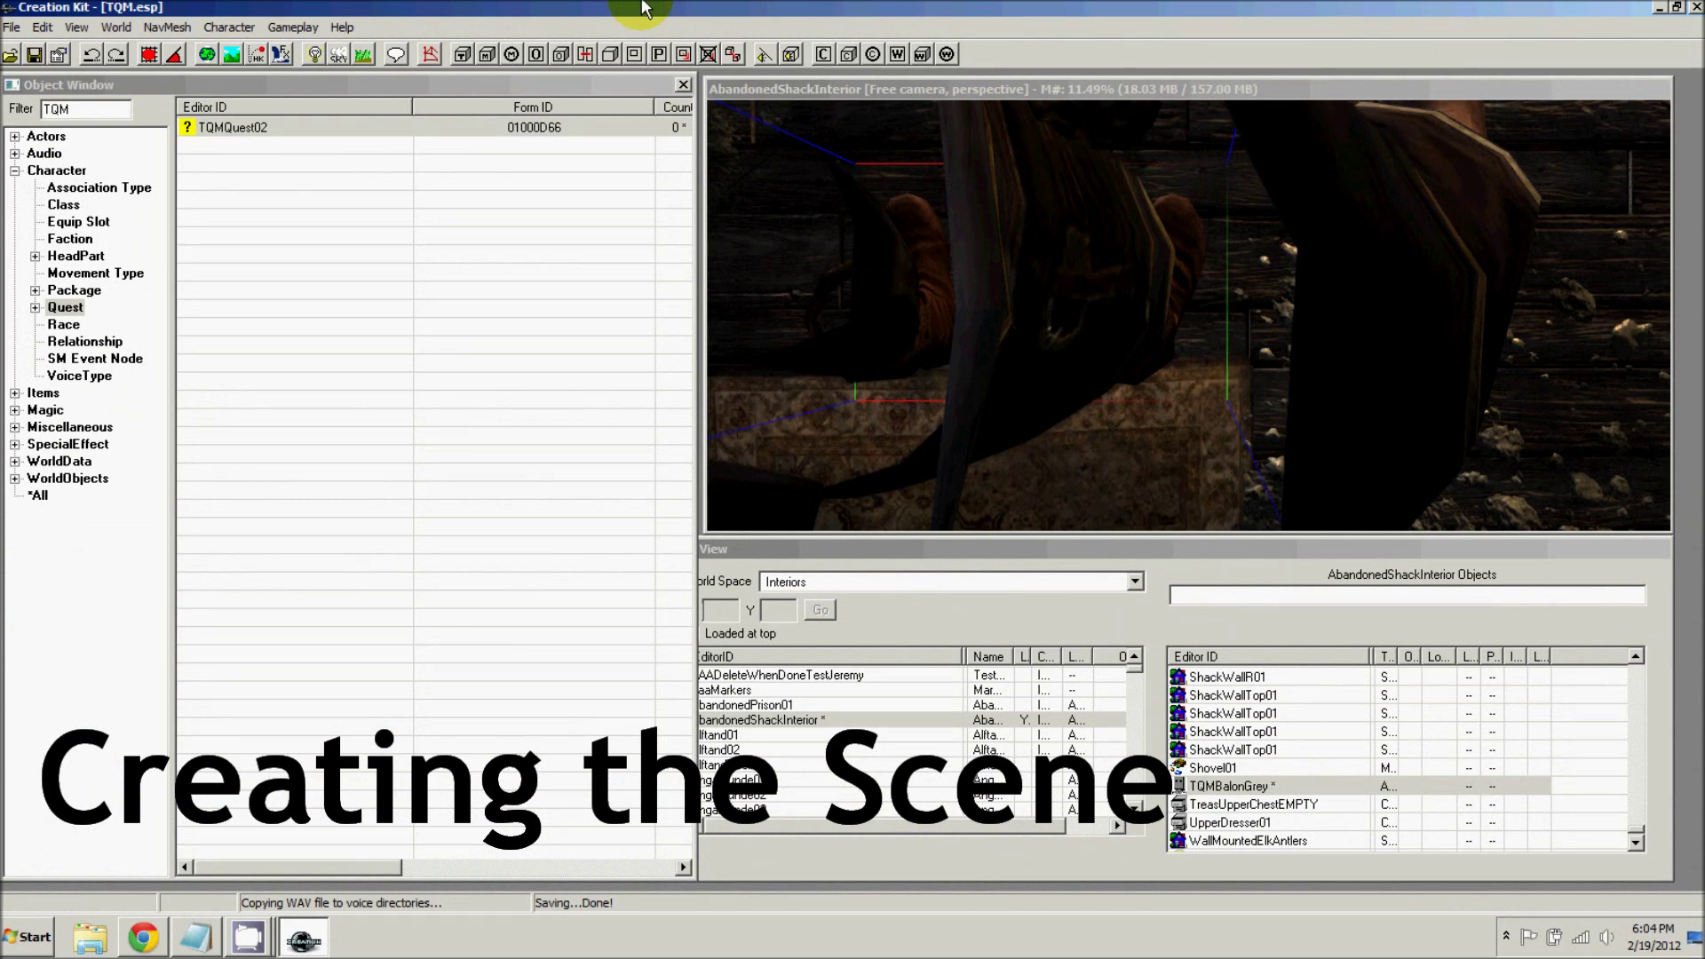
- Reopen TQMQuest02 and create a new scene with the ID TQMQuest02KillBeggarScene
{"action": "double_click", "coordinate": [257, 128]}
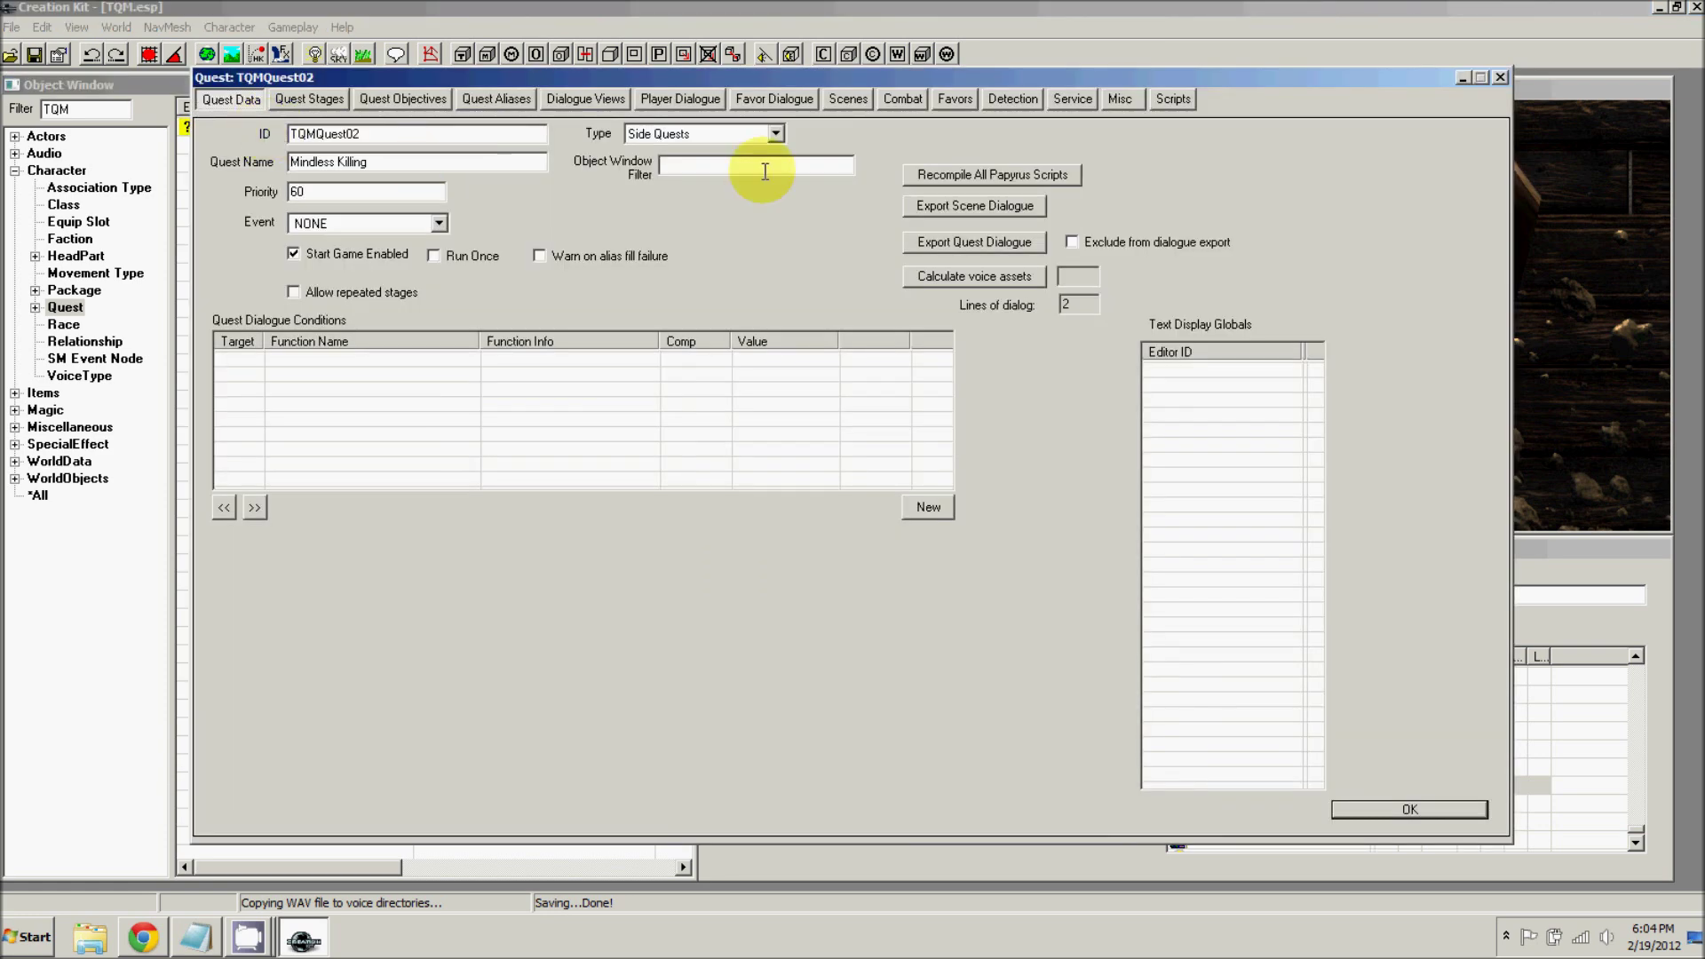
{"action": "left_click", "coordinate": [856, 99]}
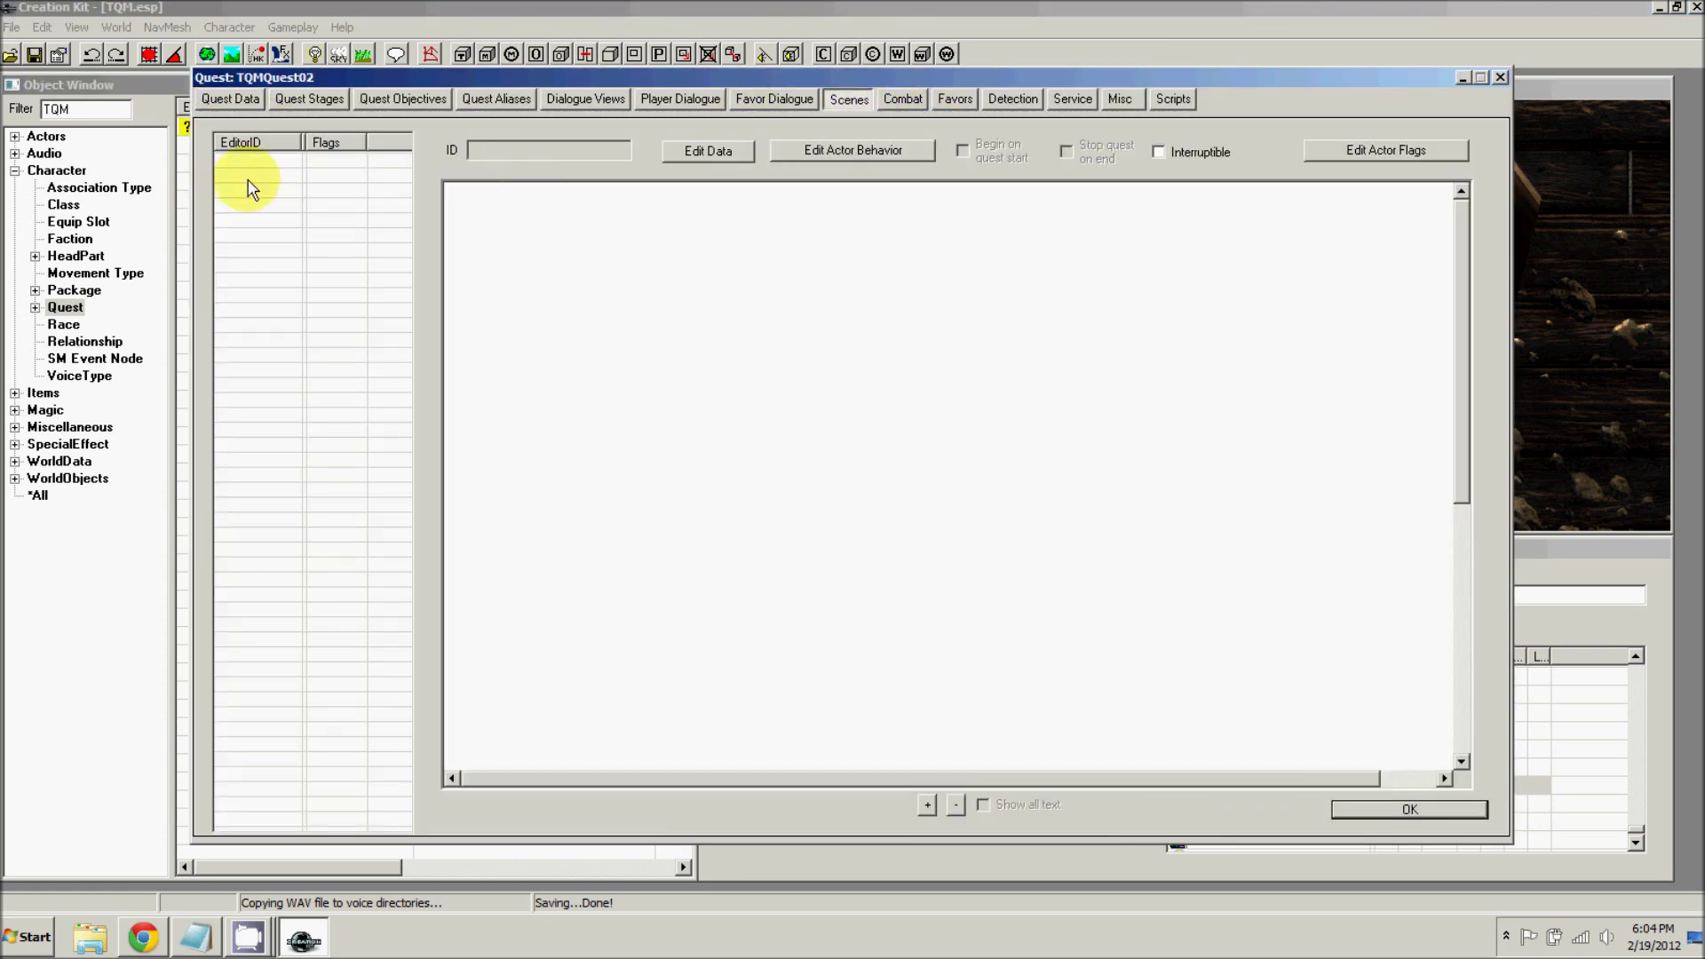
{"action": "right_click", "coordinate": [267, 228]}
{"action": "left_click", "coordinate": [286, 245]}
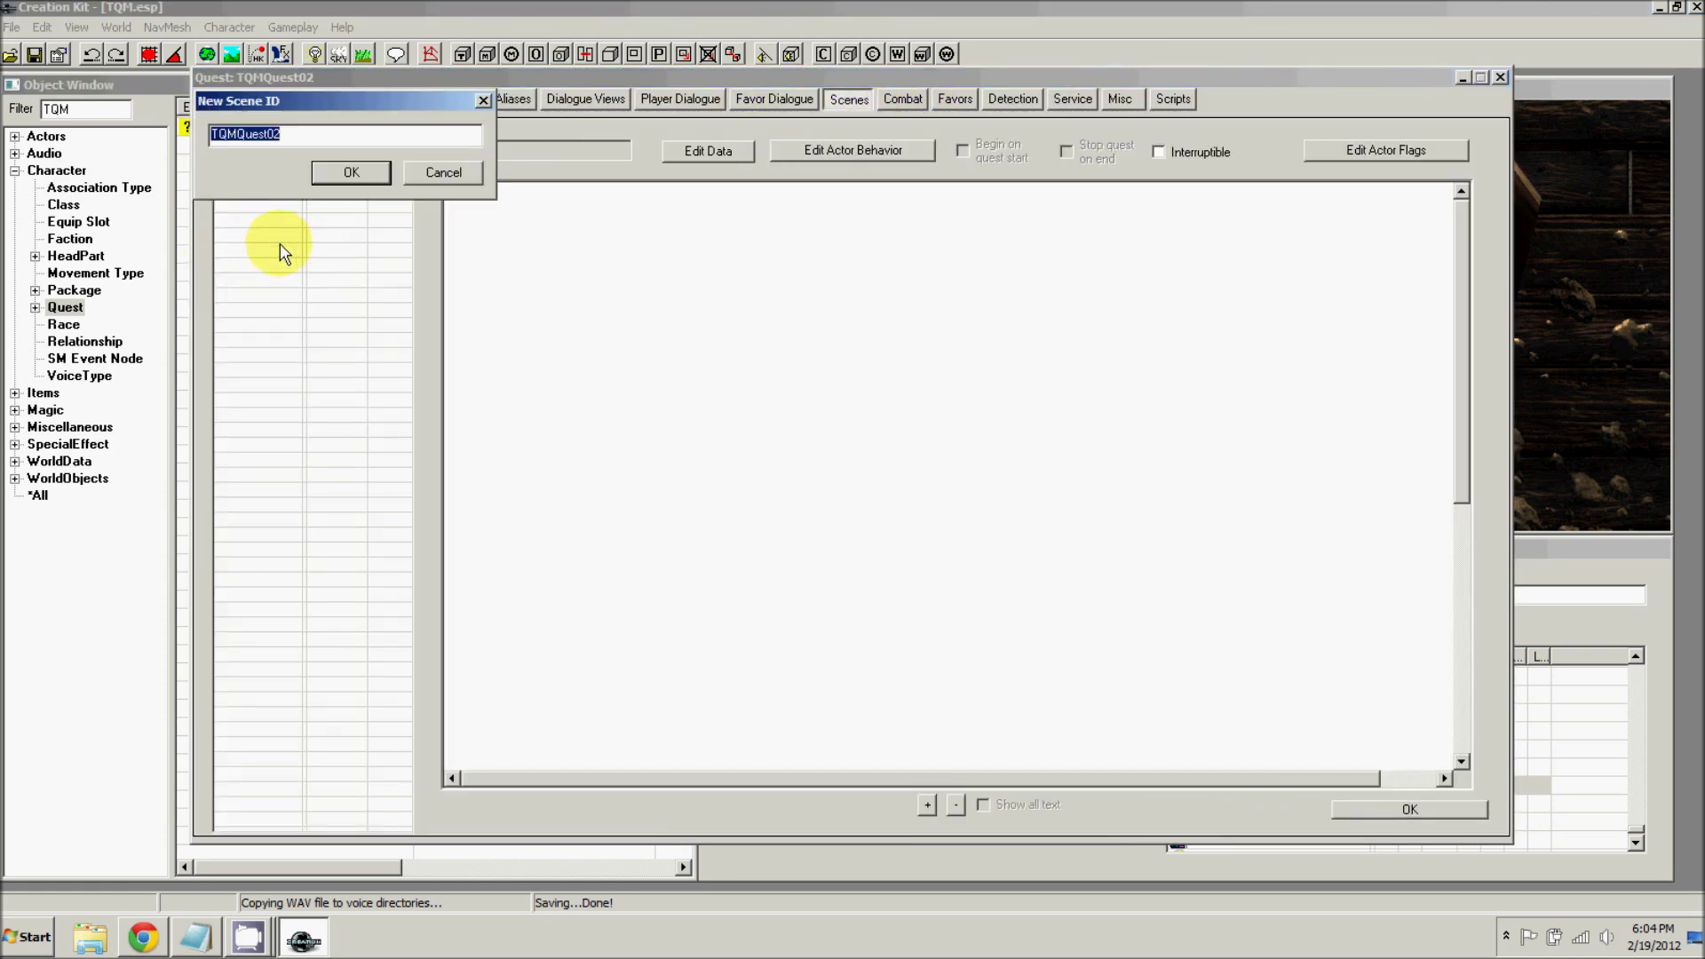
{"action": "left_click", "coordinate": [291, 130]}
{"action": "type", "text": "KillBeggarScene"}
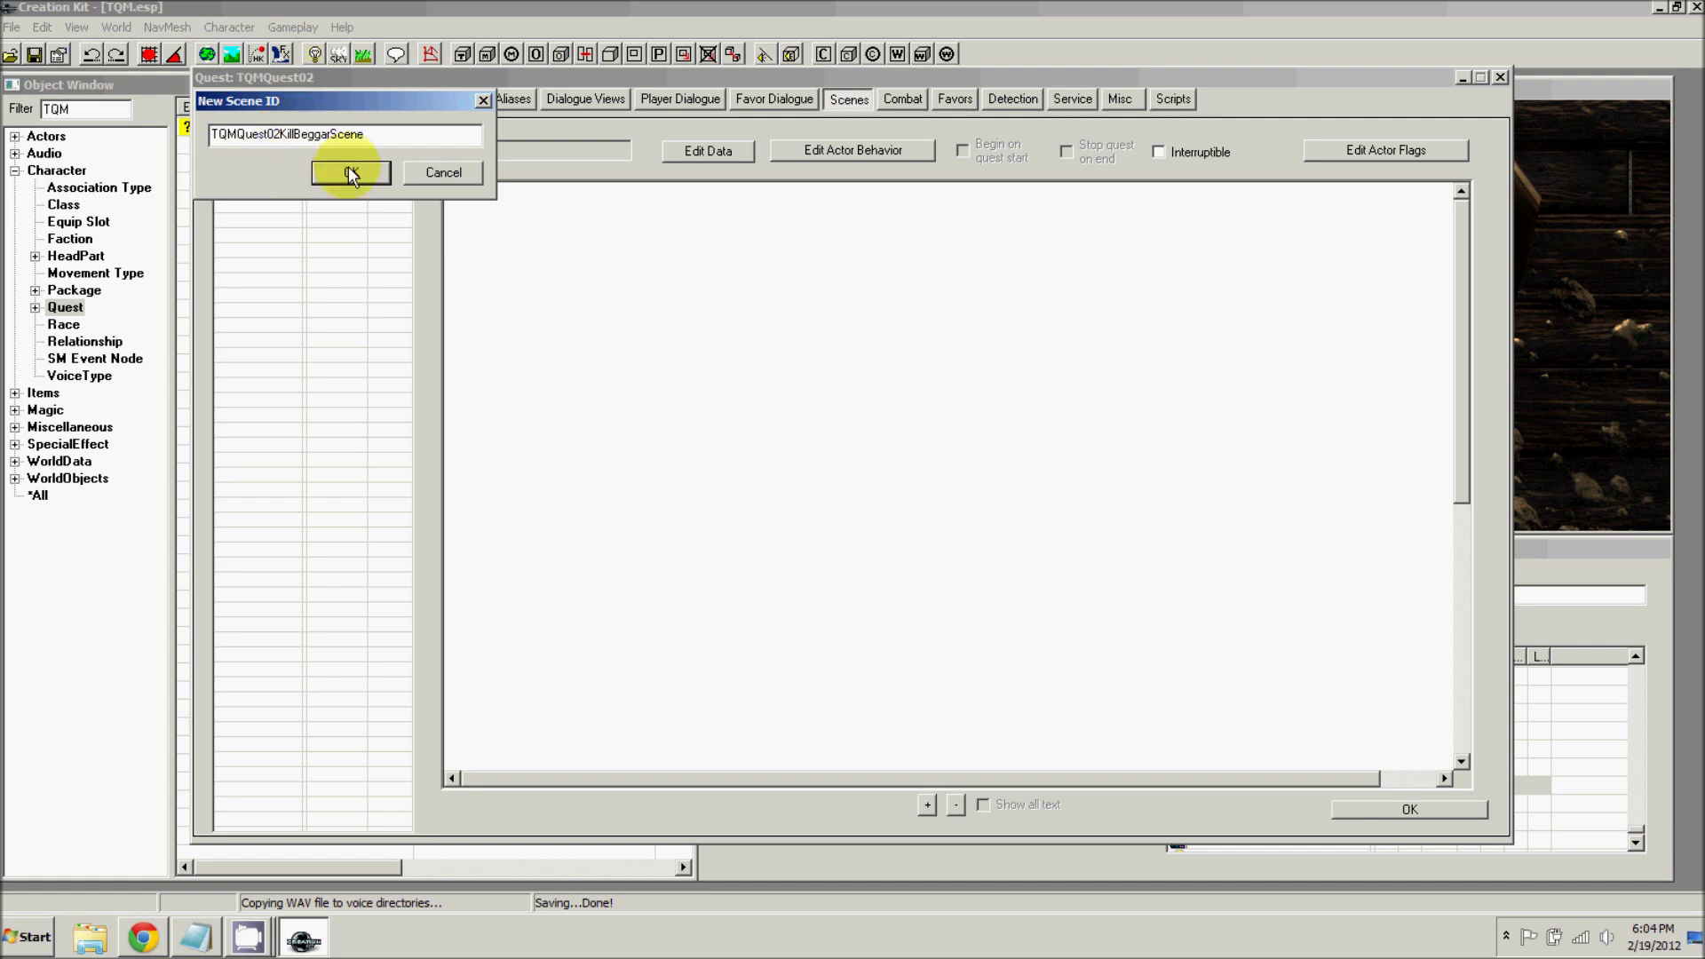
{"action": "left_click", "coordinate": [349, 171]}
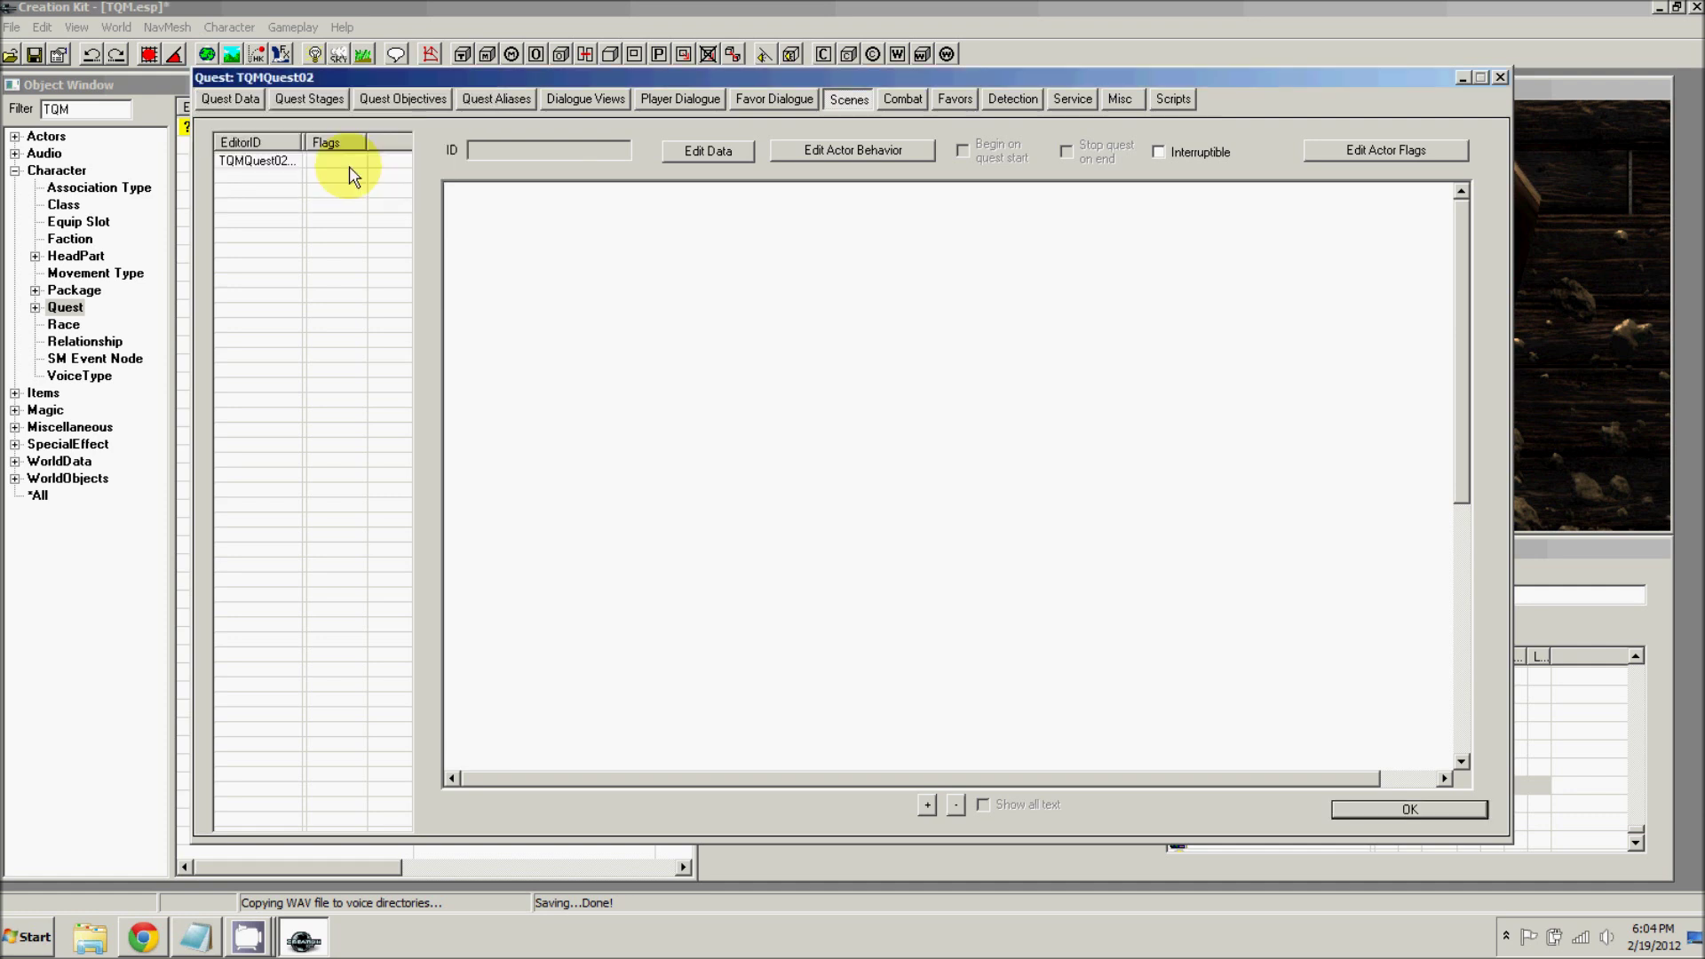
- Add a first phase to the TQMQuest02KillBeggarScene scene
{"action": "left_click", "coordinate": [254, 160]}
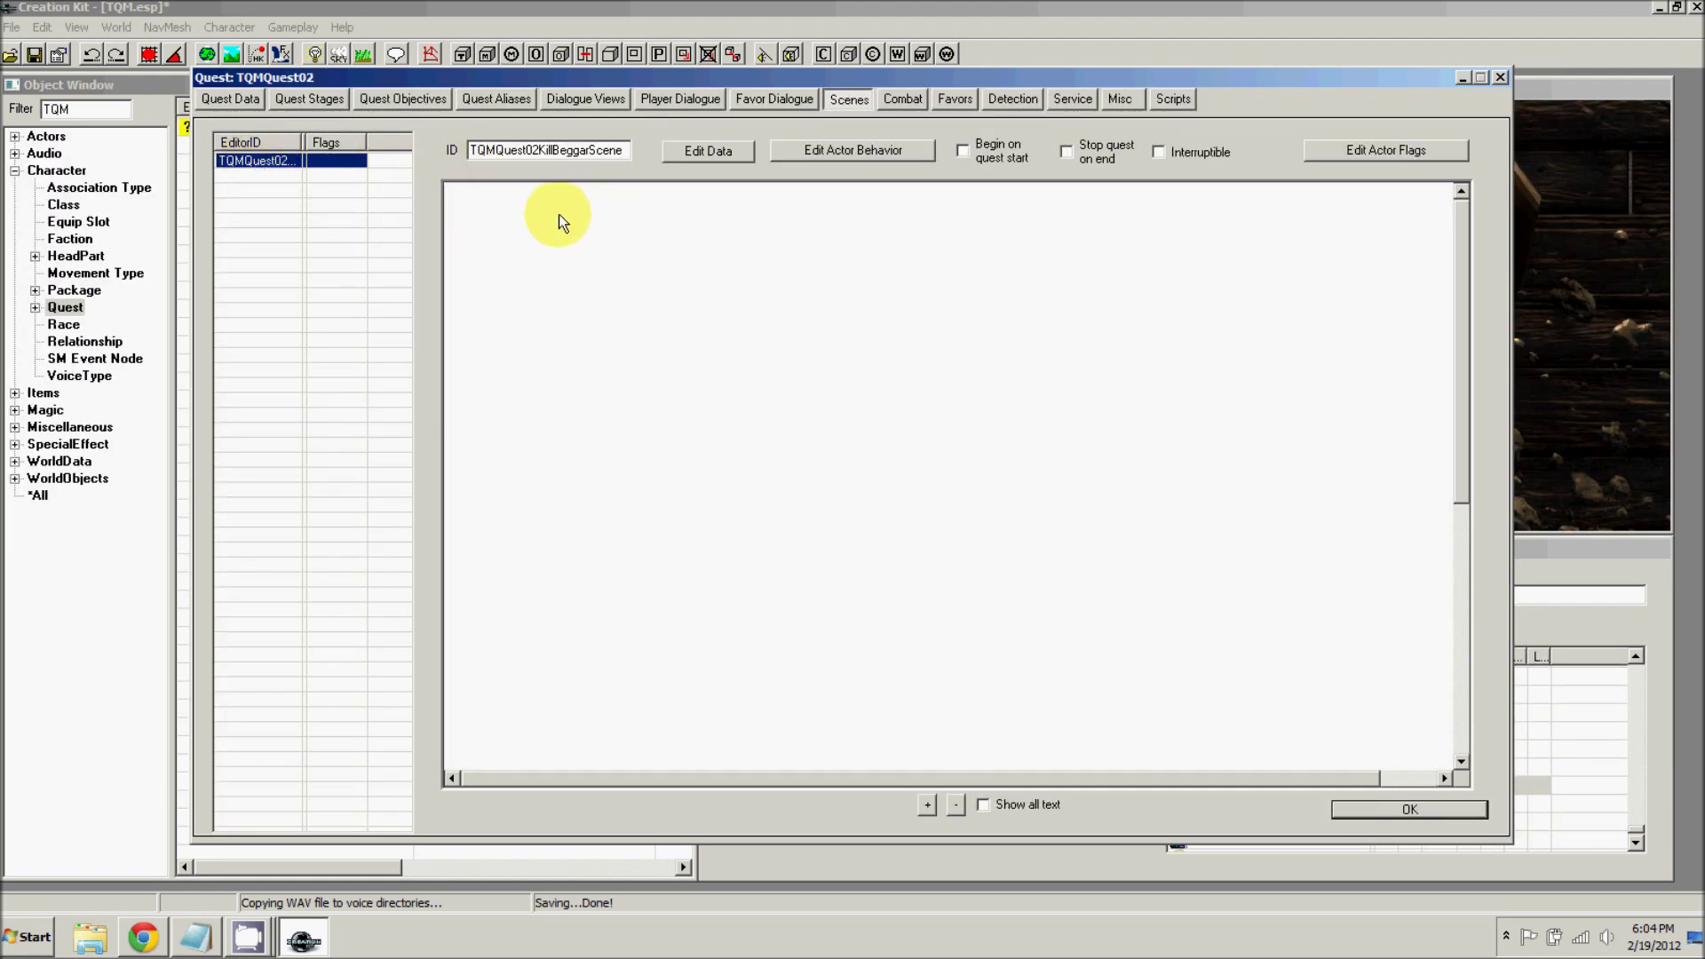
{"action": "right_click", "coordinate": [557, 250]}
{"action": "left_click", "coordinate": [579, 278]}
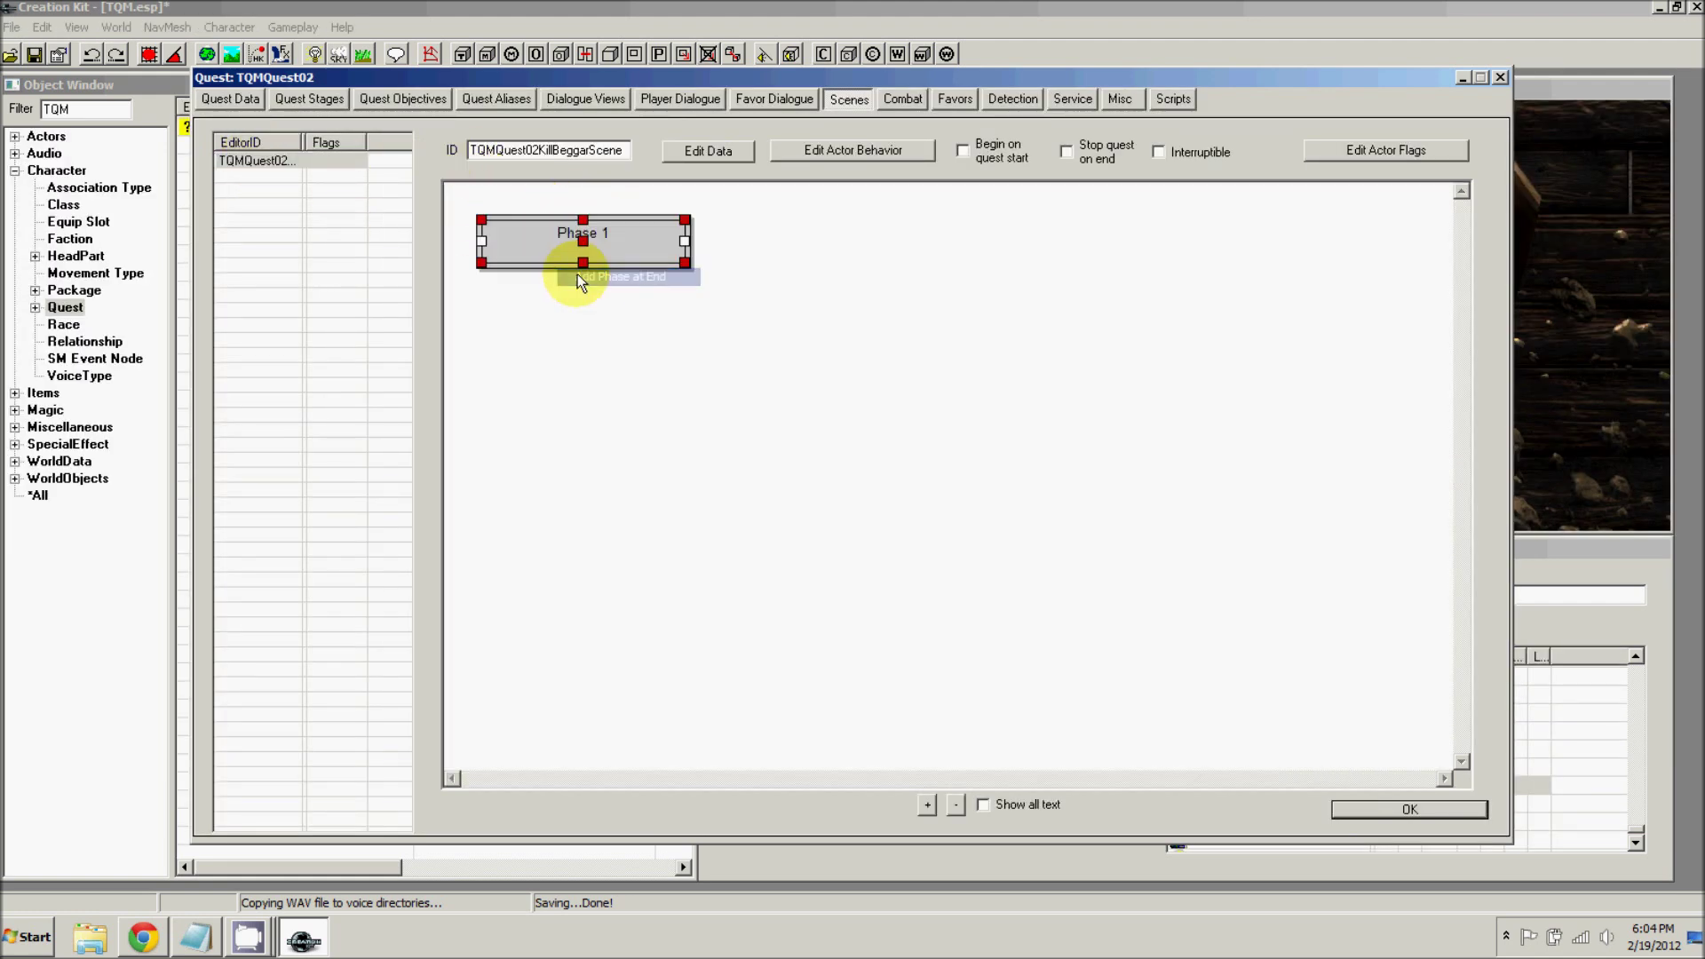
- Add the Player, Beggar and Stranger aliases as actors in the scene, in that order
{"action": "right_click", "coordinate": [754, 260]}
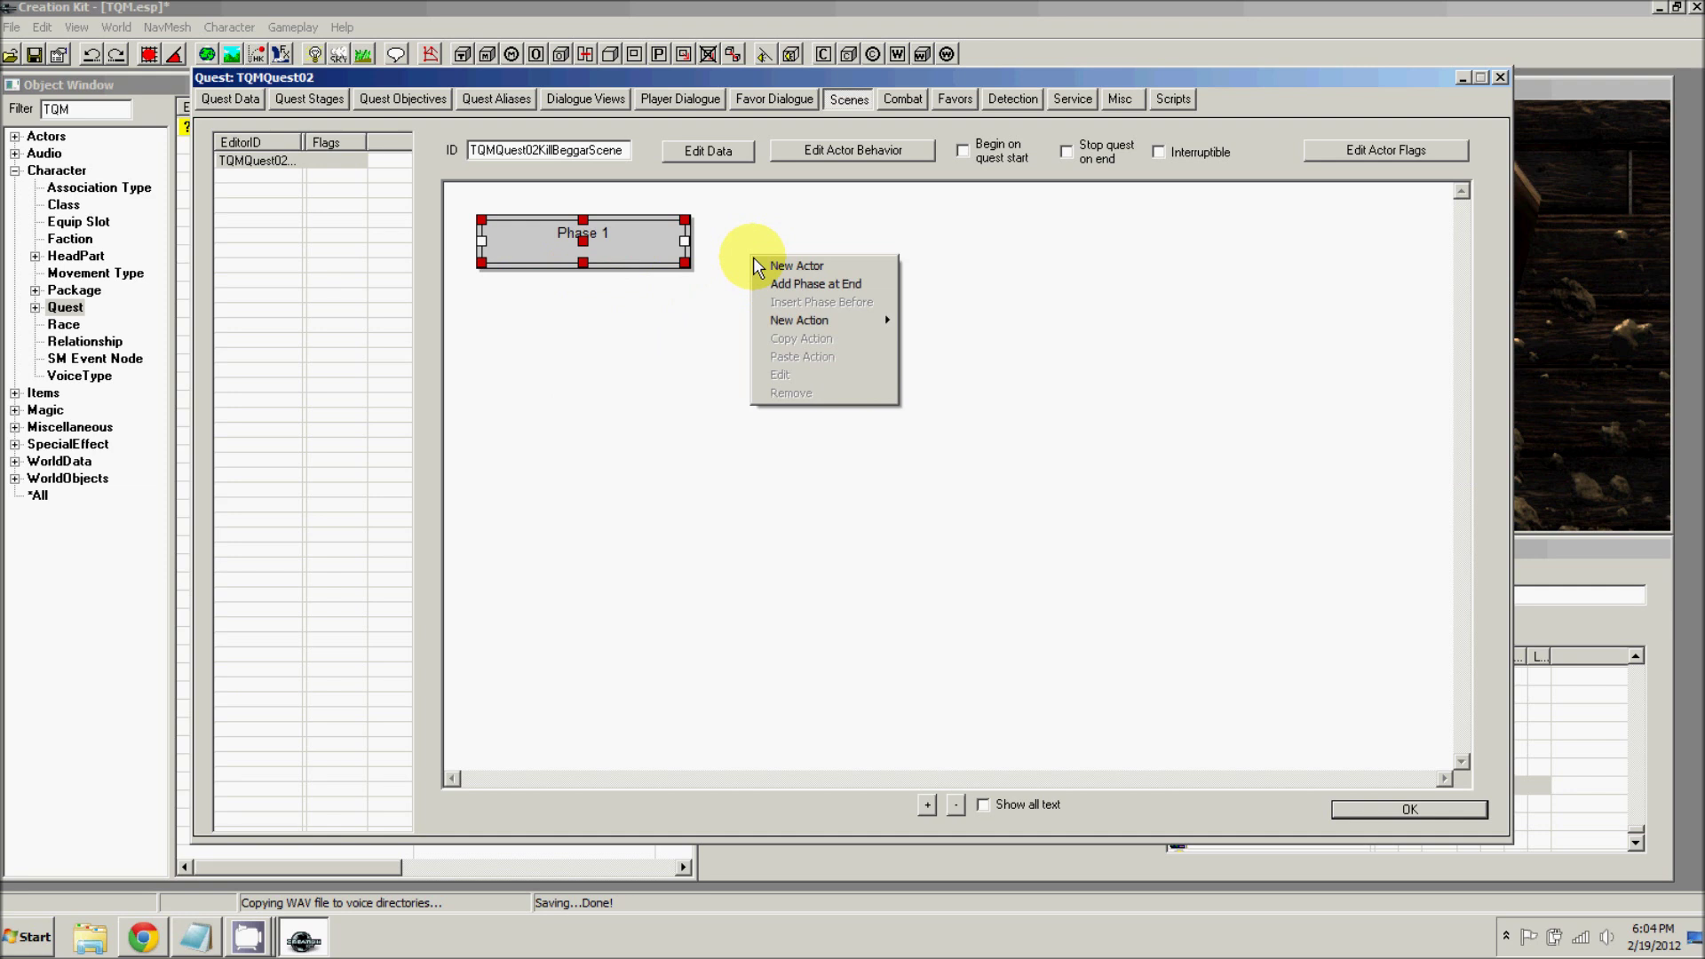
{"action": "left_click", "coordinate": [754, 264]}
{"action": "left_click", "coordinate": [243, 186]}
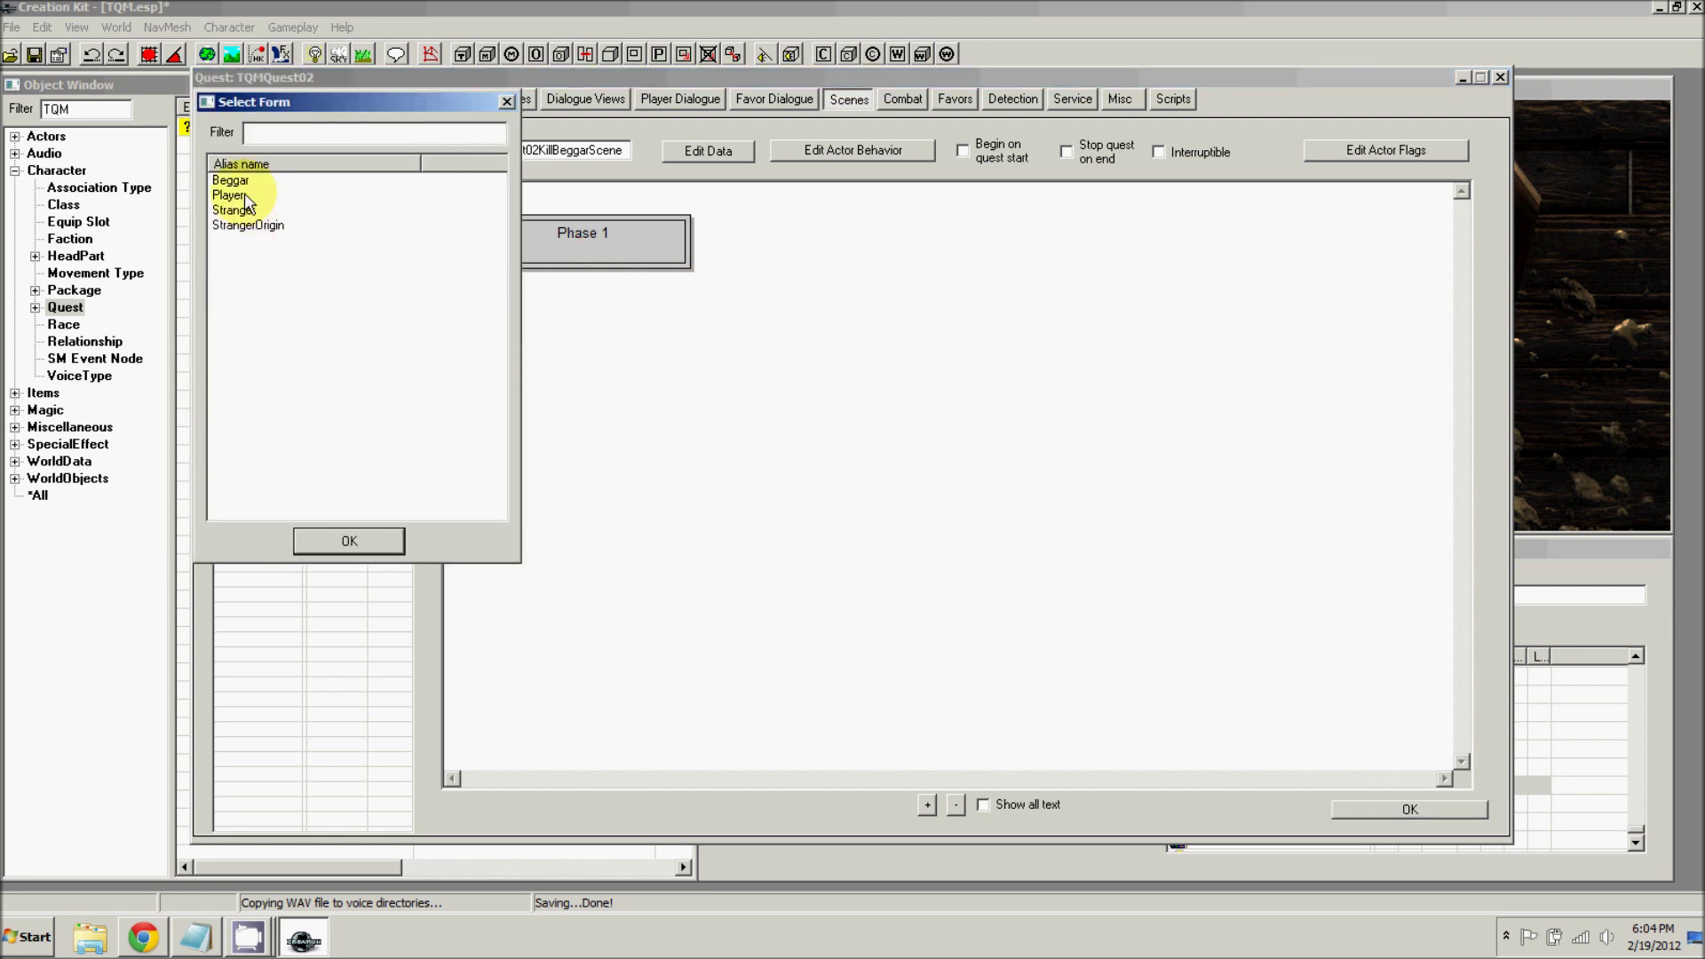
{"action": "double_click", "coordinate": [241, 191]}
{"action": "right_click", "coordinate": [857, 268]}
{"action": "left_click", "coordinate": [879, 278]}
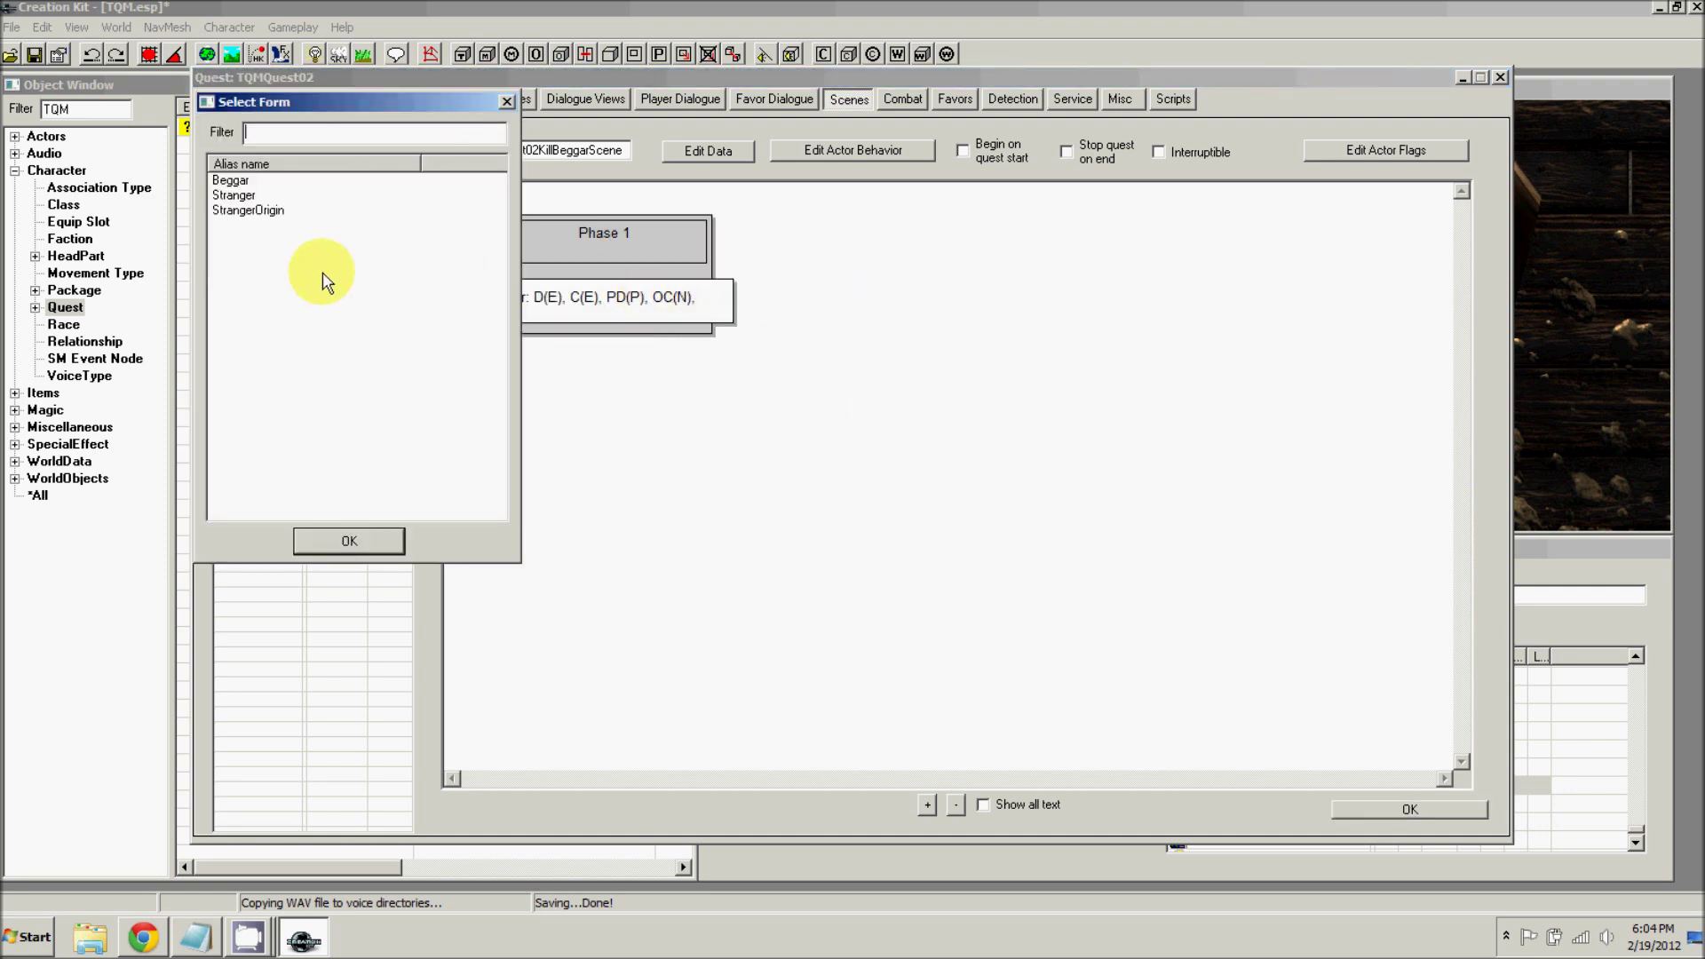
{"action": "double_click", "coordinate": [232, 183]}
{"action": "right_click", "coordinate": [792, 305]}
{"action": "left_click", "coordinate": [808, 312]}
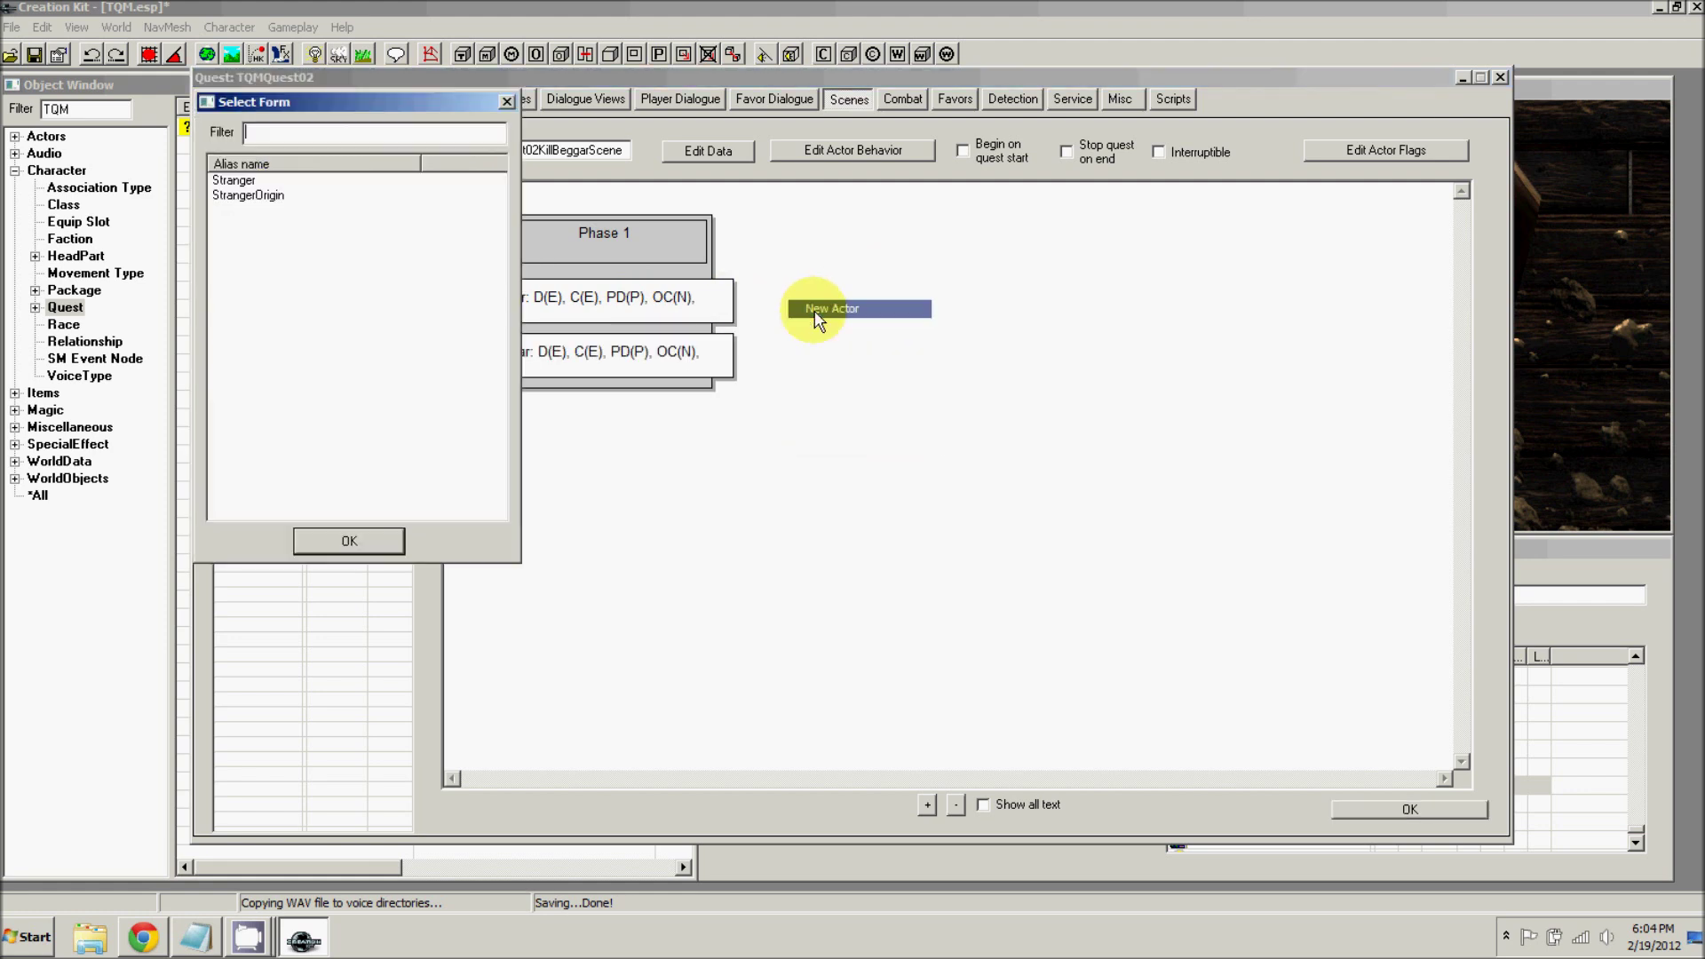
{"action": "double_click", "coordinate": [233, 181]}
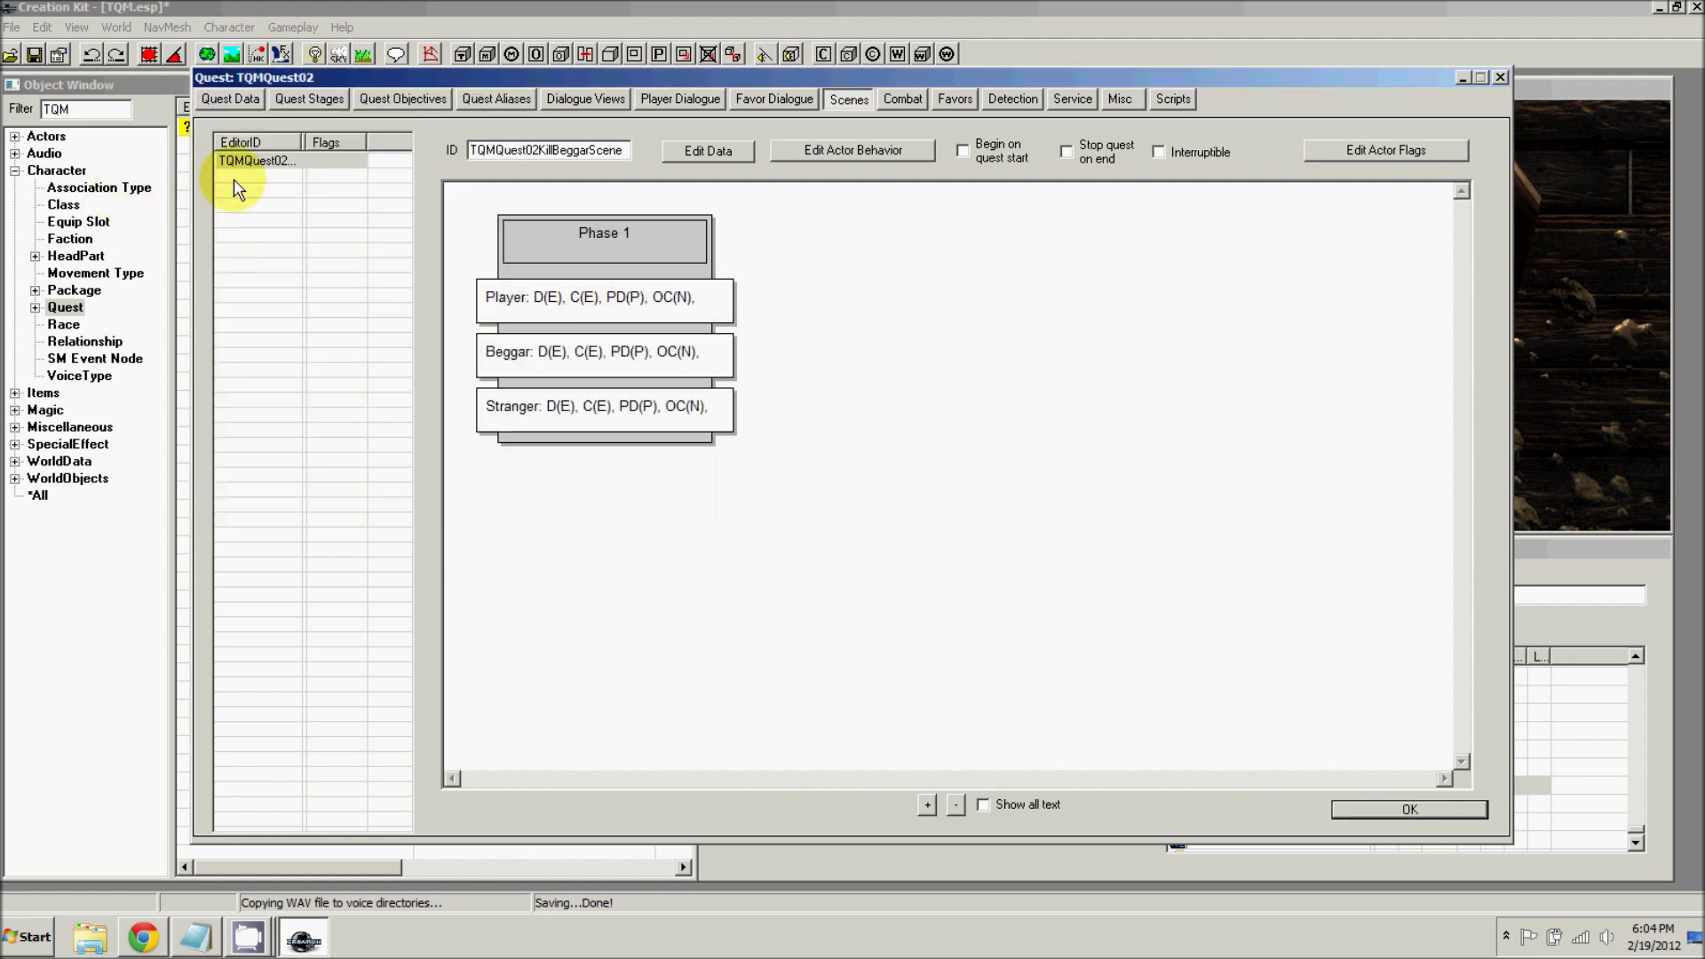
- Add a dialogue action for the Stranger in Phase 1 with a new info whose response reads "You hate the beggar. Kill him..."
{"action": "left_click", "coordinate": [632, 267]}
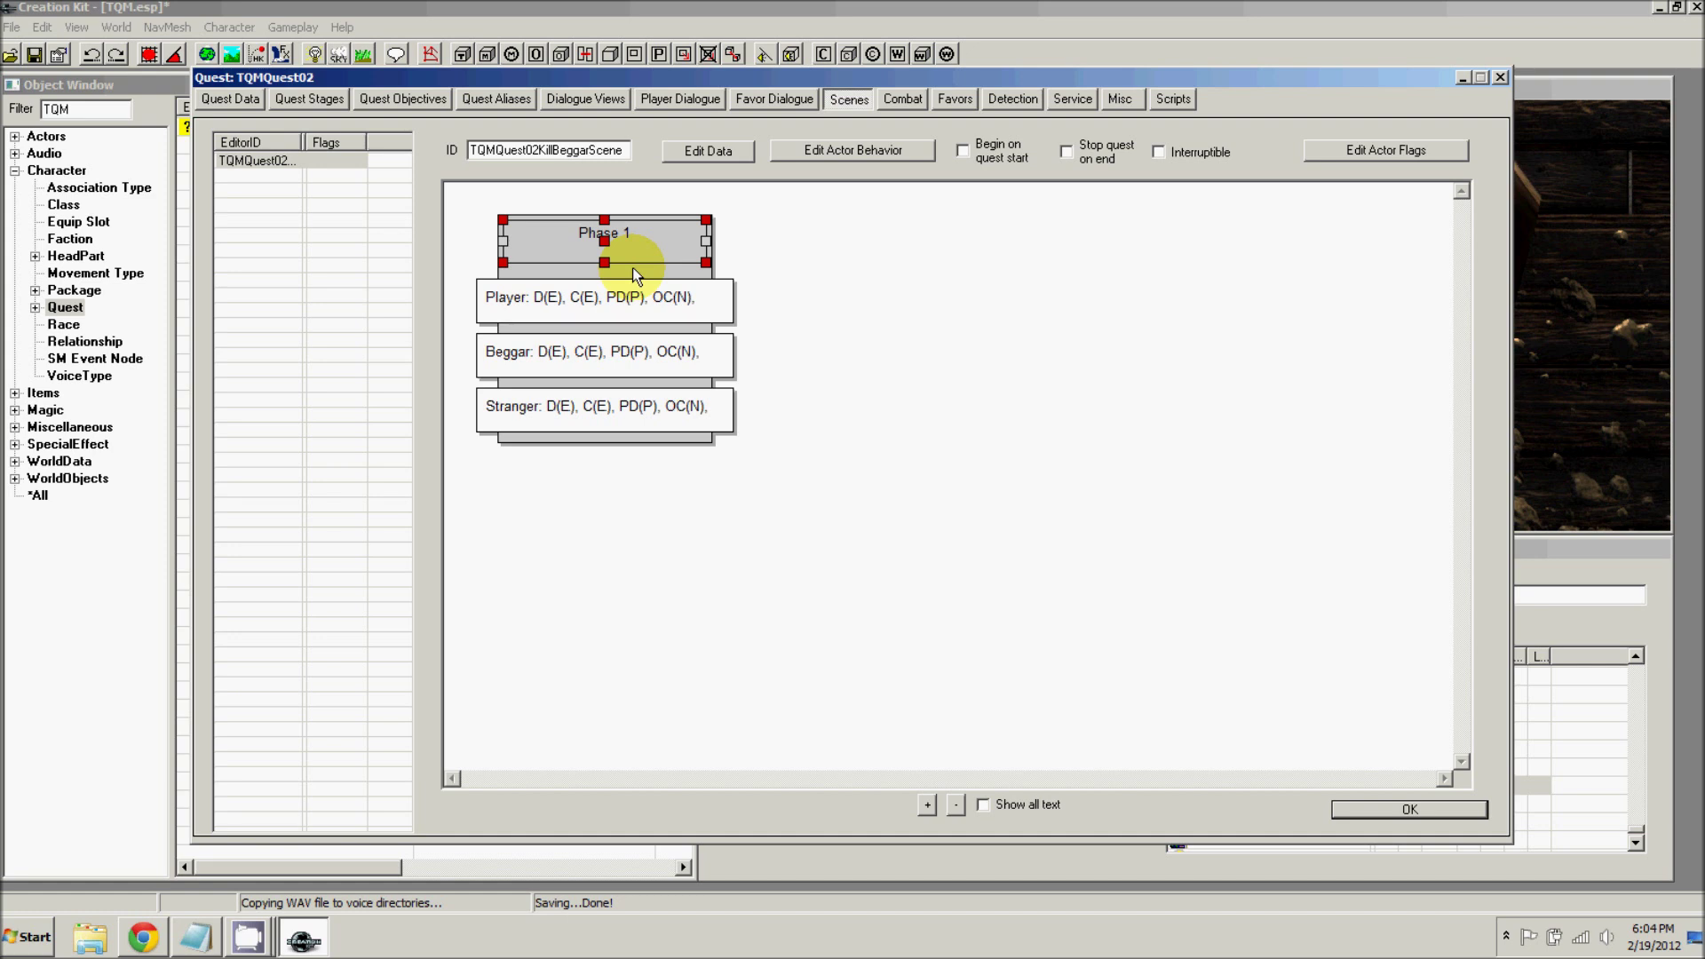
{"action": "left_click", "coordinate": [632, 269]}
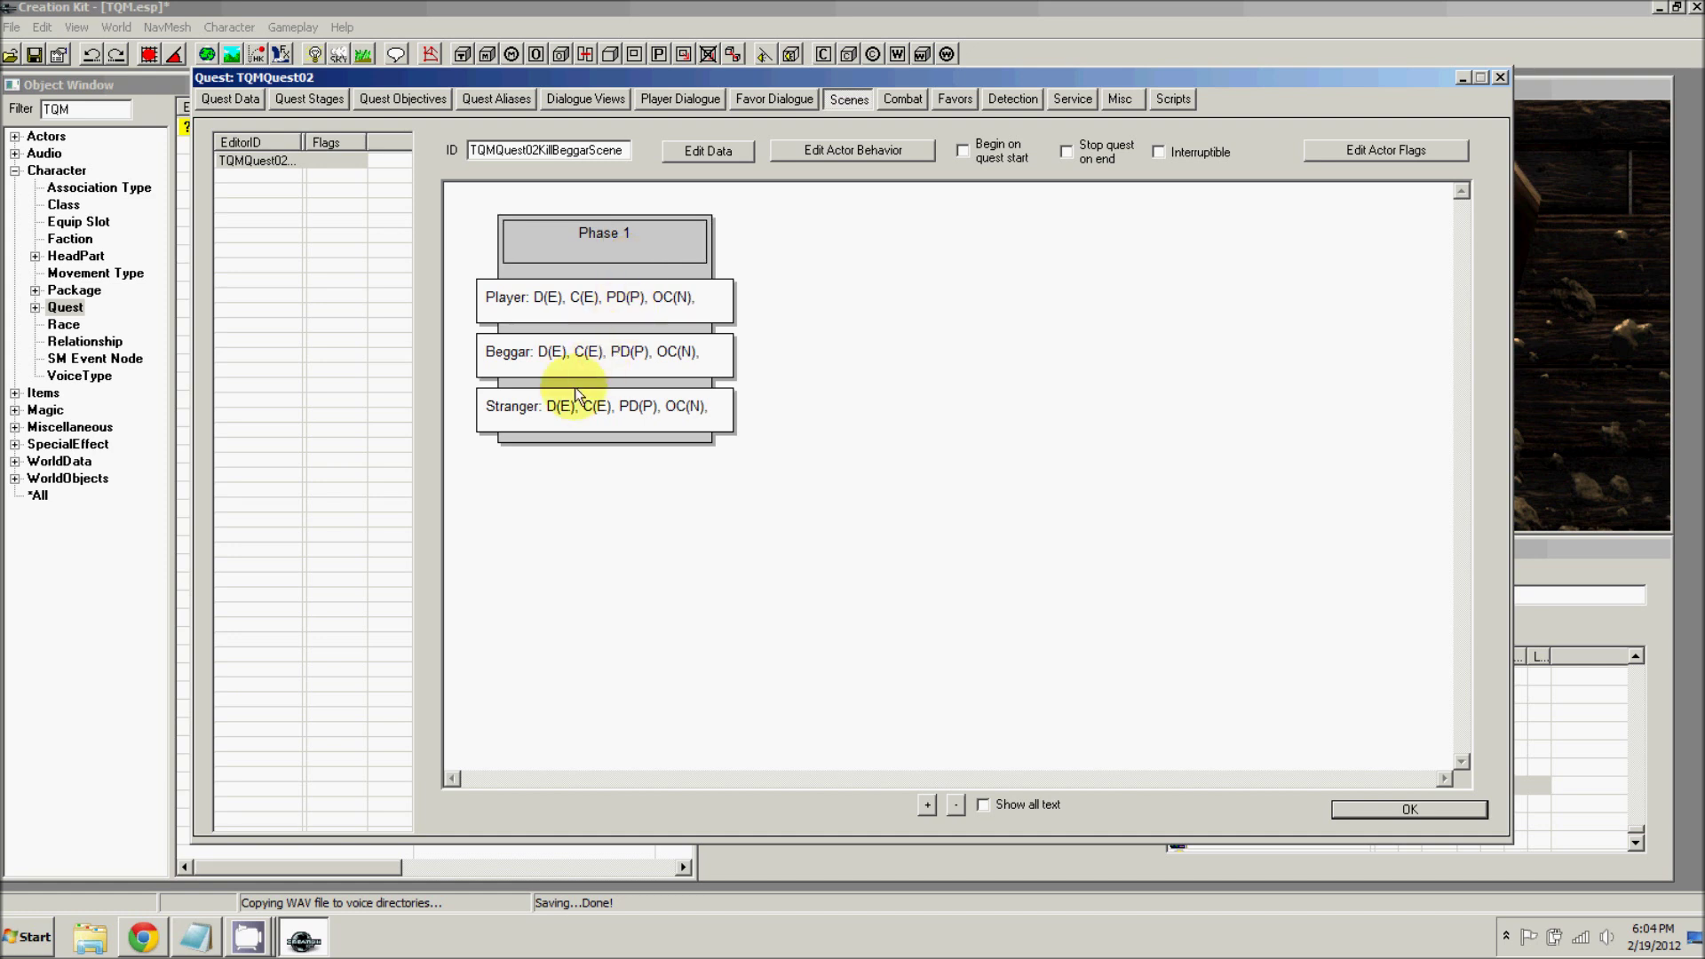
{"action": "right_click", "coordinate": [542, 419]}
{"action": "mouse_move", "coordinate": [604, 482]}
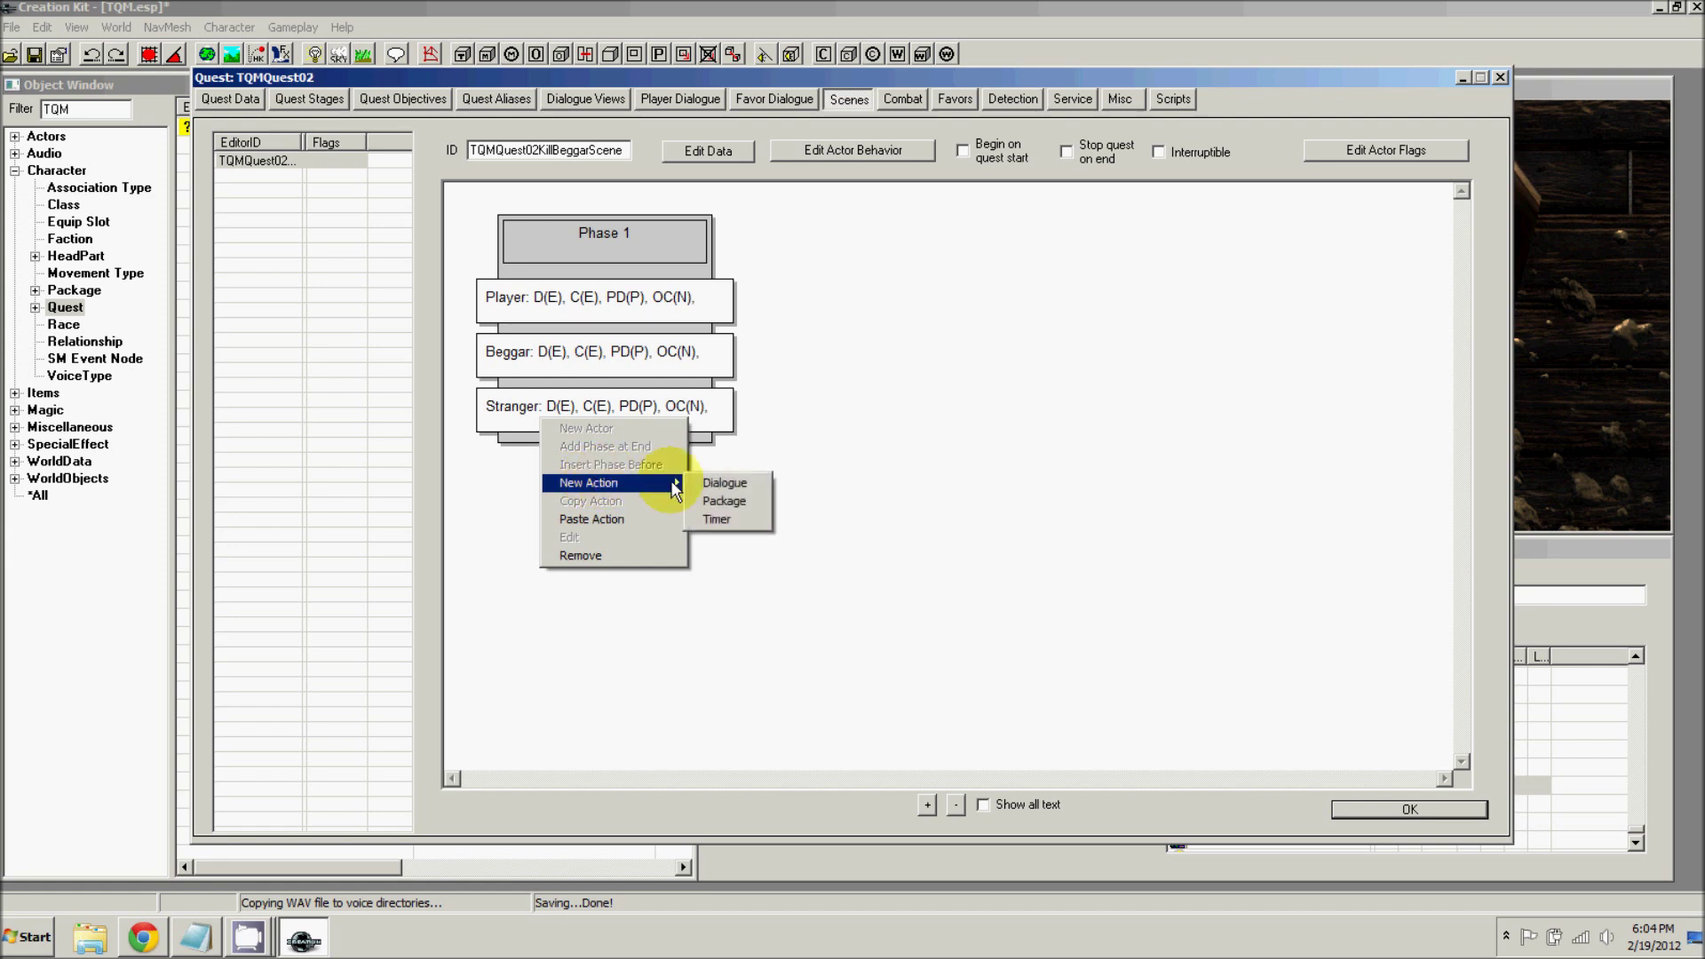
{"action": "left_click", "coordinate": [730, 484]}
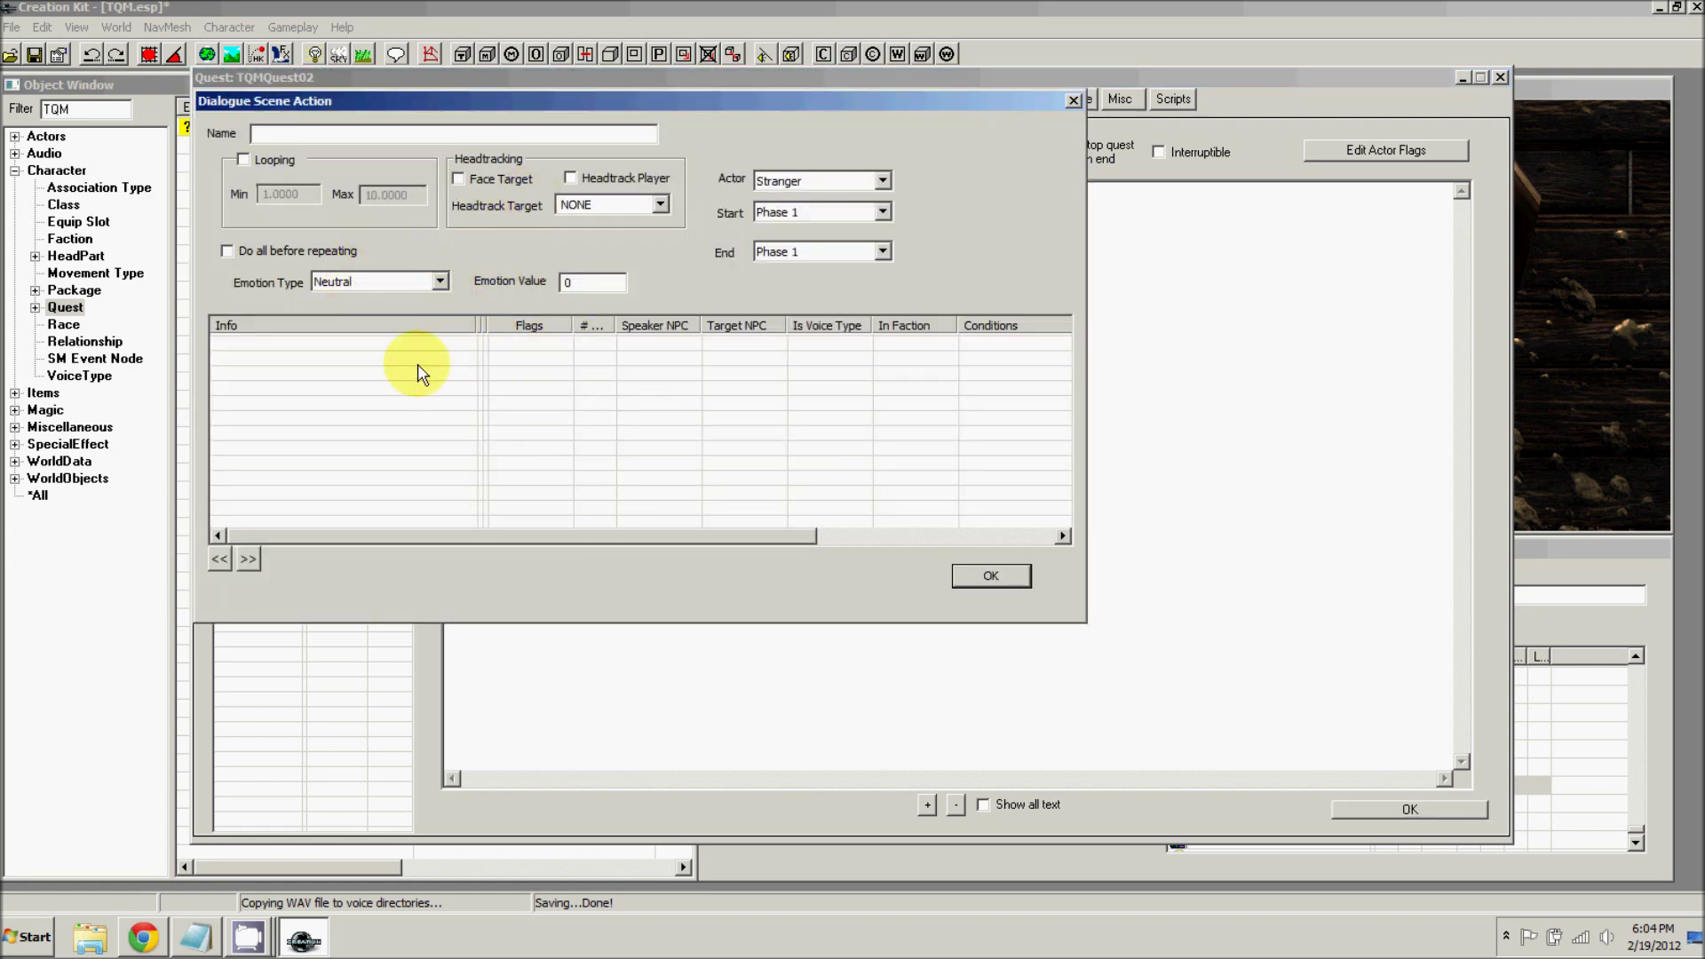
{"action": "right_click", "coordinate": [327, 371]}
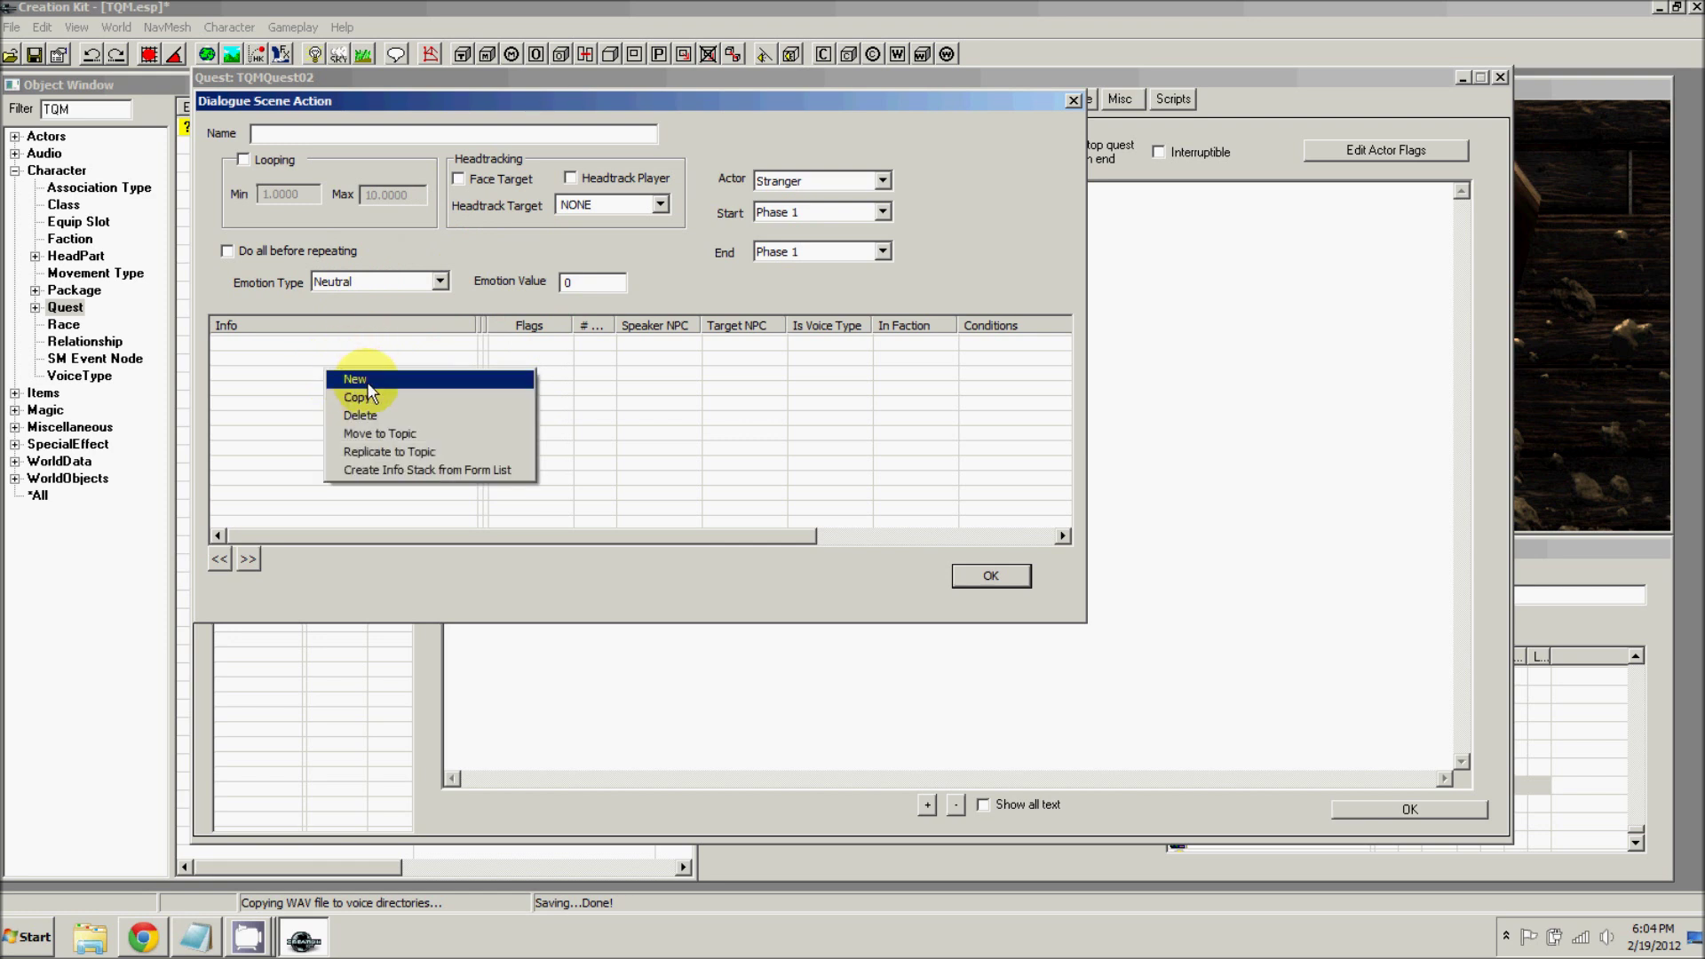
{"action": "left_click", "coordinate": [367, 380]}
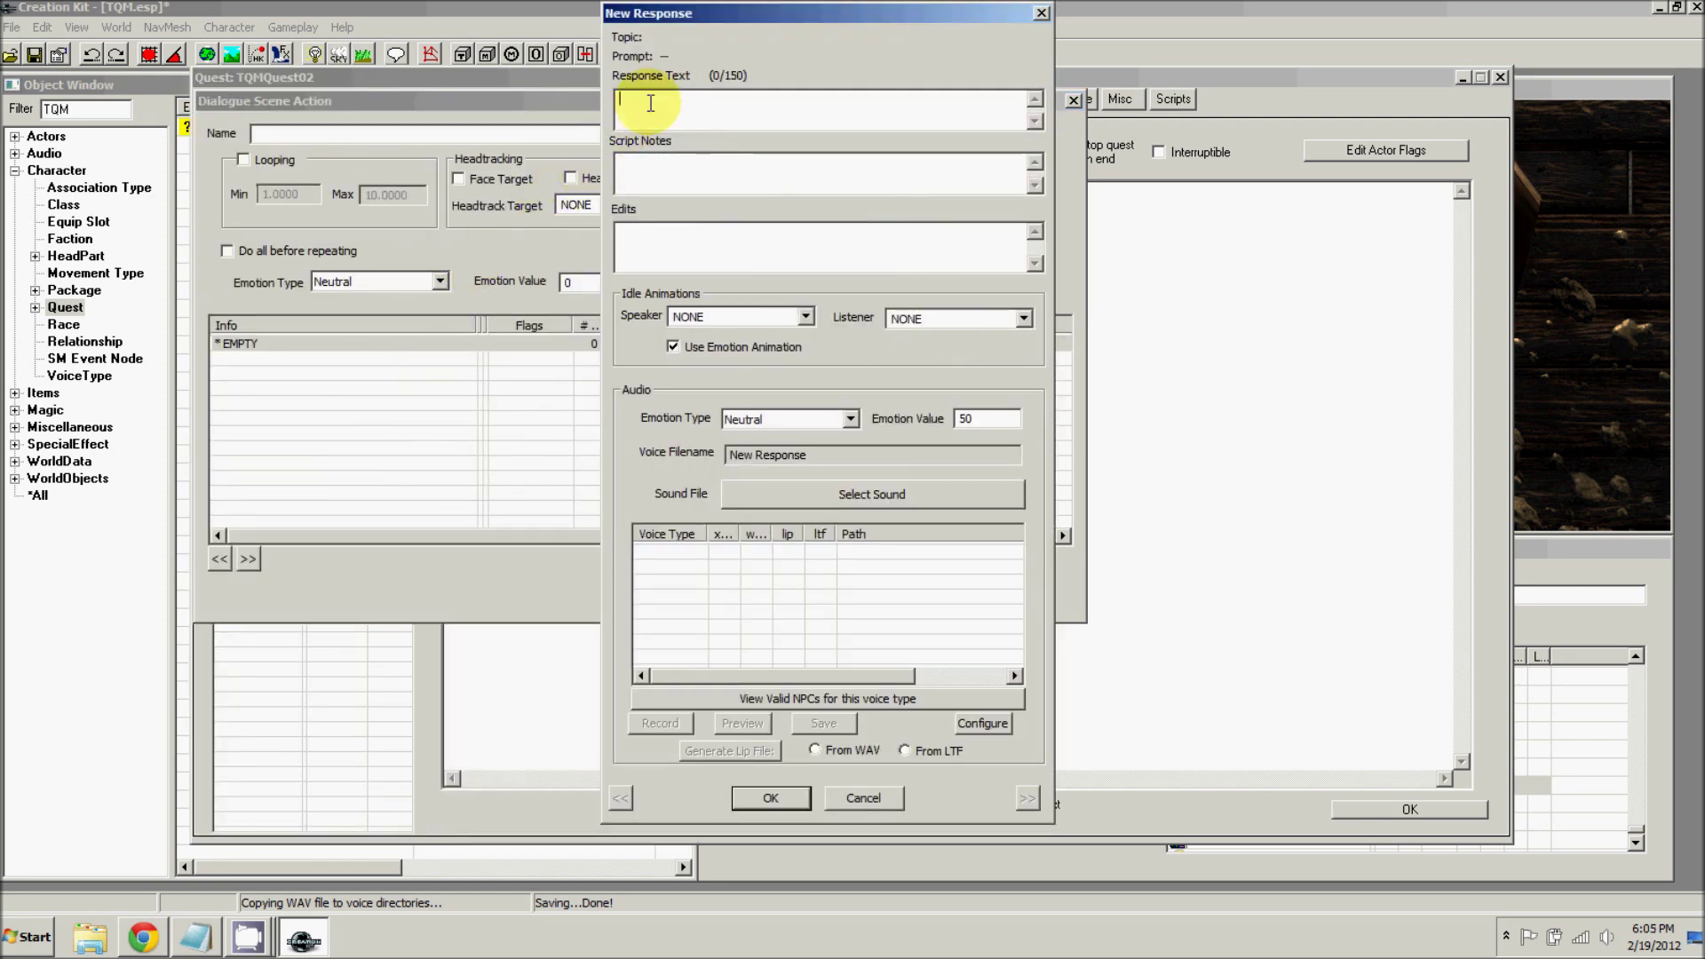
{"action": "type", "text": "You hate the beggar. Kill him..."}
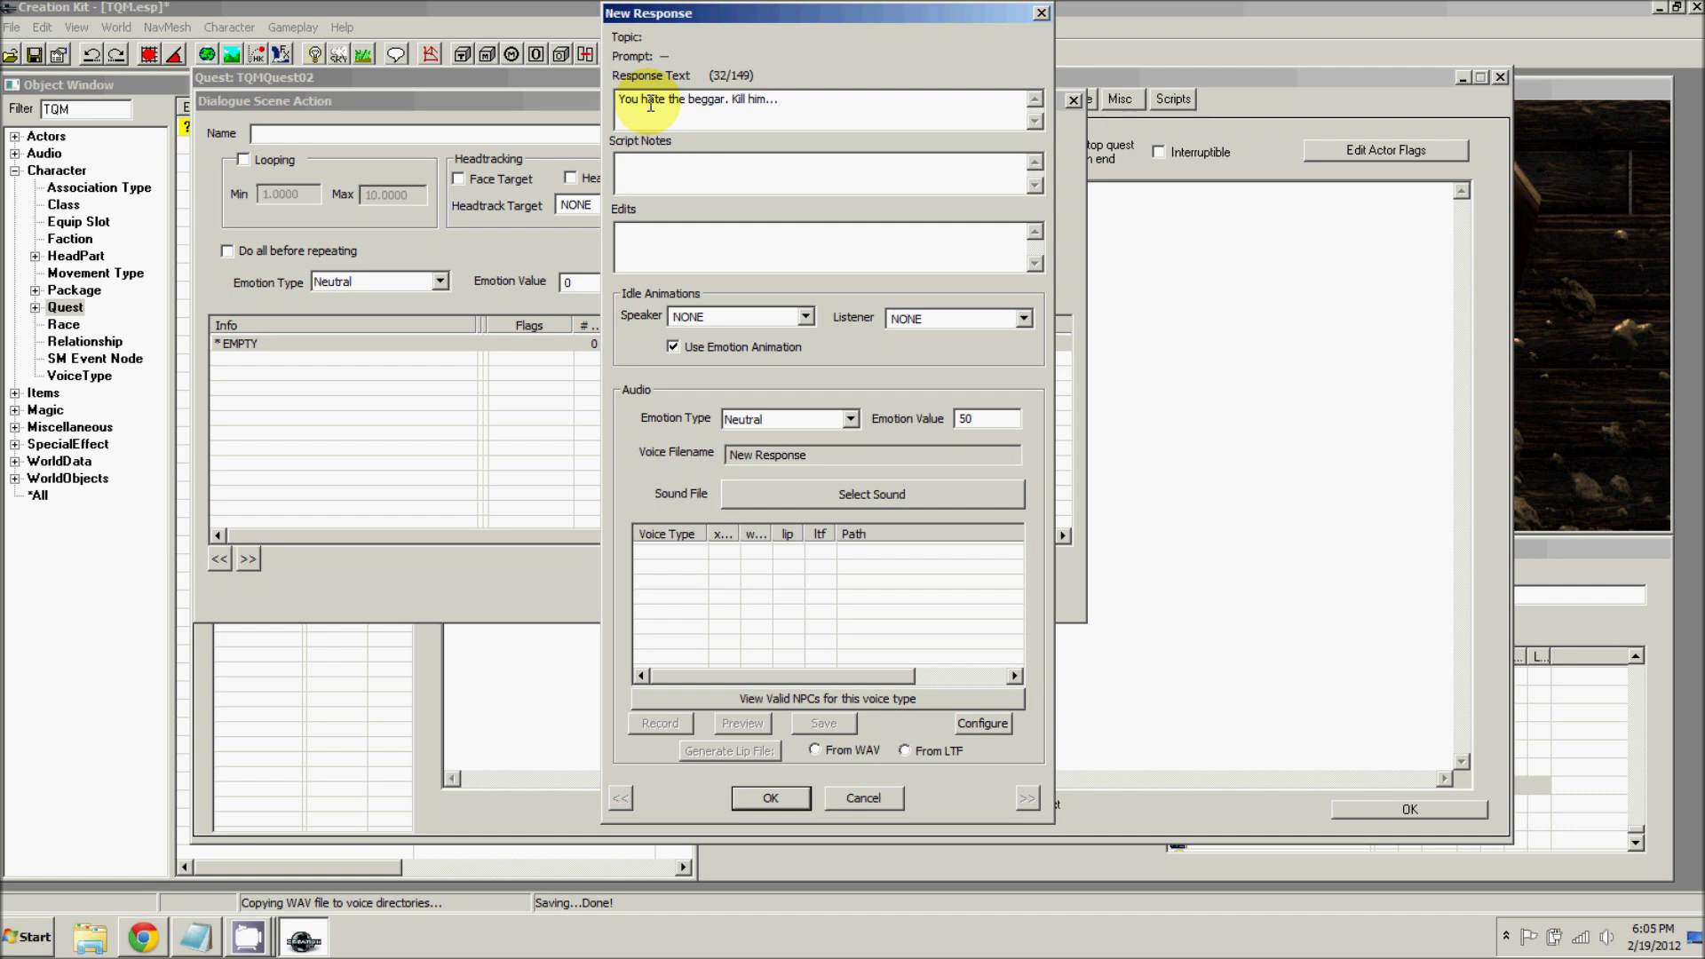
{"action": "left_click", "coordinate": [771, 798]}
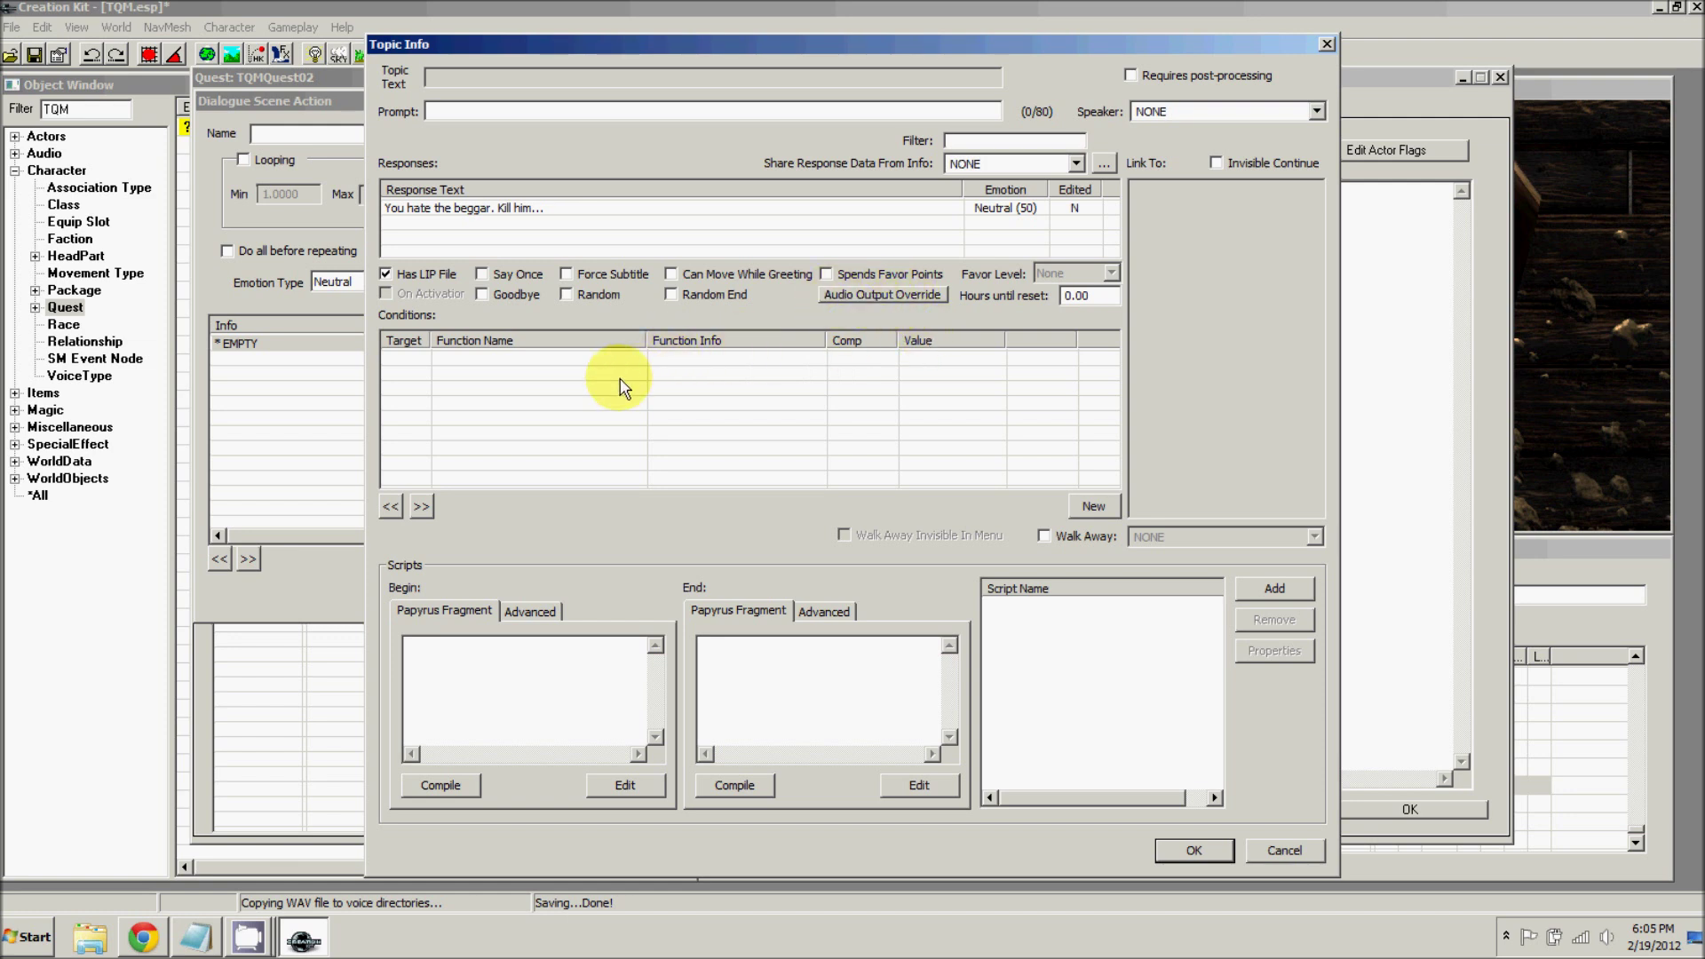
- Set the topic info's audio output override to SOMDialogue2D
{"action": "left_click", "coordinate": [877, 297]}
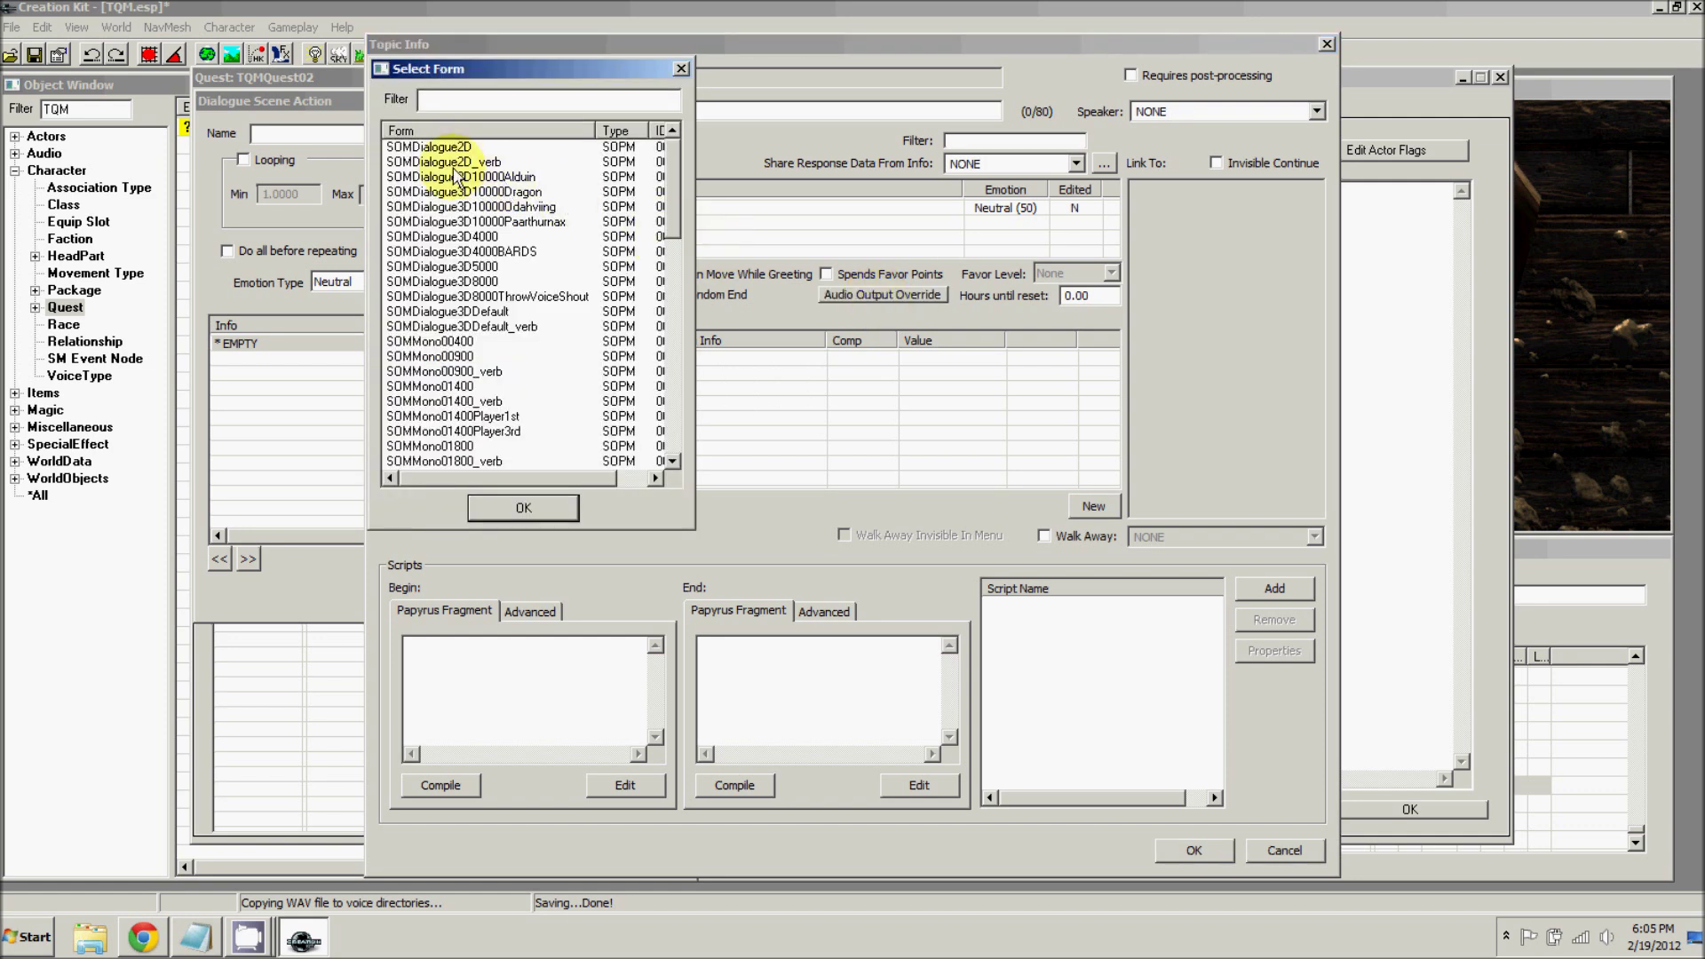
{"action": "double_click", "coordinate": [437, 147]}
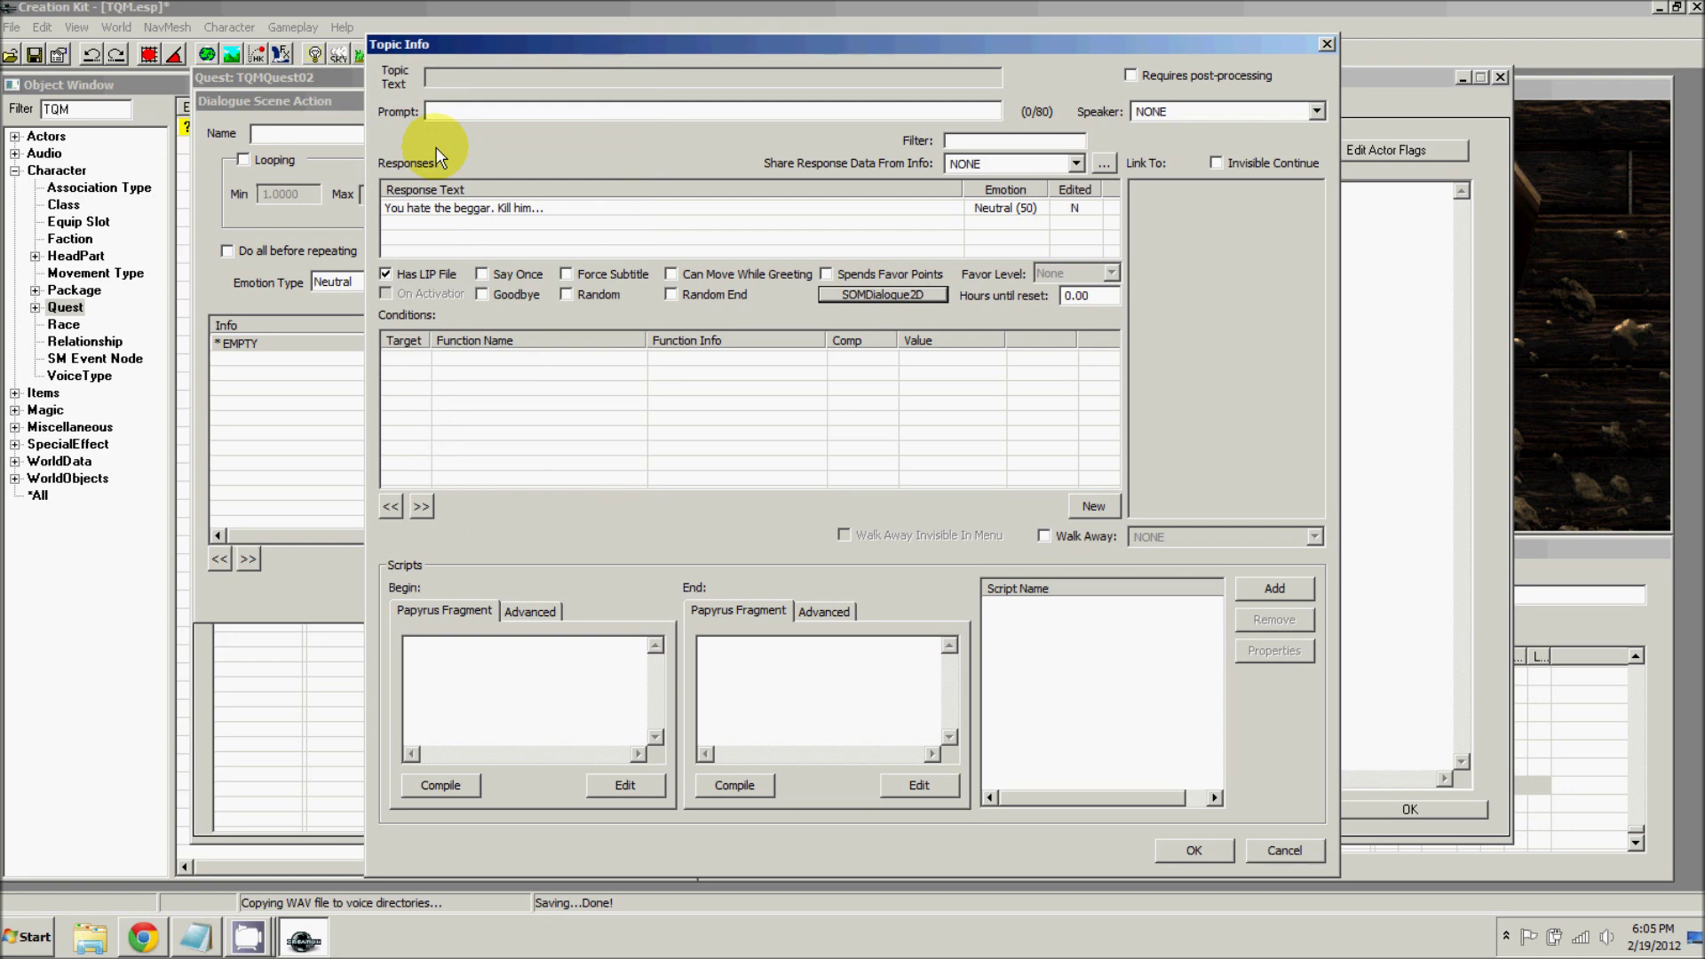
{"action": "left_click_drag", "start_coordinate": [478, 50], "coordinate": [439, 66]}
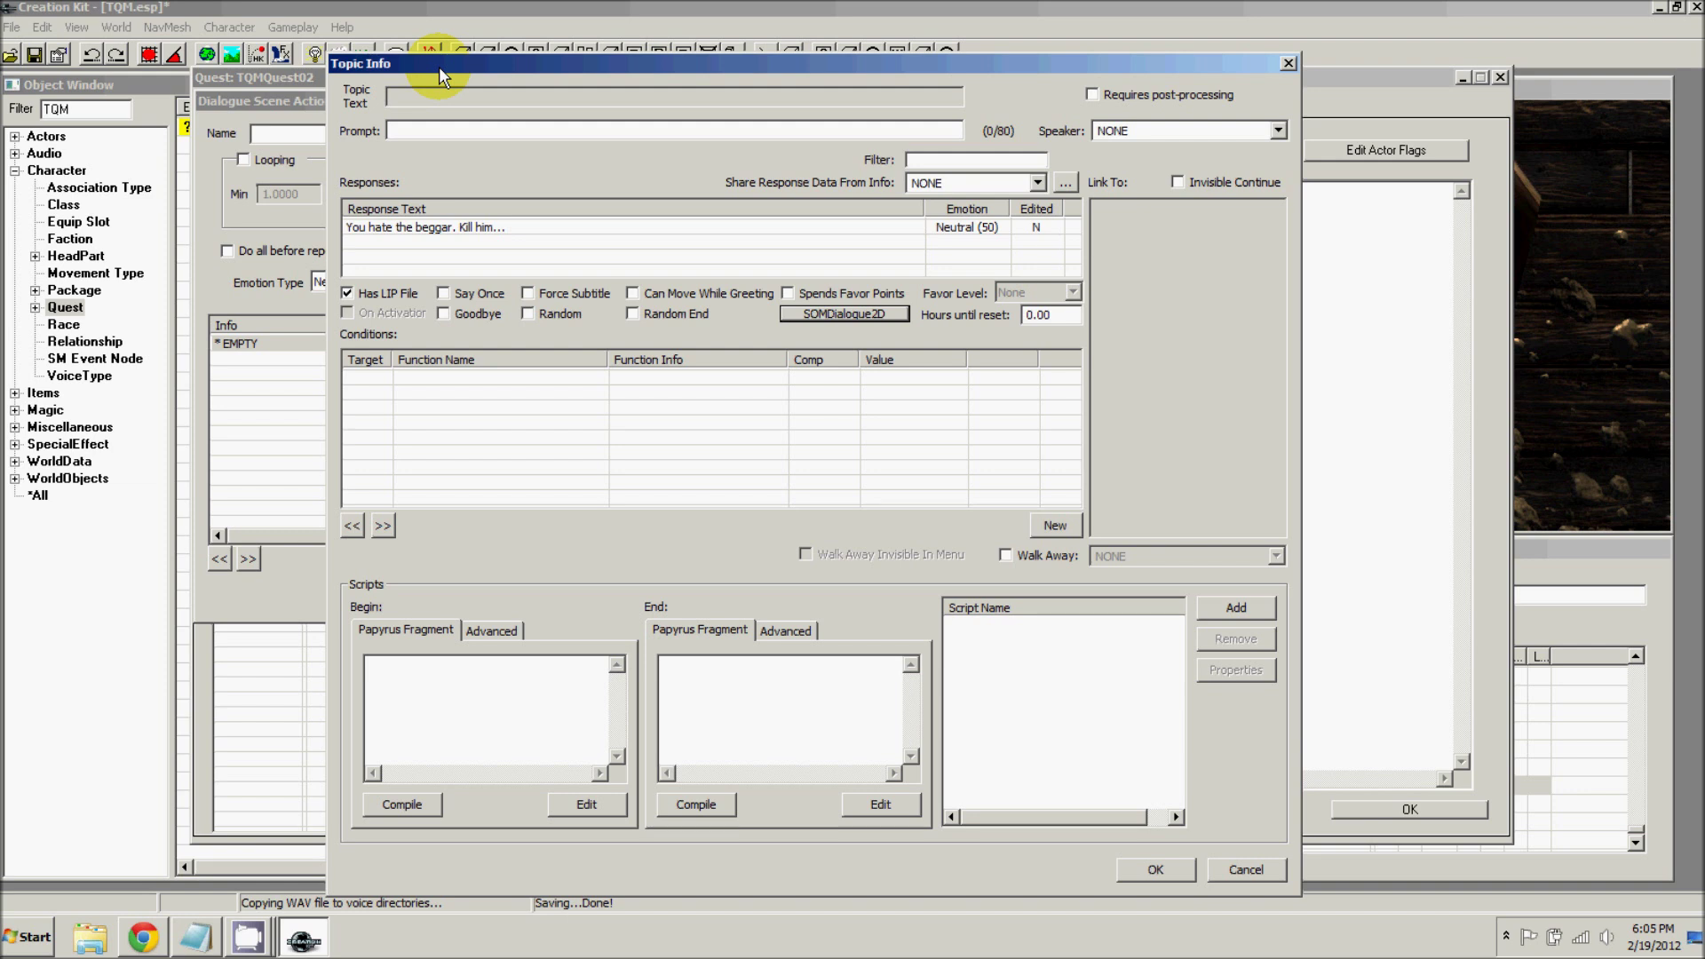
- Add a GetIsAliasRef condition to the topic info for the Stranger alias, run on Subject and equal to 1
{"action": "right_click", "coordinate": [469, 427]}
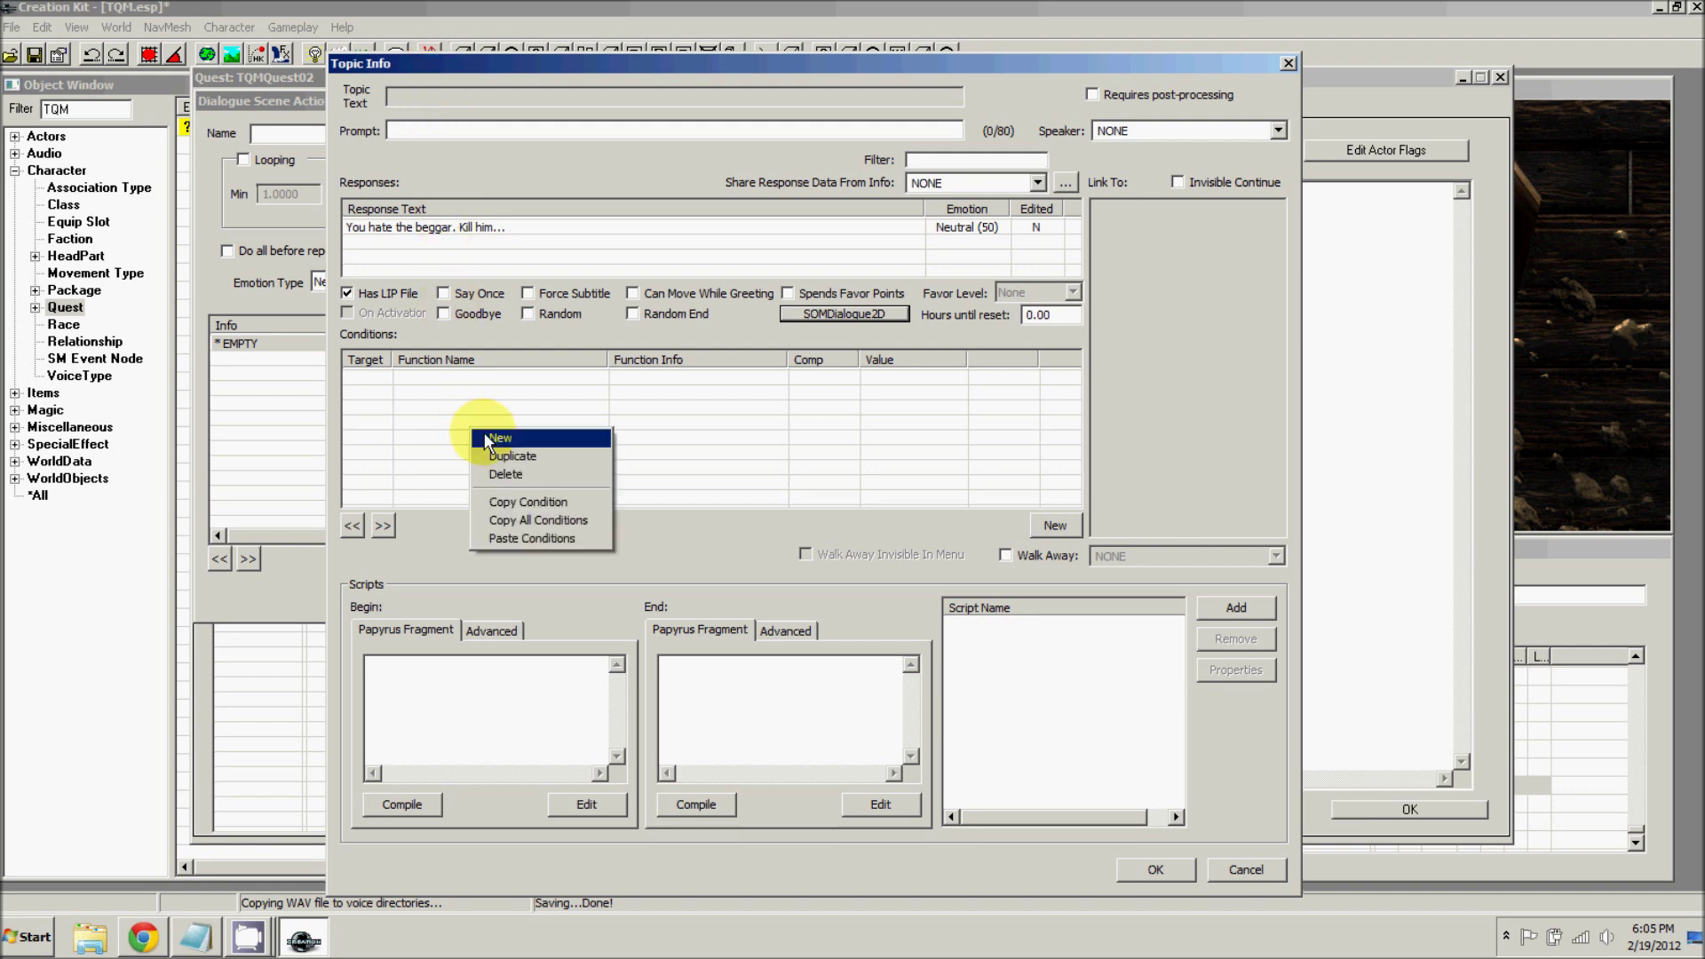
{"action": "left_click", "coordinate": [497, 439]}
{"action": "type", "text": "GetIsAliasRef"}
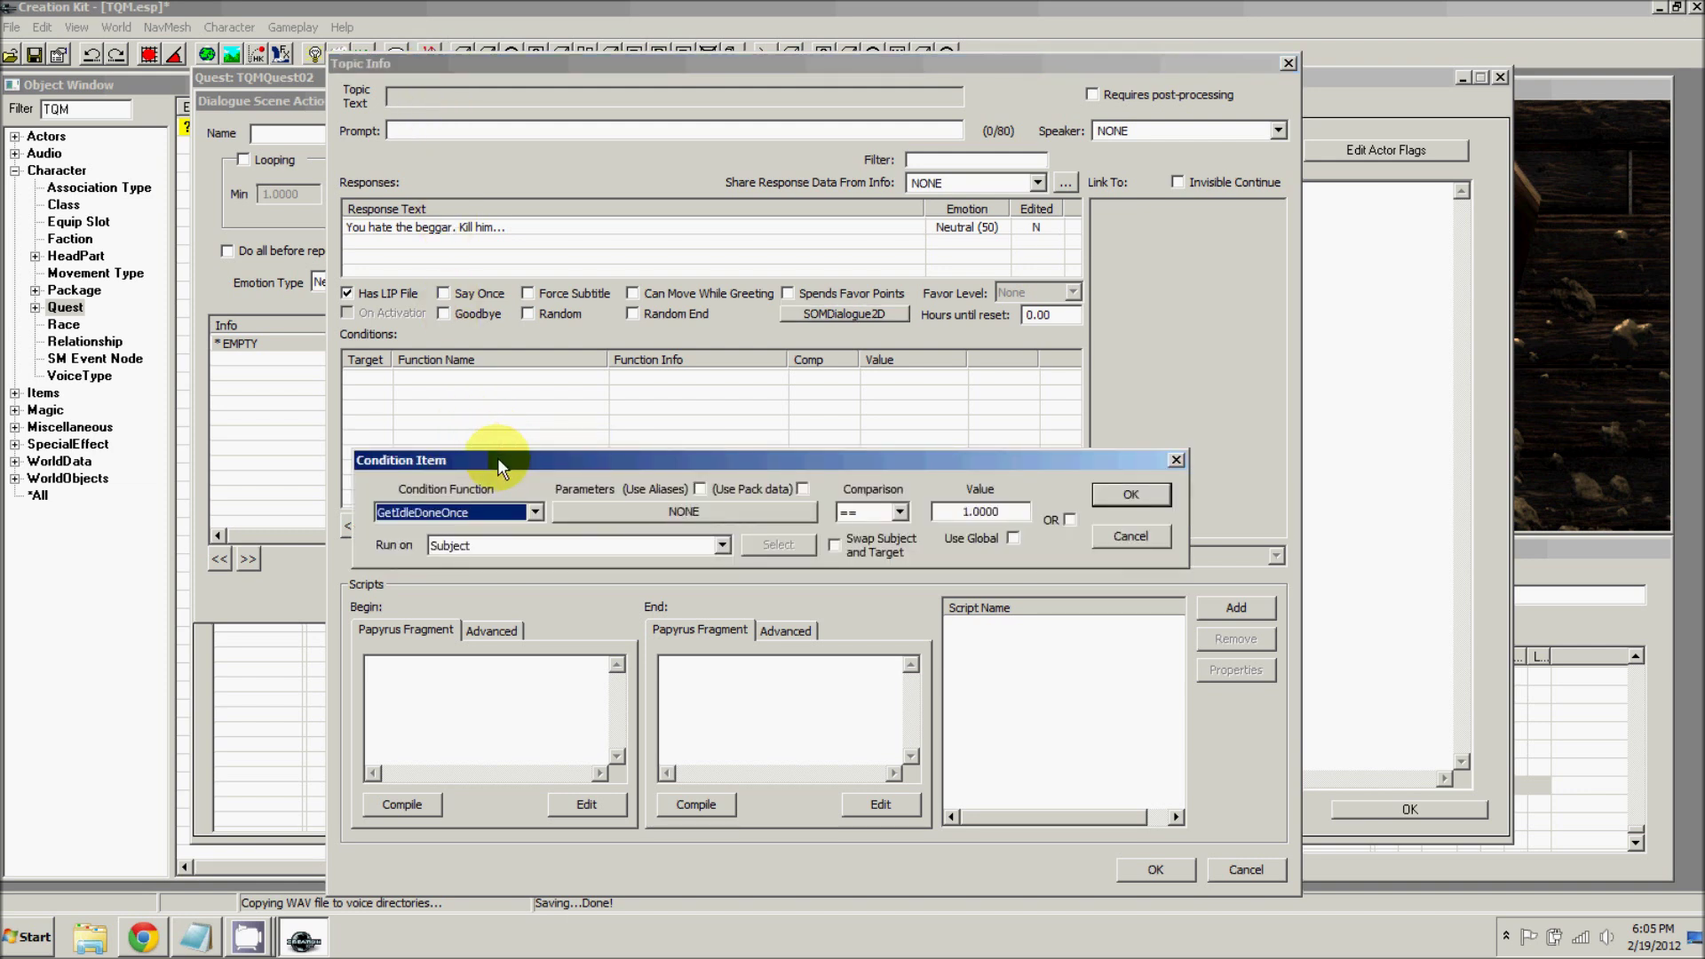
{"action": "left_click", "coordinate": [653, 515]}
{"action": "left_click", "coordinate": [559, 579]}
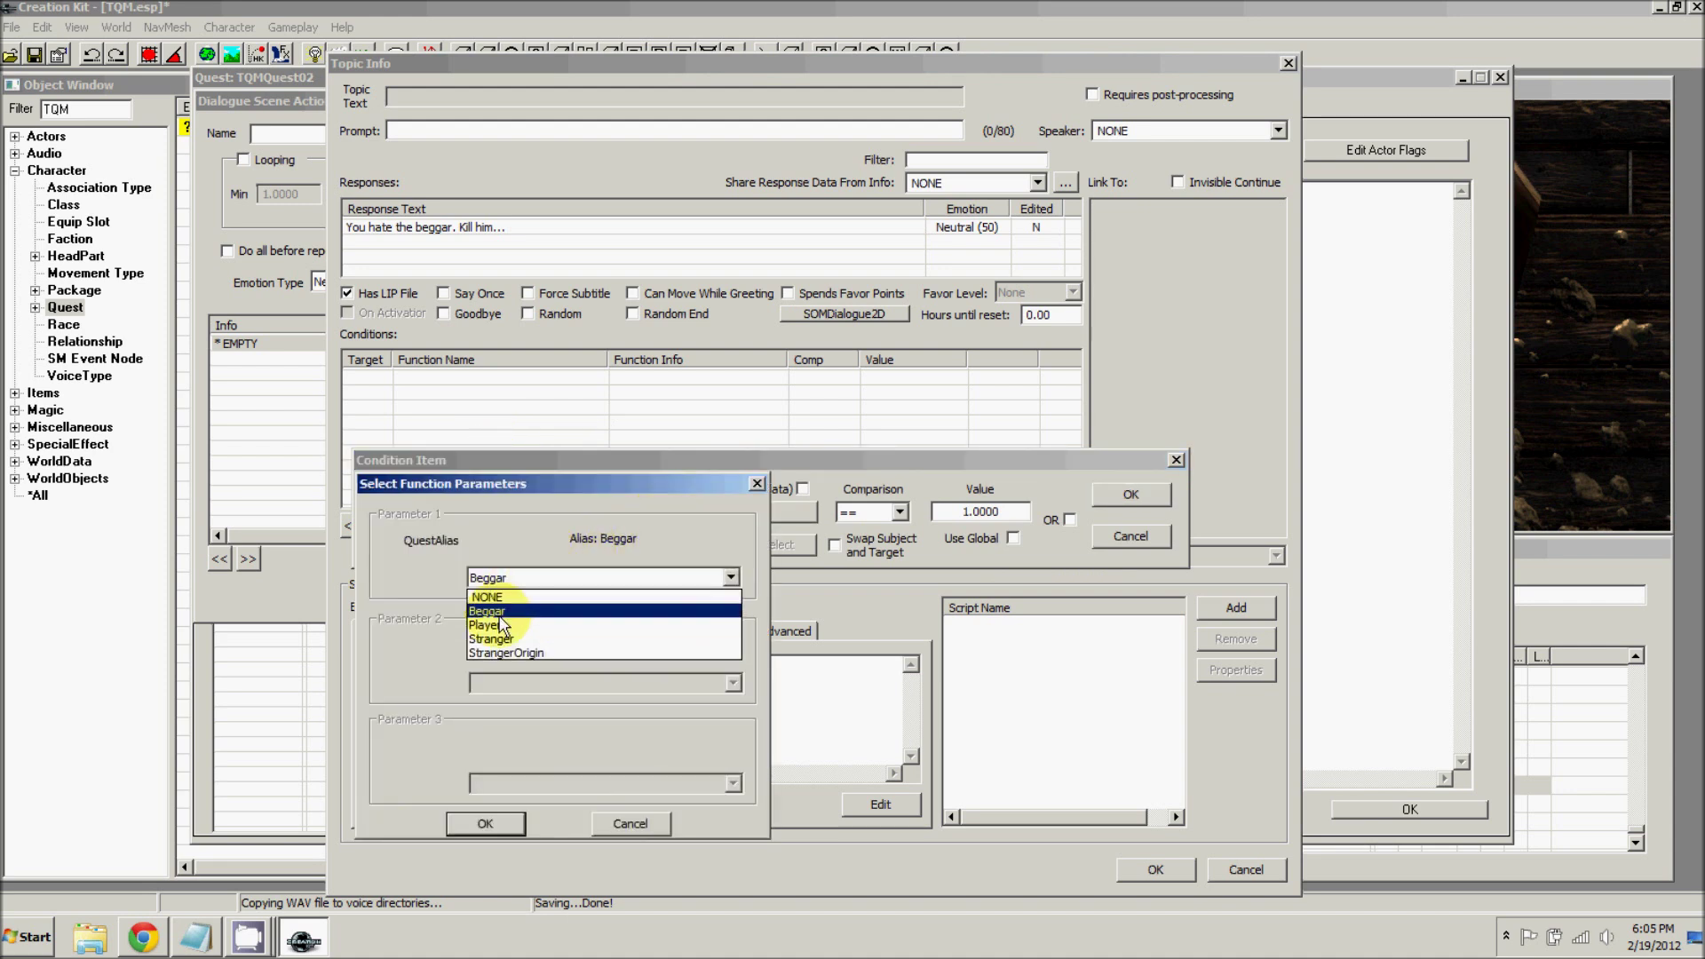
{"action": "left_click", "coordinate": [501, 632]}
{"action": "left_click", "coordinate": [513, 817]}
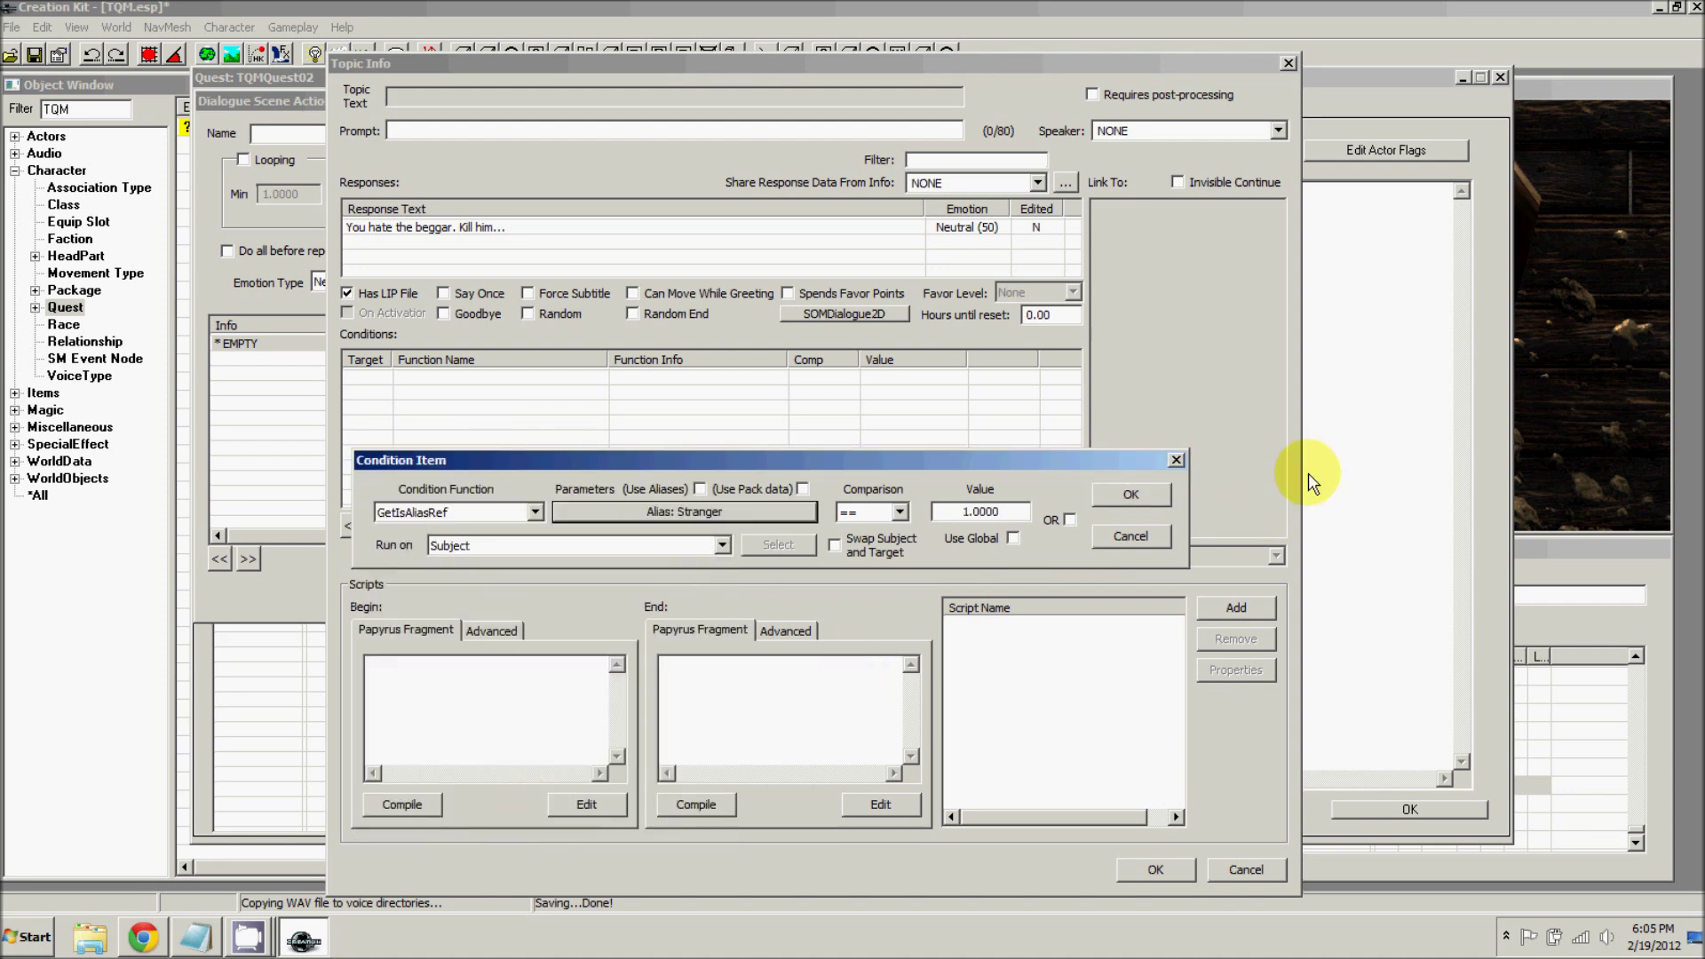
{"action": "left_click", "coordinate": [1130, 494]}
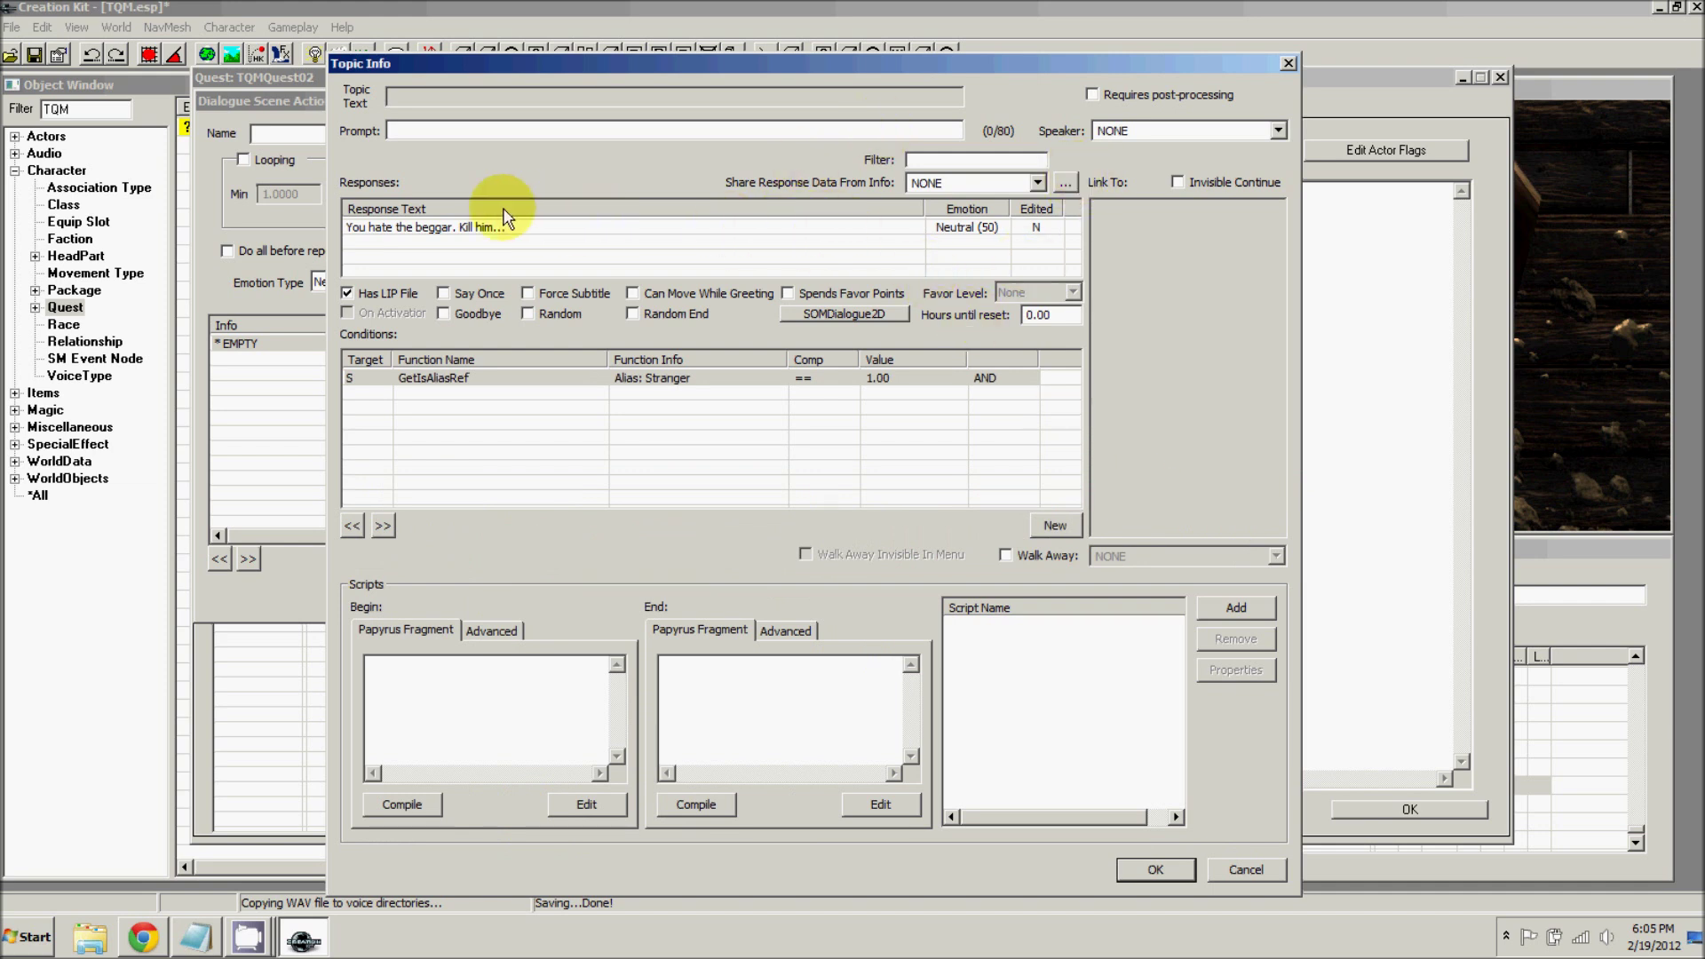
- Record and save the MaleNord voice for the "You hate the beggar" response, and accept the topic info and dialogue action
{"action": "left_click", "coordinate": [417, 229]}
{"action": "double_click", "coordinate": [416, 229]}
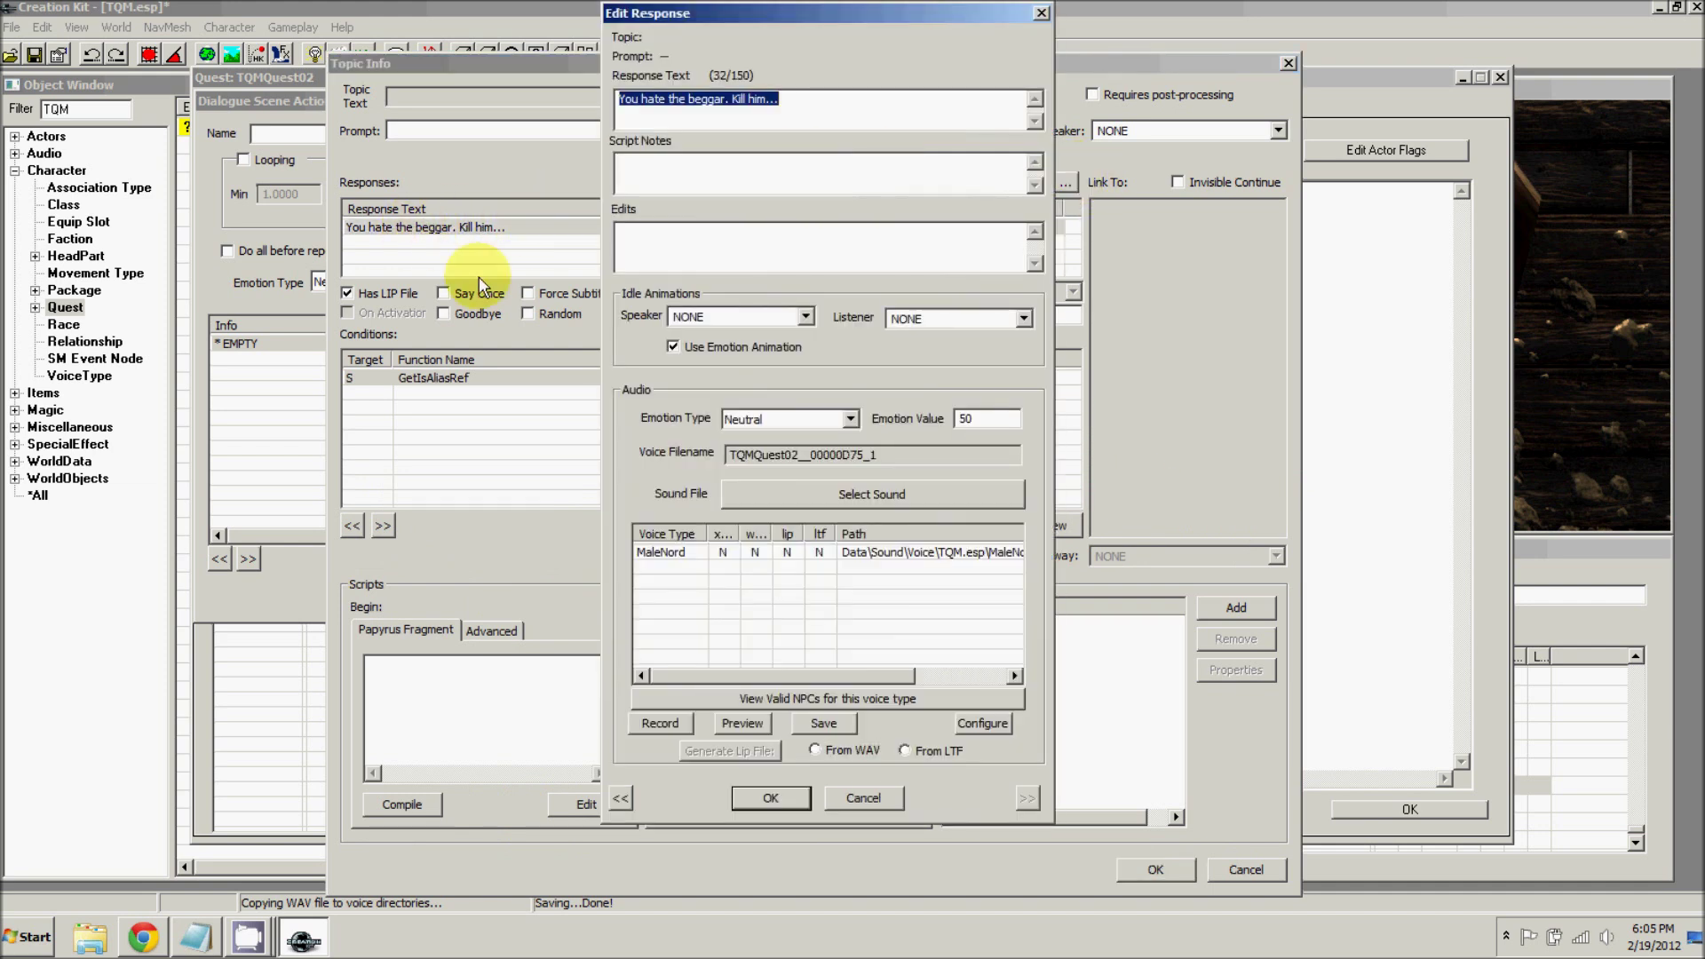
{"action": "left_click", "coordinate": [680, 553]}
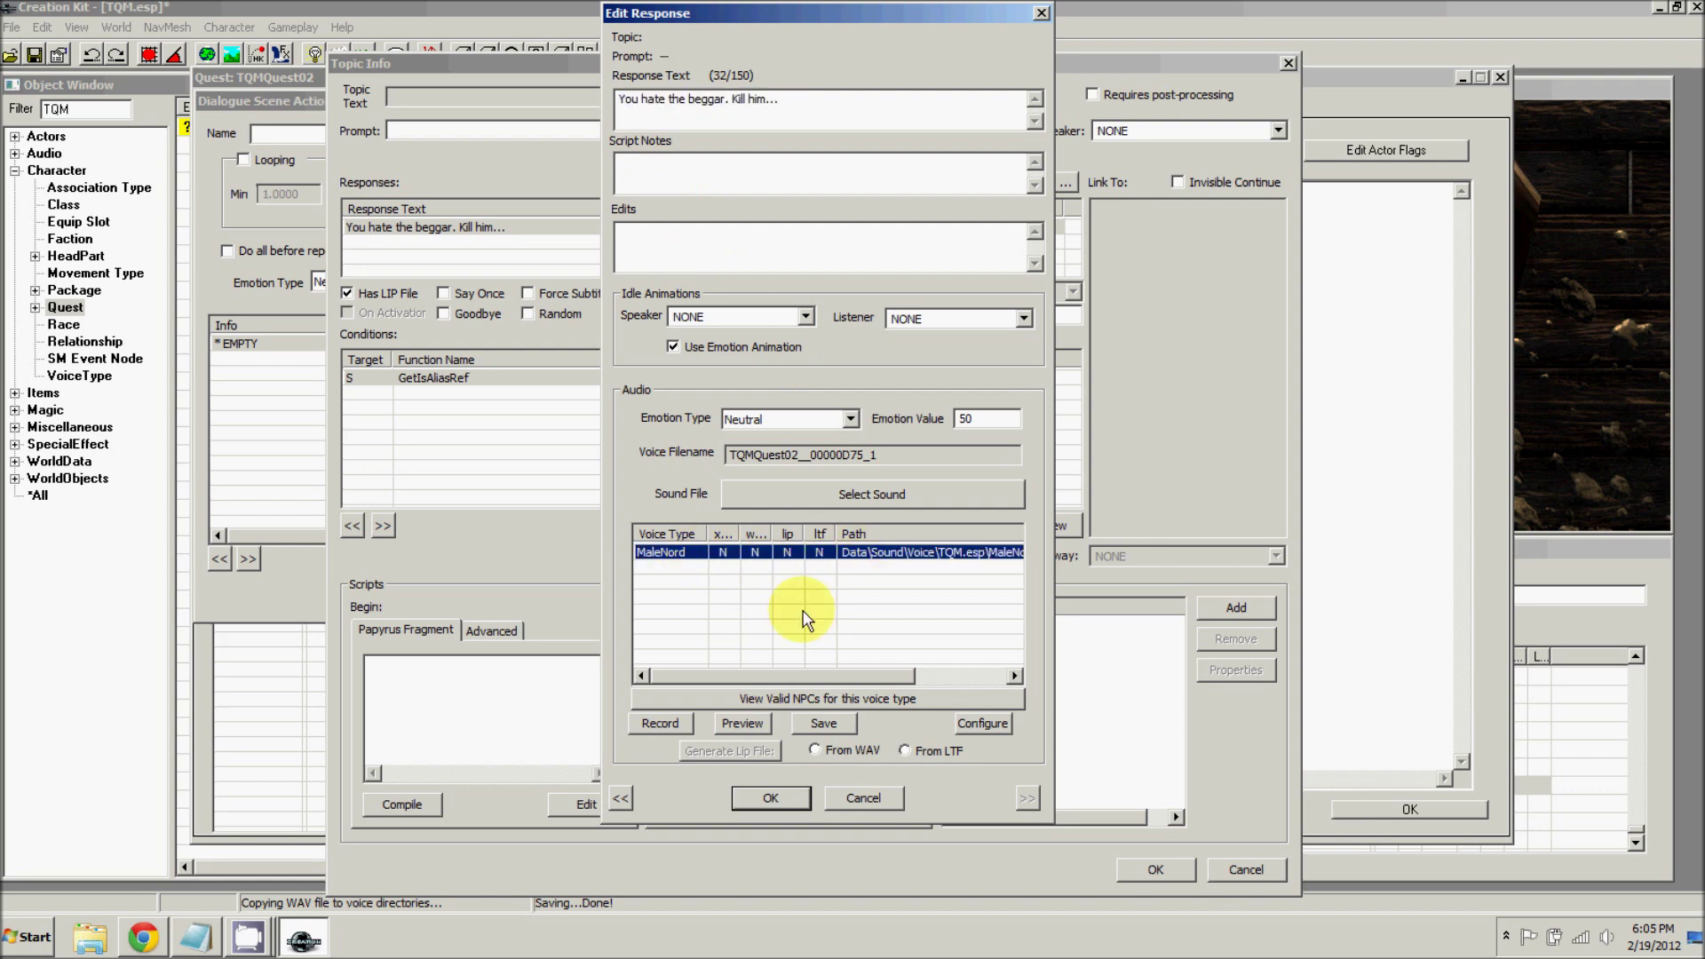
{"action": "left_click", "coordinate": [660, 724]}
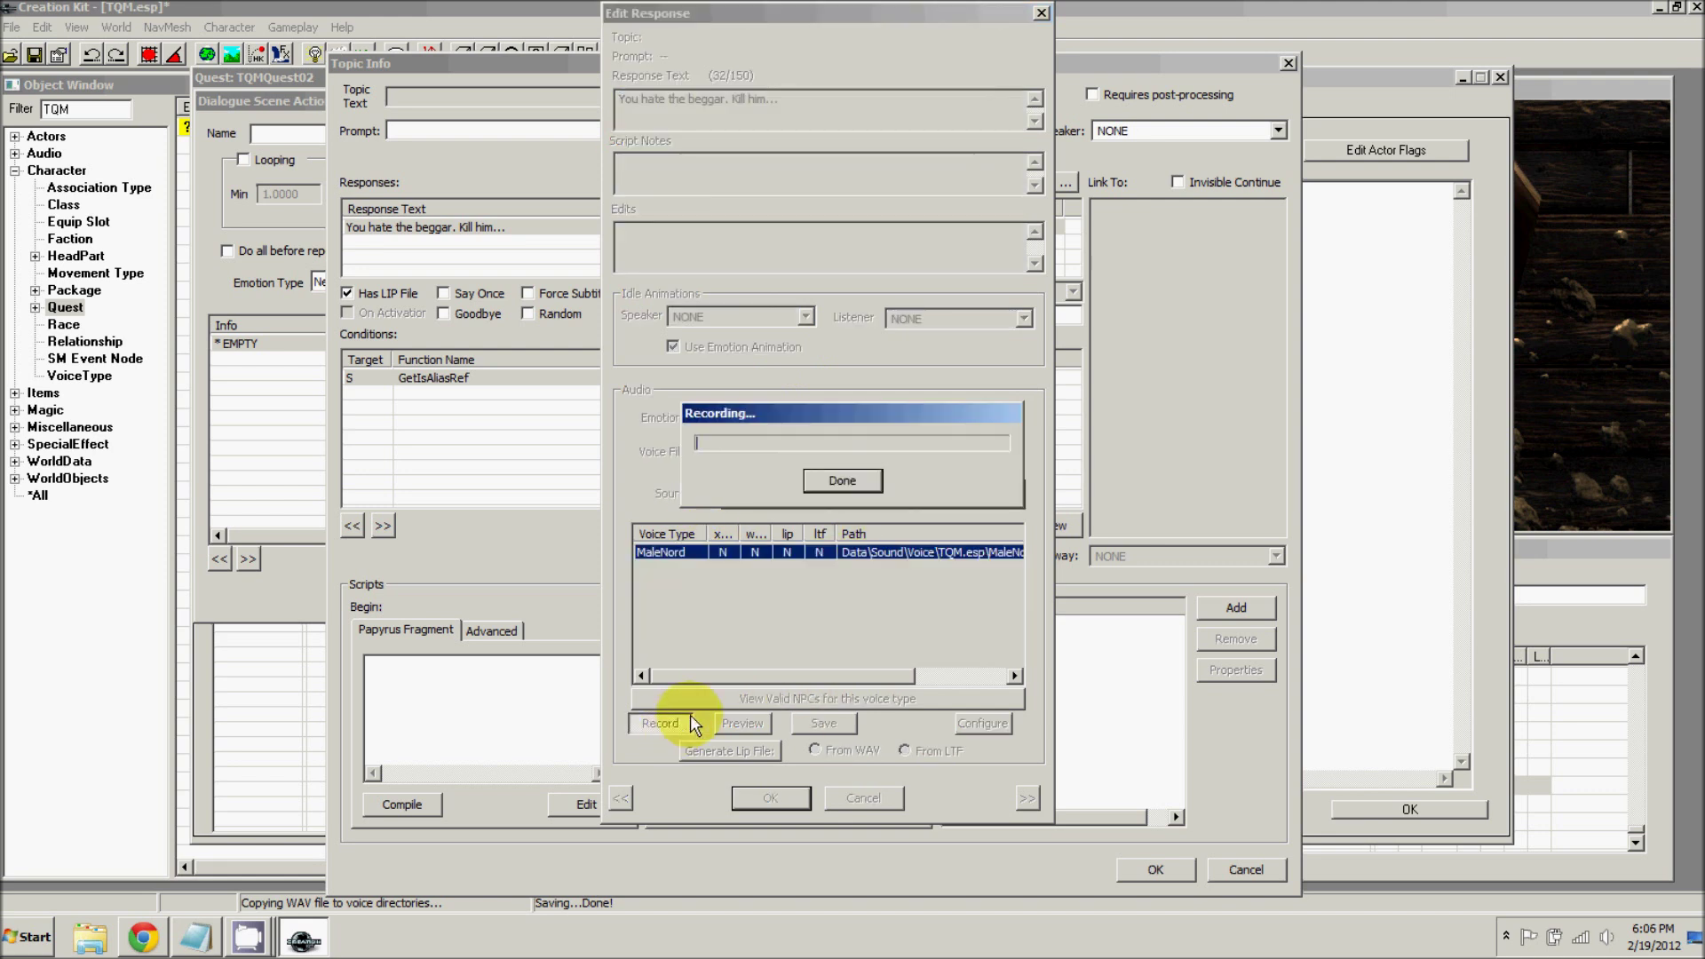
{"action": "left_click", "coordinate": [837, 477]}
{"action": "left_click", "coordinate": [829, 721]}
{"action": "left_click", "coordinate": [771, 798]}
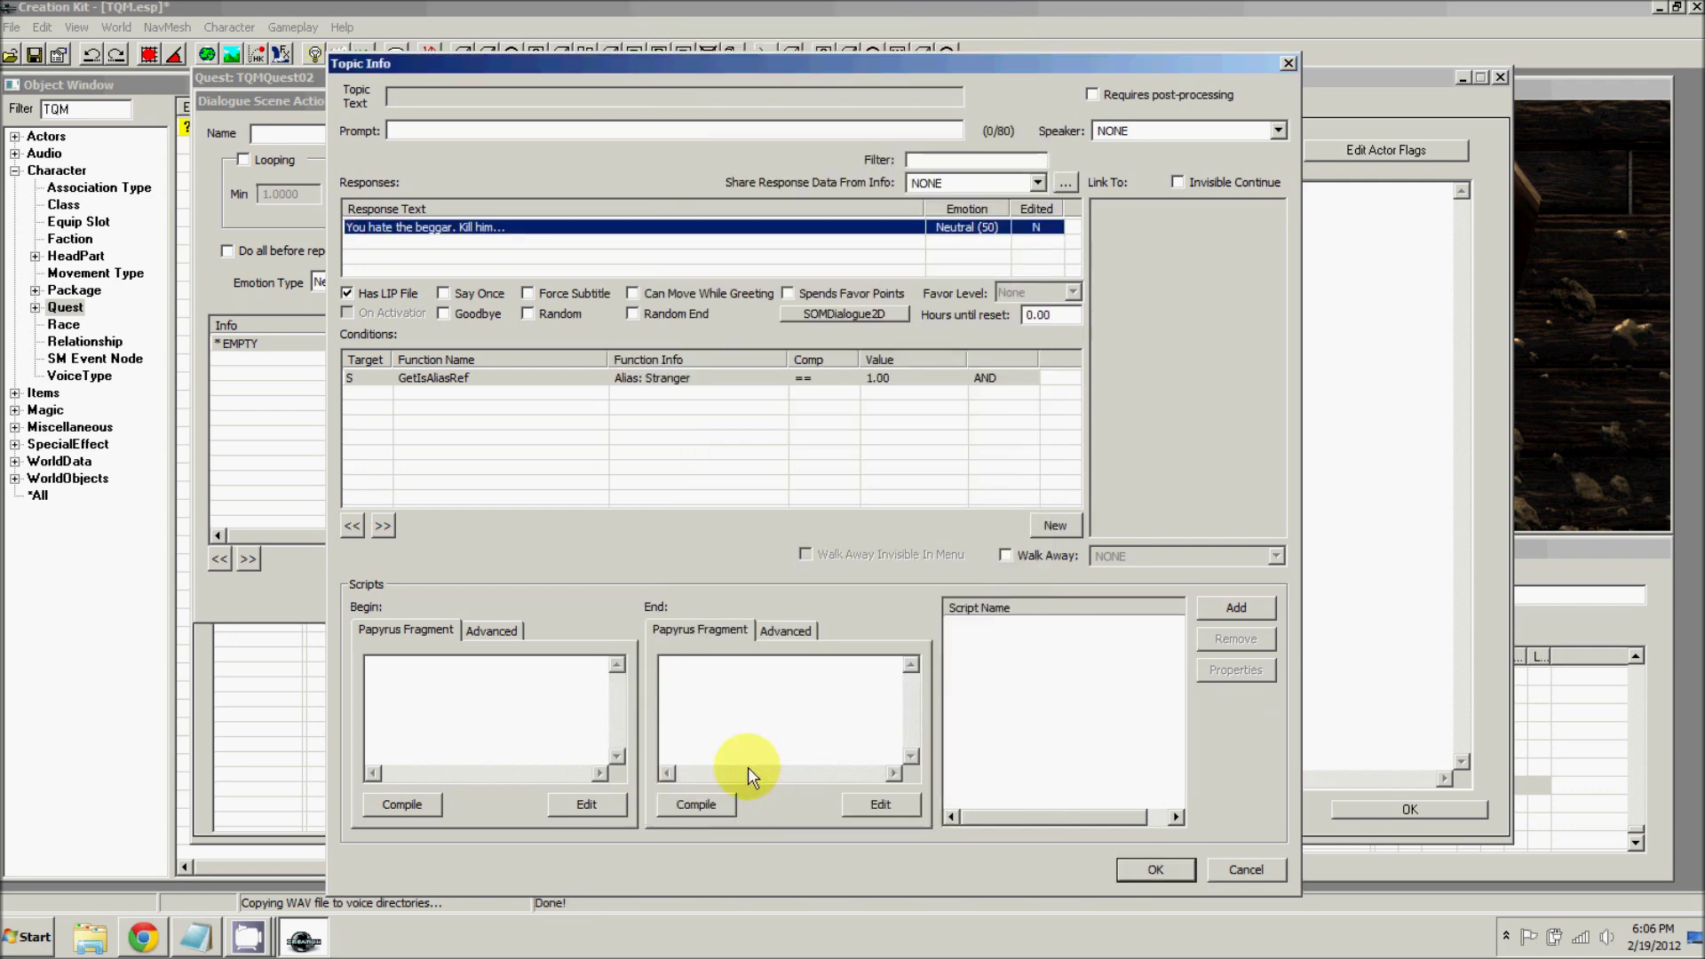
{"action": "left_click", "coordinate": [1158, 870]}
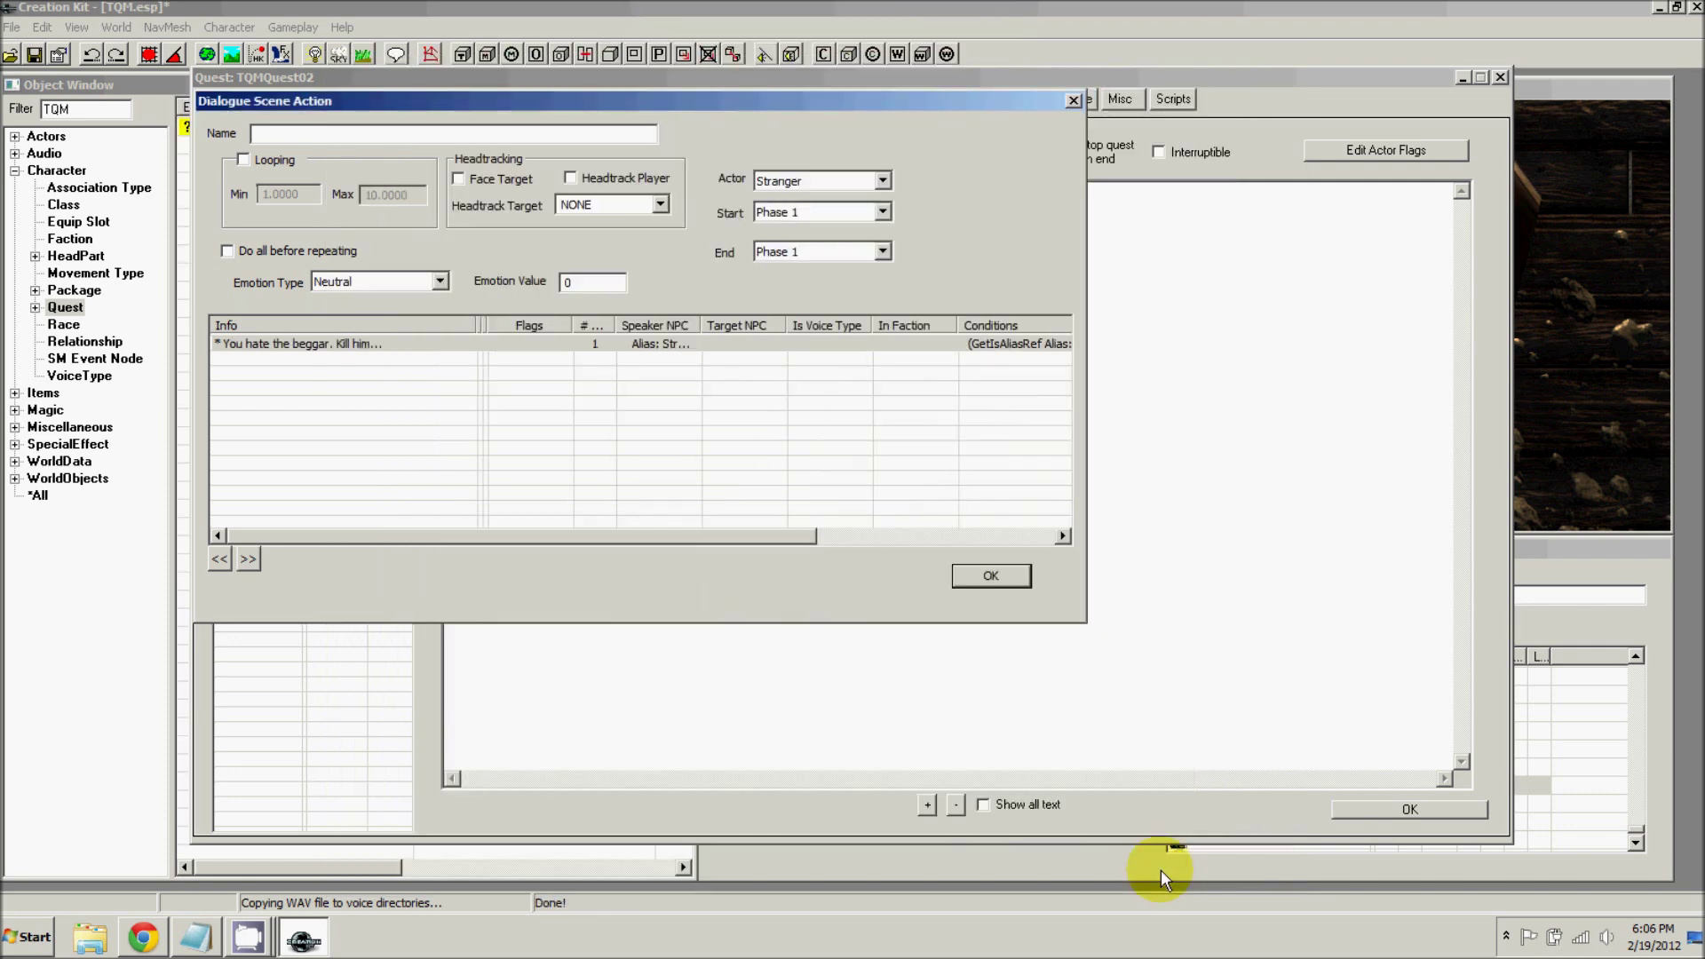
{"action": "left_click", "coordinate": [1000, 578]}
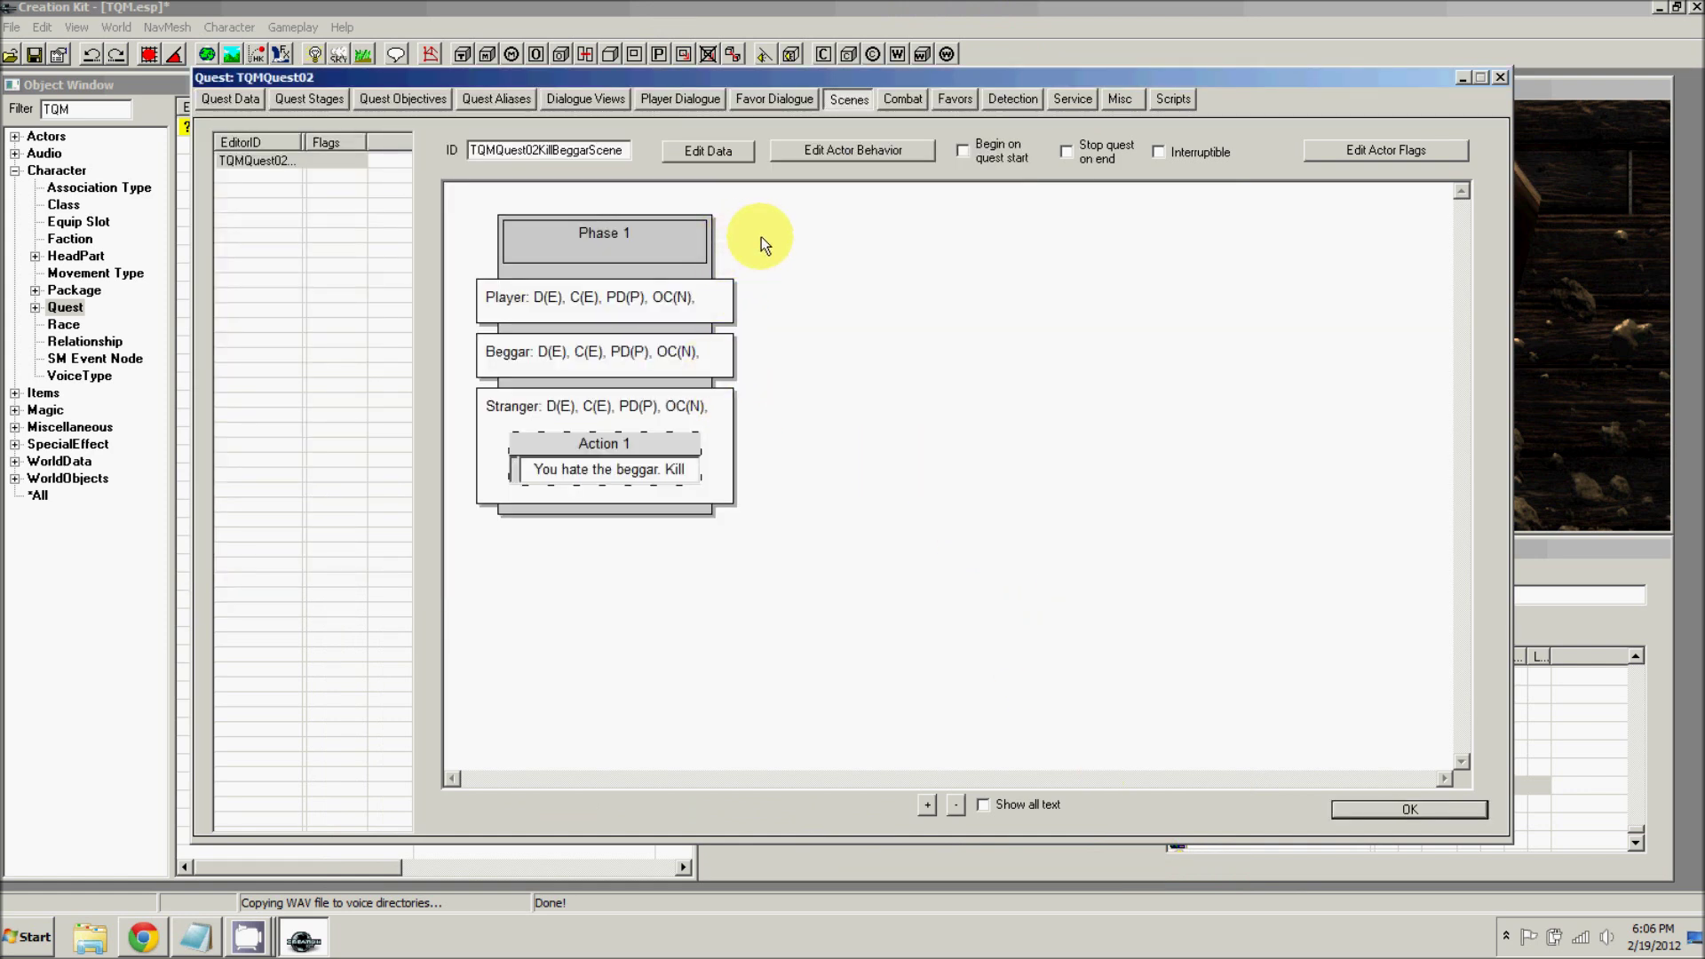
- Add a second phase at the end of the TQMQuest02KillBeggarScene scene
{"action": "right_click", "coordinate": [791, 262]}
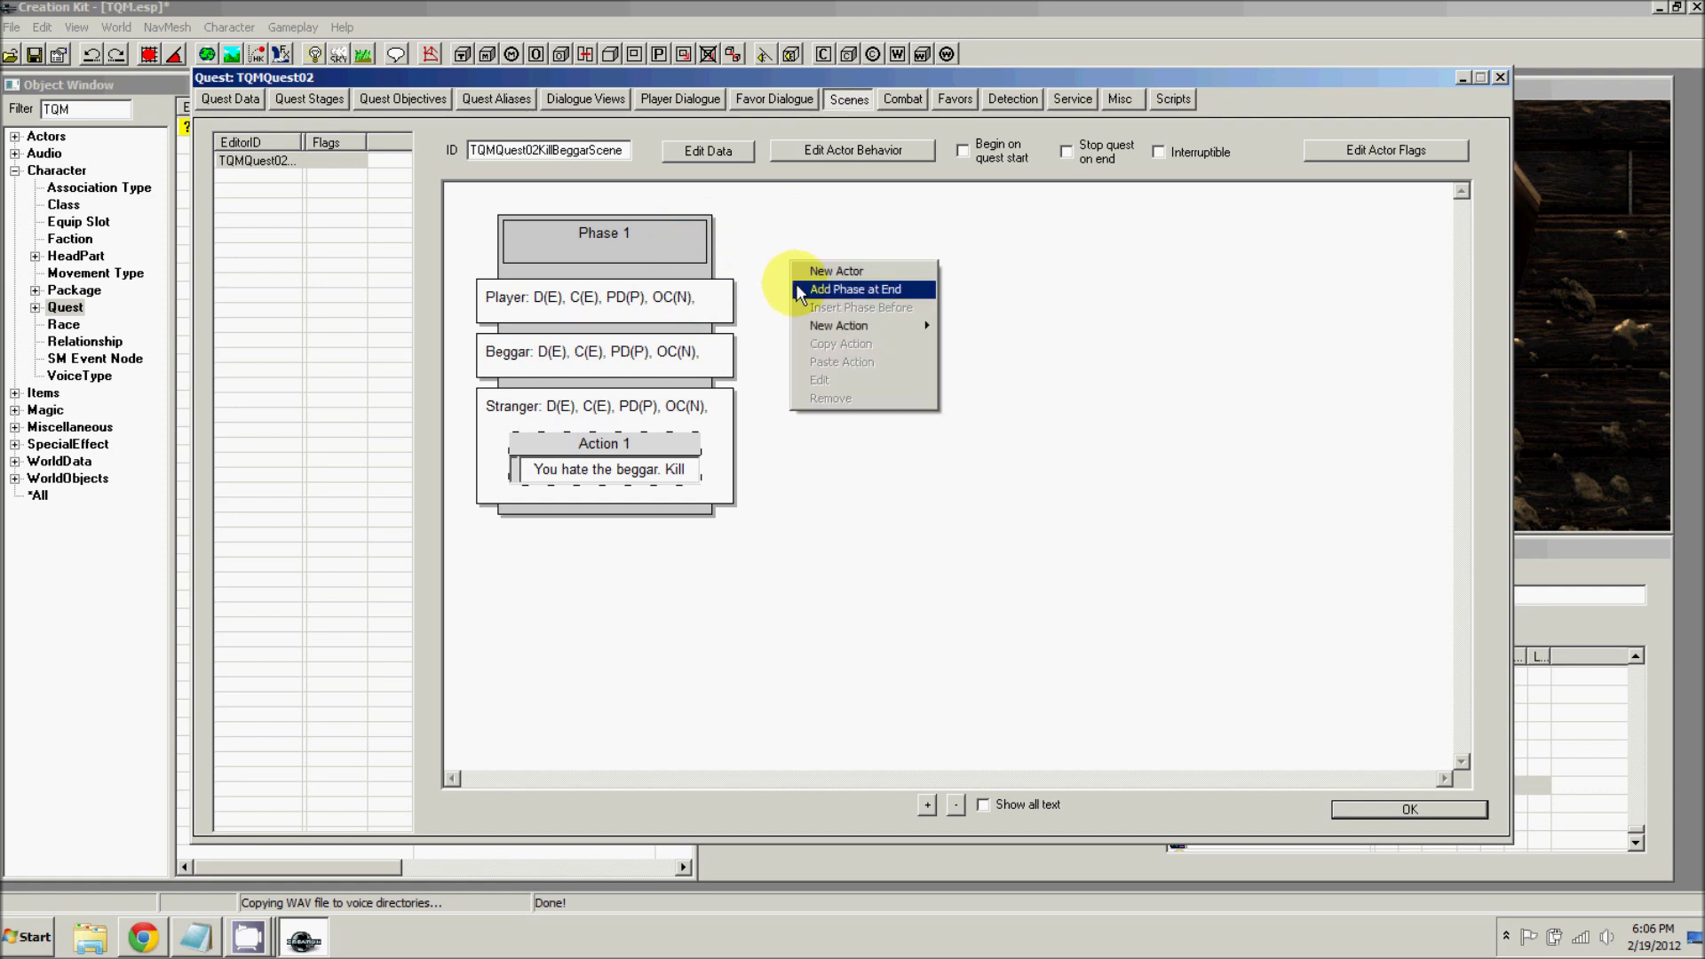
{"action": "left_click", "coordinate": [804, 289]}
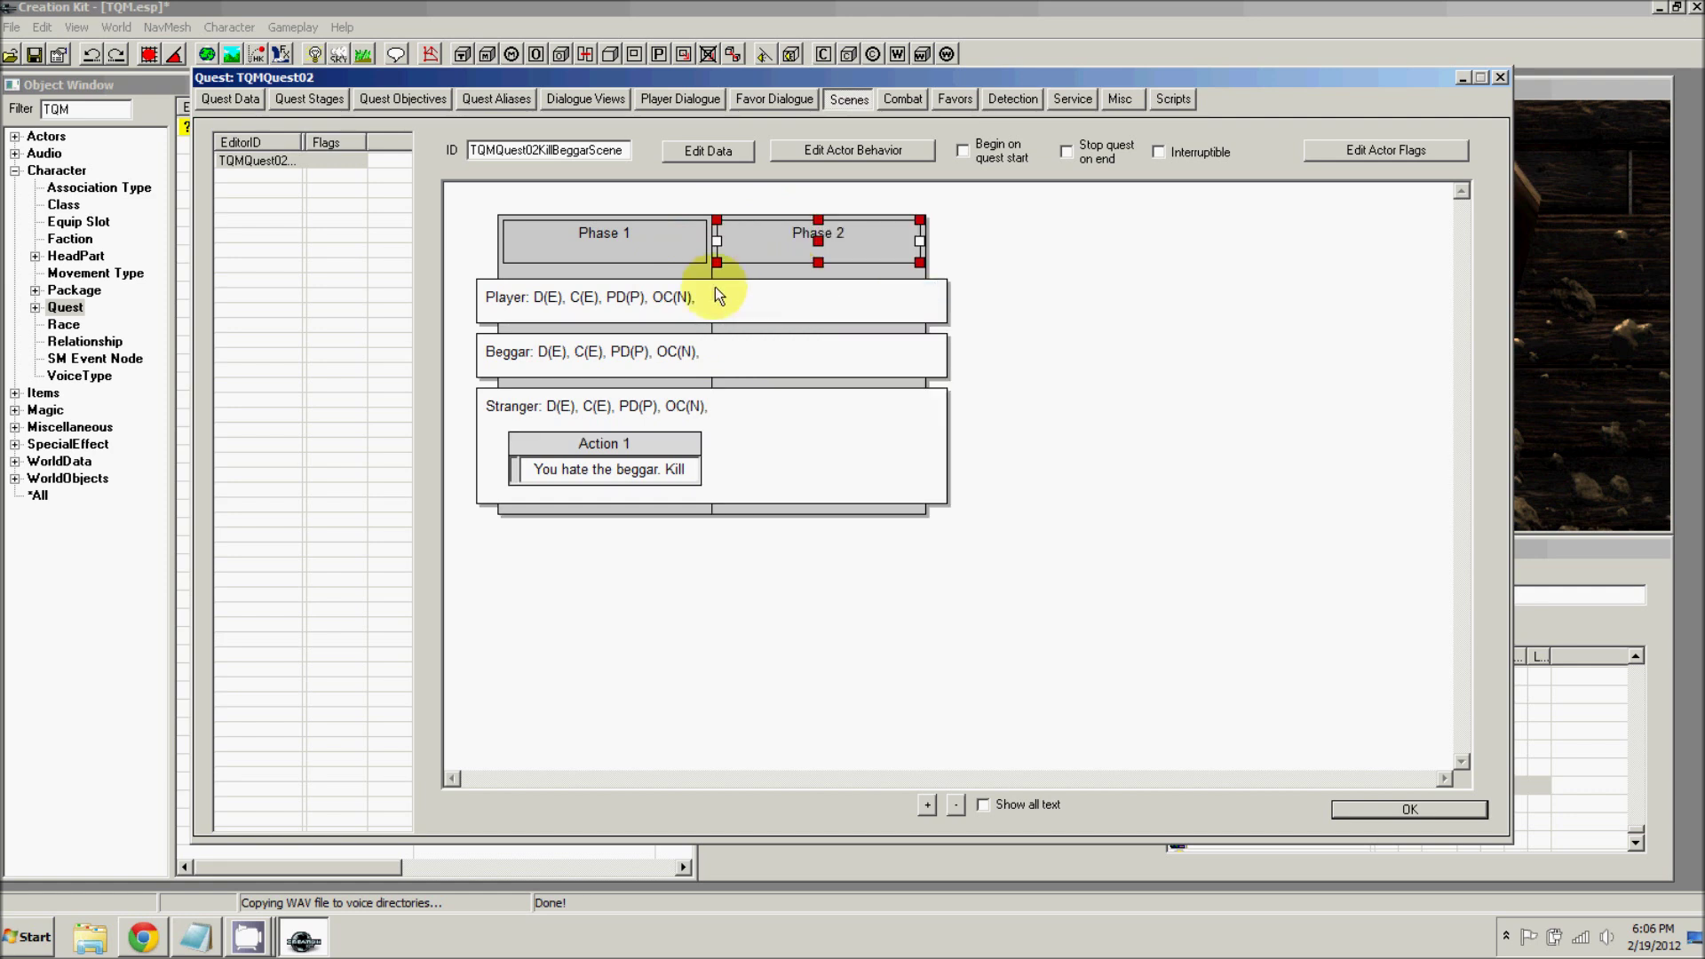
{"action": "left_click", "coordinate": [636, 479]}
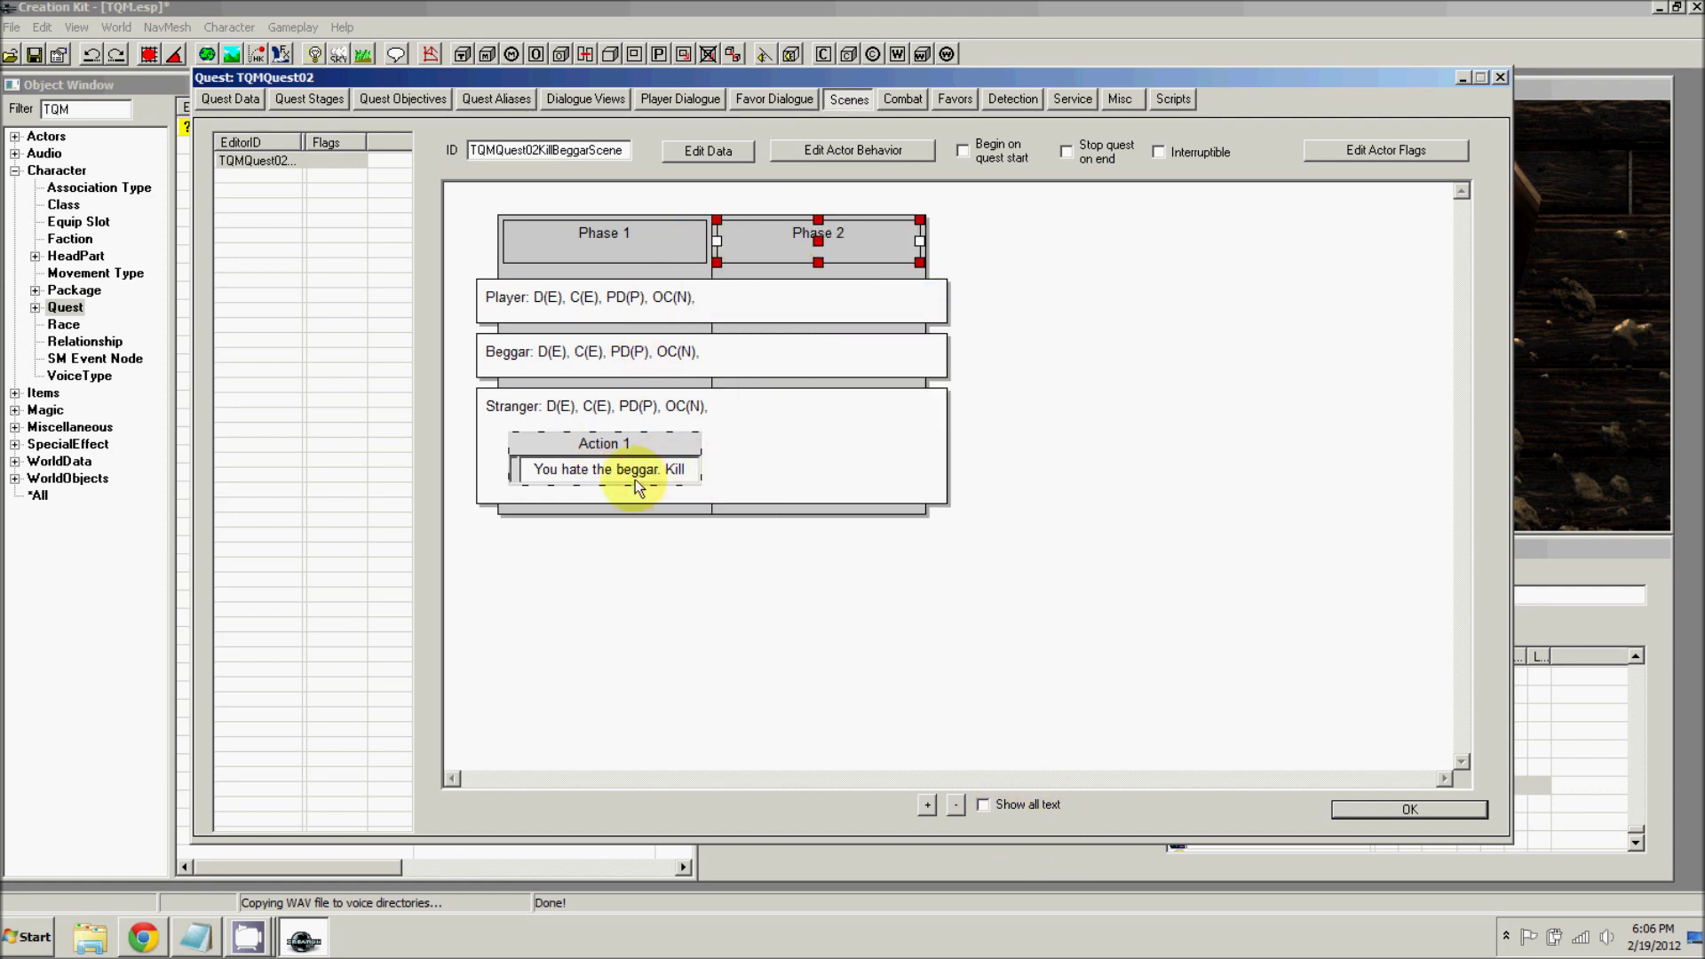
{"action": "mouse_move", "coordinate": [649, 478]}
{"action": "left_mouse_down"}
{"action": "mouse_move", "coordinate": [652, 446]}
{"action": "mouse_move", "coordinate": [647, 478]}
{"action": "left_mouse_up"}
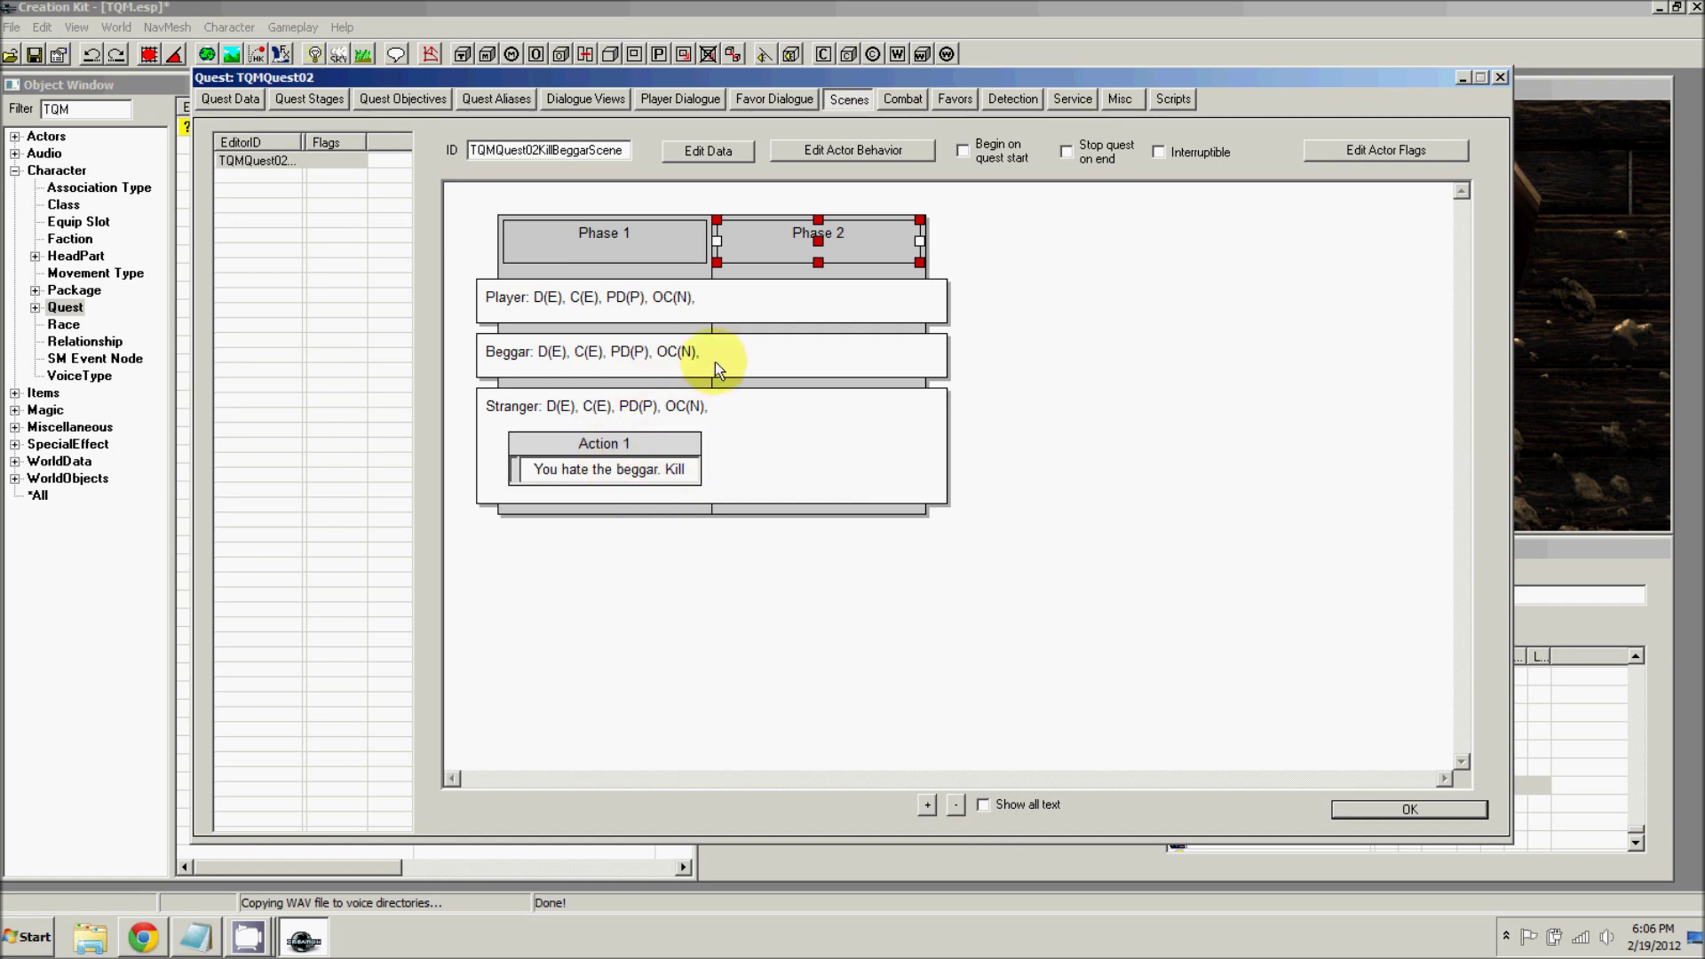
- Add a package action for the Player in Phase 2 and start a new package in it
{"action": "right_click", "coordinate": [769, 306]}
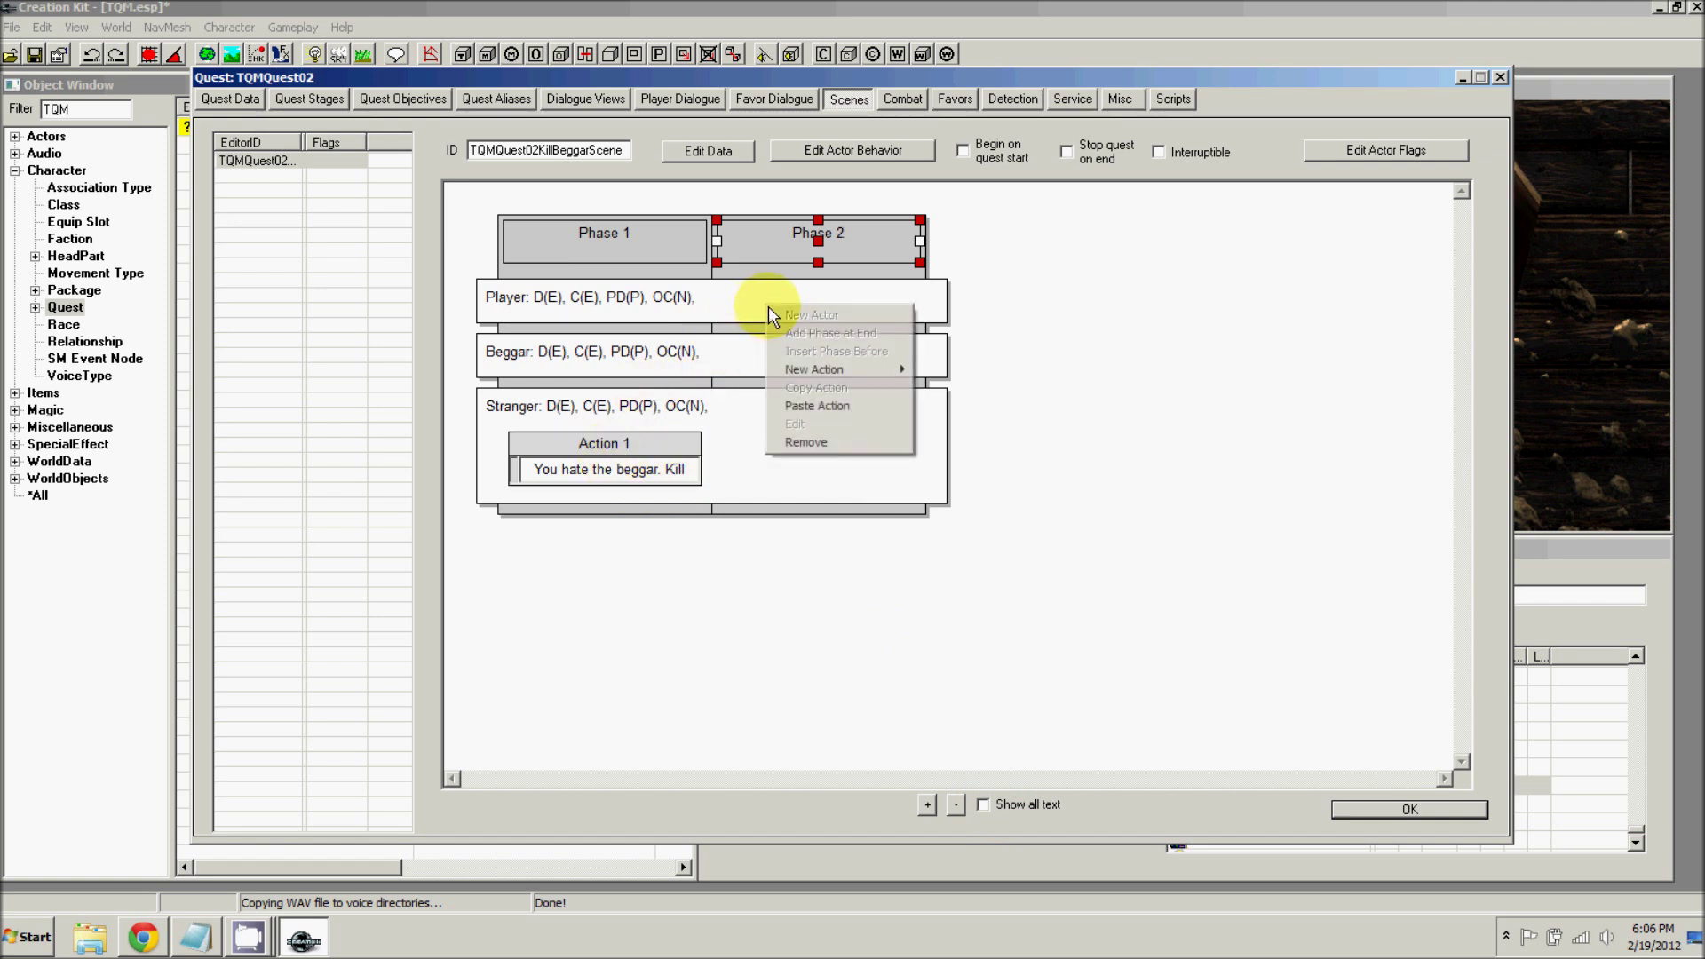
{"action": "mouse_move", "coordinate": [842, 371]}
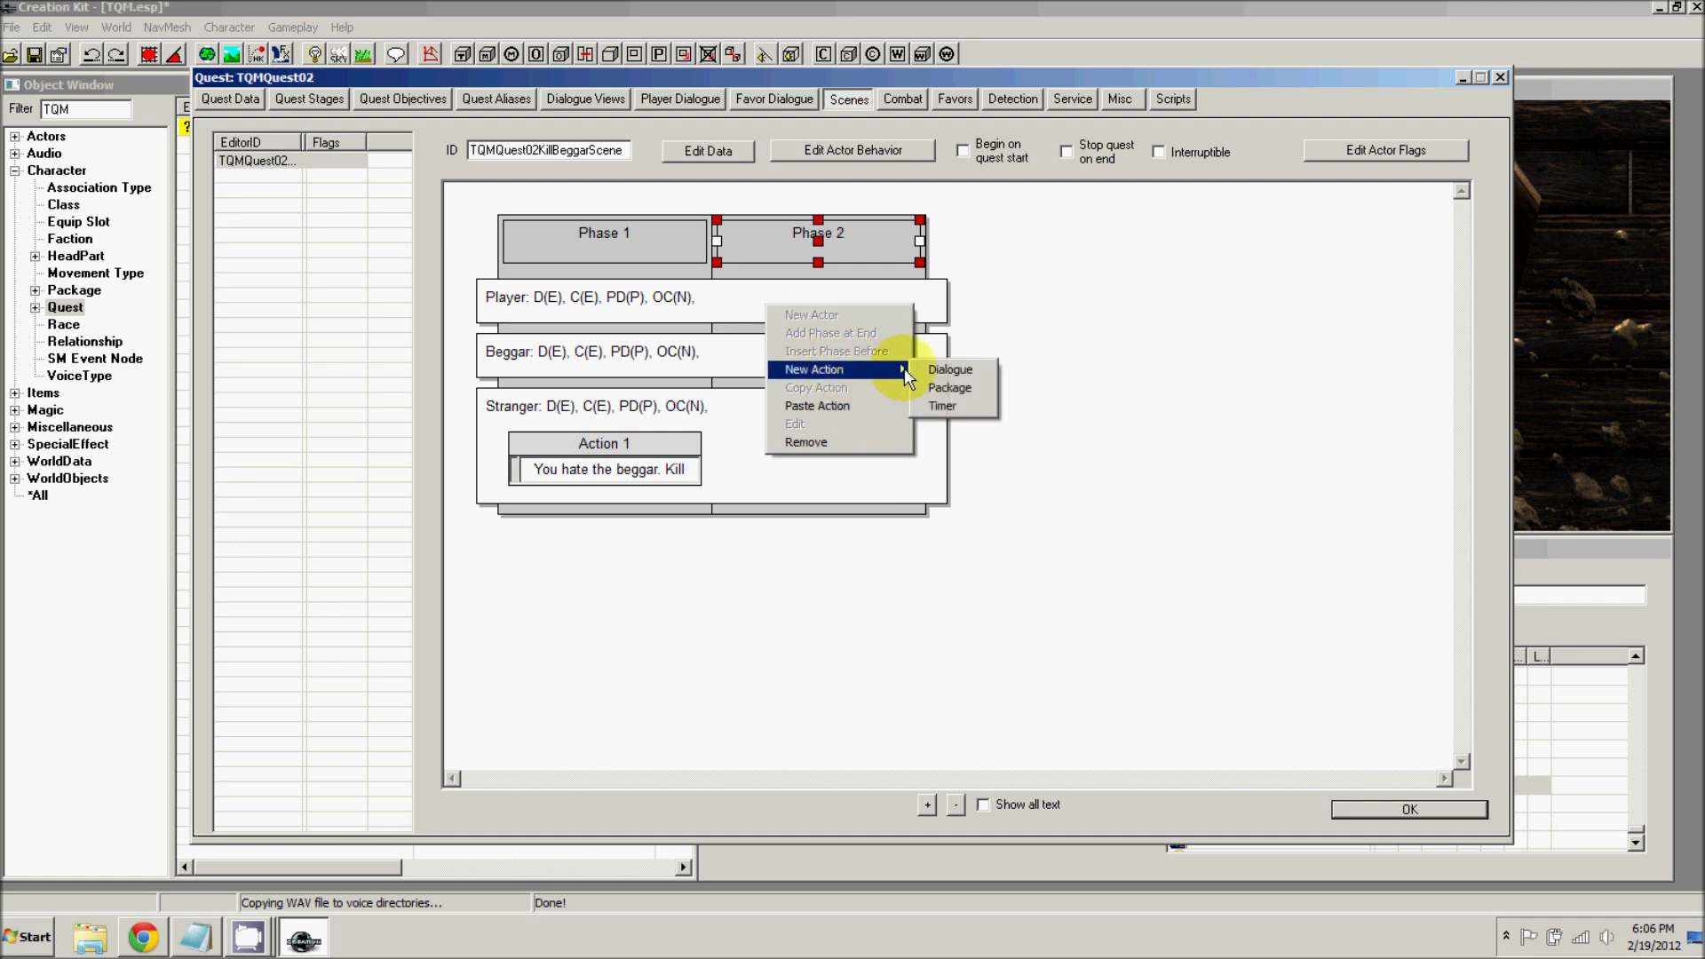
{"action": "left_click", "coordinate": [947, 387]}
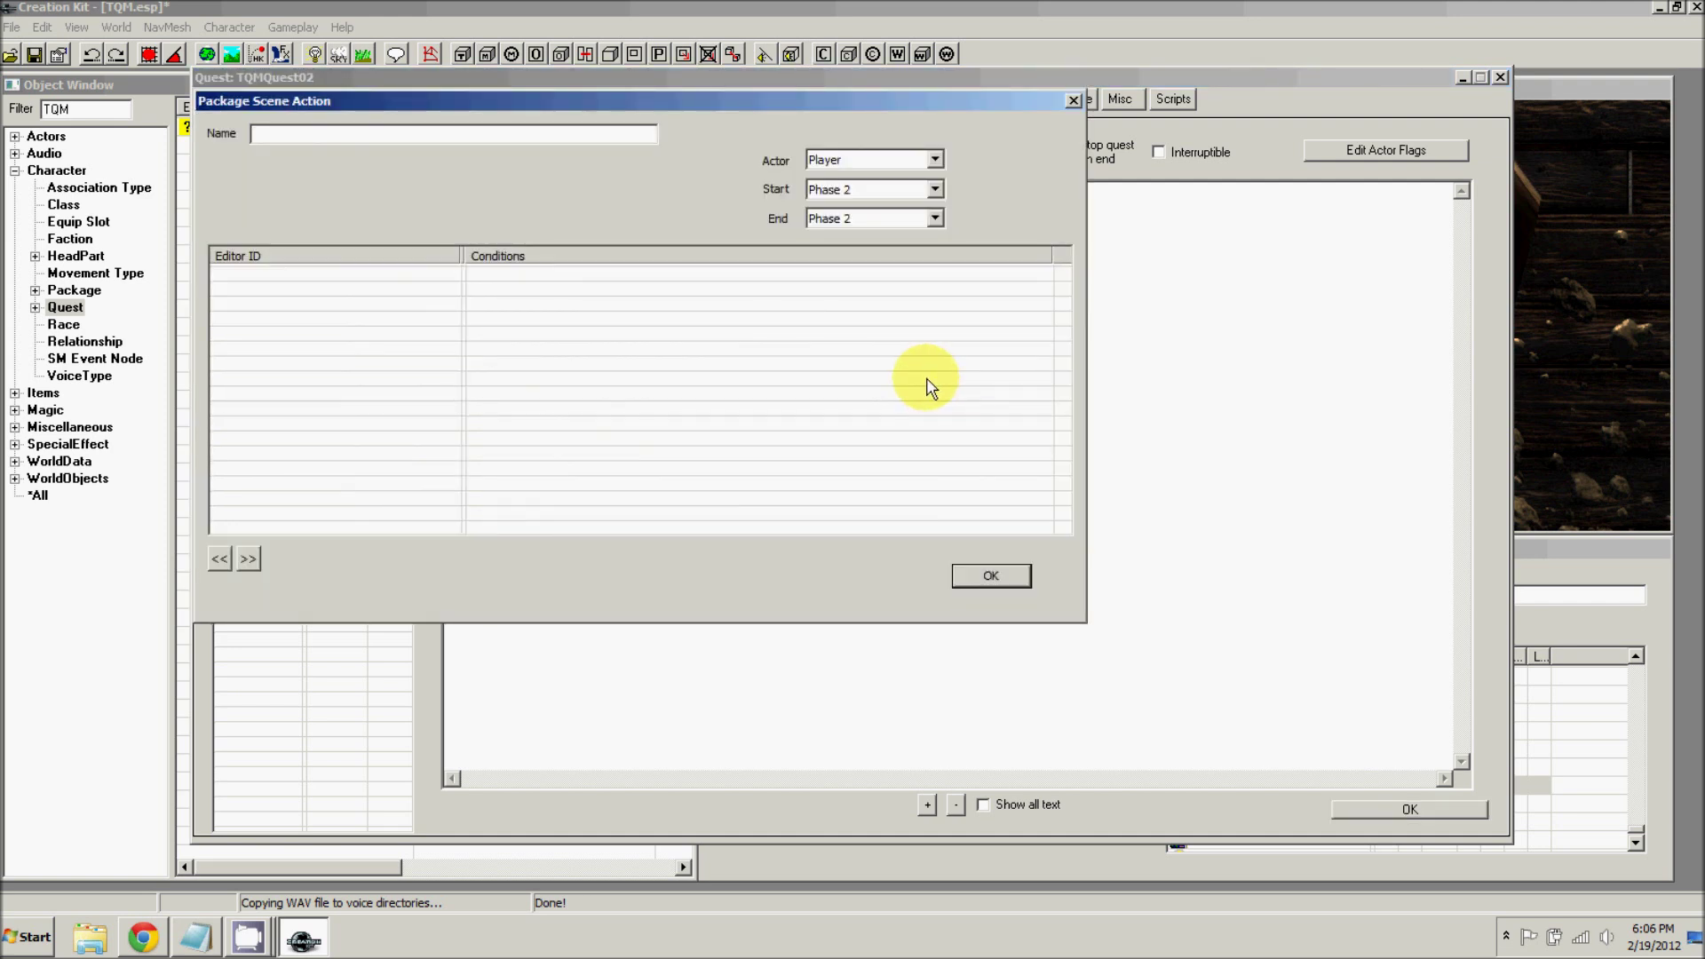
{"action": "right_click", "coordinate": [342, 332]}
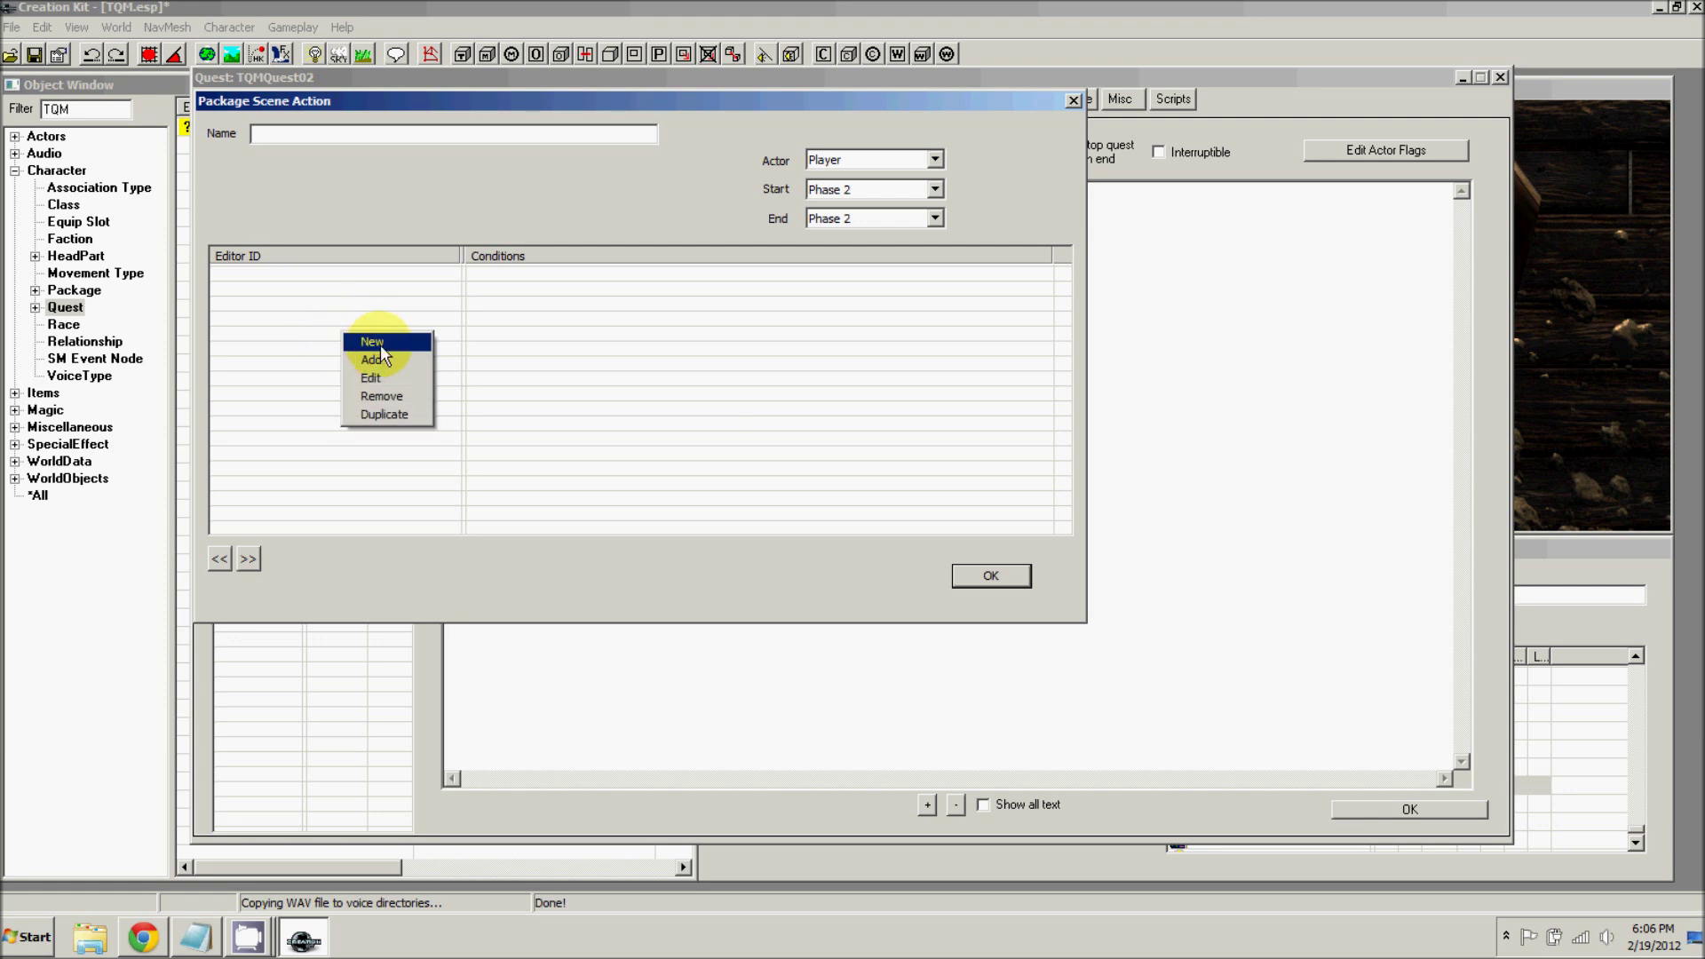
{"action": "left_click", "coordinate": [380, 344]}
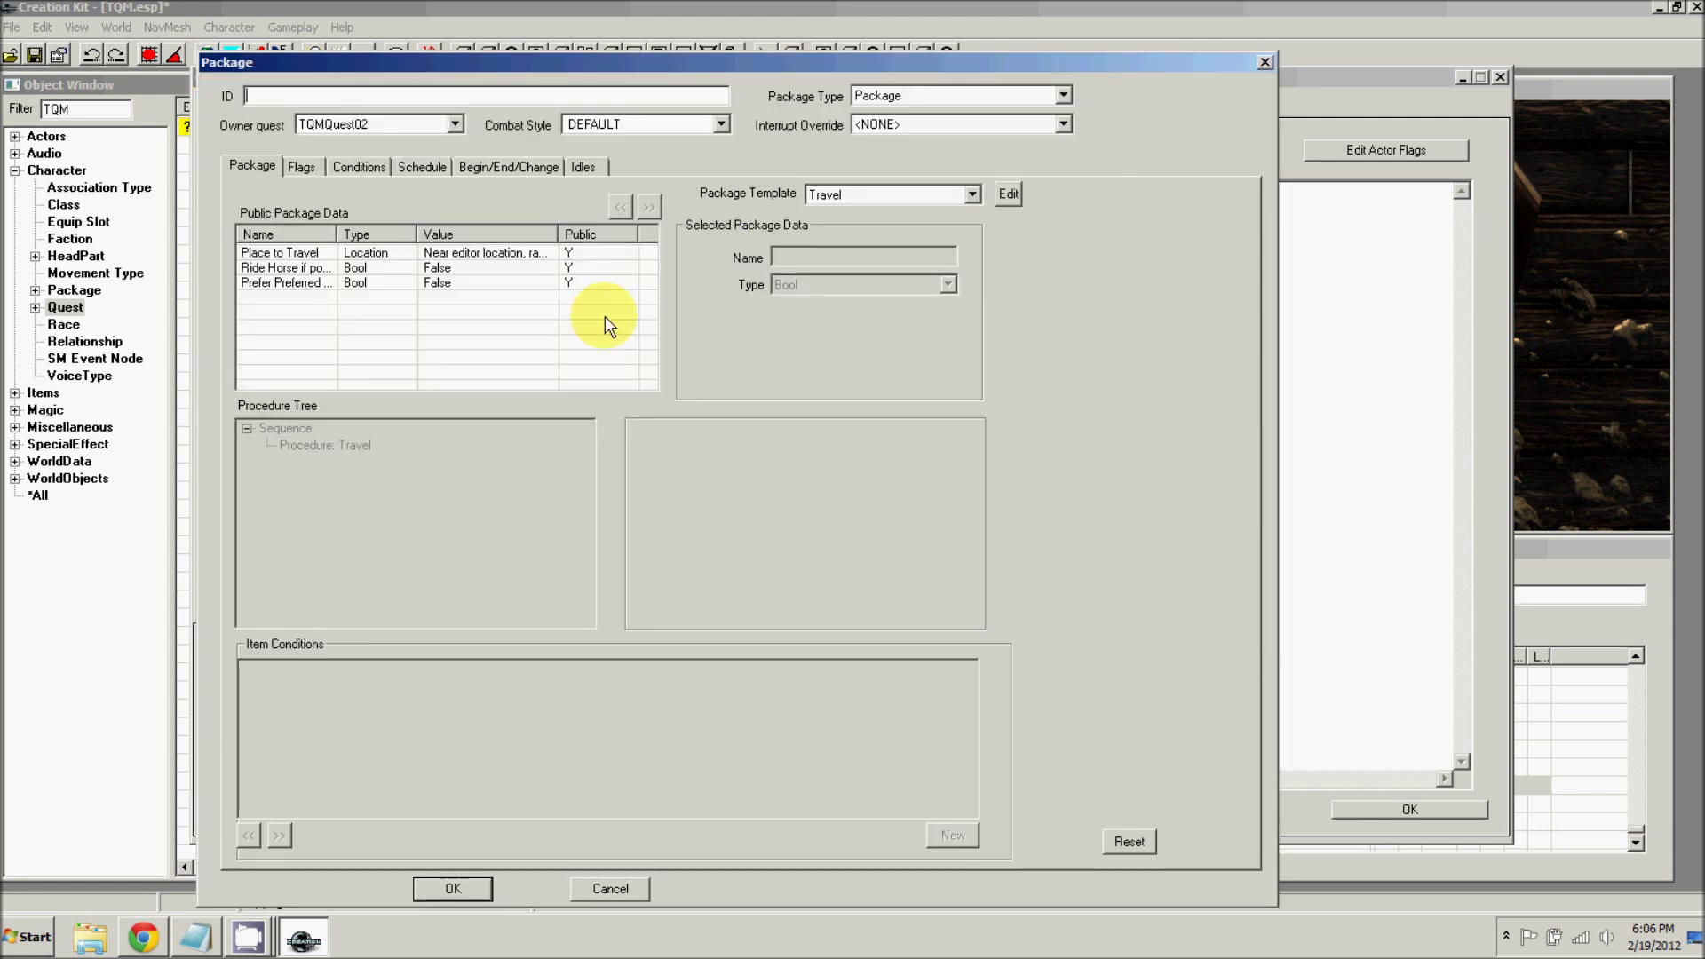
- Base the new package on the UseWeapon package template
{"action": "left_click", "coordinate": [879, 194]}
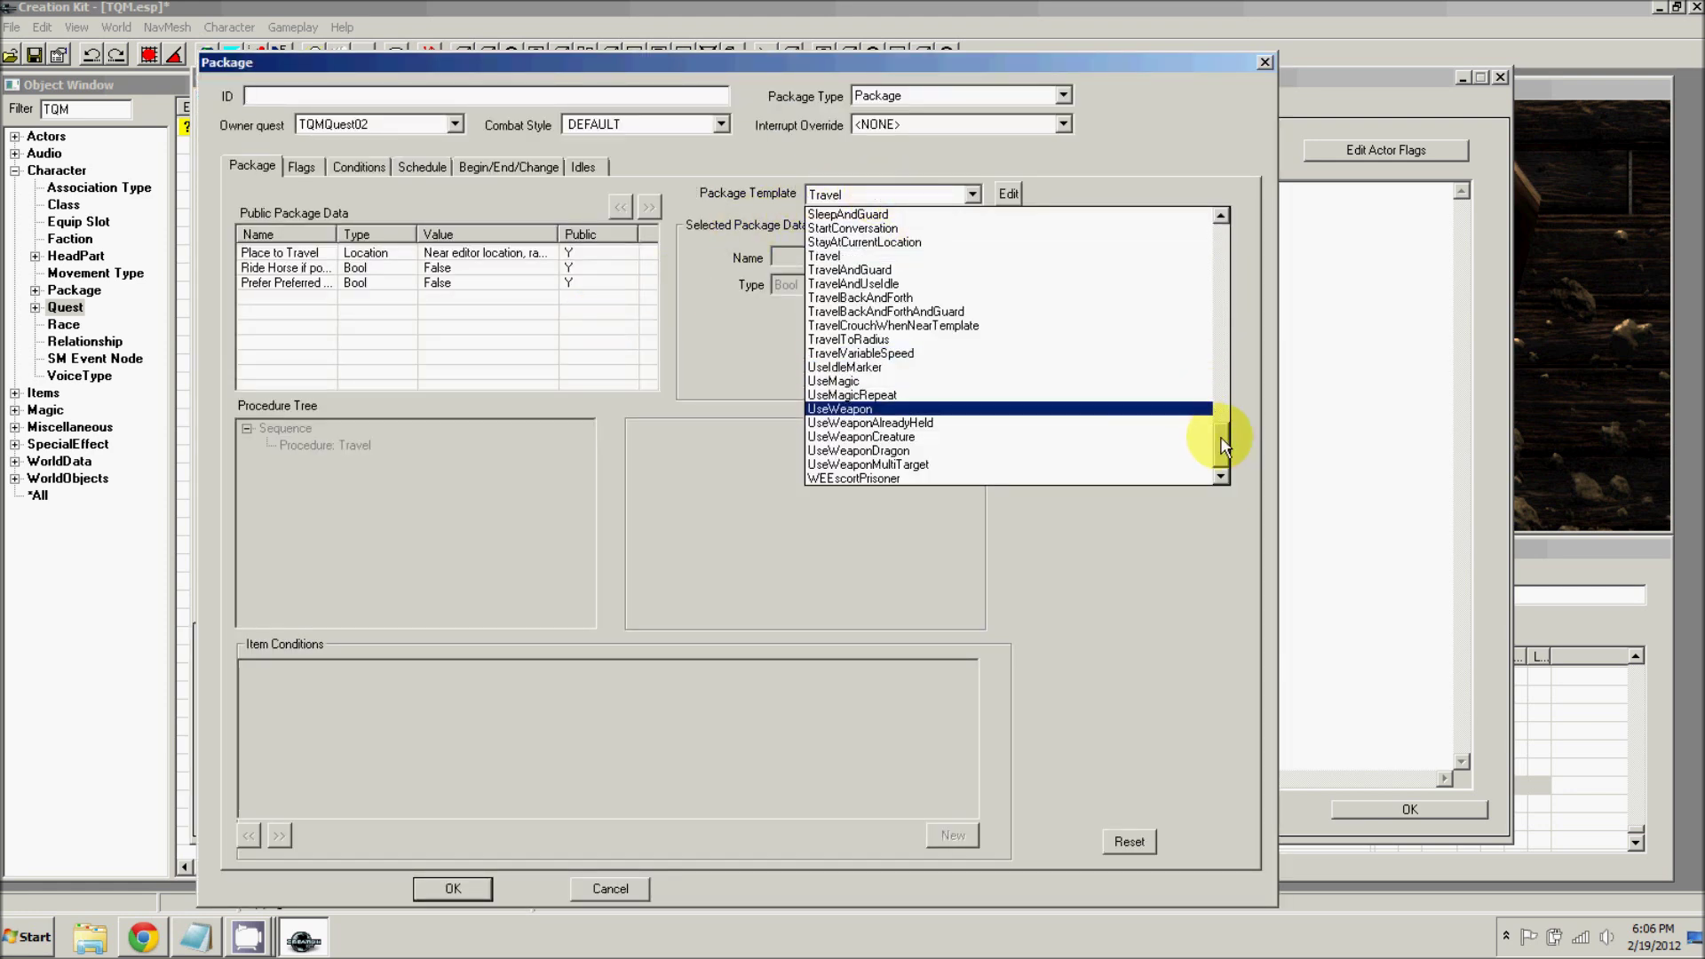
{"action": "left_click", "coordinate": [915, 408]}
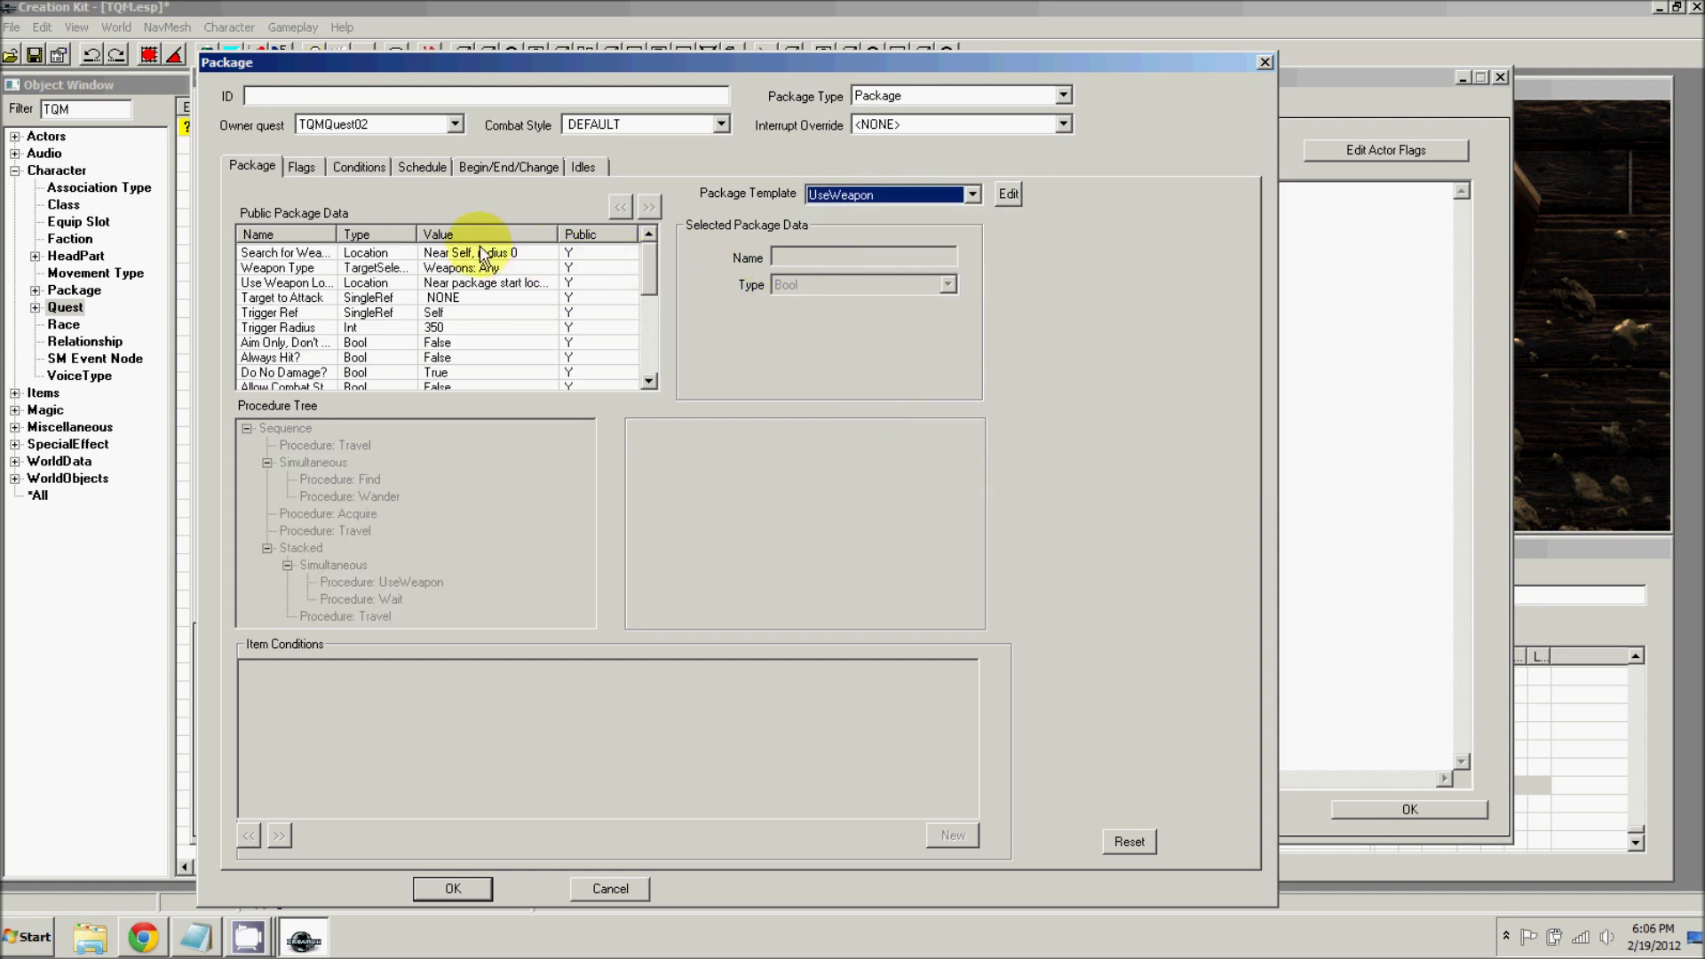
{"action": "left_click", "coordinate": [322, 254]}
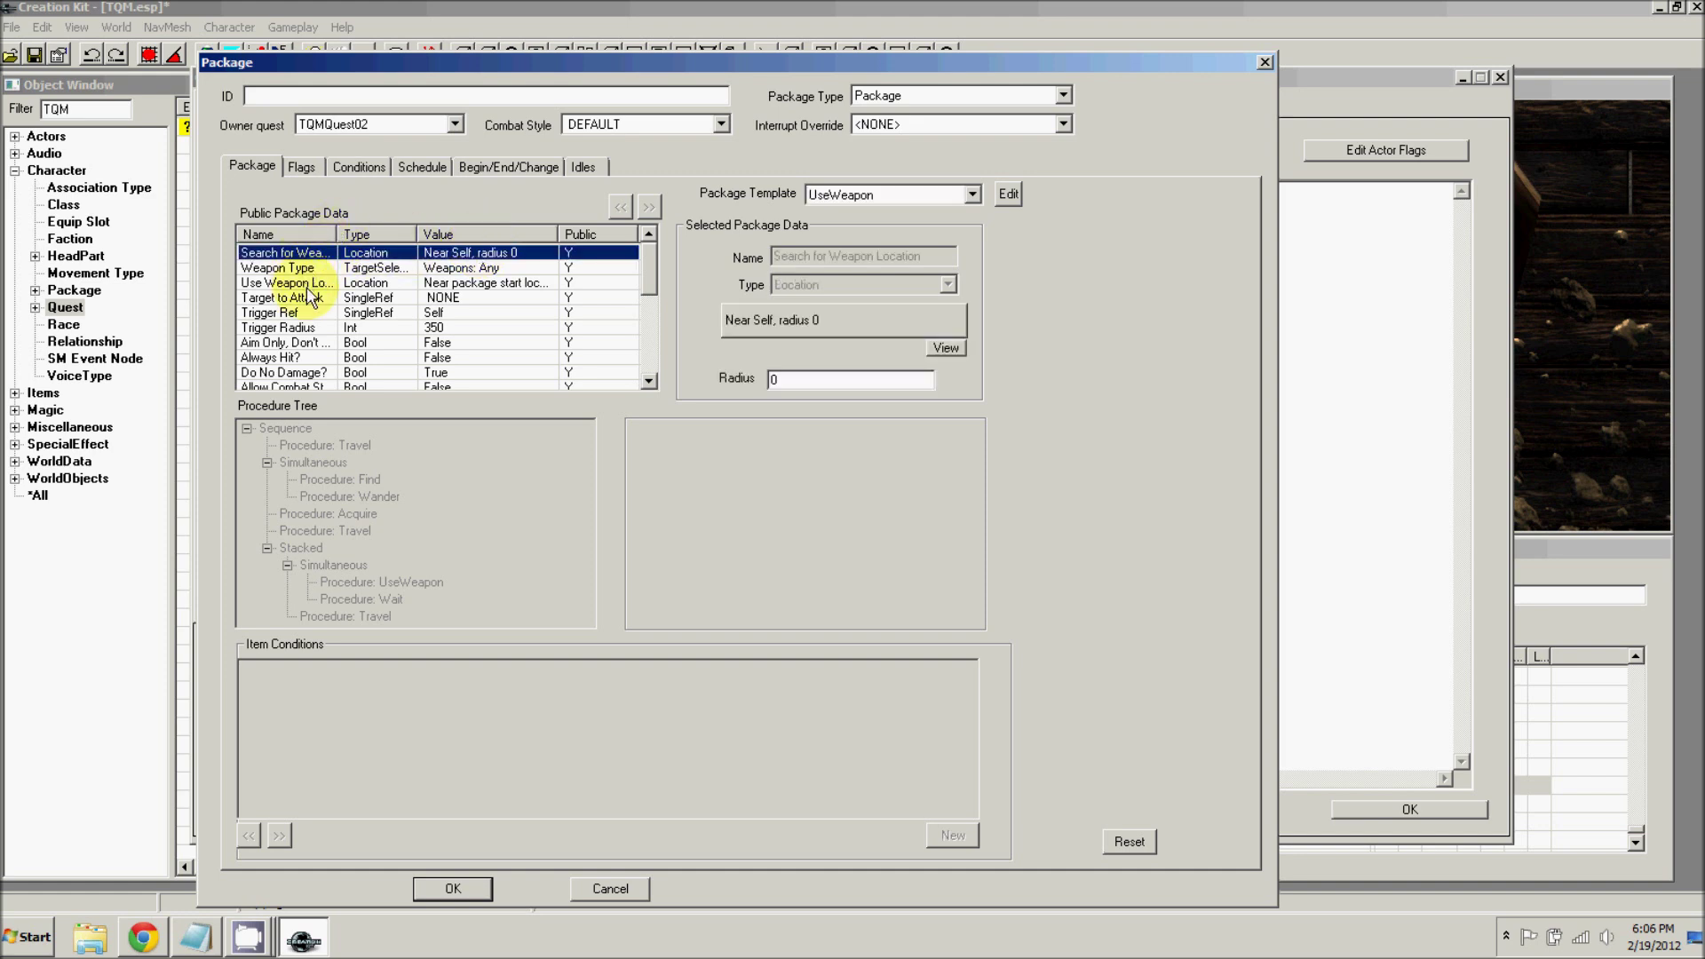
- Set the package's Use Weapon Location to the packdata target Target to Attack
{"action": "left_click", "coordinate": [307, 284]}
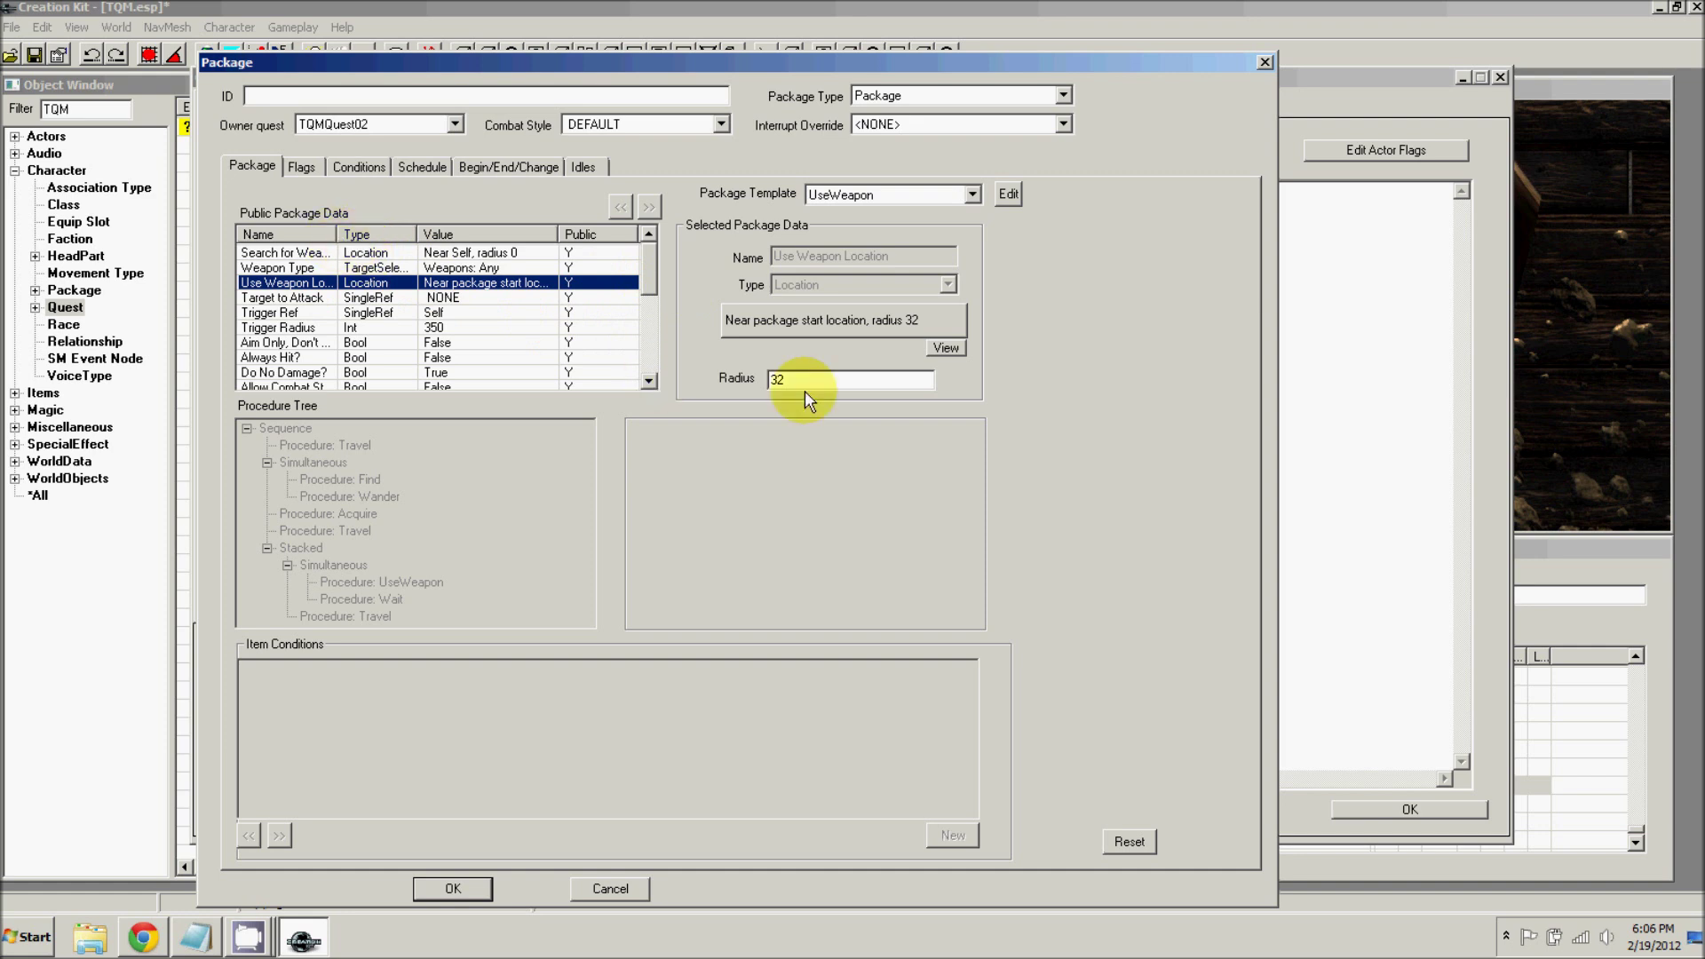
{"action": "left_click", "coordinate": [780, 323]}
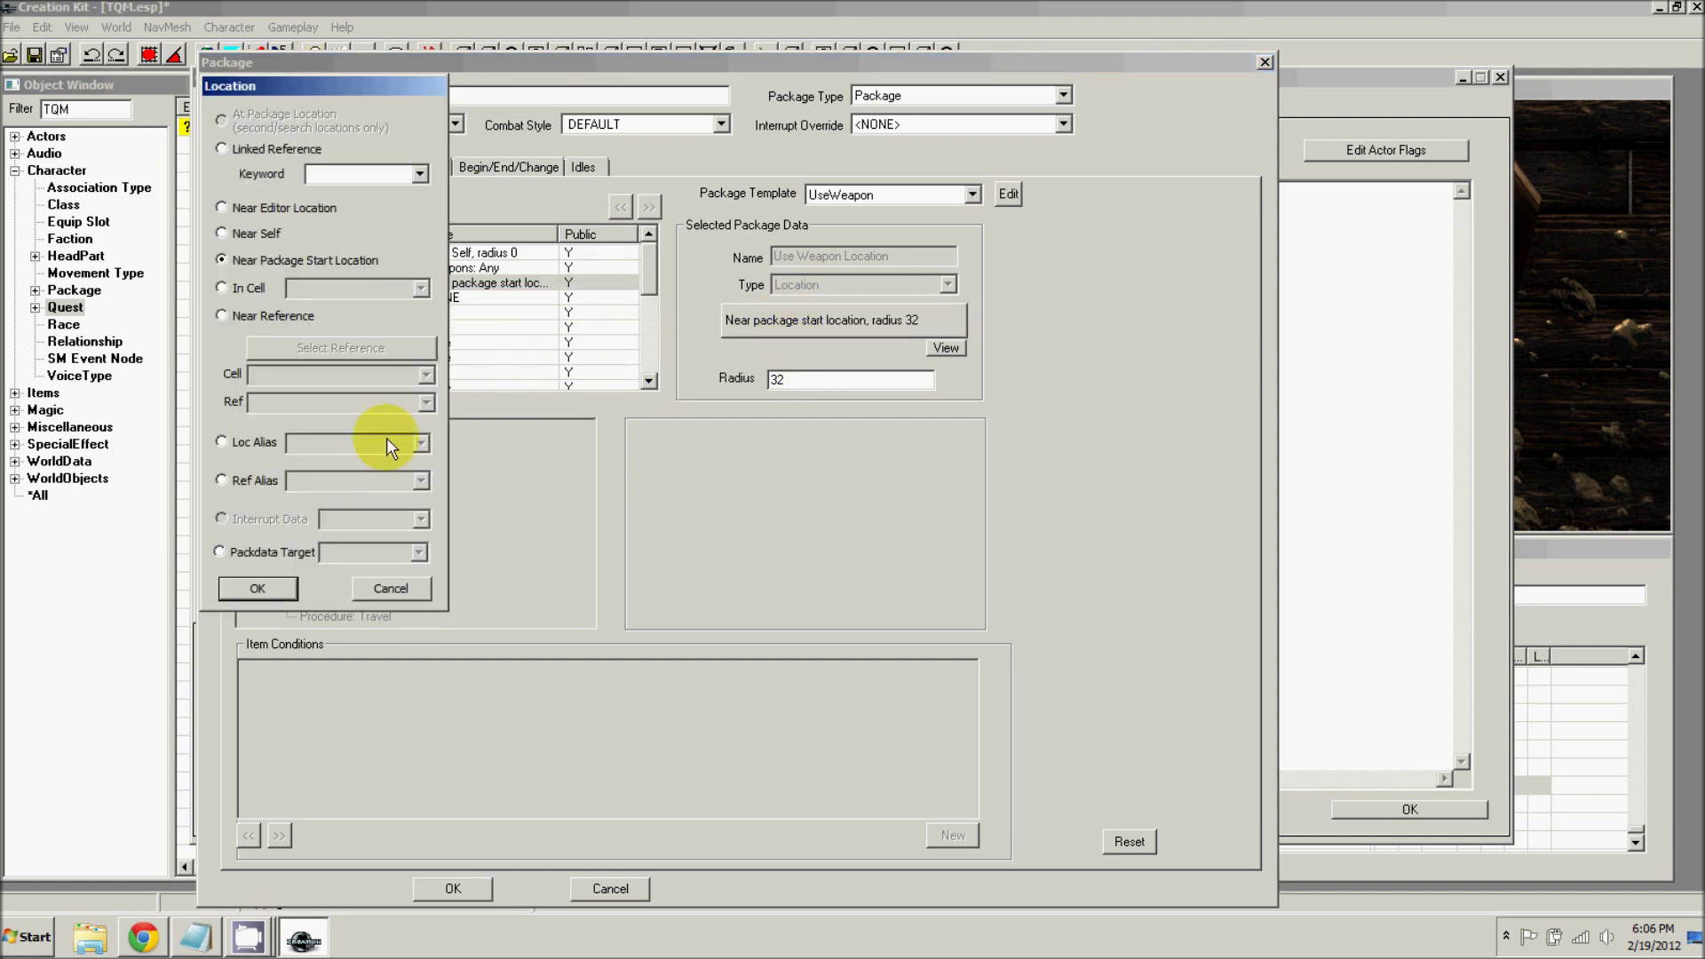
{"action": "left_click", "coordinate": [248, 551]}
{"action": "left_click", "coordinate": [360, 552]}
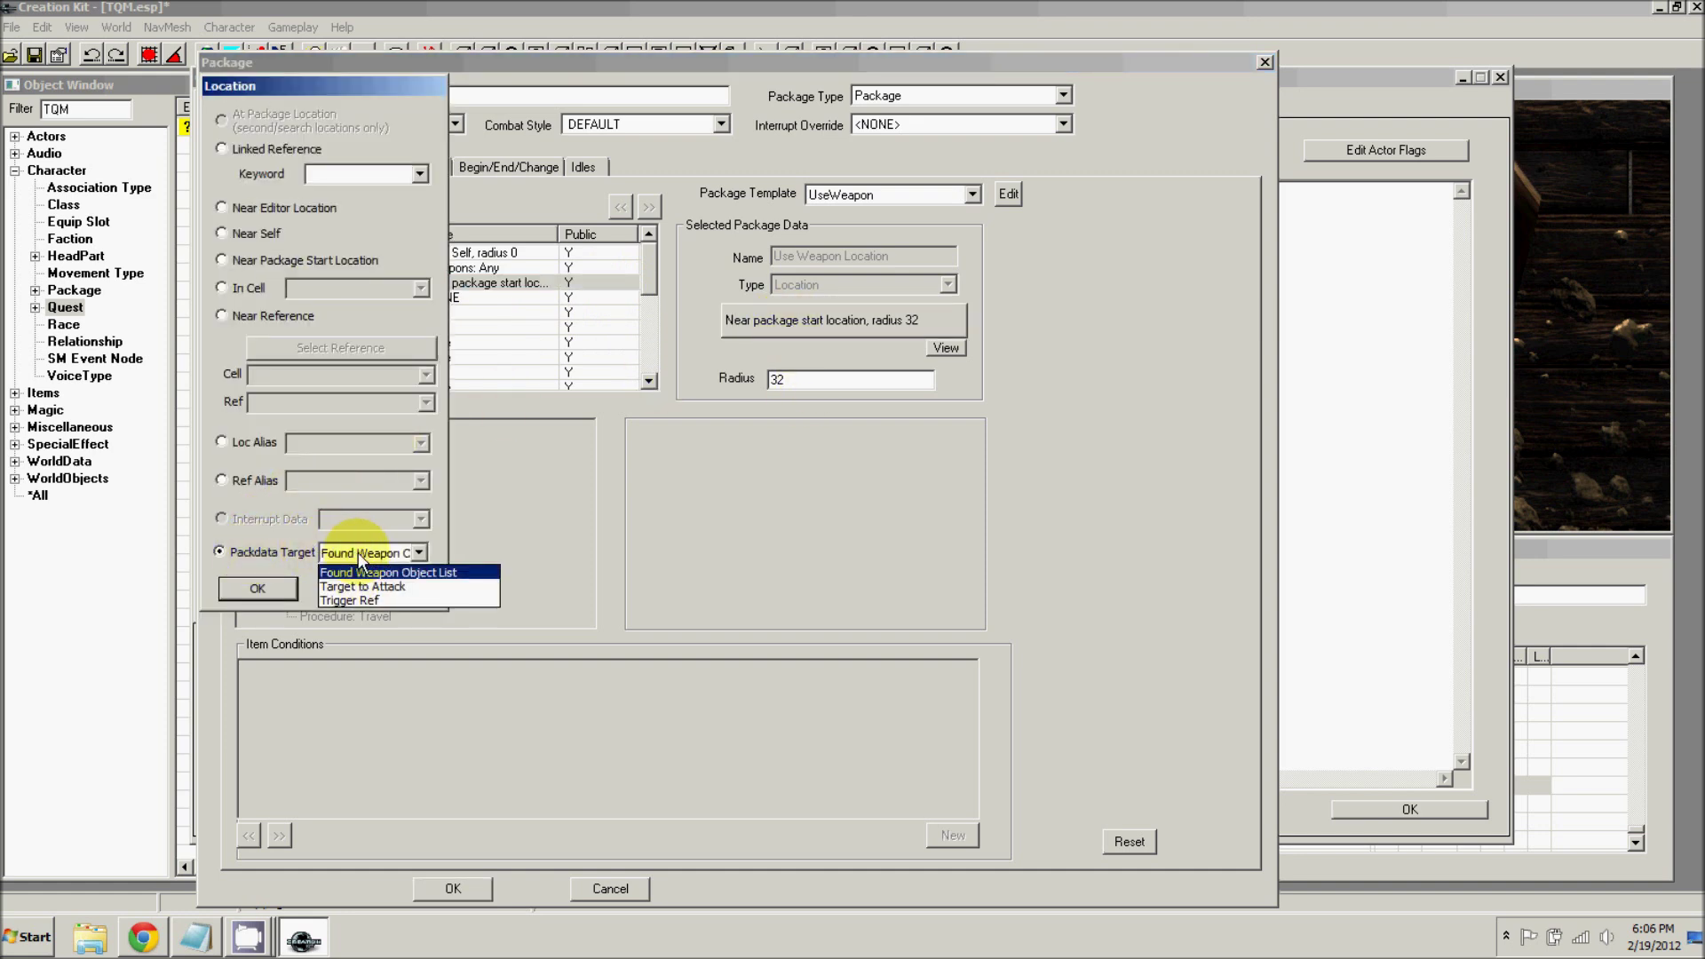
{"action": "left_click", "coordinate": [346, 586]}
{"action": "left_click", "coordinate": [272, 588]}
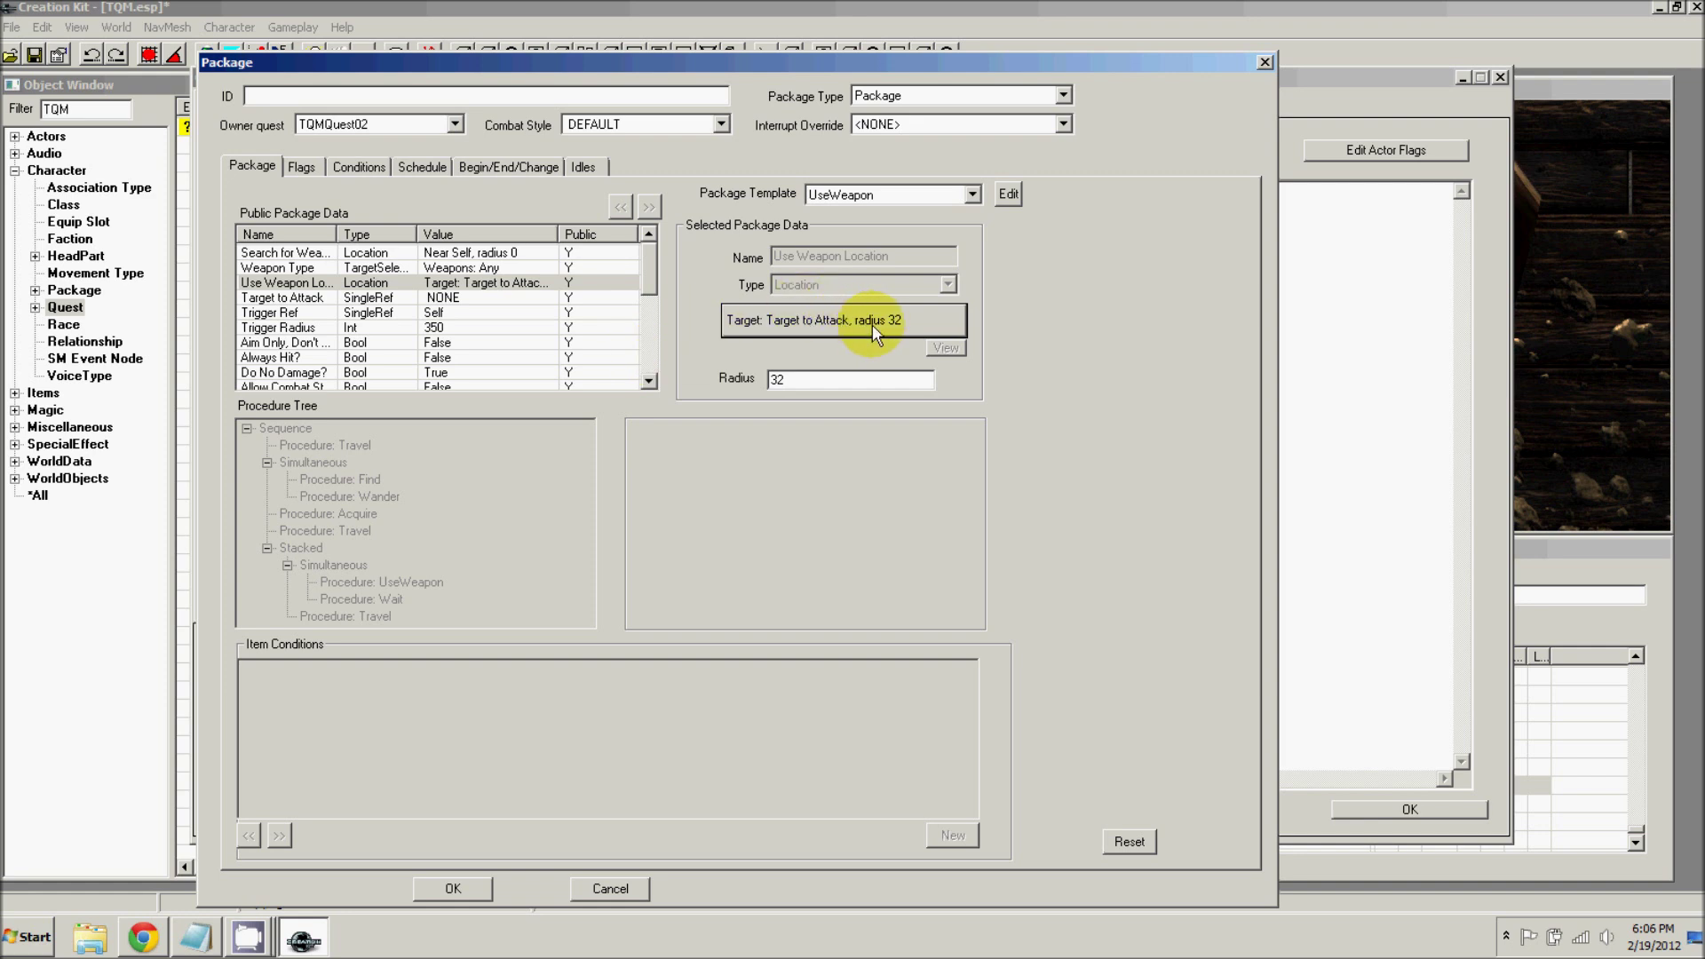
- Set the package's Target to Attack to the Beggar reference alias
{"action": "left_click", "coordinate": [296, 302]}
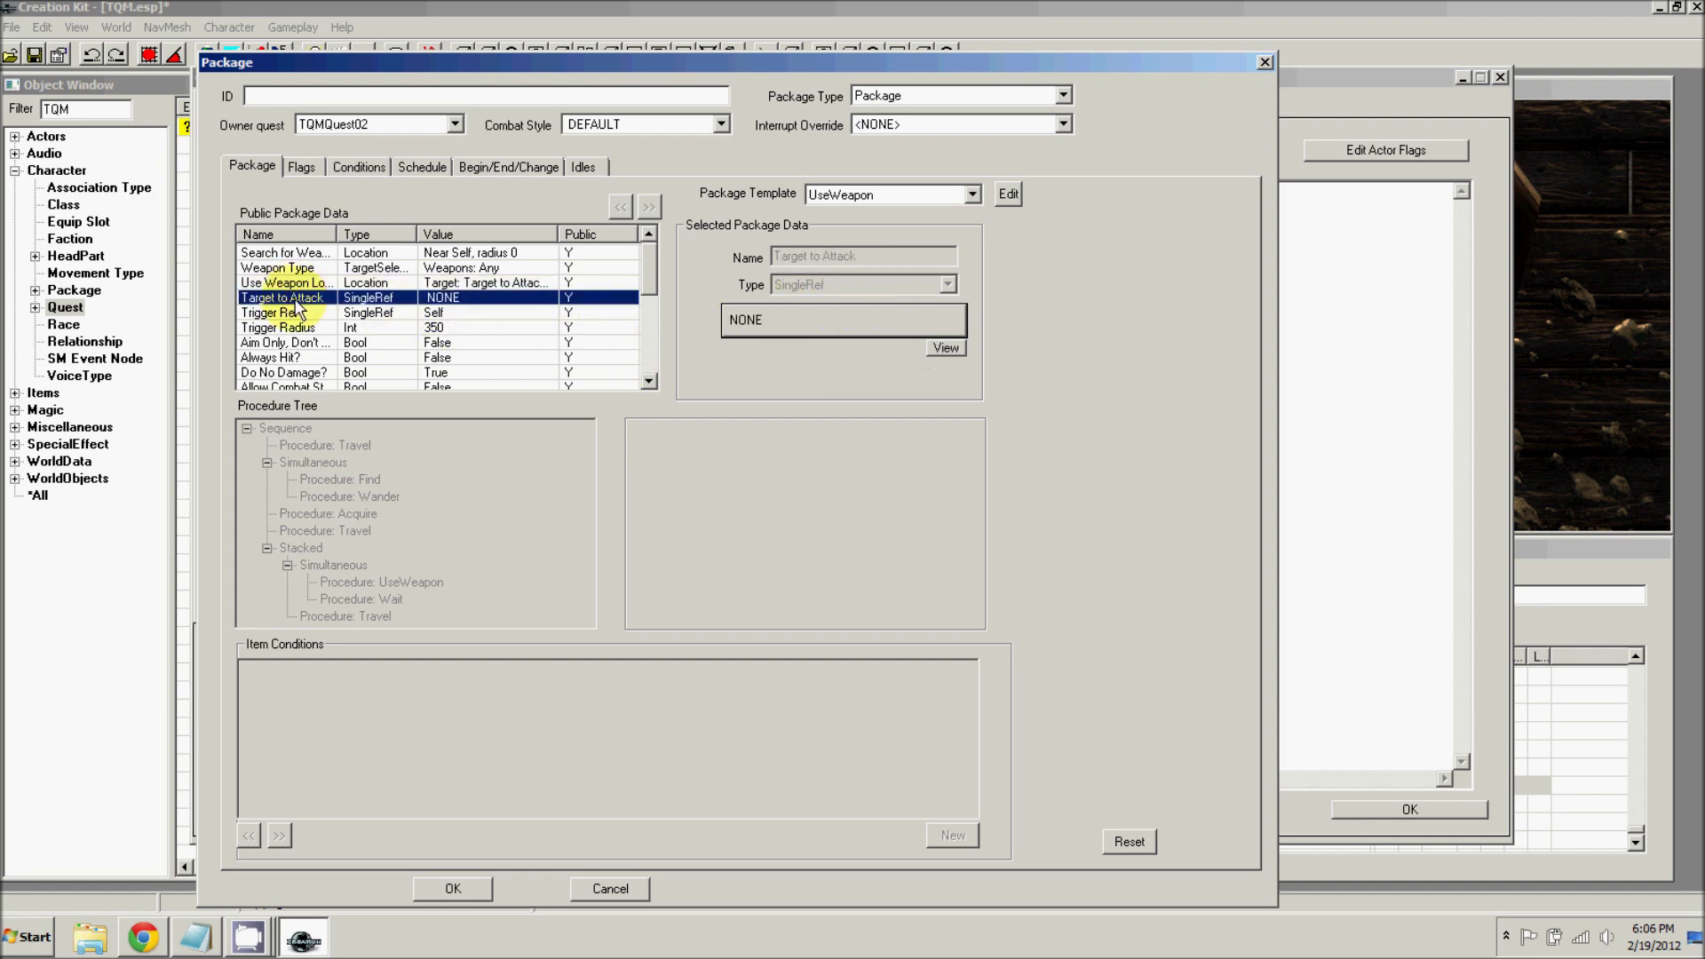
{"action": "left_click", "coordinate": [758, 323]}
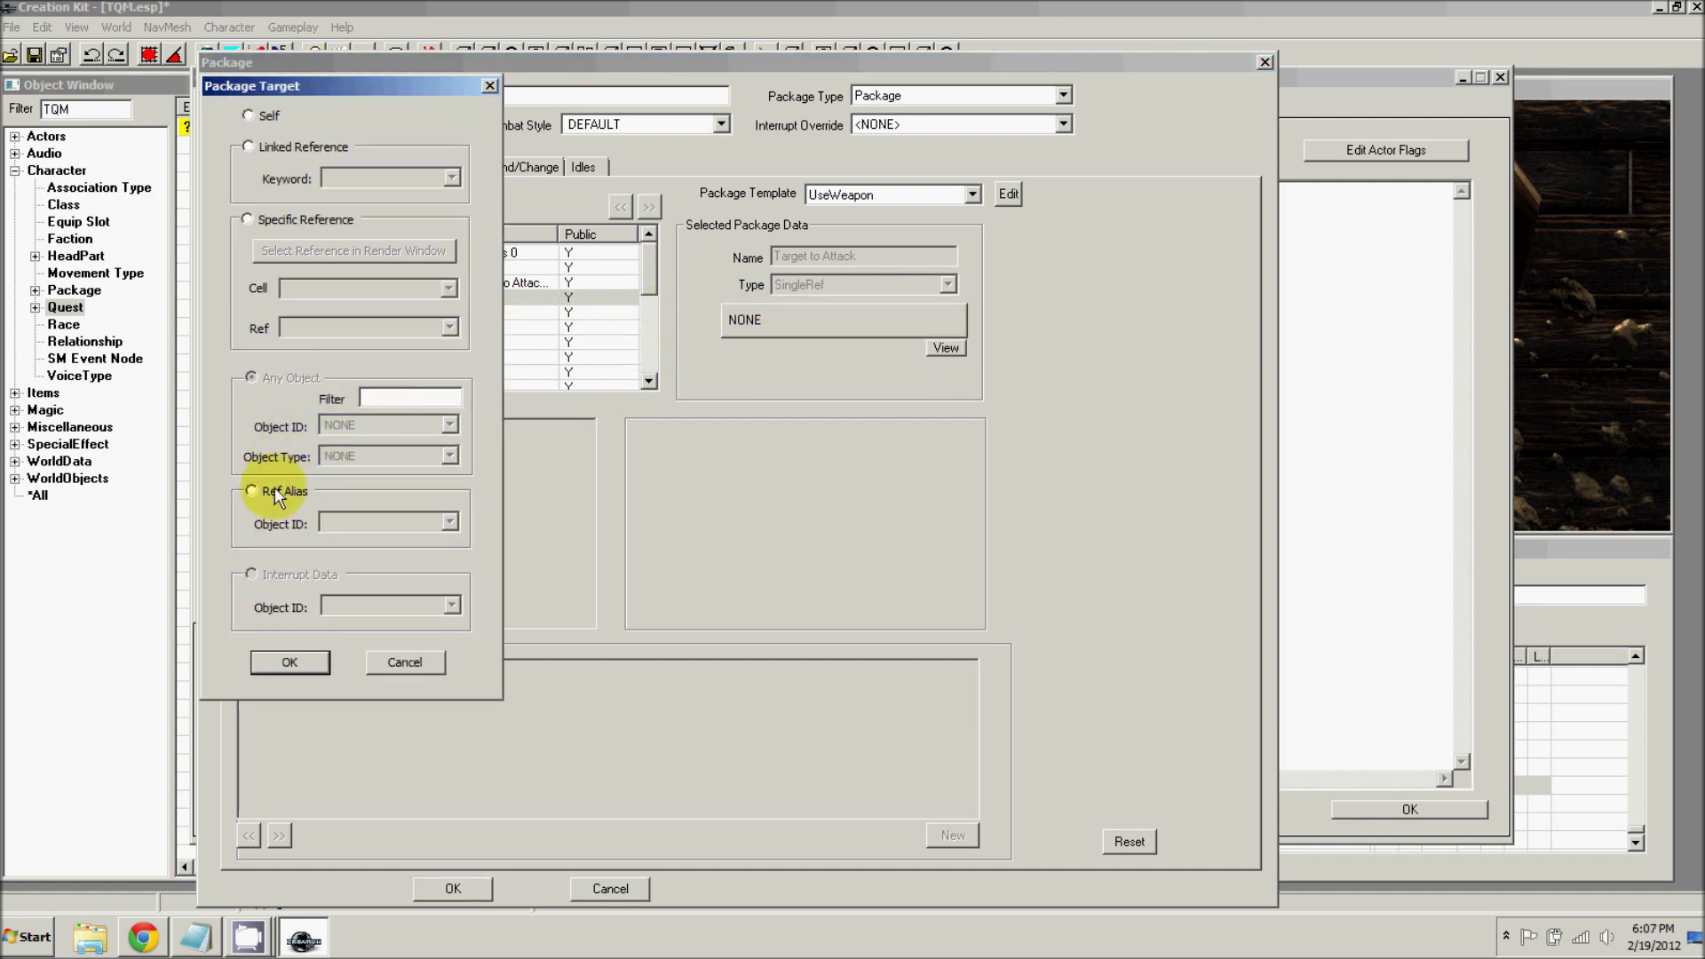
{"action": "left_click", "coordinate": [277, 493]}
{"action": "left_click", "coordinate": [435, 524]}
{"action": "left_click", "coordinate": [370, 550]}
{"action": "left_click", "coordinate": [280, 659]}
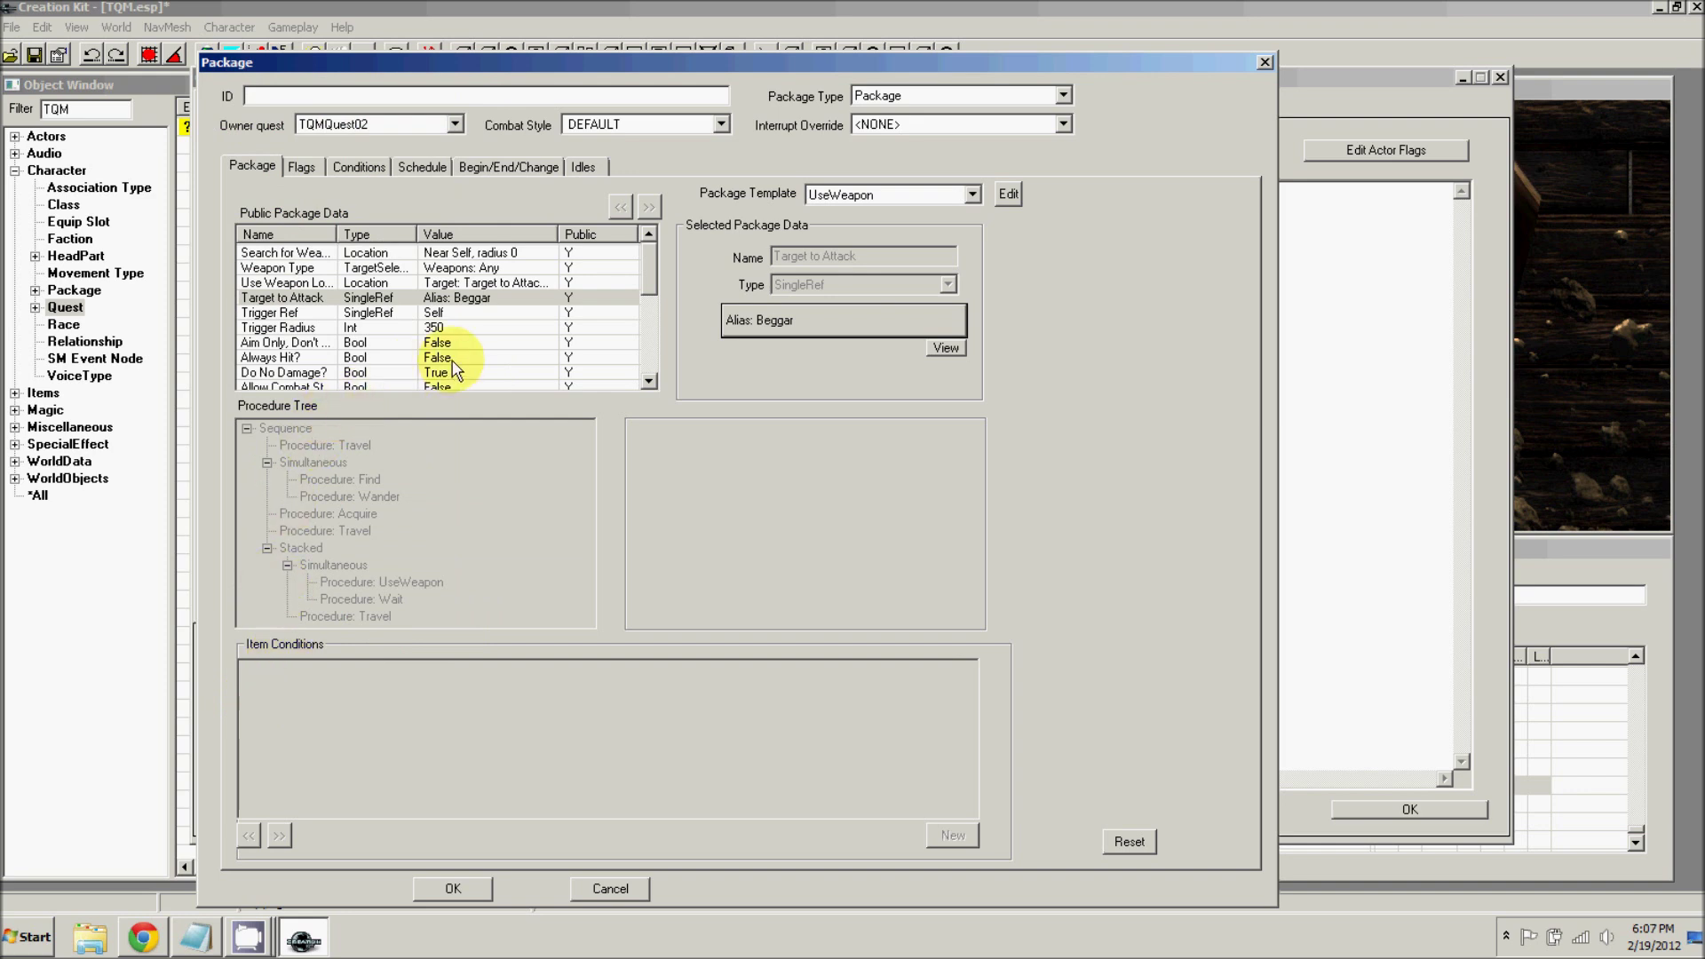
- Set Do No Damage? to false and Allow Combat Start on hit? to true in the package data
{"action": "left_click_drag", "start_coordinate": [648, 269], "coordinate": [647, 279]}
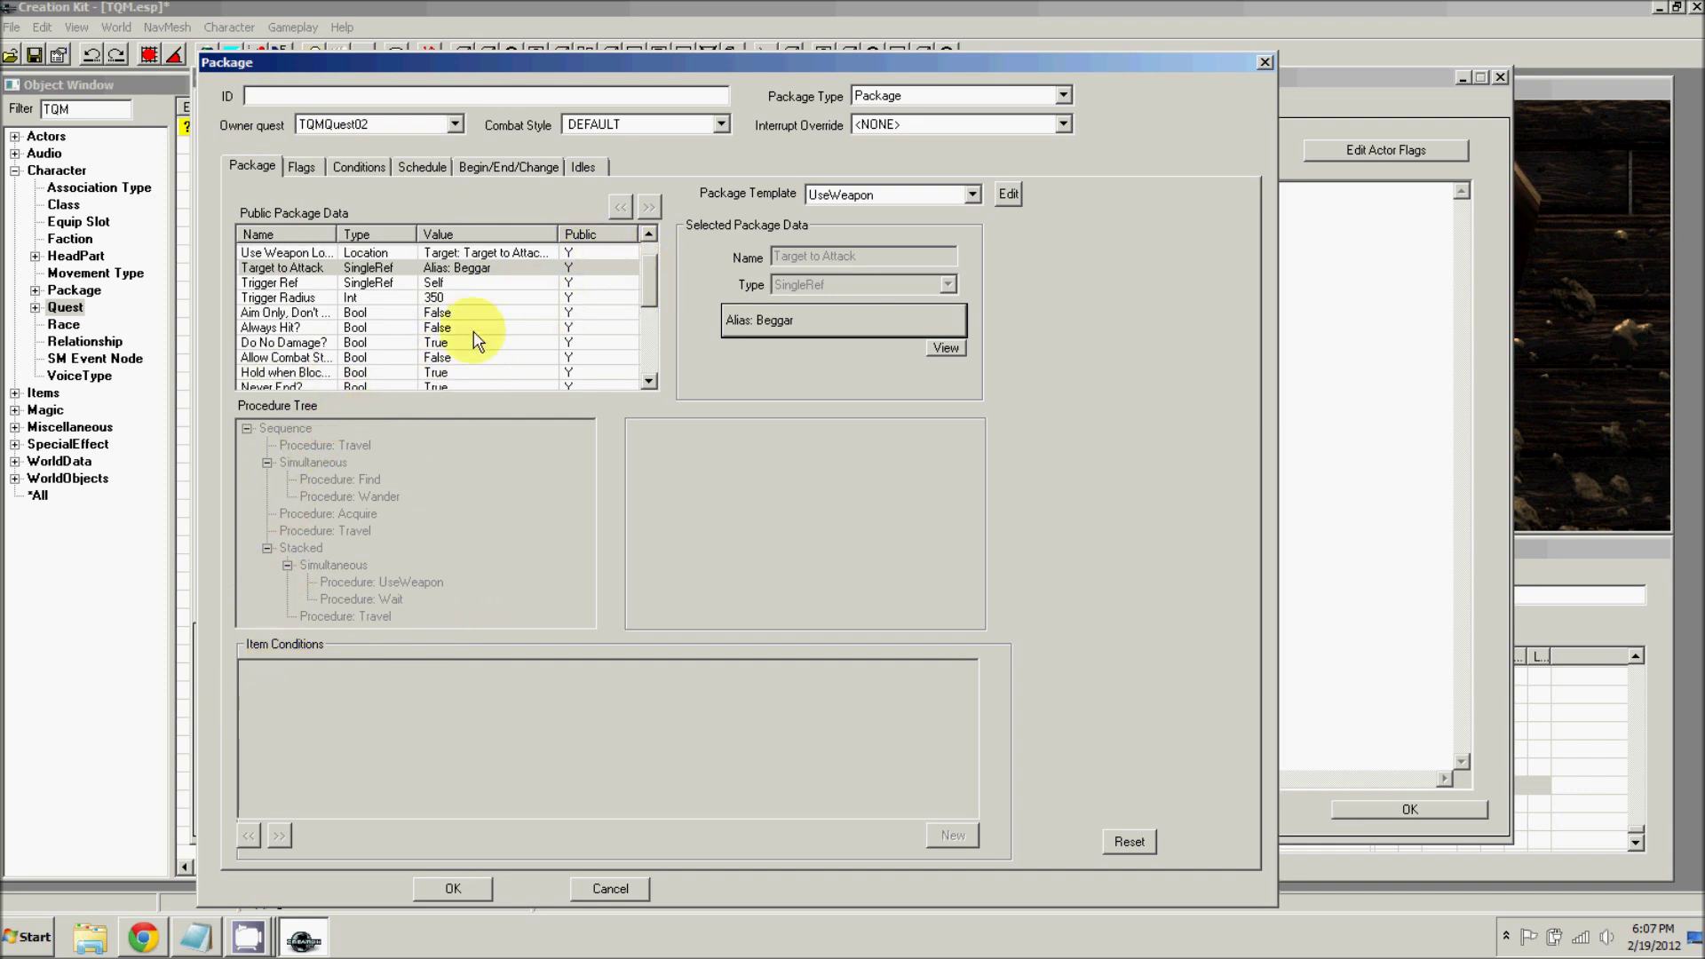
{"action": "left_click", "coordinate": [287, 328]}
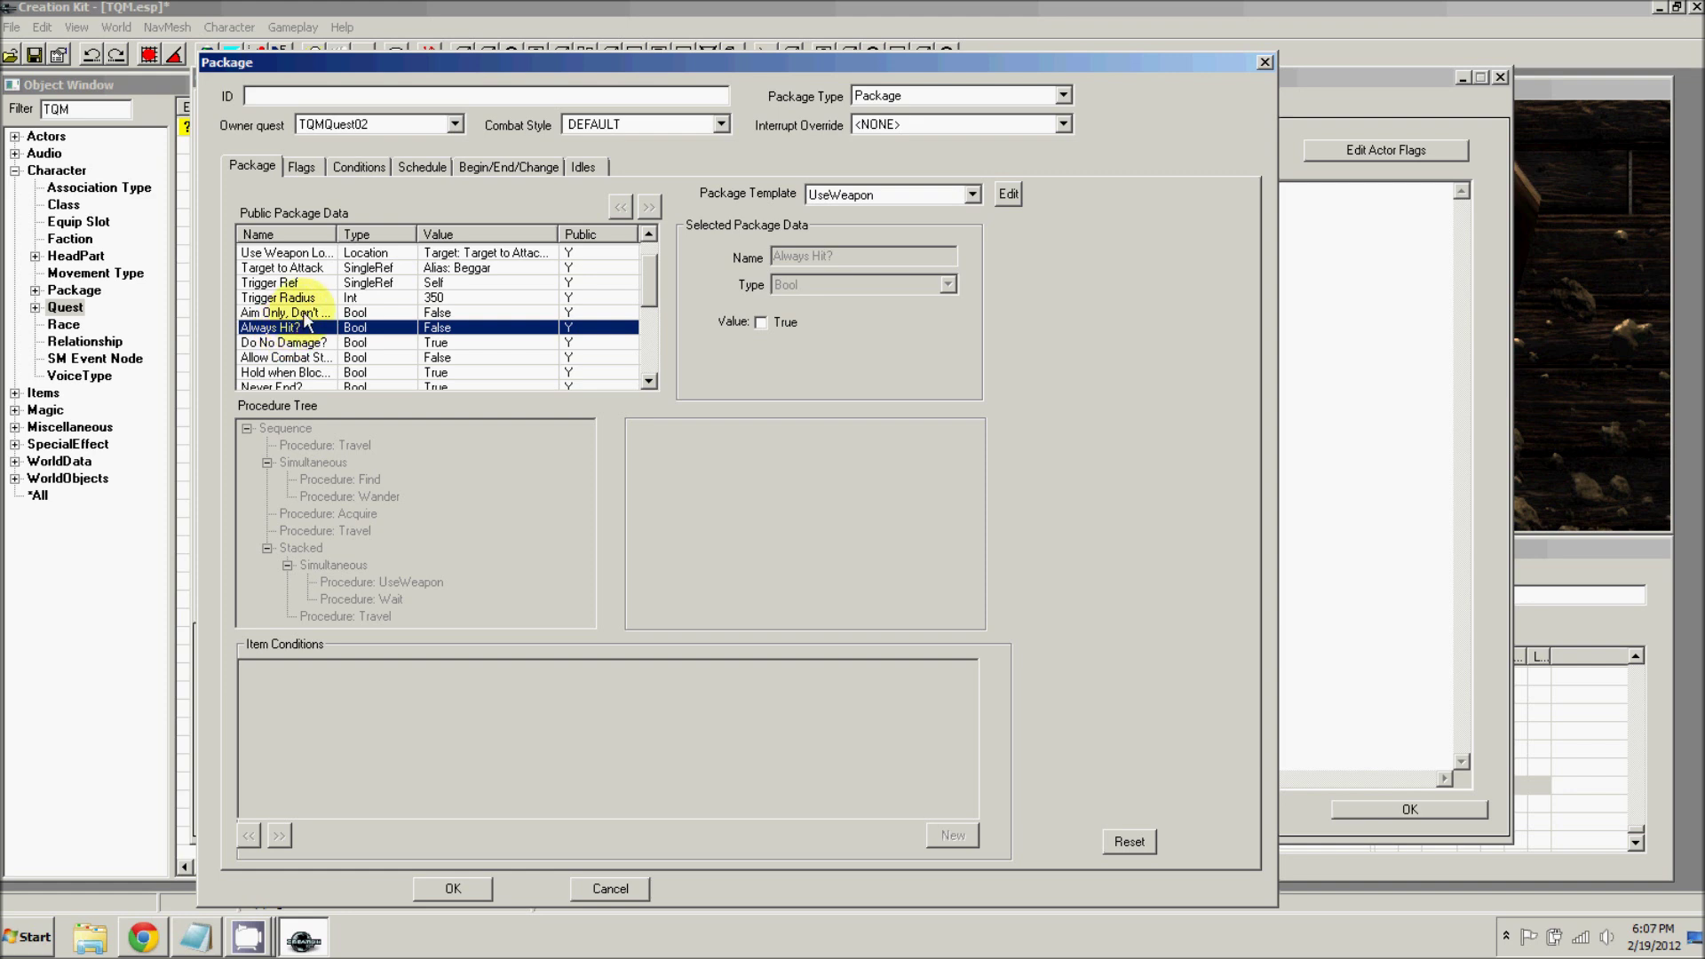
{"action": "left_click", "coordinate": [320, 342]}
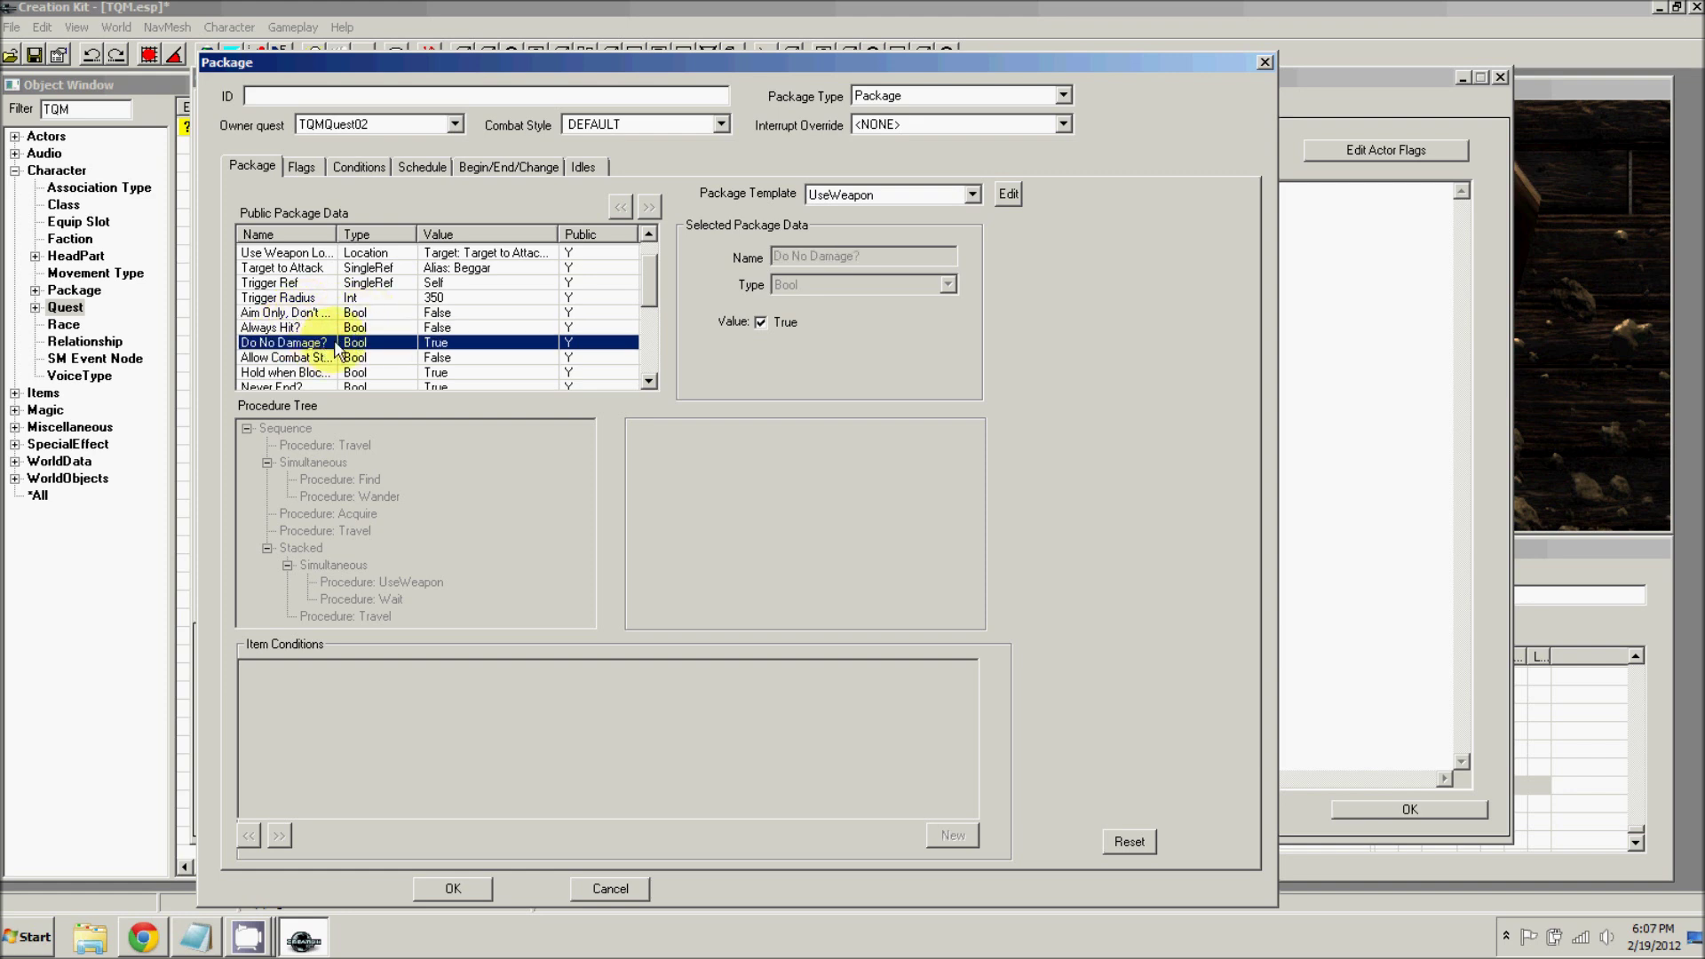
{"action": "left_click", "coordinate": [761, 323]}
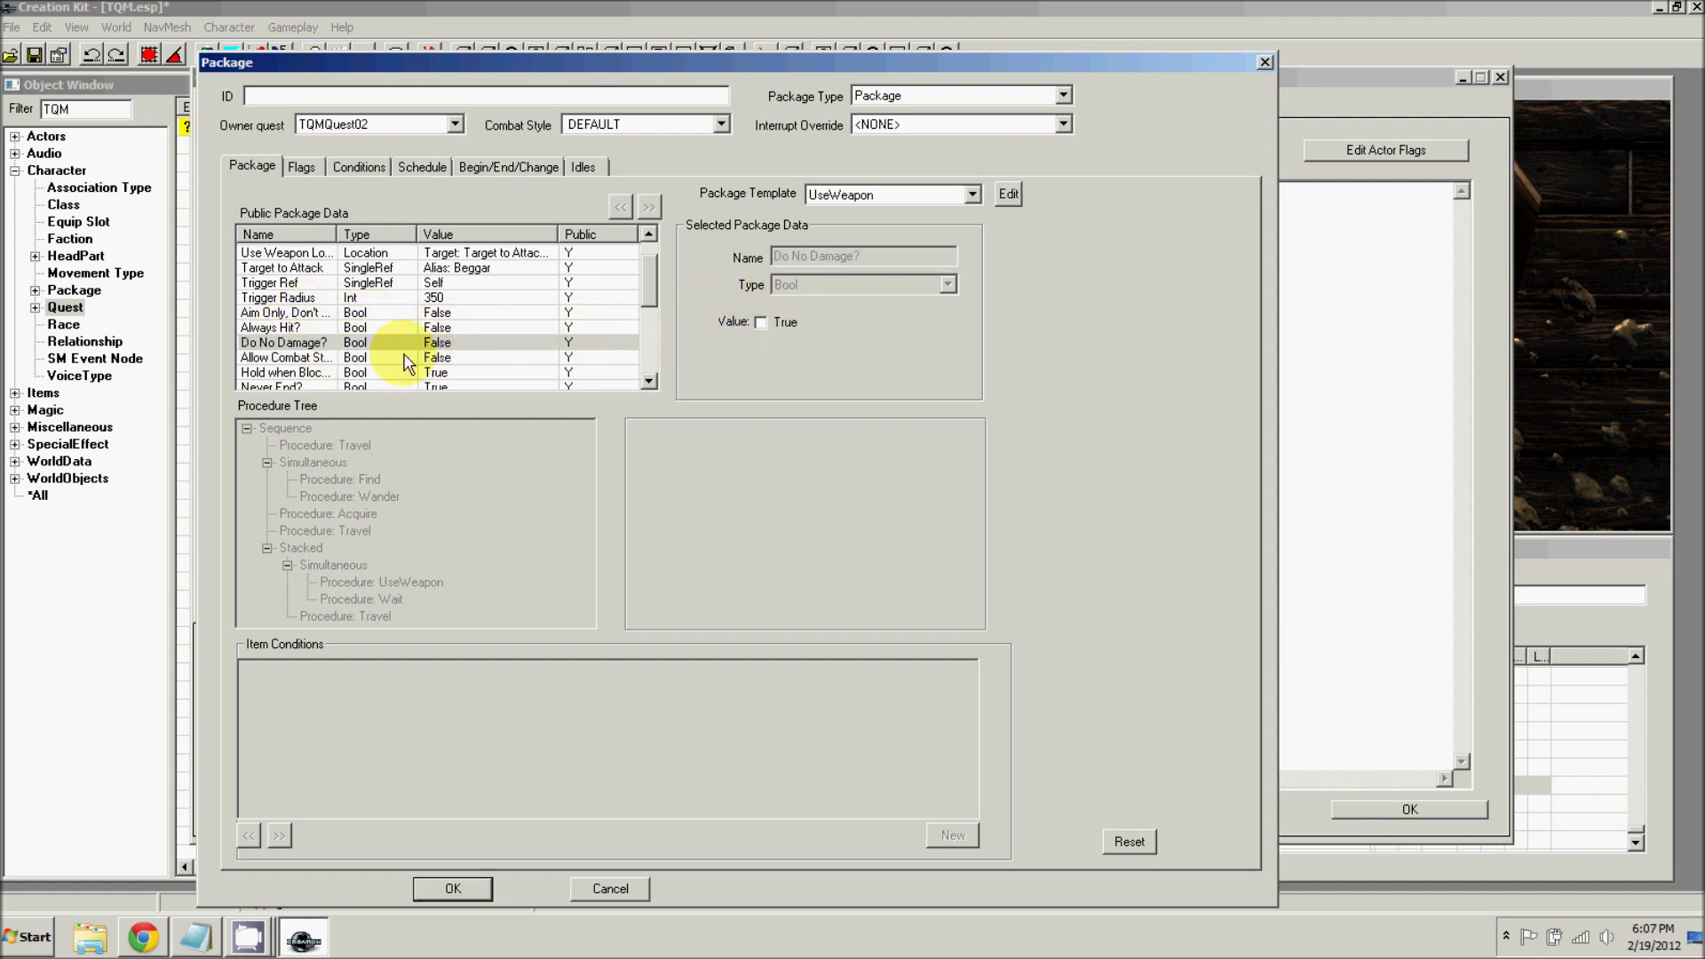
{"action": "left_click", "coordinate": [408, 357]}
{"action": "left_click", "coordinate": [761, 323]}
- Accept the UseWeapon package and the Player's package scene action
{"action": "left_click_drag", "start_coordinate": [647, 275], "coordinate": [647, 293]}
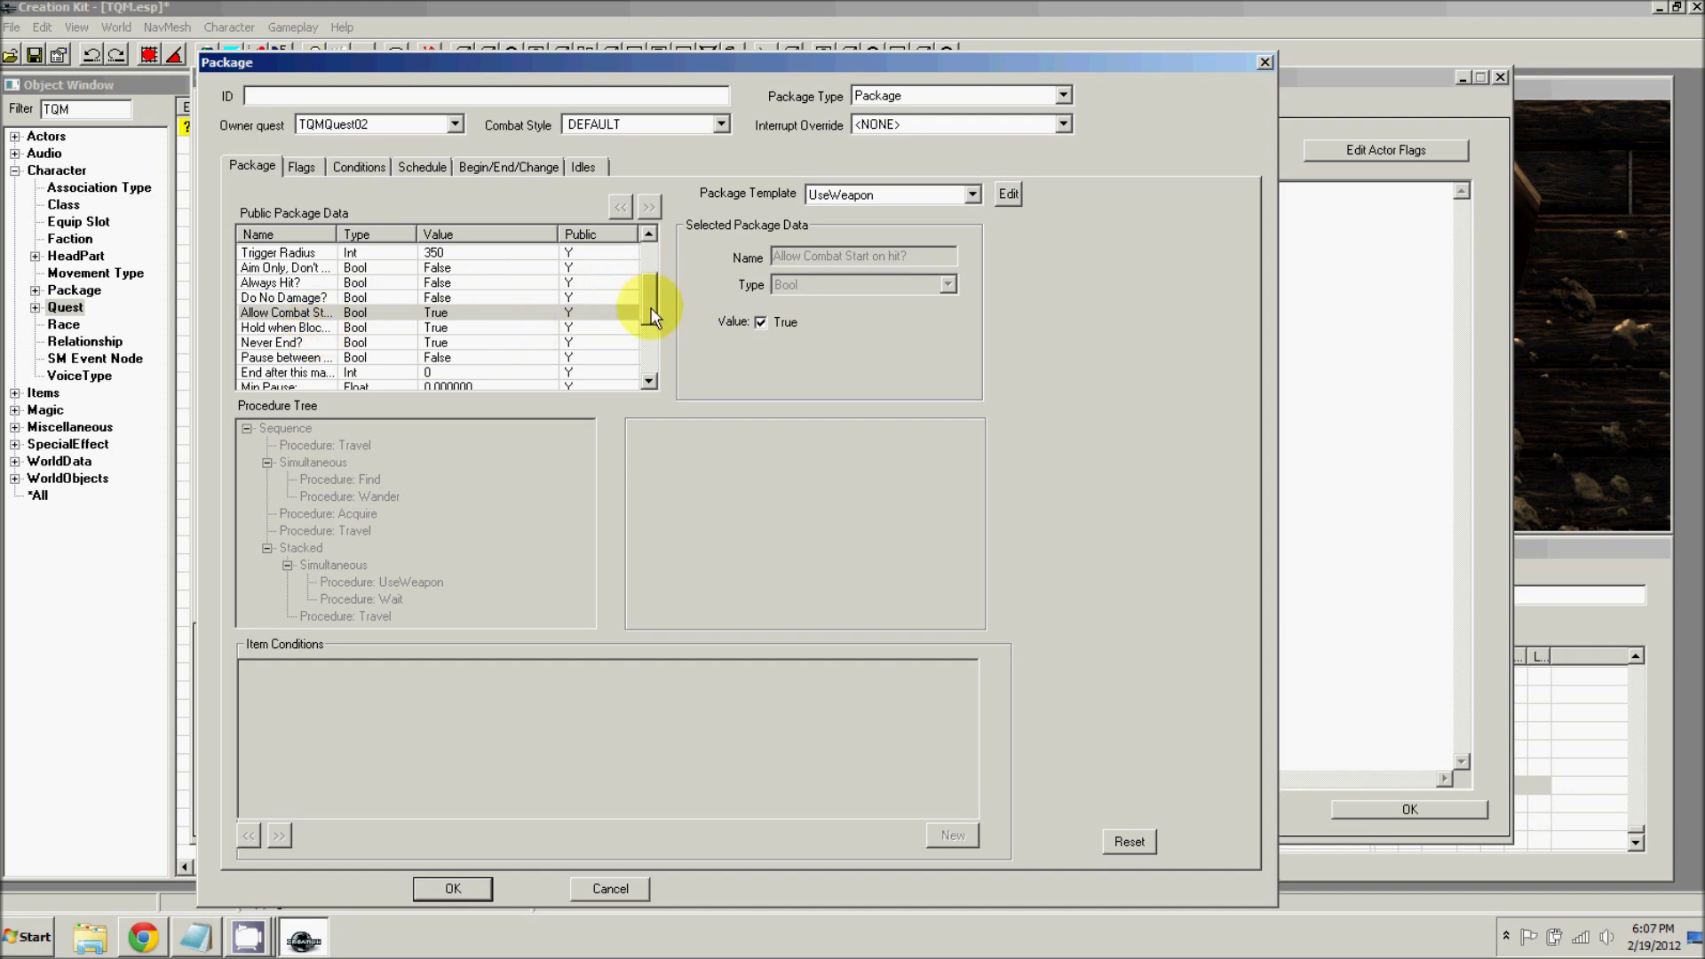
{"action": "left_click_drag", "start_coordinate": [647, 280], "coordinate": [645, 352]}
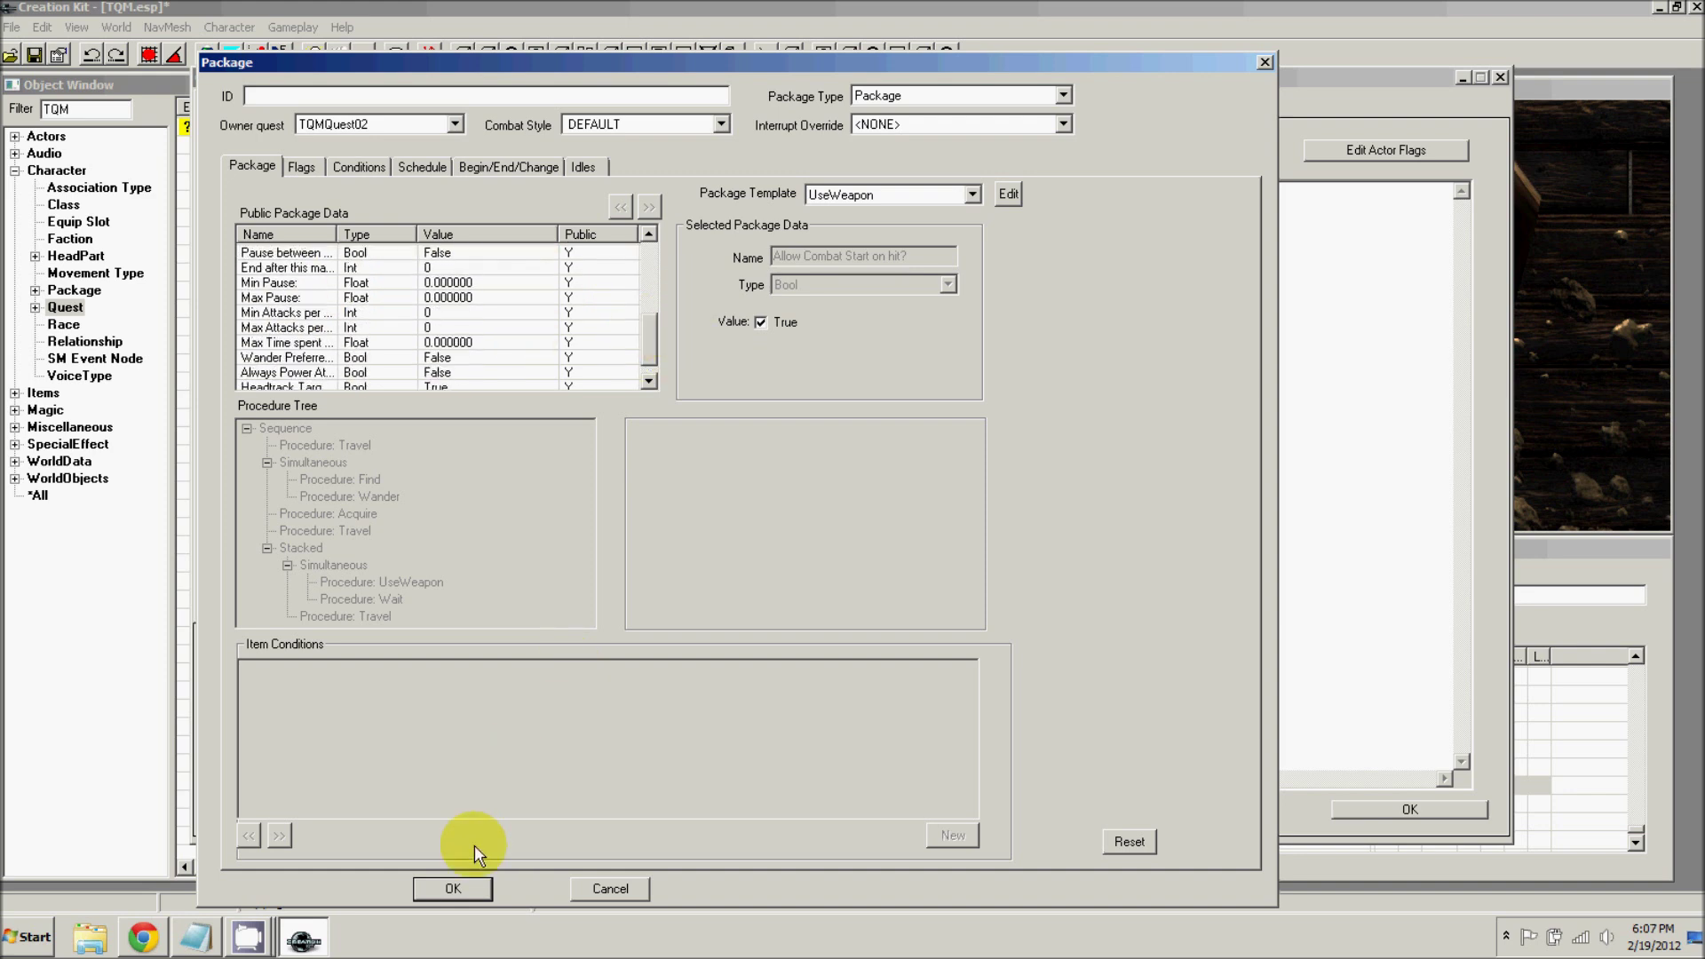
{"action": "left_click", "coordinate": [455, 888]}
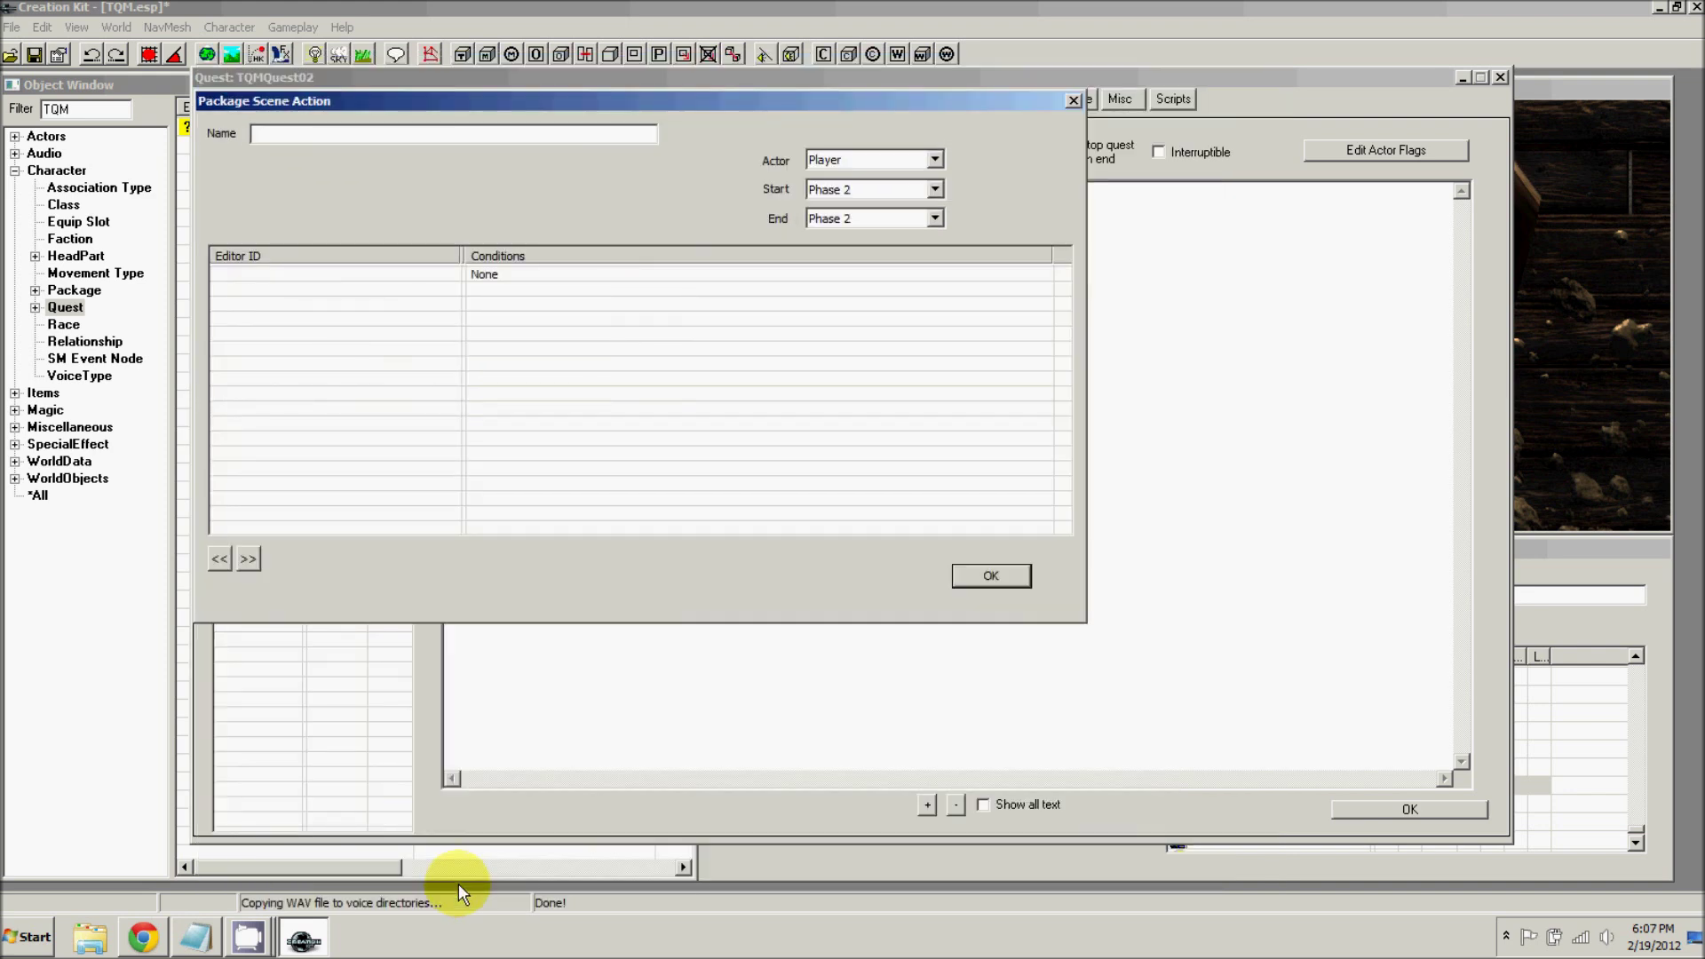
{"action": "left_click", "coordinate": [977, 576]}
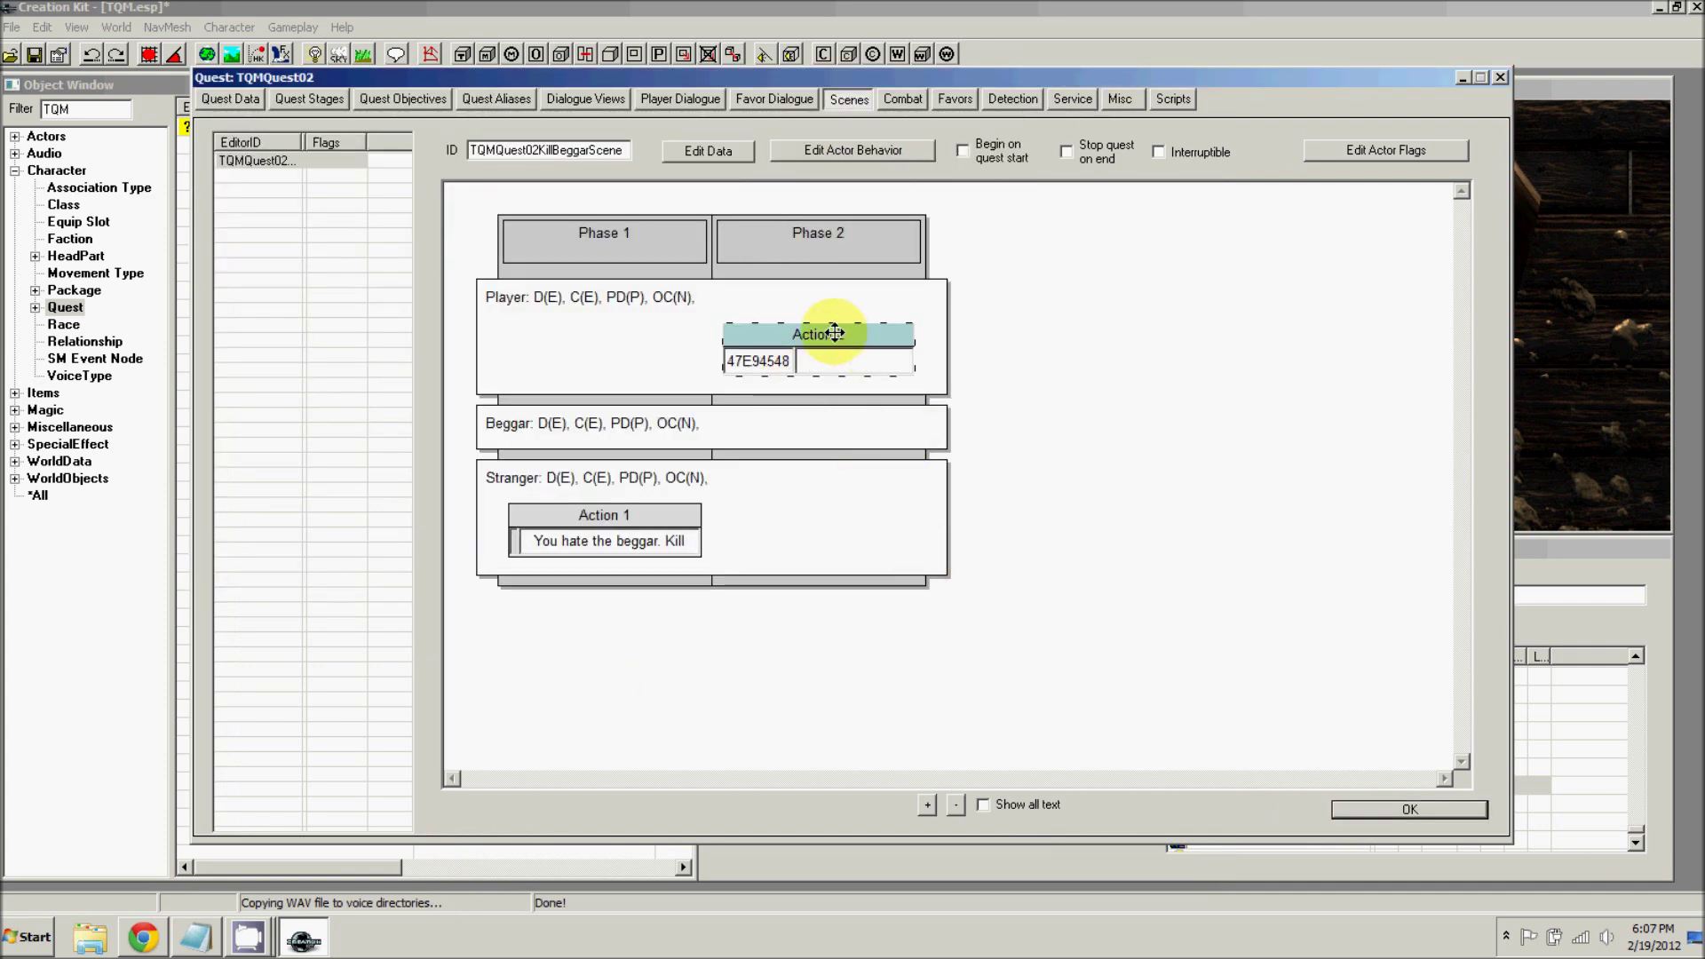
- Edit Phase 2 of the scene so that its completion ends on conditions
{"action": "left_click", "coordinate": [835, 253]}
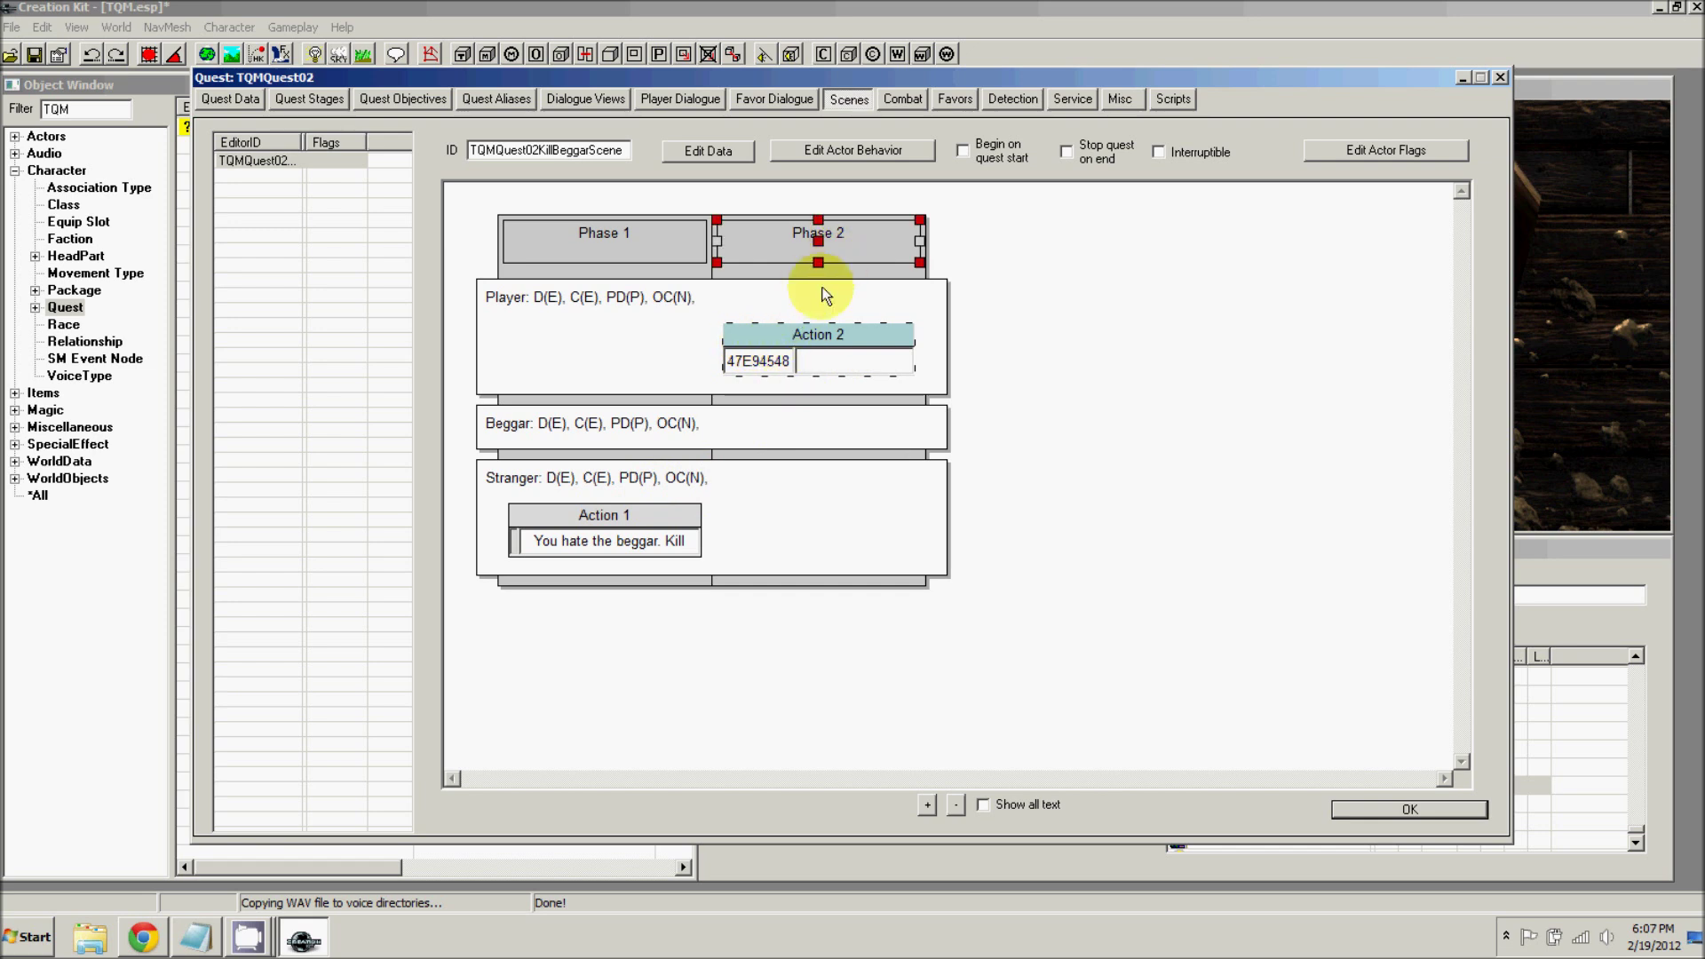
{"action": "double_click", "coordinate": [770, 251]}
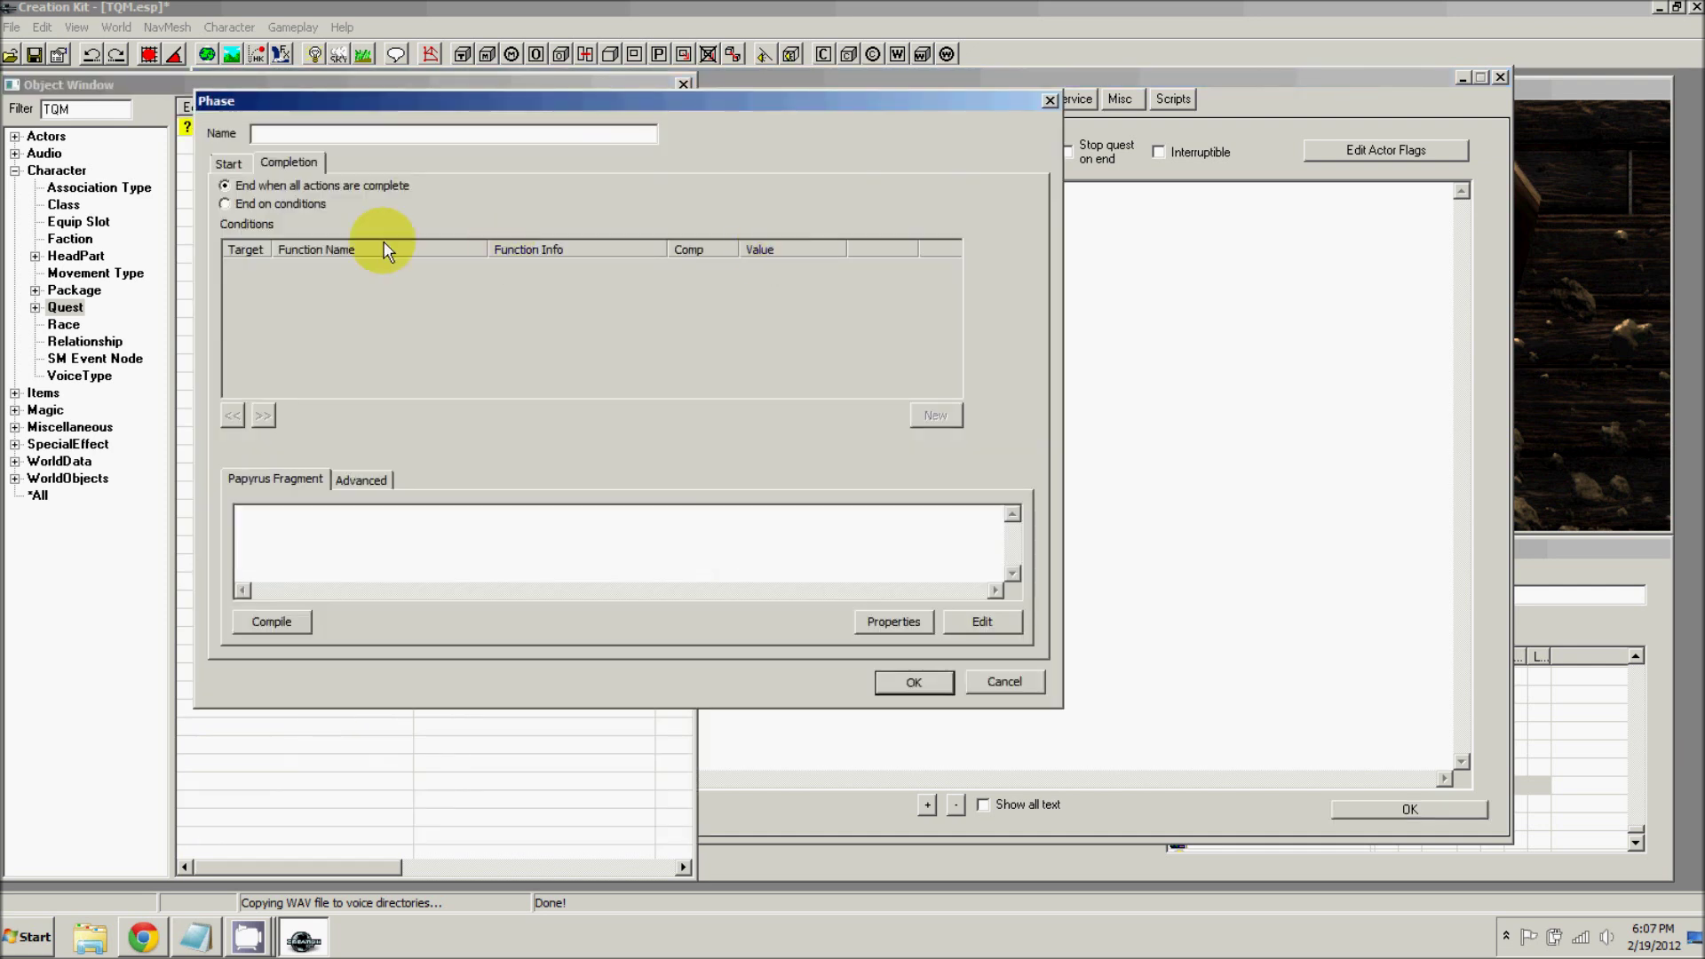
{"action": "left_click", "coordinate": [238, 162]}
{"action": "left_click", "coordinate": [271, 166]}
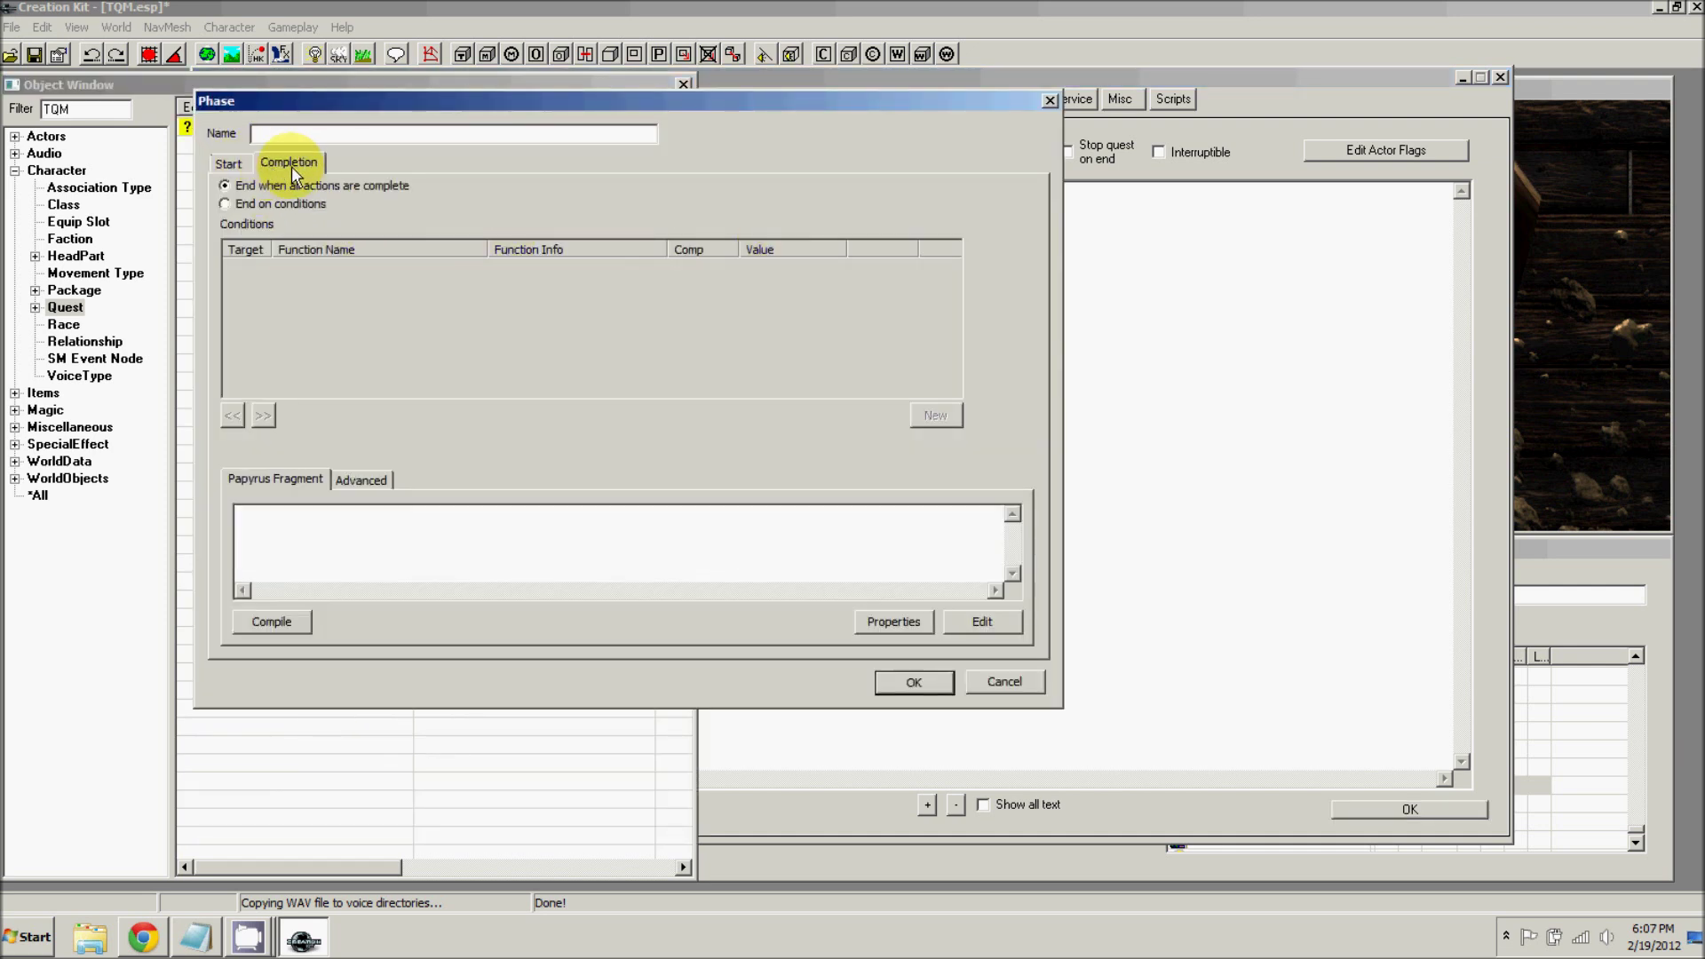
{"action": "left_click", "coordinate": [227, 206]}
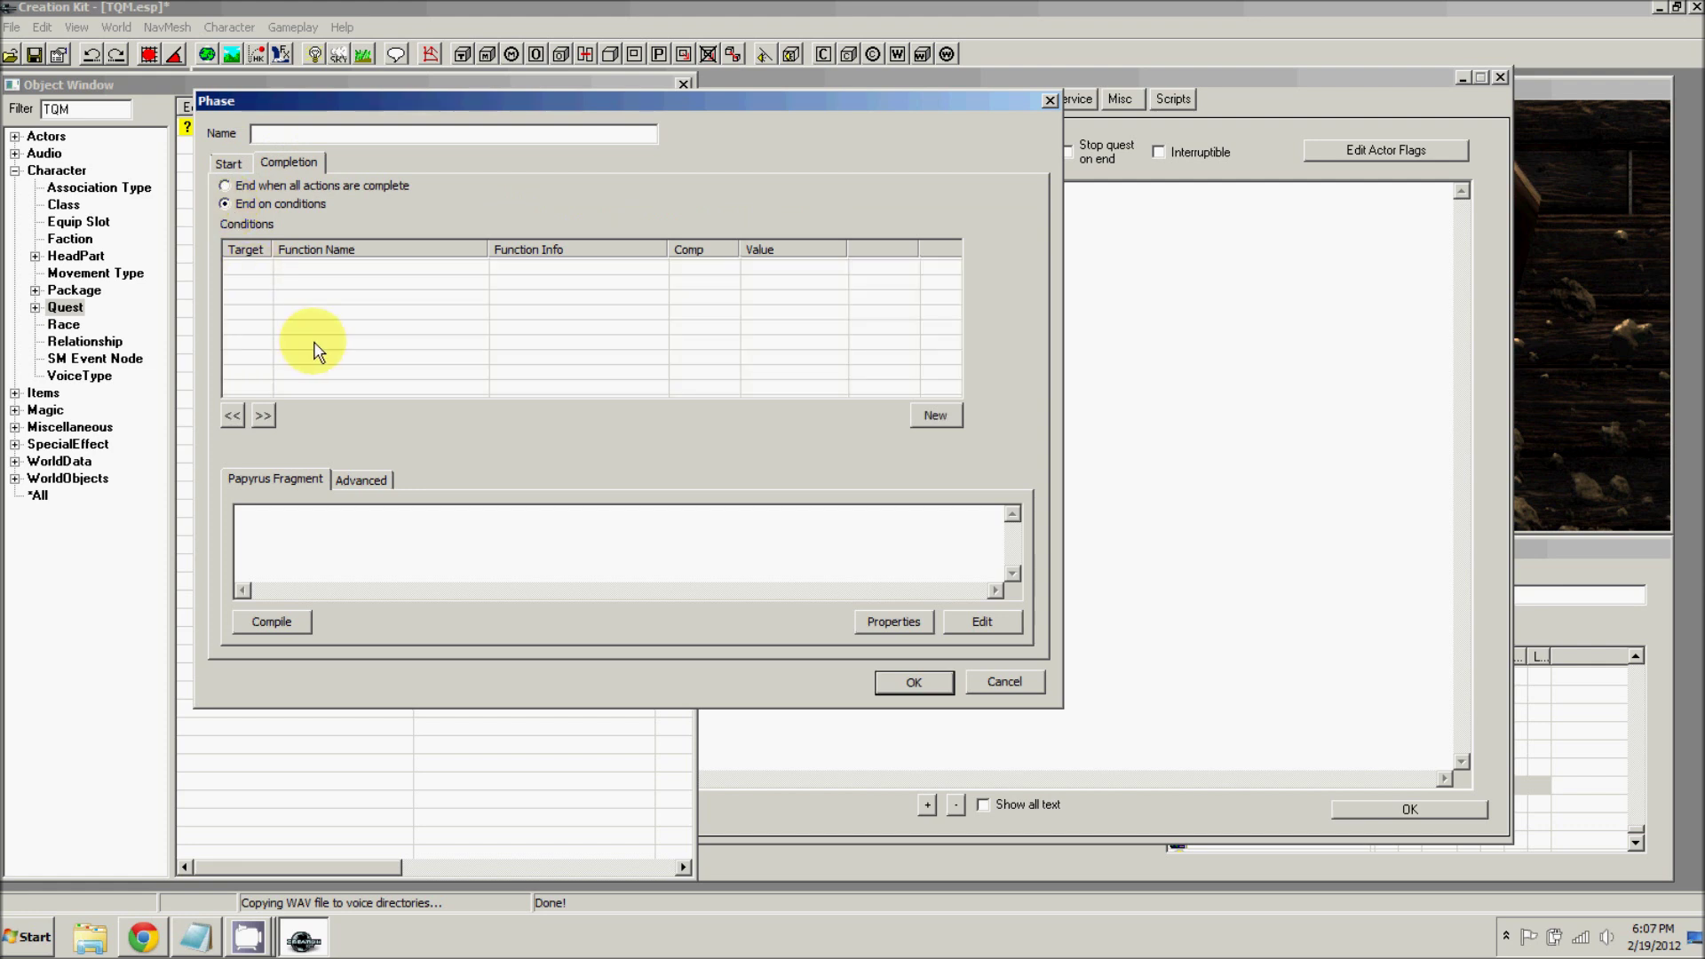
- Add a GetDead completion condition run on the Beggar quest alias and equal to 1, and accept the phase
{"action": "right_click", "coordinate": [359, 329]}
{"action": "left_click", "coordinate": [376, 343]}
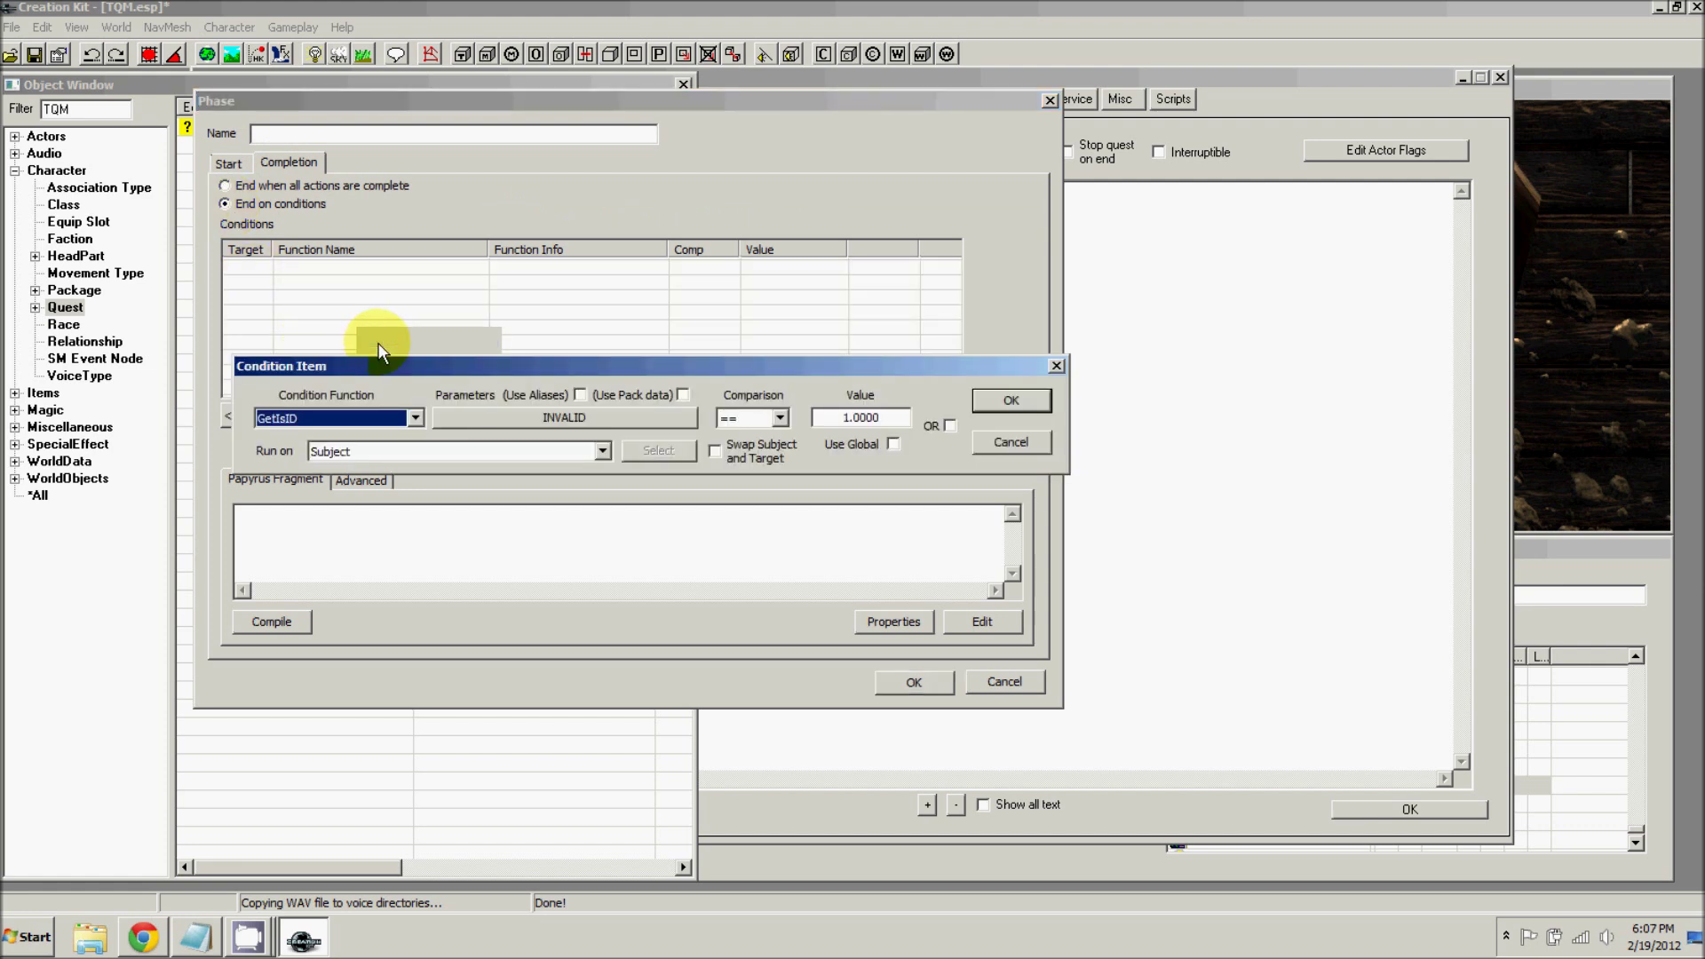
{"action": "type", "text": "GetDead"}
{"action": "left_click", "coordinate": [492, 414]}
{"action": "left_click", "coordinate": [637, 389]}
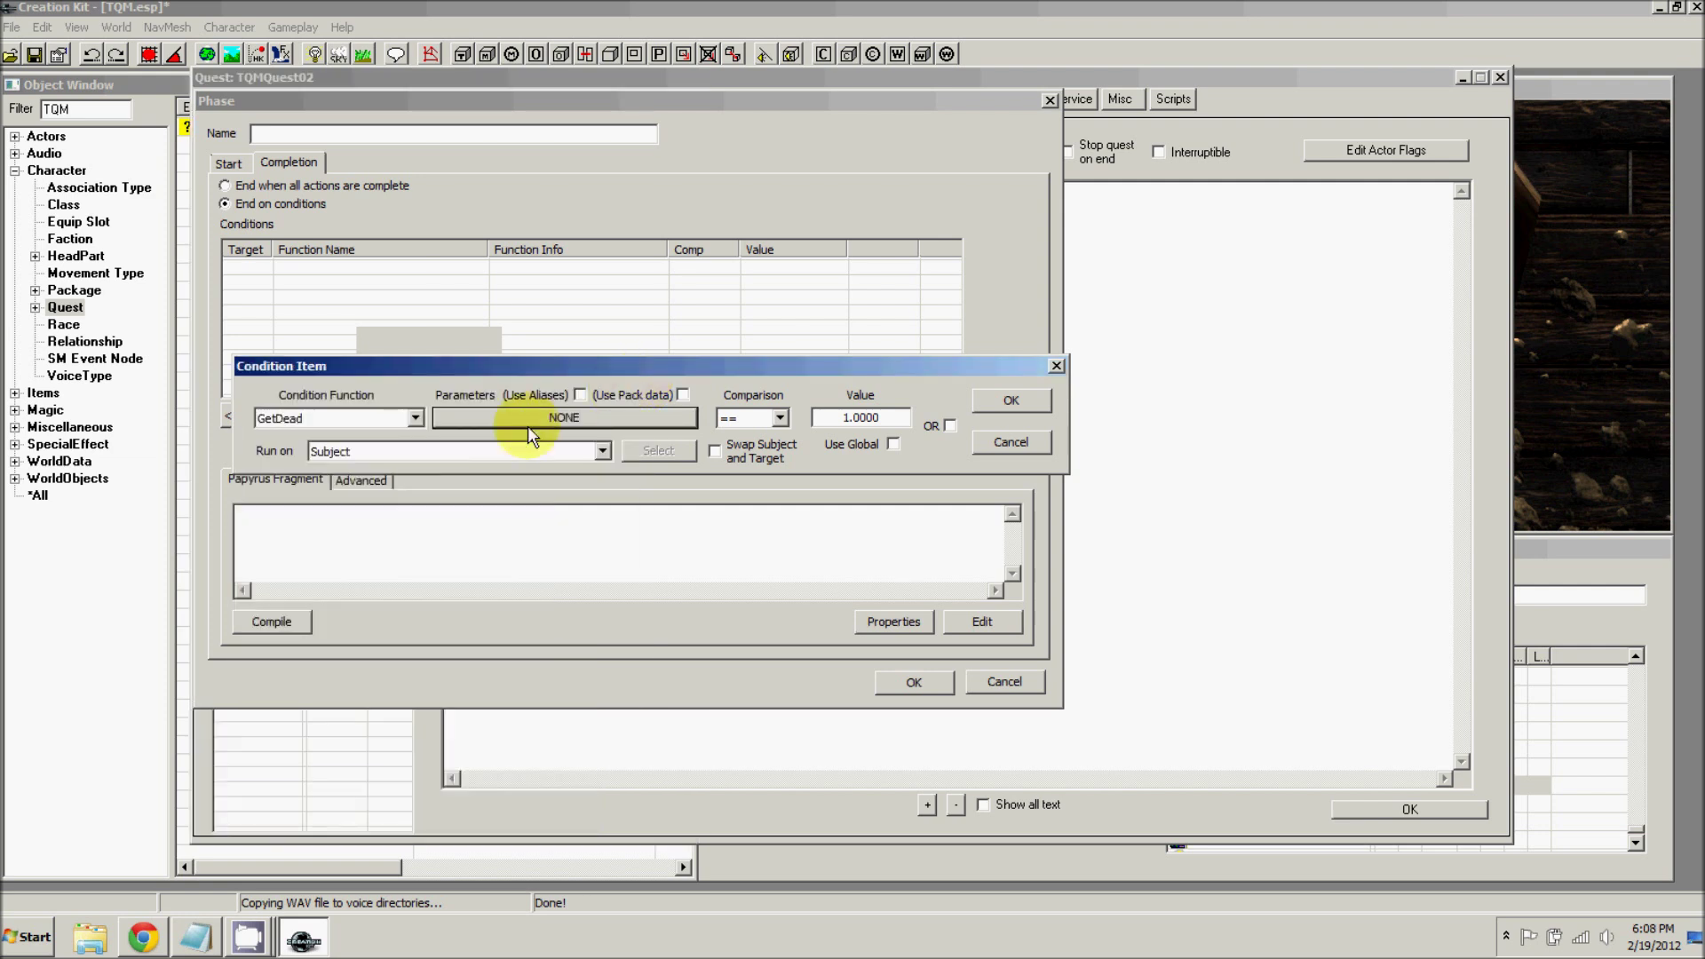
{"action": "left_click", "coordinate": [351, 452]}
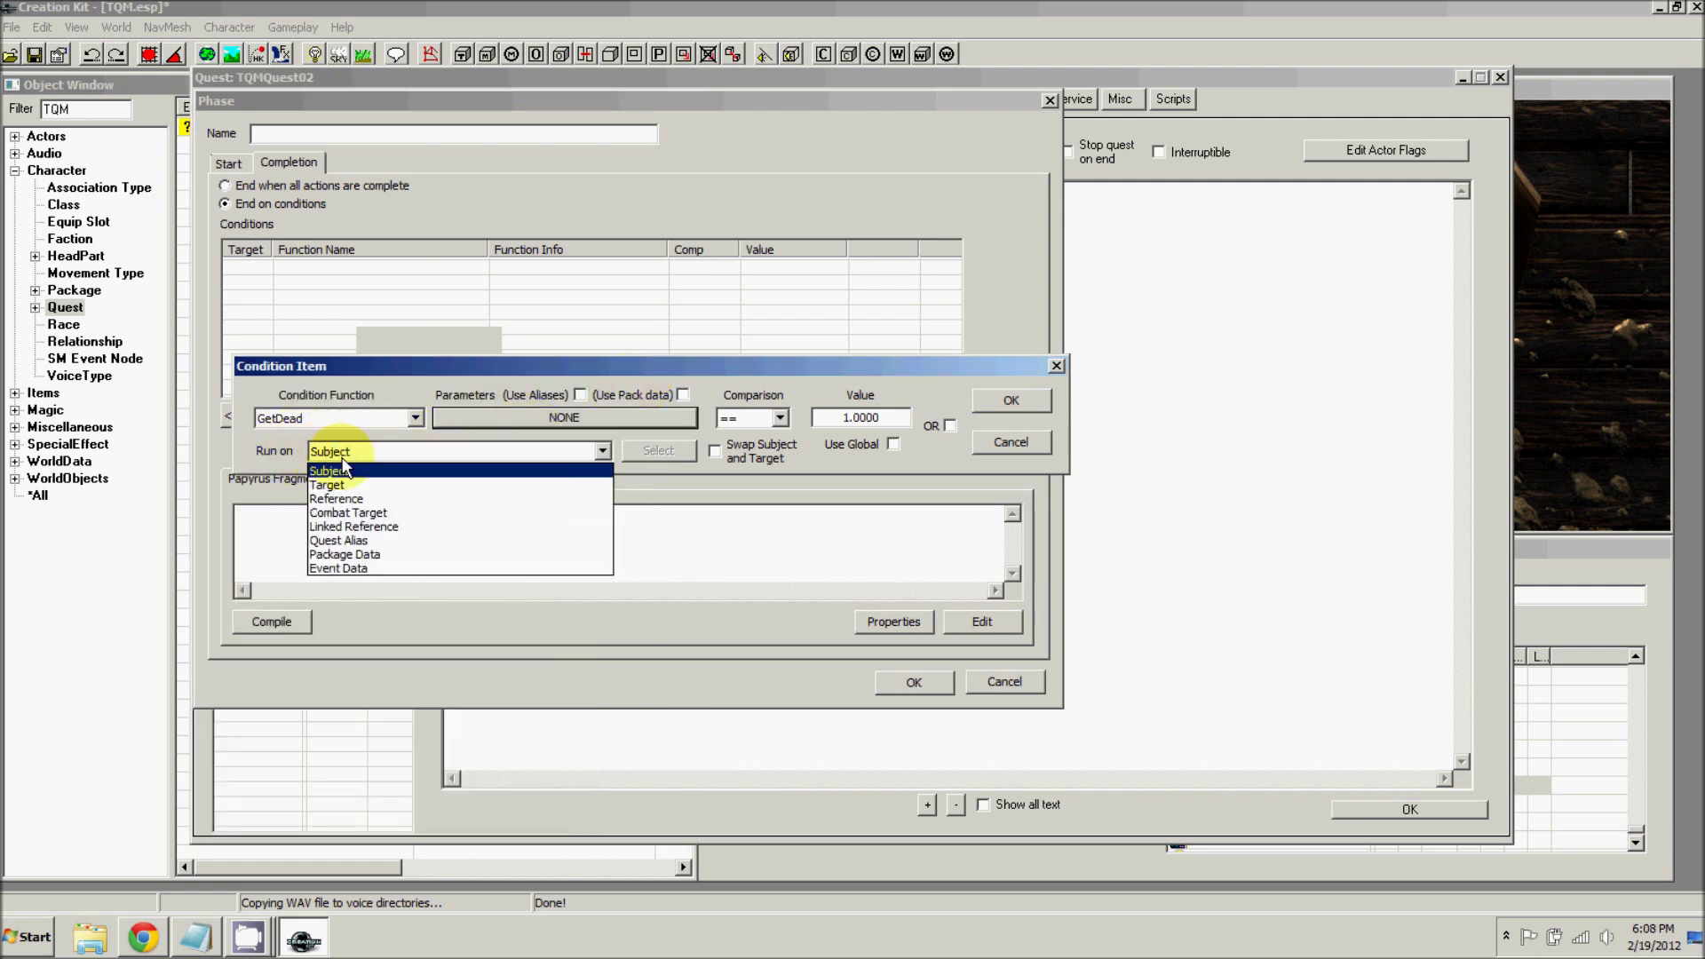
{"action": "left_click", "coordinate": [353, 544]}
{"action": "left_click", "coordinate": [653, 449]}
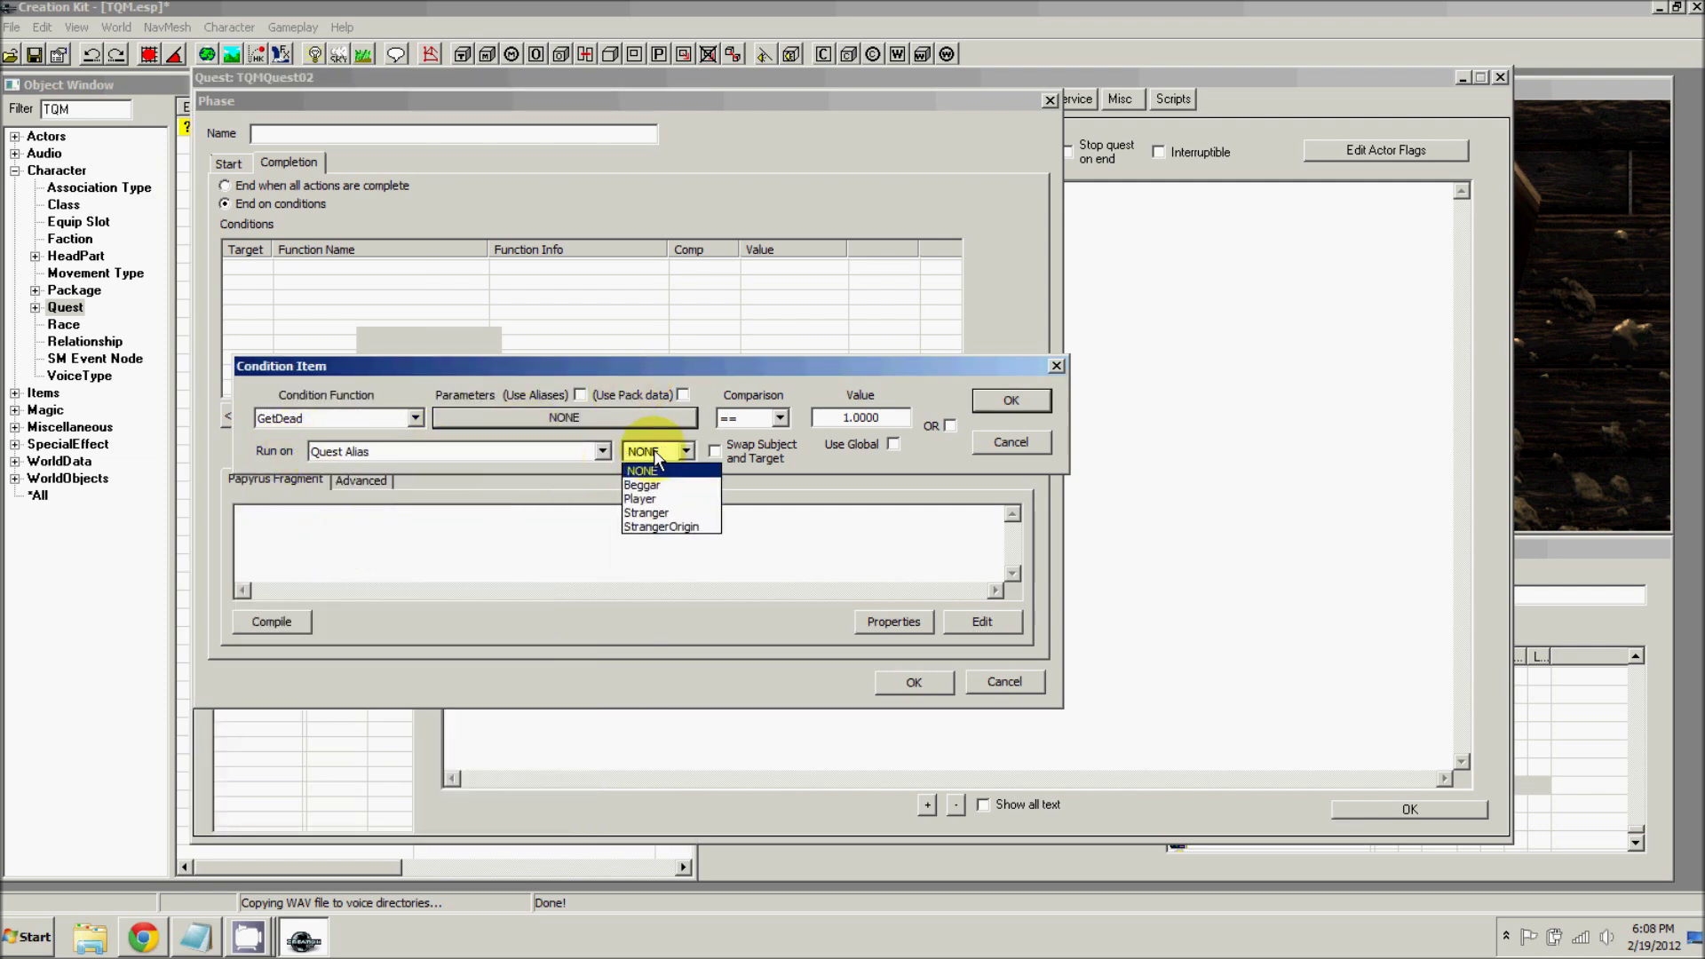
{"action": "left_click", "coordinate": [648, 468]}
{"action": "double_click", "coordinate": [861, 418]}
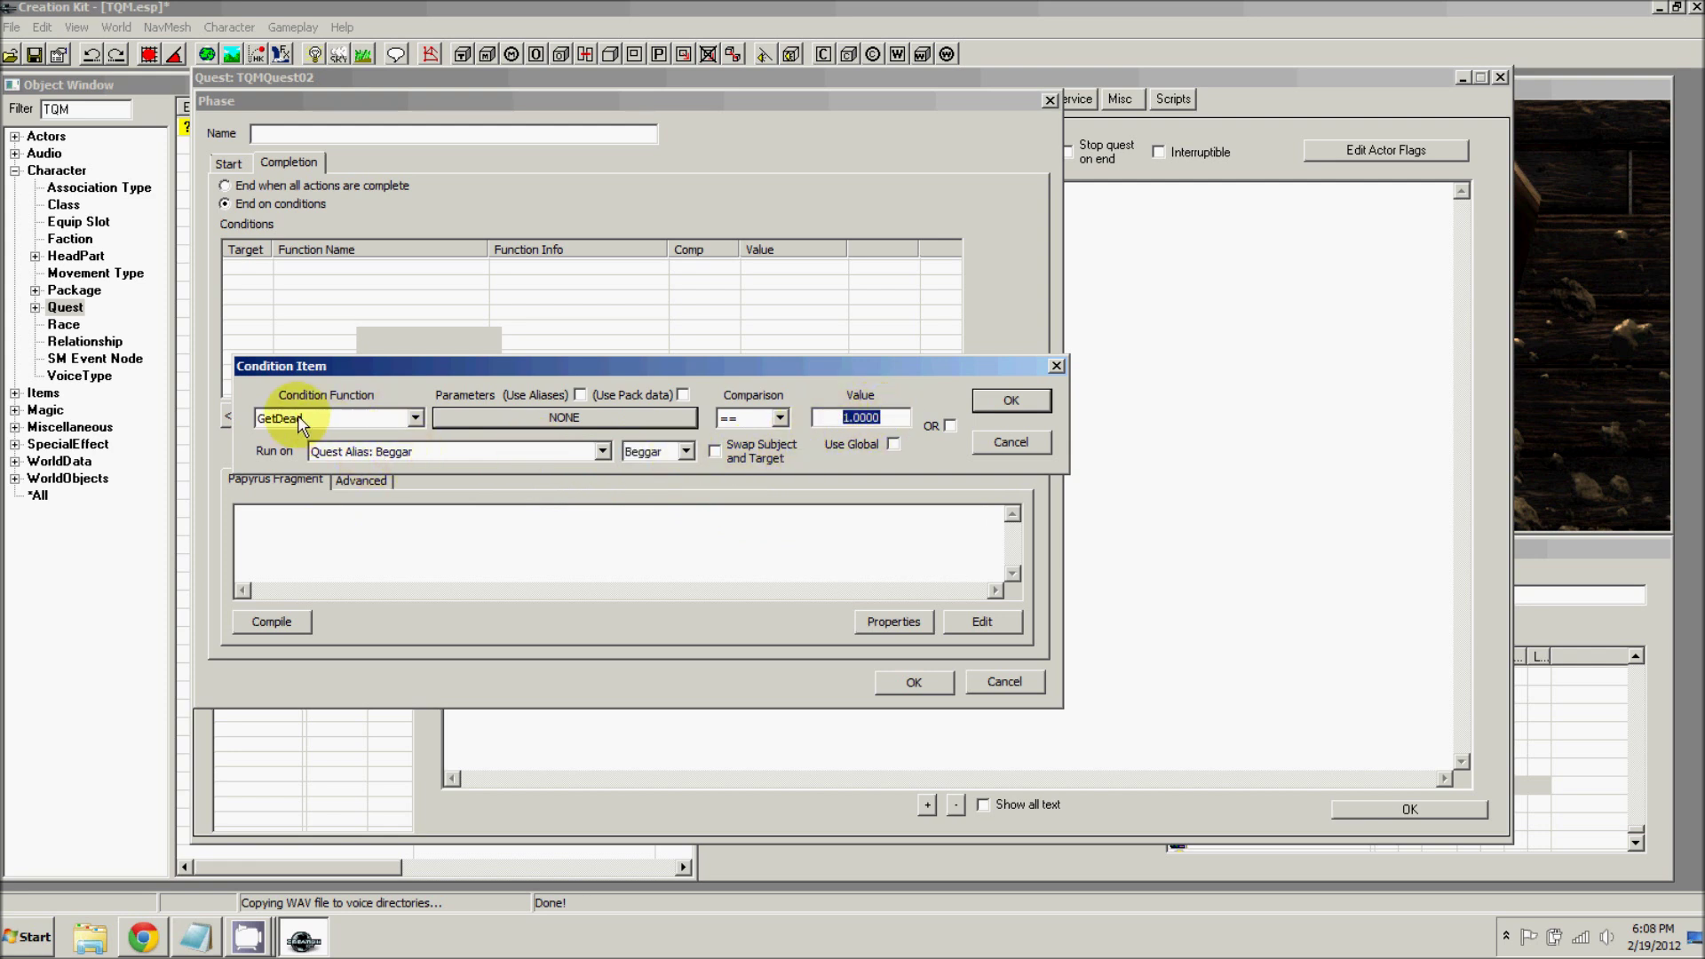
{"action": "left_click", "coordinate": [1004, 401]}
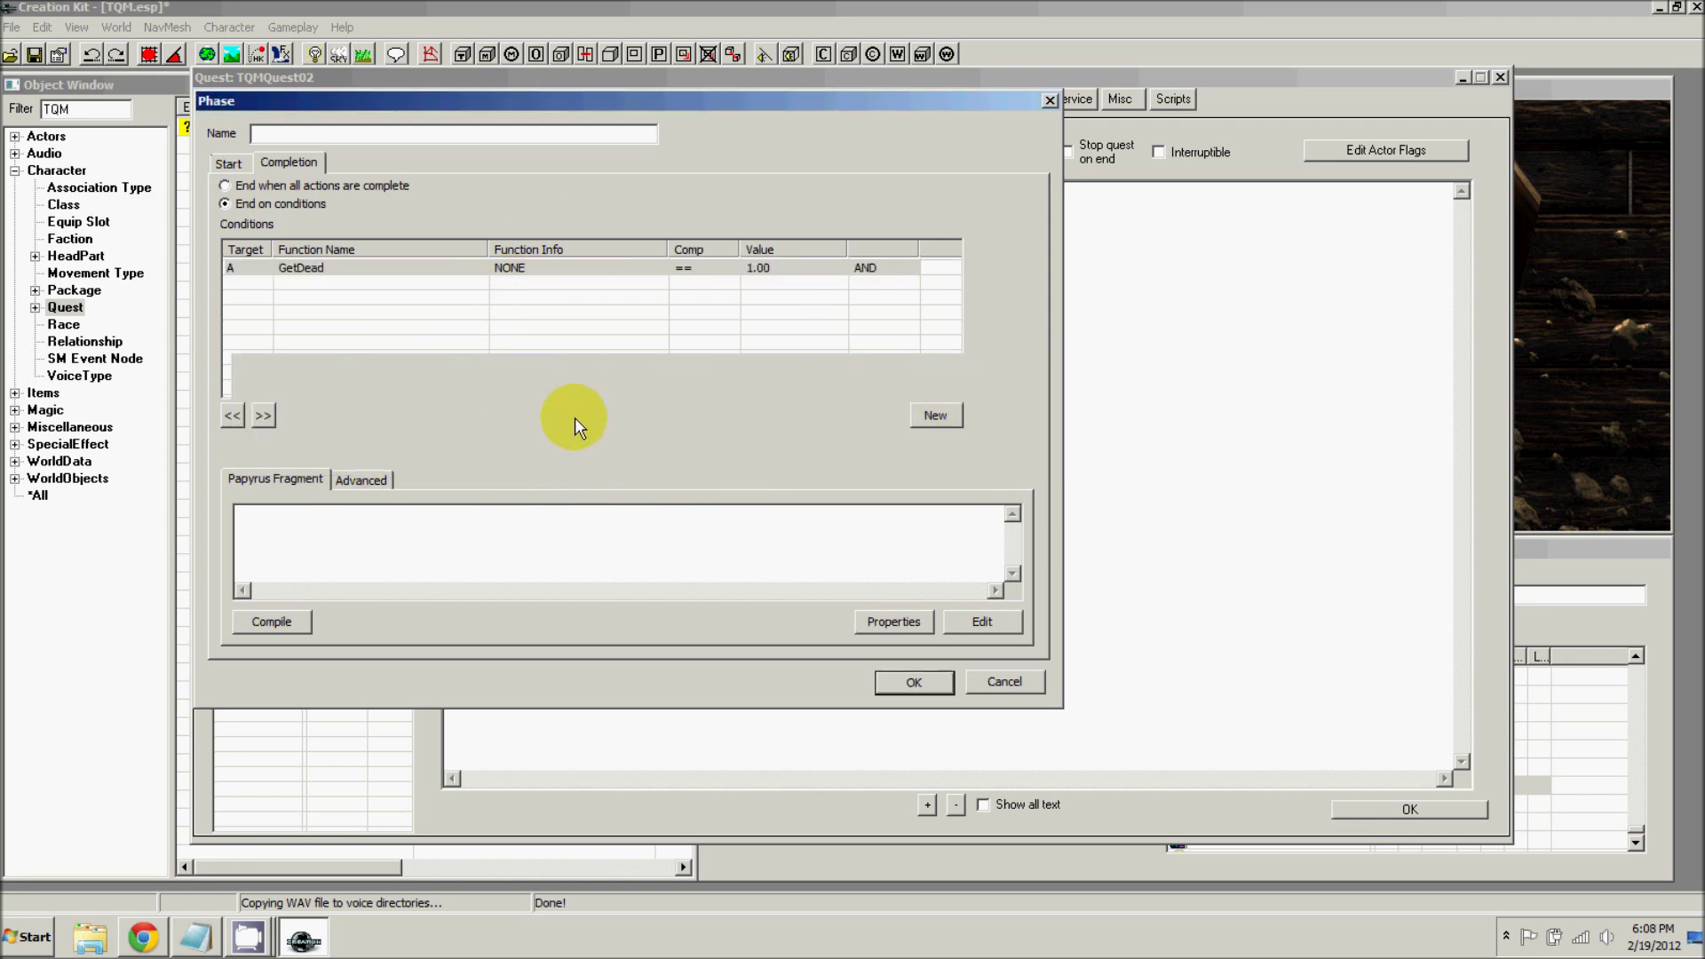
{"action": "left_click", "coordinate": [898, 681]}
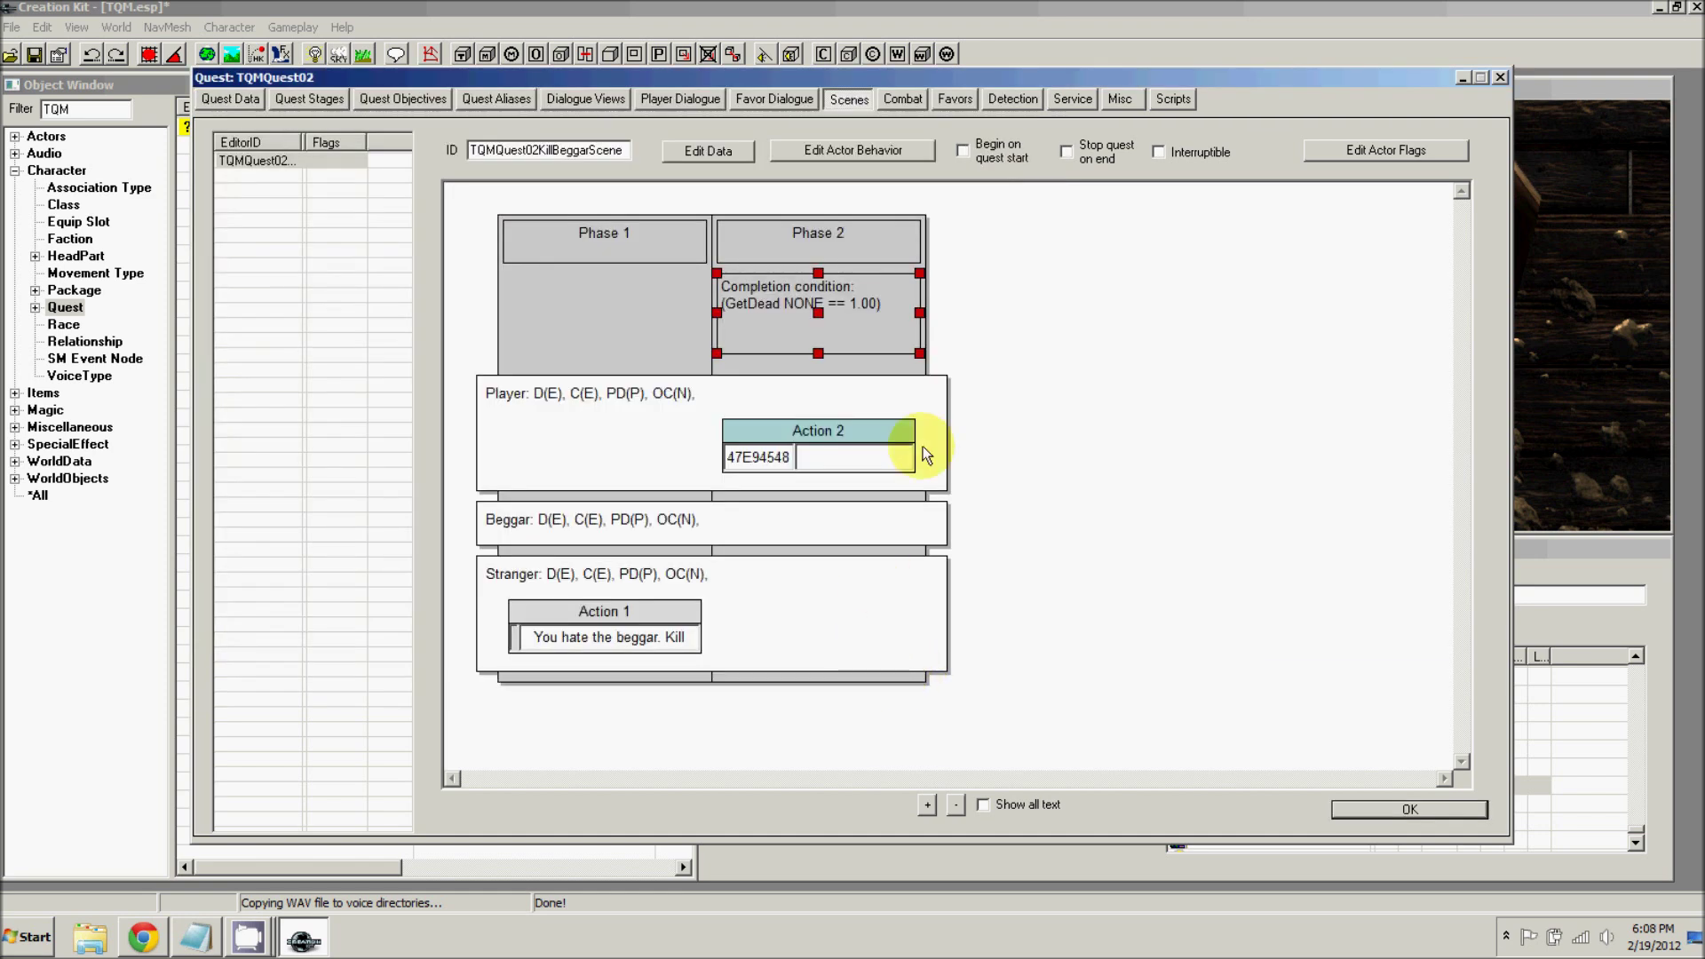
- Add a third phase at the end of the scene and a dialogue action for the Stranger in it
{"action": "right_click", "coordinate": [991, 288]}
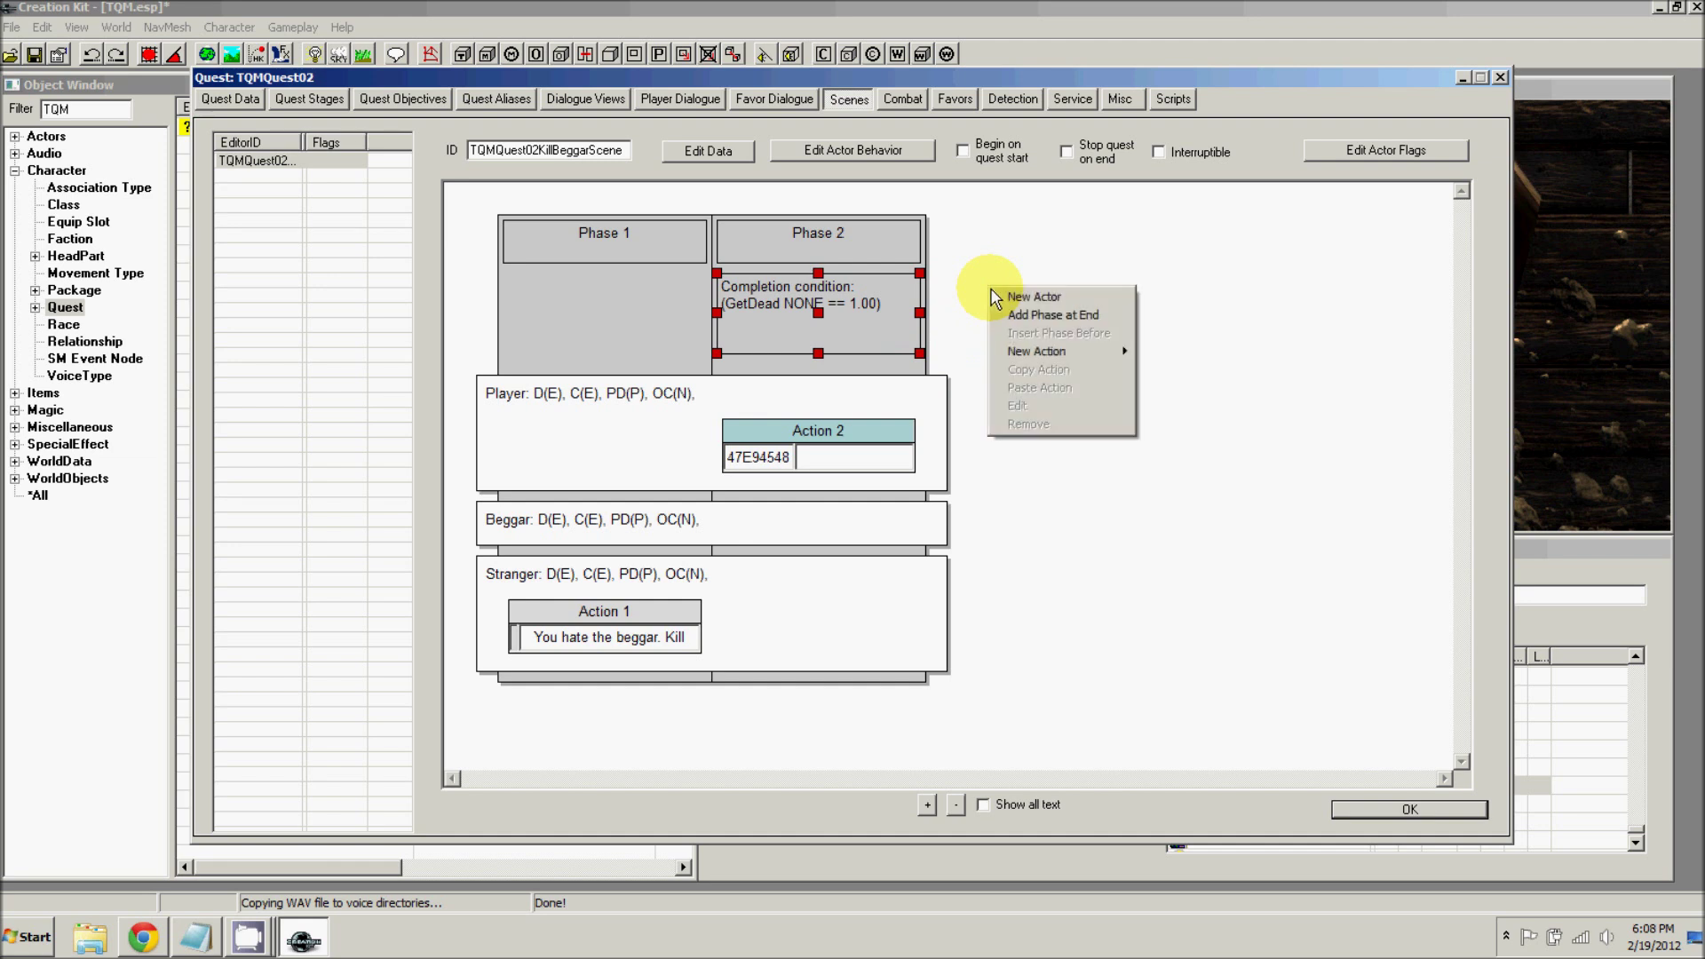
{"action": "left_click", "coordinate": [1041, 316]}
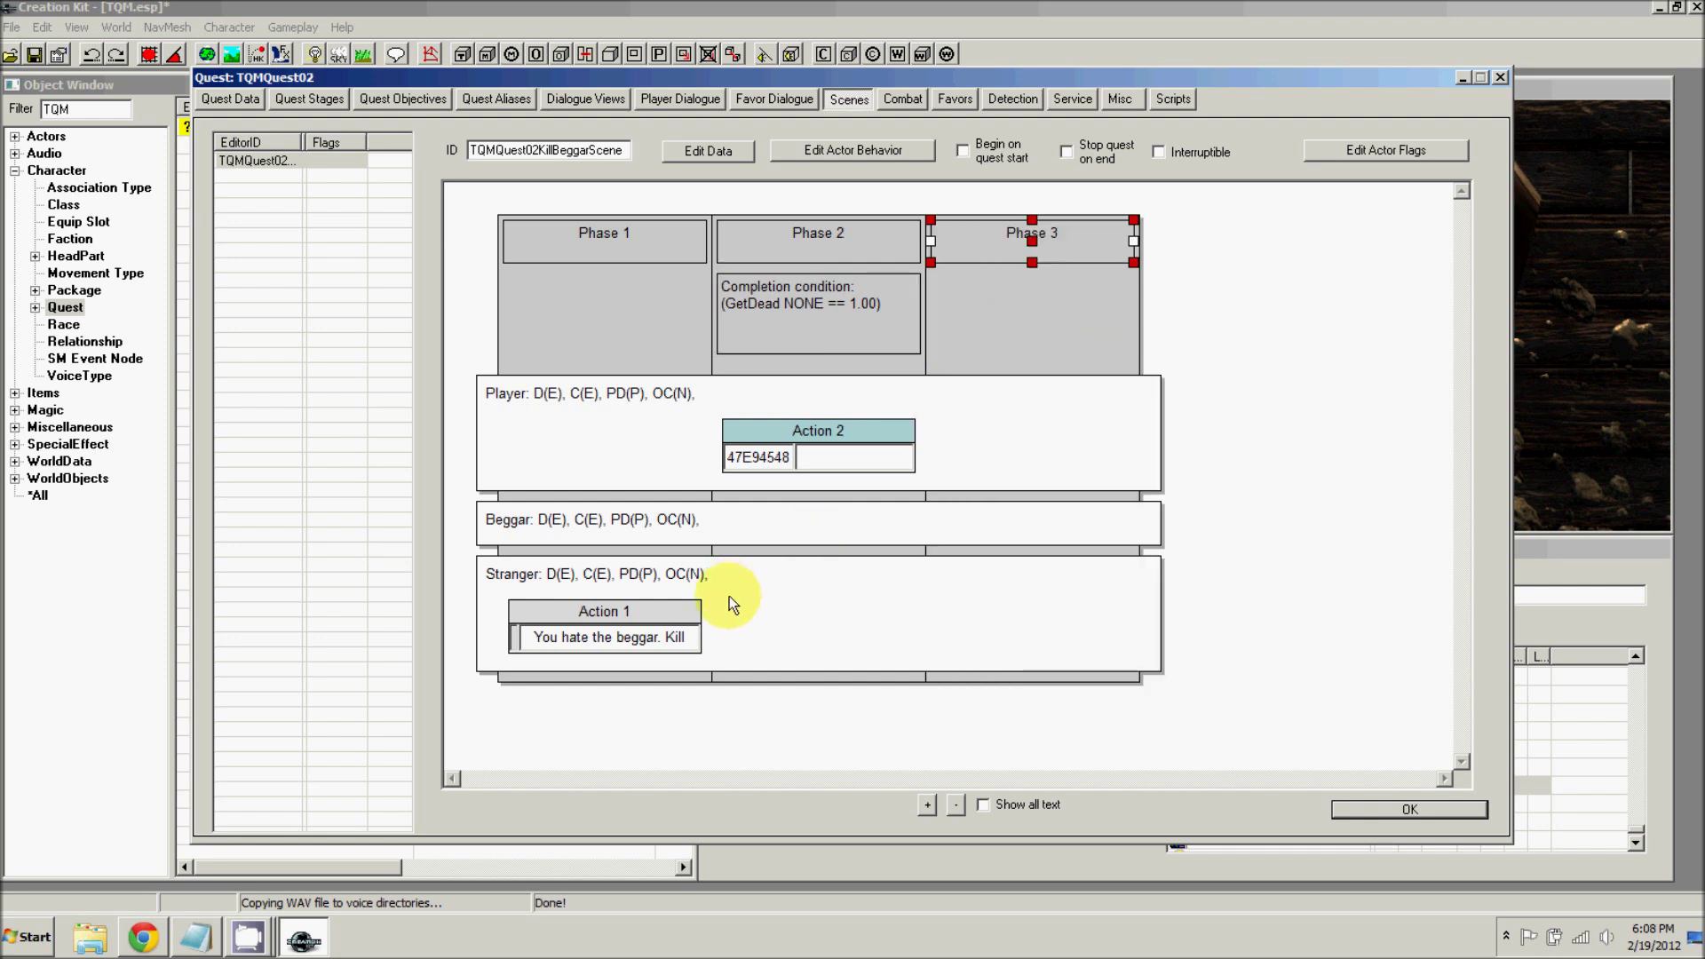
{"action": "right_click", "coordinate": [1023, 621]}
{"action": "mouse_move", "coordinate": [1145, 686]}
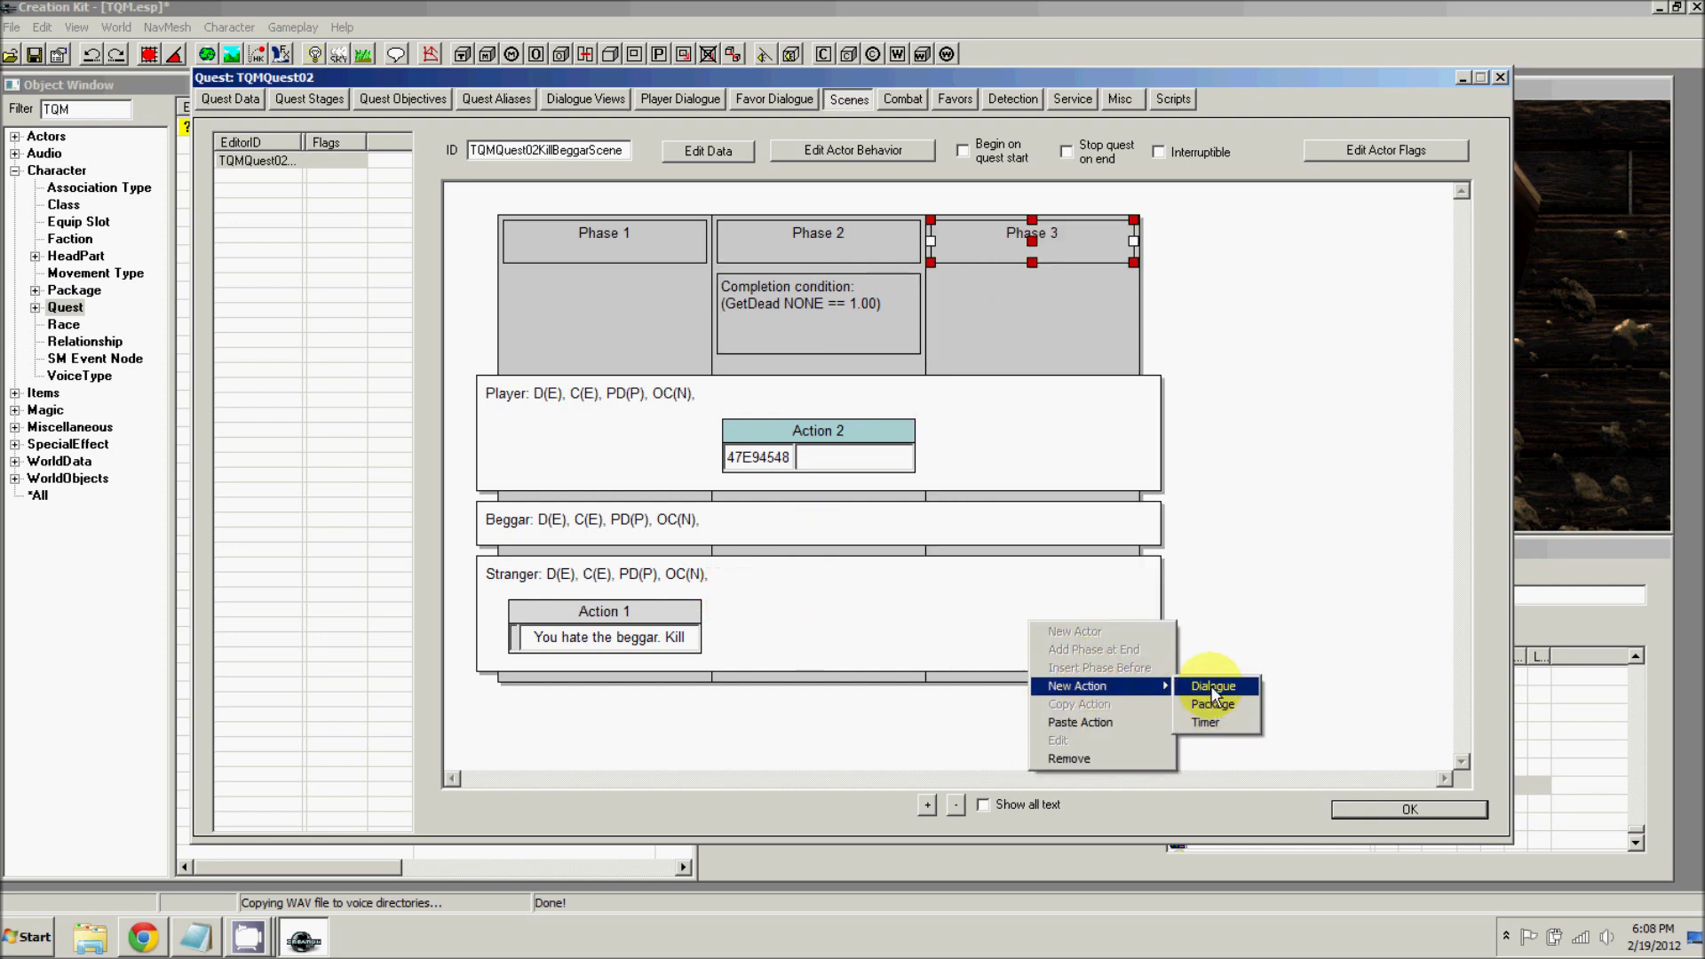
{"action": "left_click", "coordinate": [1212, 686]}
- Add the response "Good. You have done well..." to the Phase 3 dialogue action and override its audio output with SOMDialogue2D
{"action": "right_click", "coordinate": [458, 353]}
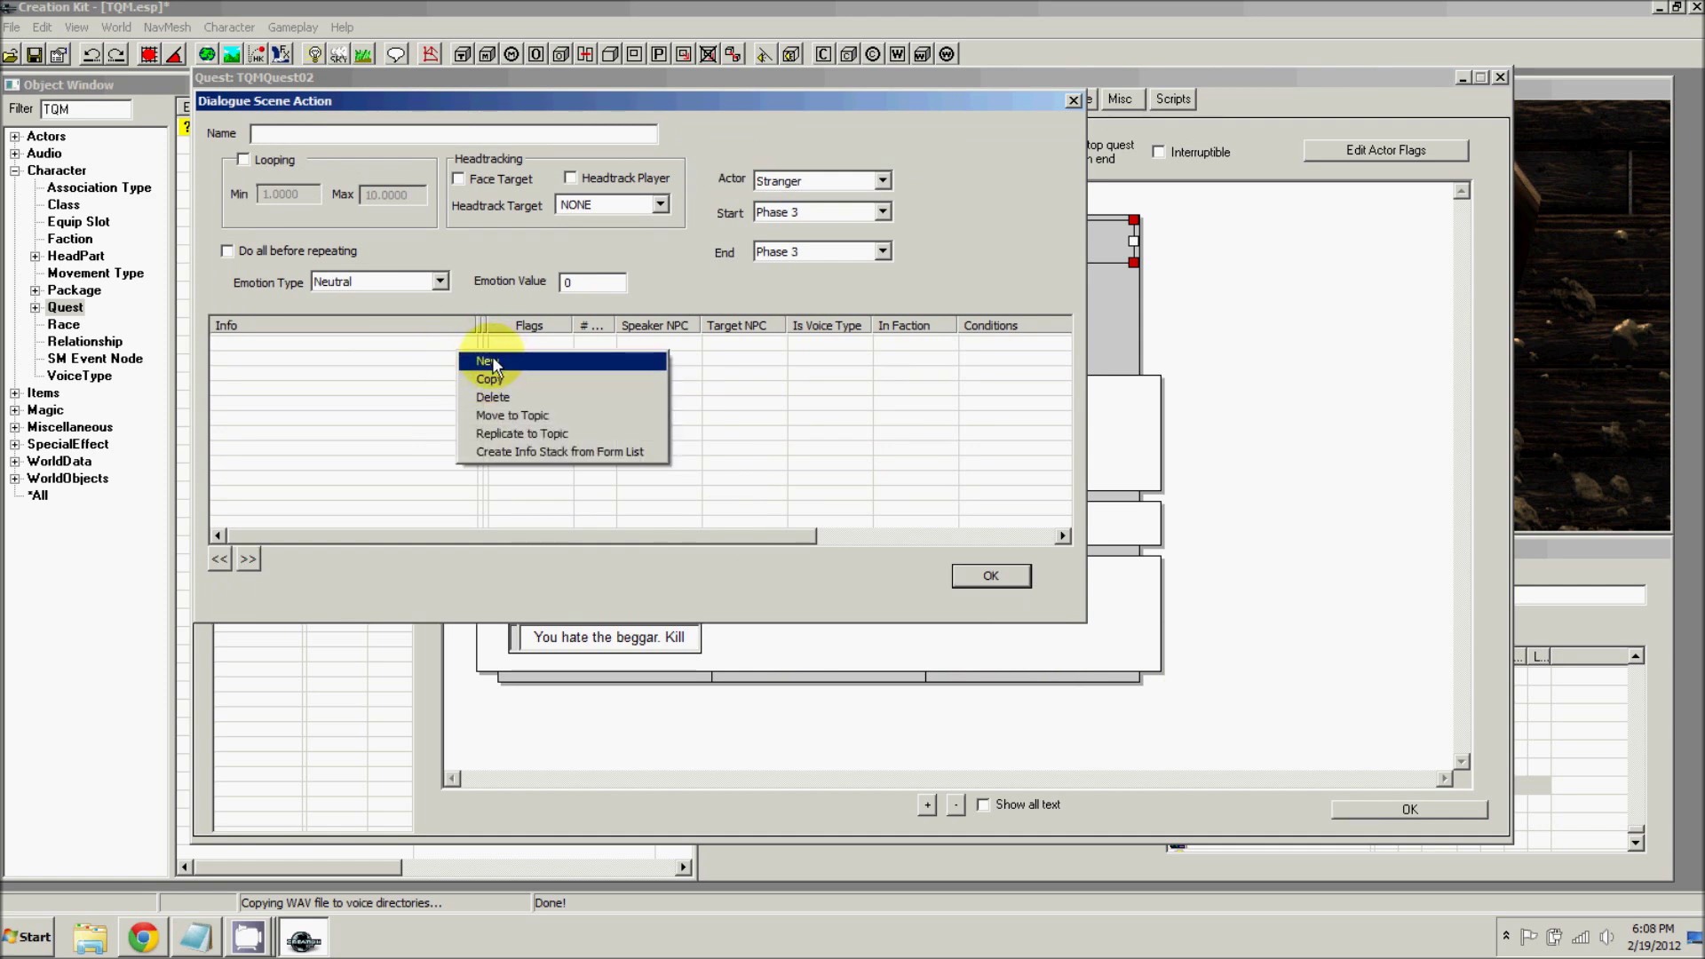
{"action": "left_click", "coordinate": [495, 363]}
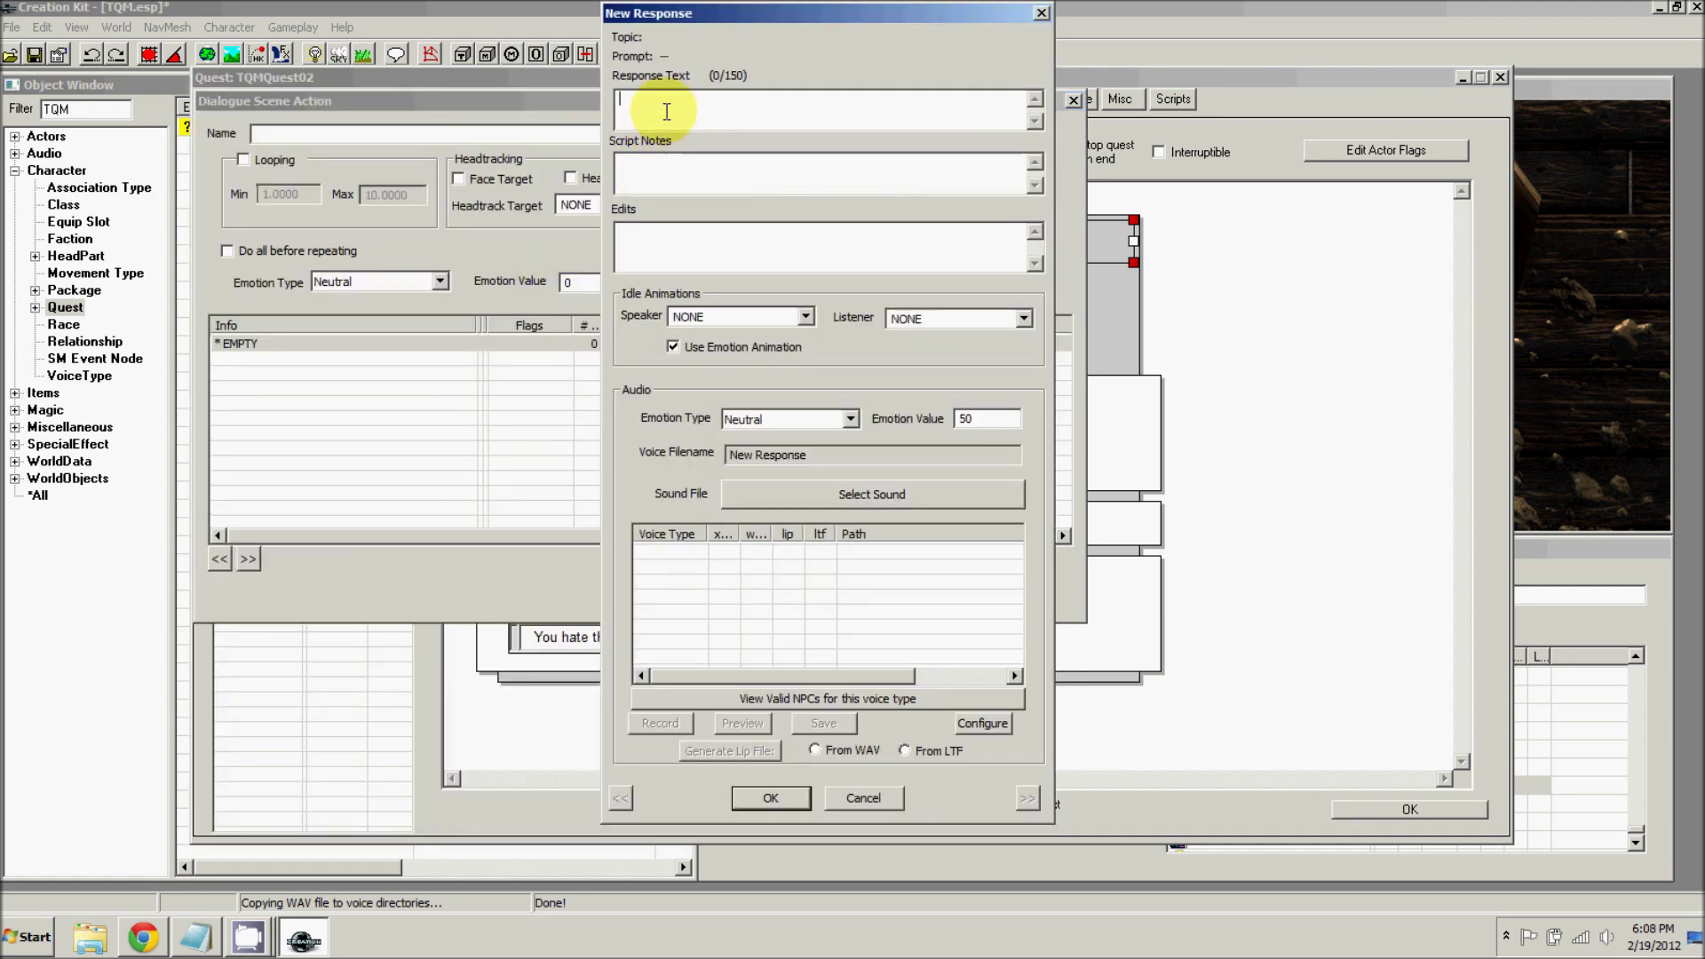
{"action": "type", "text": "Good. You have done well..."}
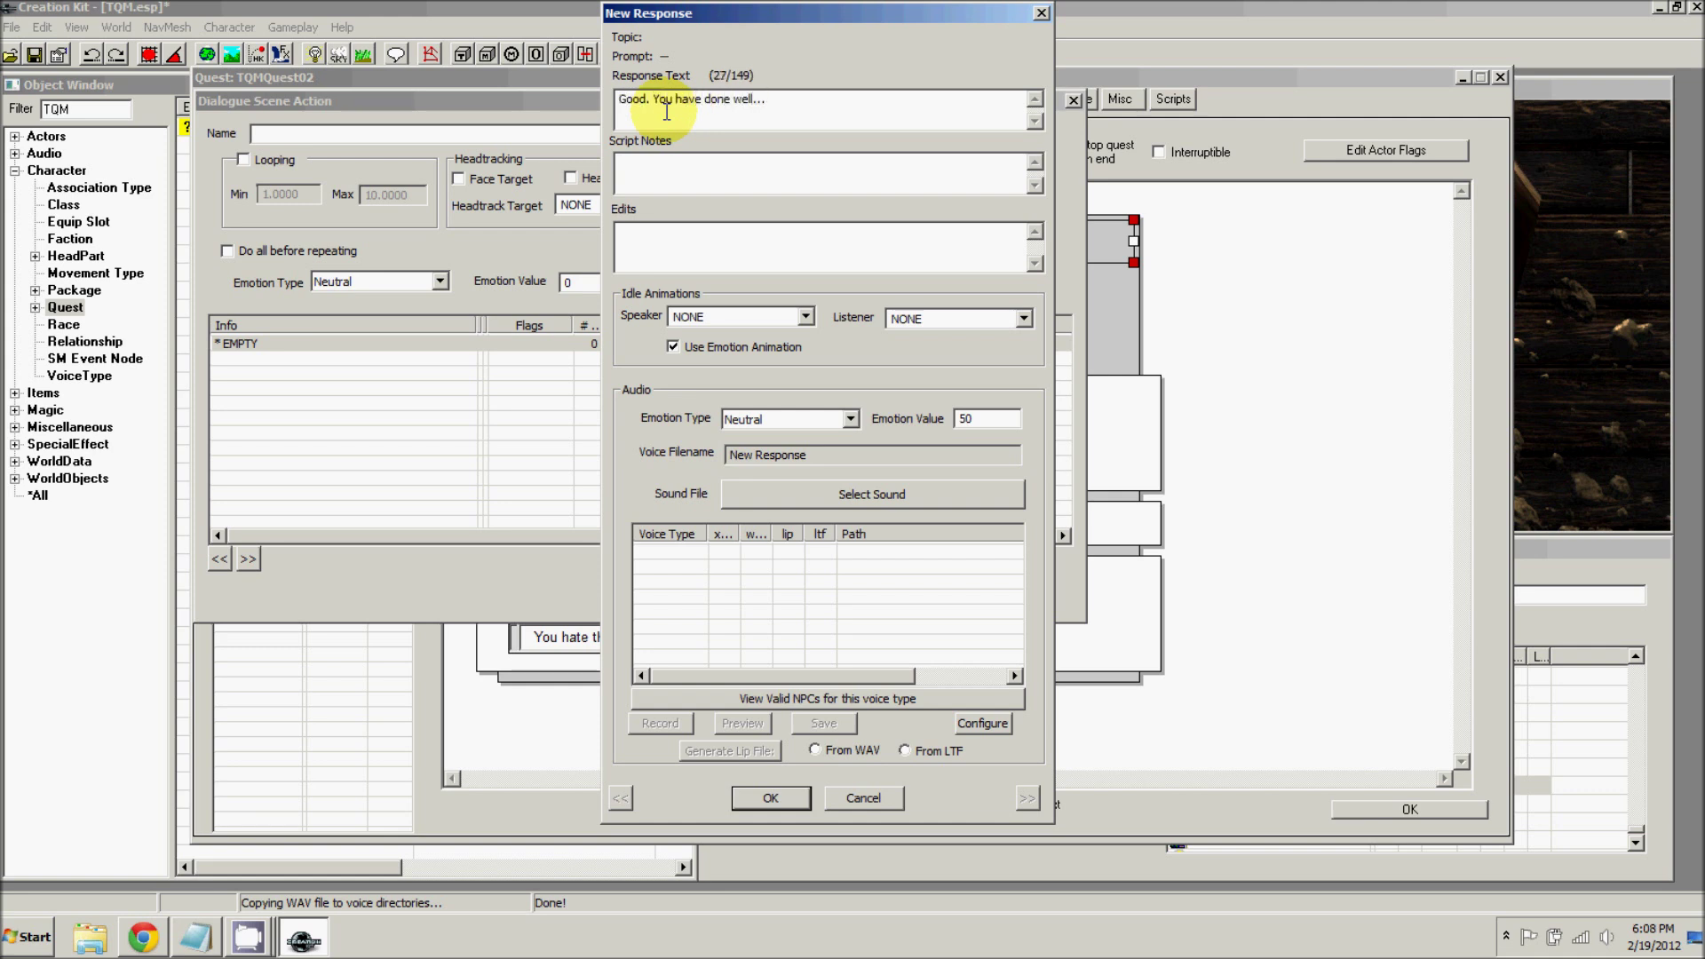
{"action": "left_click", "coordinate": [770, 796]}
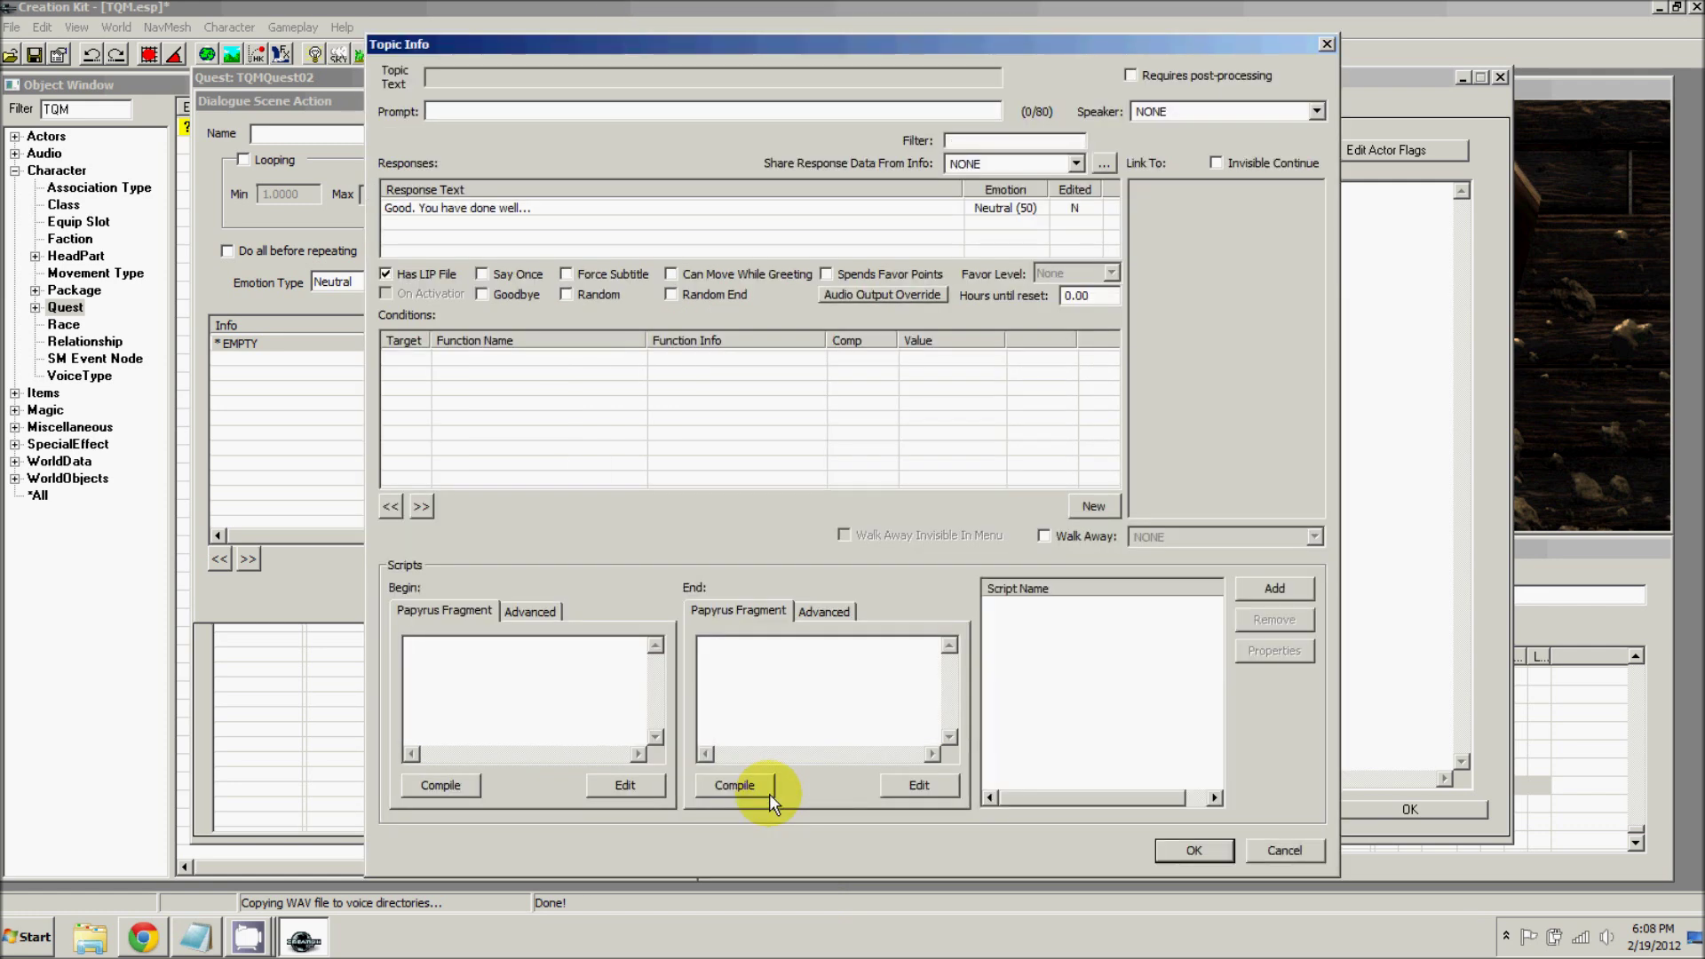
{"action": "left_click", "coordinate": [842, 297]}
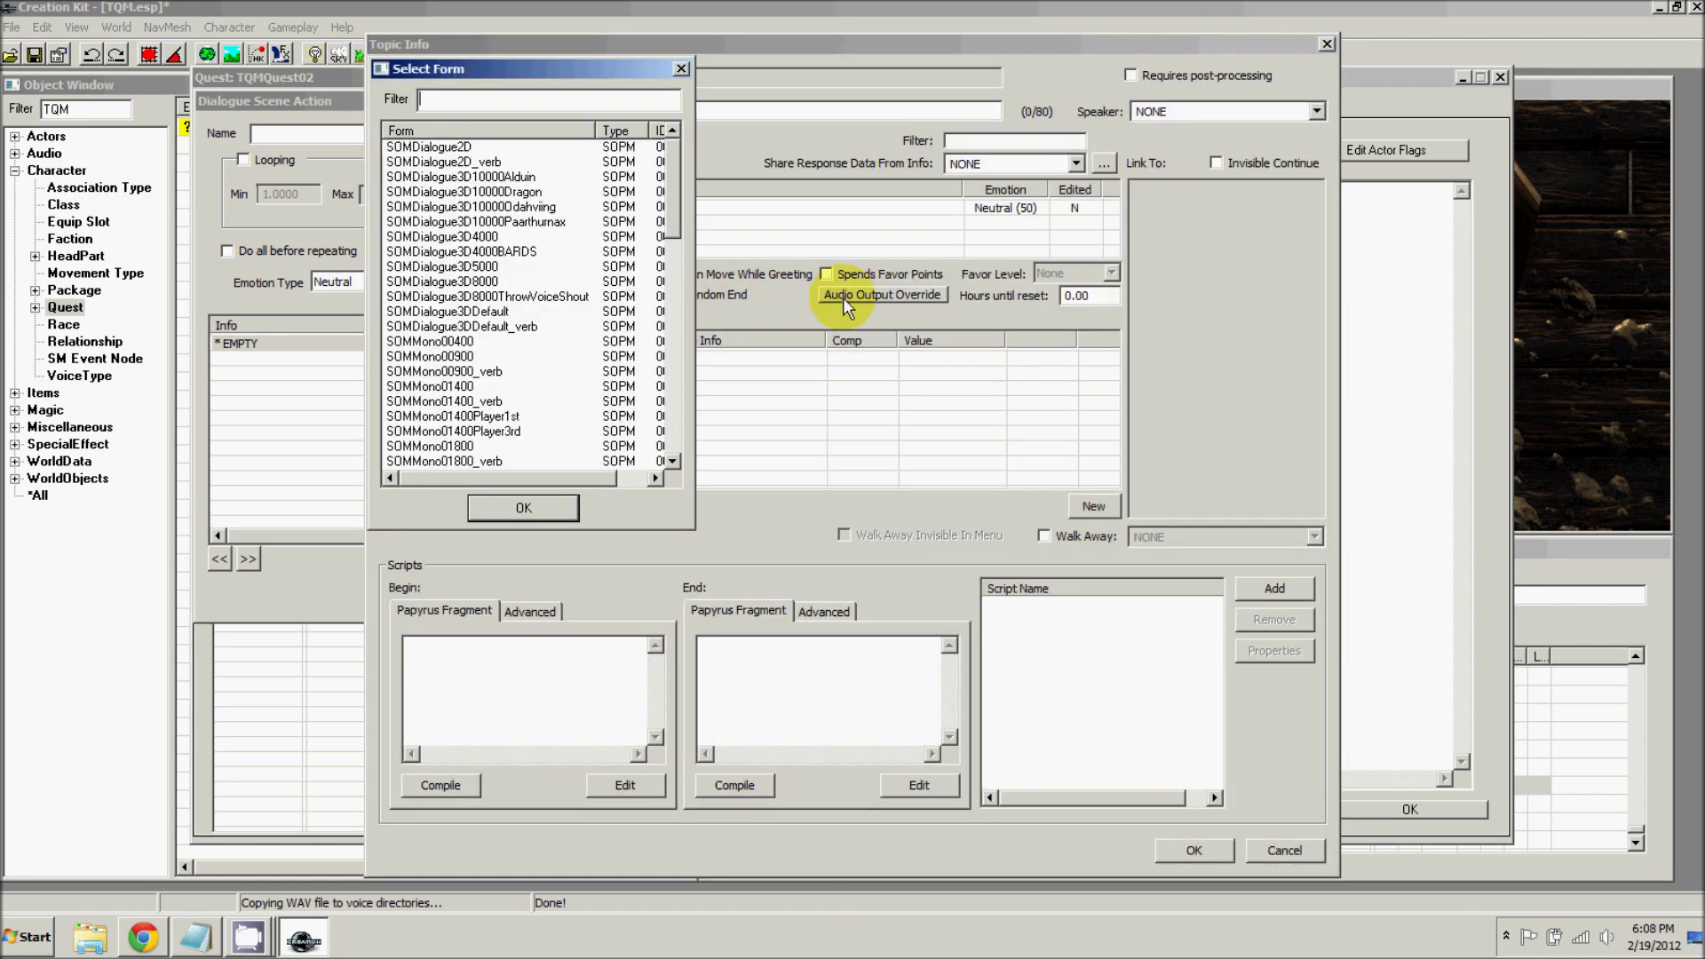
{"action": "double_click", "coordinate": [429, 148]}
- Add a GetIsAliasRef condition for the Stranger alias, equal to 1, to the new response's topic info
{"action": "right_click", "coordinate": [524, 372]}
{"action": "left_click", "coordinate": [541, 378]}
{"action": "type", "text": "getIsAliasRef"}
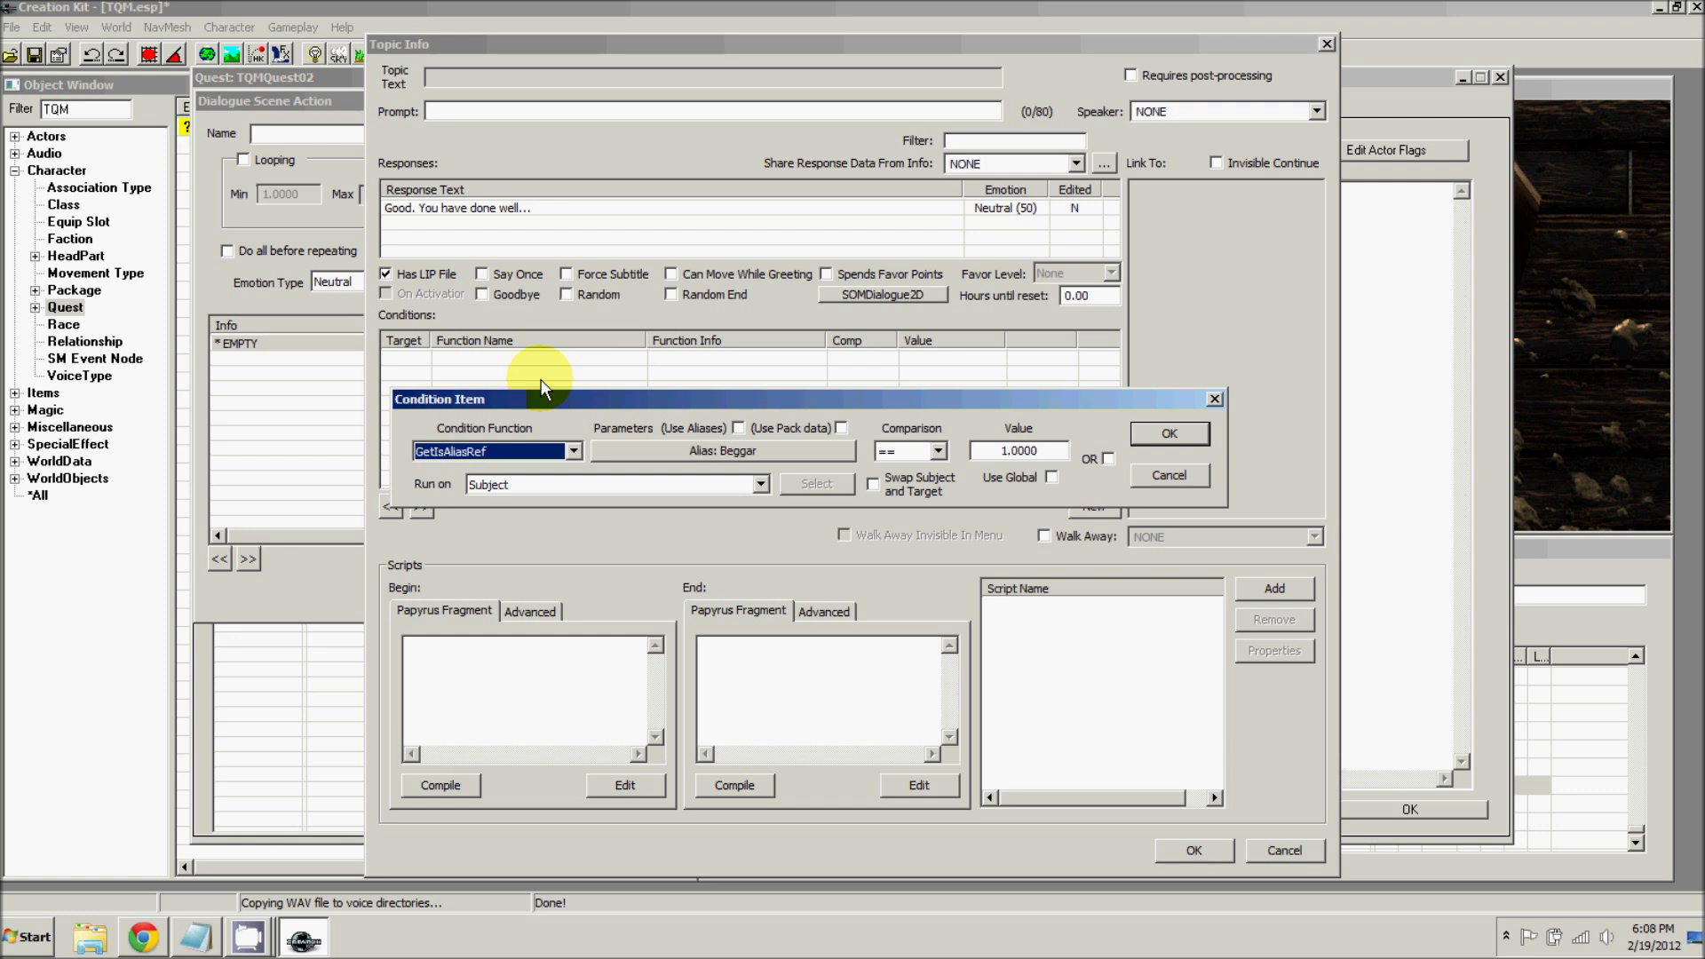
{"action": "left_click", "coordinate": [684, 450]}
{"action": "left_click", "coordinate": [588, 516]}
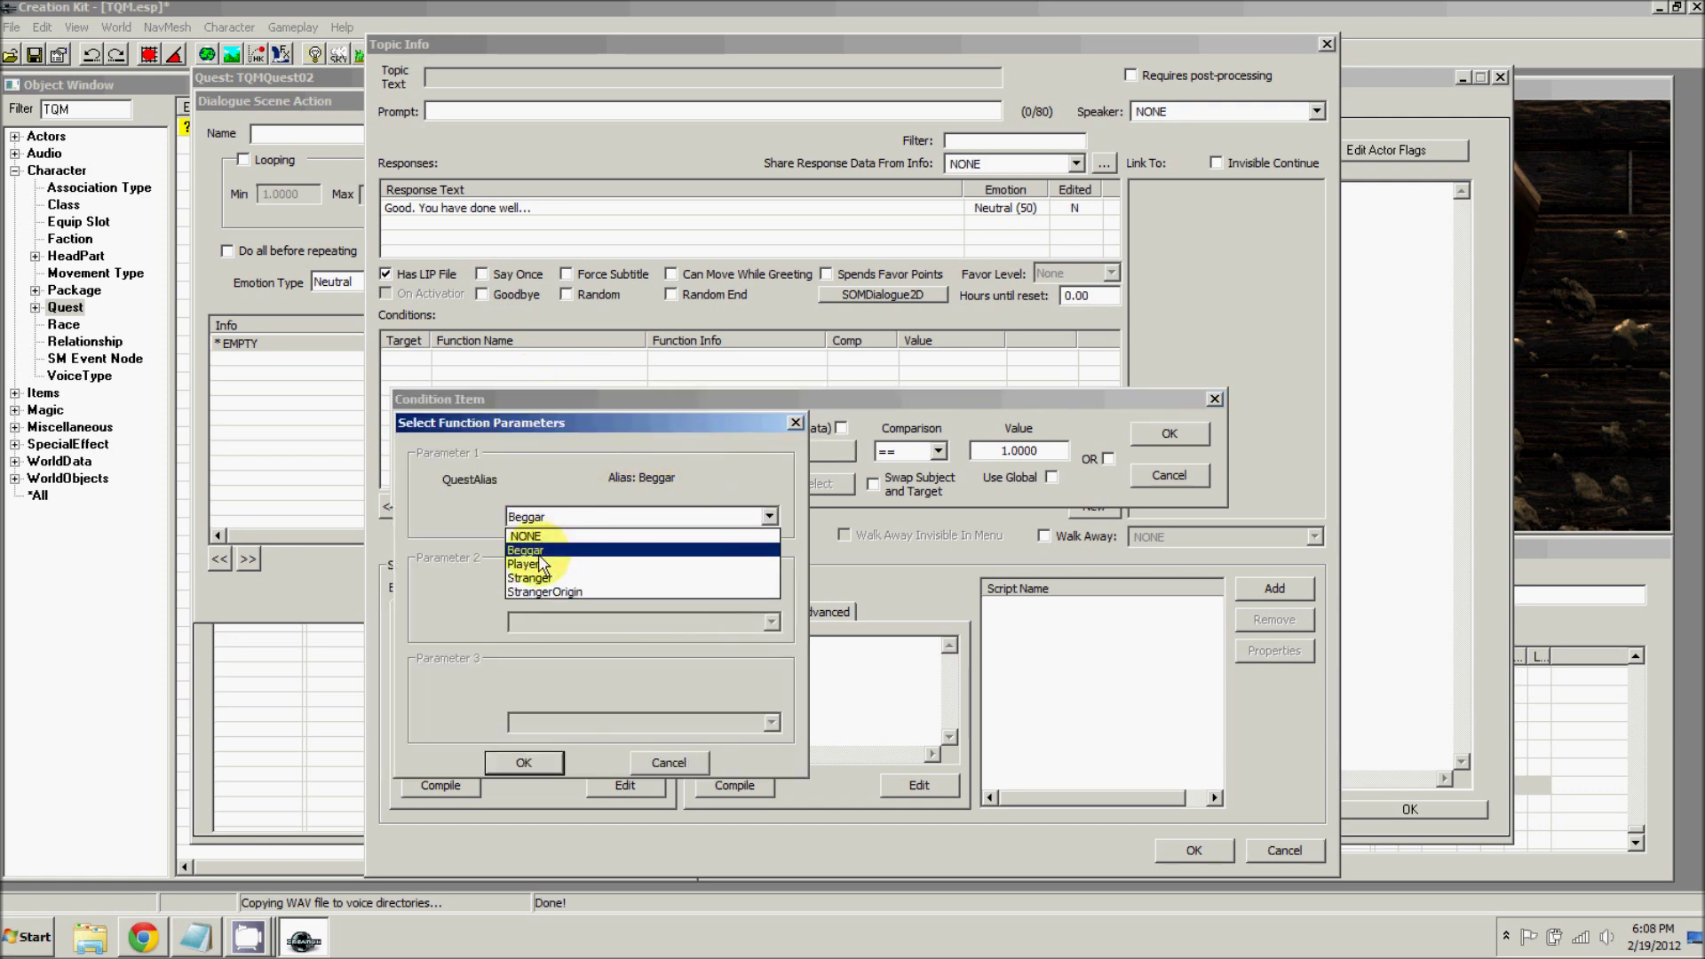
{"action": "left_click", "coordinate": [536, 573]}
{"action": "left_click", "coordinate": [525, 762]}
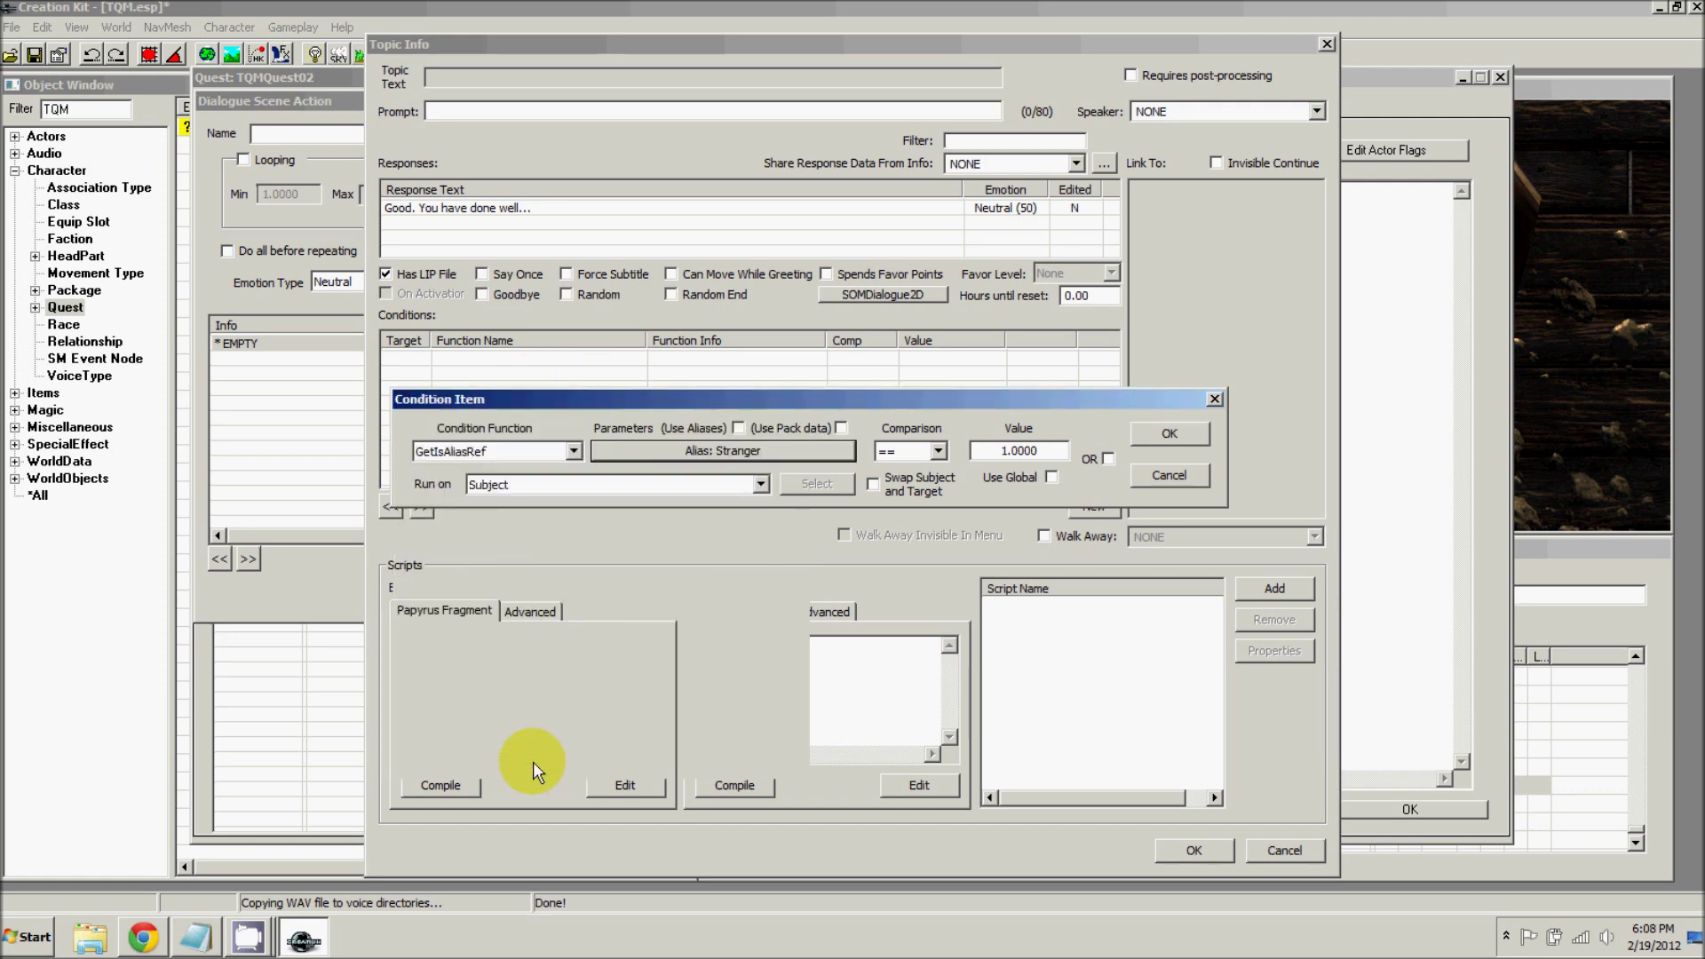
{"action": "left_click", "coordinate": [1167, 434]}
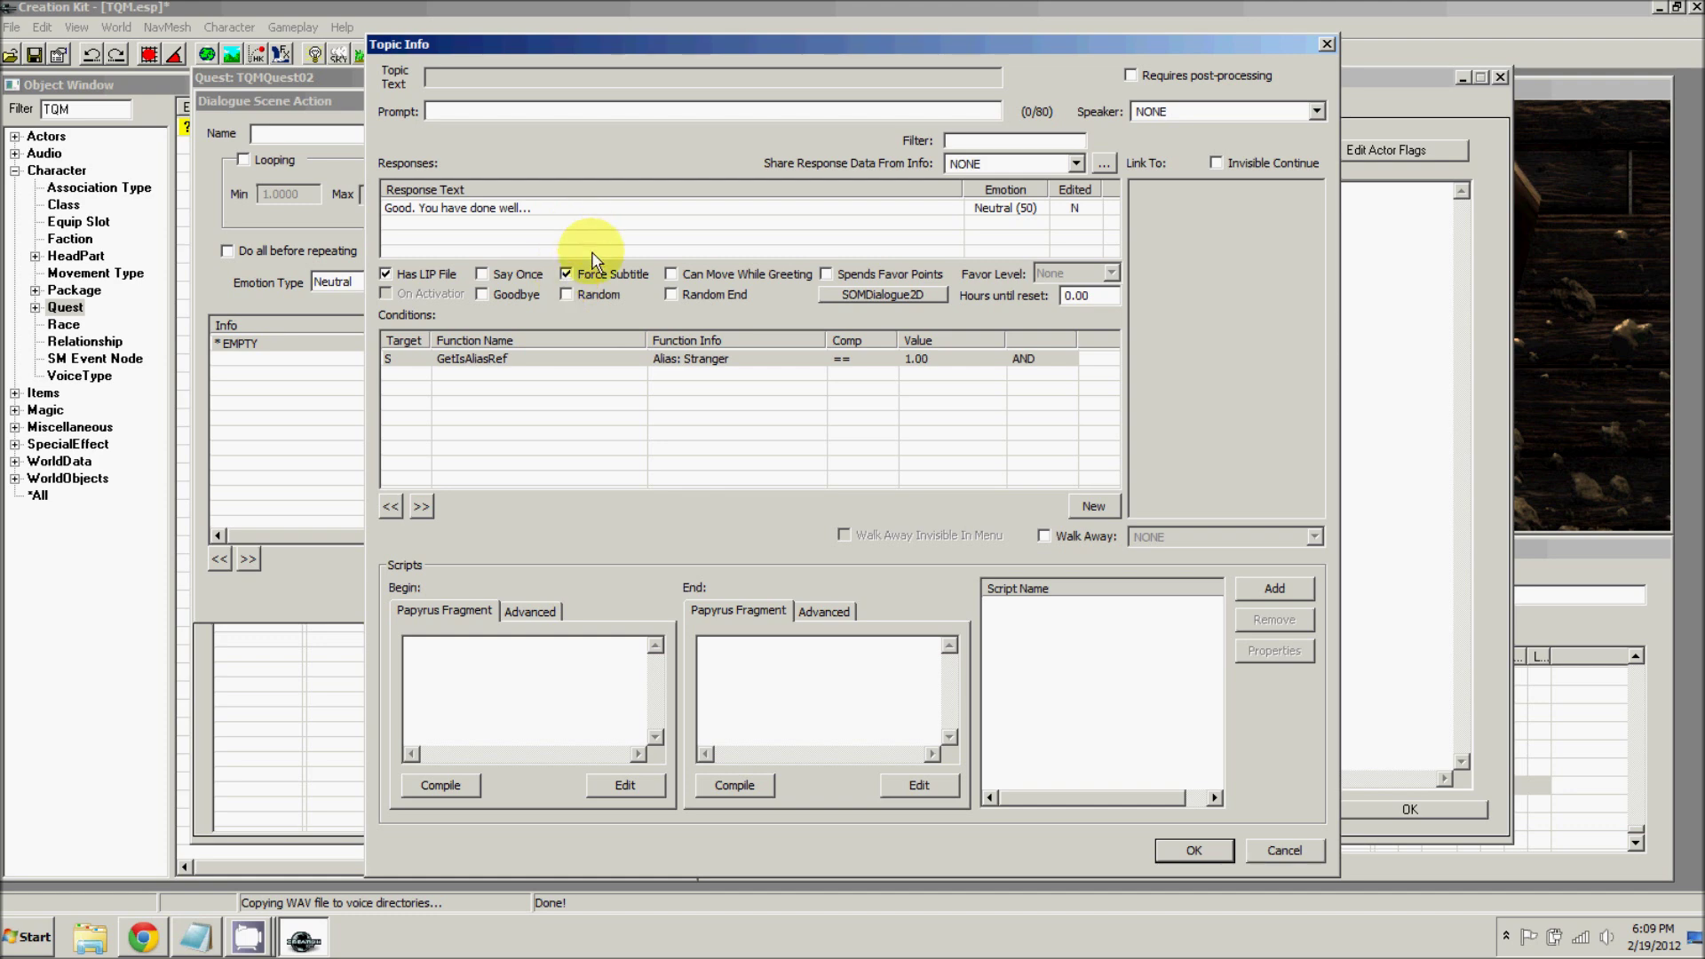
- Force subtitles for the Phase 3 response, and accept its topic info and the dialogue action
{"action": "left_click_drag", "start_coordinate": [464, 42], "coordinate": [419, 67]}
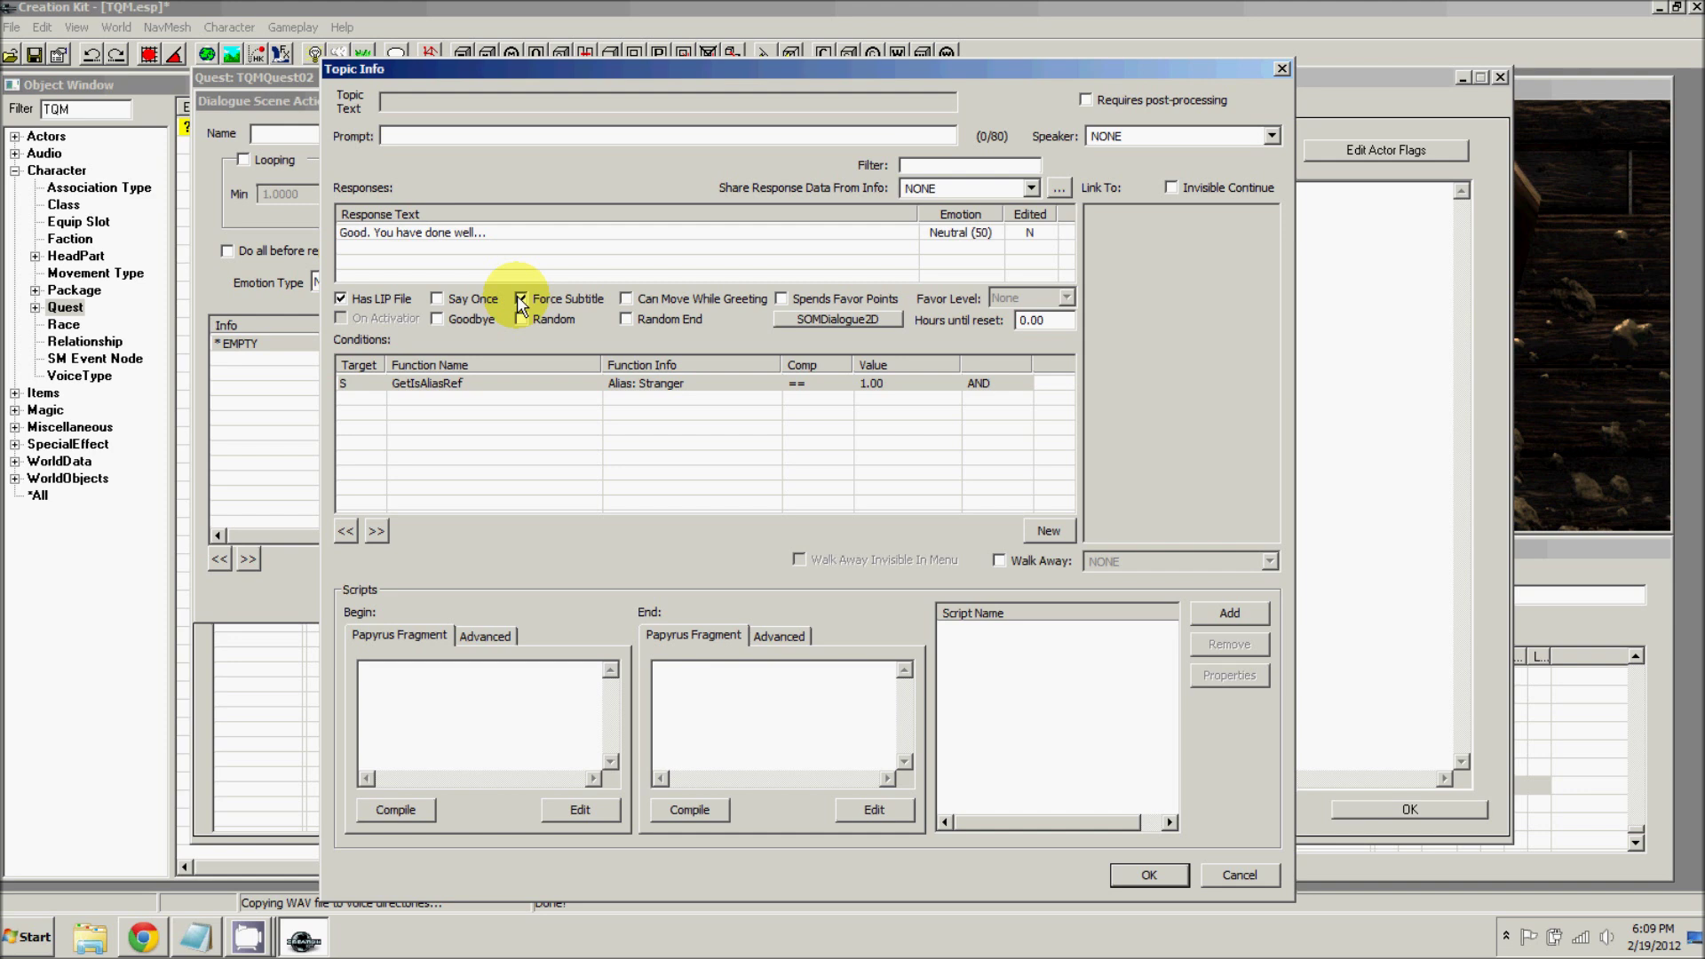
{"action": "left_click", "coordinate": [1150, 876]}
{"action": "left_click", "coordinate": [983, 576]}
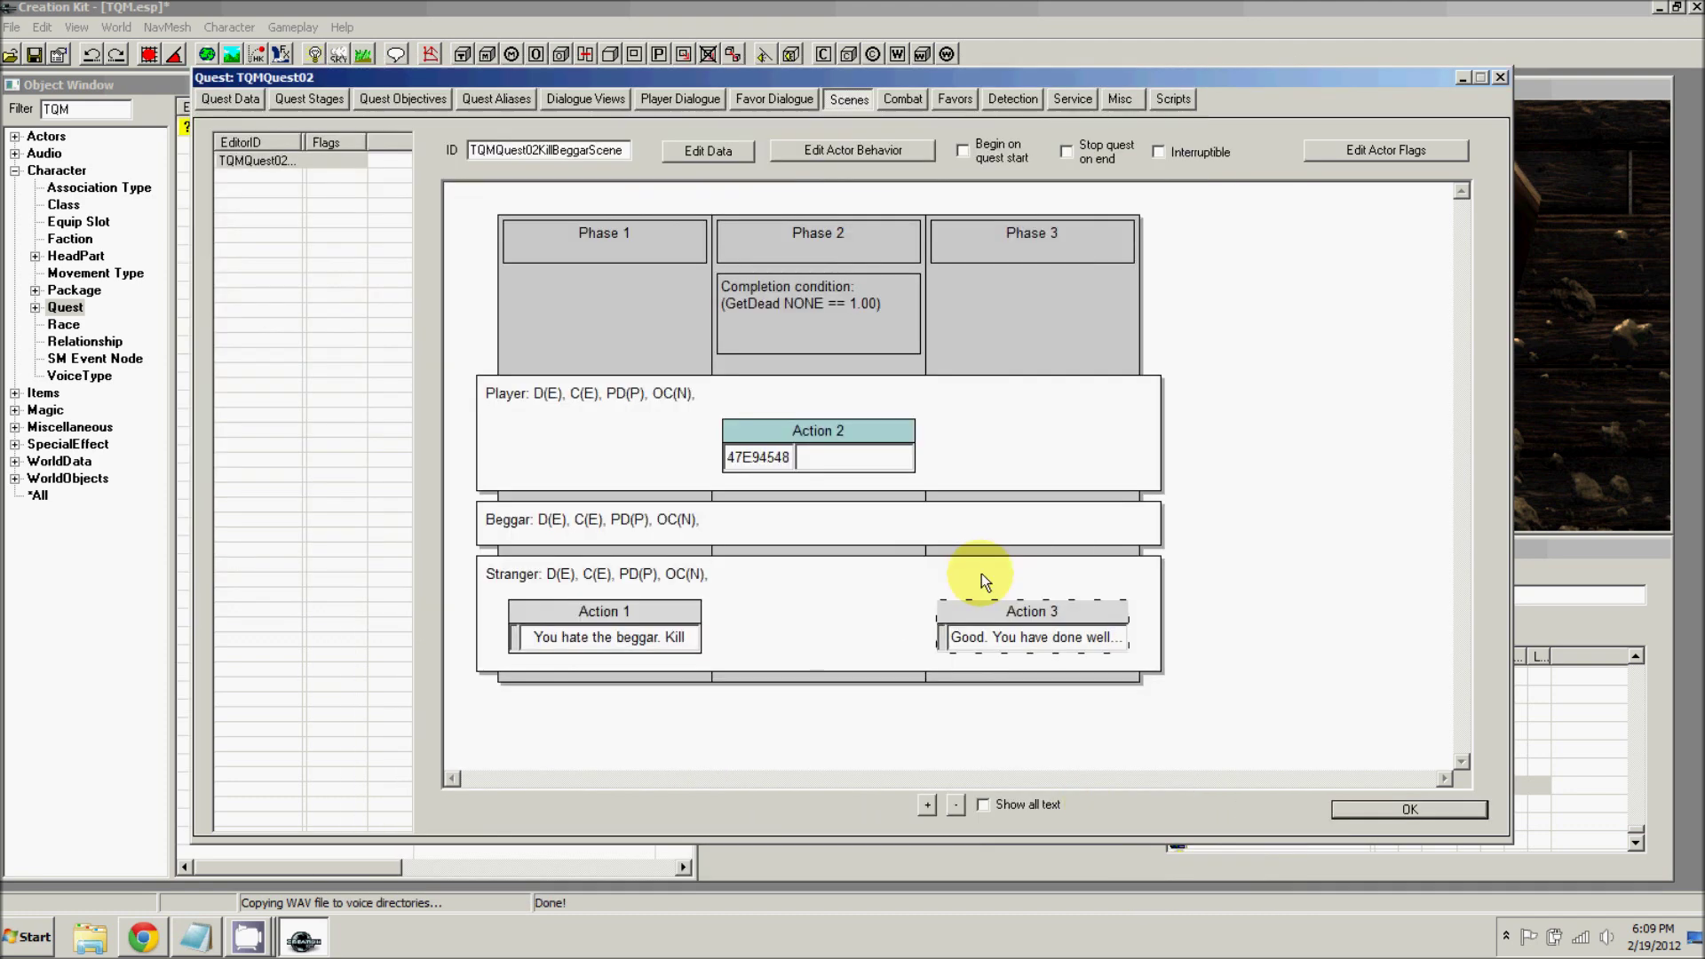
- Force subtitles for the Stranger's Phase 1 line "You hate the beggar. Kill him..." and accept the topic info
{"action": "double_click", "coordinate": [600, 636]}
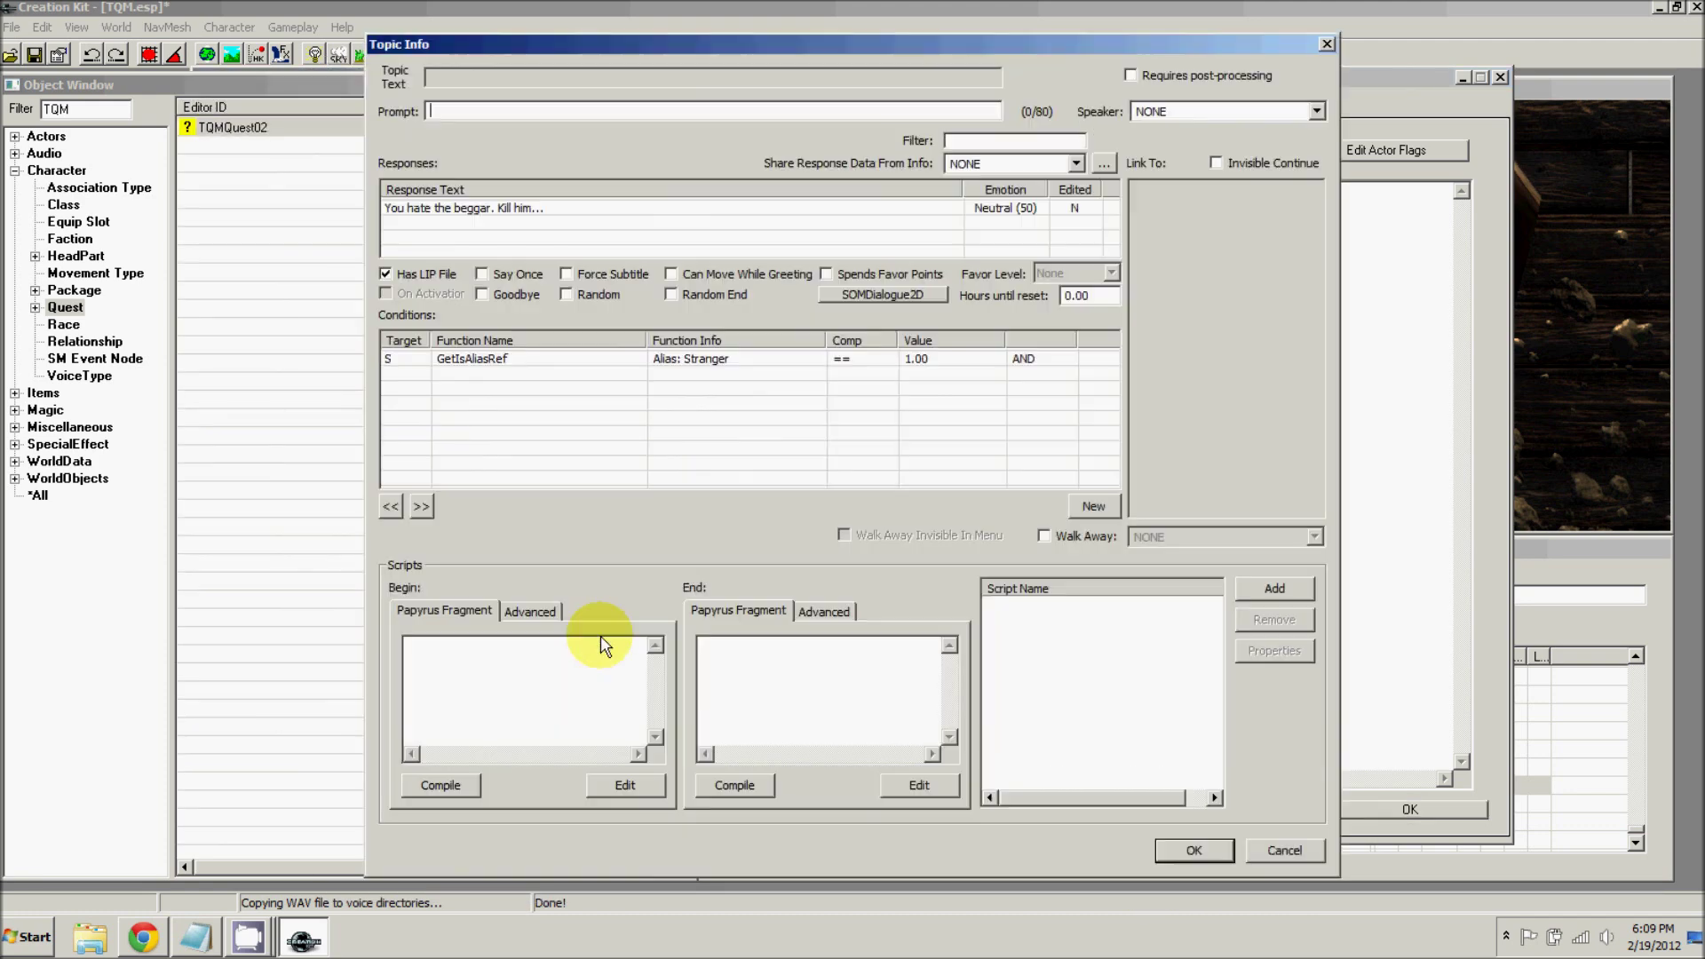
{"action": "left_click", "coordinate": [567, 274]}
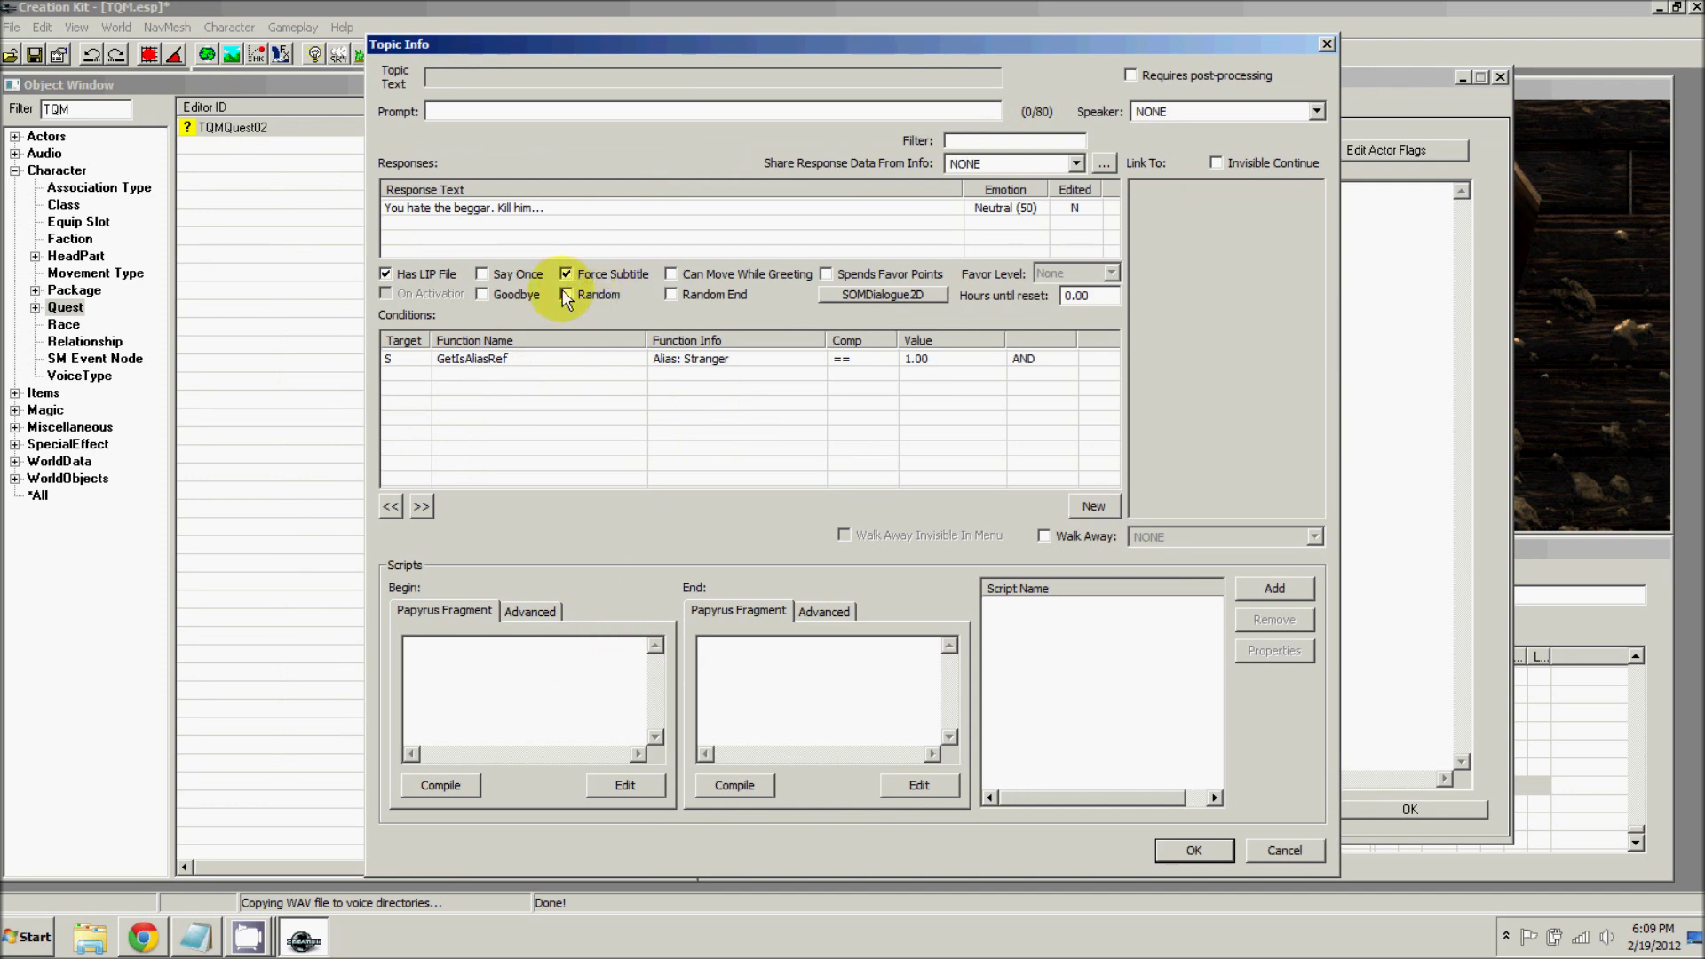
{"action": "left_click", "coordinate": [1224, 852]}
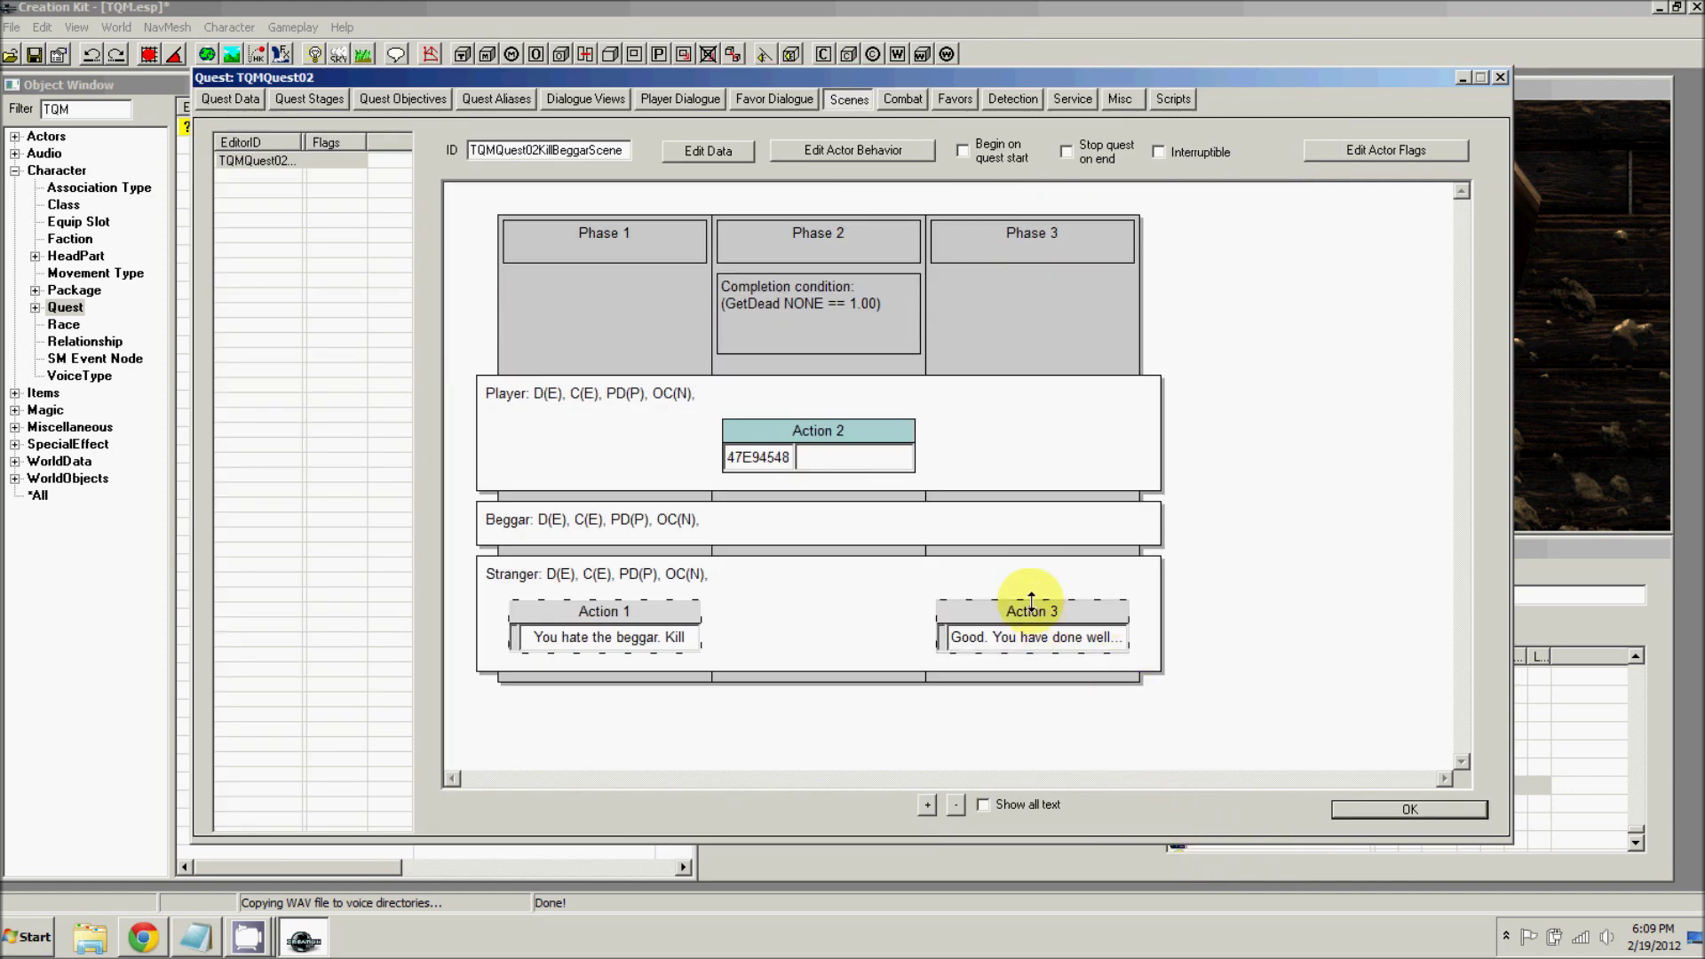
{"action": "left_click", "coordinate": [860, 307]}
{"action": "left_click", "coordinate": [613, 240]}
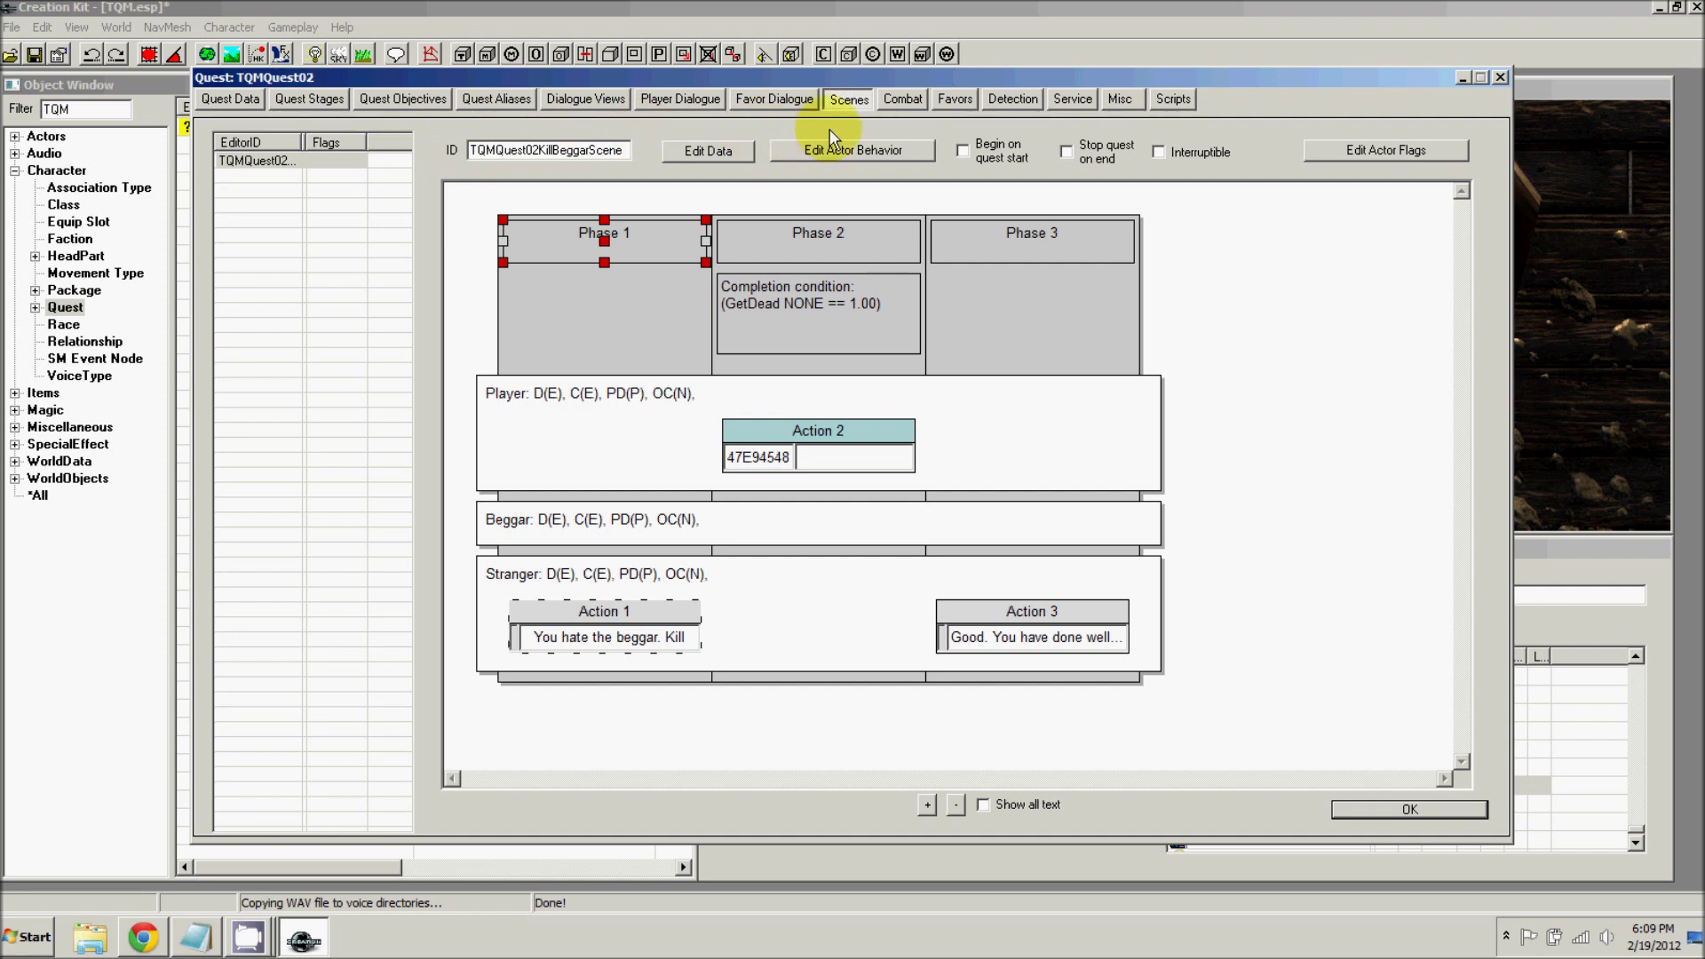
{"action": "left_click", "coordinate": [705, 149]}
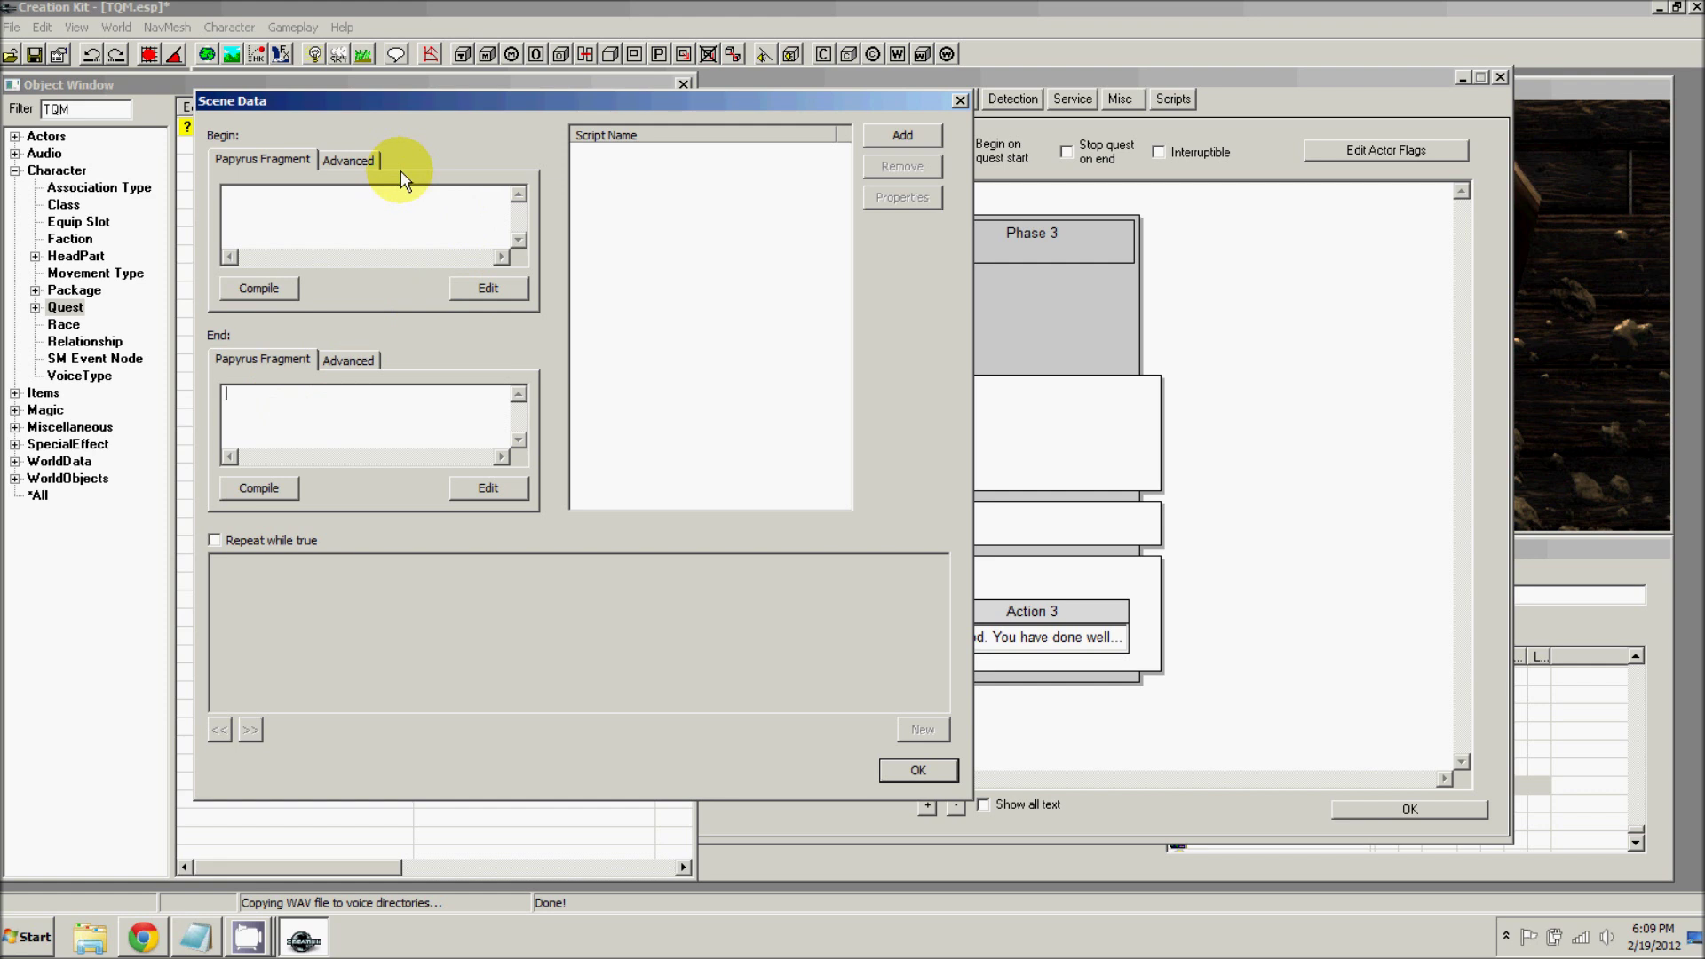
{"action": "left_click", "coordinate": [961, 101]}
- Write the scene's end Papyrus fragment in the scene data as GetOwningQuest().SetStage(20)
{"action": "left_click", "coordinate": [705, 150]}
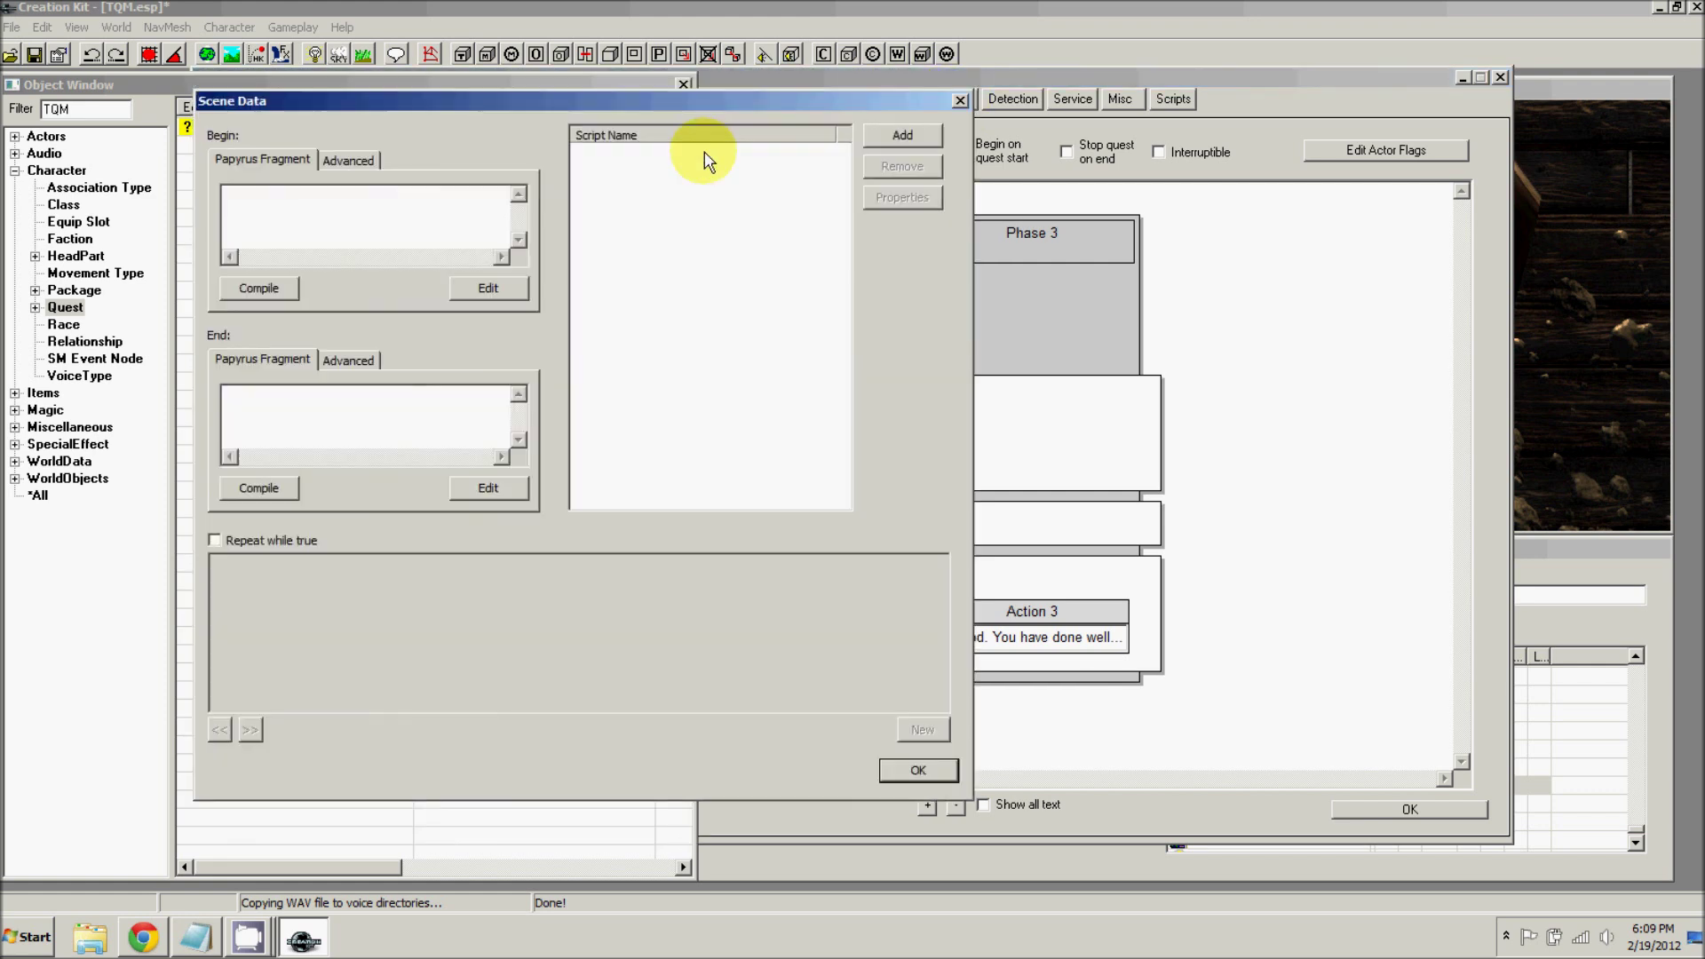
{"action": "left_click", "coordinate": [266, 416]}
{"action": "type", "text": "GetOwingQue"}
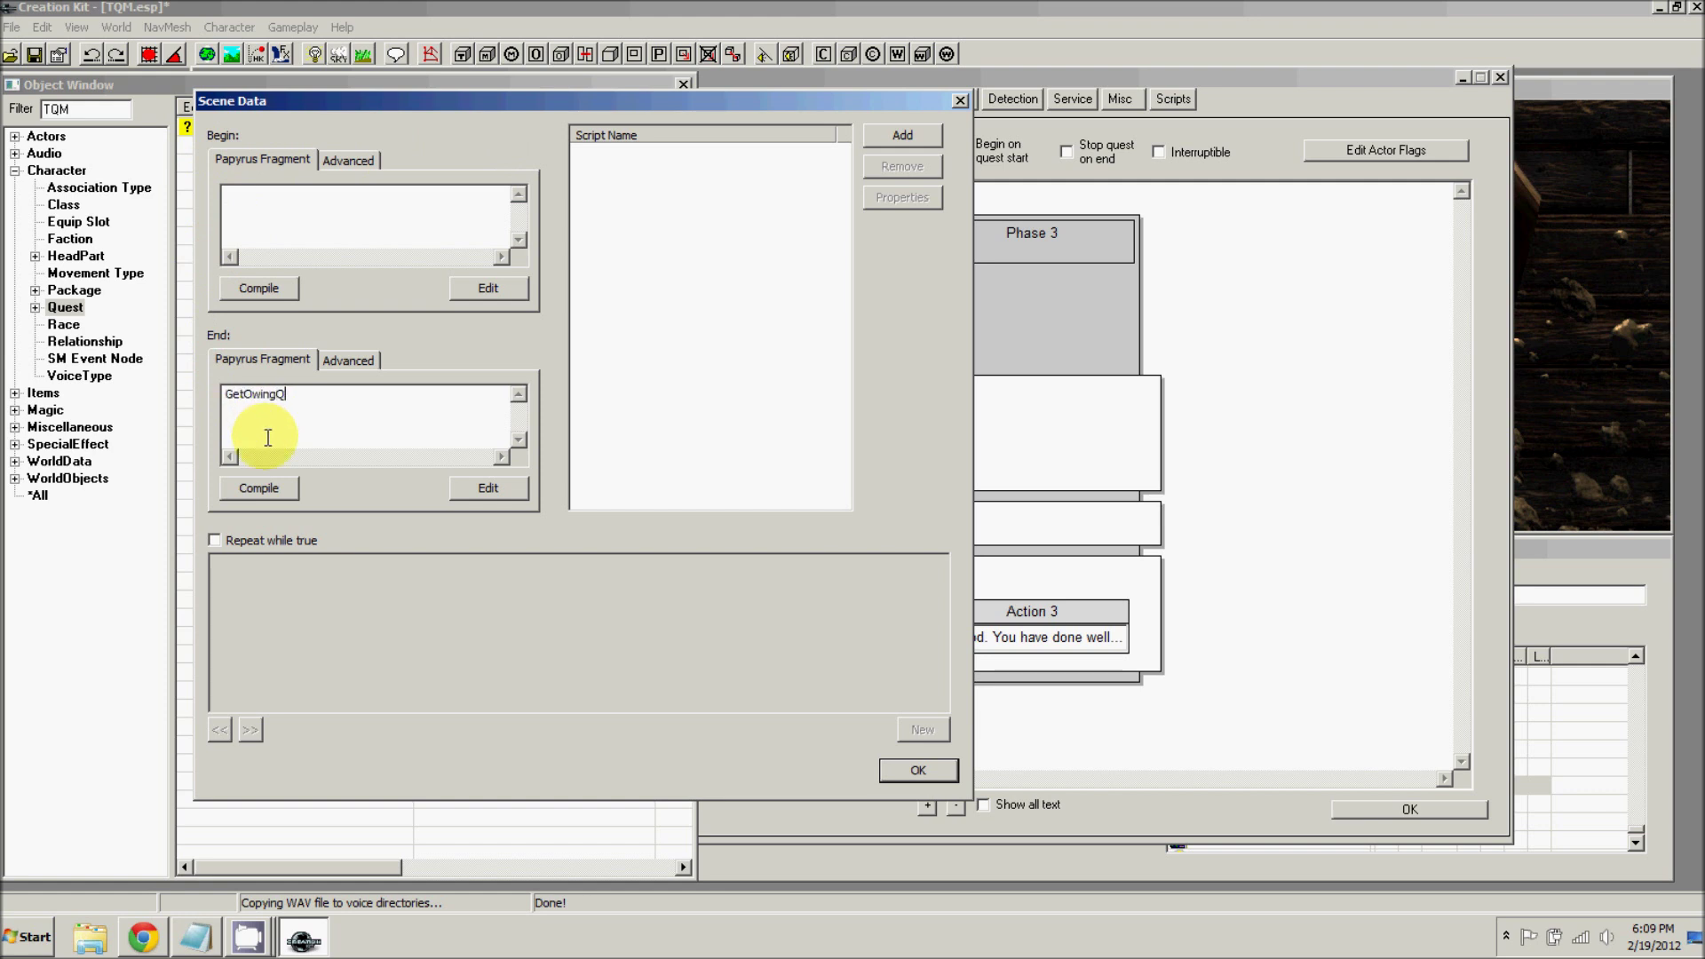
{"action": "key", "text": "BackSpace"}
{"action": "key", "text": "BackSpace"}
{"action": "key", "text": "BackSpace"}
{"action": "key", "text": "BackSpace"}
{"action": "key", "text": "BackSpace"}
{"action": "key", "text": "BackSpace"}
{"action": "type", "text": "ningQuest().SetStage(20)"}
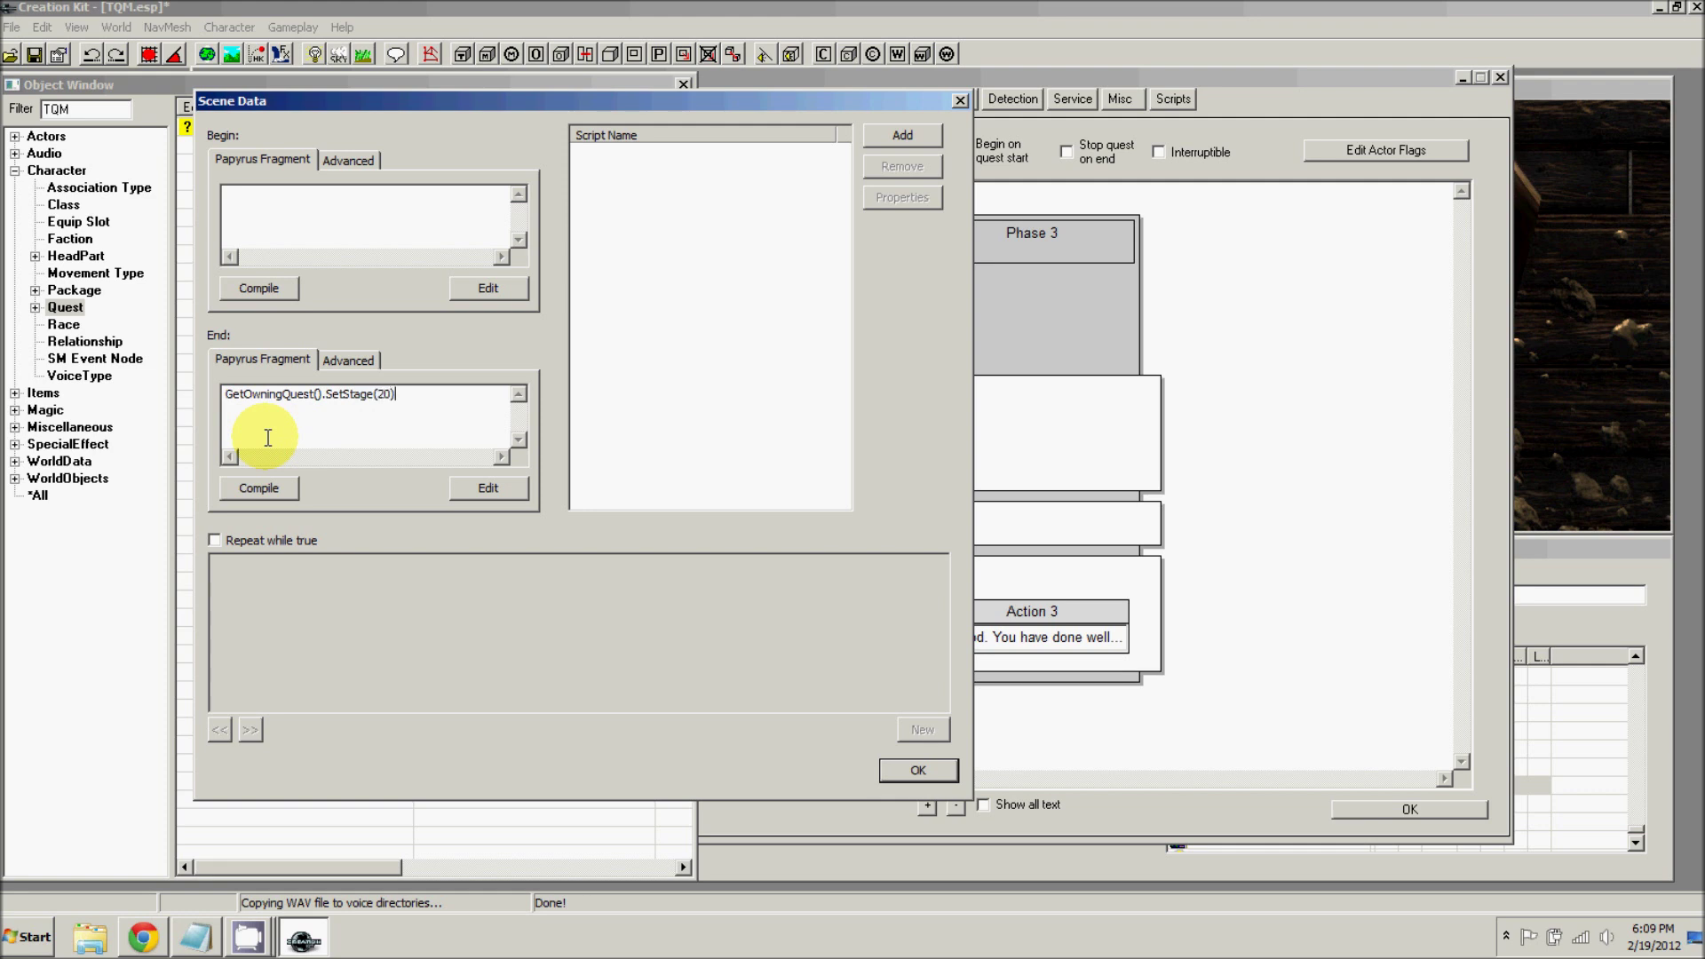
- Compile the scene's end fragment and accept the scene data
{"action": "left_click", "coordinate": [242, 488]}
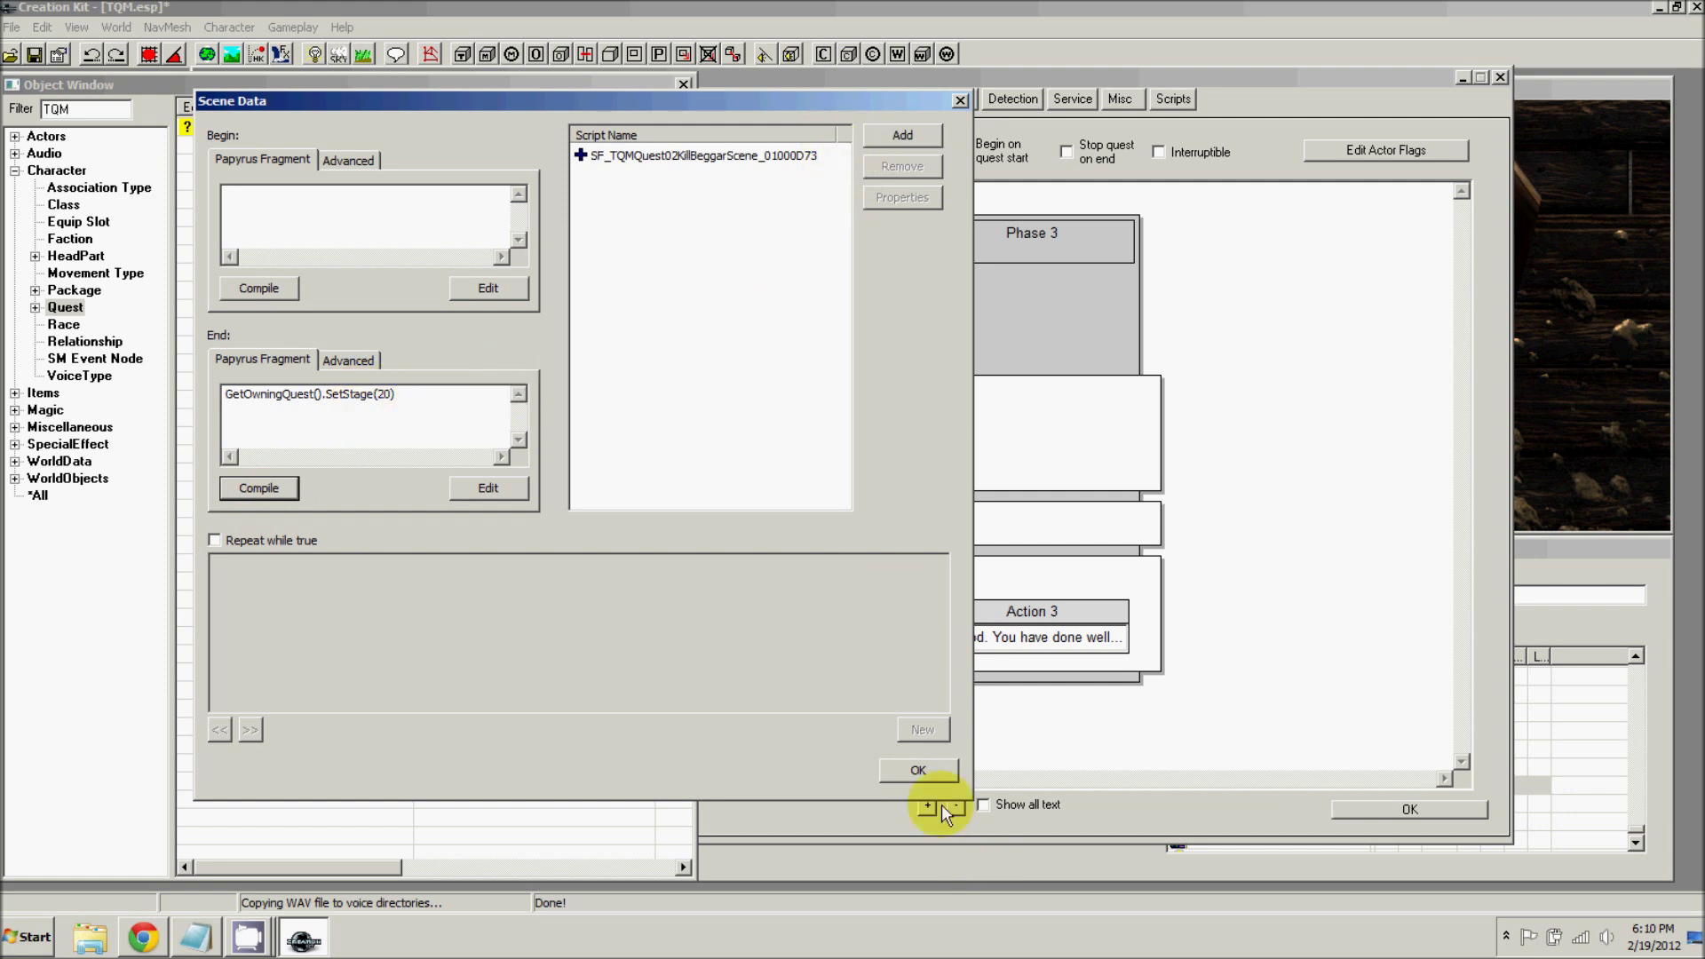
{"action": "left_click", "coordinate": [924, 768]}
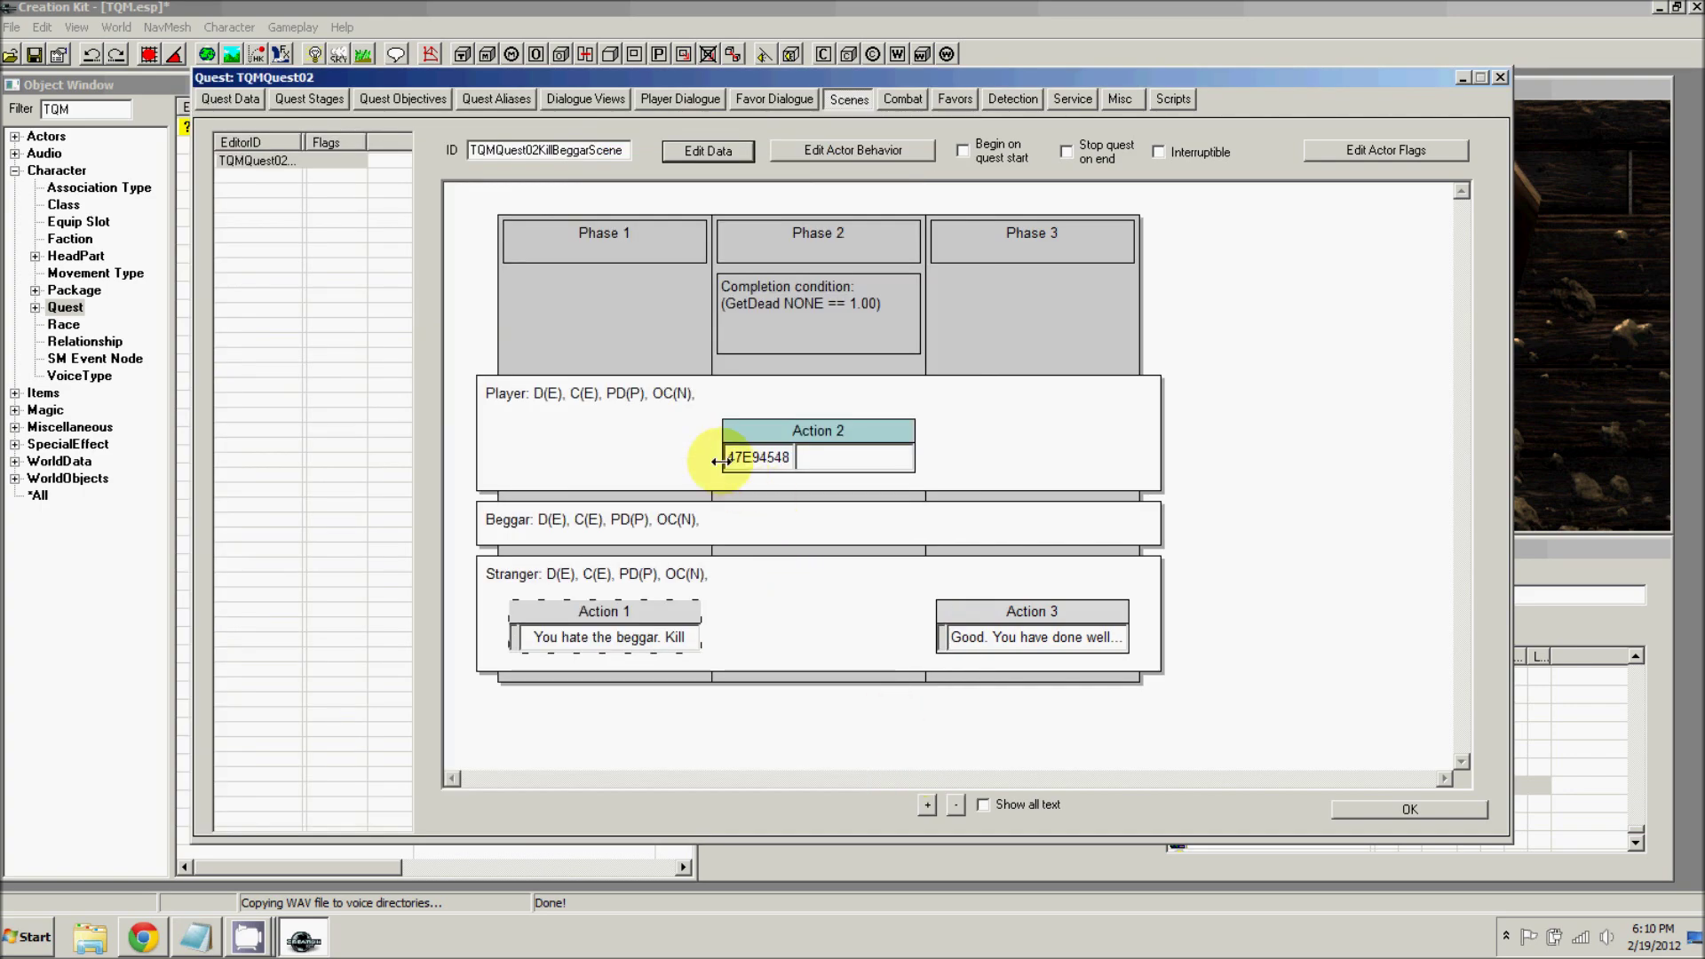
{"action": "left_click", "coordinate": [511, 233]}
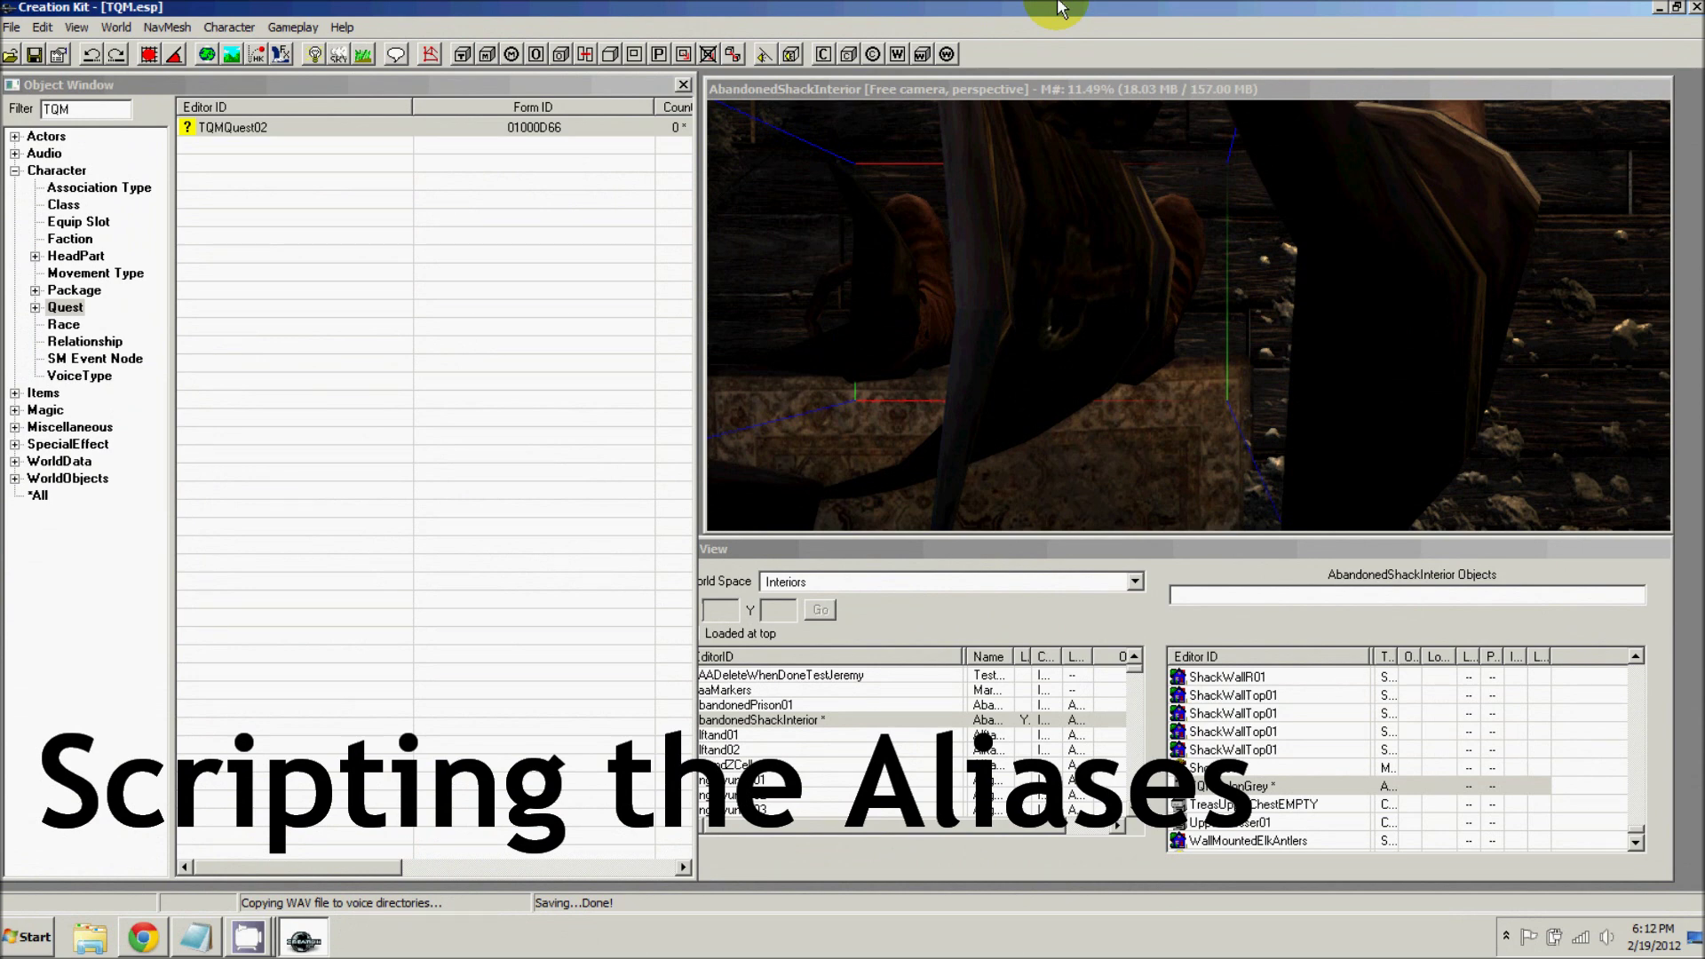
- Open the quest TQMQuest02 and bring up its Beggar alias for editing
{"action": "left_click", "coordinate": [237, 129]}
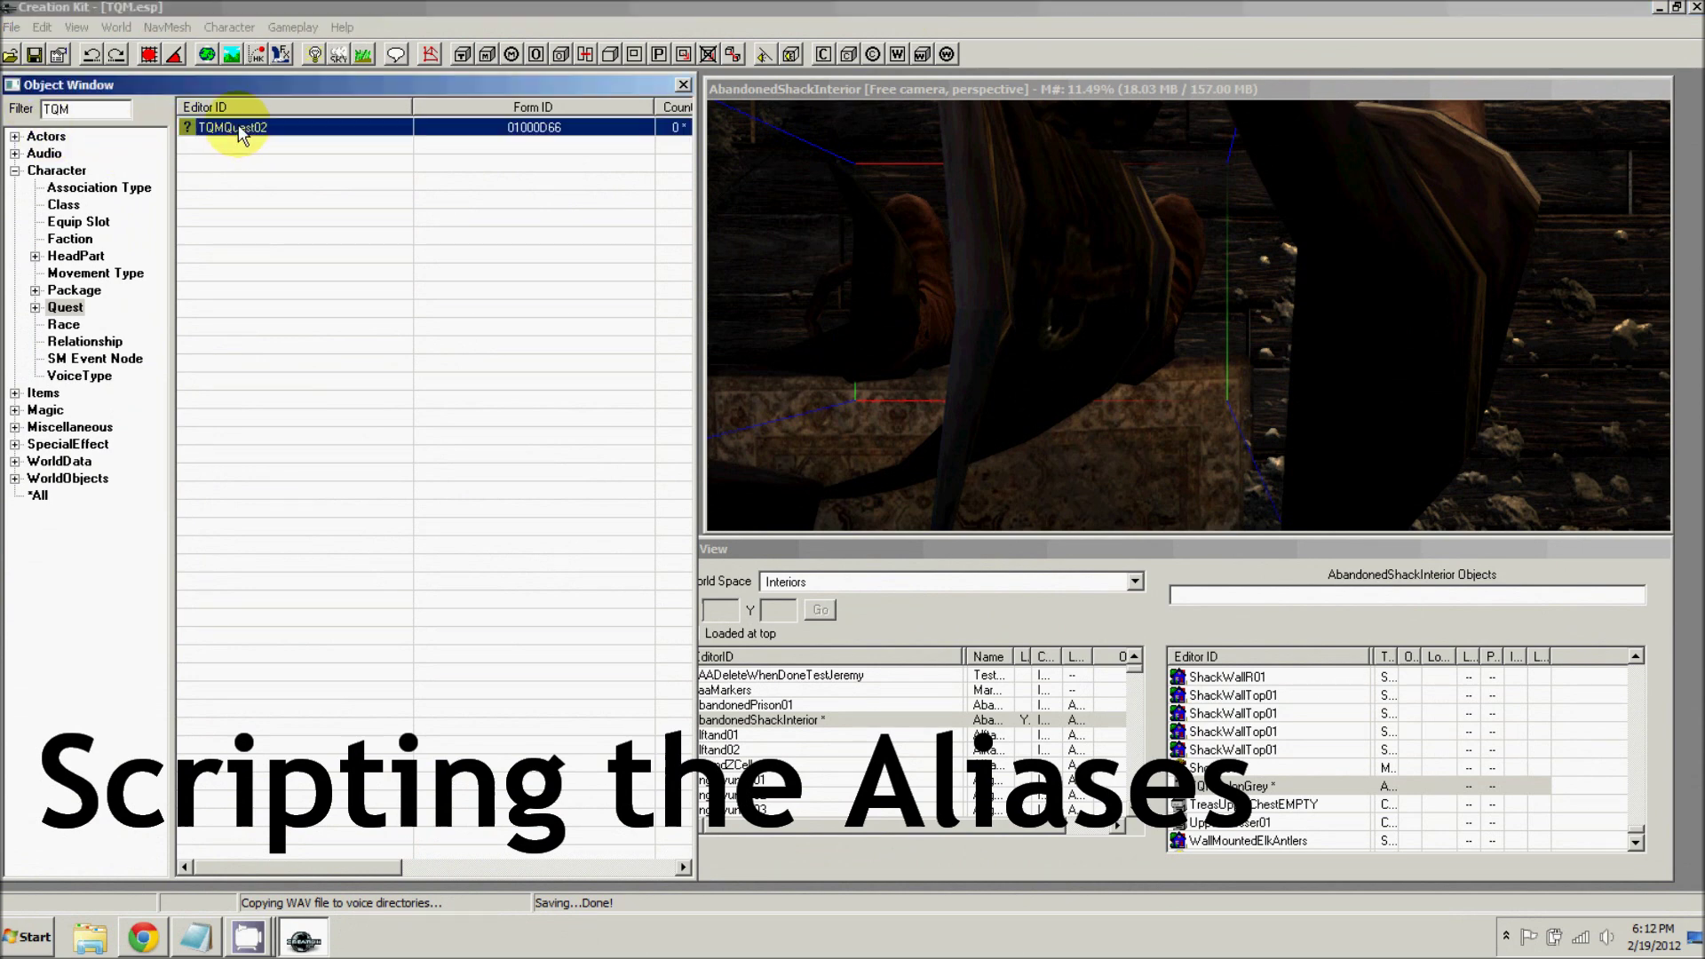
{"action": "double_click", "coordinate": [236, 129]}
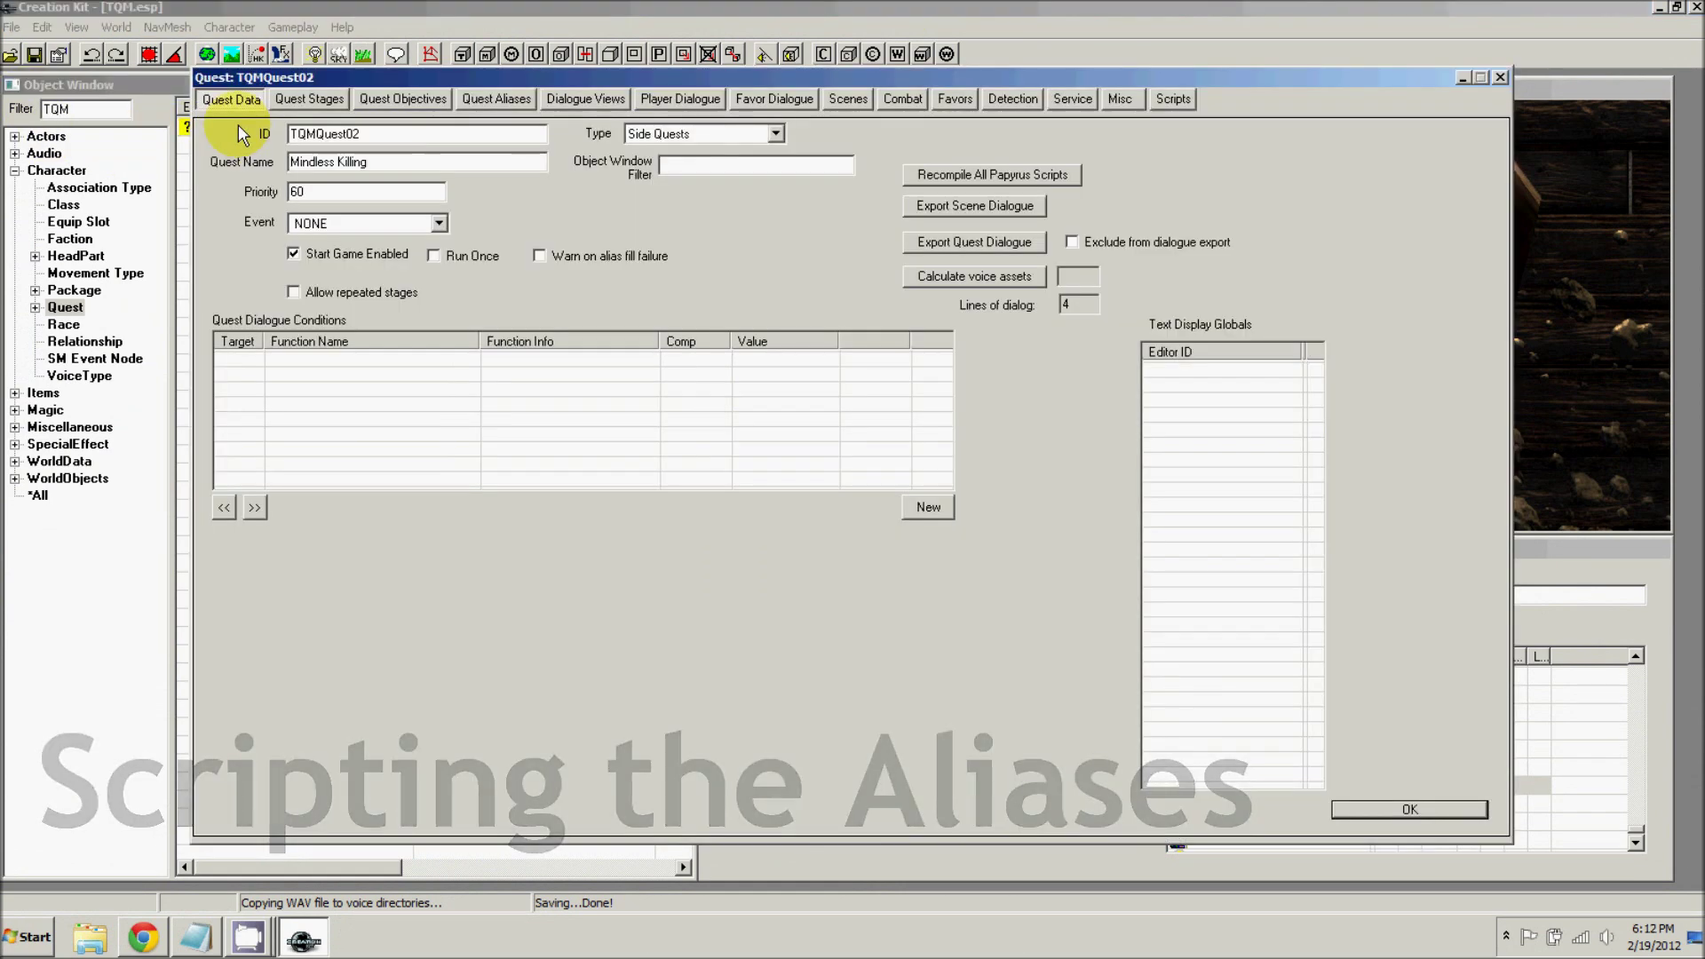
{"action": "left_click", "coordinate": [485, 100]}
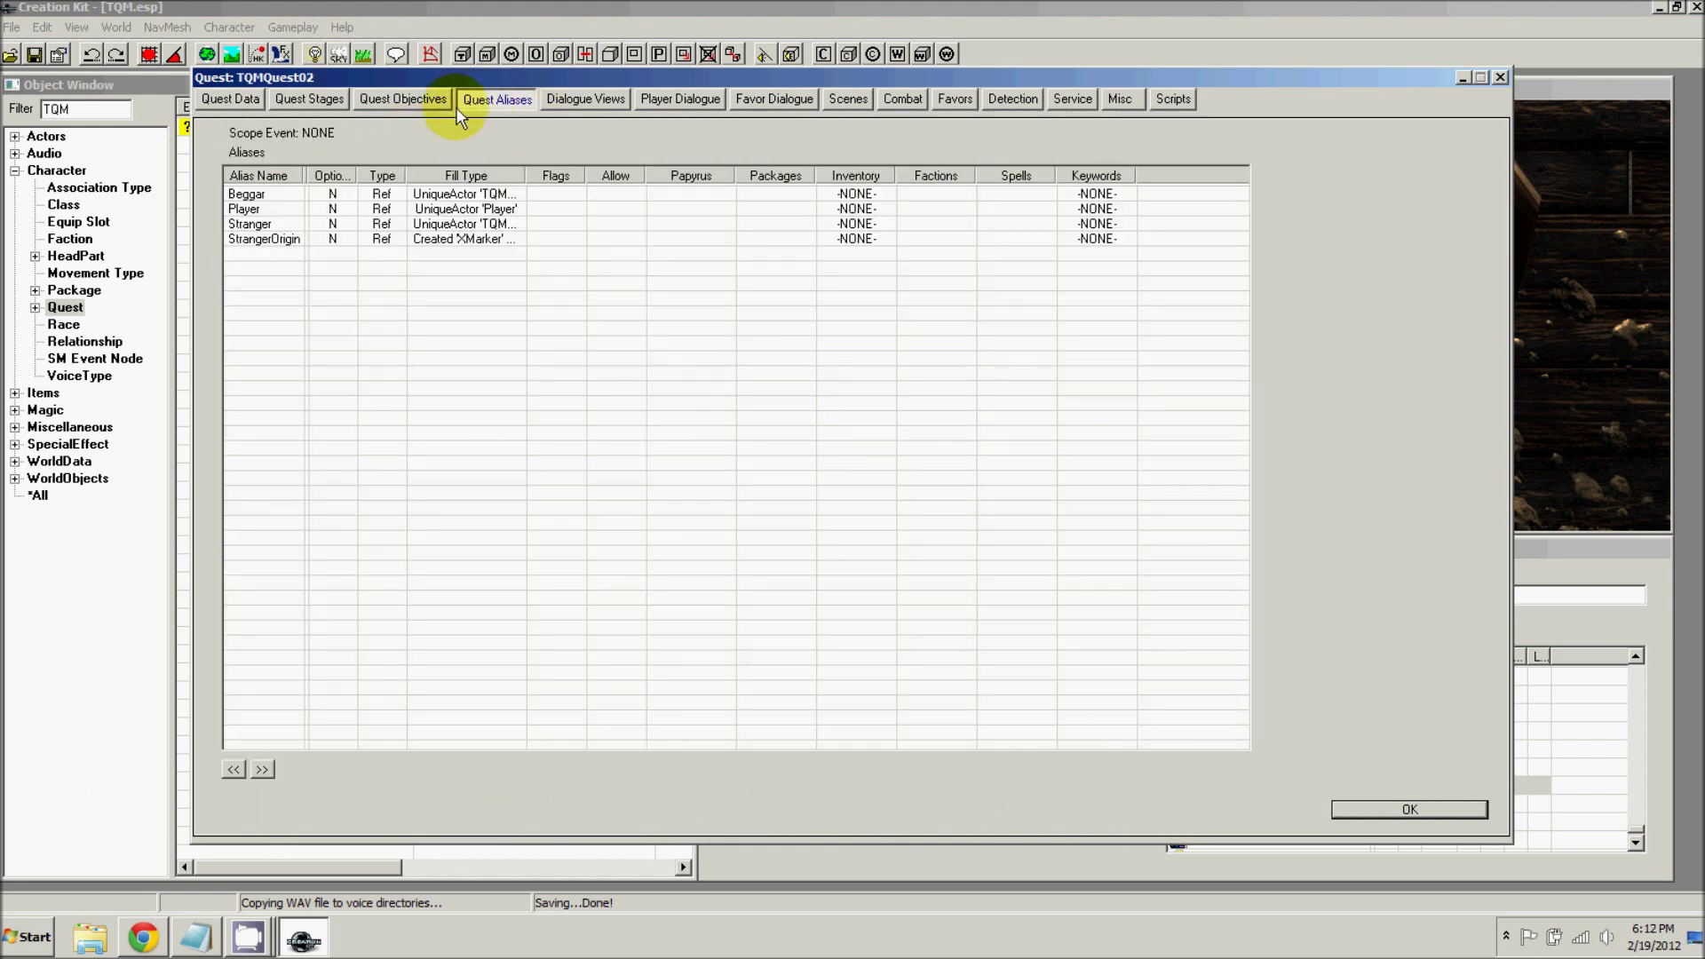
{"action": "double_click", "coordinate": [278, 195]}
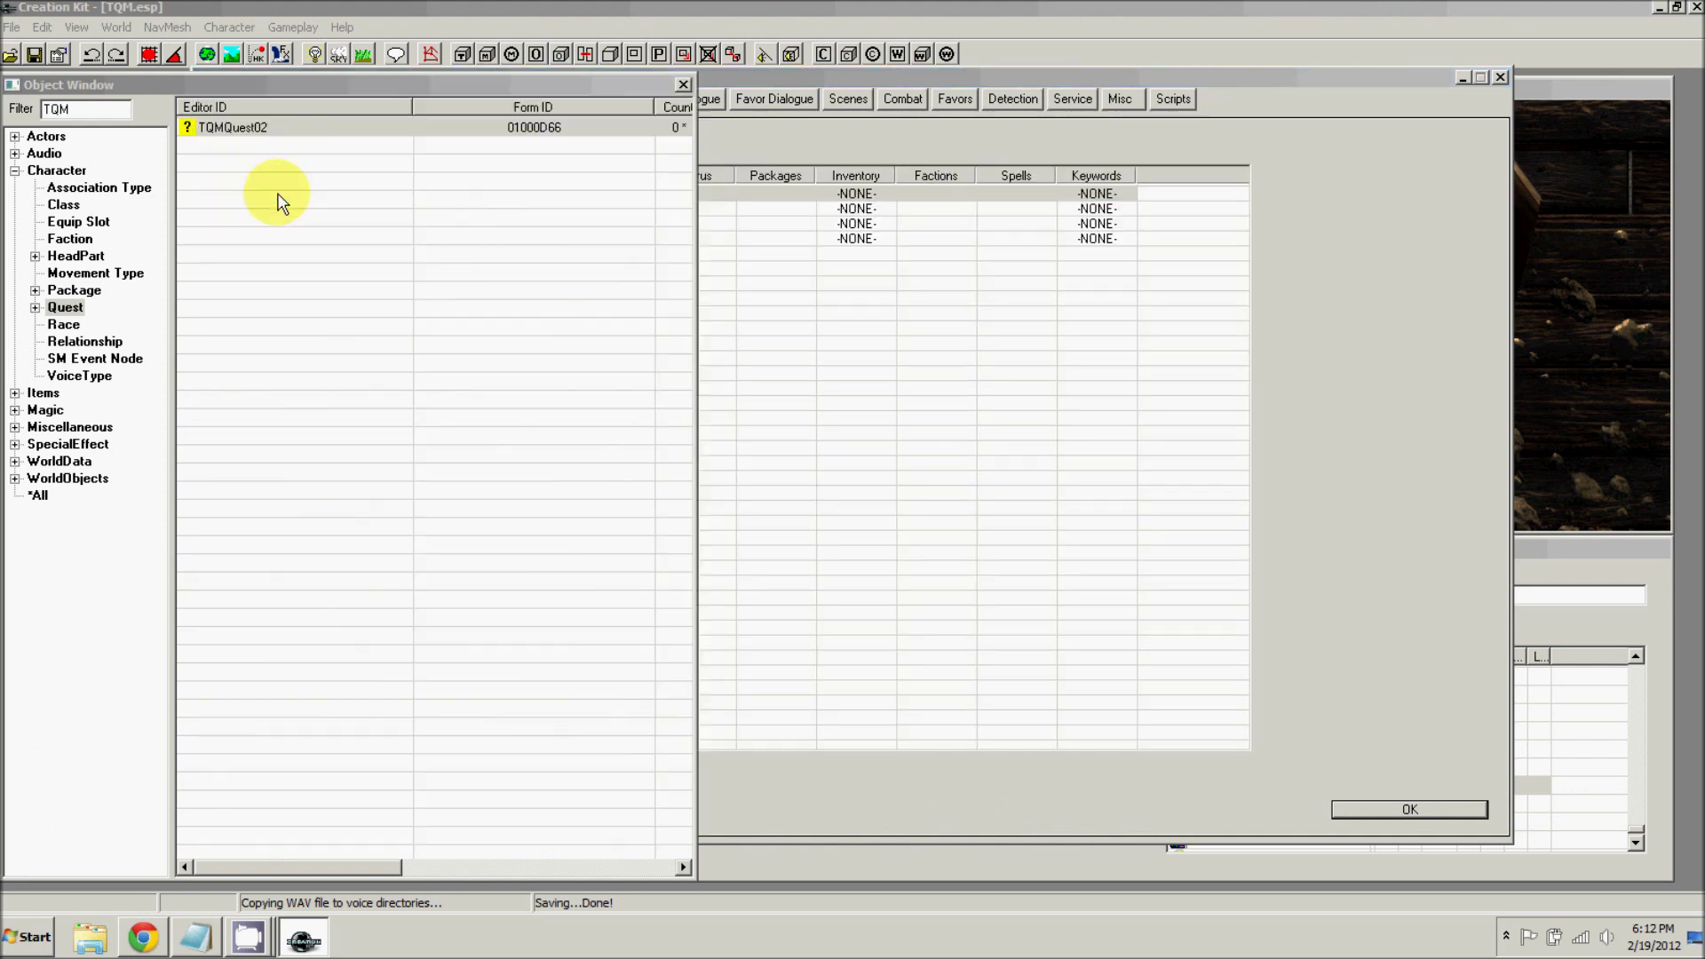
{"action": "double_click", "coordinate": [821, 194]}
{"action": "mouse_move", "coordinate": [695, 10]}
{"action": "left_mouse_down"}
{"action": "mouse_move", "coordinate": [683, 36]}
{"action": "mouse_move", "coordinate": [681, 1]}
{"action": "left_mouse_up"}
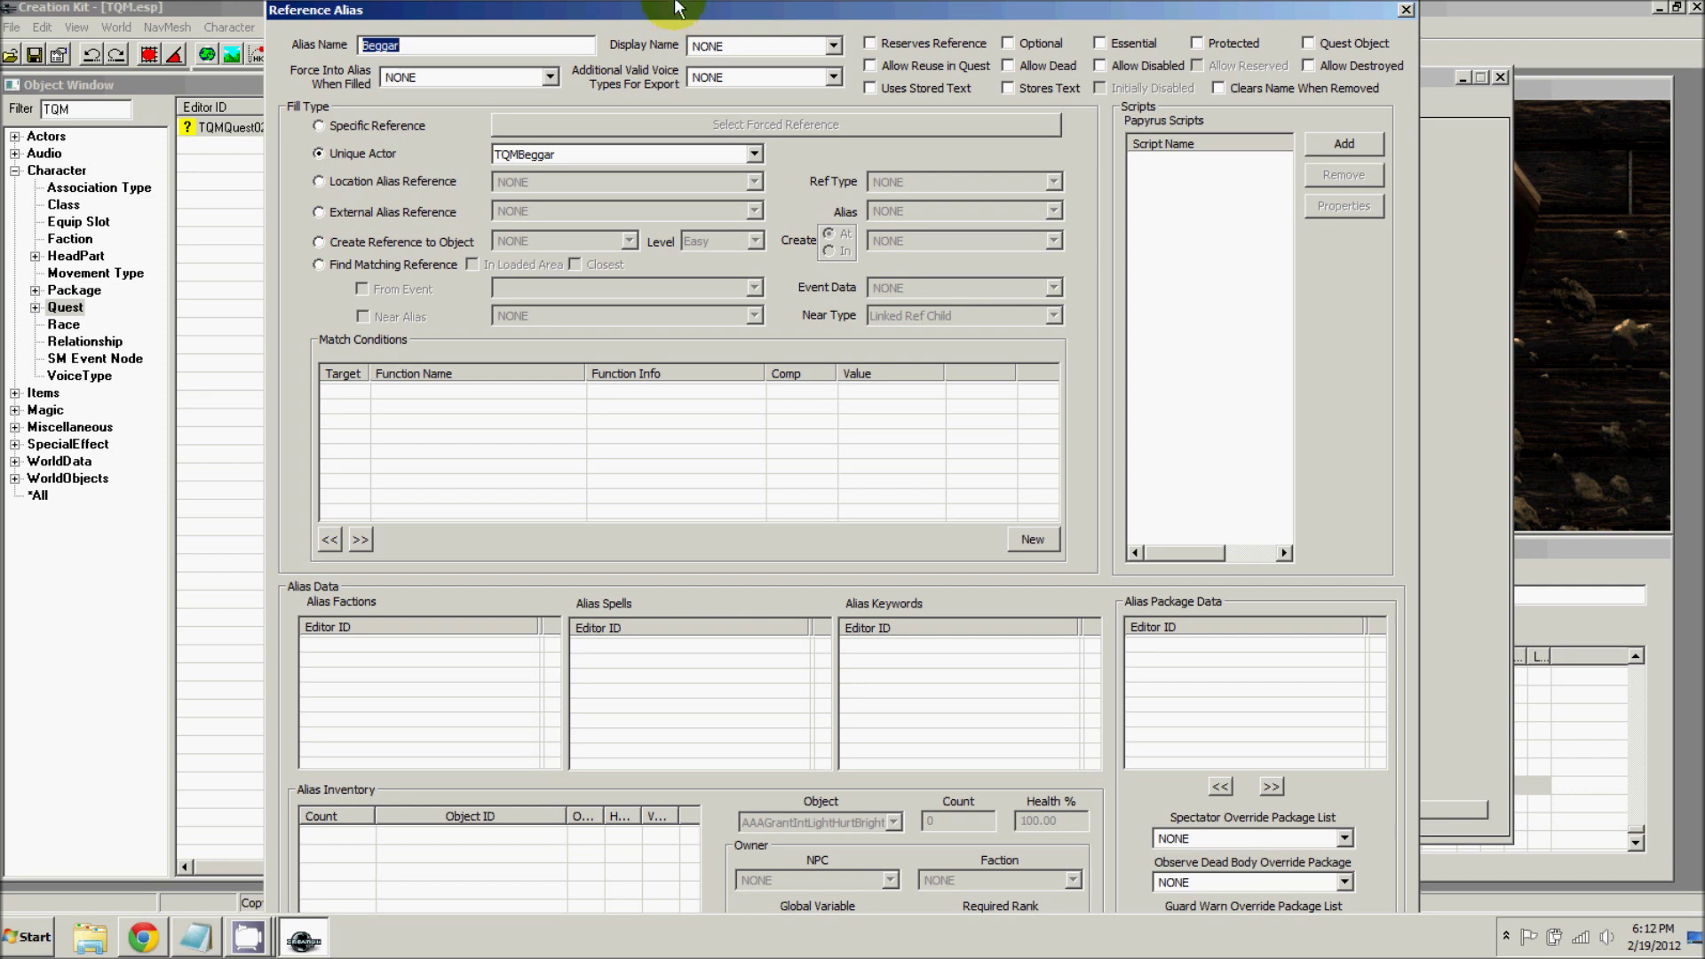
- Create a new package for the Beggar alias based on the ForceGreet template
{"action": "right_click", "coordinate": [1167, 656]}
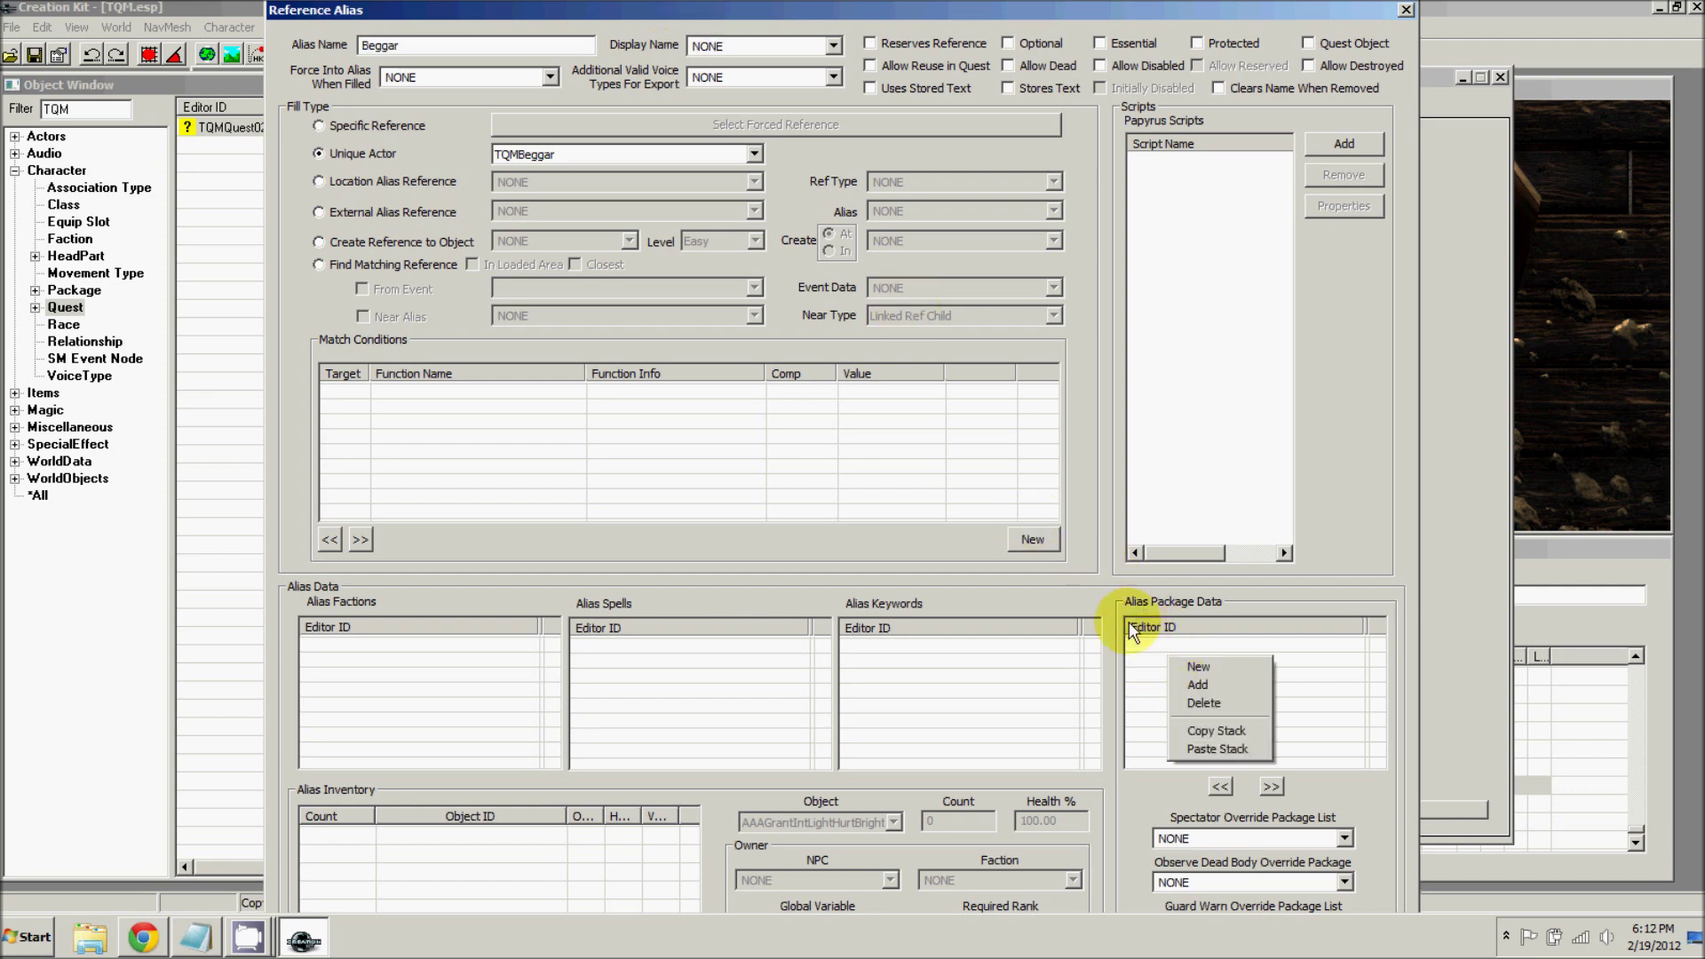
{"action": "left_click", "coordinate": [1193, 667]}
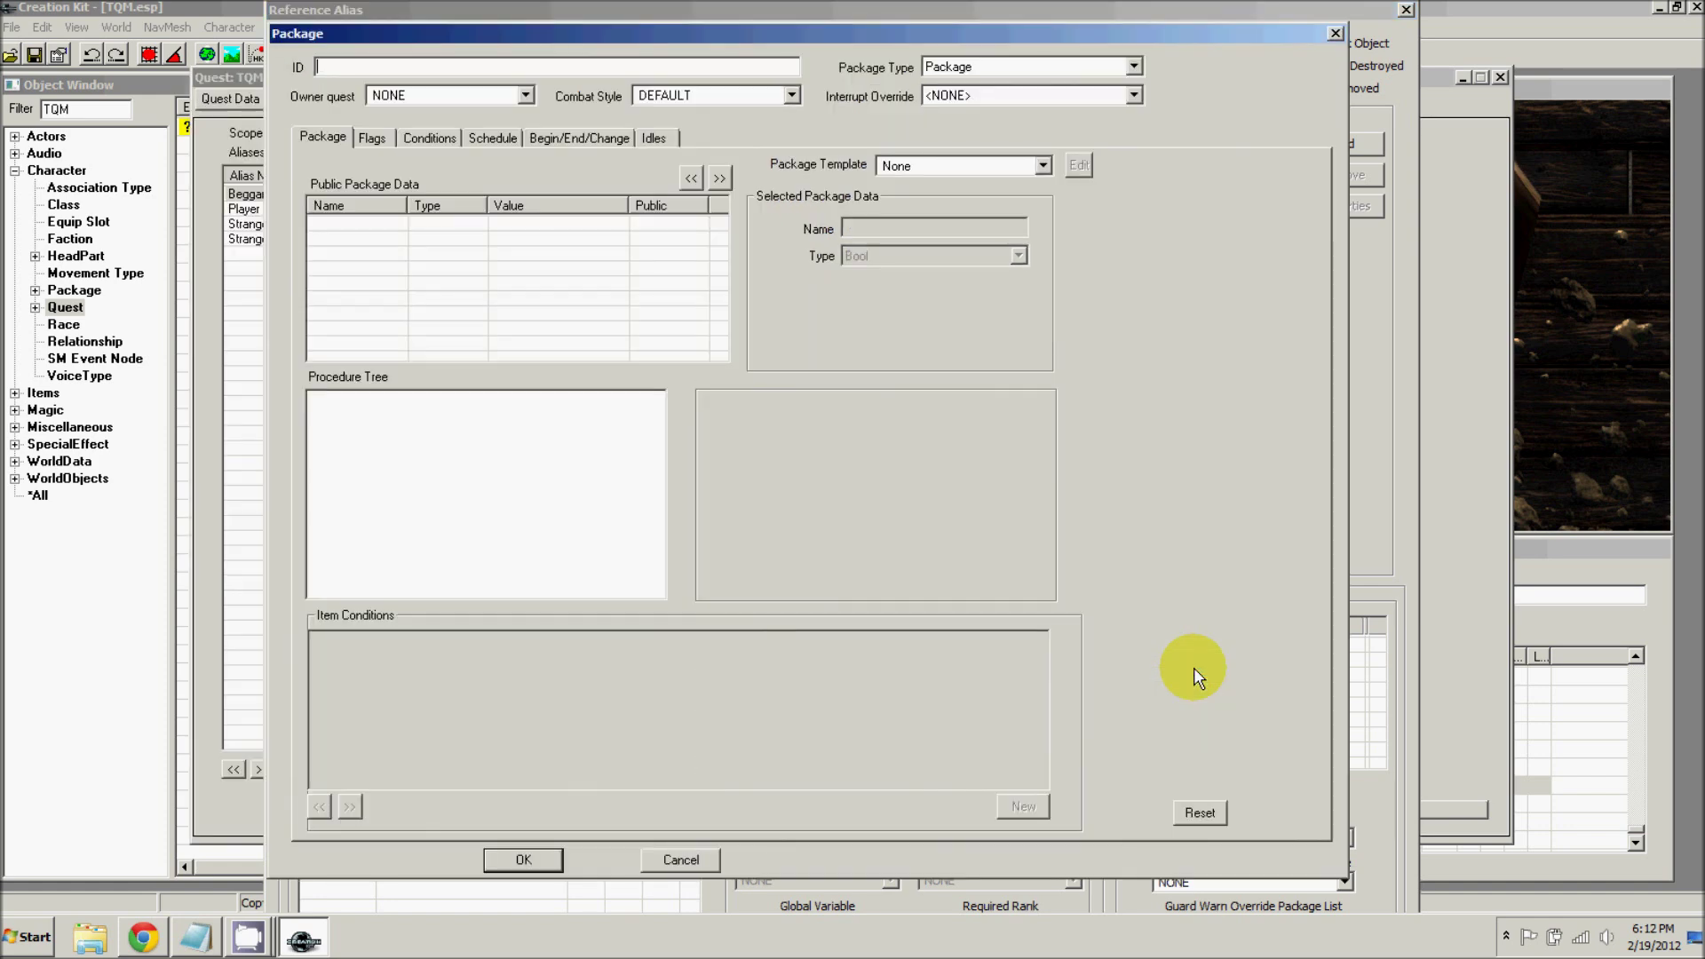
{"action": "left_click", "coordinate": [904, 167]}
{"action": "left_click", "coordinate": [924, 188]}
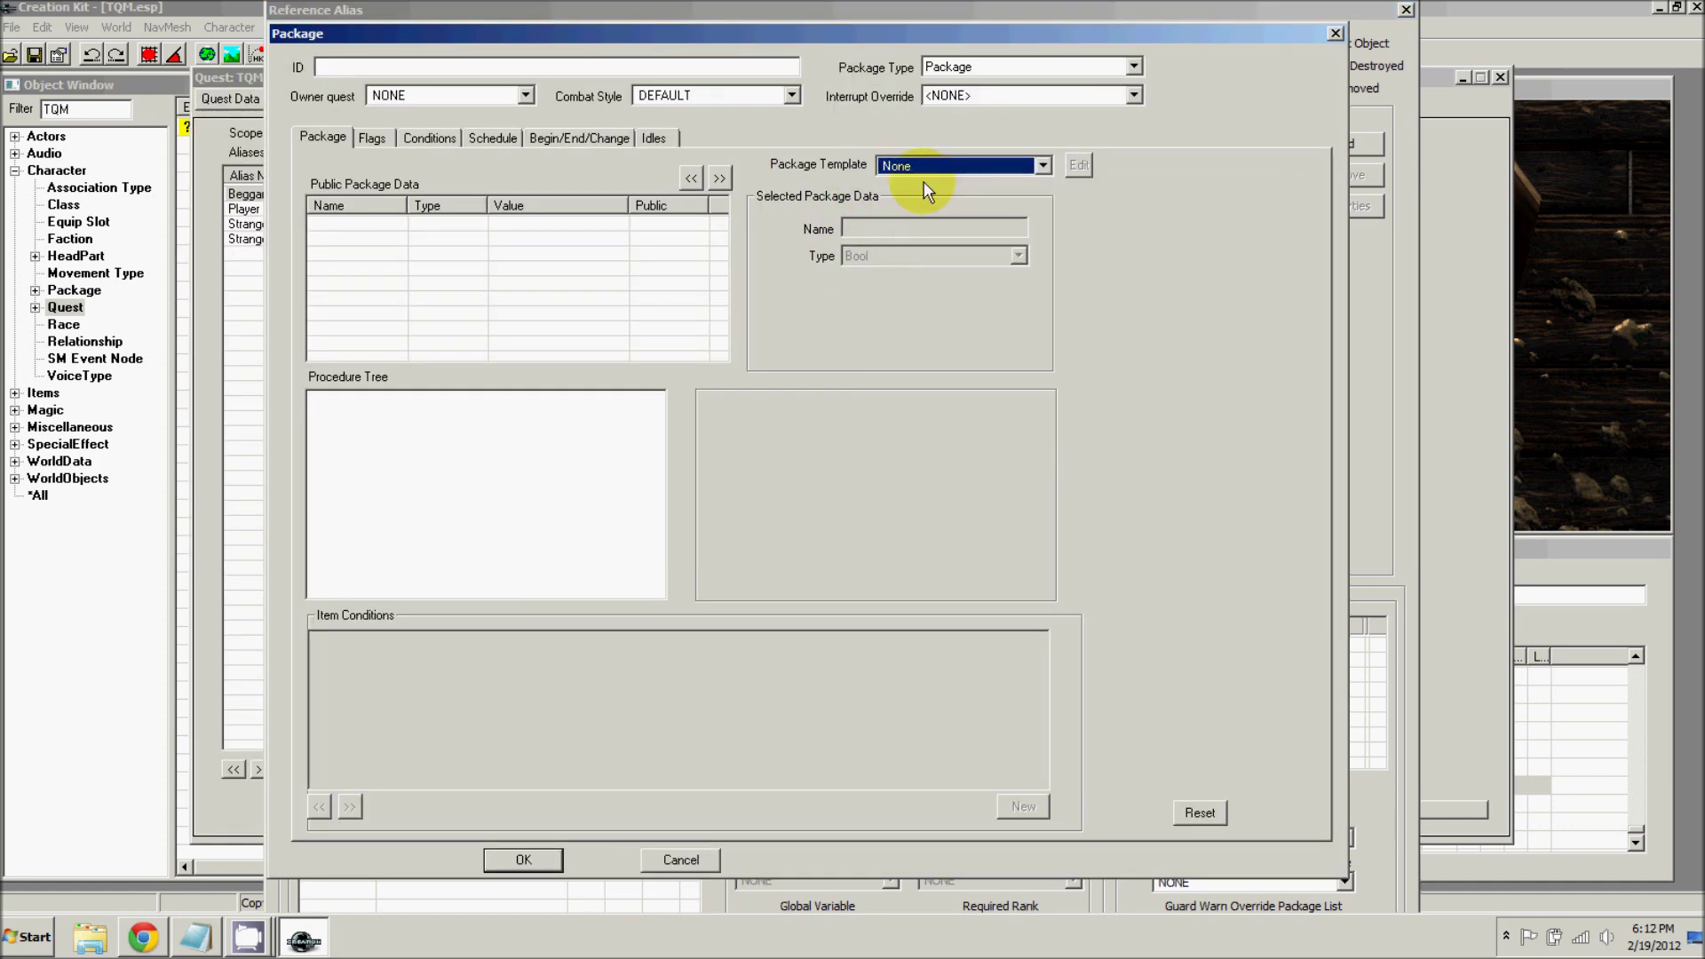
{"action": "type", "text": "for"}
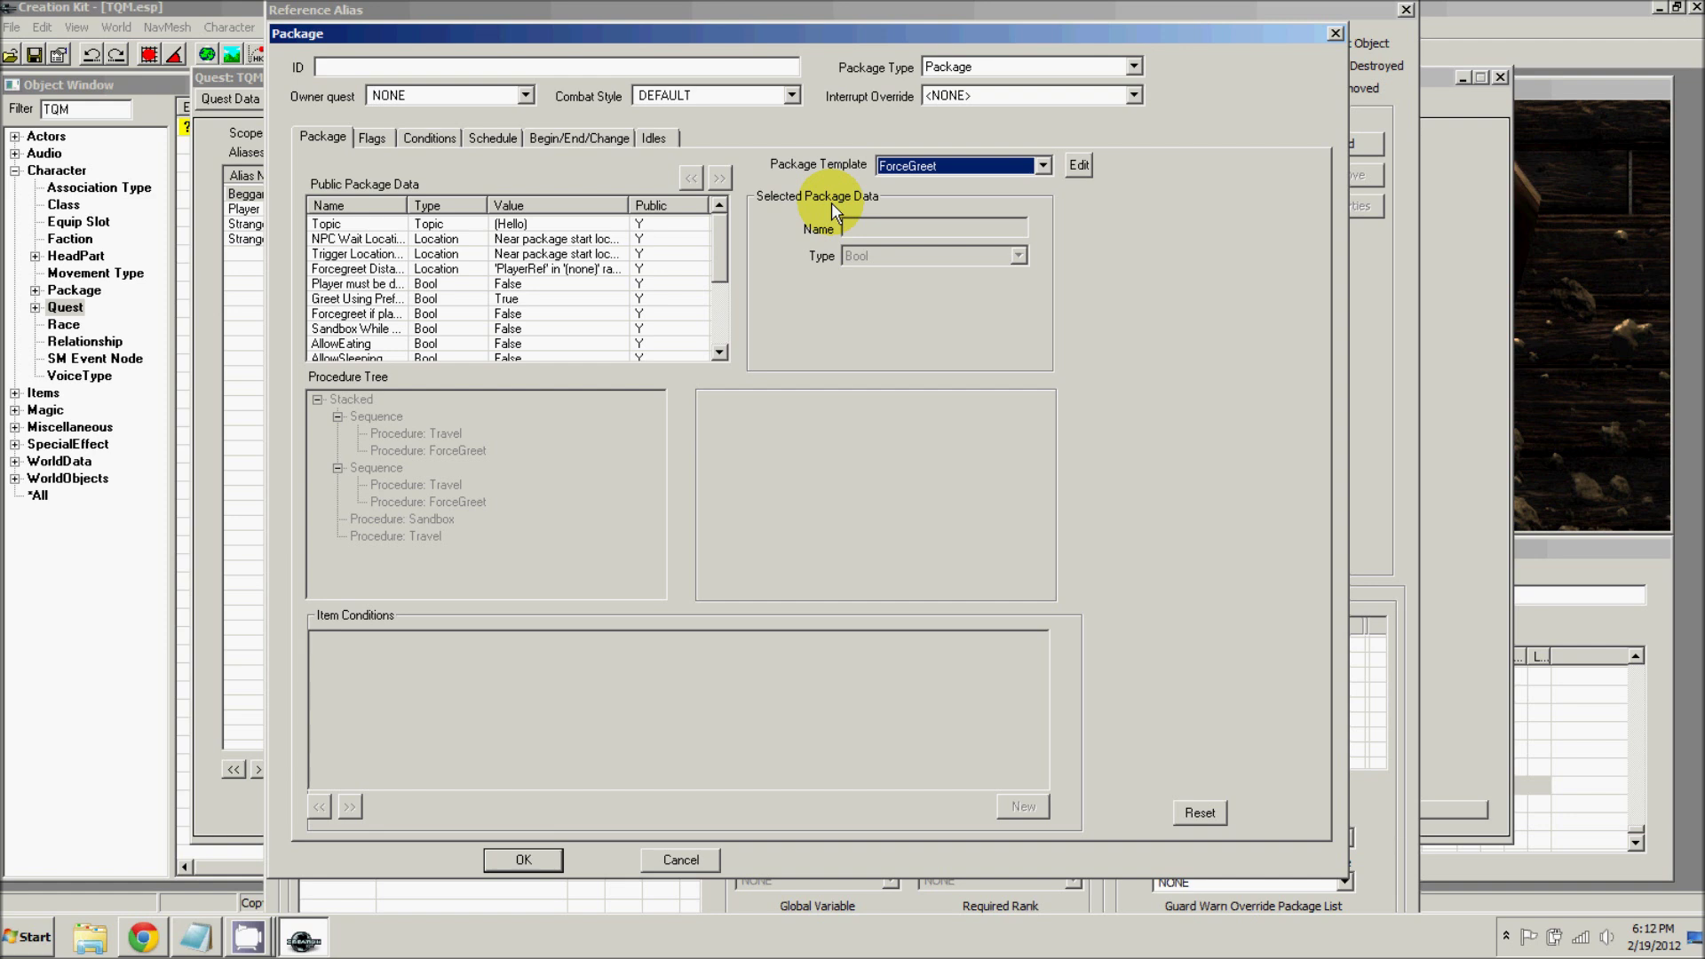
- Set the ForceGreet package's Topic to the TQMQuest02 Beggar branch topic
{"action": "left_click", "coordinate": [508, 254]}
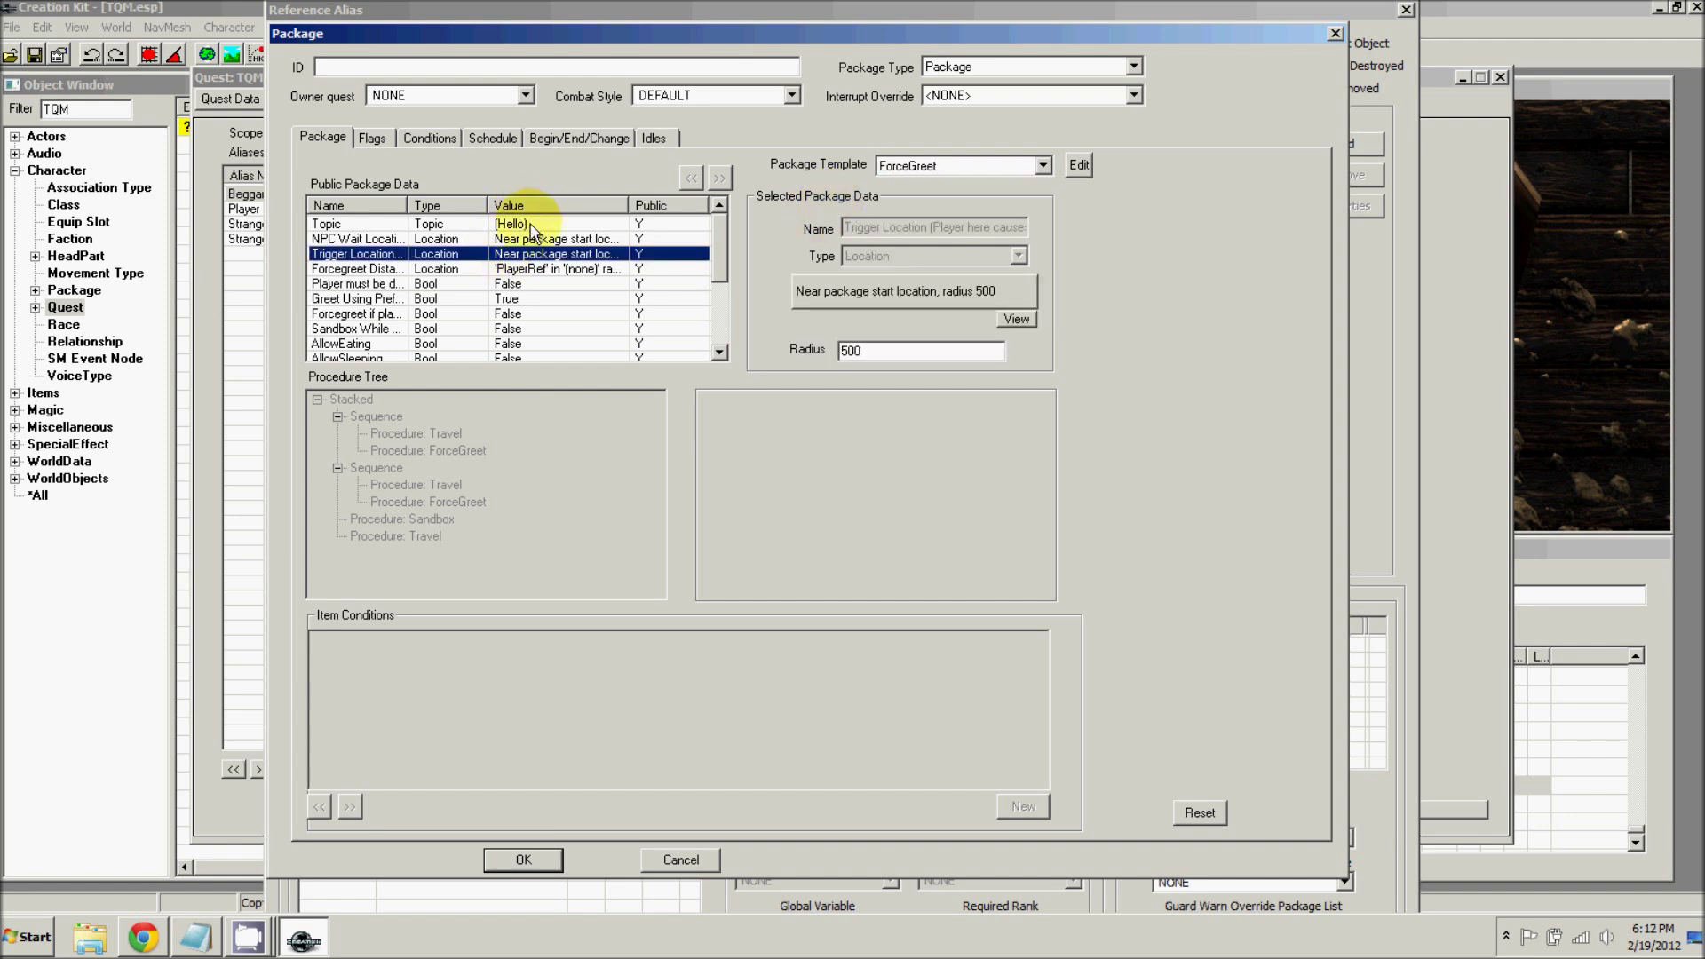
{"action": "left_click", "coordinate": [530, 226]}
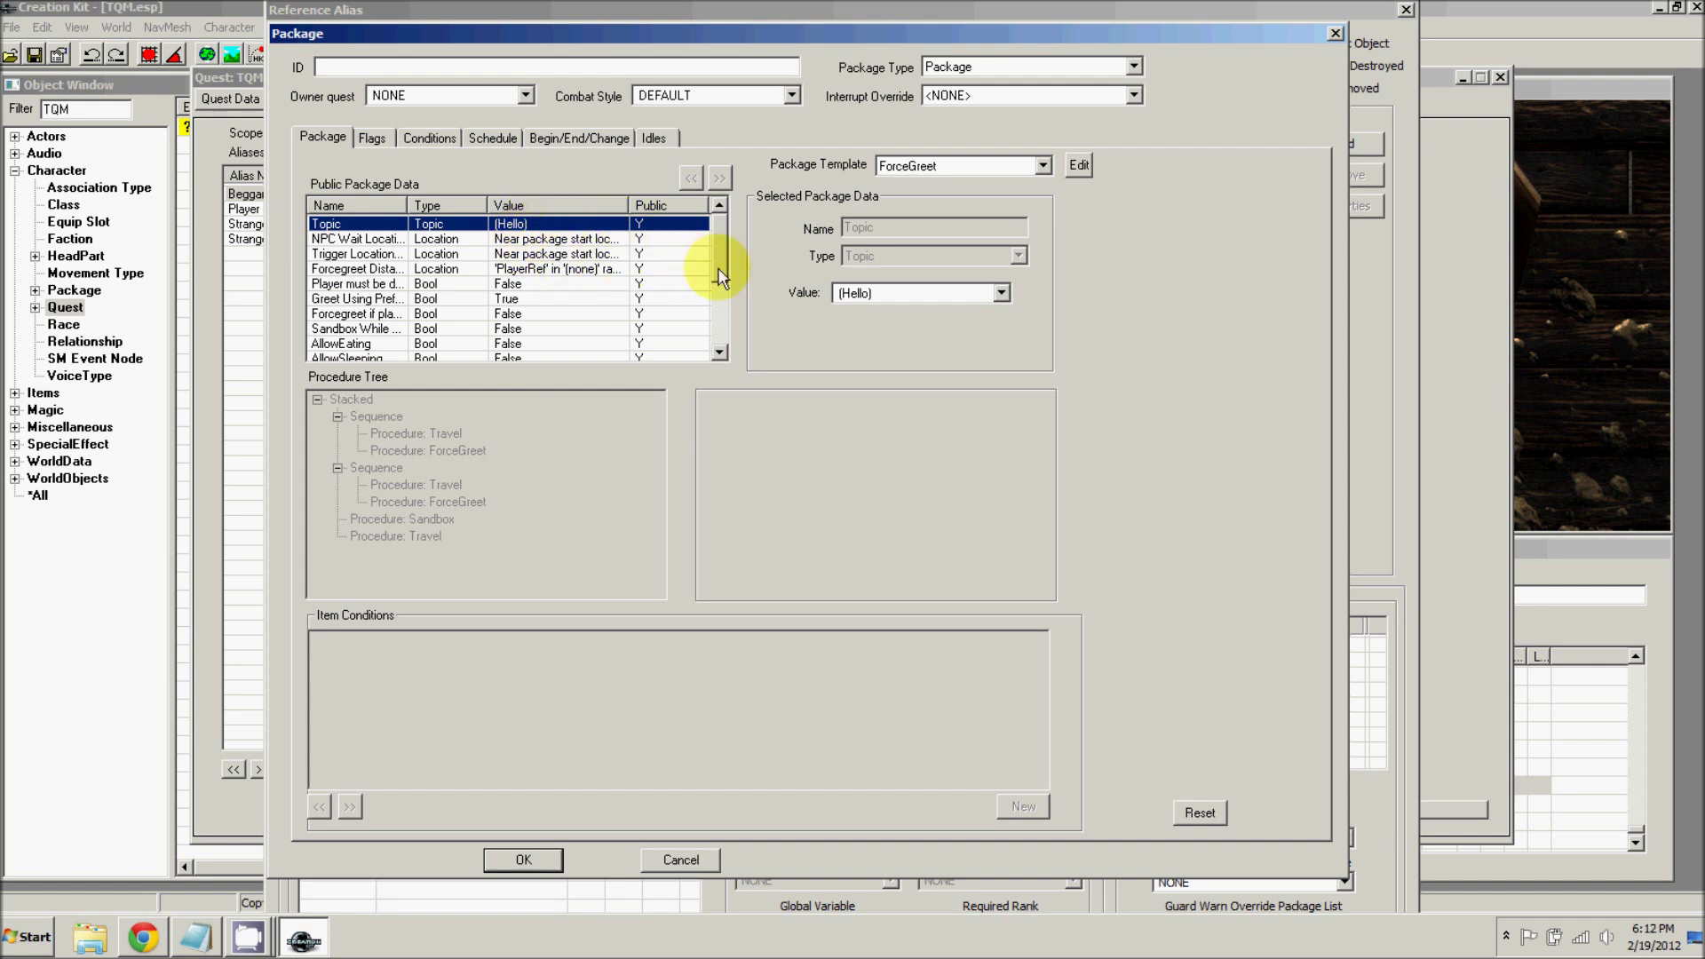
{"action": "left_click", "coordinate": [884, 294]}
{"action": "left_click", "coordinate": [886, 303]}
{"action": "type", "text": "tqm"}
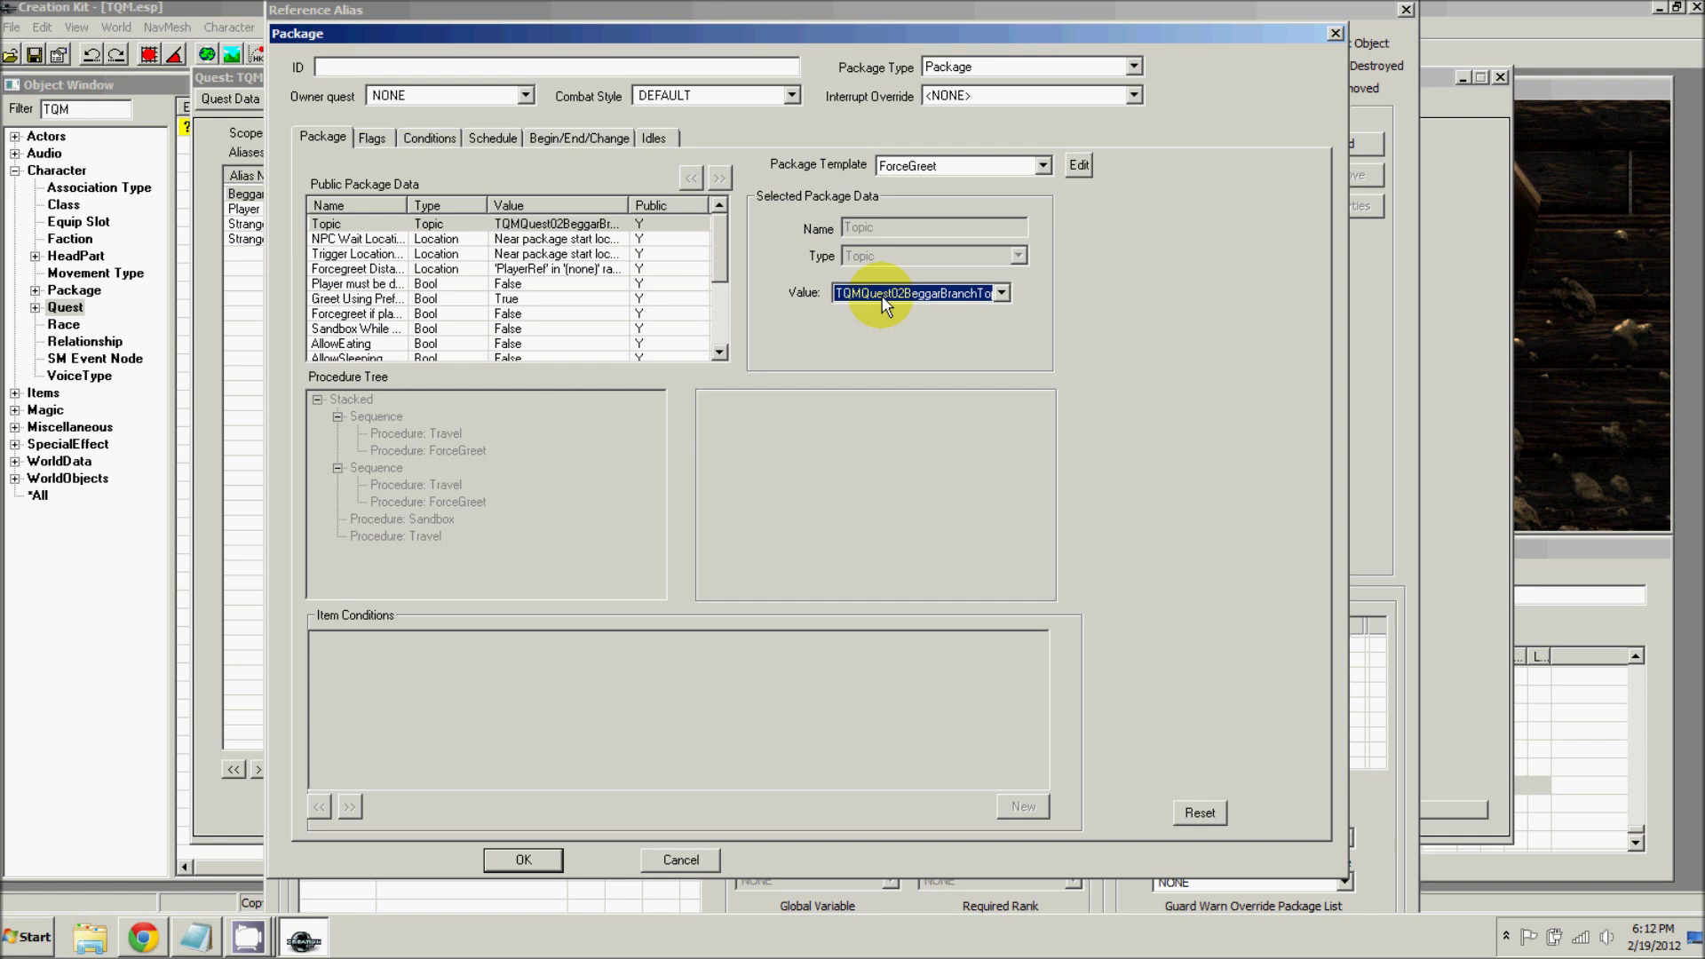
{"action": "left_click", "coordinate": [885, 302]}
{"action": "left_click", "coordinate": [884, 300]}
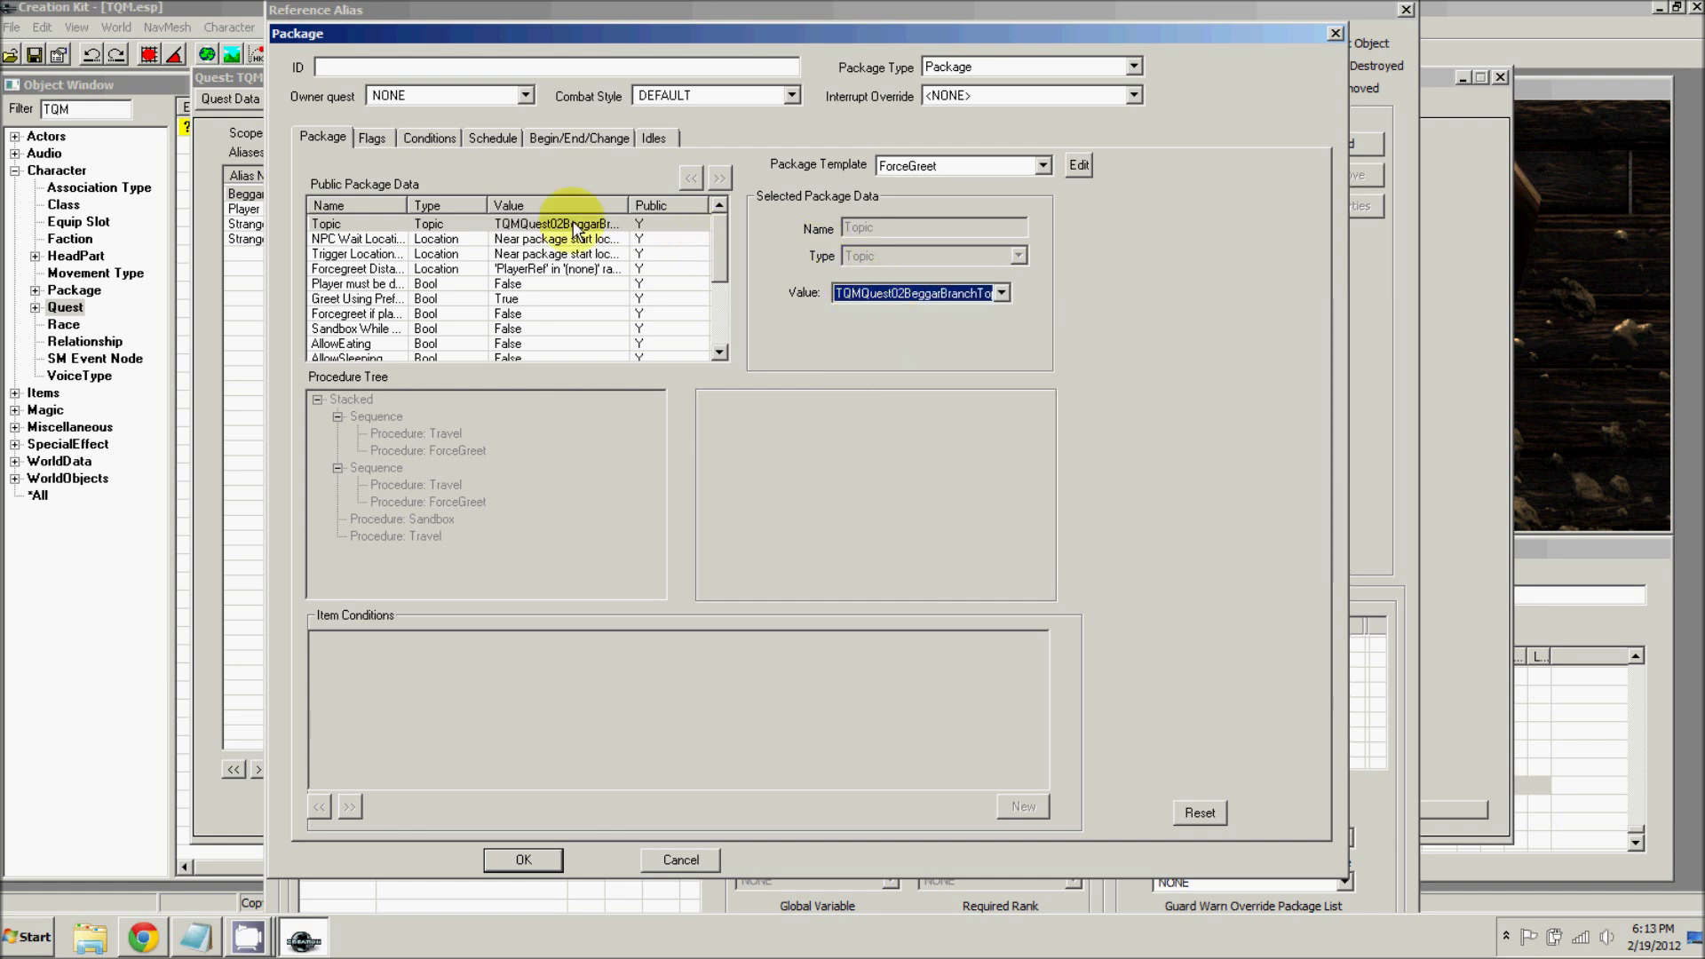
- Accept the ForceGreet package and attach the defaultOnHitSetAVRefAlias script to the Beggar alias
{"action": "left_click", "coordinate": [524, 240]}
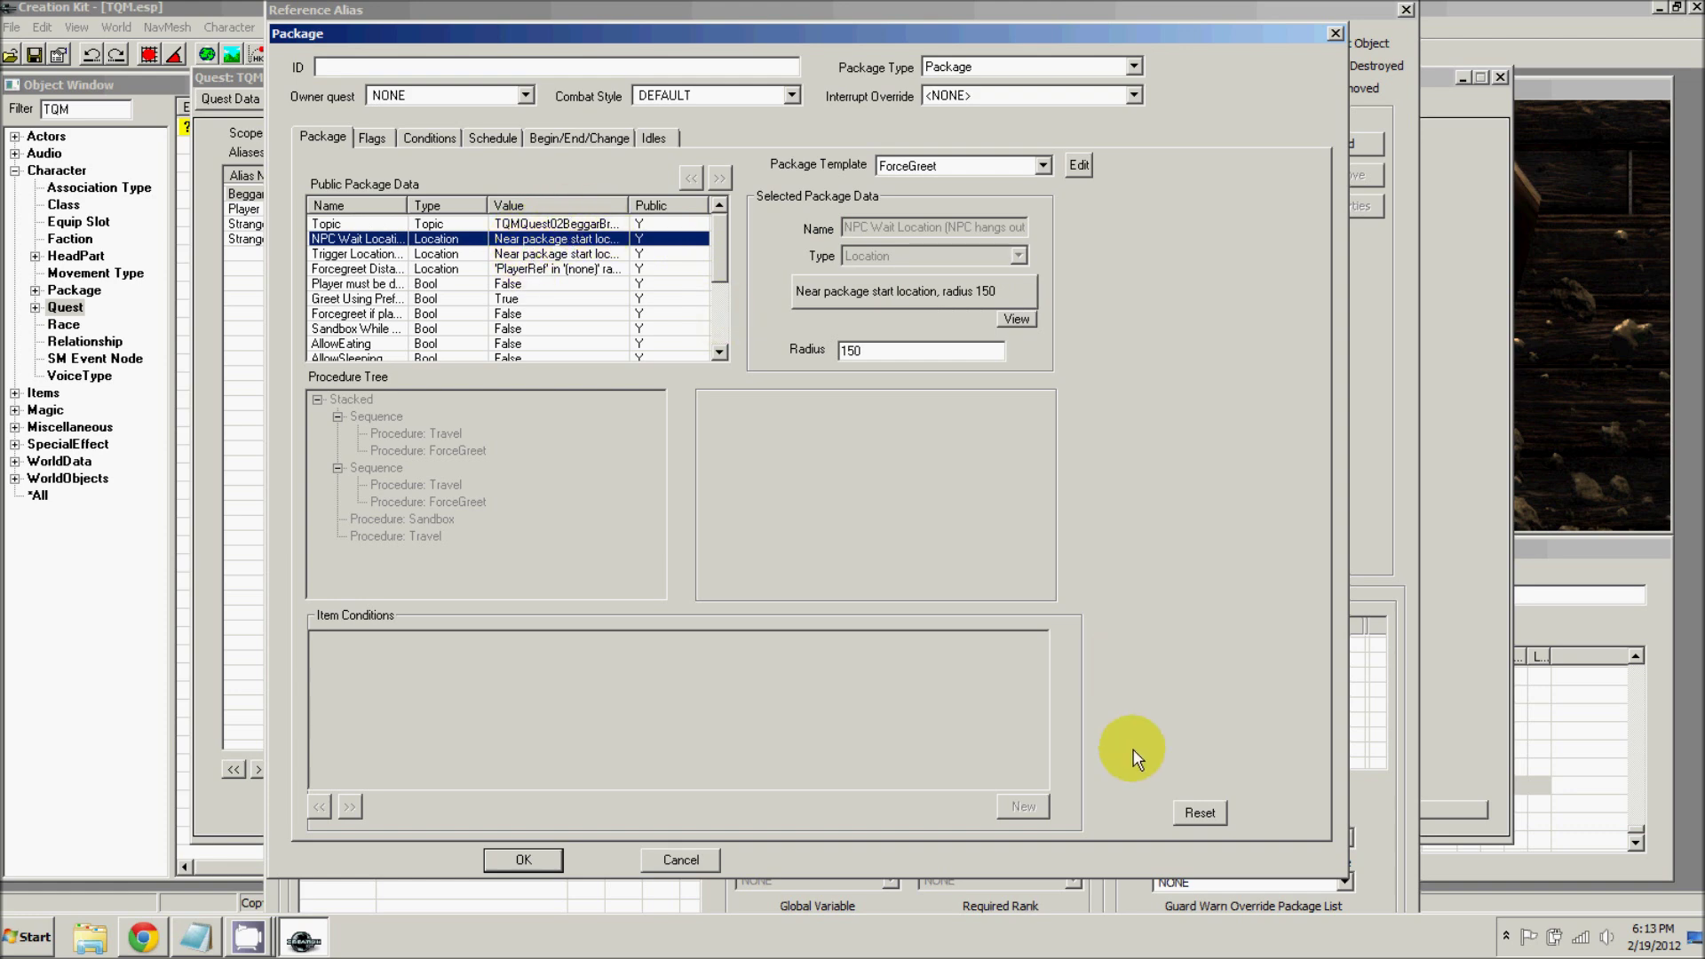
{"action": "left_click", "coordinate": [523, 860]}
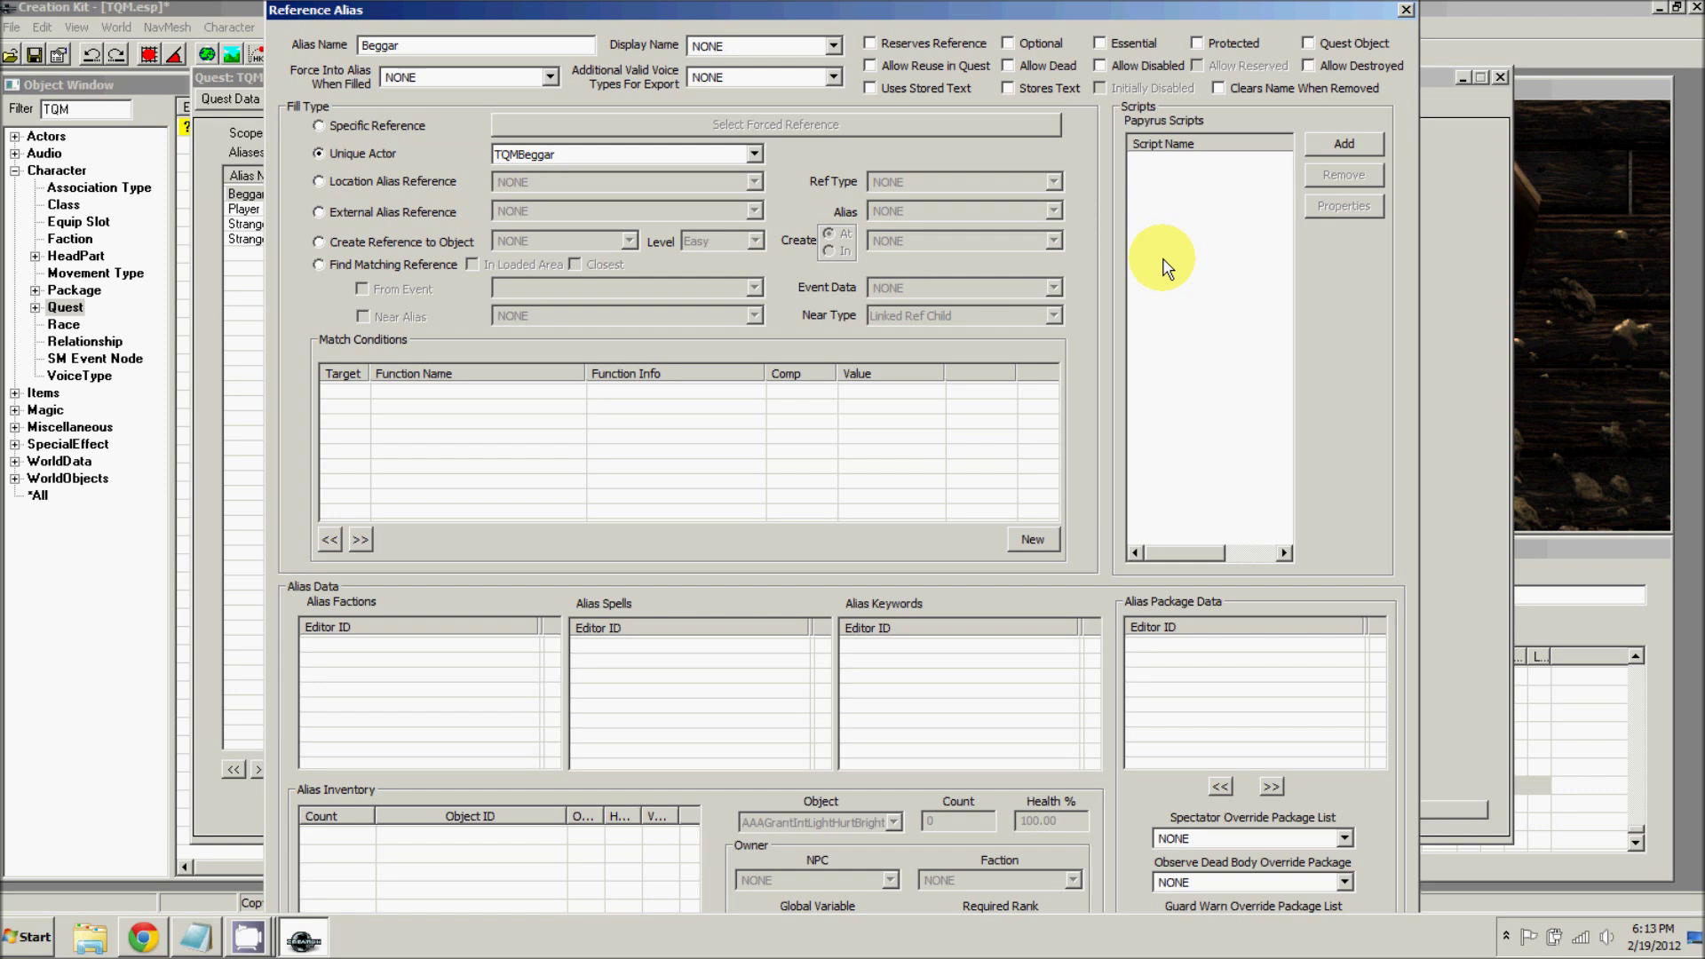
{"action": "left_click", "coordinate": [1324, 145]}
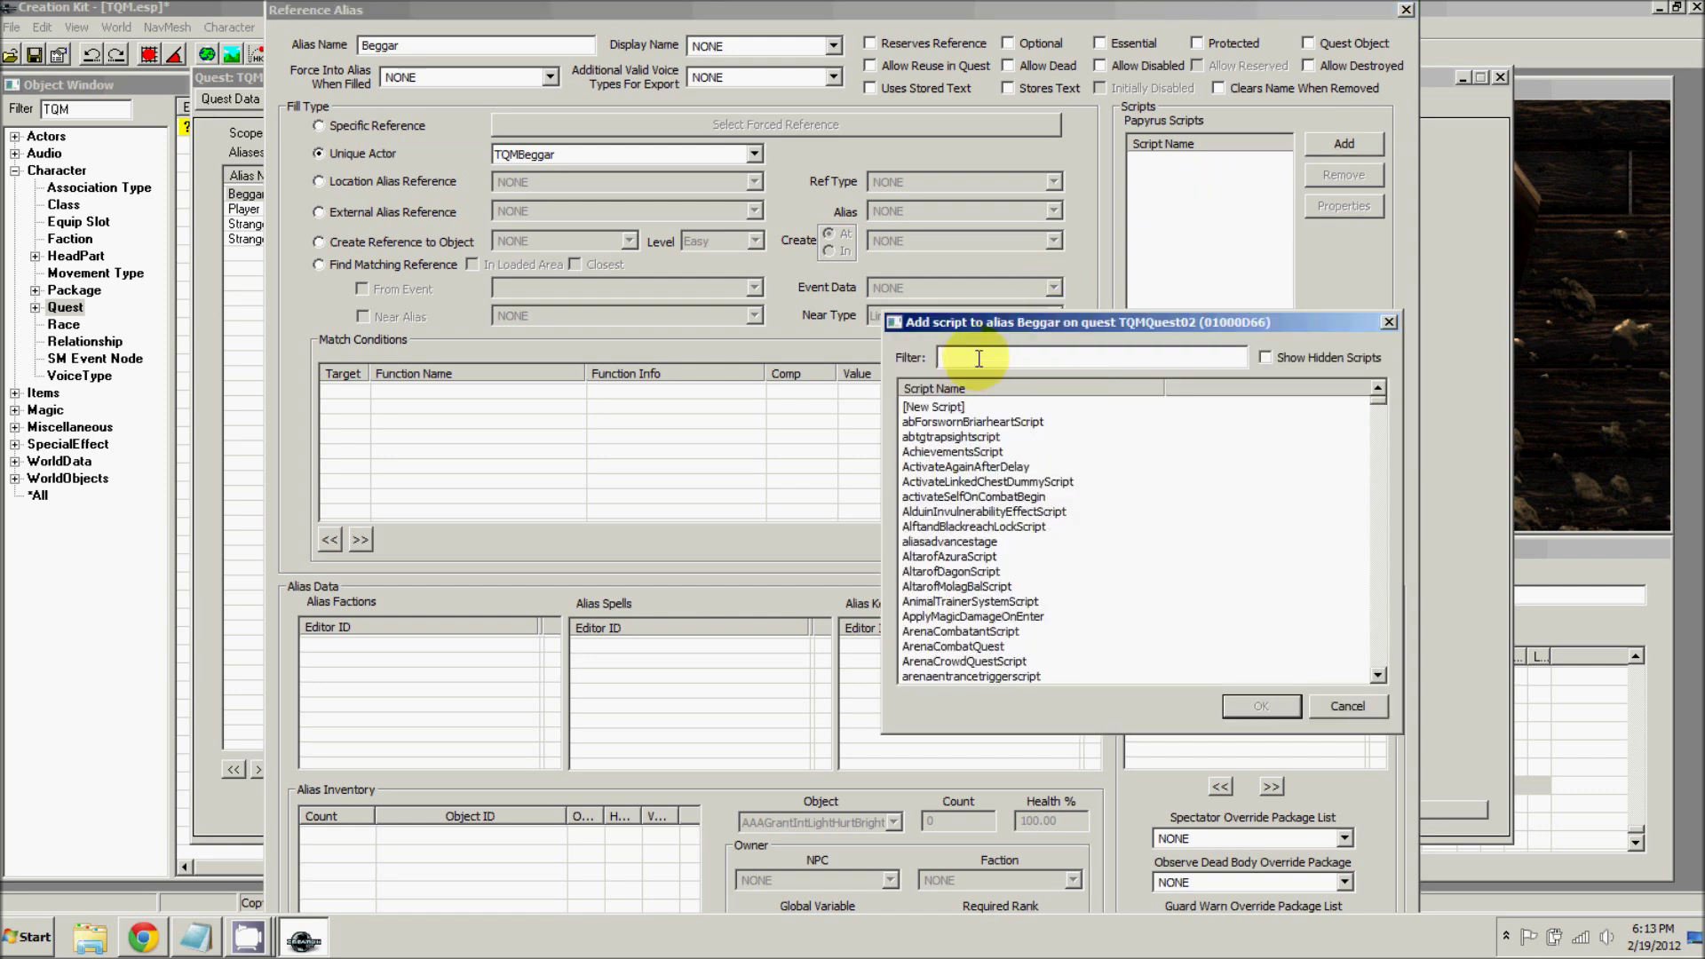
{"action": "type", "text": "default"}
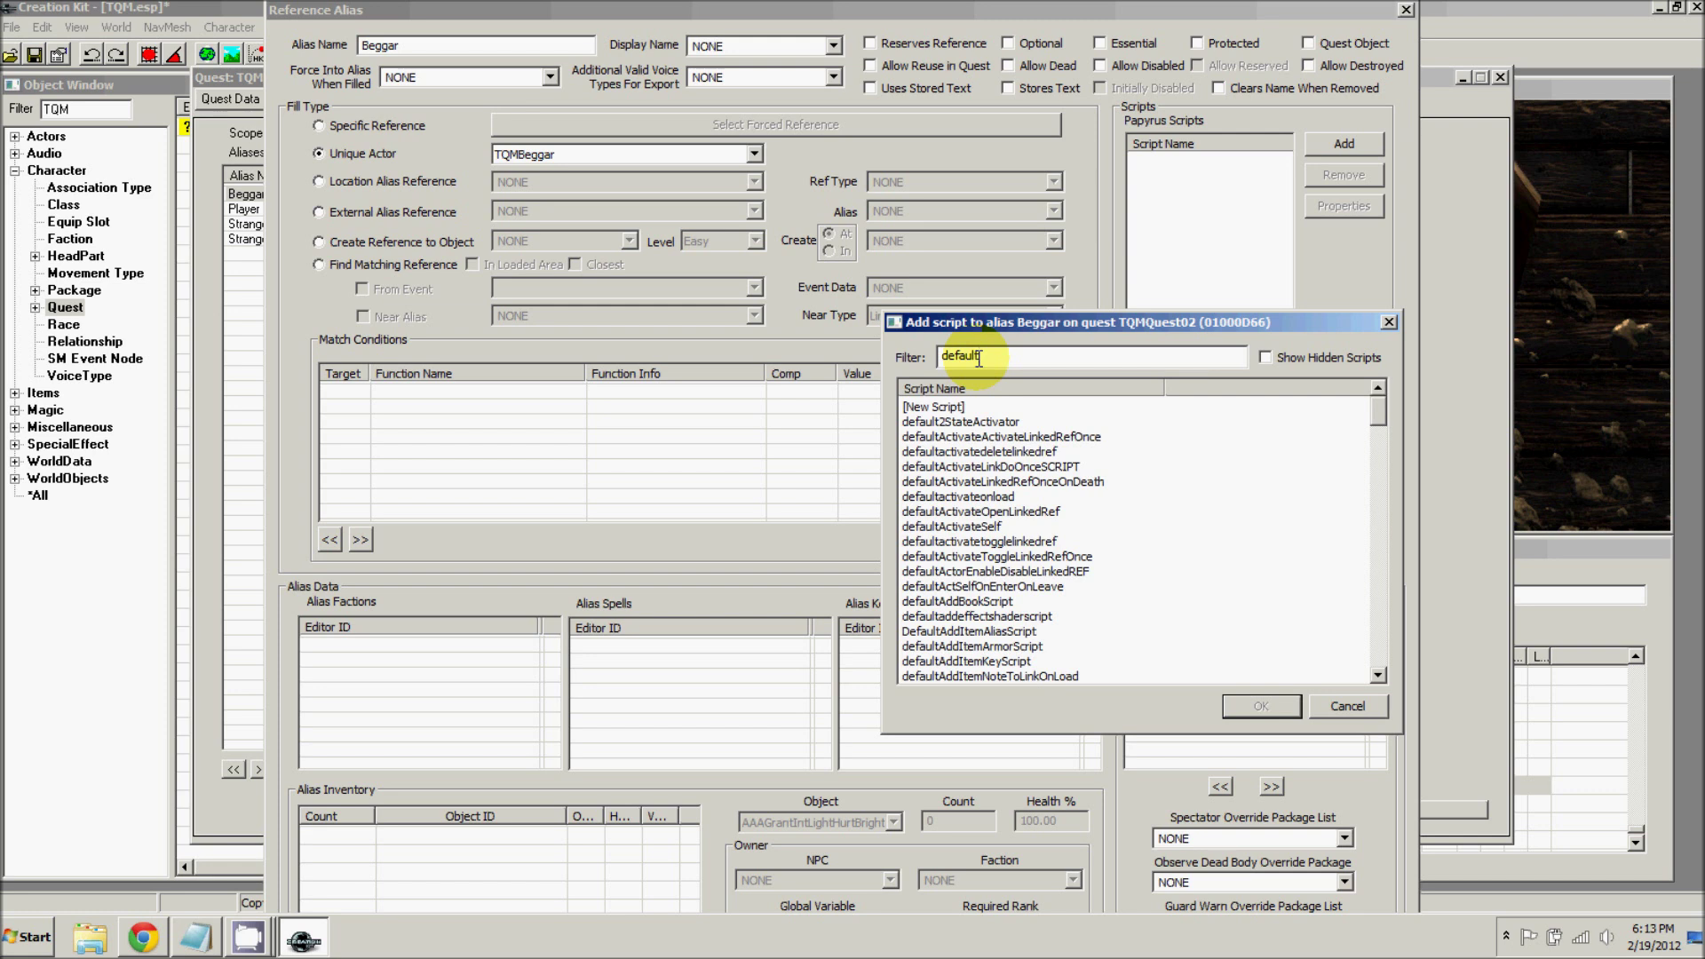
{"action": "type", "text": "OnHitSet"}
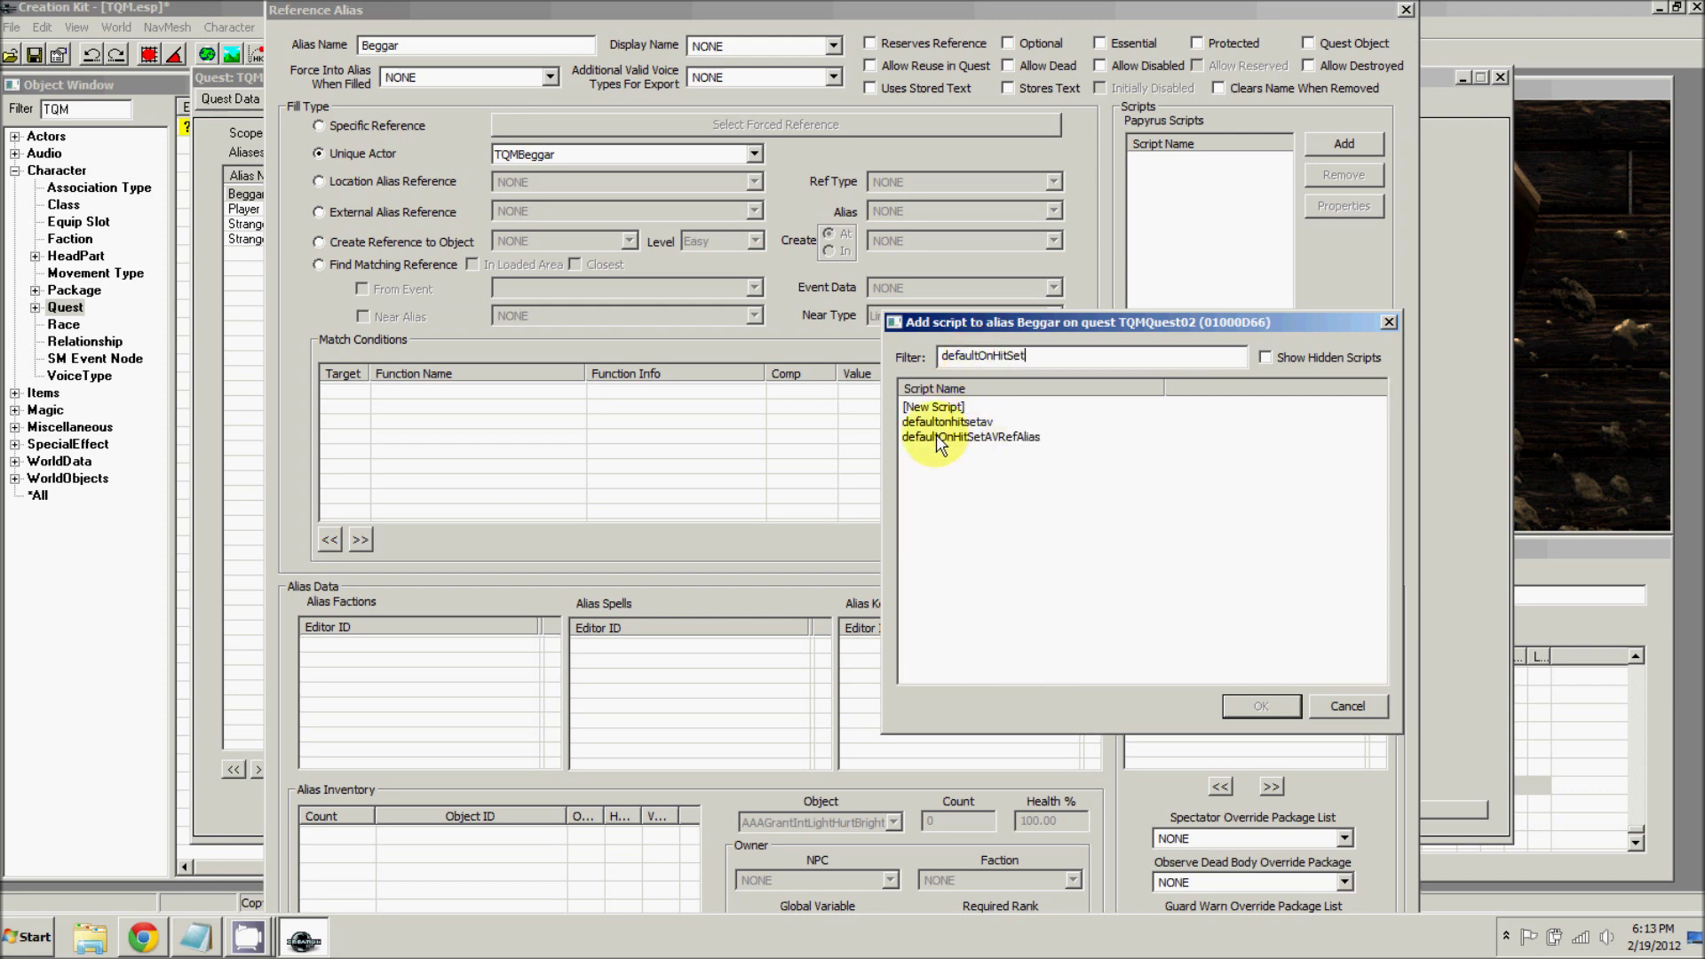
{"action": "left_click_drag", "start_coordinate": [999, 323], "coordinate": [823, 226]}
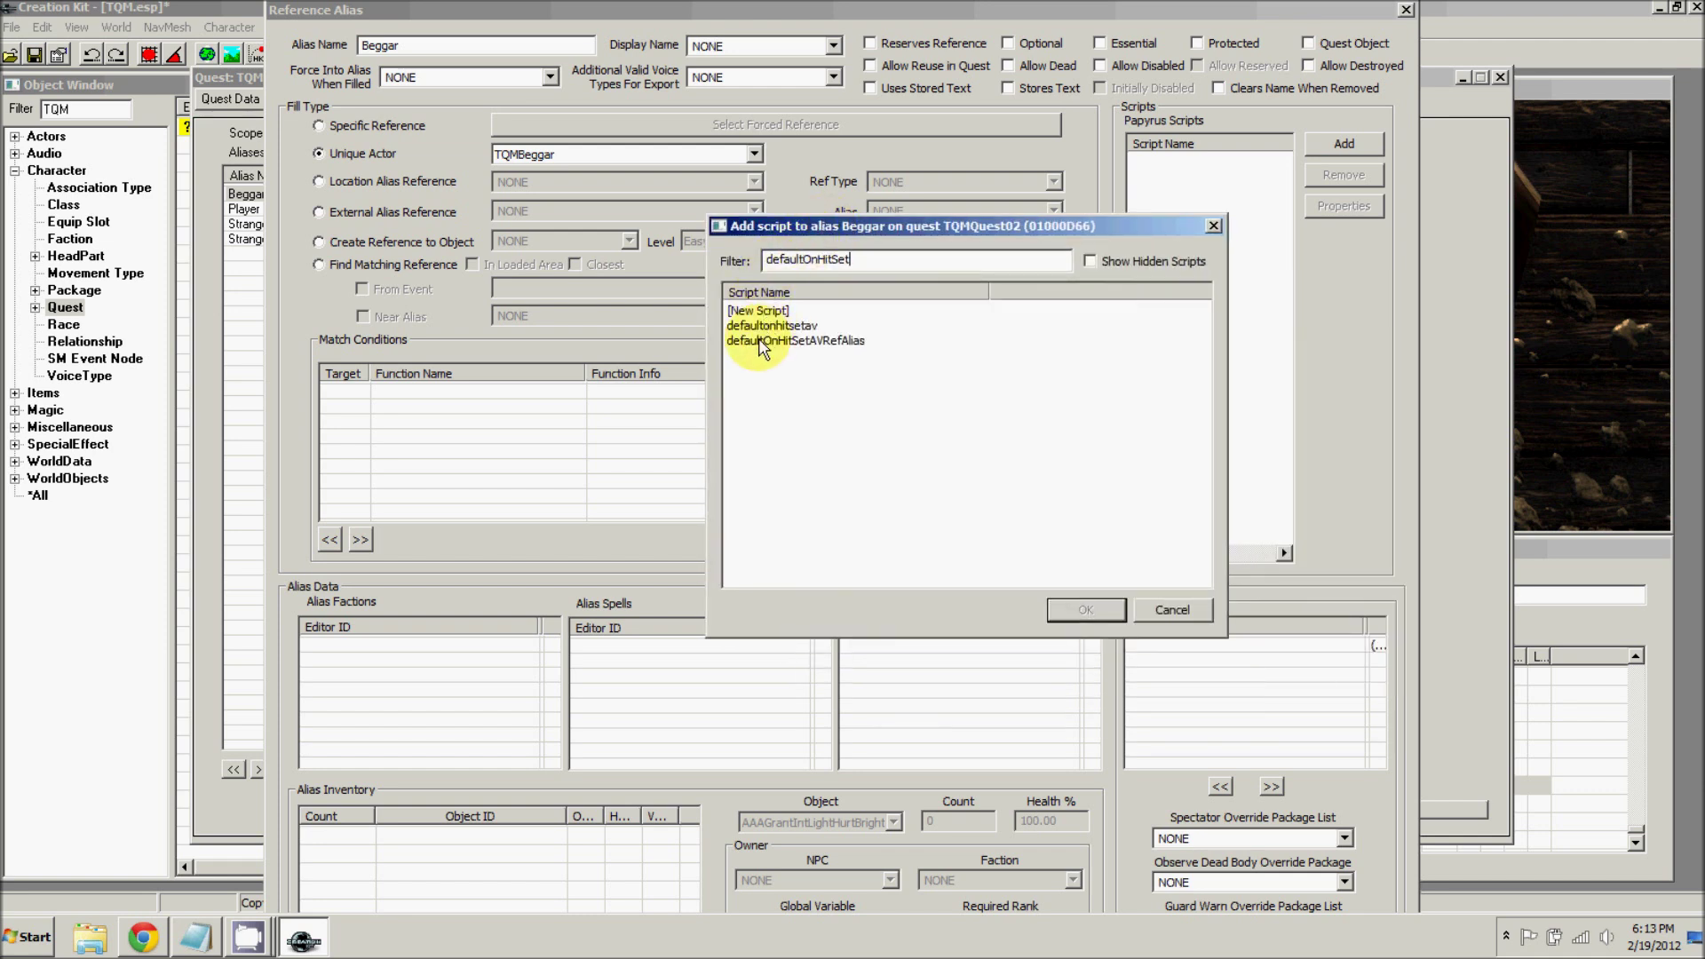
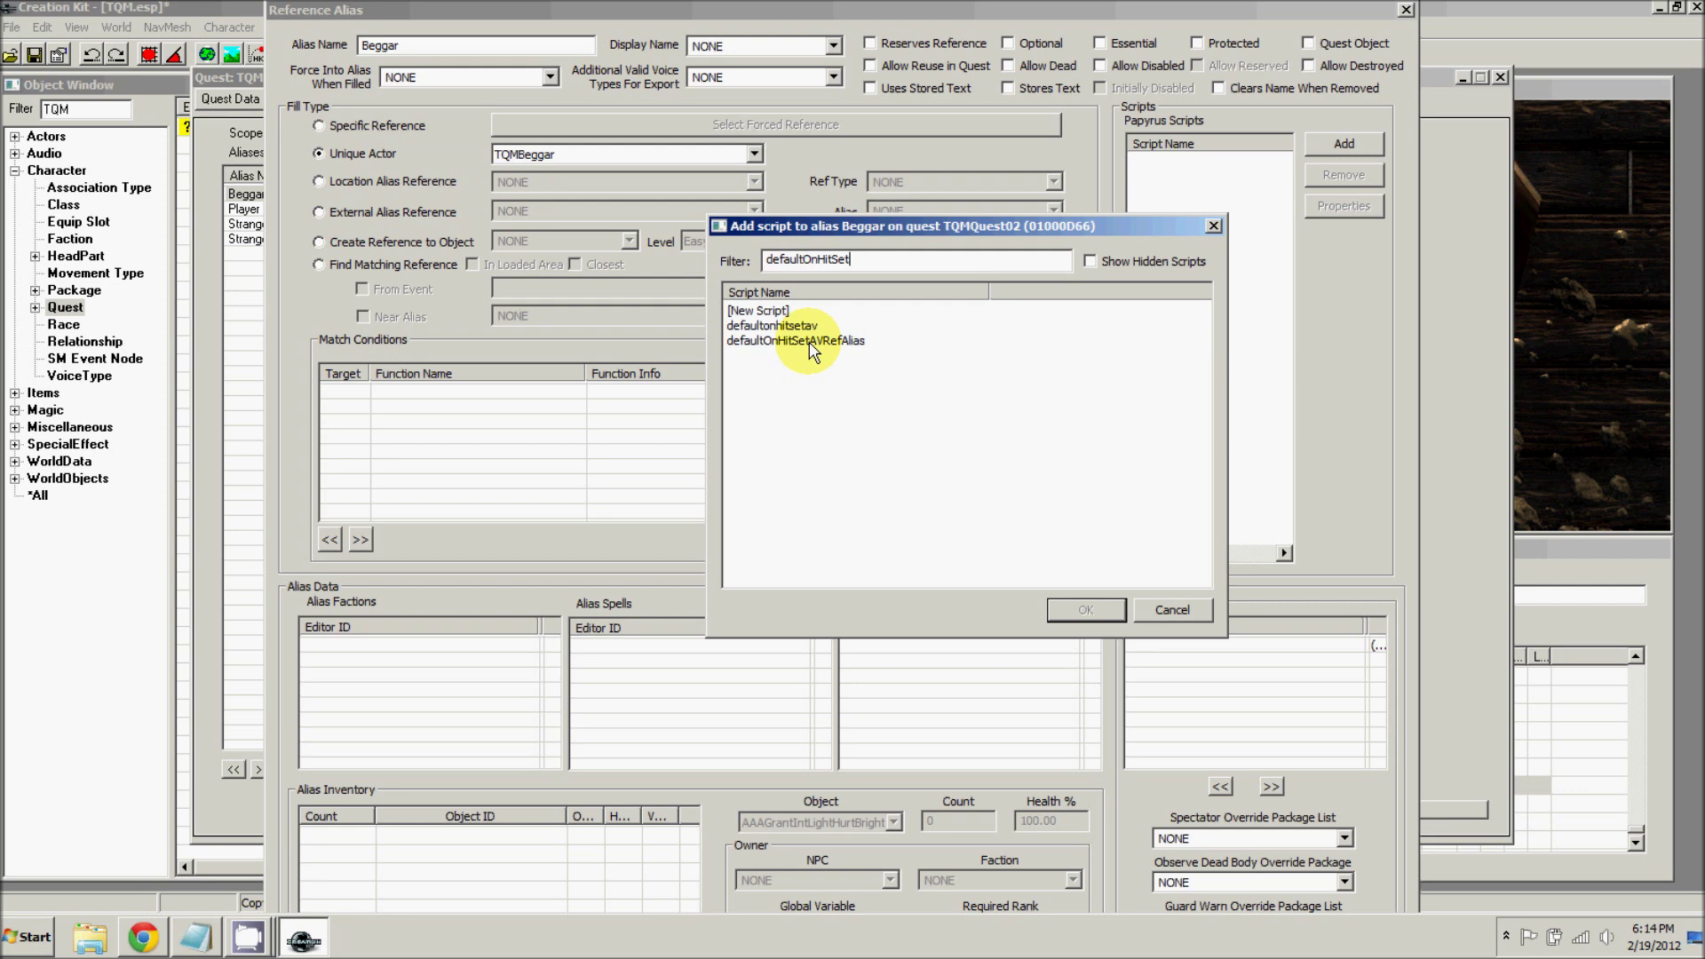
{"action": "double_click", "coordinate": [808, 343]}
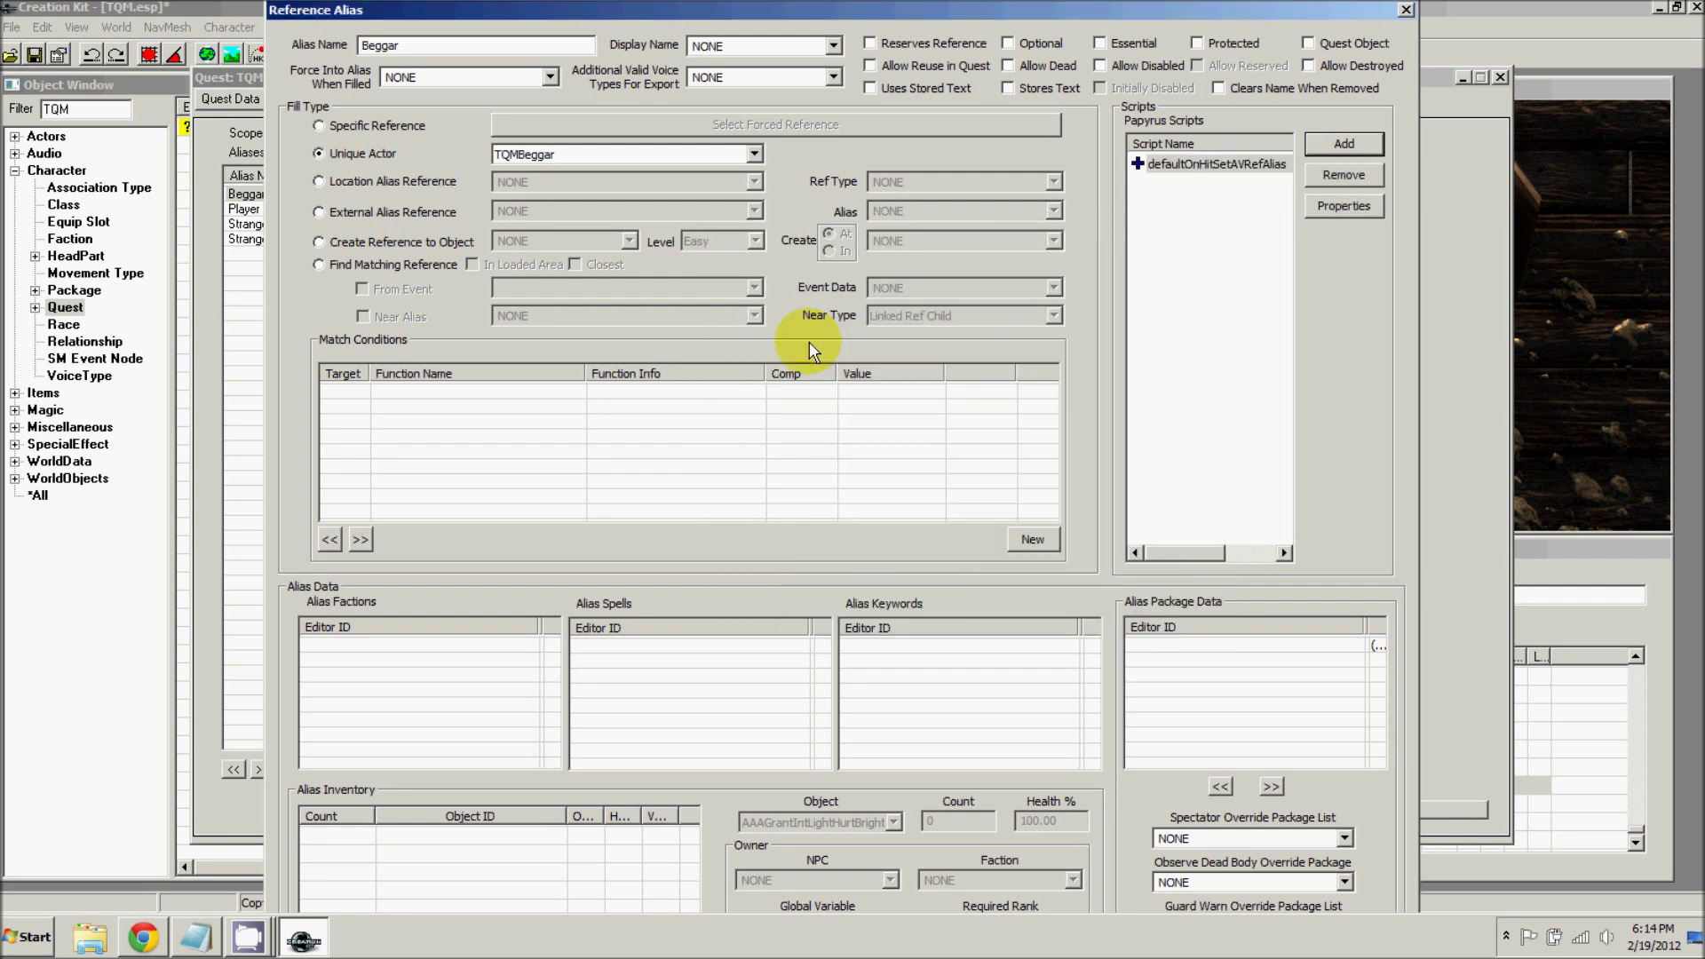
- Set the alias script's actorVariable property to health and its playerOnly property to true
{"action": "left_click", "coordinate": [1334, 206]}
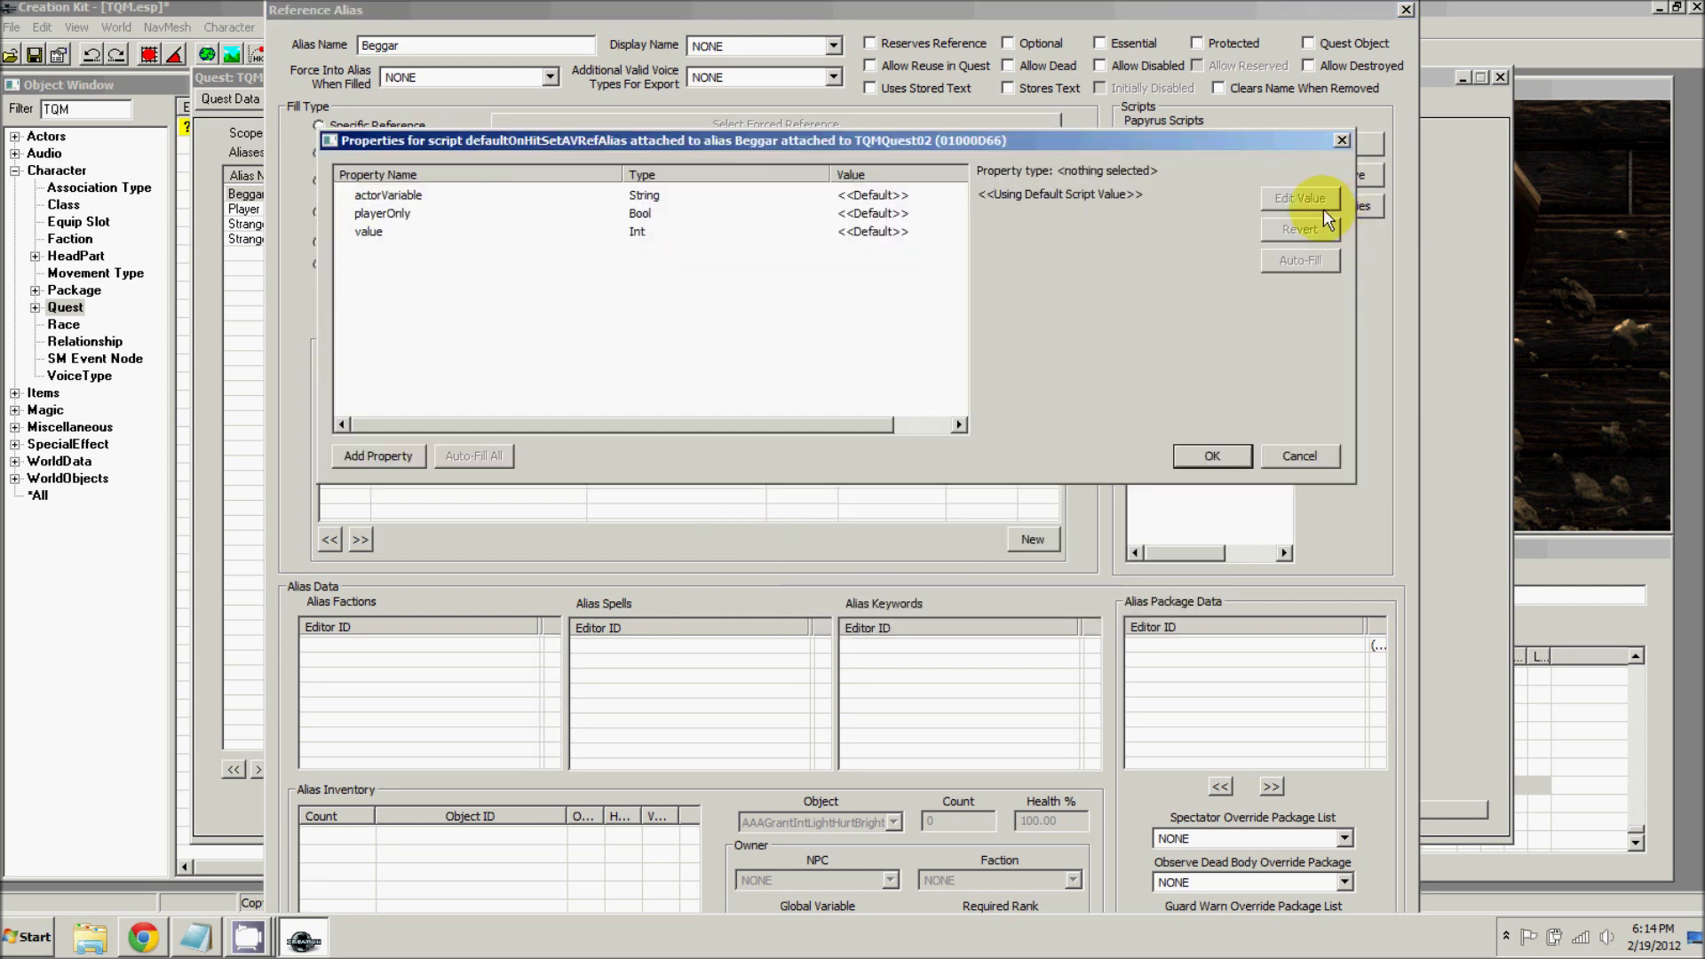
{"action": "left_click", "coordinate": [398, 196]}
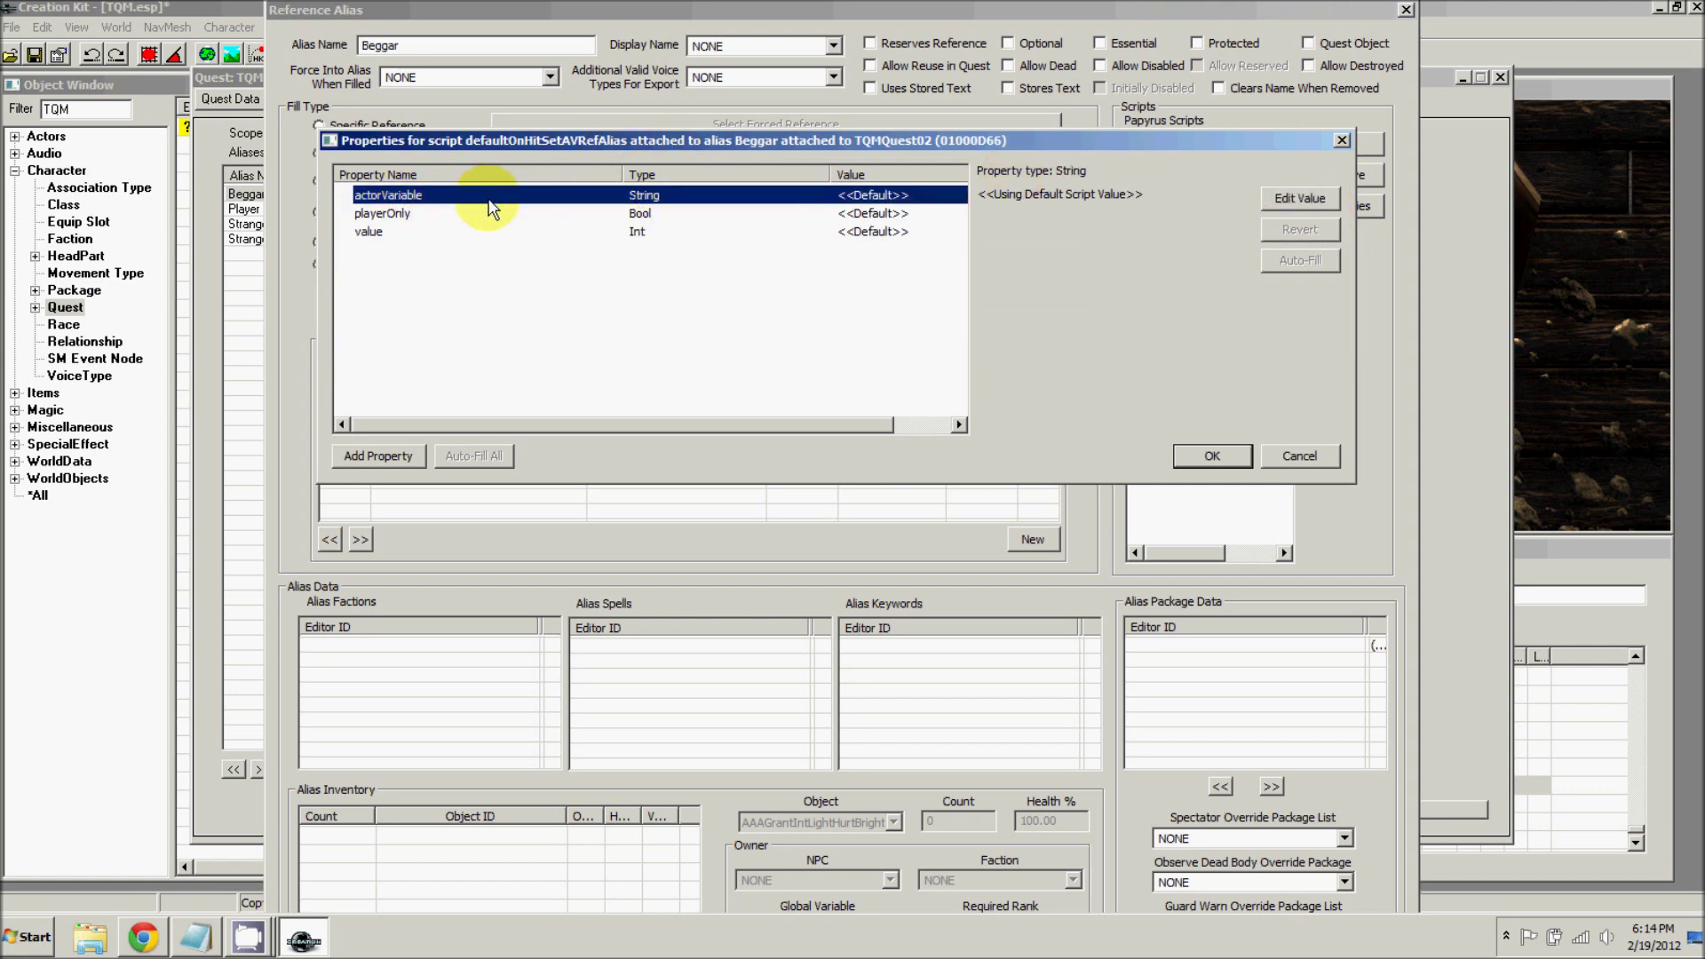
{"action": "left_click", "coordinate": [1305, 200]}
{"action": "left_click", "coordinate": [1153, 203]}
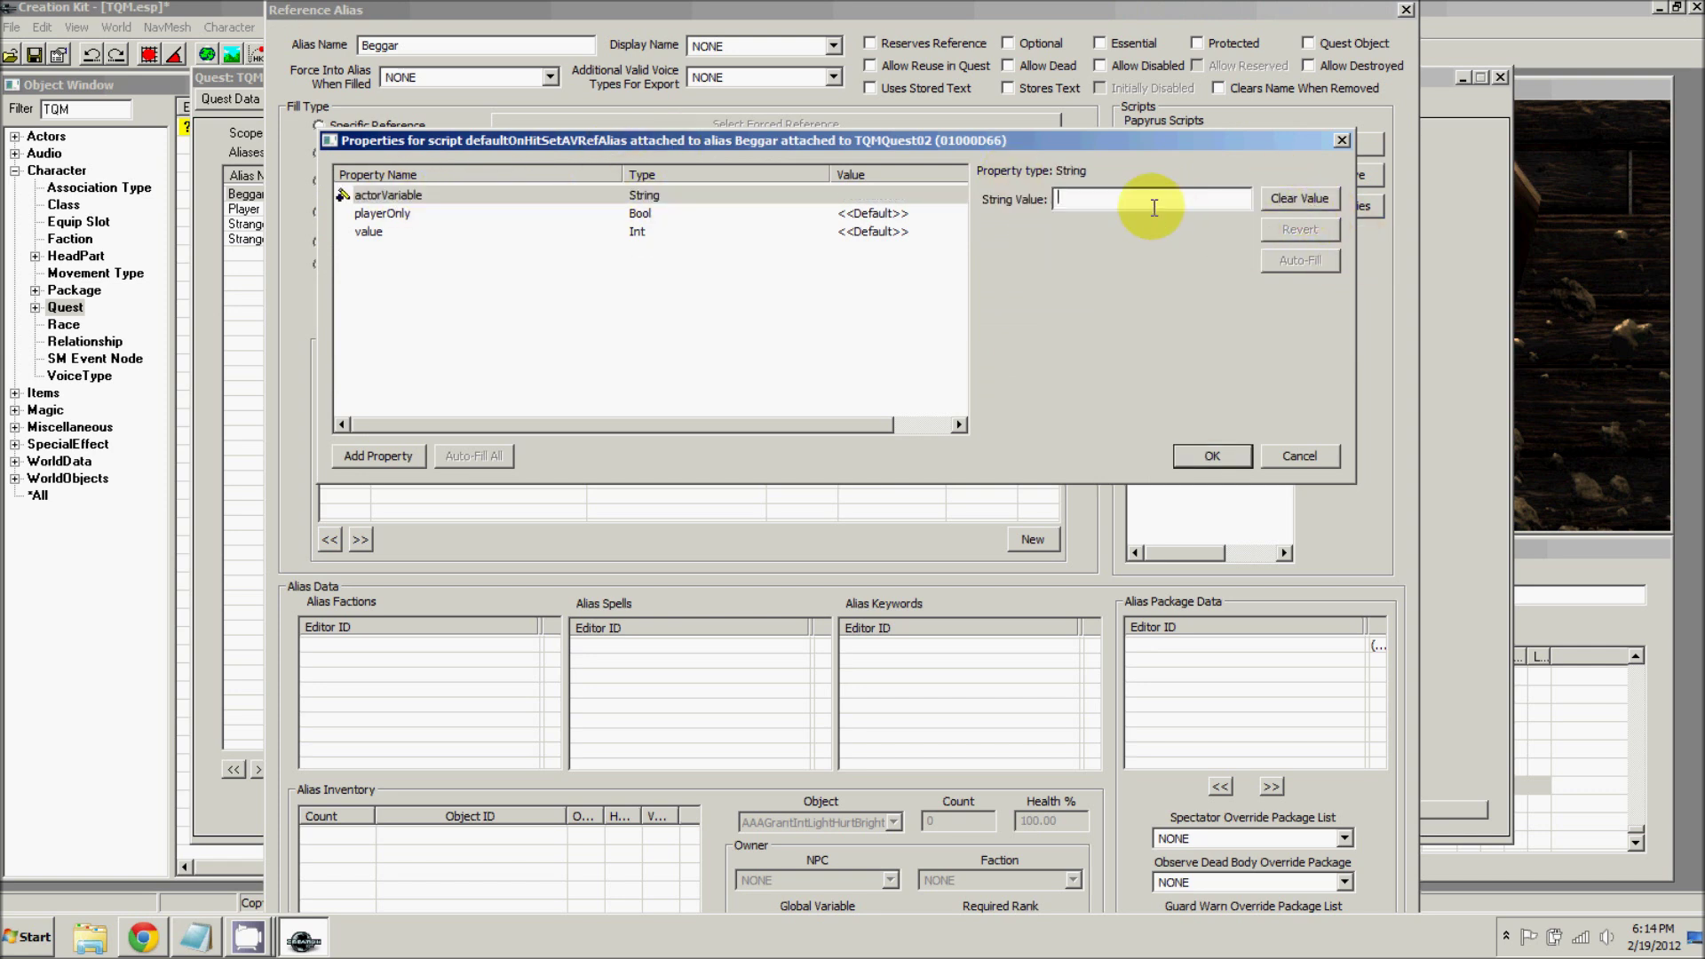
{"action": "type", "text": "health"}
{"action": "left_click", "coordinate": [449, 215]}
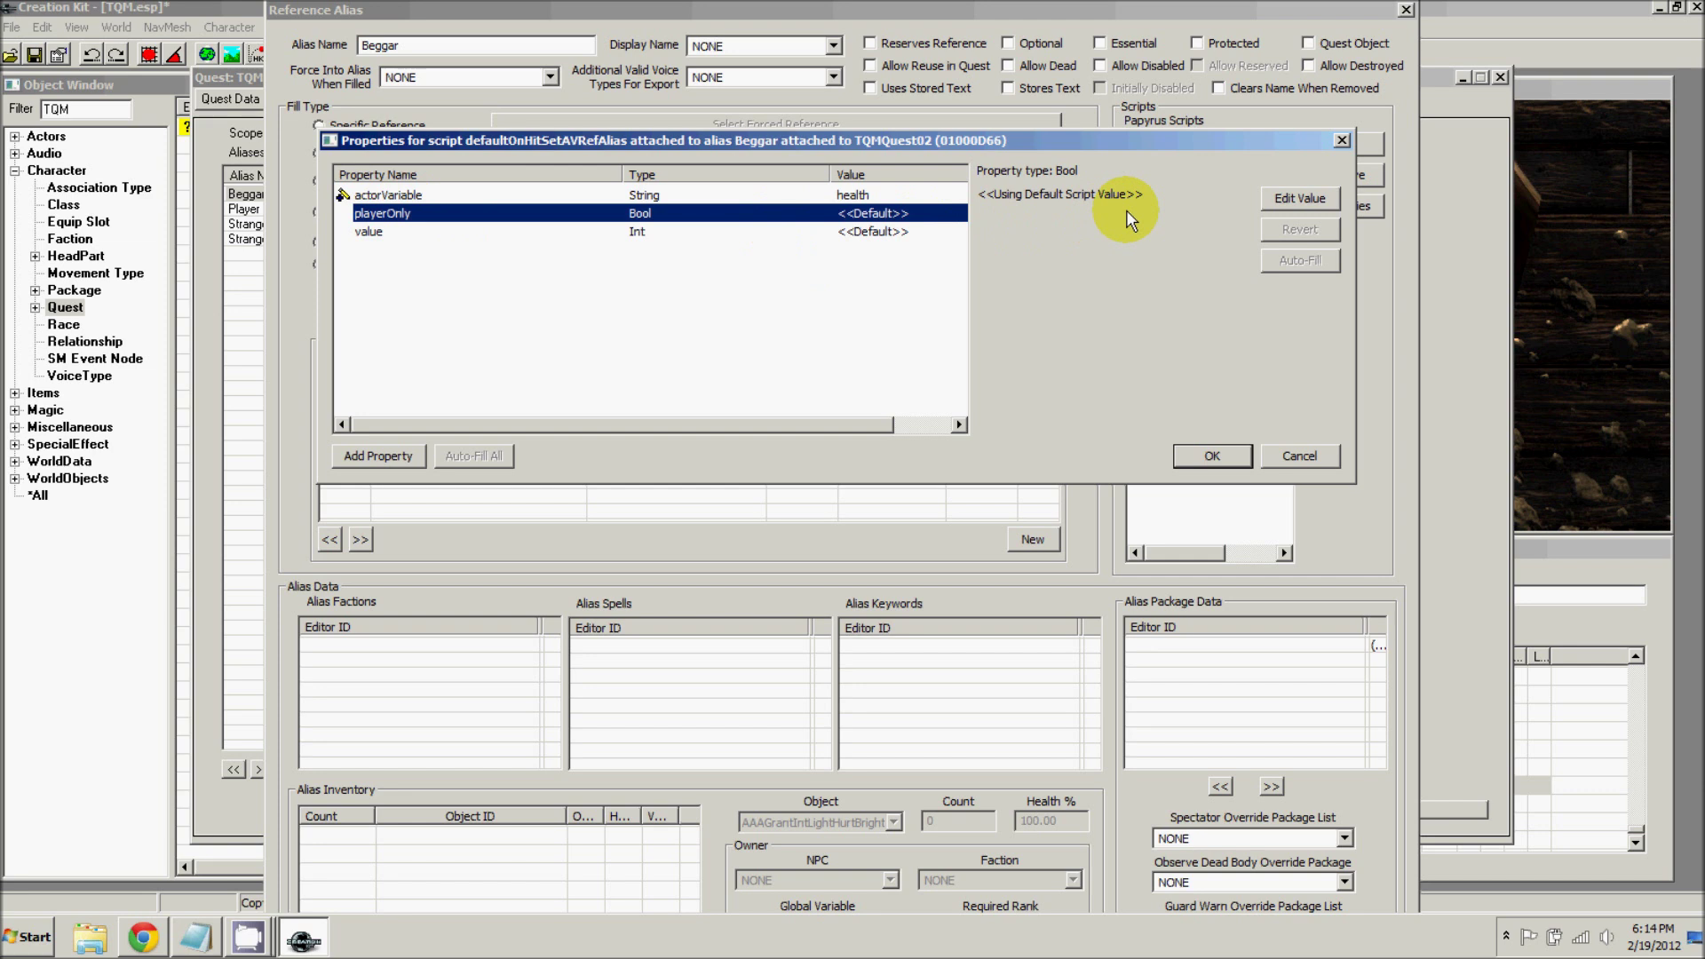
{"action": "left_click", "coordinate": [1297, 199]}
{"action": "left_click", "coordinate": [984, 197]}
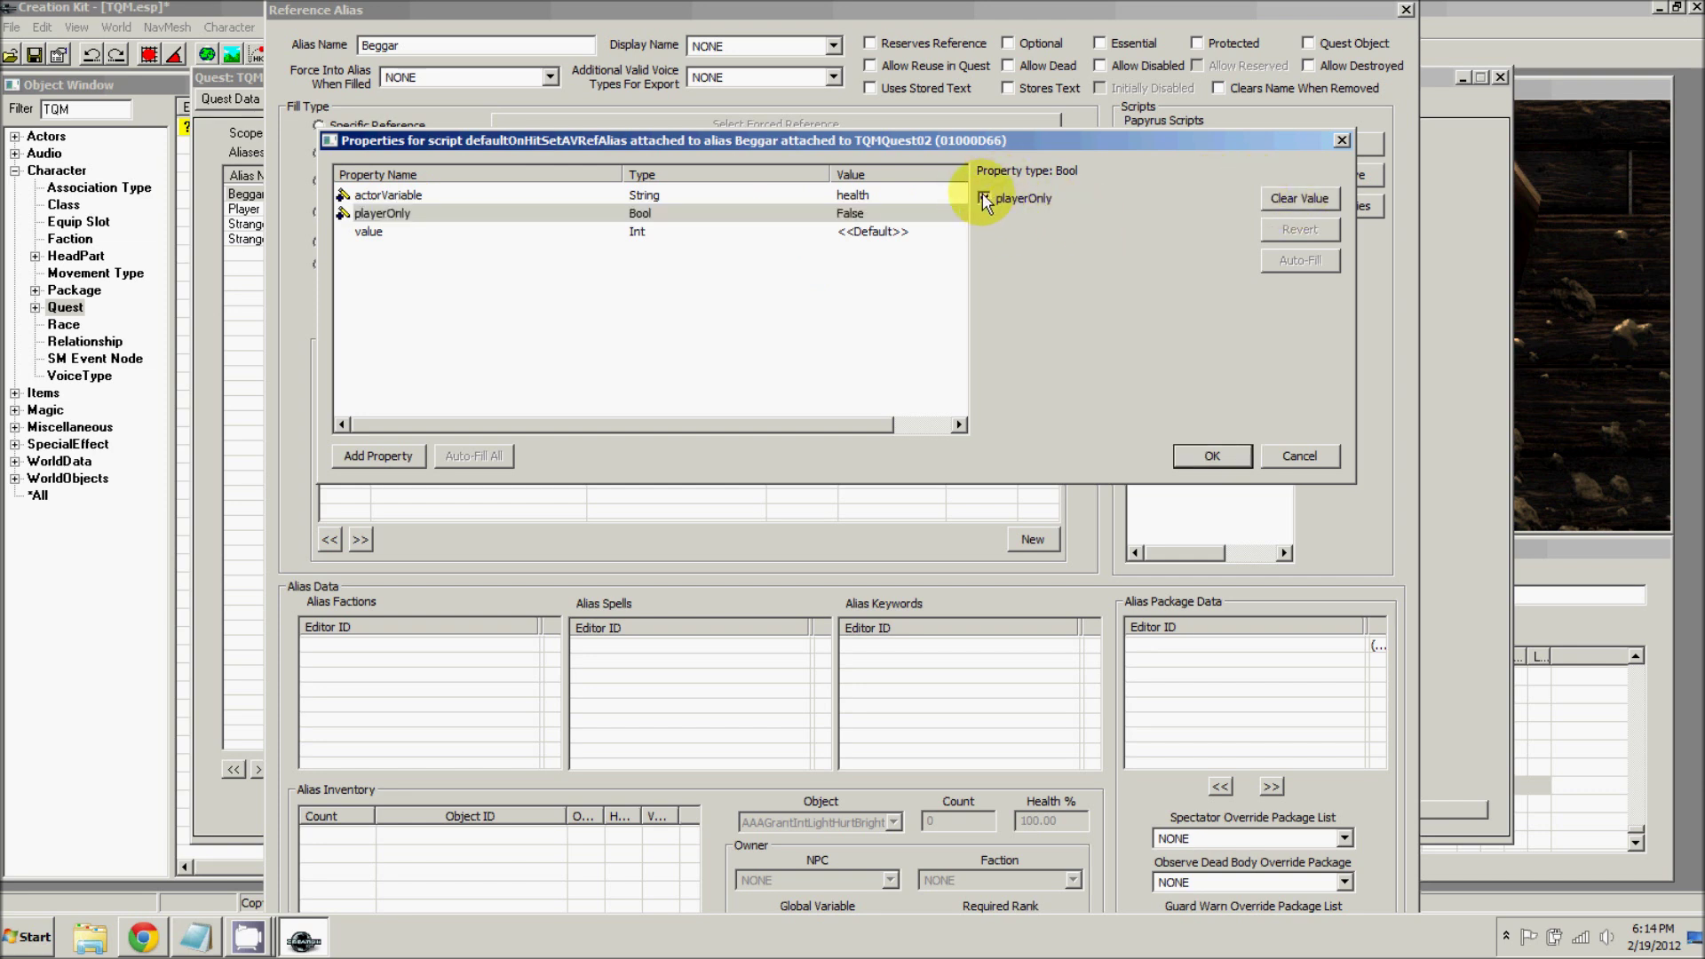
- Give the alias script's value property an explicit integer of 0 and accept the script properties
{"action": "left_click", "coordinate": [859, 235]}
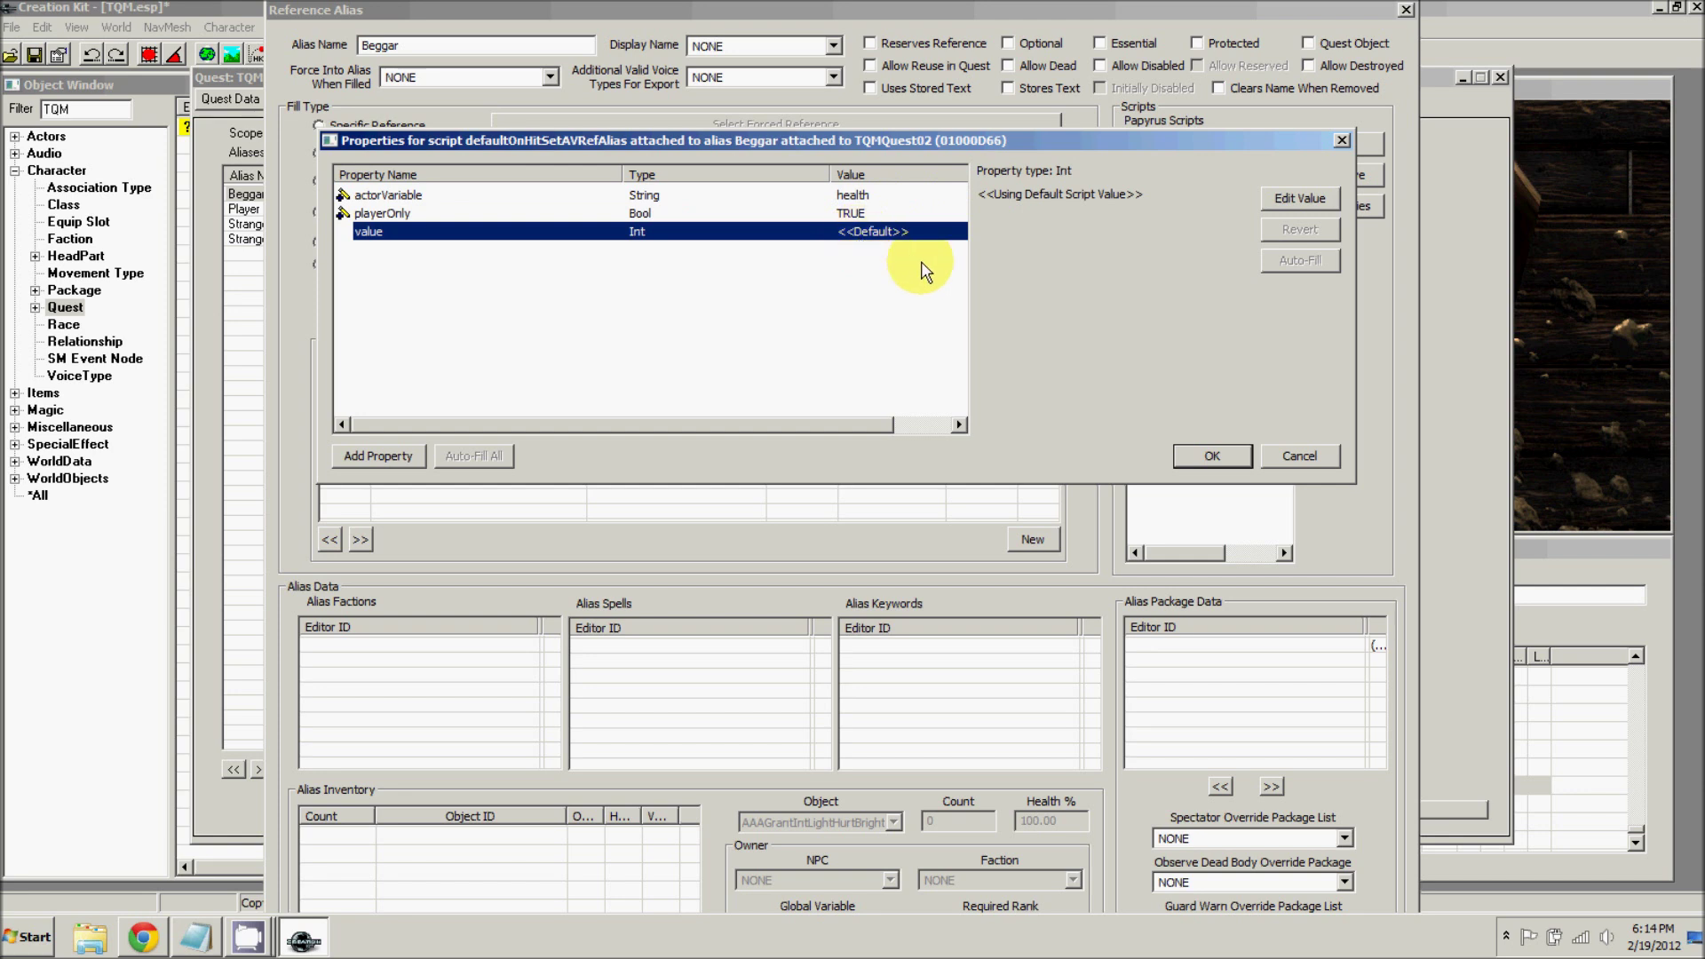
{"action": "left_click", "coordinate": [858, 219]}
{"action": "left_click", "coordinate": [848, 235]}
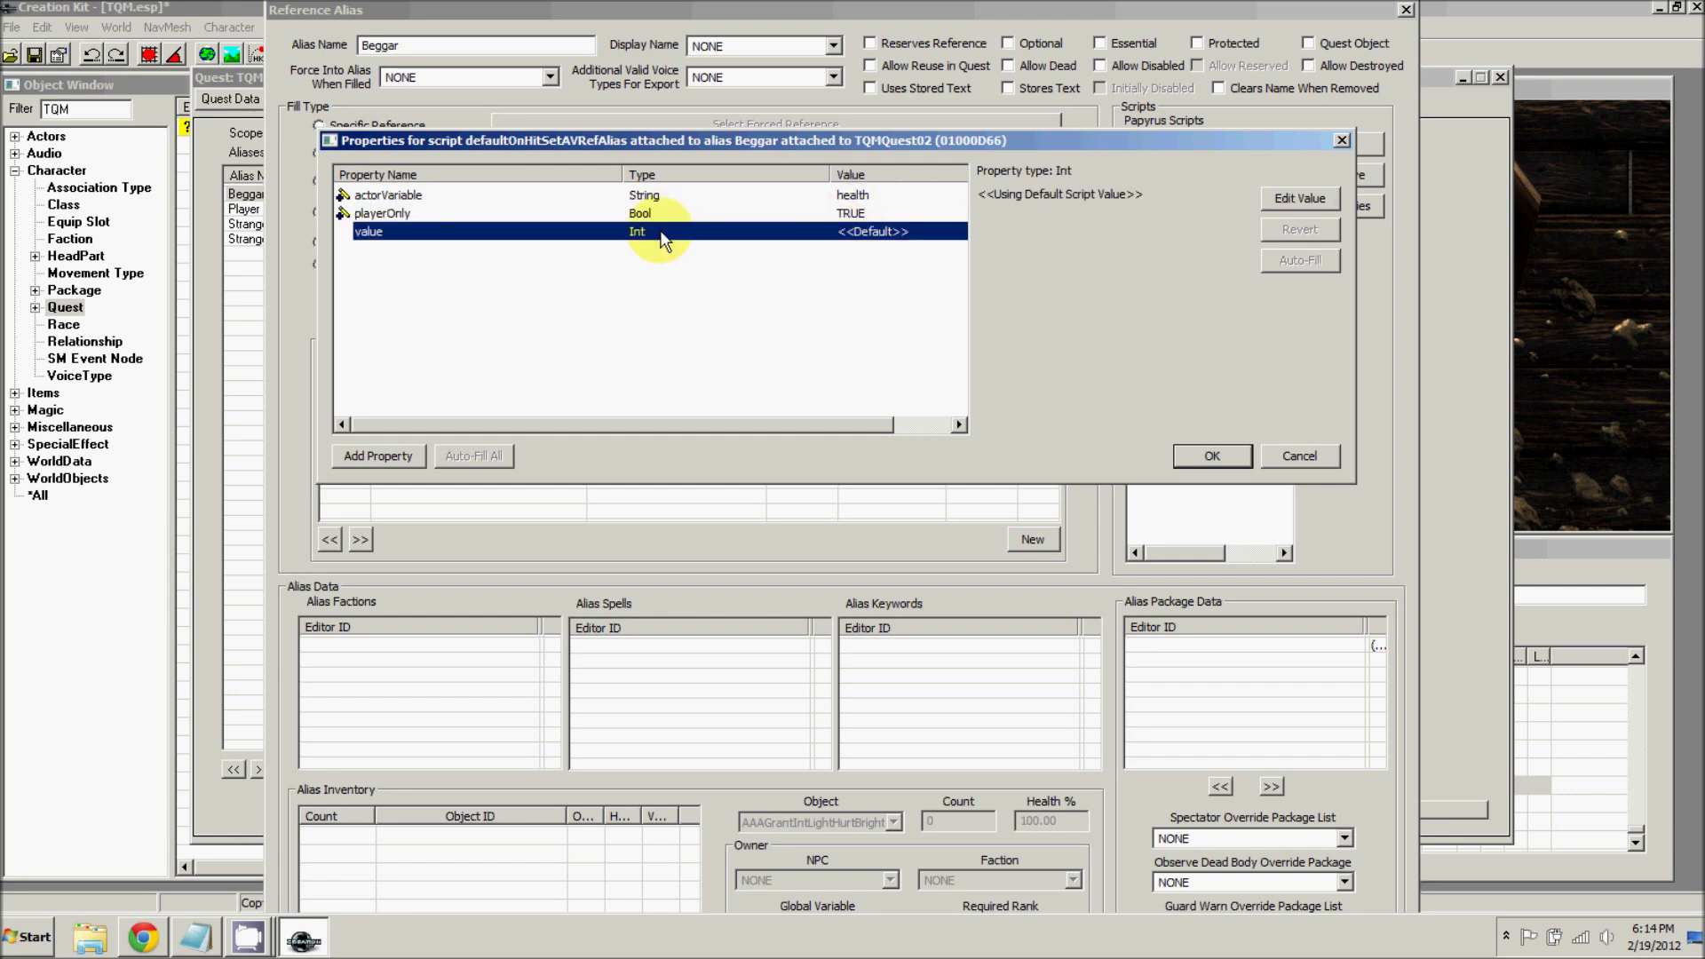
{"action": "left_click", "coordinate": [1287, 199]}
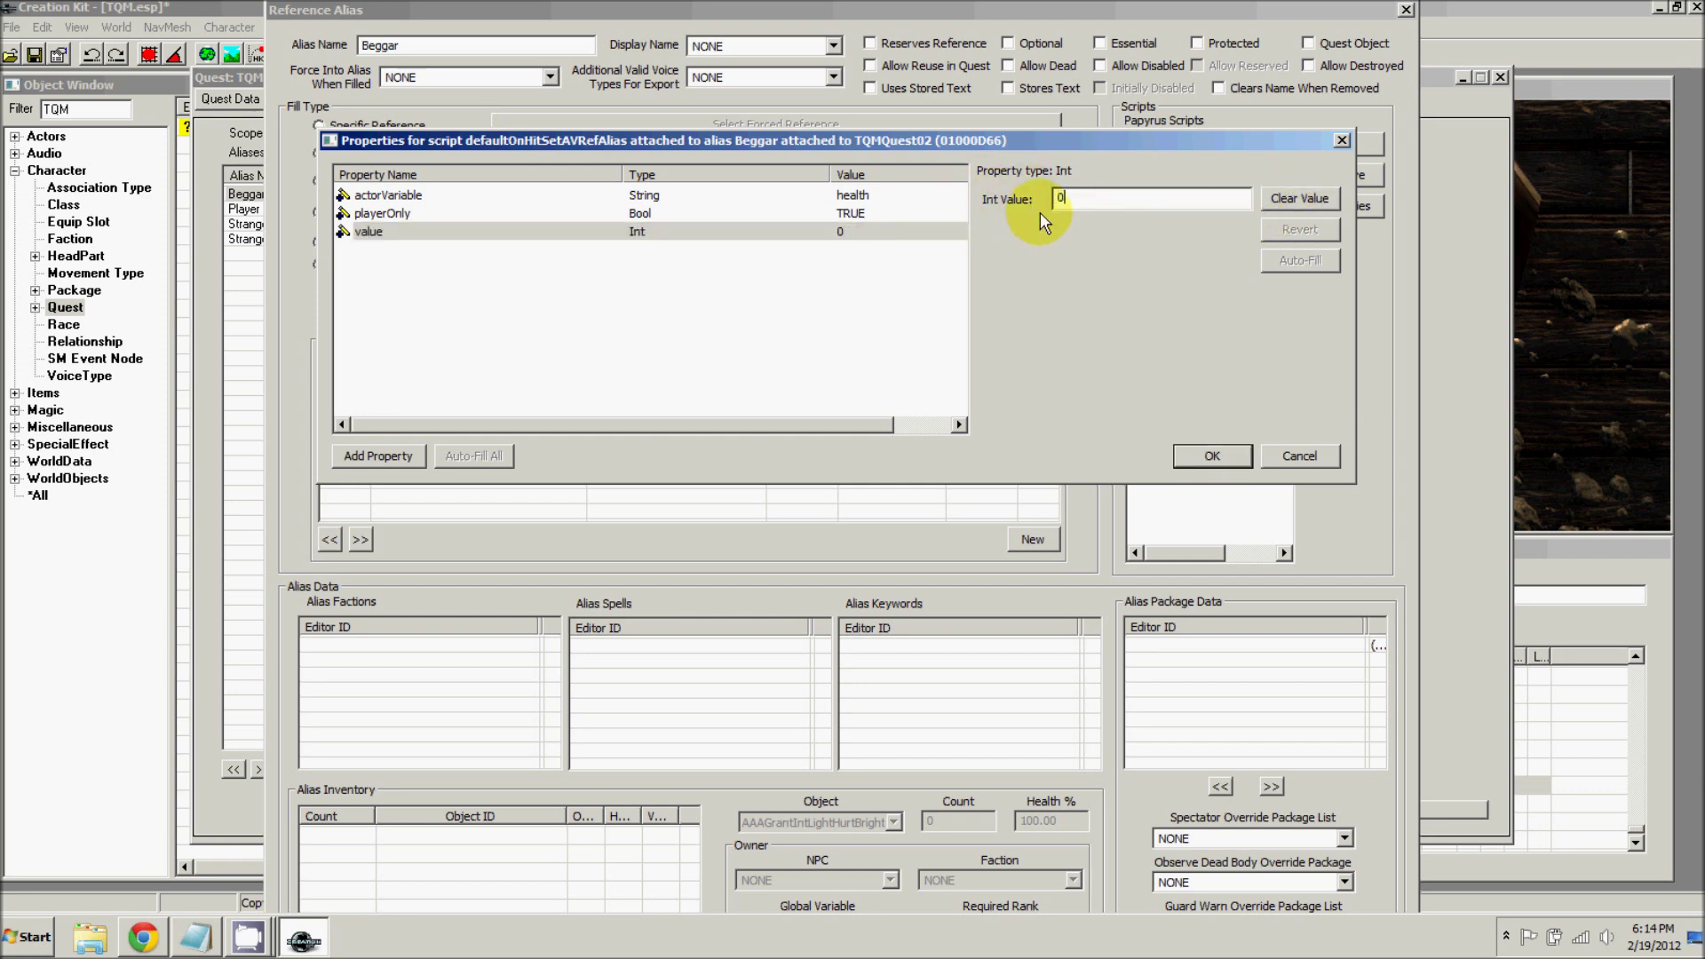
{"action": "left_click", "coordinate": [1209, 456]}
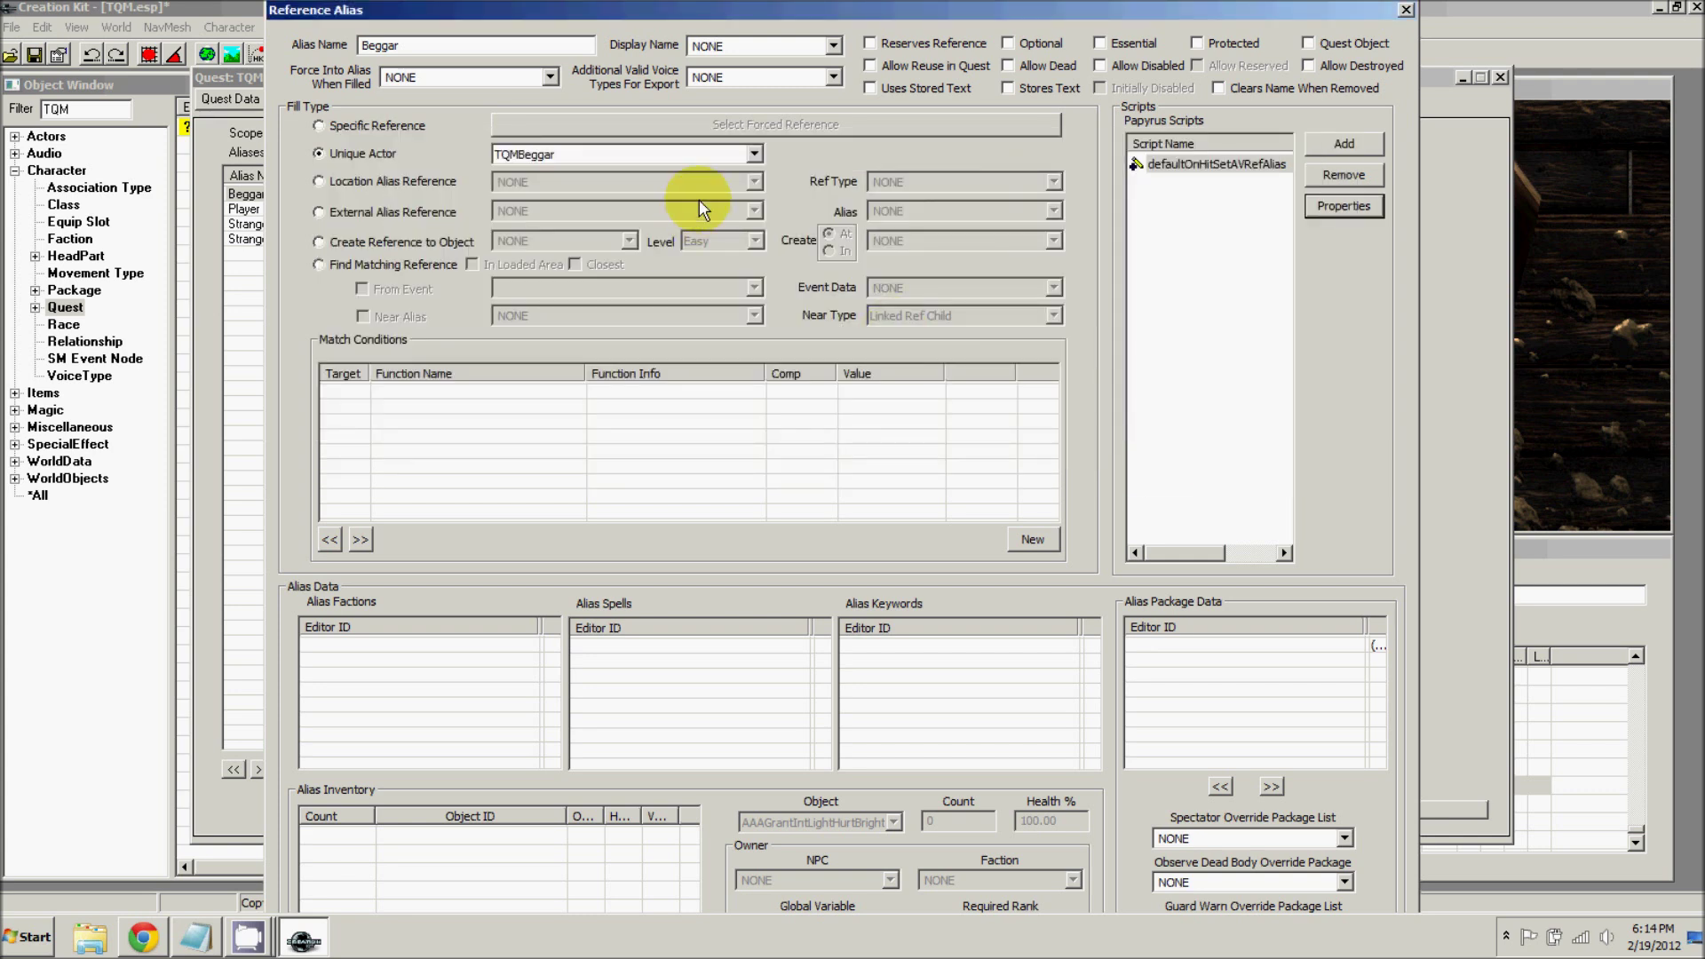
- Accept the Beggar alias settings and close the TQMQuest02 quest with its changes kept
{"action": "left_click", "coordinate": [438, 48]}
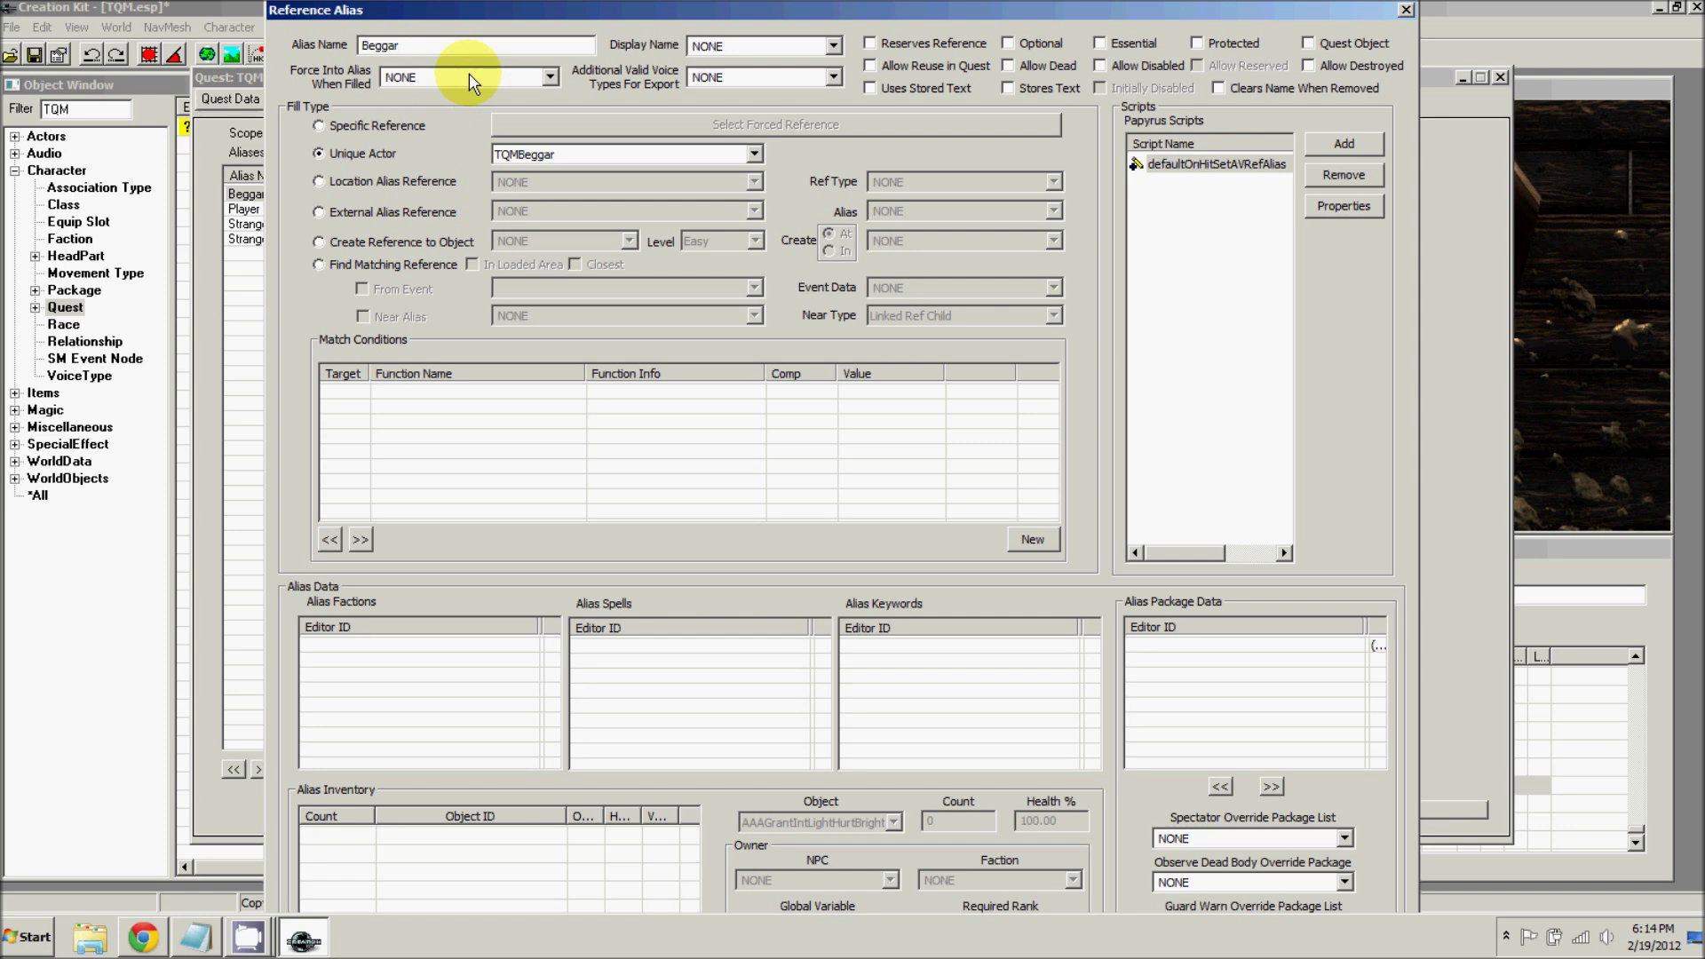
{"action": "key", "text": "Return"}
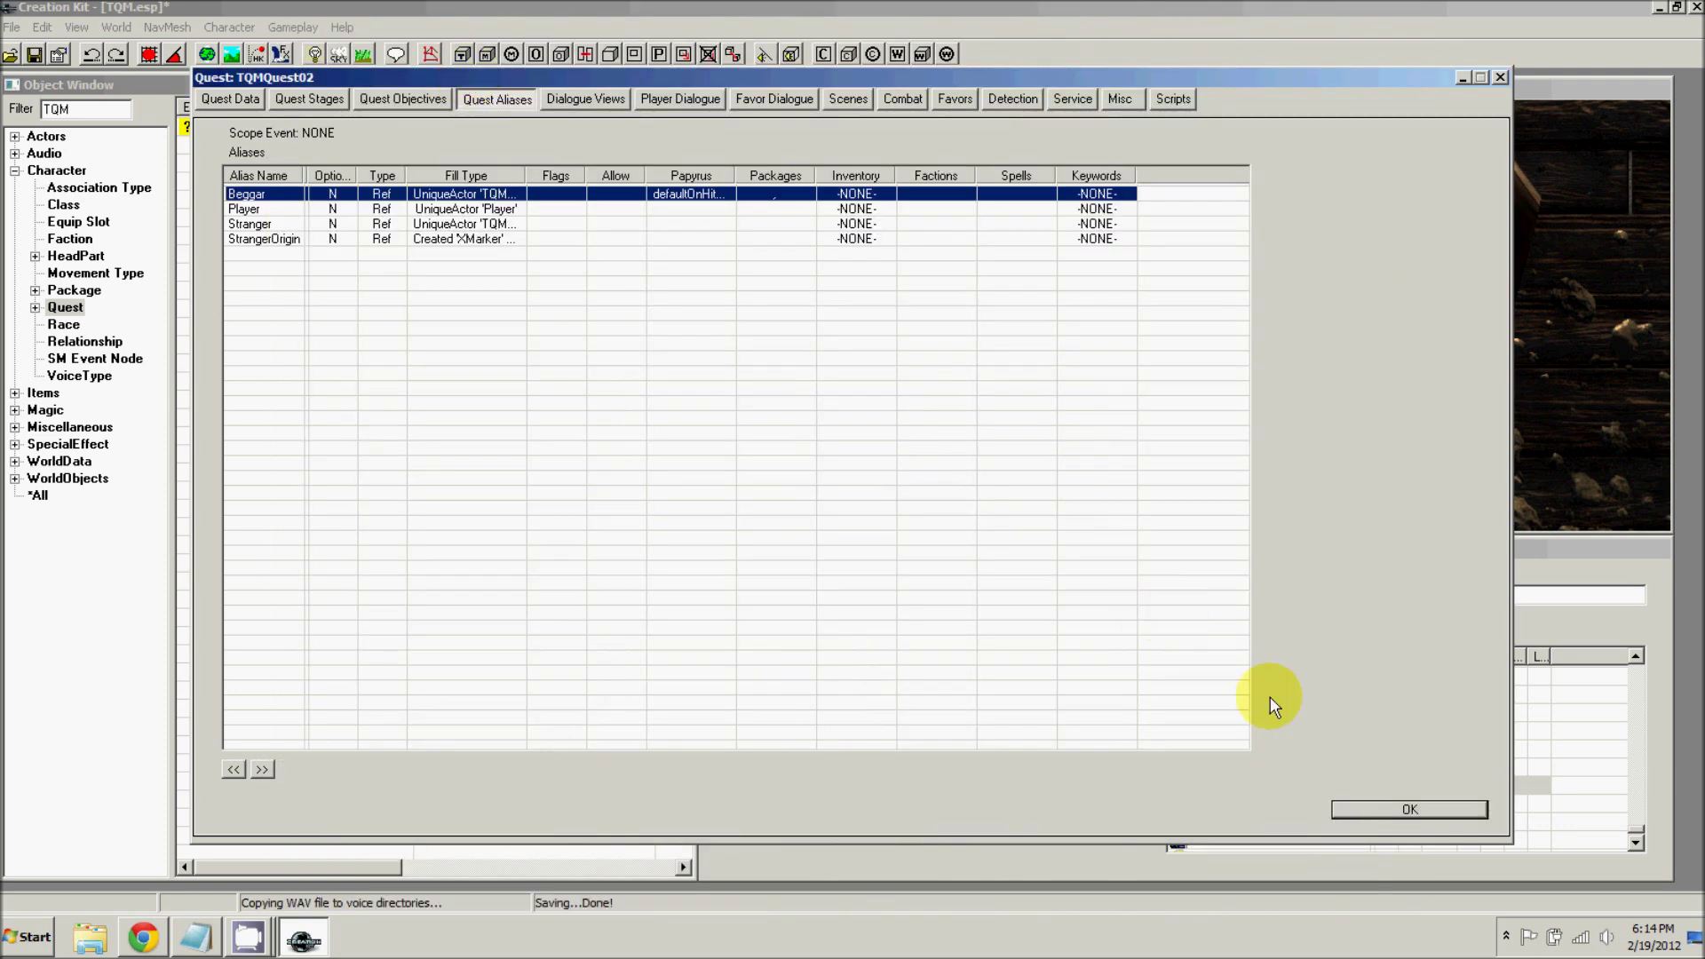
{"action": "left_click", "coordinate": [1384, 807]}
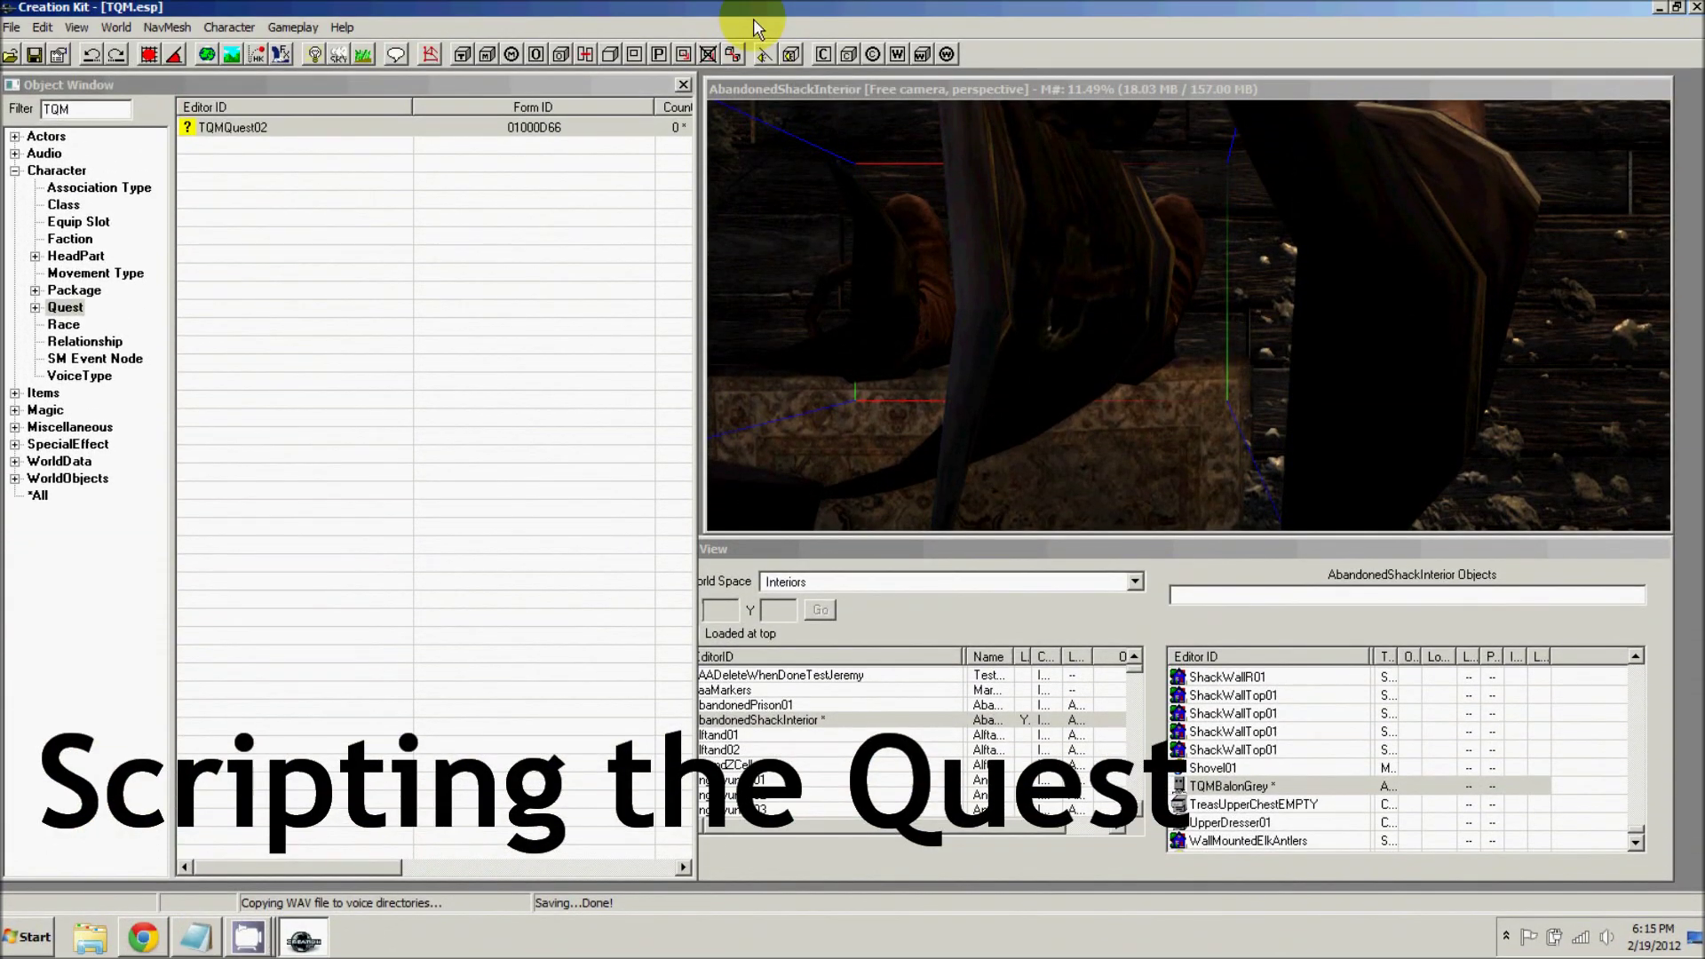
- Reopen TQMQuest02 and add a new quest script named TQMQuest02Script that extends Quest
{"action": "double_click", "coordinate": [248, 130]}
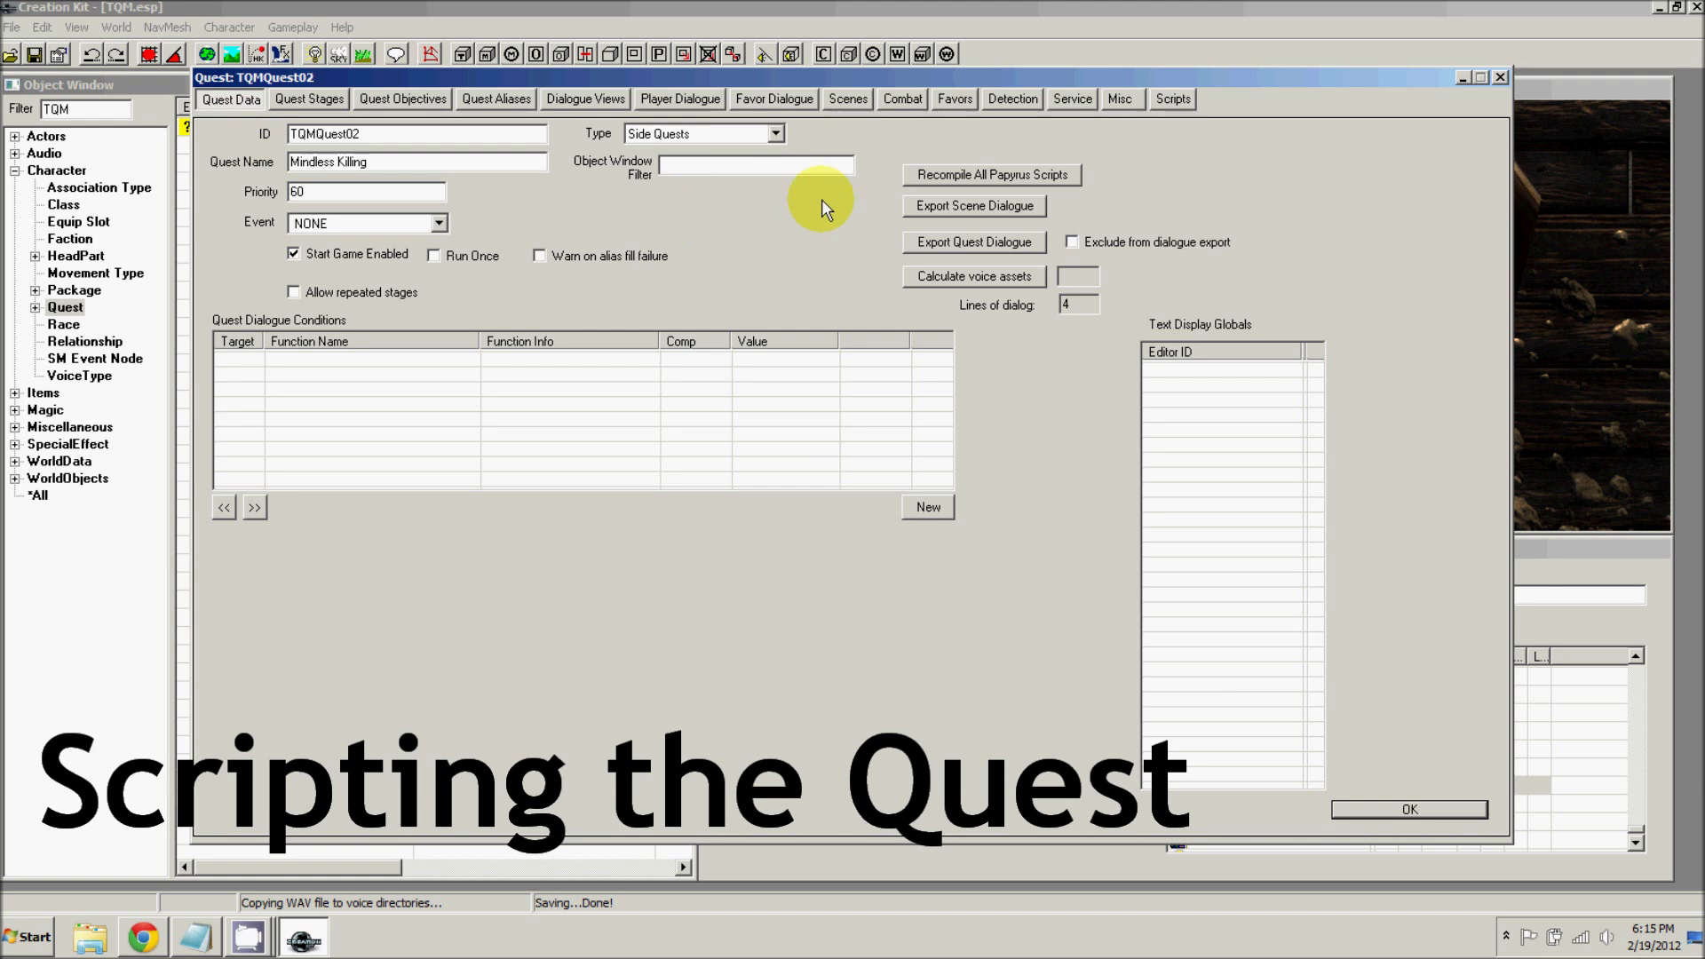
{"action": "left_click", "coordinate": [1172, 98]}
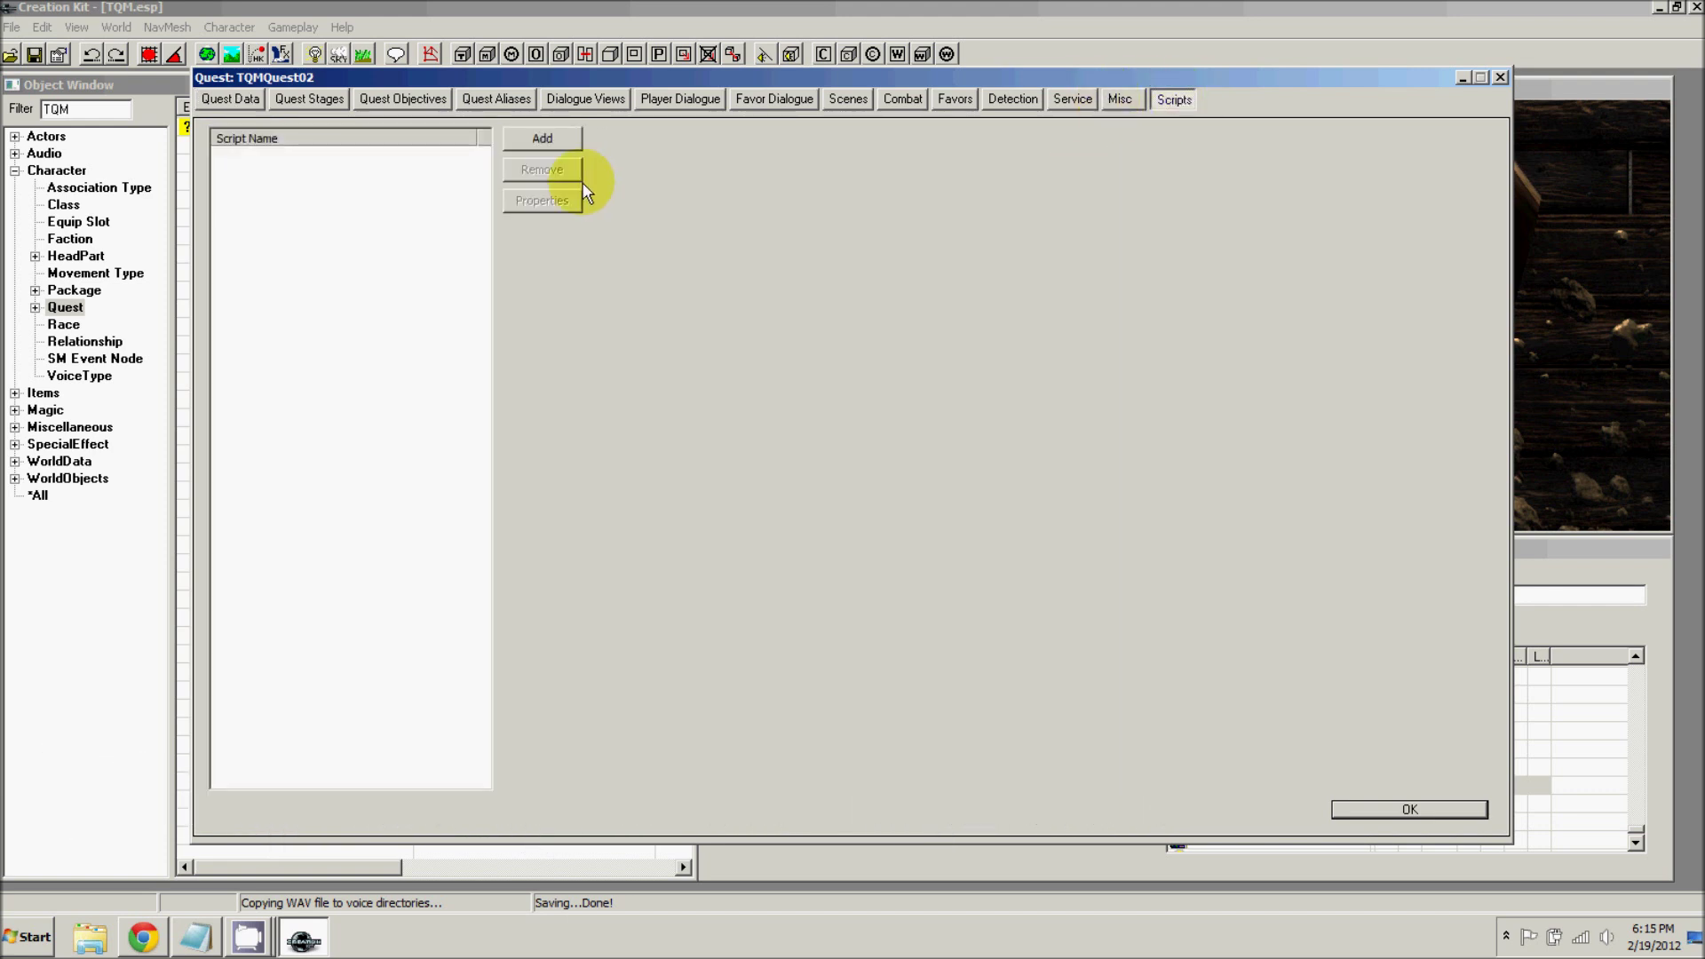
{"action": "left_click", "coordinate": [539, 140]}
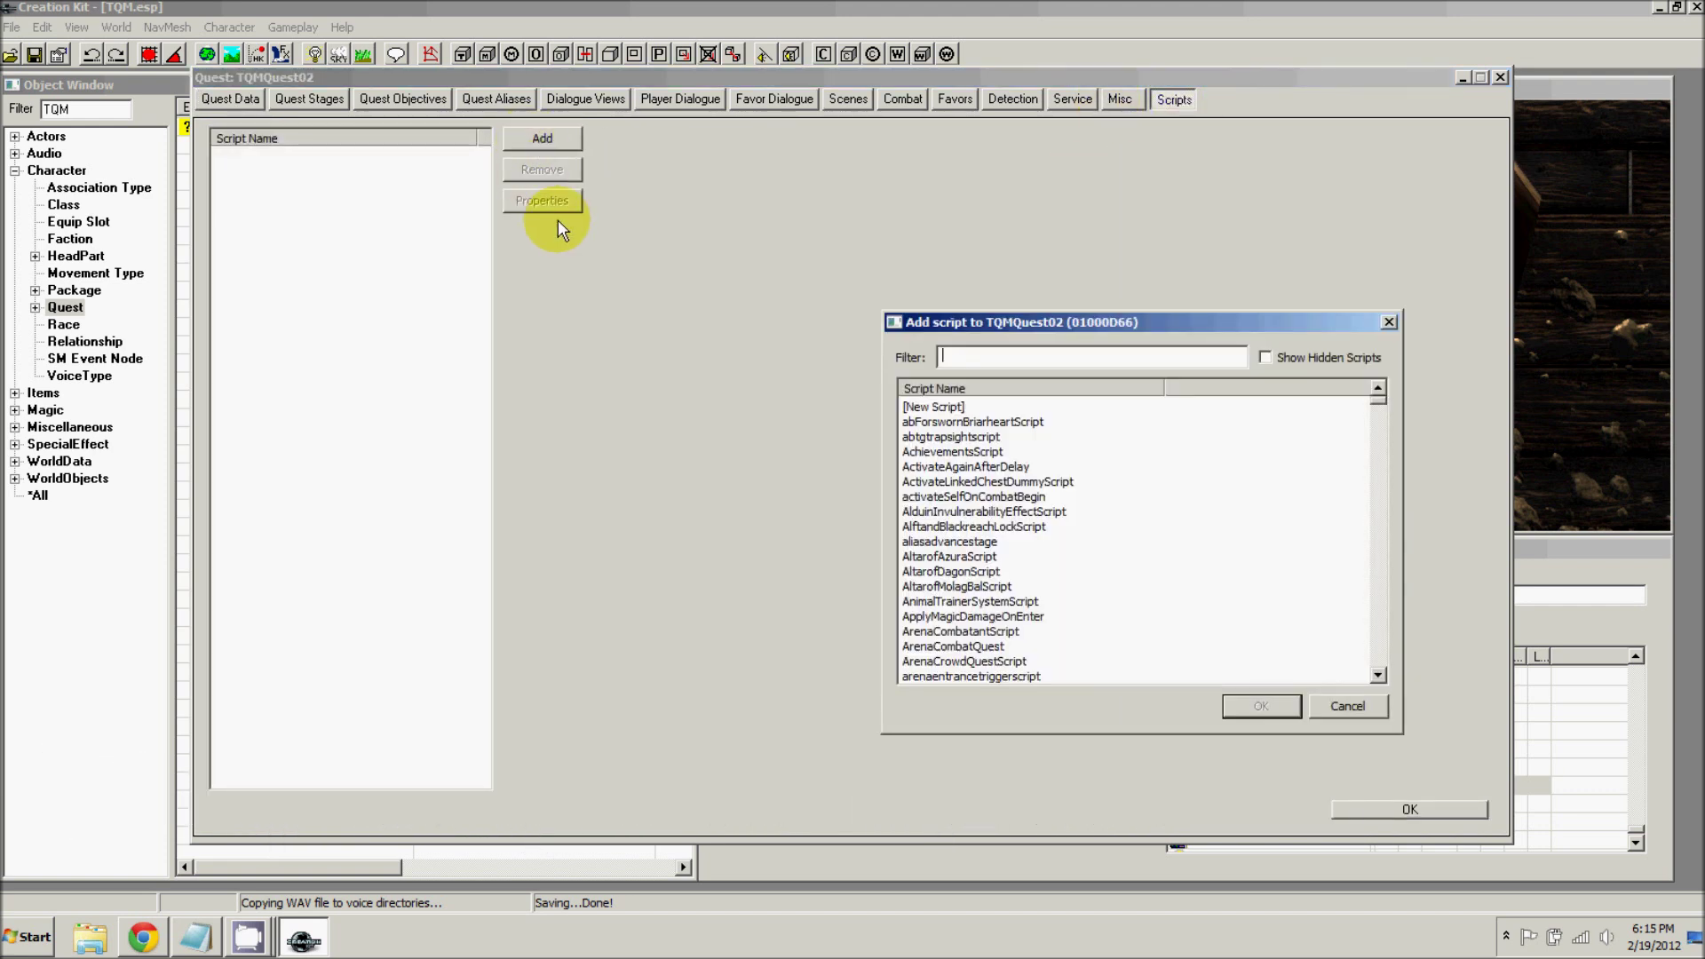
{"action": "double_click", "coordinate": [937, 408]}
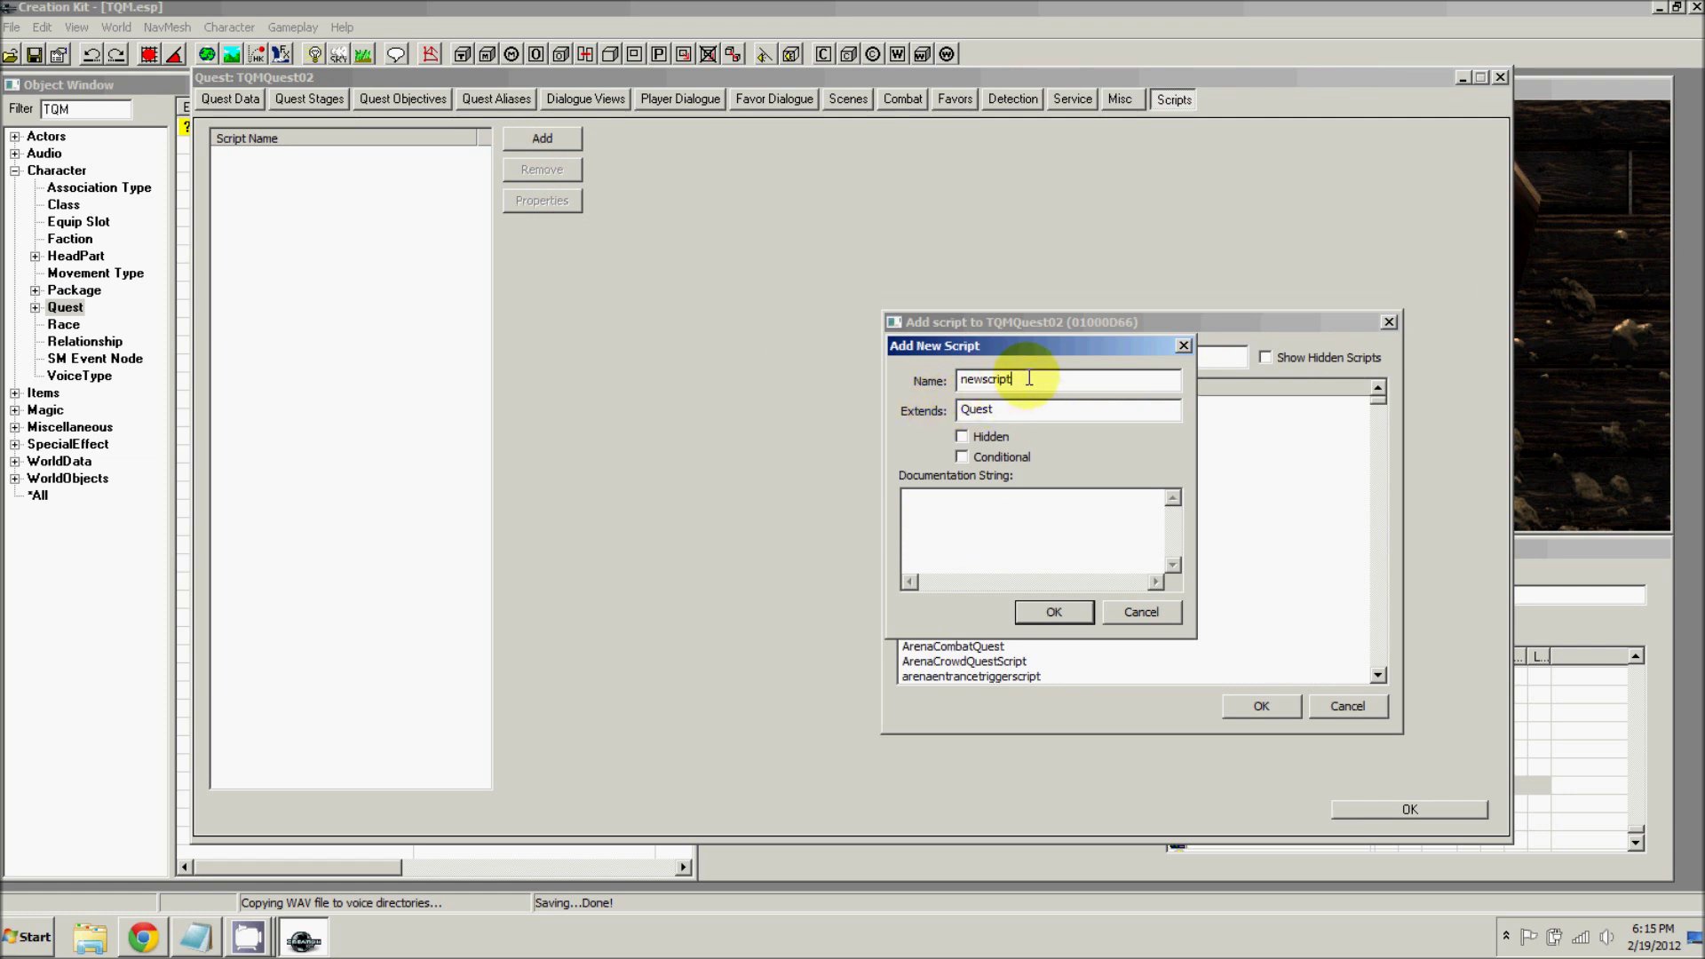
{"action": "type", "text": "TQMQ"}
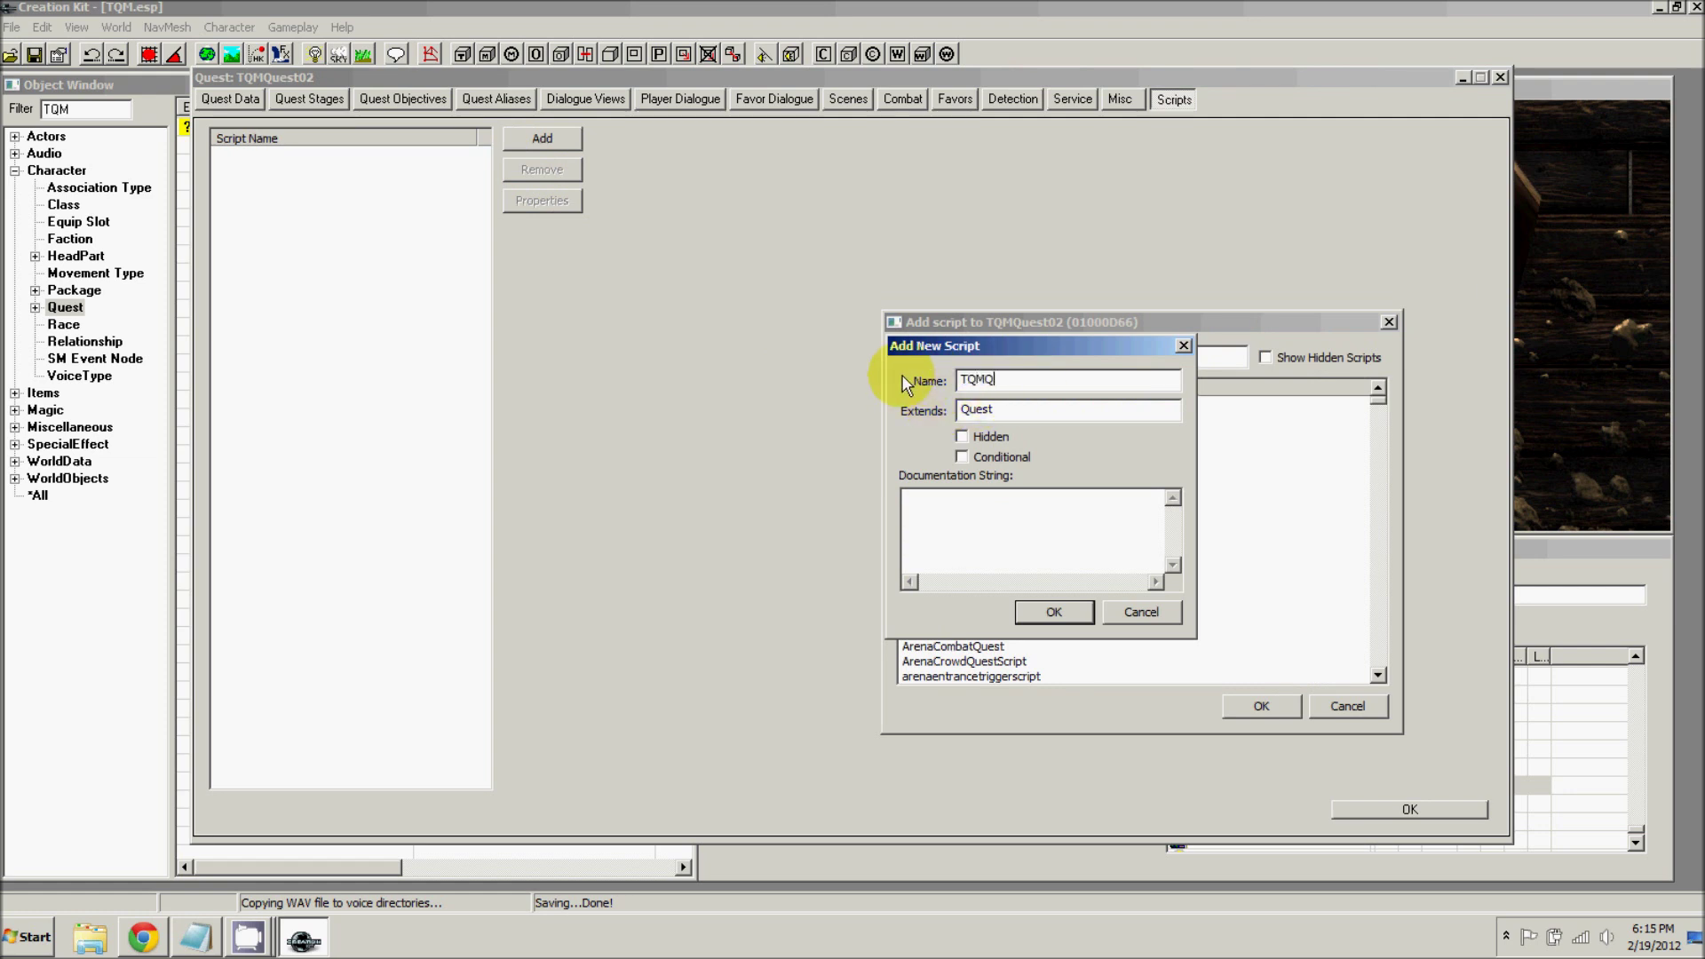
{"action": "type", "text": "uest02Script"}
{"action": "left_click", "coordinate": [1055, 611]}
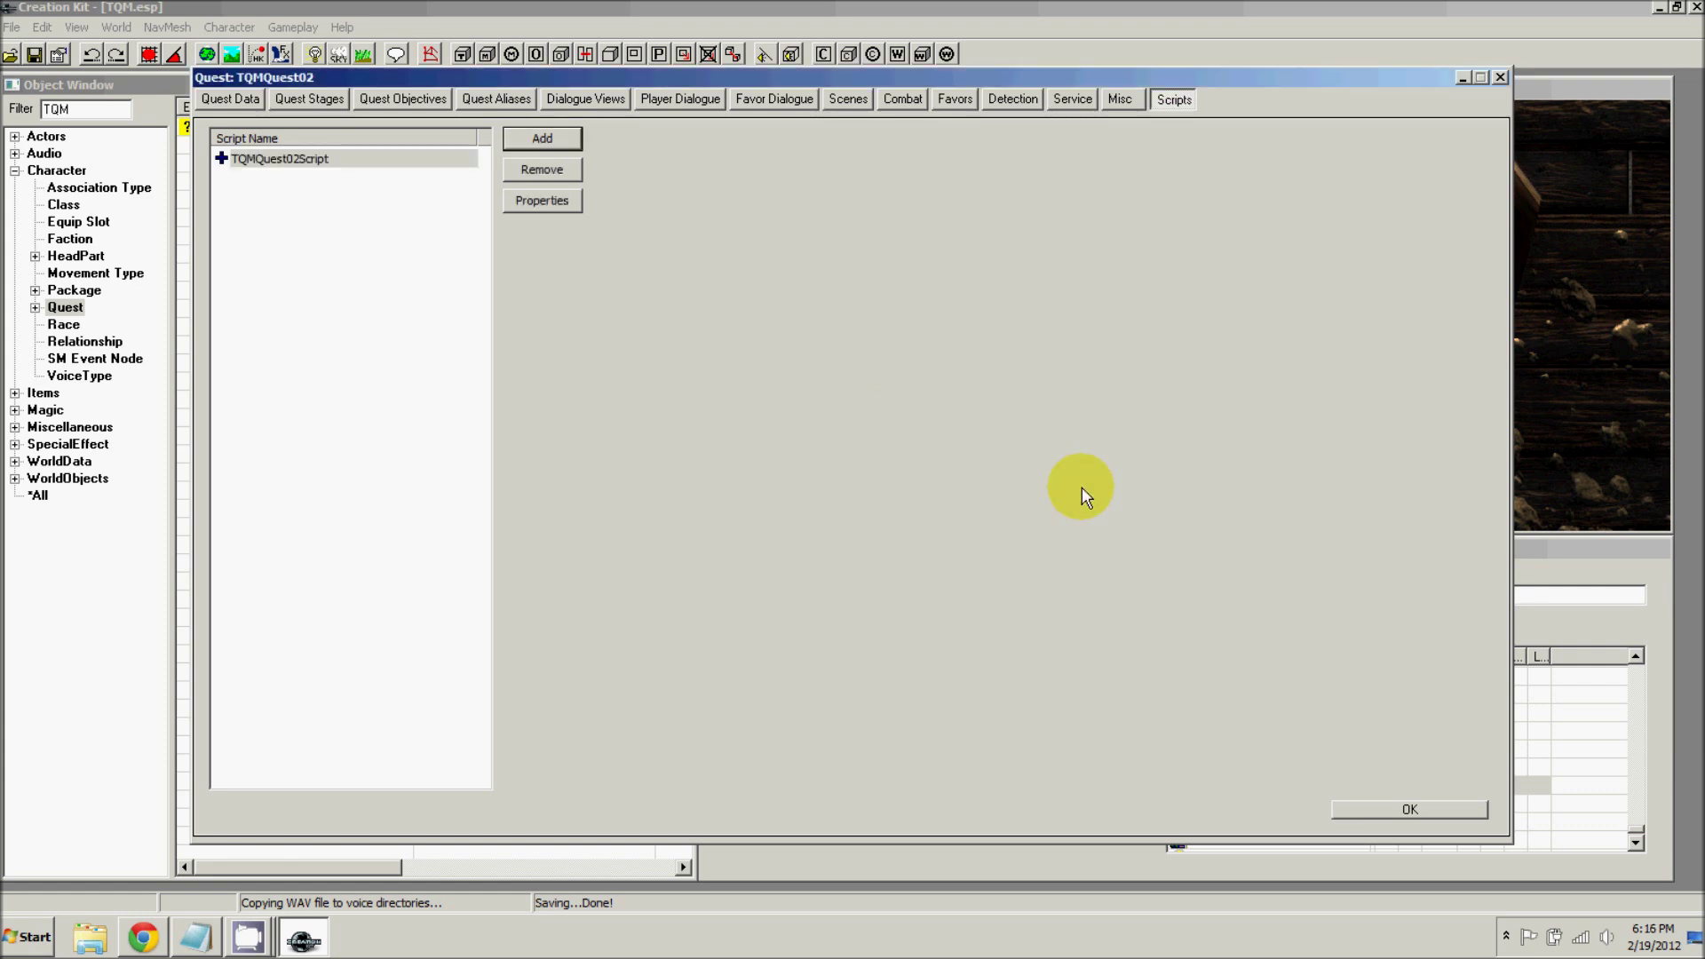
- Add an ImageSpaceModifier property named MindControlISM to TQMQuest02Script and select it in the script's properties
{"action": "left_click", "coordinate": [285, 161]}
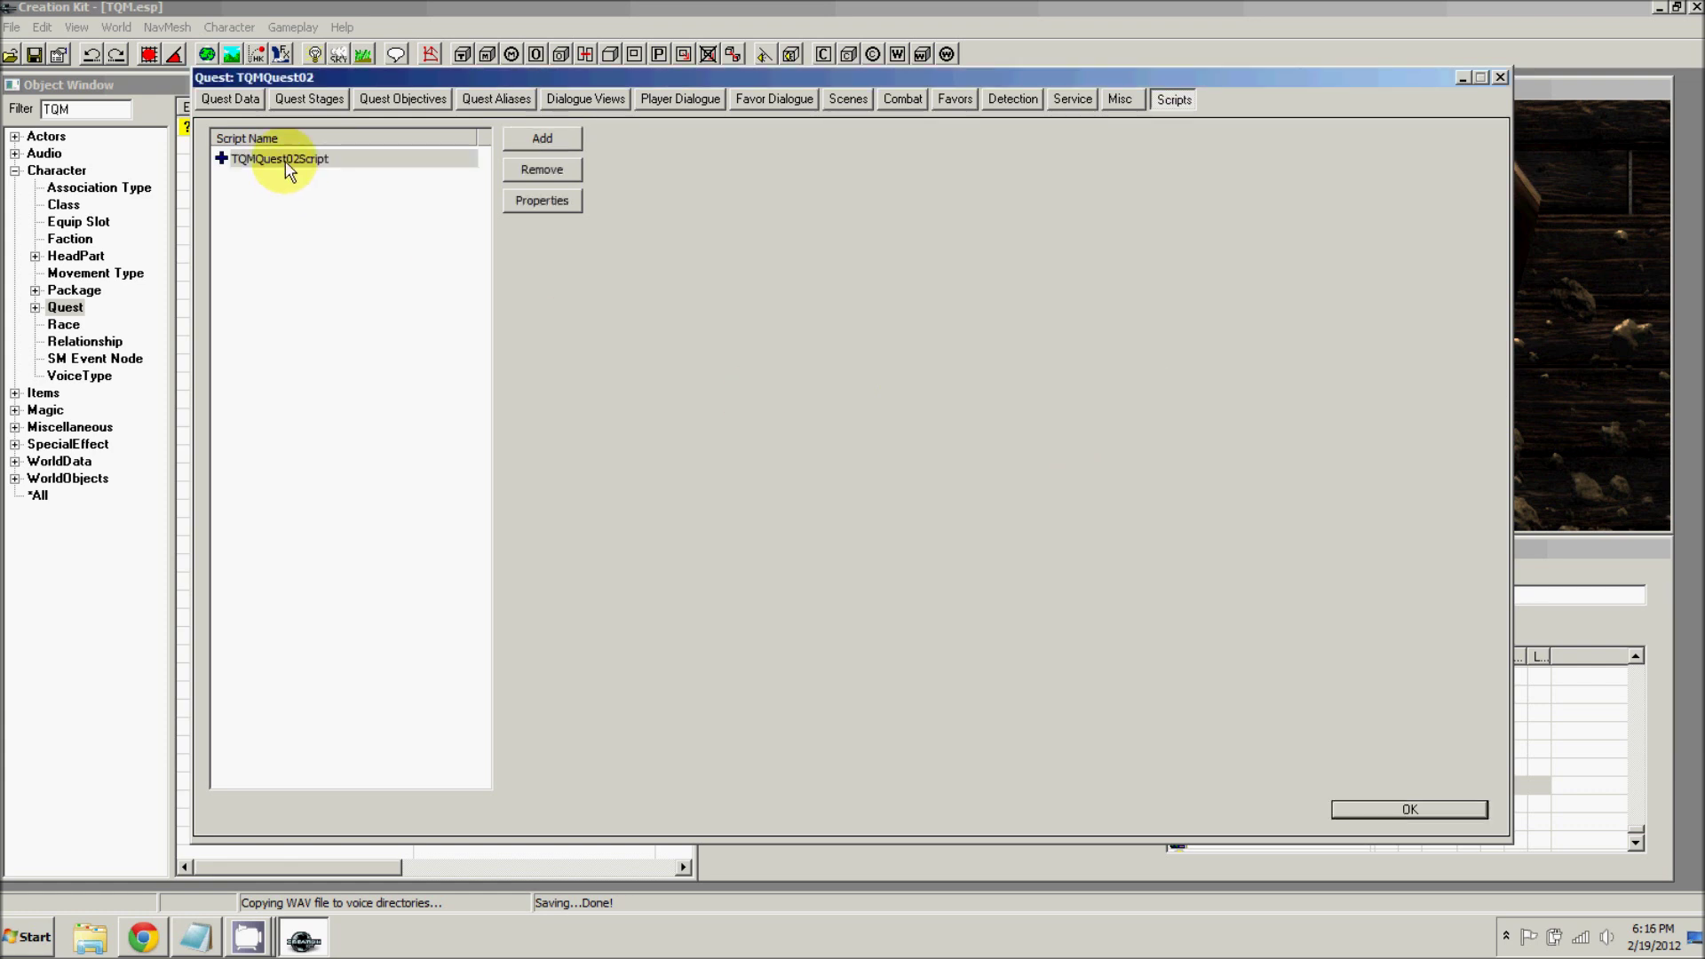
{"action": "left_click", "coordinate": [538, 202]}
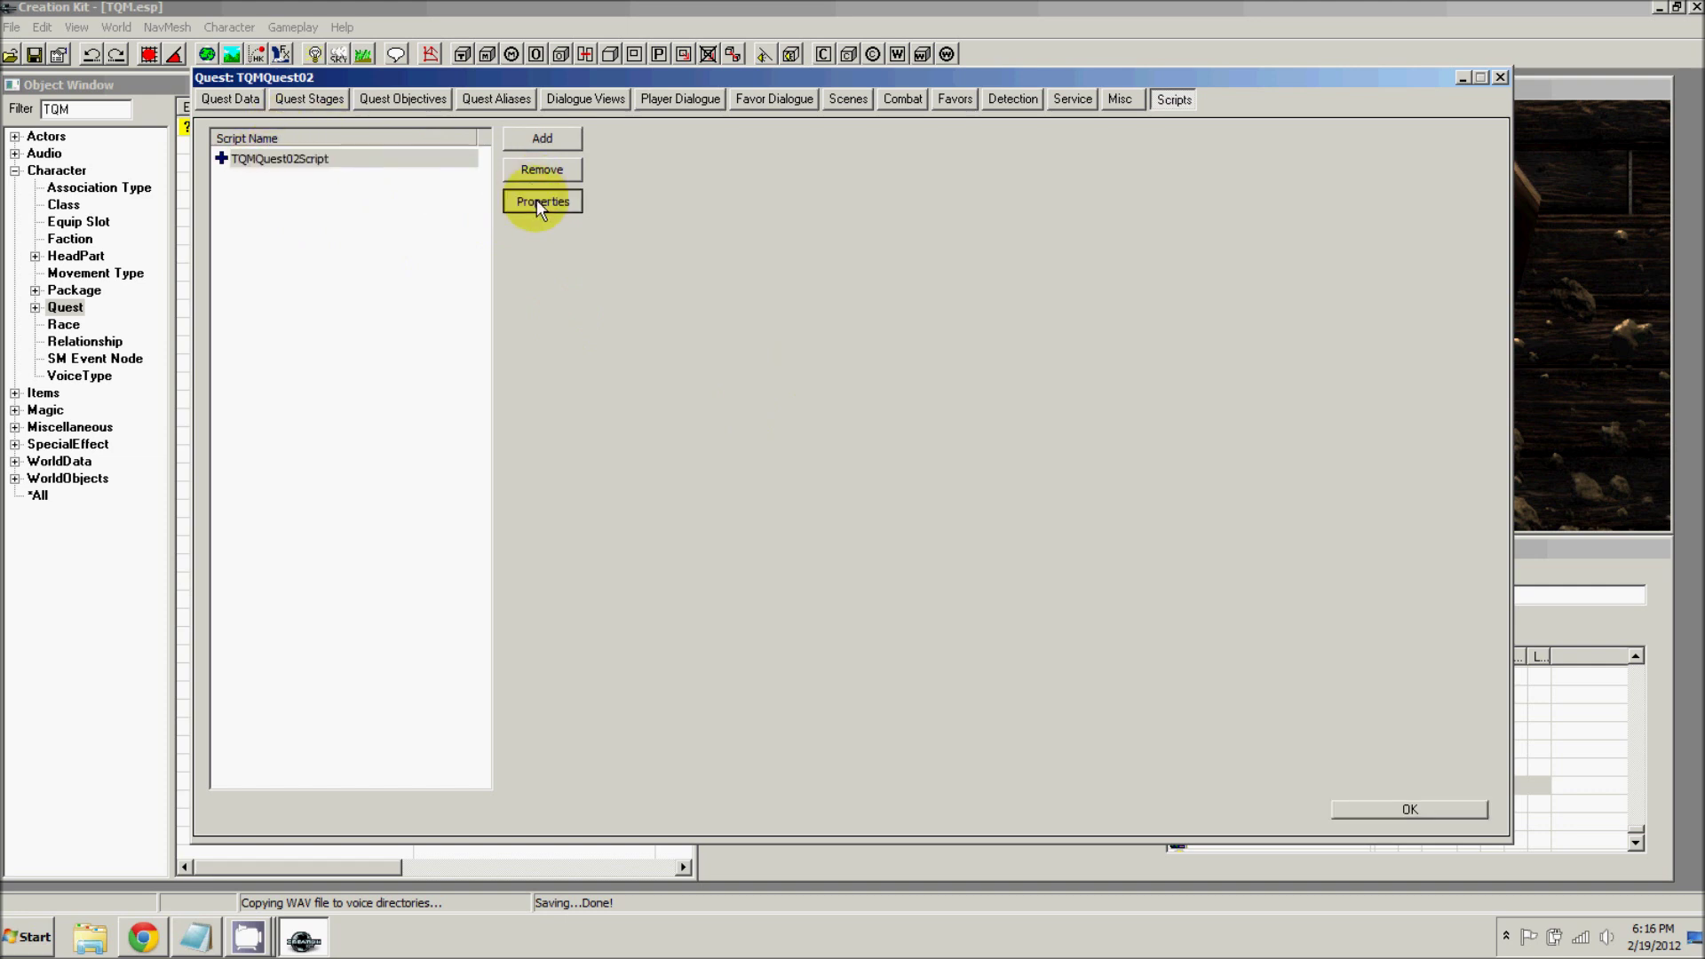
{"action": "left_click", "coordinate": [377, 456]}
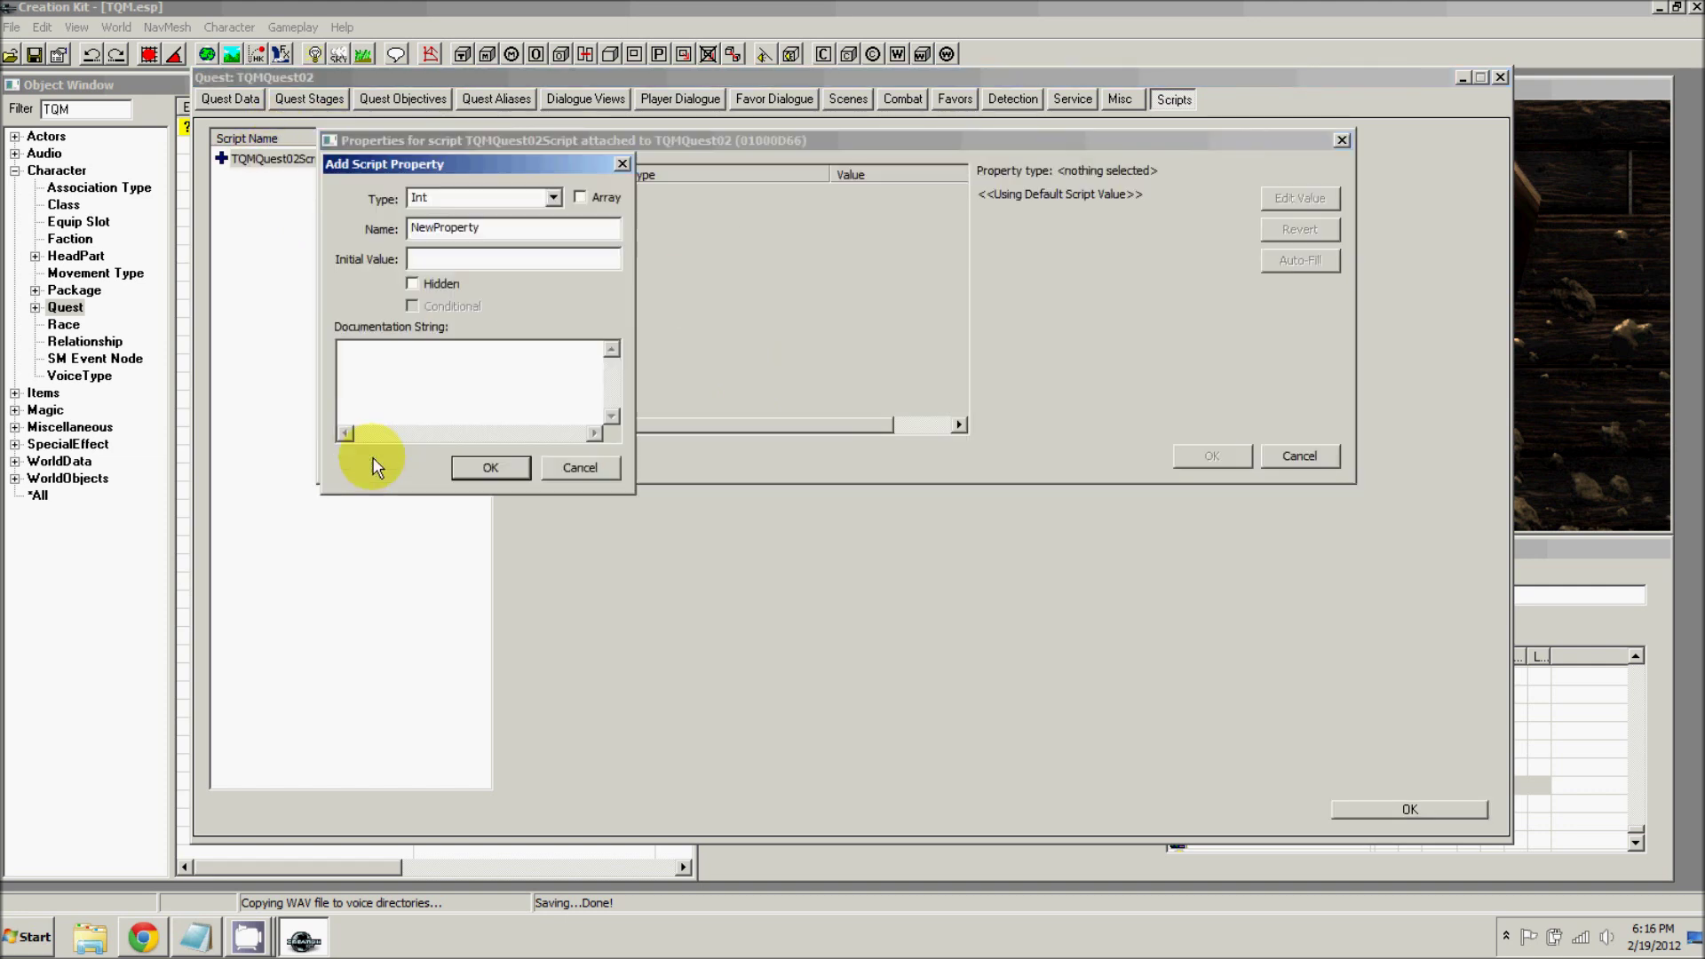
{"action": "left_click", "coordinate": [557, 197]}
{"action": "mouse_move", "coordinate": [555, 297]}
{"action": "left_mouse_down"}
{"action": "mouse_move", "coordinate": [555, 334]}
{"action": "mouse_move", "coordinate": [558, 285]}
{"action": "left_mouse_up"}
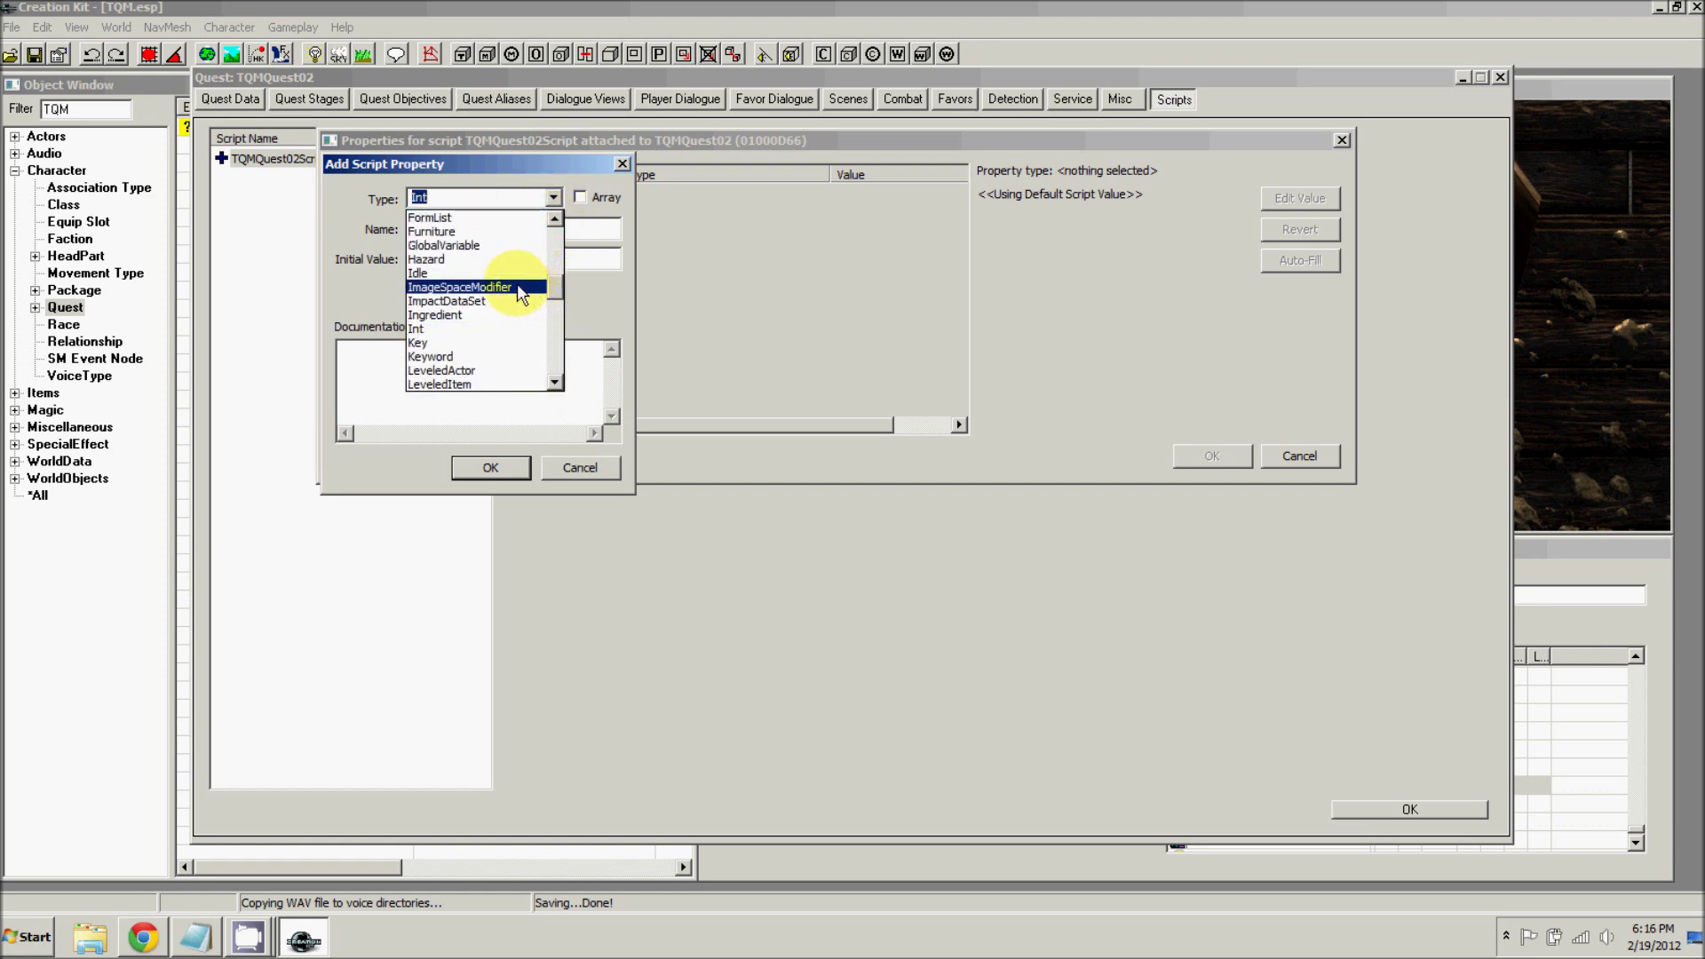
{"action": "left_click", "coordinate": [518, 287]}
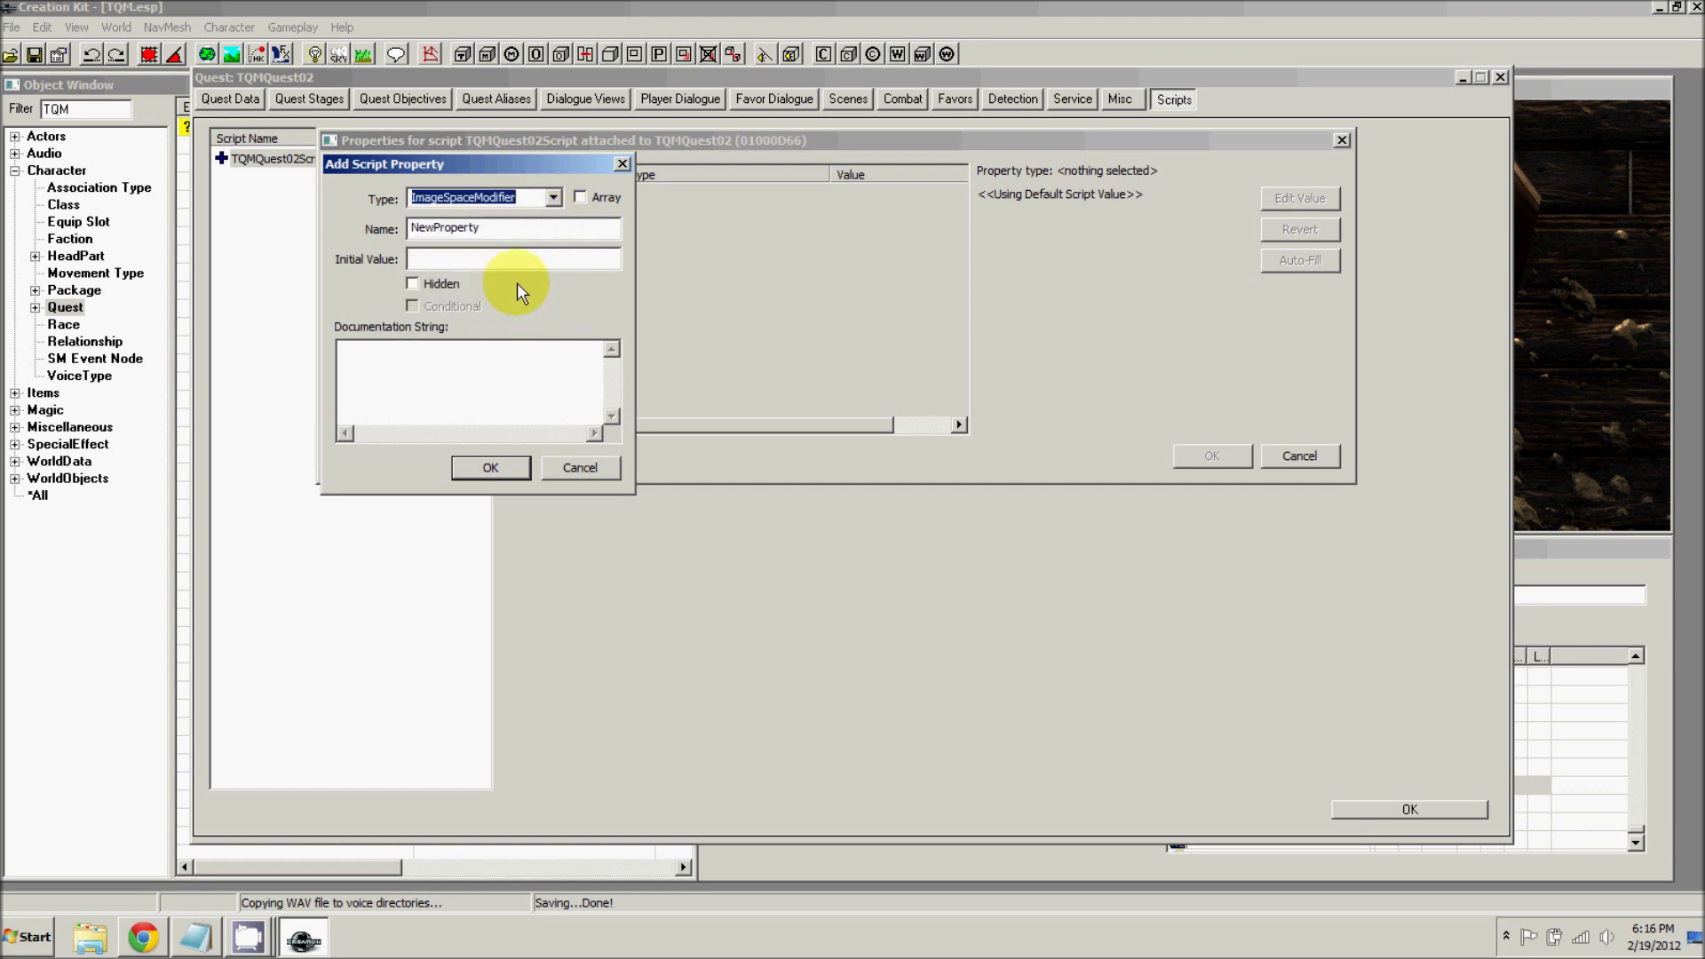
{"action": "double_click", "coordinate": [510, 229]}
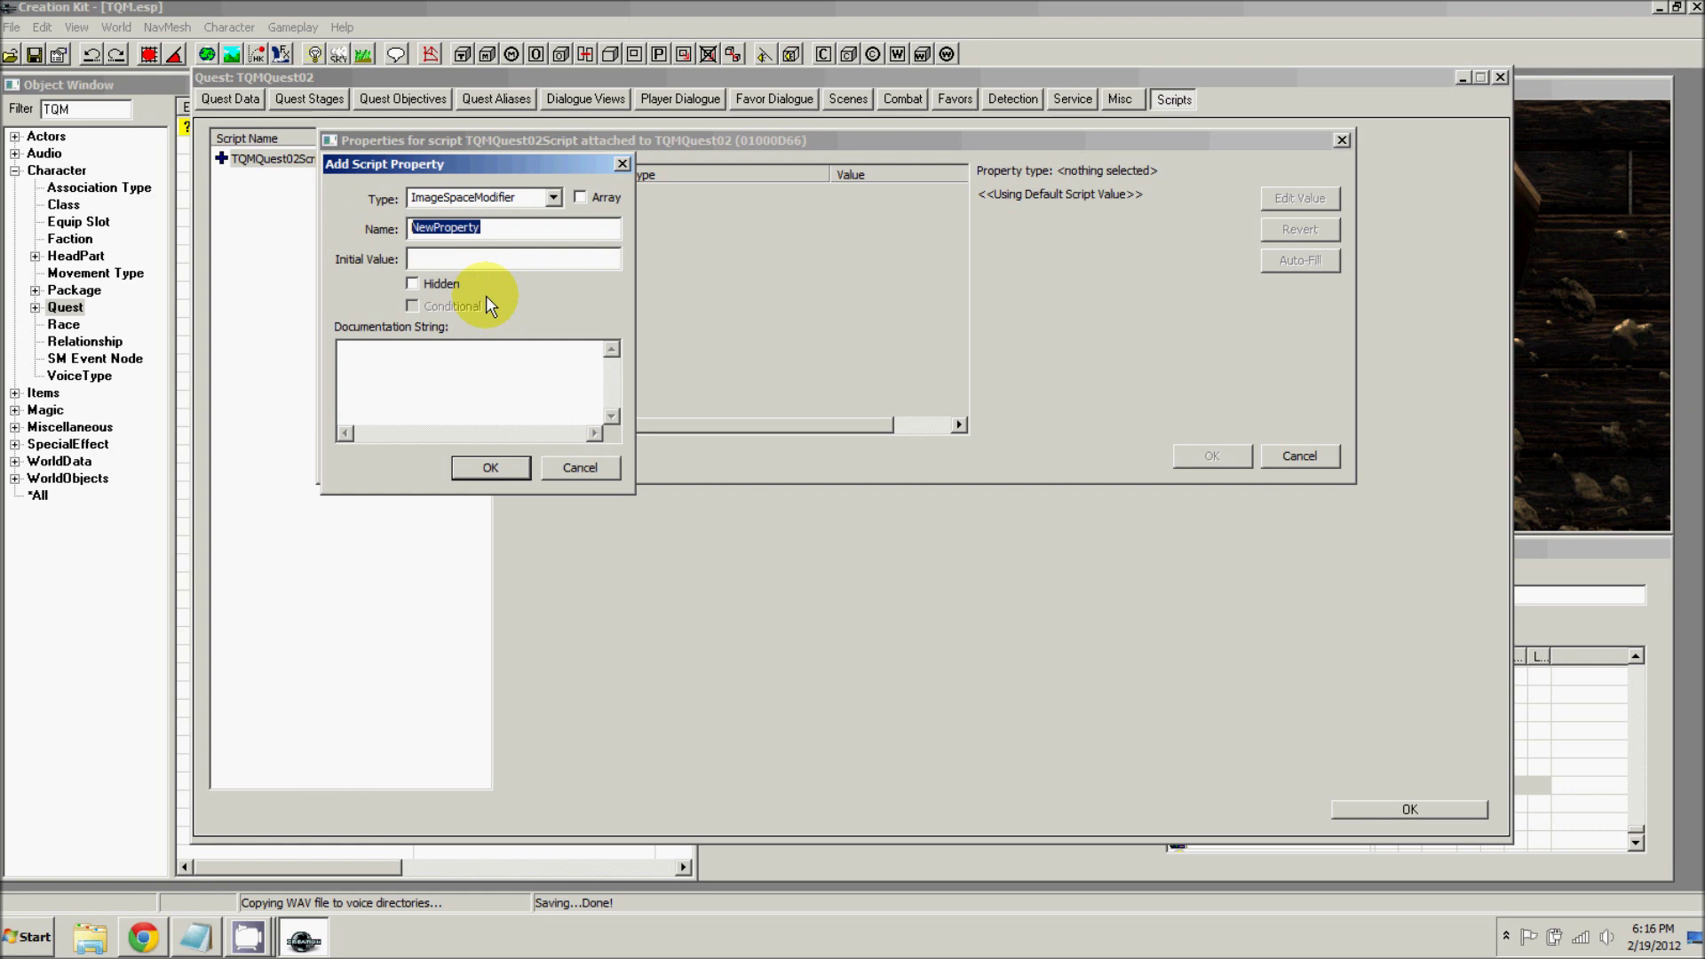
{"action": "type", "text": "MindControlISM"}
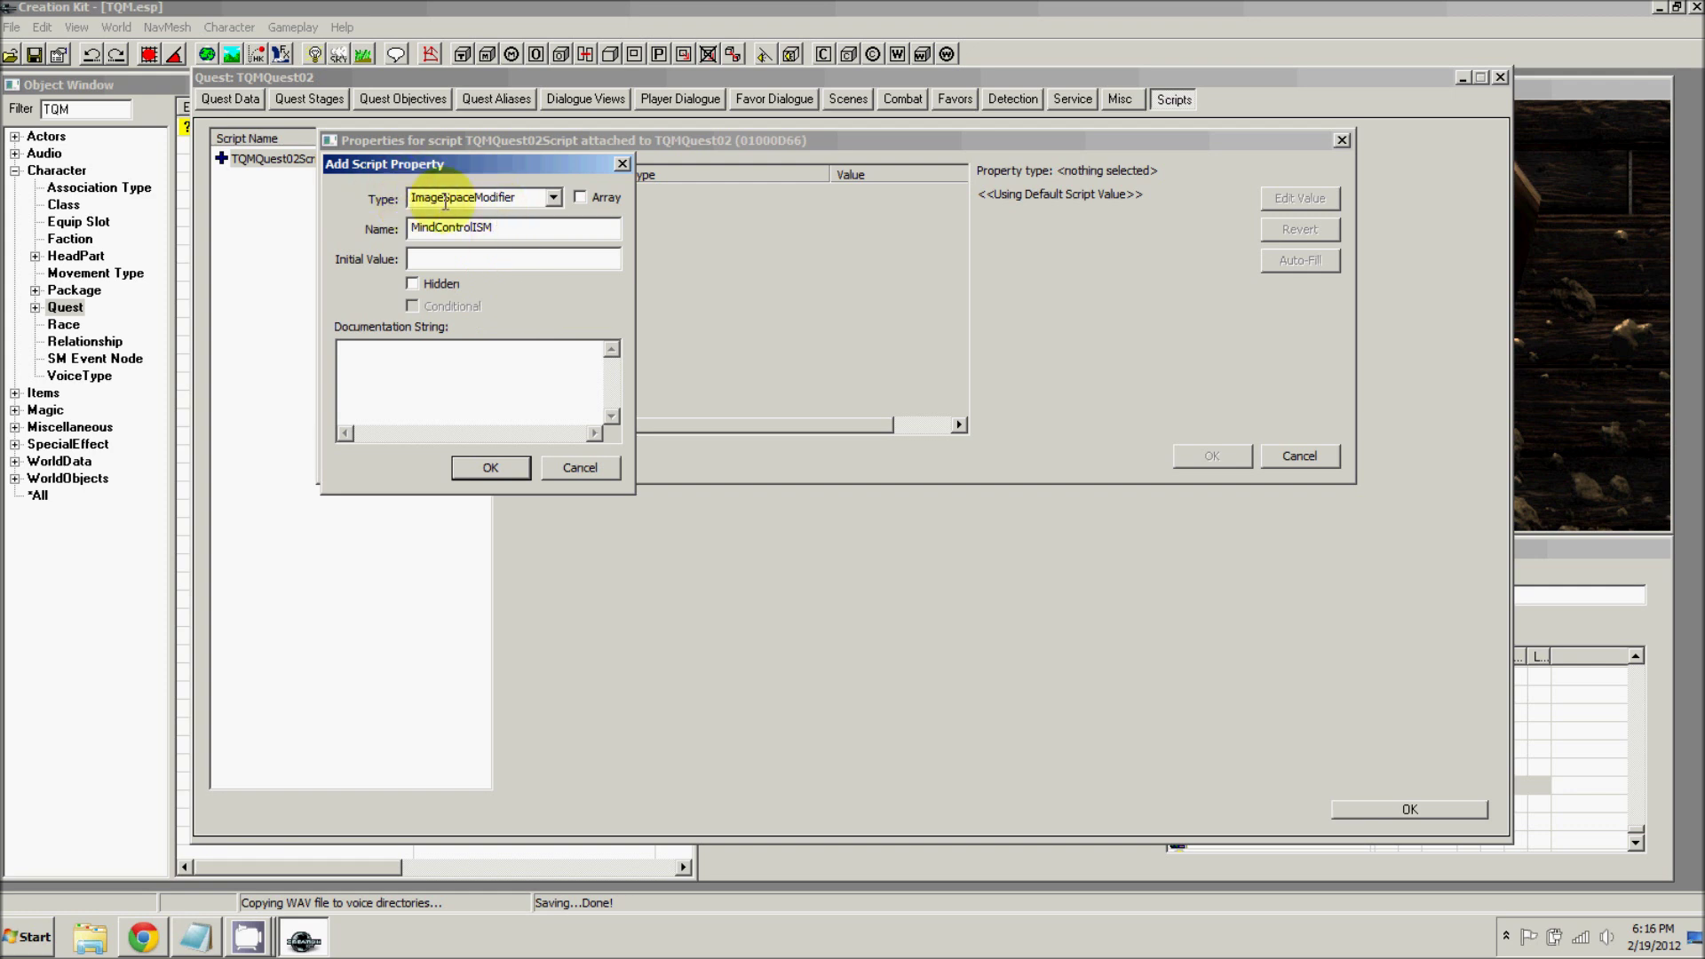
{"action": "left_click", "coordinate": [491, 468]}
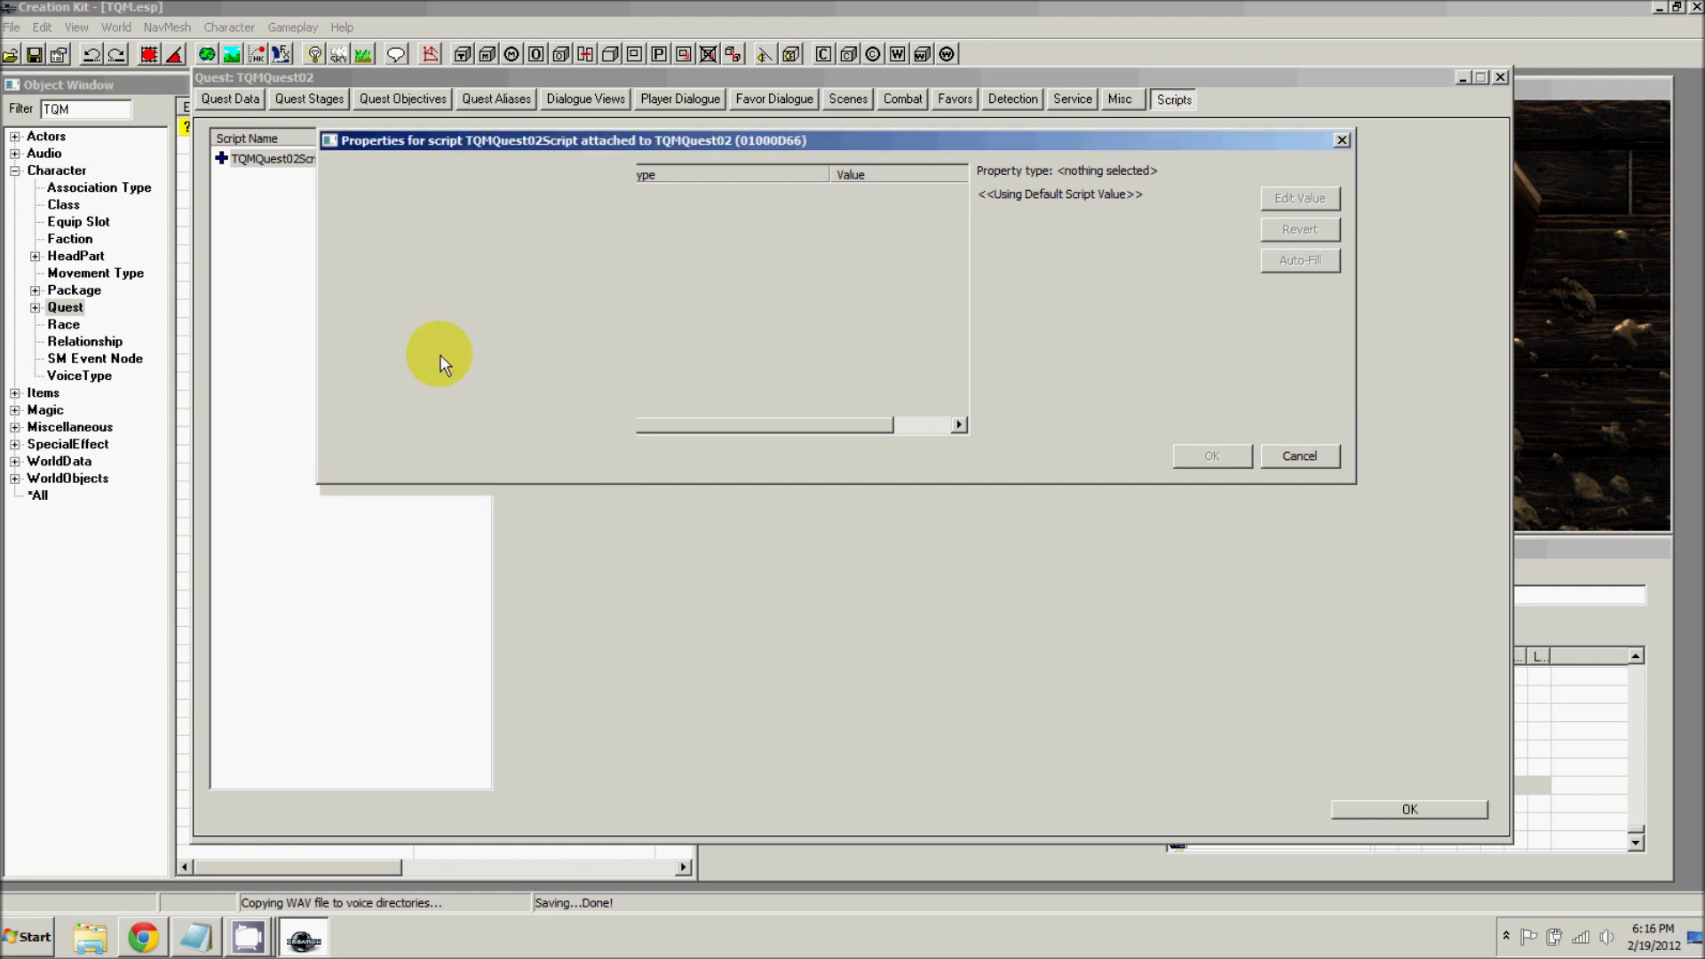
{"action": "left_click", "coordinate": [413, 195]}
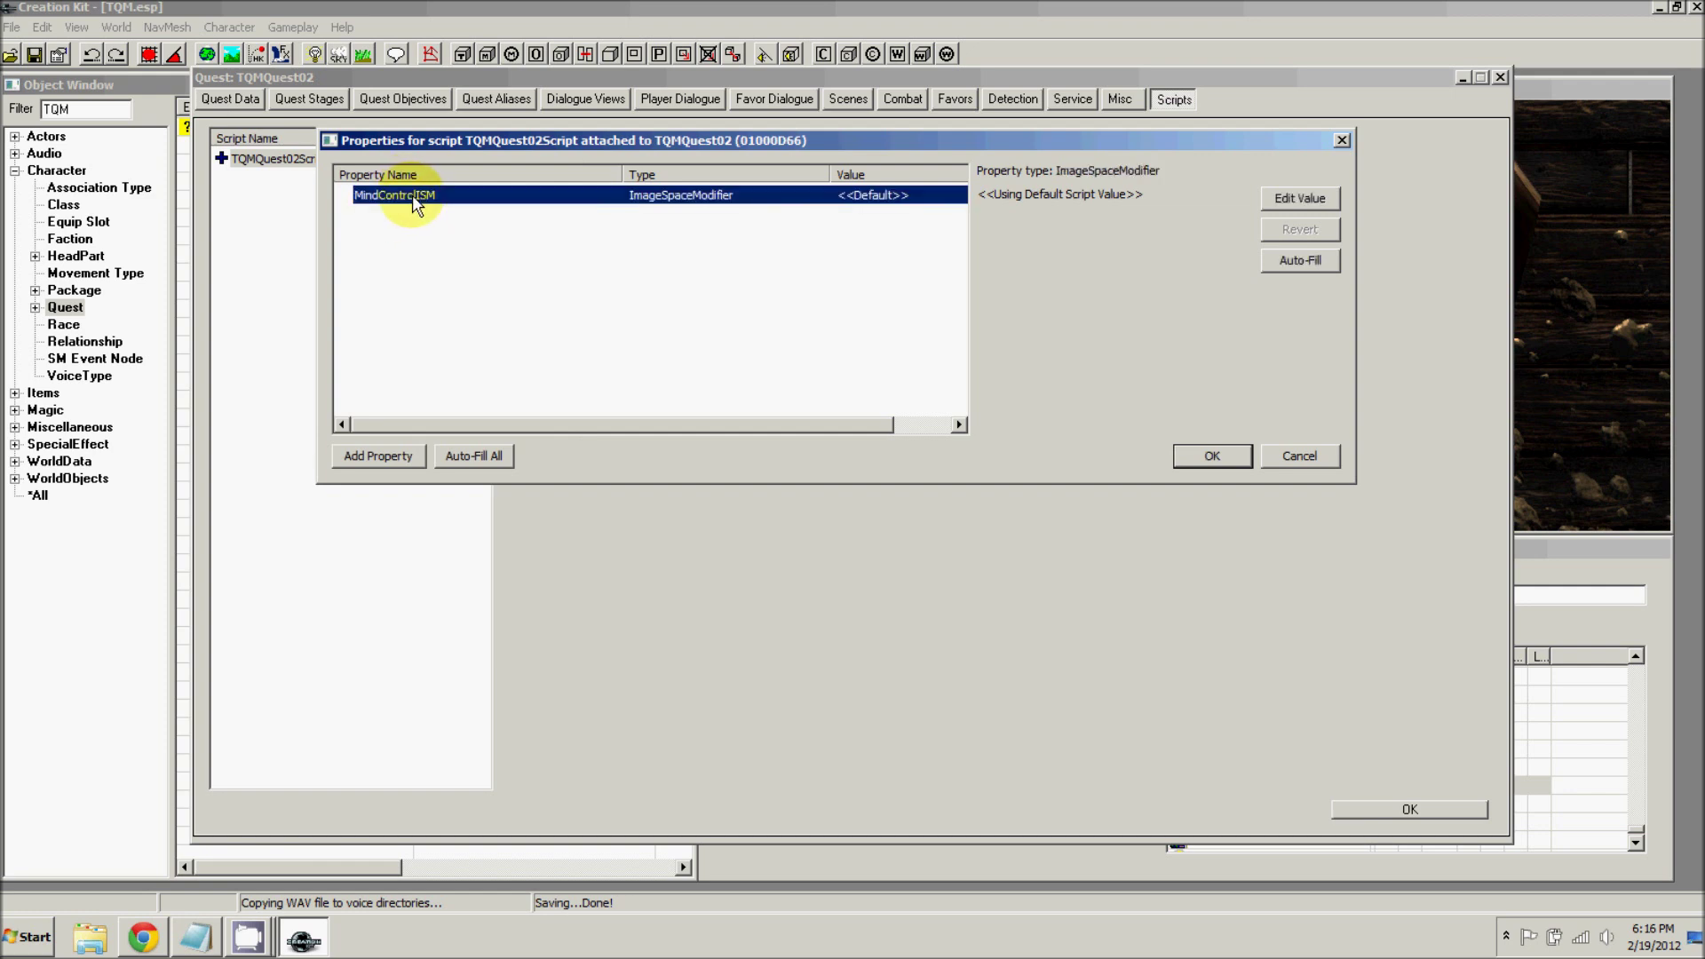
- Set the MindControlISM property's value to BerserkerMainImod and accept the script properties
{"action": "left_click", "coordinate": [1282, 199]}
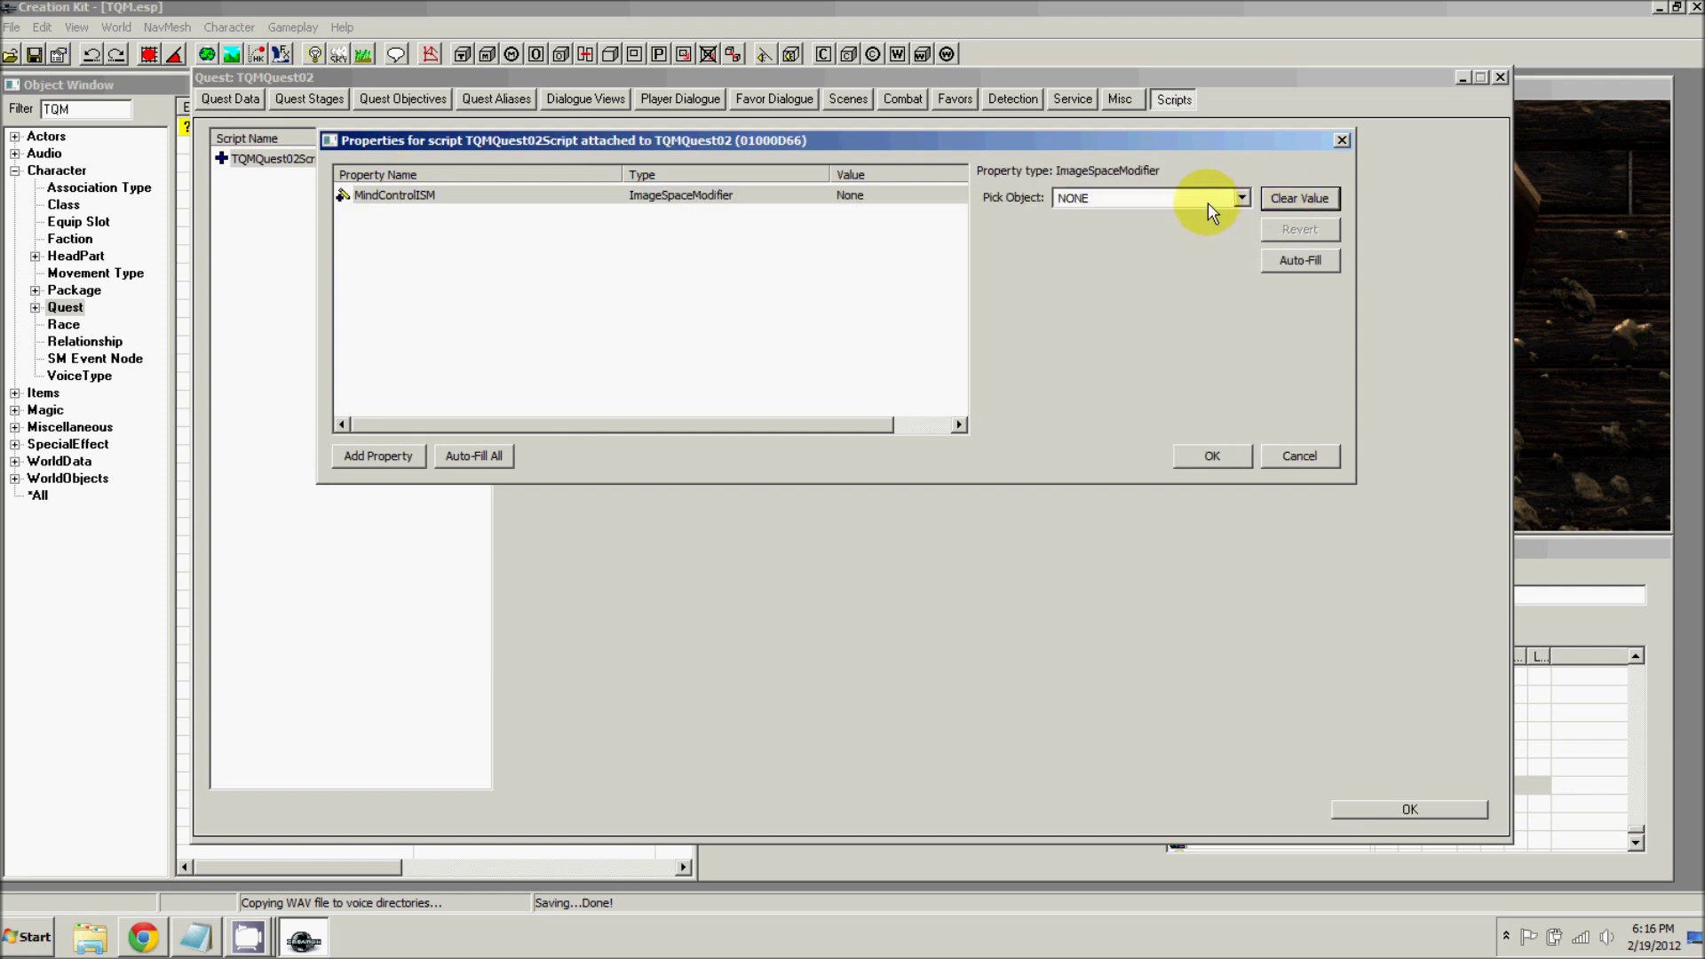
{"action": "left_click", "coordinate": [1208, 202]}
{"action": "scroll", "coordinate": [1110, 266], "scroll_direction": "down", "scroll_amount": 1}
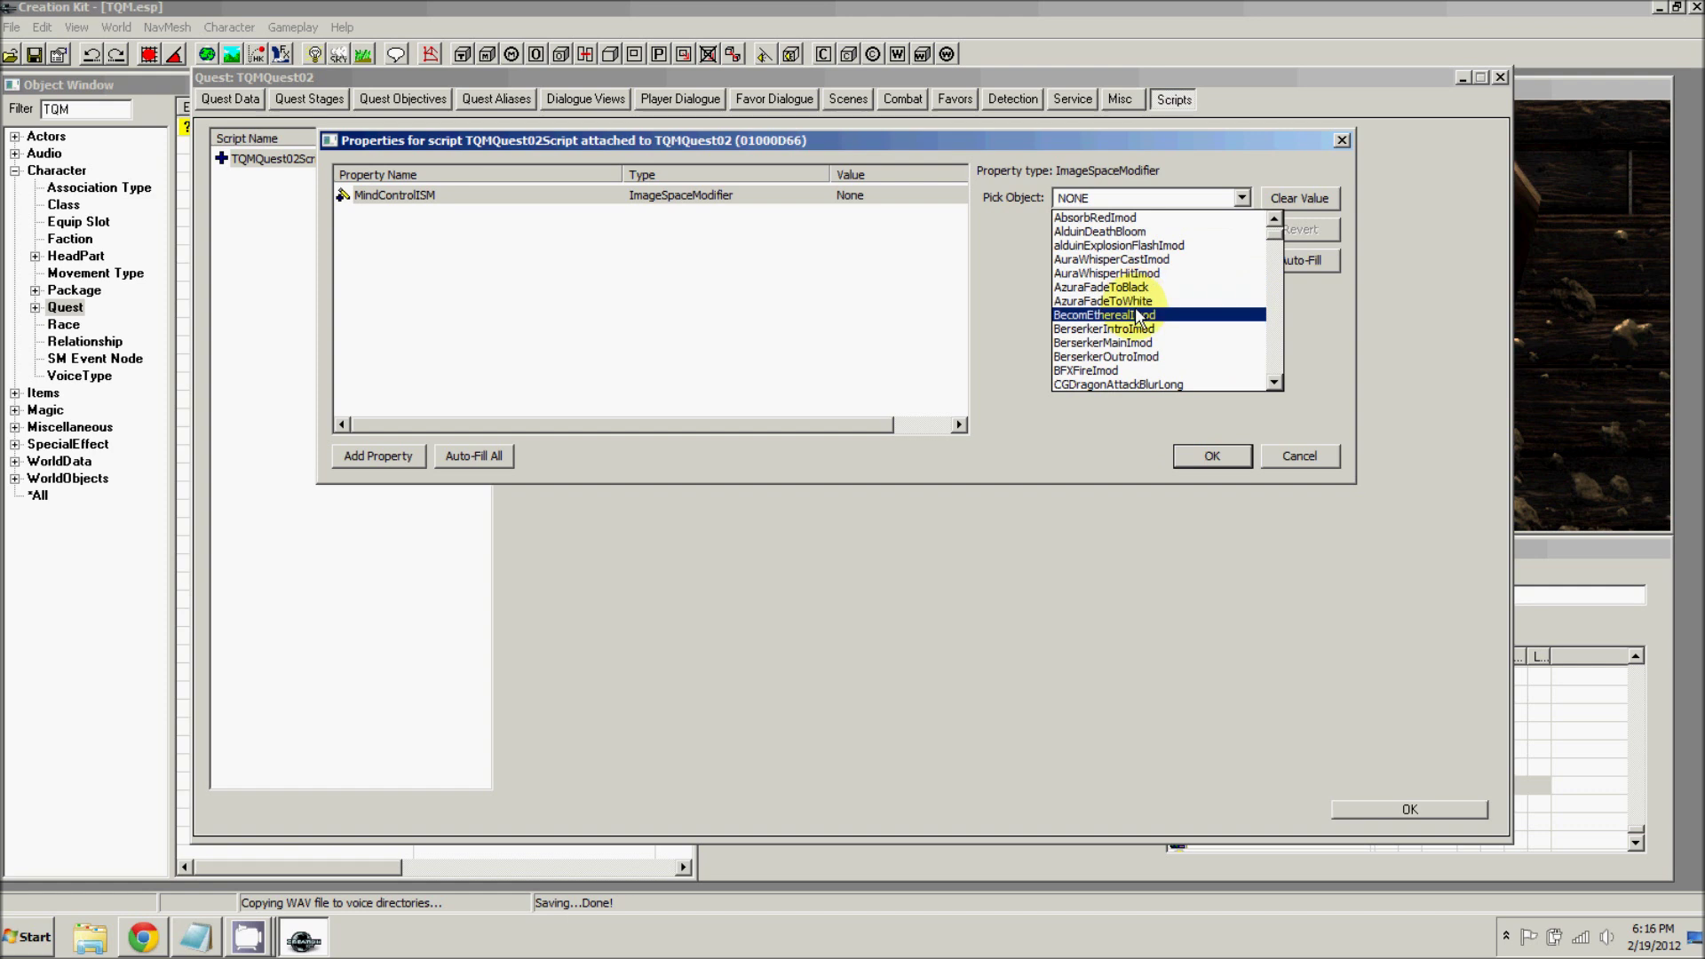
{"action": "left_click", "coordinate": [1112, 342]}
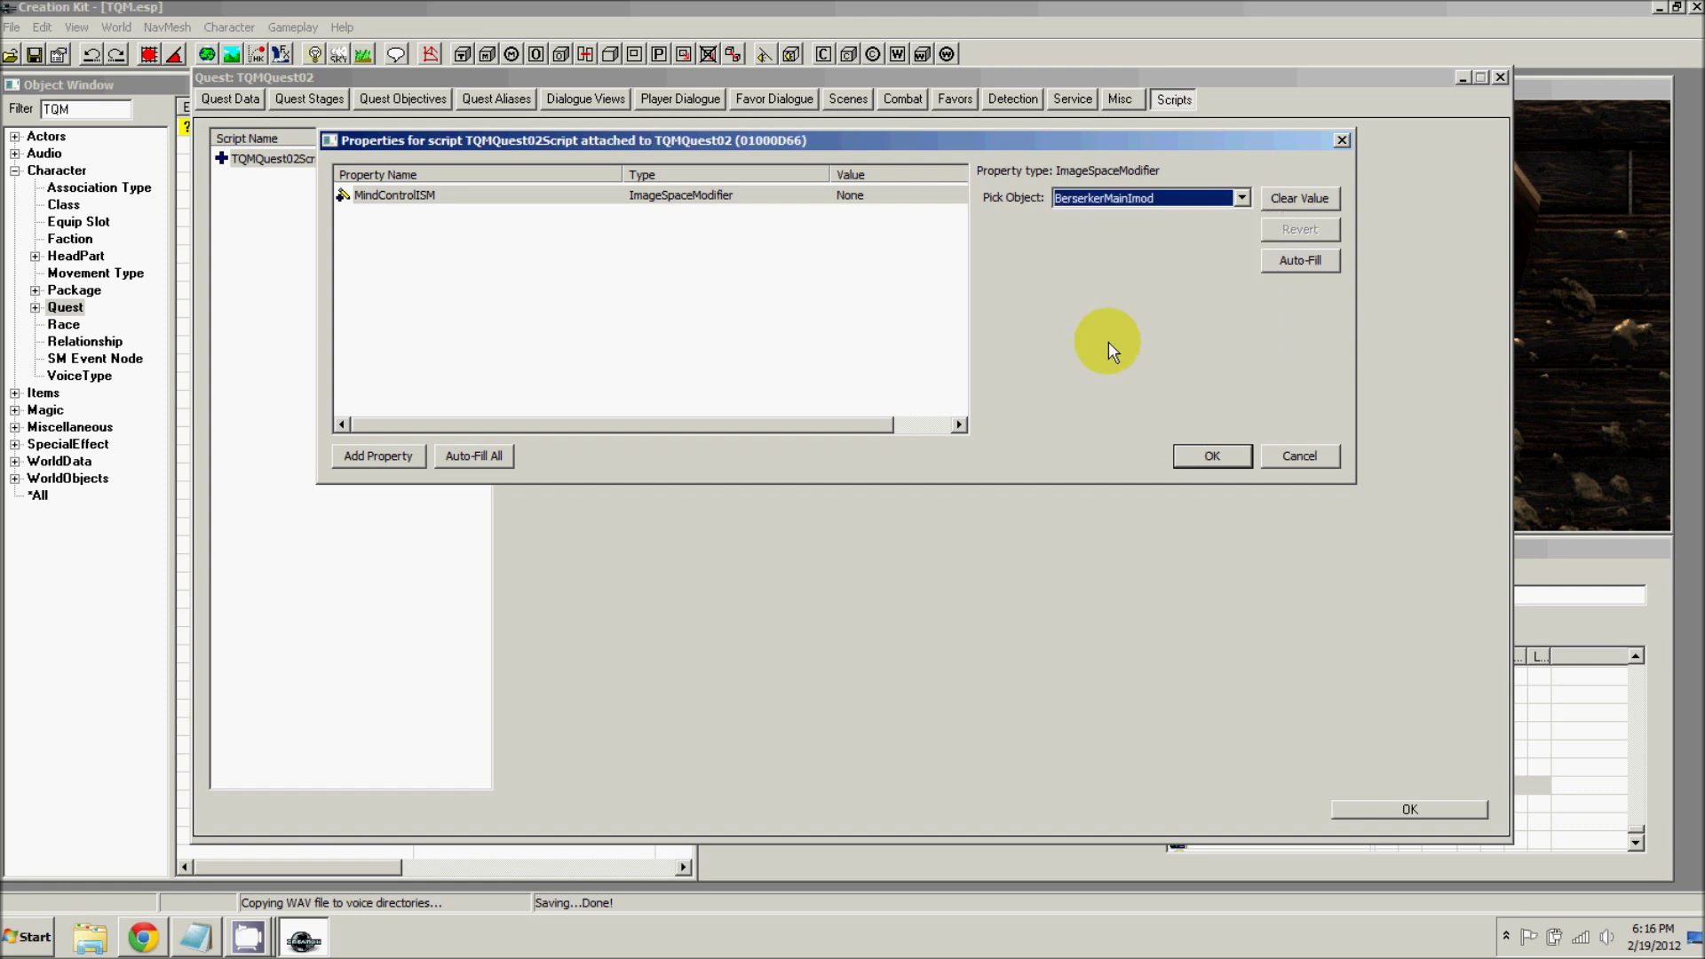
{"action": "left_click", "coordinate": [1199, 455]}
- Open the TQMQuest02Script source and write a BeginMindControl() function that calls MindControlISM.Apply()
{"action": "left_click", "coordinate": [285, 162]}
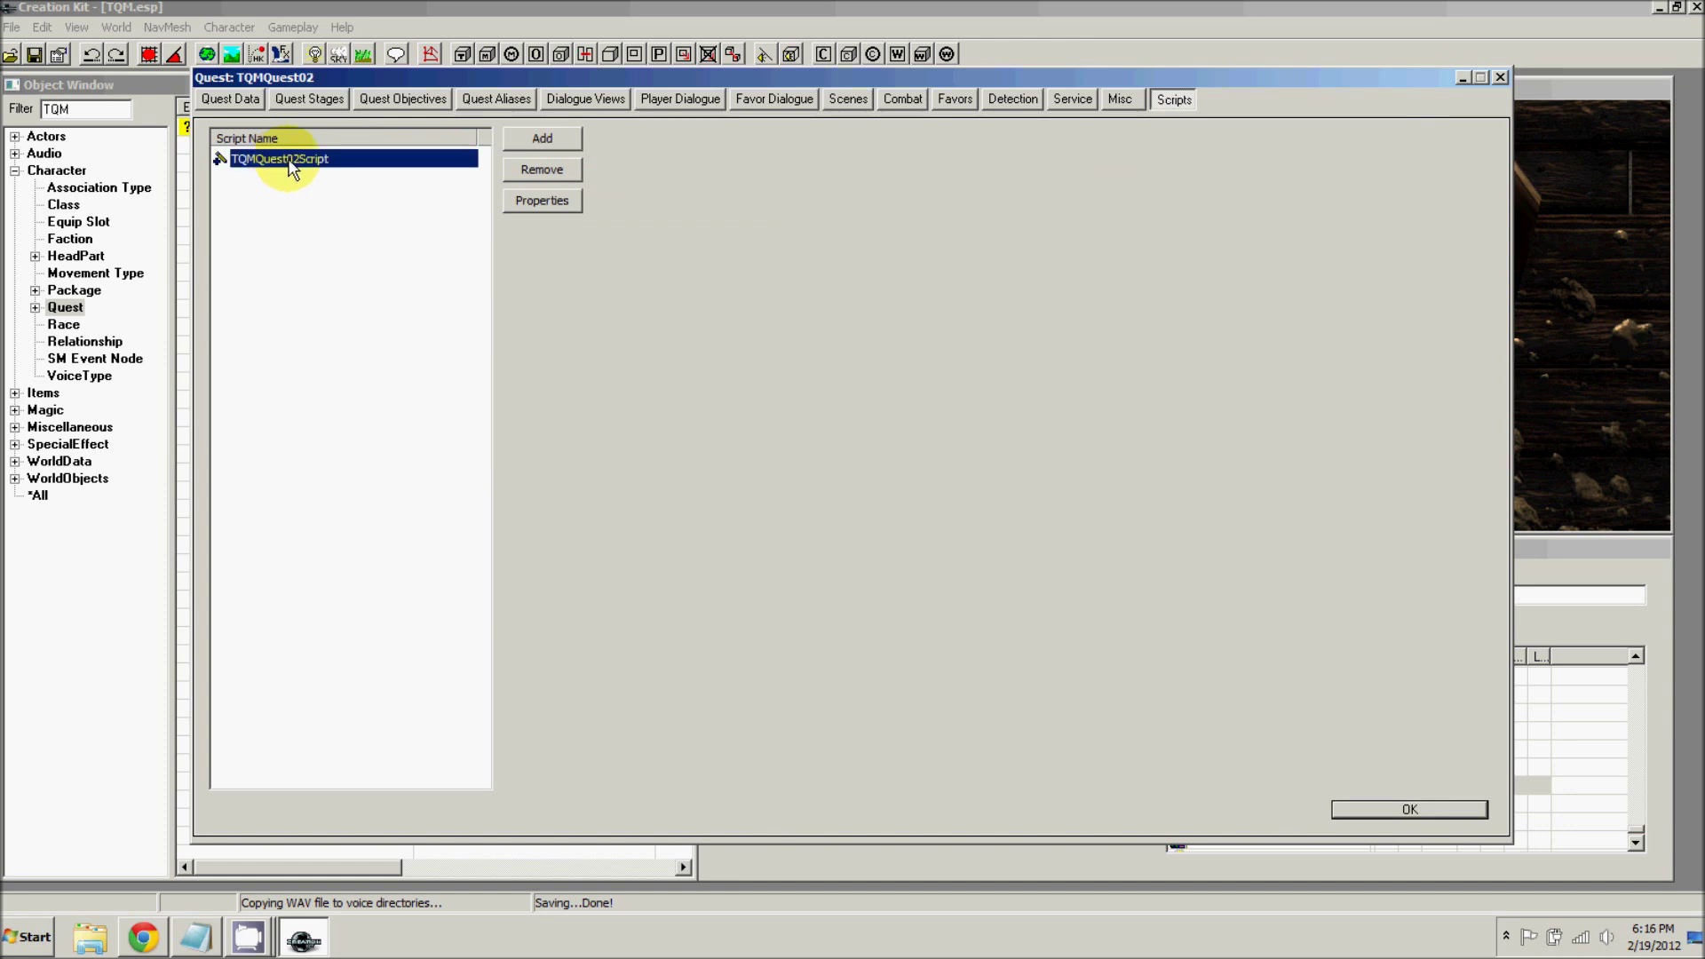
{"action": "right_click", "coordinate": [273, 166]}
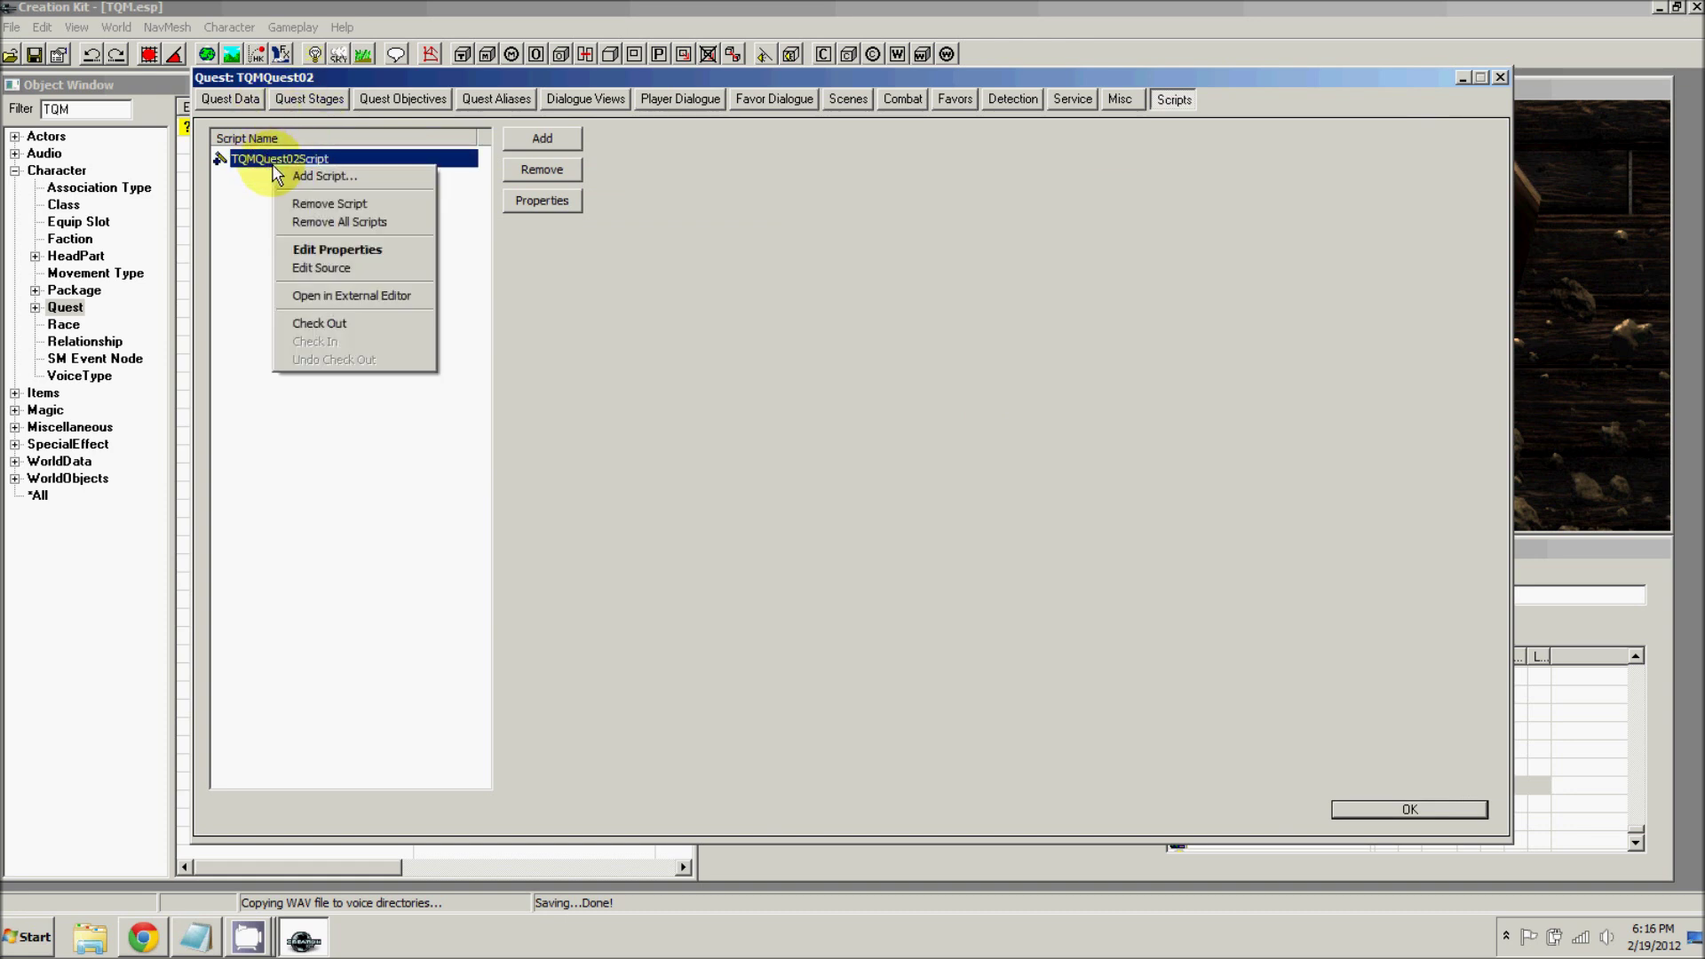
{"action": "left_click", "coordinate": [301, 268]}
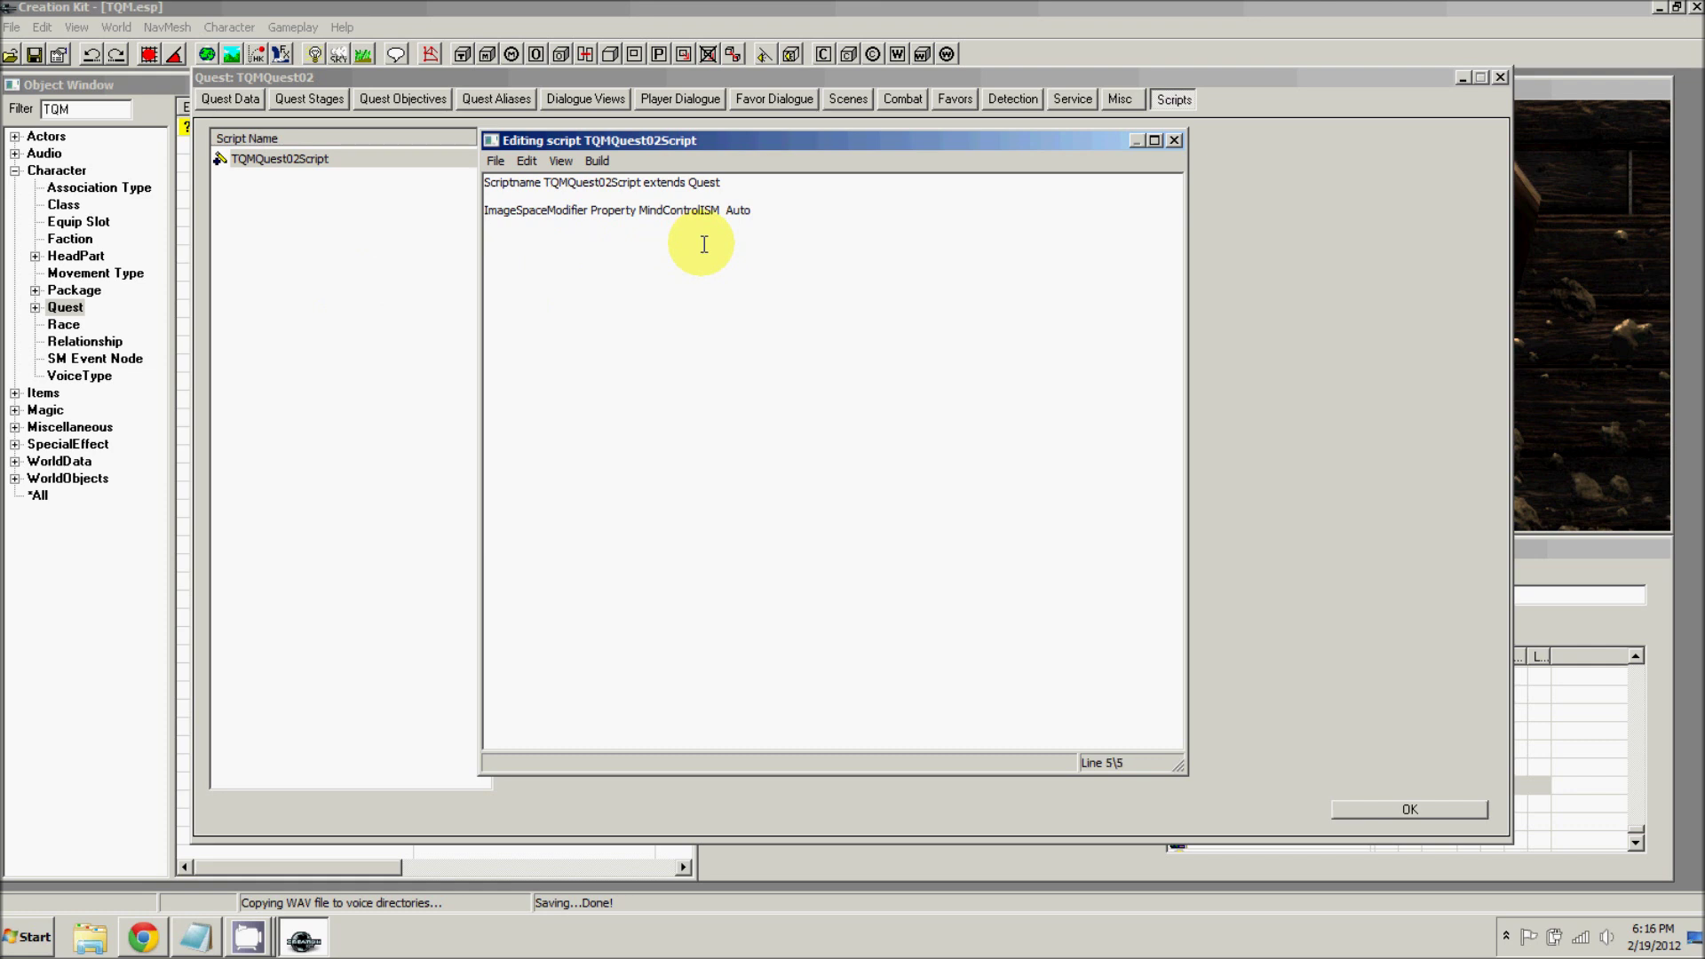
{"action": "type", "text": "Function BeginMindControl()"}
{"action": "key", "text": "Return"}
{"action": "type", "text": "EN"}
{"action": "key", "text": "BackSpace"}
{"action": "type", "text": "ndFunction"}
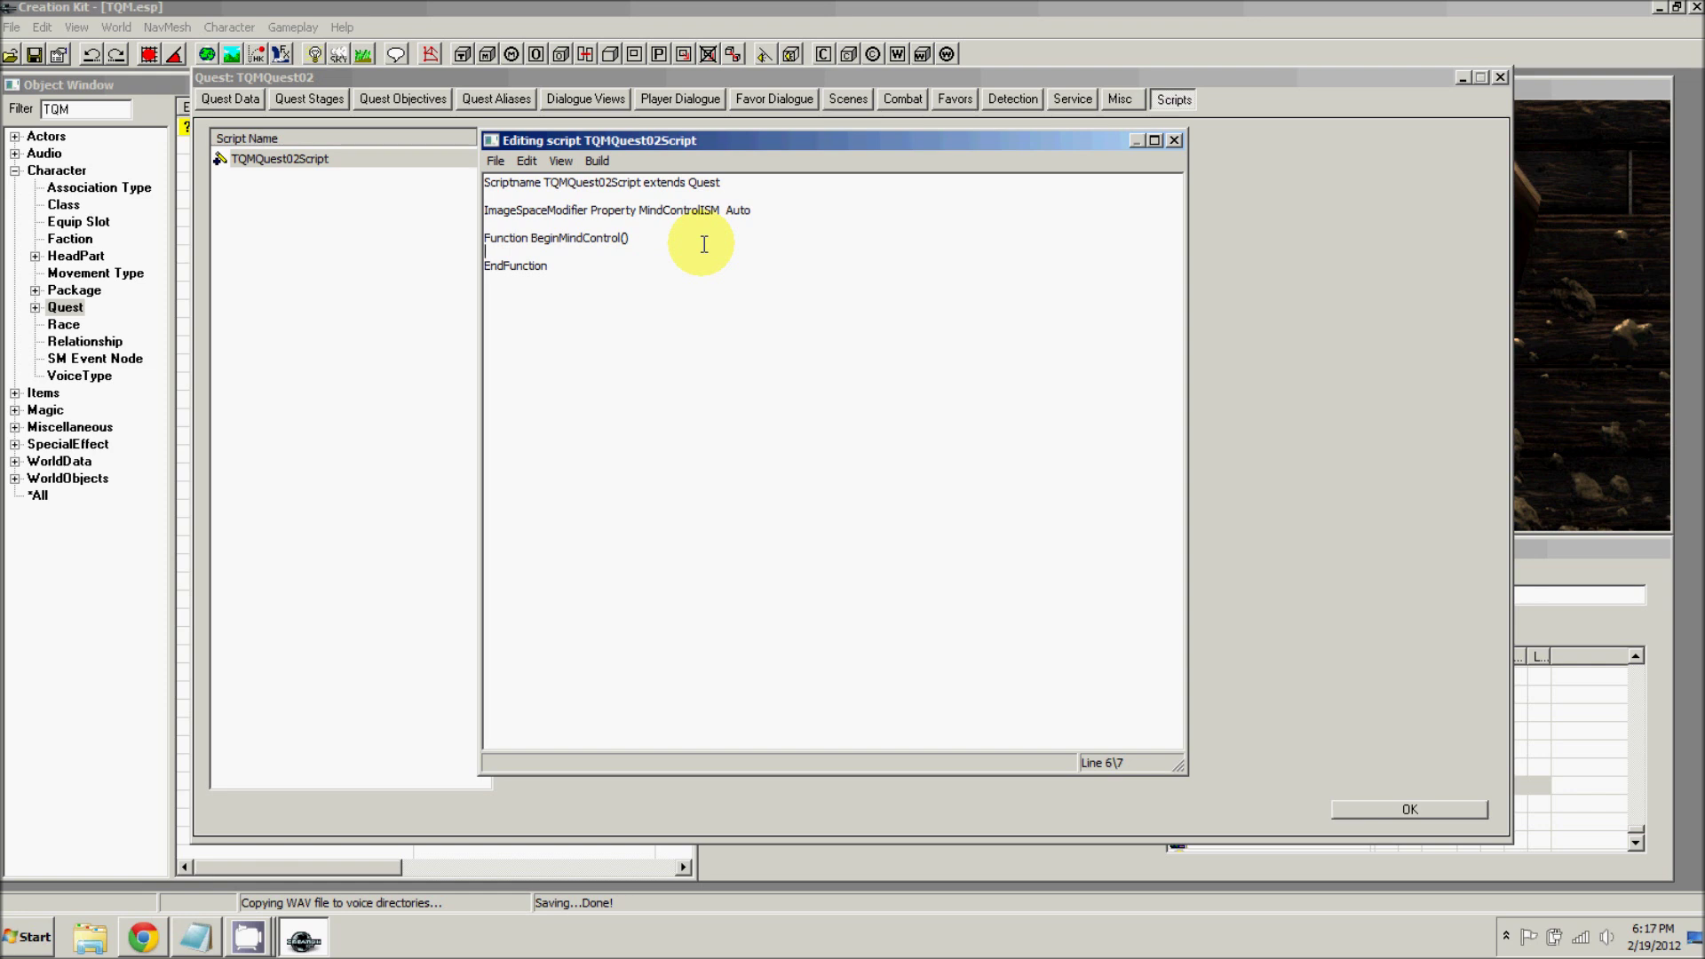
{"action": "type", "text": "MindControlISM.Apply()"}
{"action": "key", "text": "Return"}
- Add an EndMindControl() function that calls MindControlISM.Remove(), then save and close the script
{"action": "key", "text": "Return"}
{"action": "type", "text": "Func"}
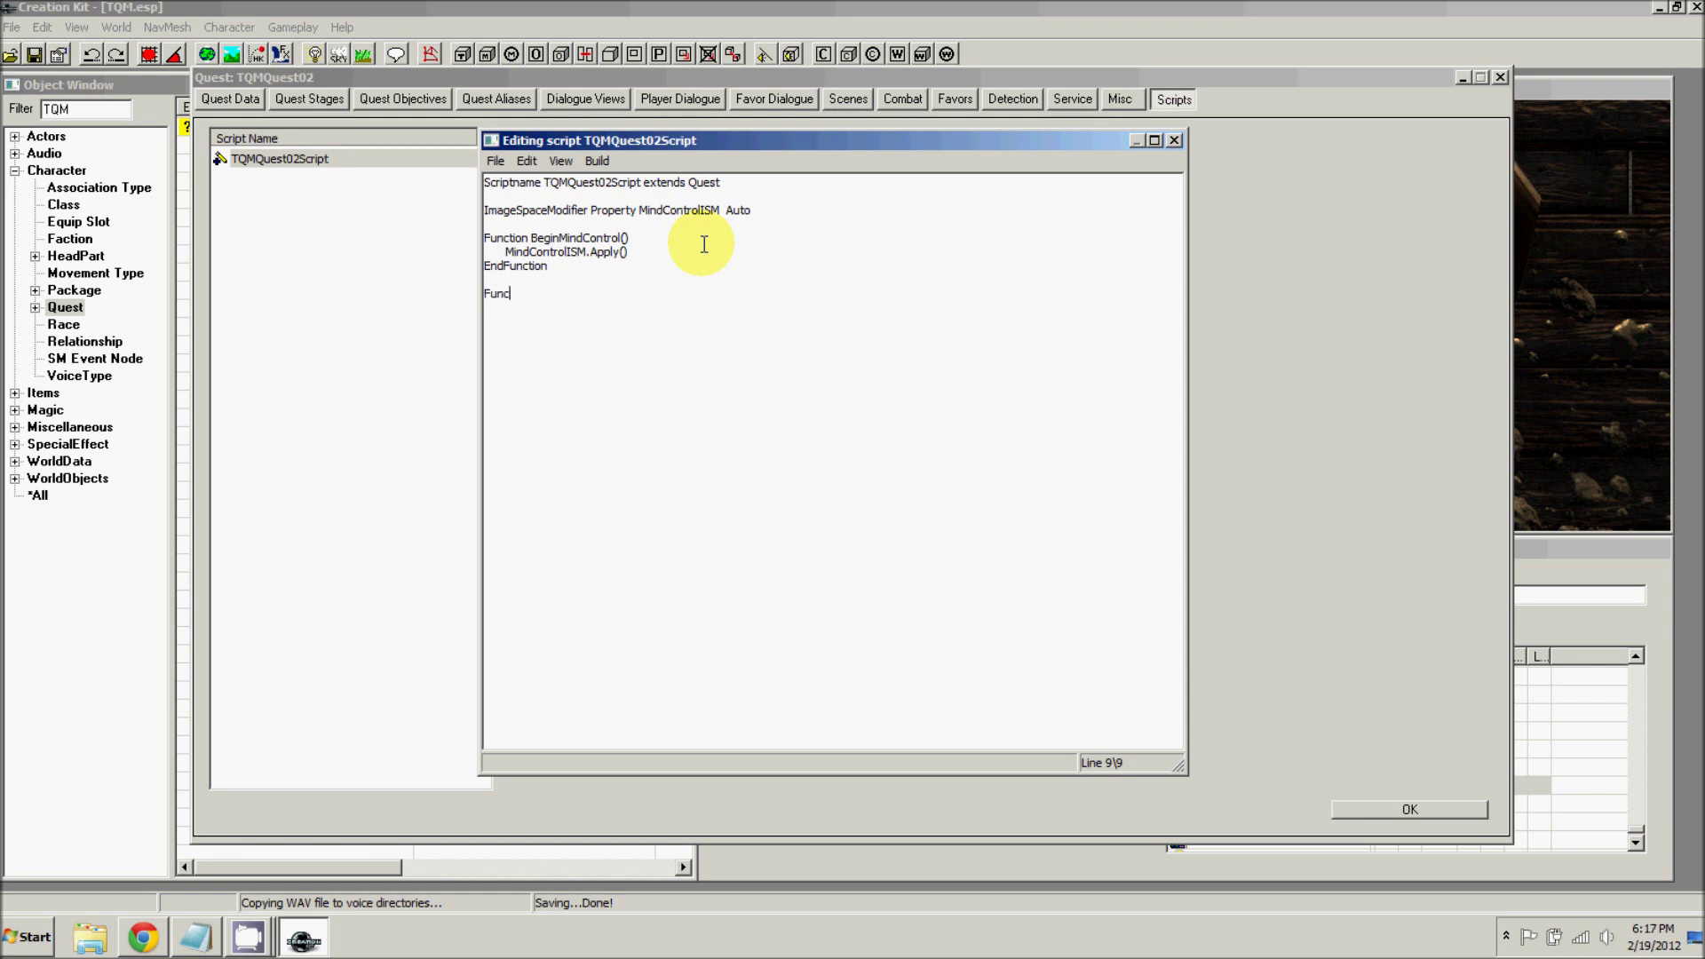
{"action": "type", "text": "tion EndMindControl()"}
{"action": "key", "text": "Return"}
{"action": "key", "text": "Return"}
{"action": "type", "text": "EndFunction  Function End"}
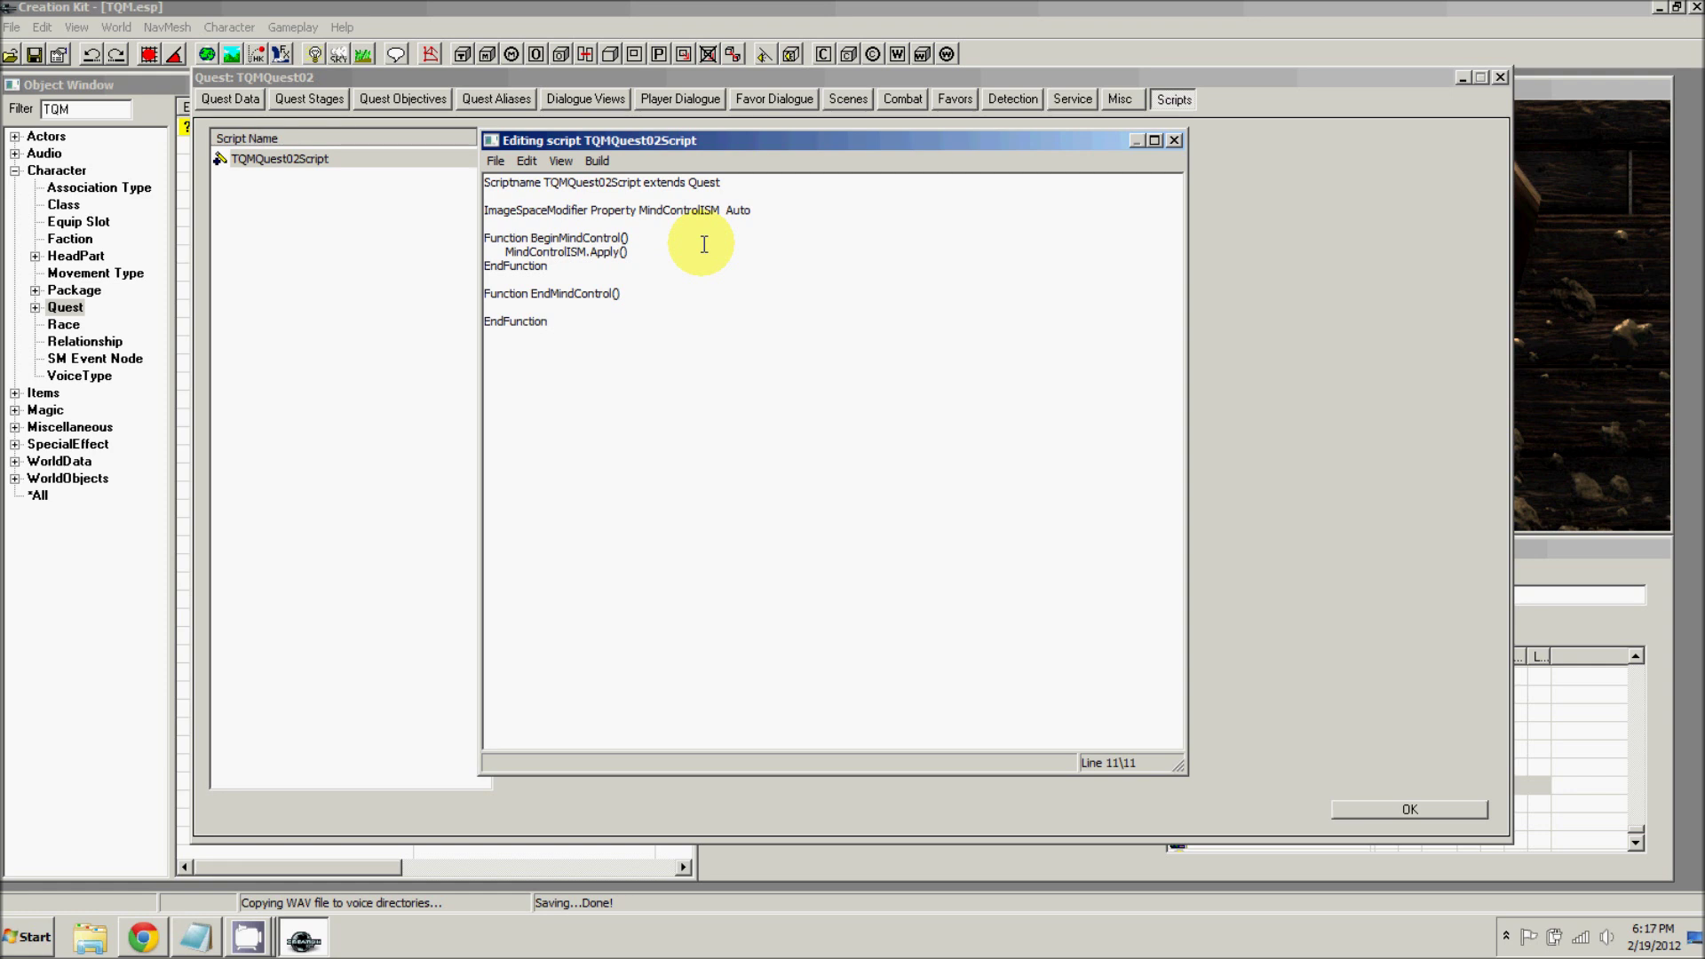
{"action": "type", "text": "M"}
{"action": "type", "text": "indControl() \tMindControlIS"}
{"action": "type", "text": "M.Remove()"}
{"action": "left_click", "coordinate": [702, 242]}
{"action": "key", "text": "ctrl+s"}
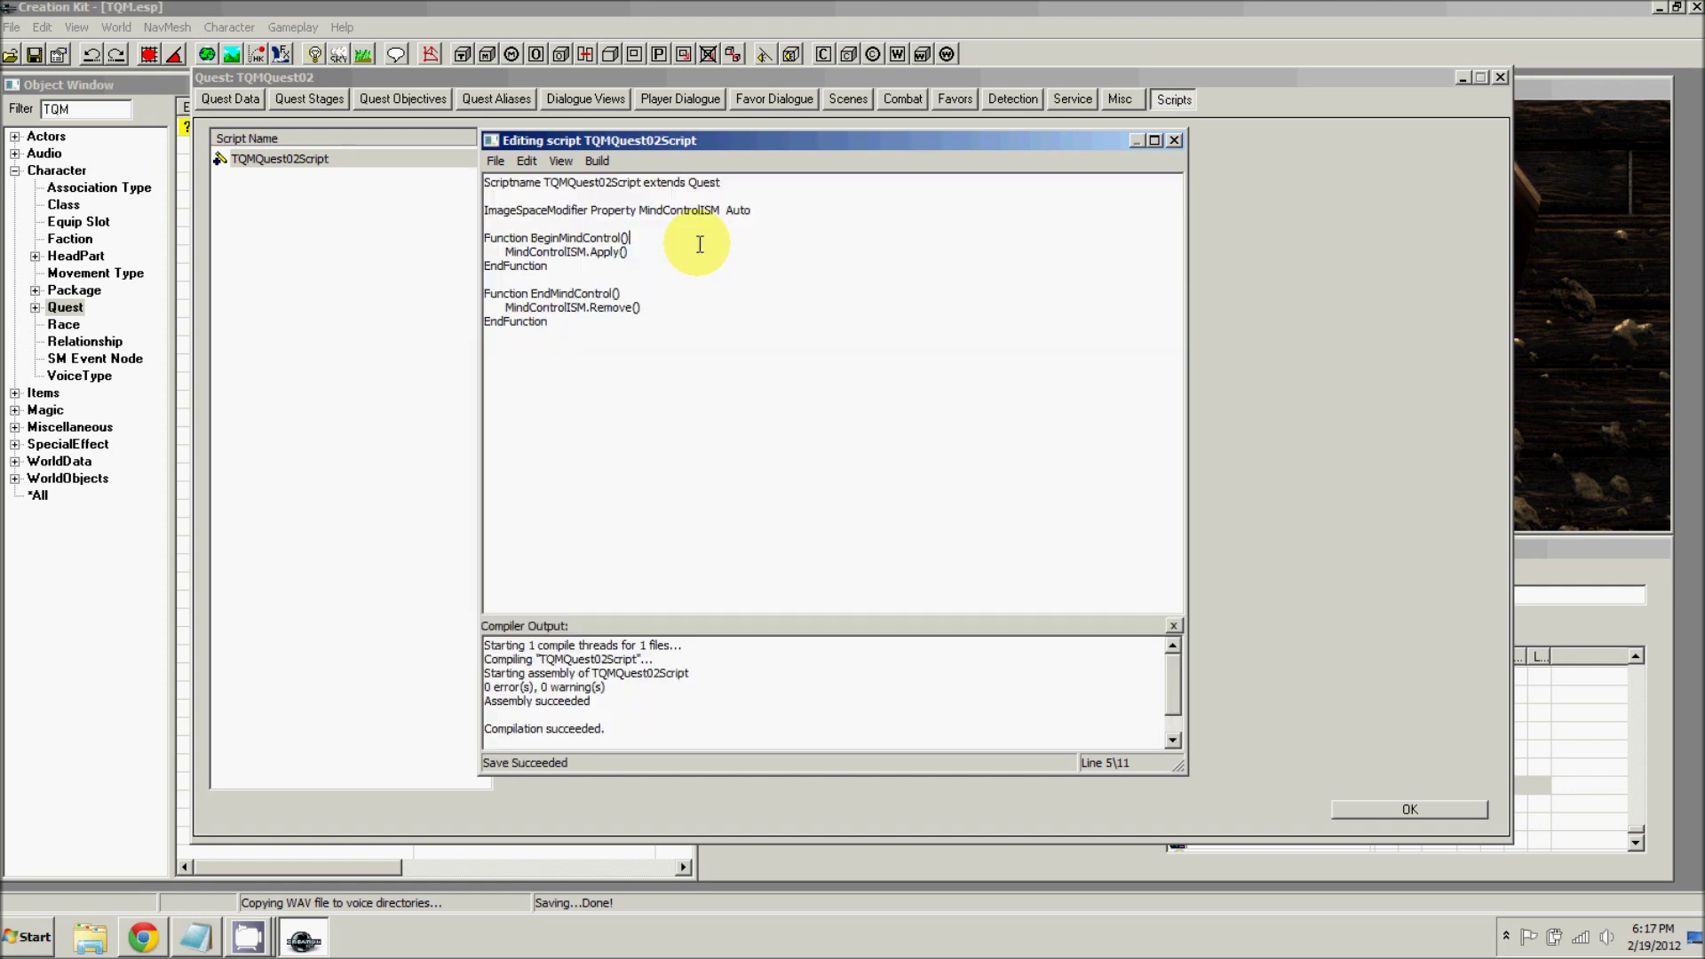
{"action": "left_click", "coordinate": [1174, 140]}
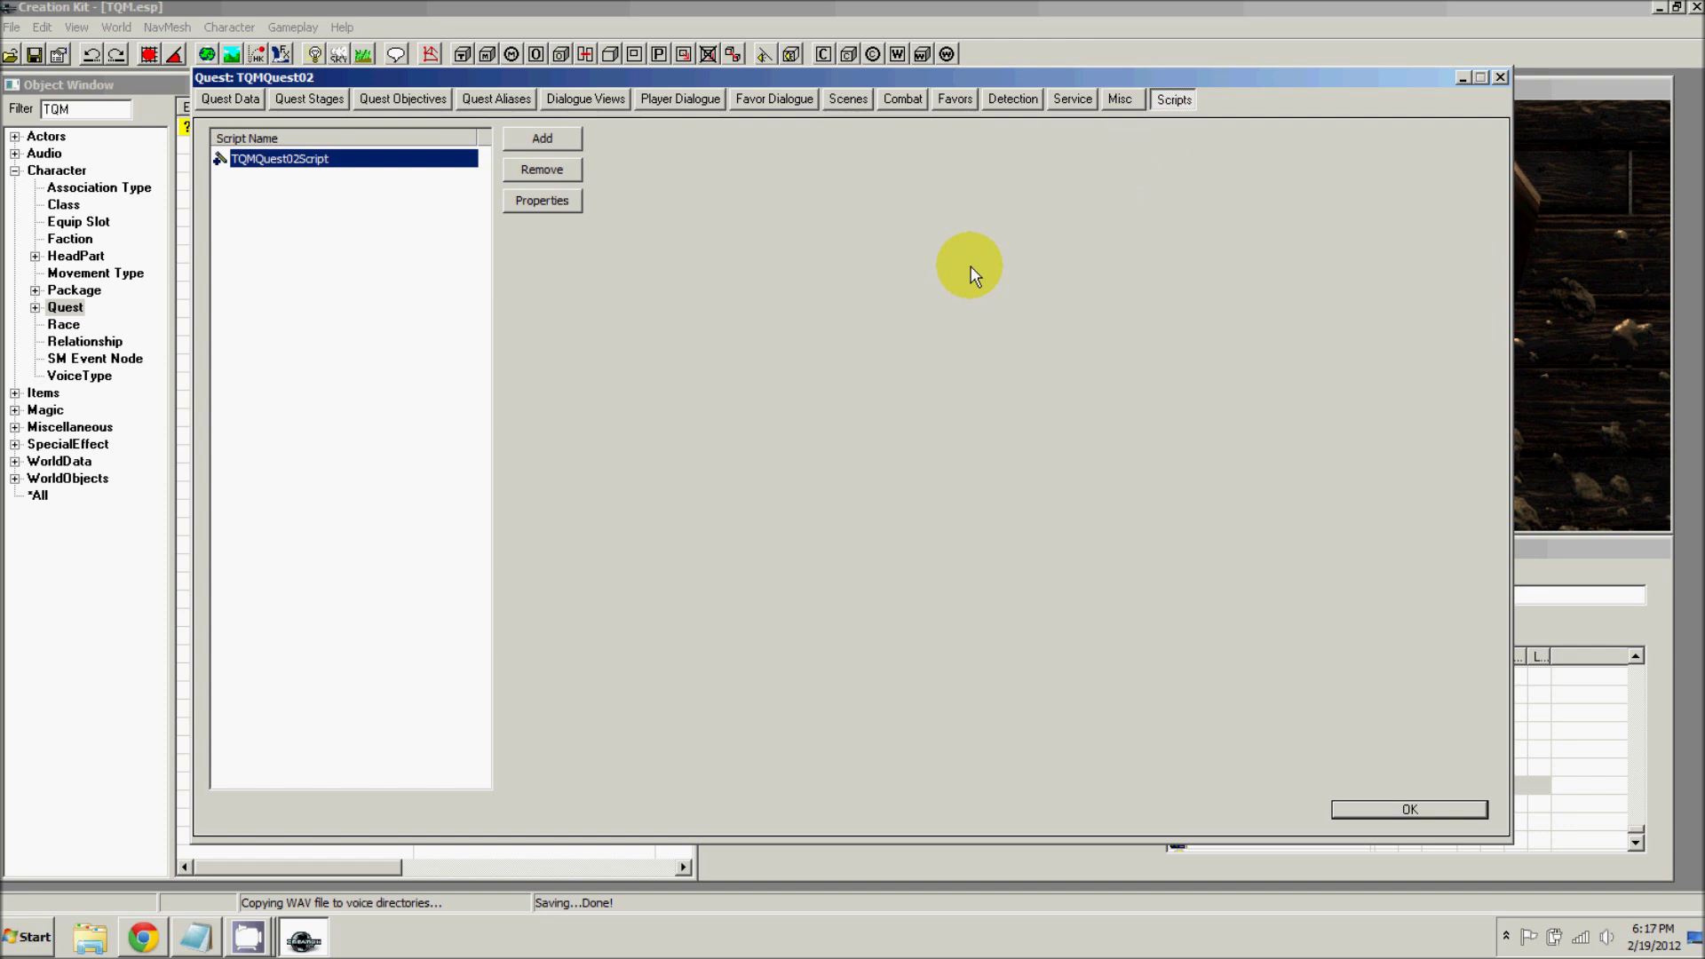
- In the TQMQuest02KillBeggarScene data, enter and compile the begin fragment (GetOwningQuest() as TQMQuest02Script).BeginMindControl()
{"action": "left_click", "coordinate": [848, 101]}
{"action": "left_click", "coordinate": [253, 161]}
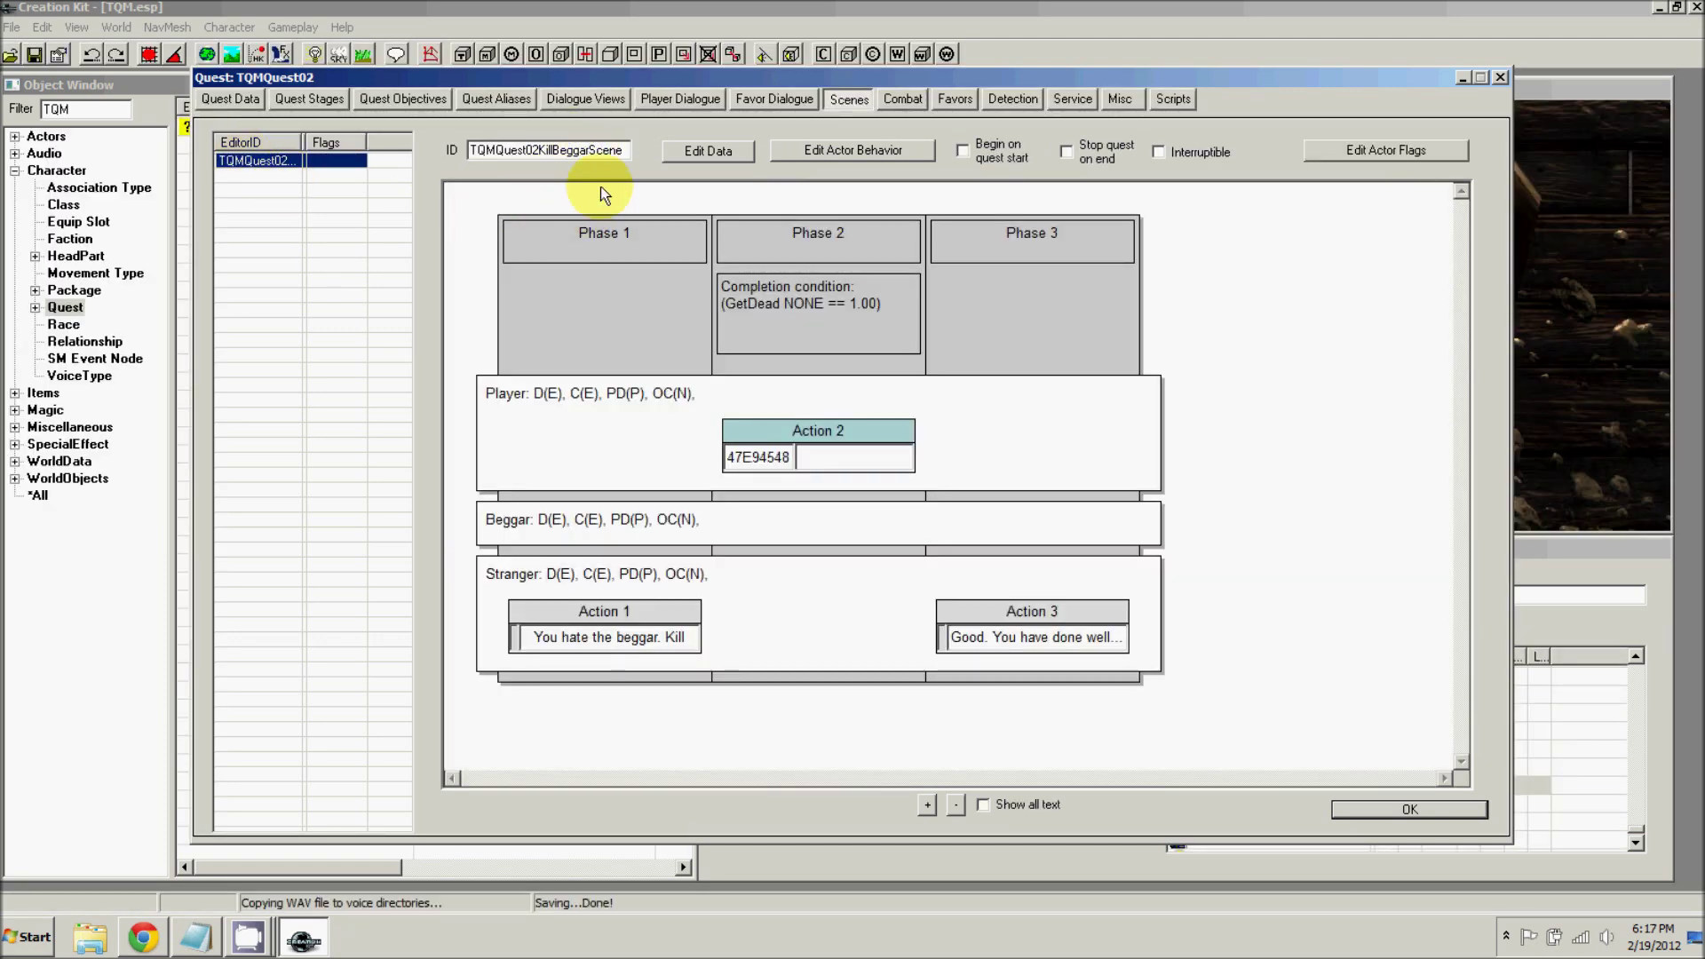
{"action": "left_click", "coordinate": [708, 151]}
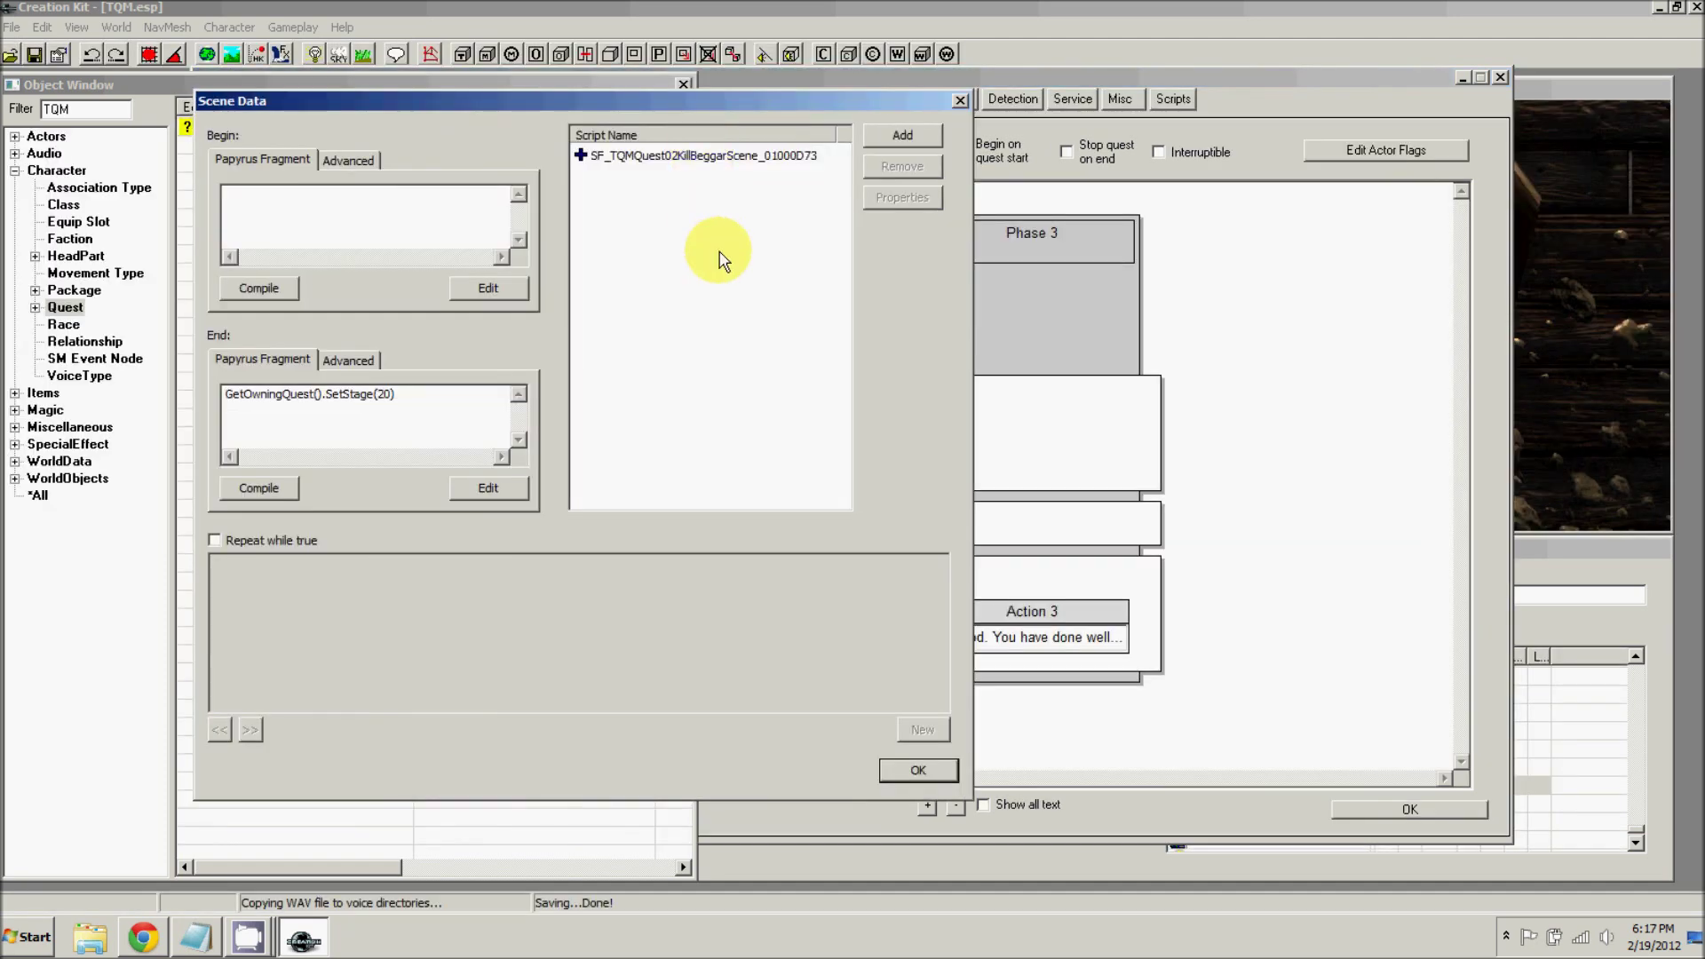
{"action": "left_click_drag", "start_coordinate": [281, 125], "coordinate": [454, 176]}
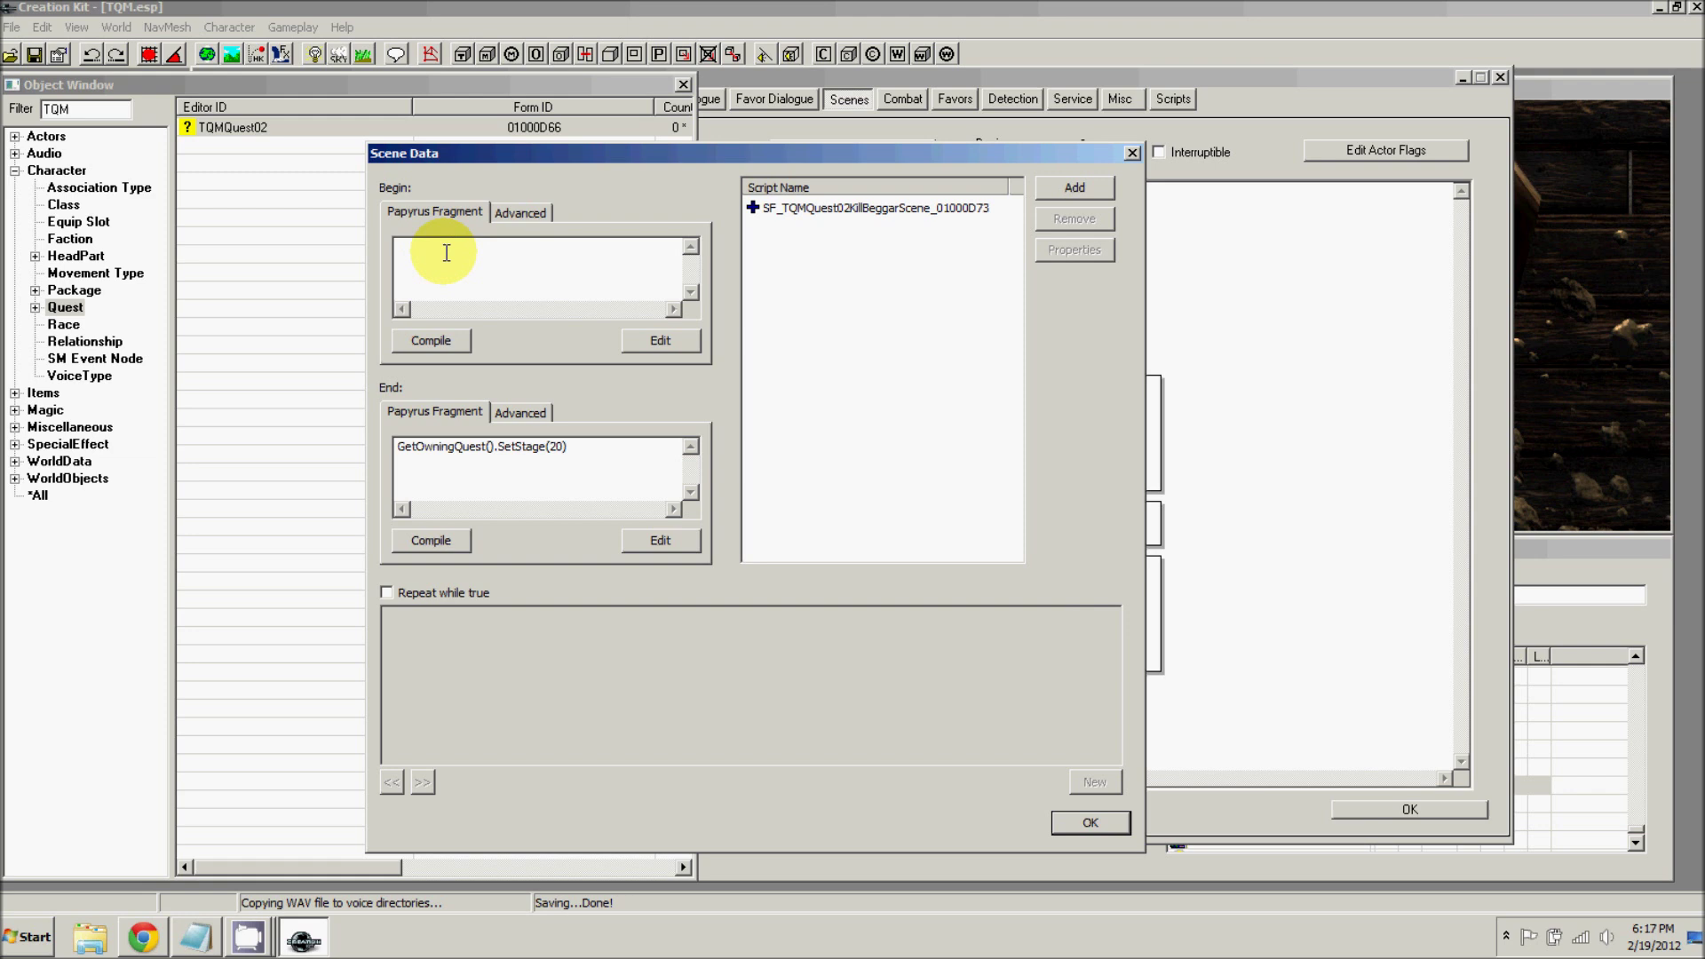
{"action": "type", "text": "(GetOwningQuest() as TQMQuest02Script)"}
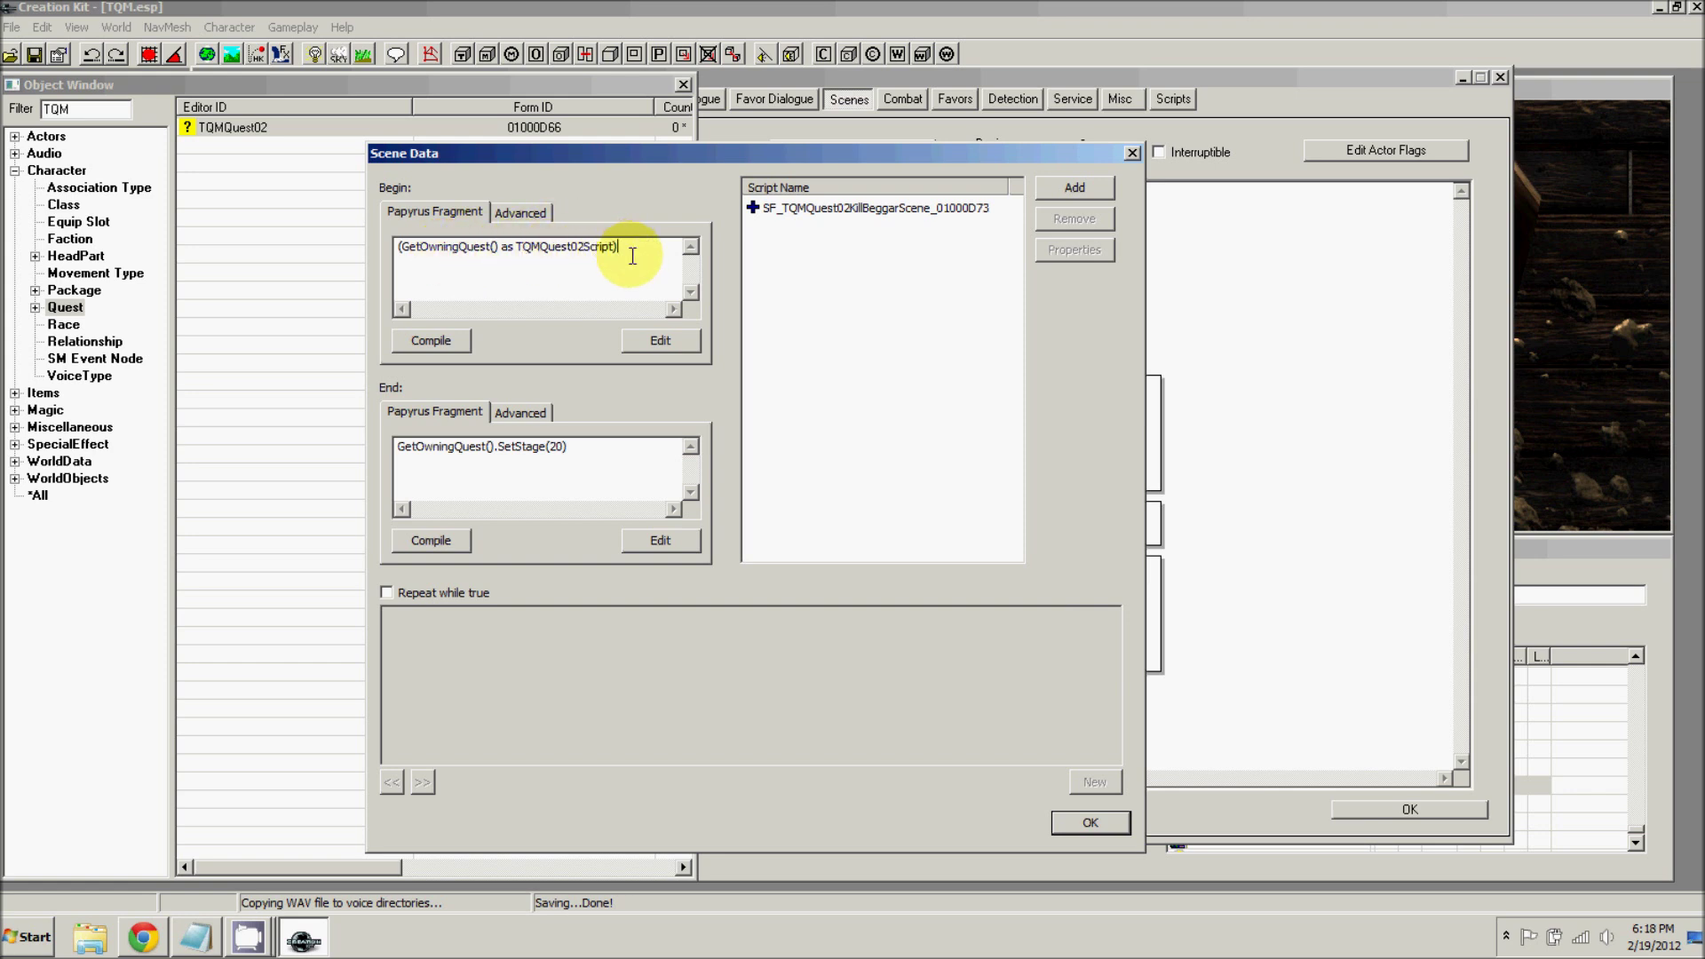
{"action": "type", "text": ".BeginMindControl()"}
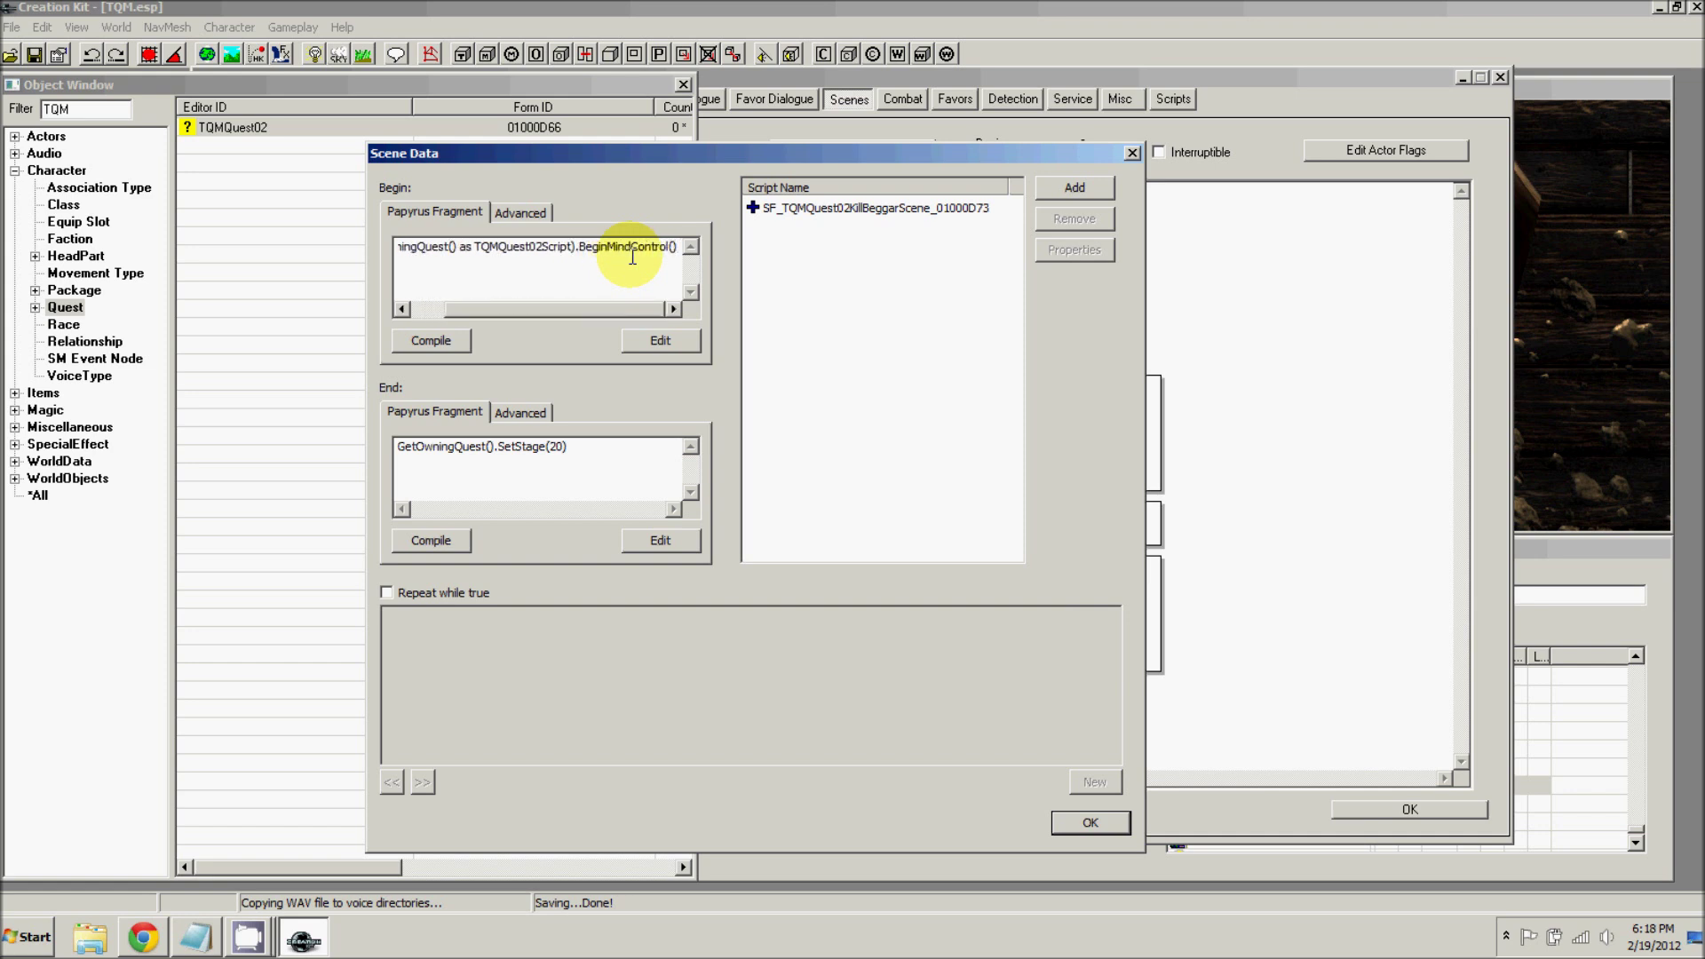
{"action": "left_click", "coordinate": [435, 341]}
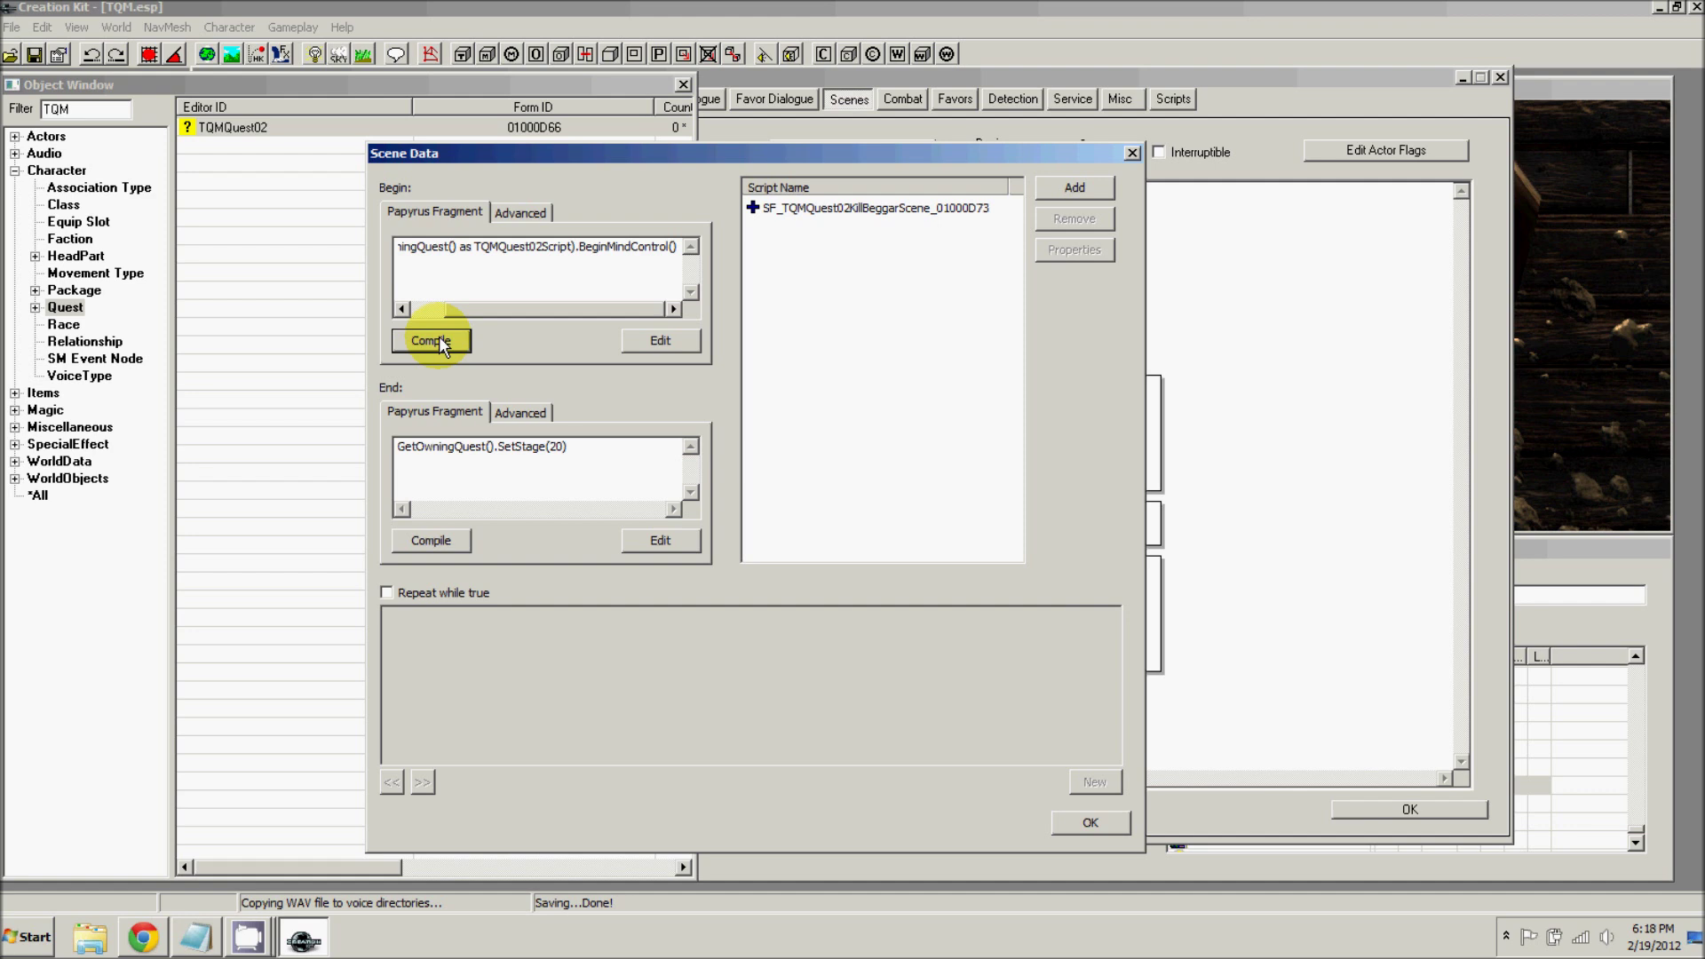
- Add (GetOwningQuest() as TQMQuest02Script).EndMindControl() above SetStage(20) in the scene's end fragment, compile it, and accept the scene and quest
{"action": "left_click", "coordinate": [407, 453]}
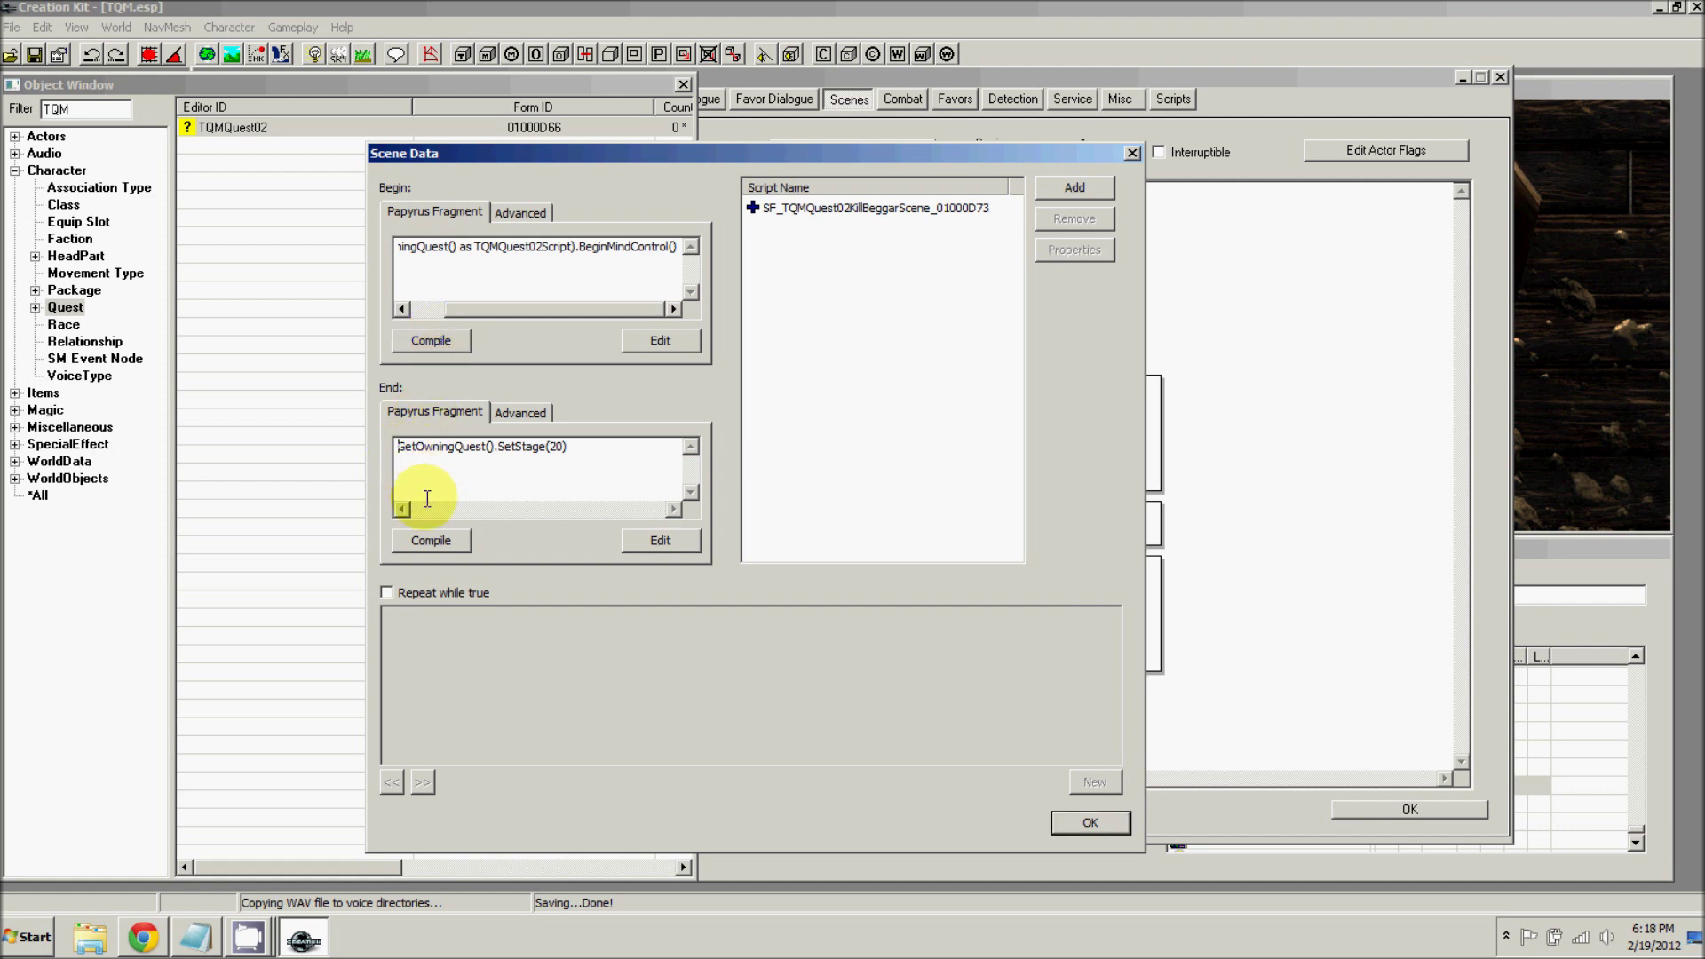
{"action": "key", "text": "Return"}
{"action": "key", "text": "Up"}
{"action": "type", "text": "(GetOwningQuest() as TQMQuest02Script).EndM"}
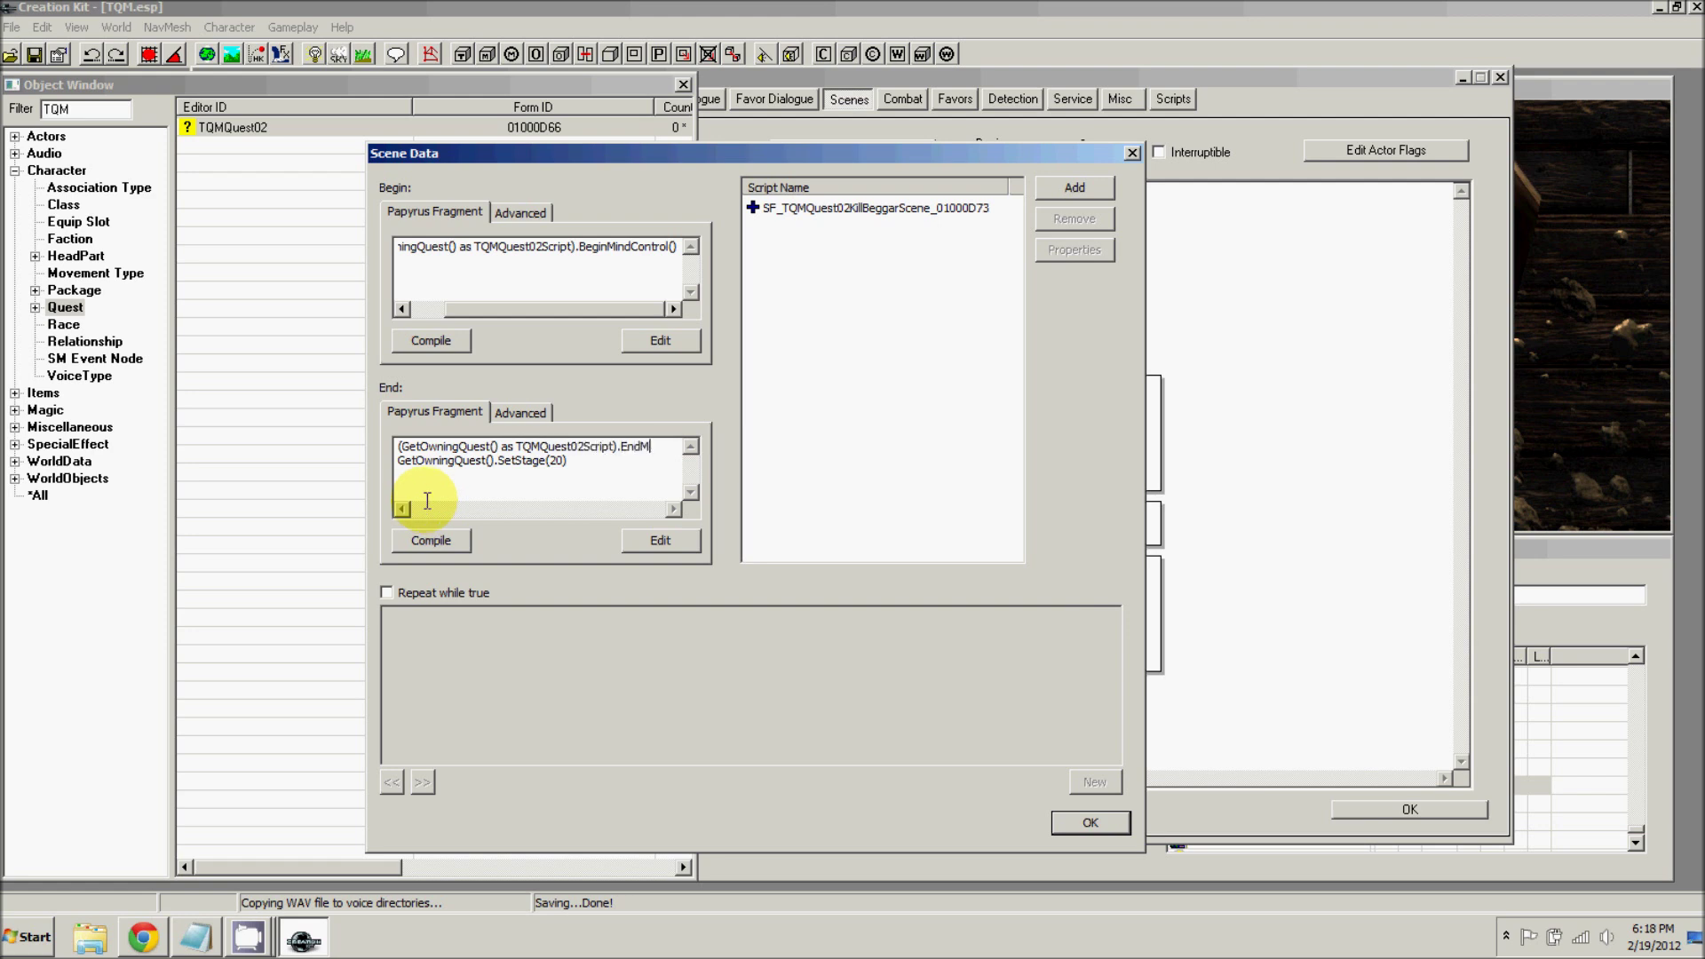
{"action": "type", "text": "indControl()"}
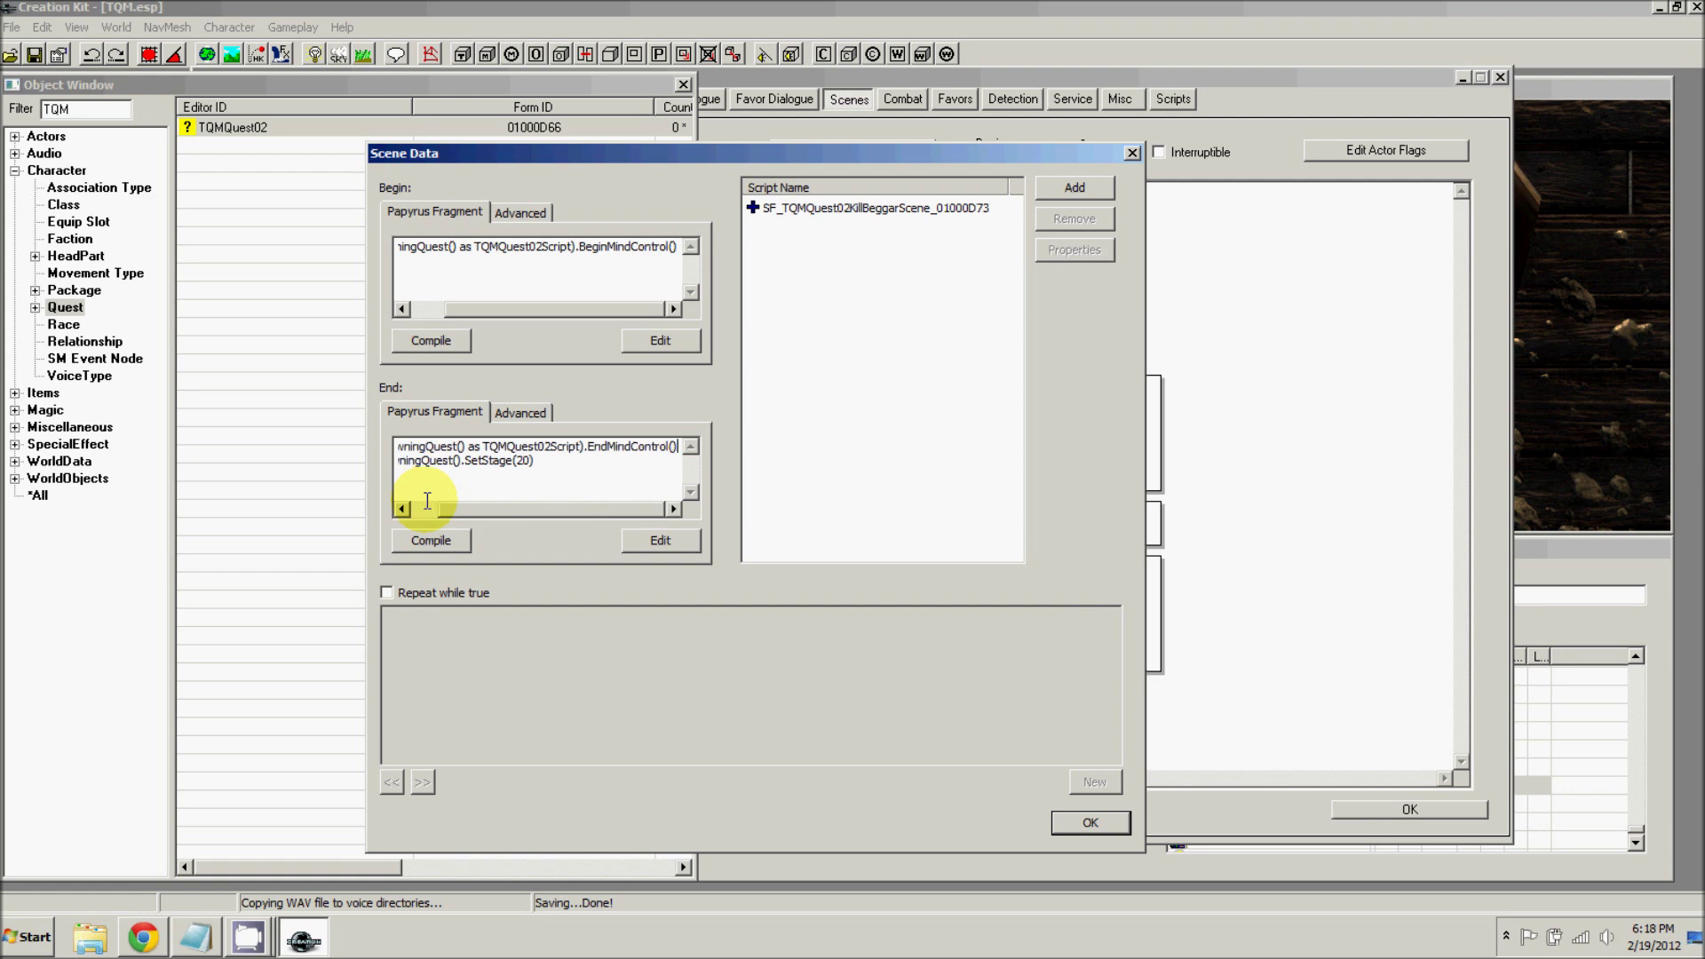
{"action": "left_click", "coordinate": [448, 539]}
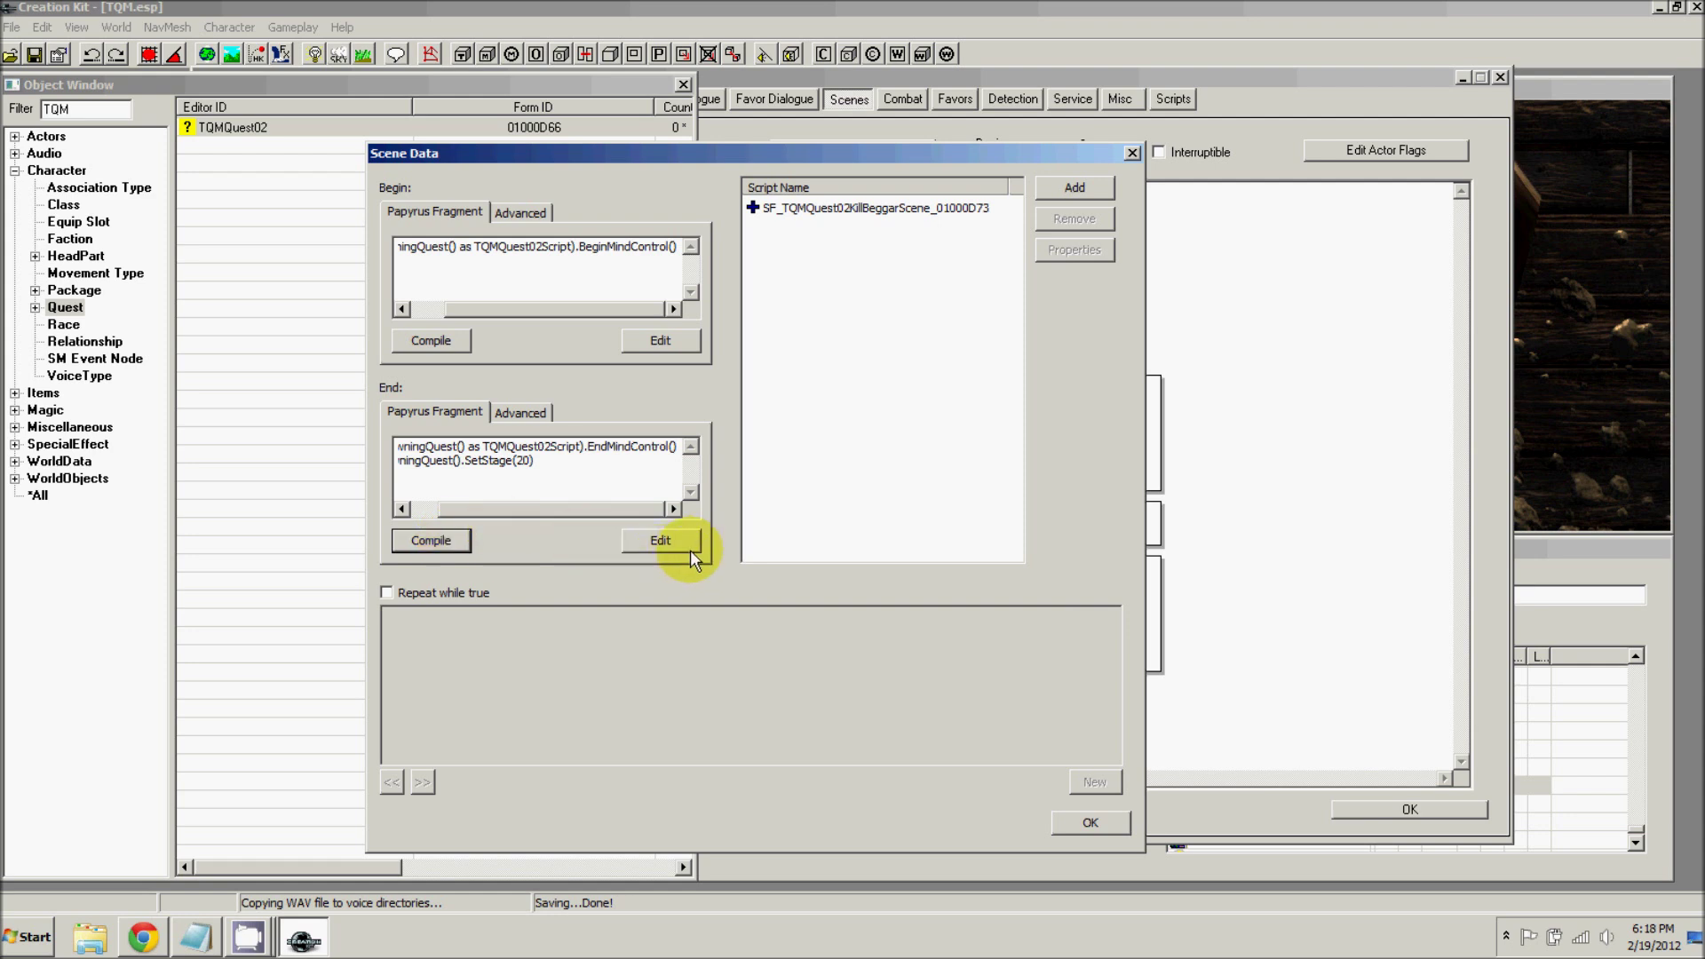
{"action": "left_click", "coordinate": [1092, 822]}
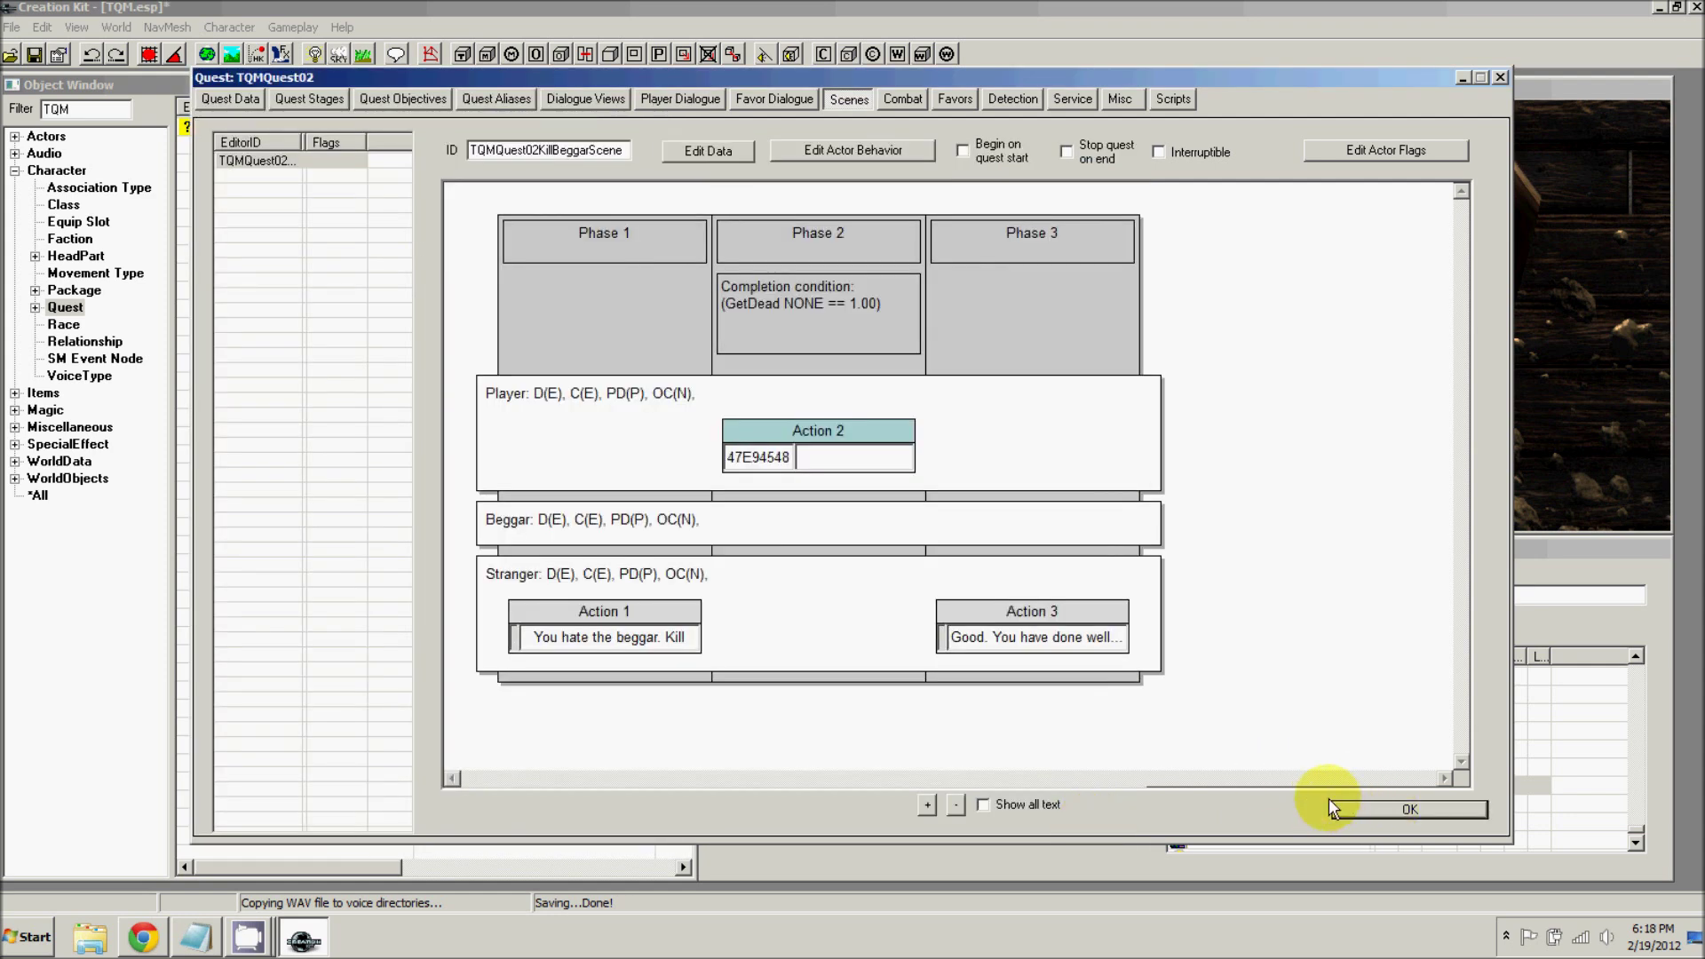
{"action": "left_click", "coordinate": [1390, 810]}
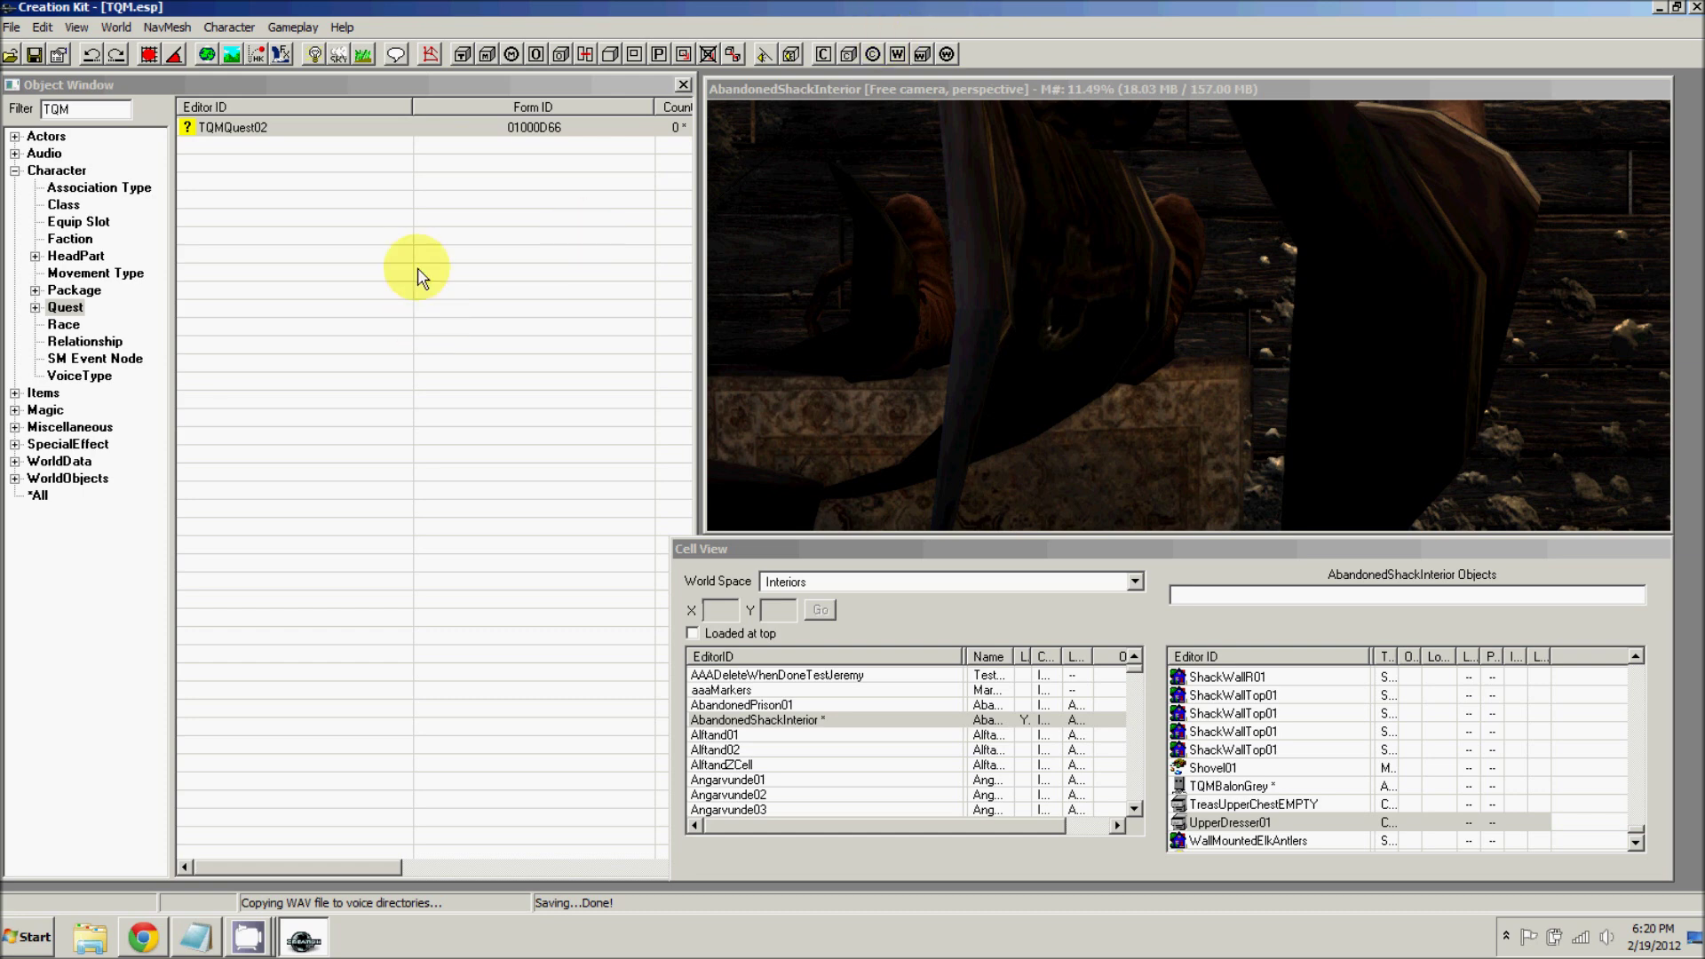
- Reopen TQMQuest02 and create a new log entry for quest stage 10
{"action": "double_click", "coordinate": [244, 126]}
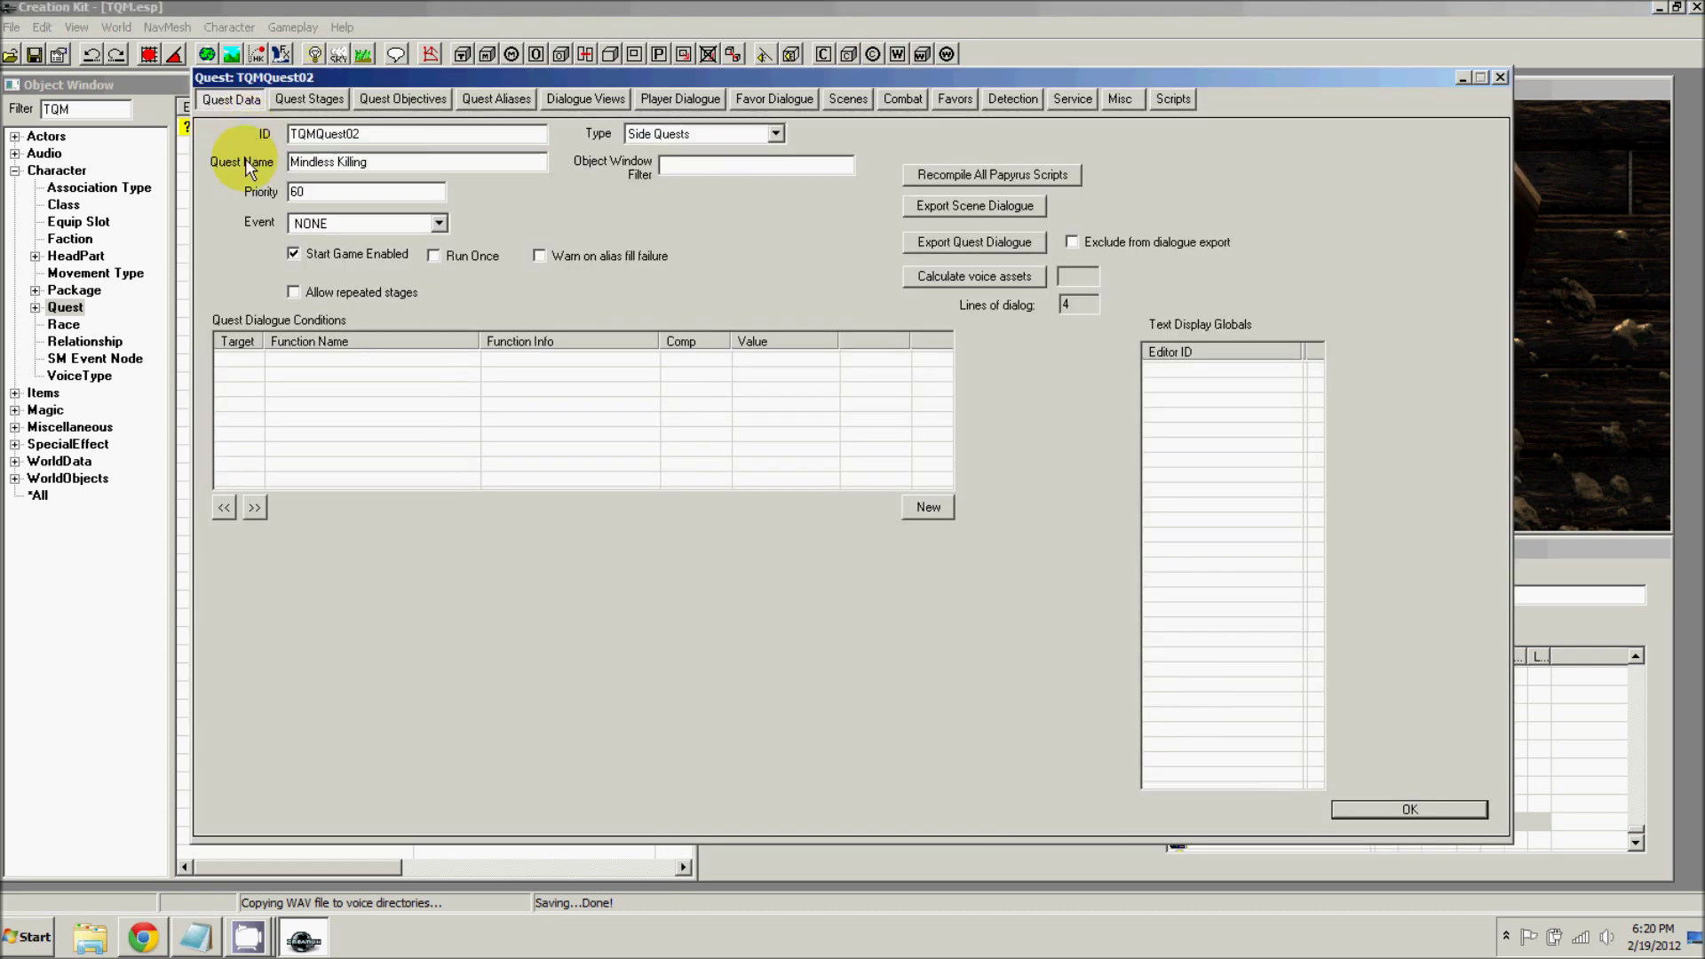
{"action": "left_click", "coordinate": [328, 105]}
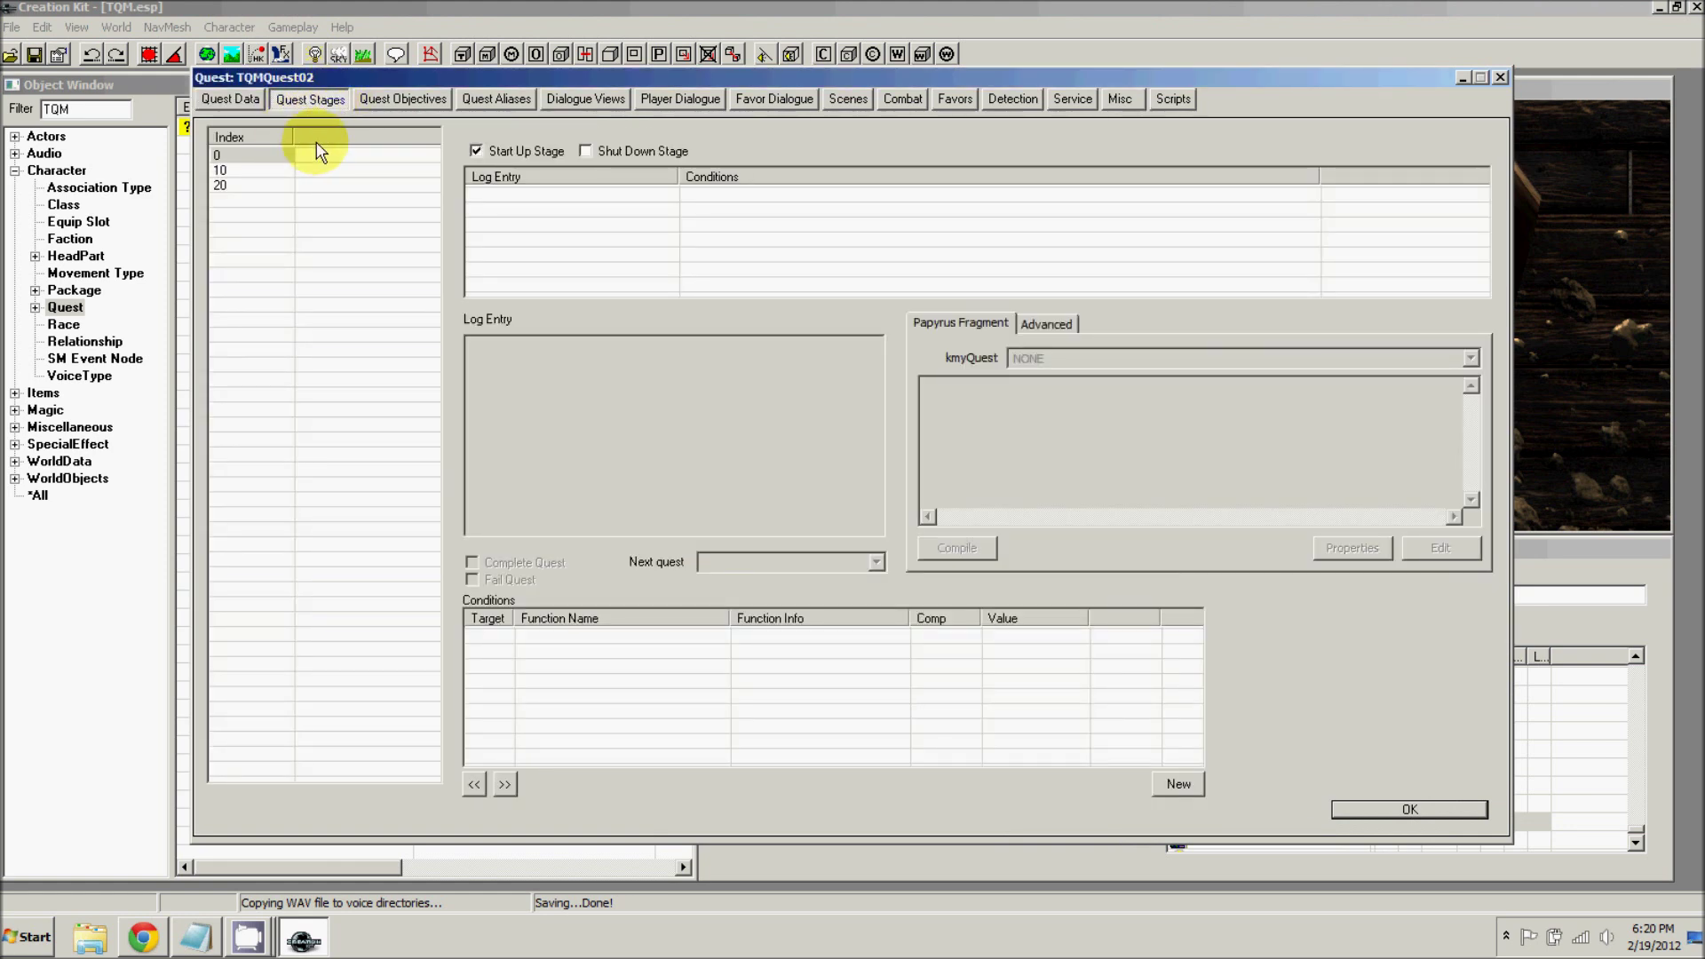
{"action": "left_click", "coordinate": [240, 170]}
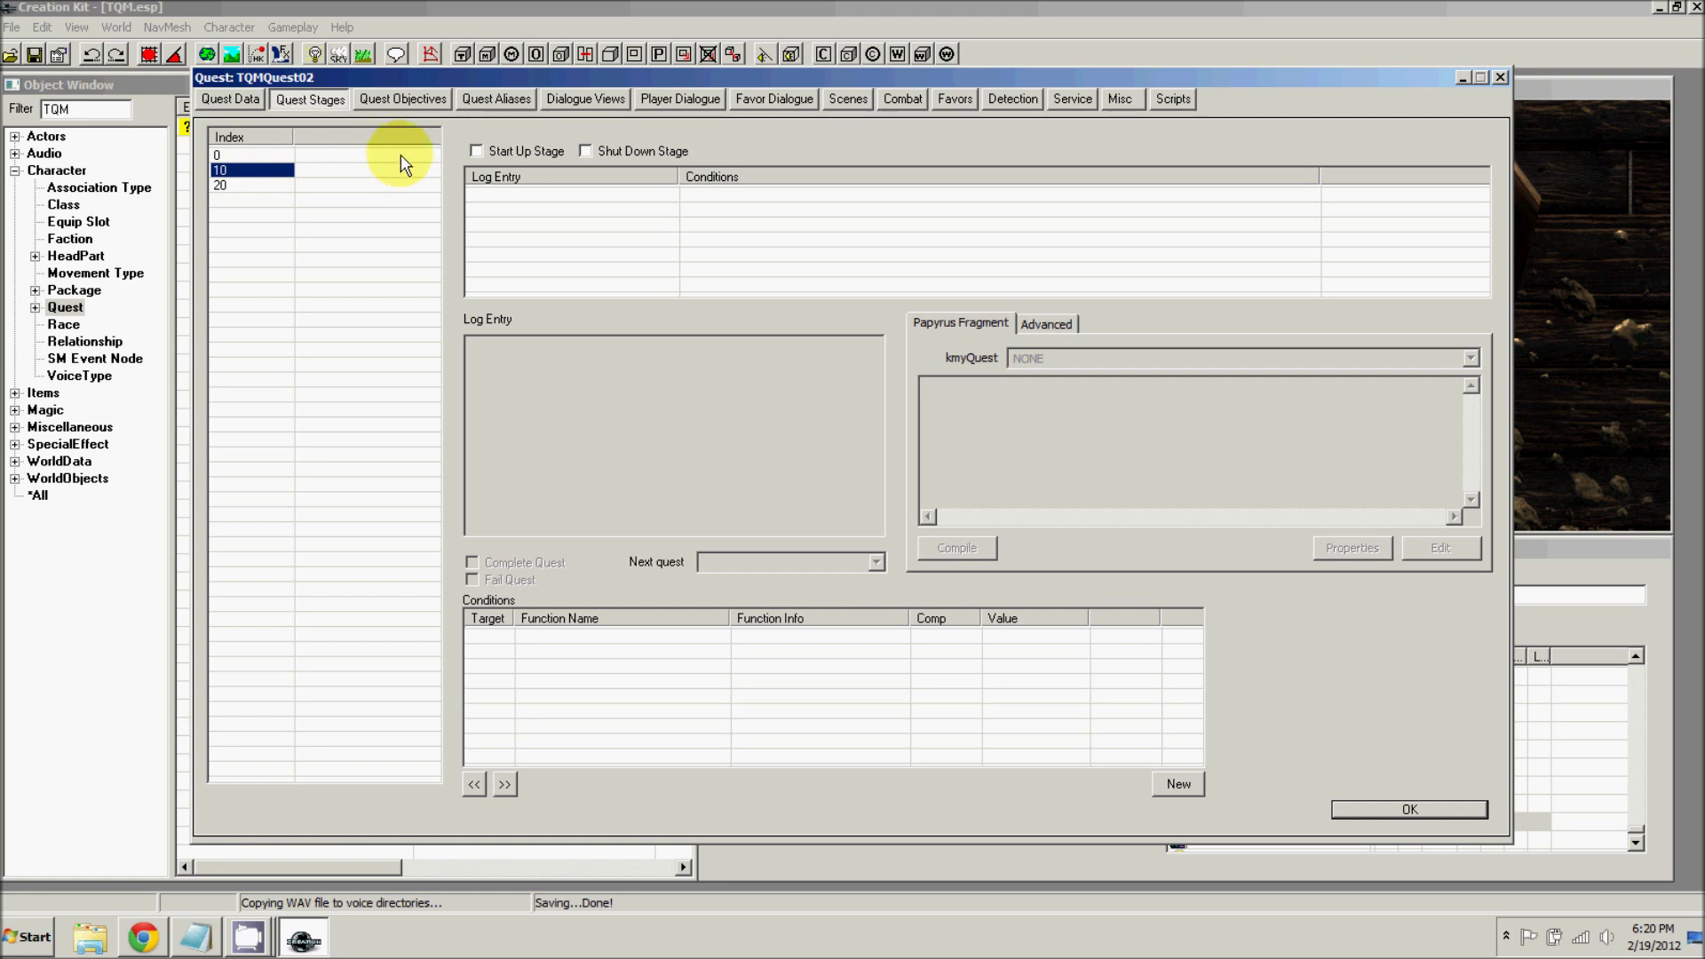
{"action": "right_click", "coordinate": [622, 231]}
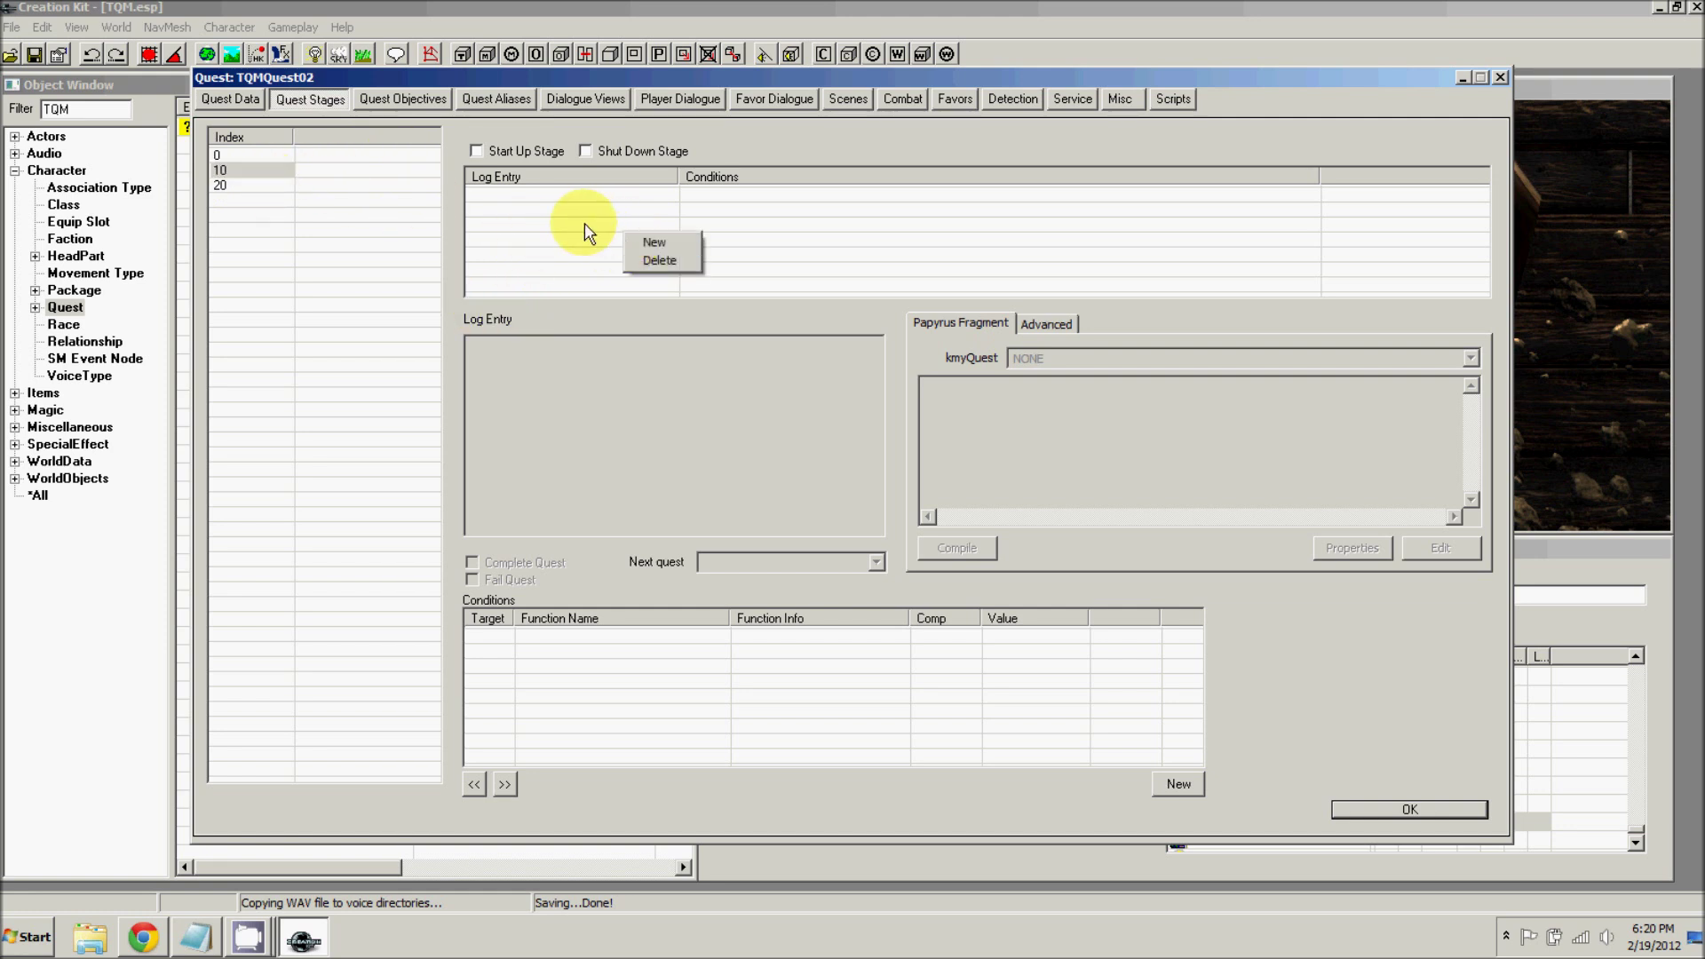
{"action": "left_click", "coordinate": [642, 243]}
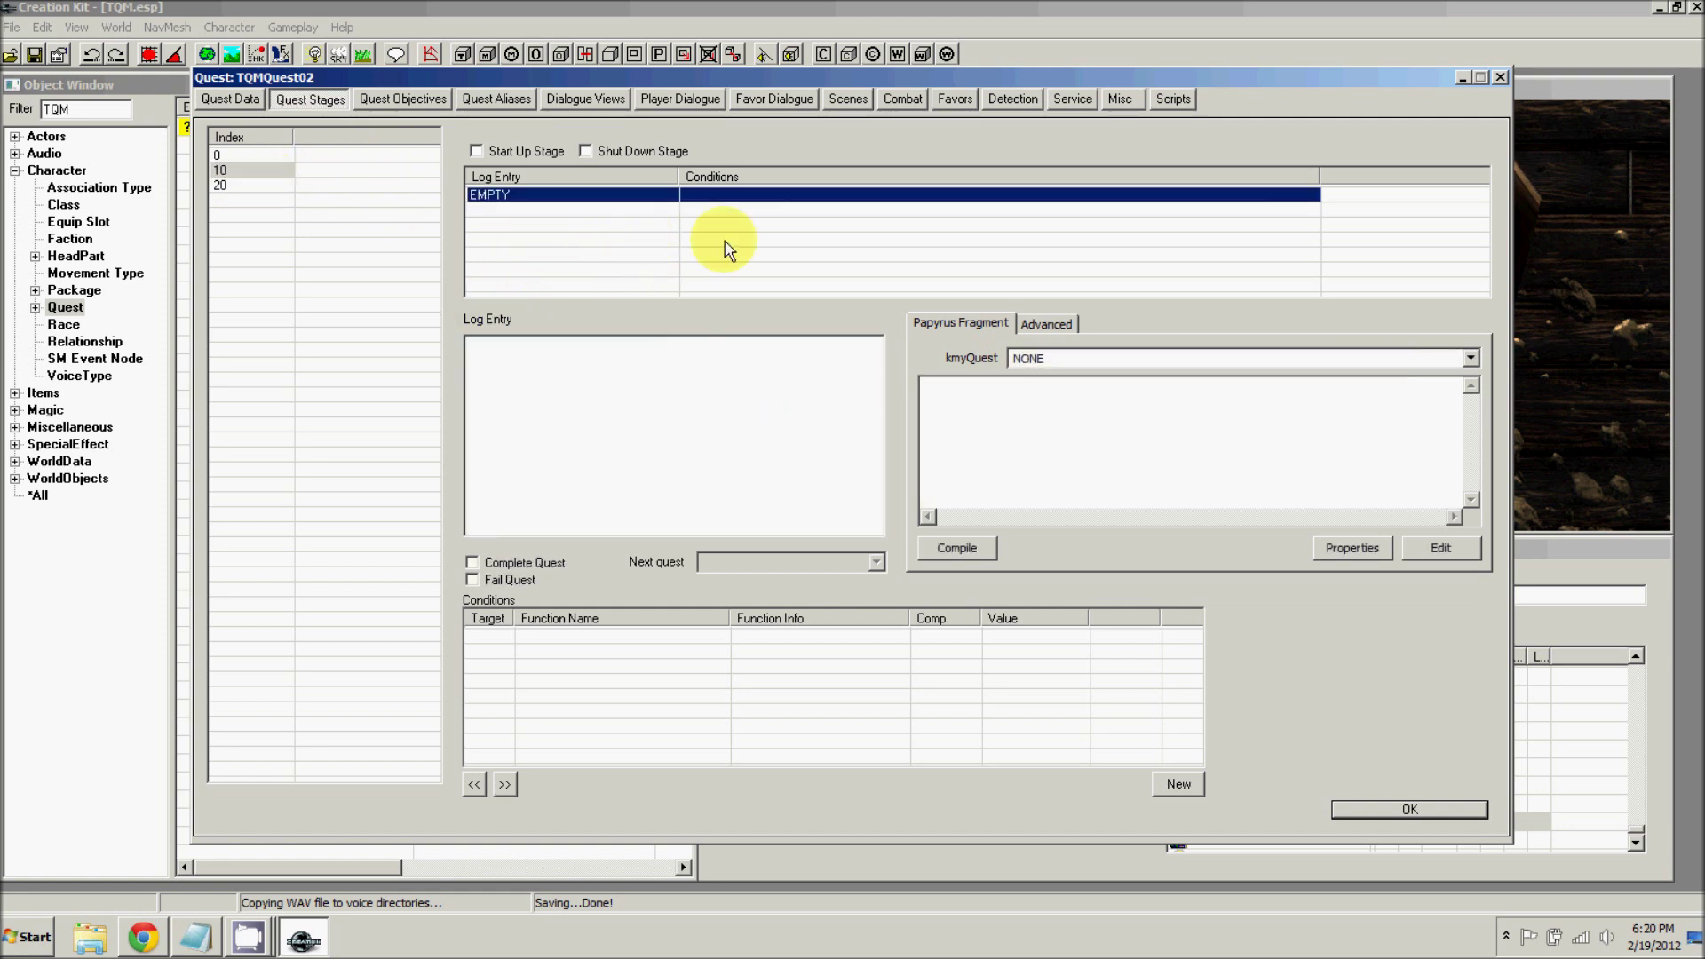
- Write stage 10's fragment: move Stranger to Player, SetAlpha(0), DisablePlayerControls(abCamSwitch=true,abSneaking=true), ForceThirdPerson(), SetPlayerAIDriven(true) and FightScene.Start()
{"action": "left_click", "coordinate": [1013, 400]}
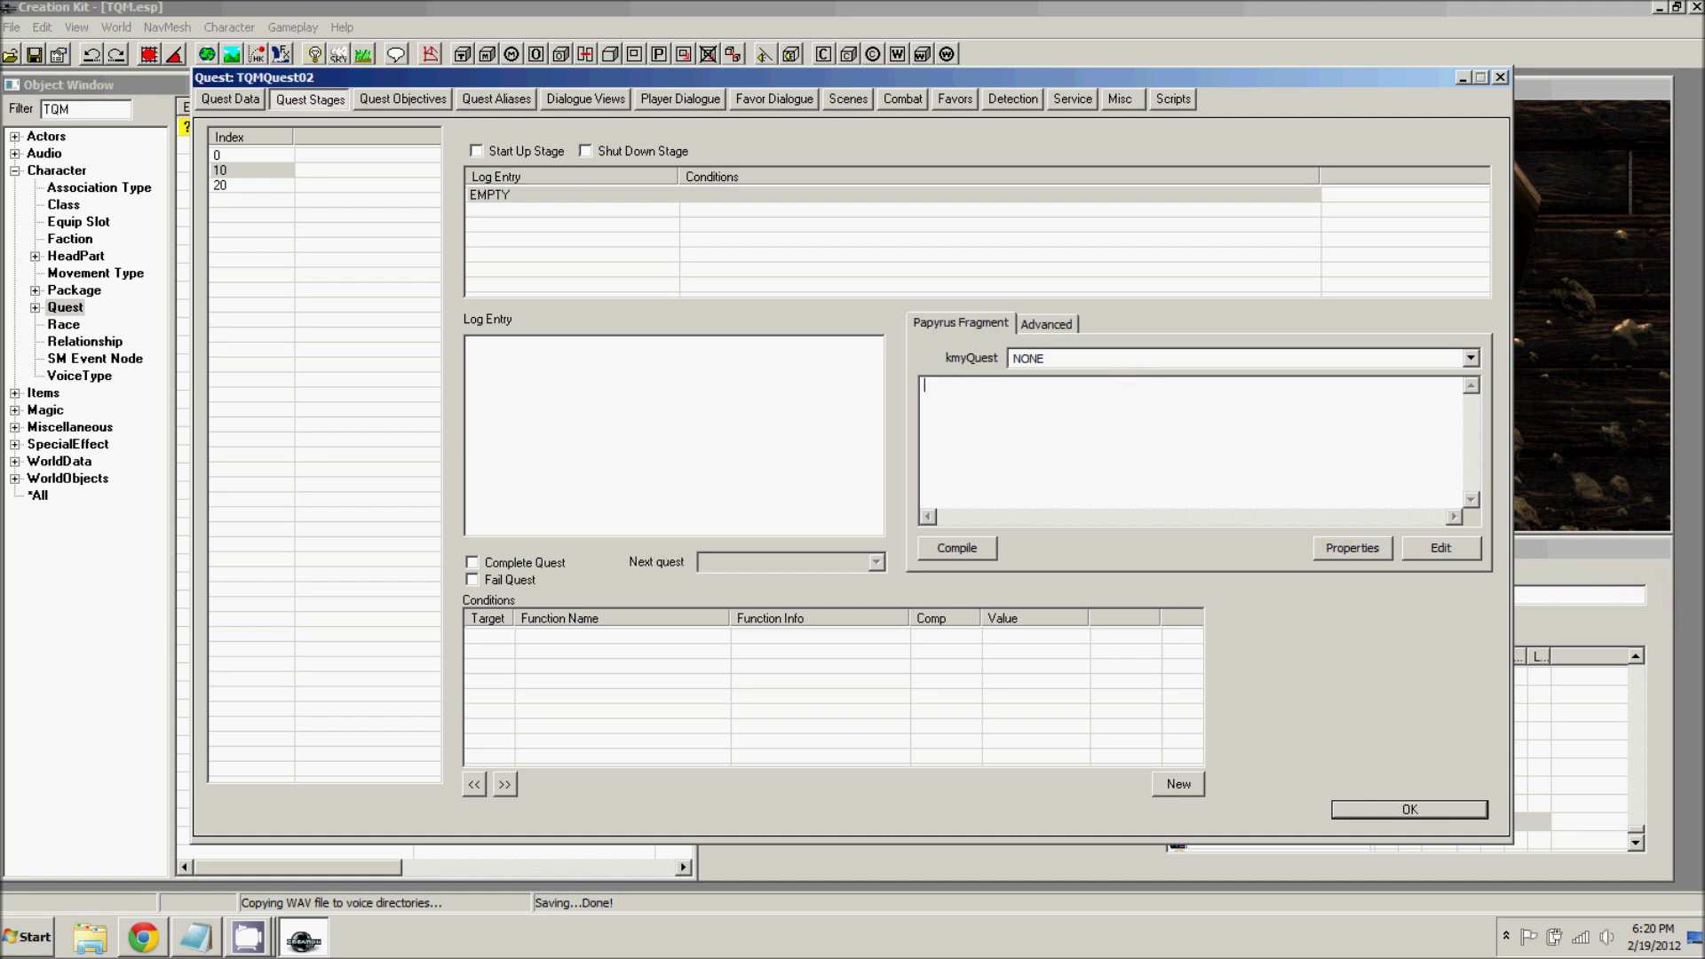
{"action": "key", "text": "alt+Tab"}
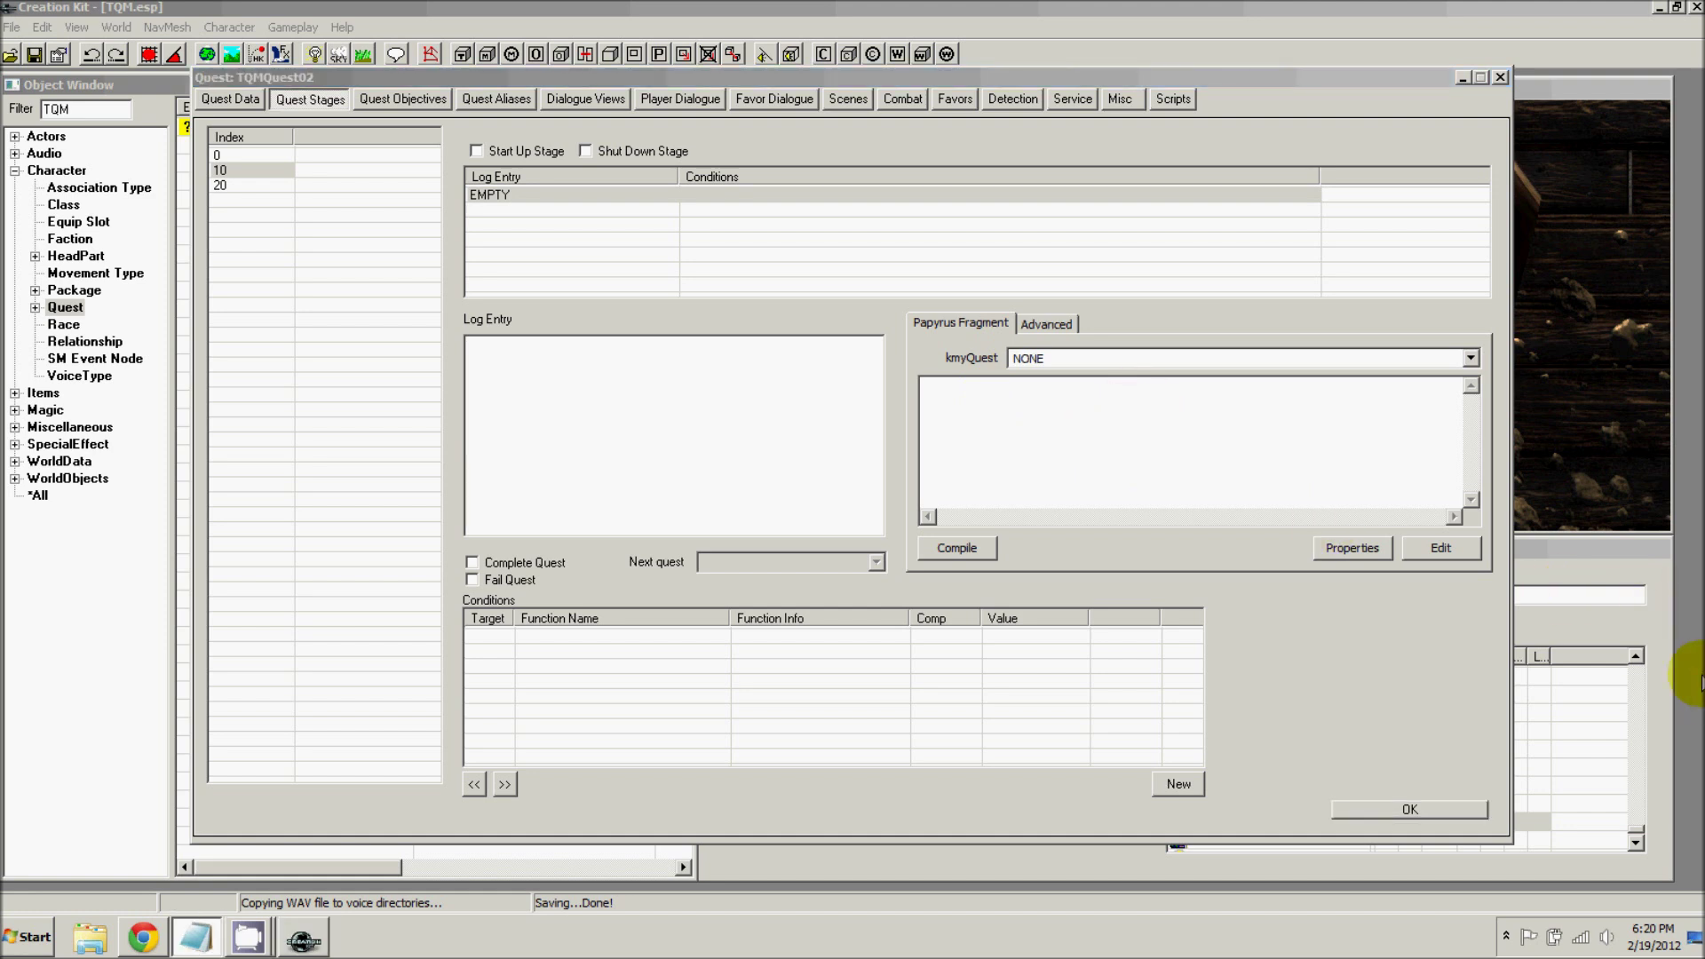
{"action": "left_click", "coordinate": [1112, 426]}
{"action": "type", "text": "alias_Stranger.GetRef().MoveTo(alias_Player.GetRef()) alias_Stranger.GetActorRef().SetAlpha(0) game.DisablePlayerControls(abCamSwitch=true,abSneaking=true) game.ForceThirdPerson() game.SetPlayerAIDriven(true) FightScene.Start()"}
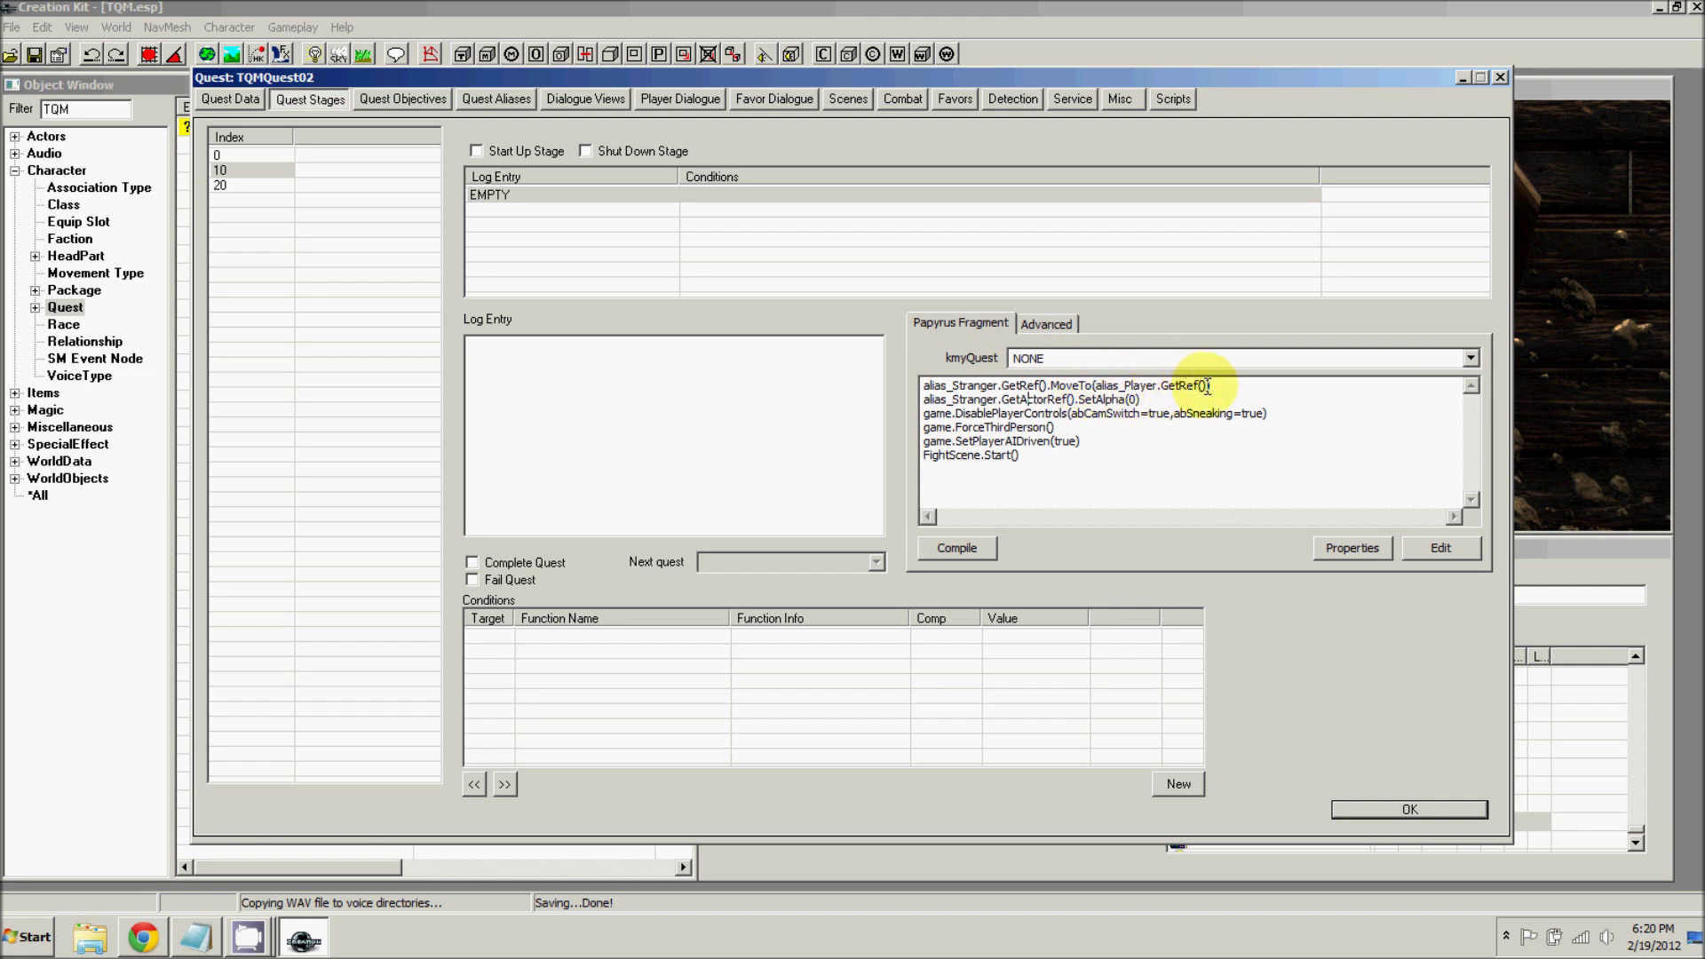
- Review stage 10's fragment line by line, from the Stranger's MoveTo call through the player control calls to FightScene.Start()
{"action": "left_click_drag", "start_coordinate": [1156, 387], "coordinate": [1095, 386]}
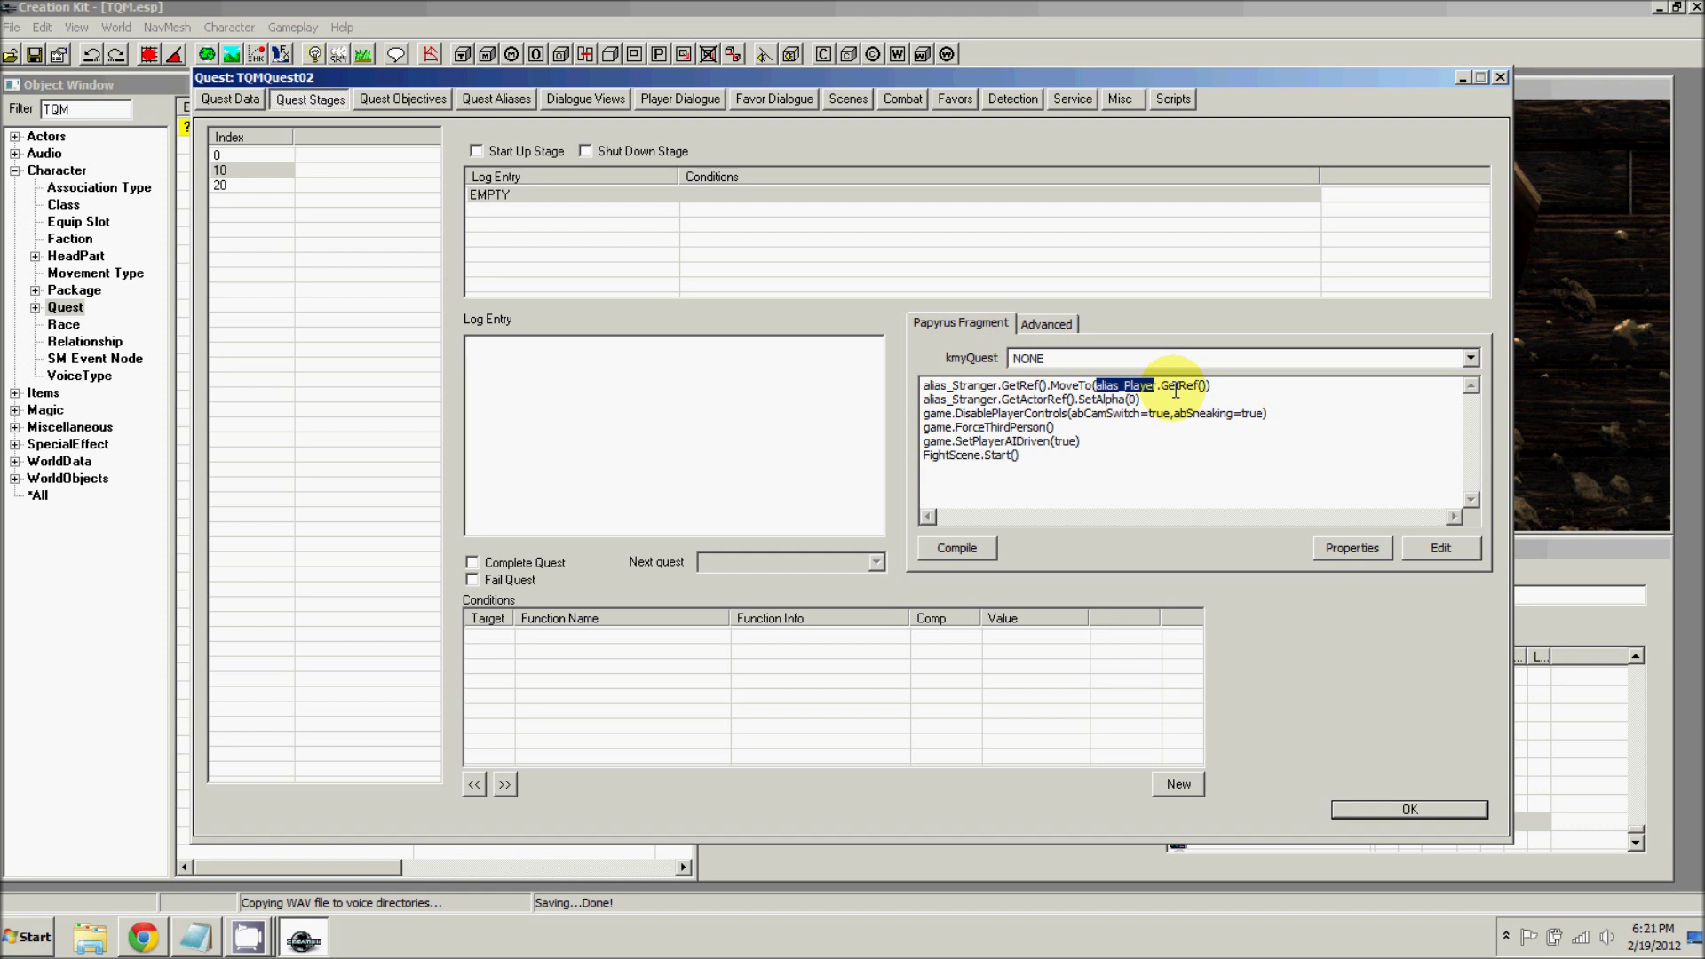
{"action": "left_click_drag", "start_coordinate": [1236, 386], "coordinate": [919, 388]}
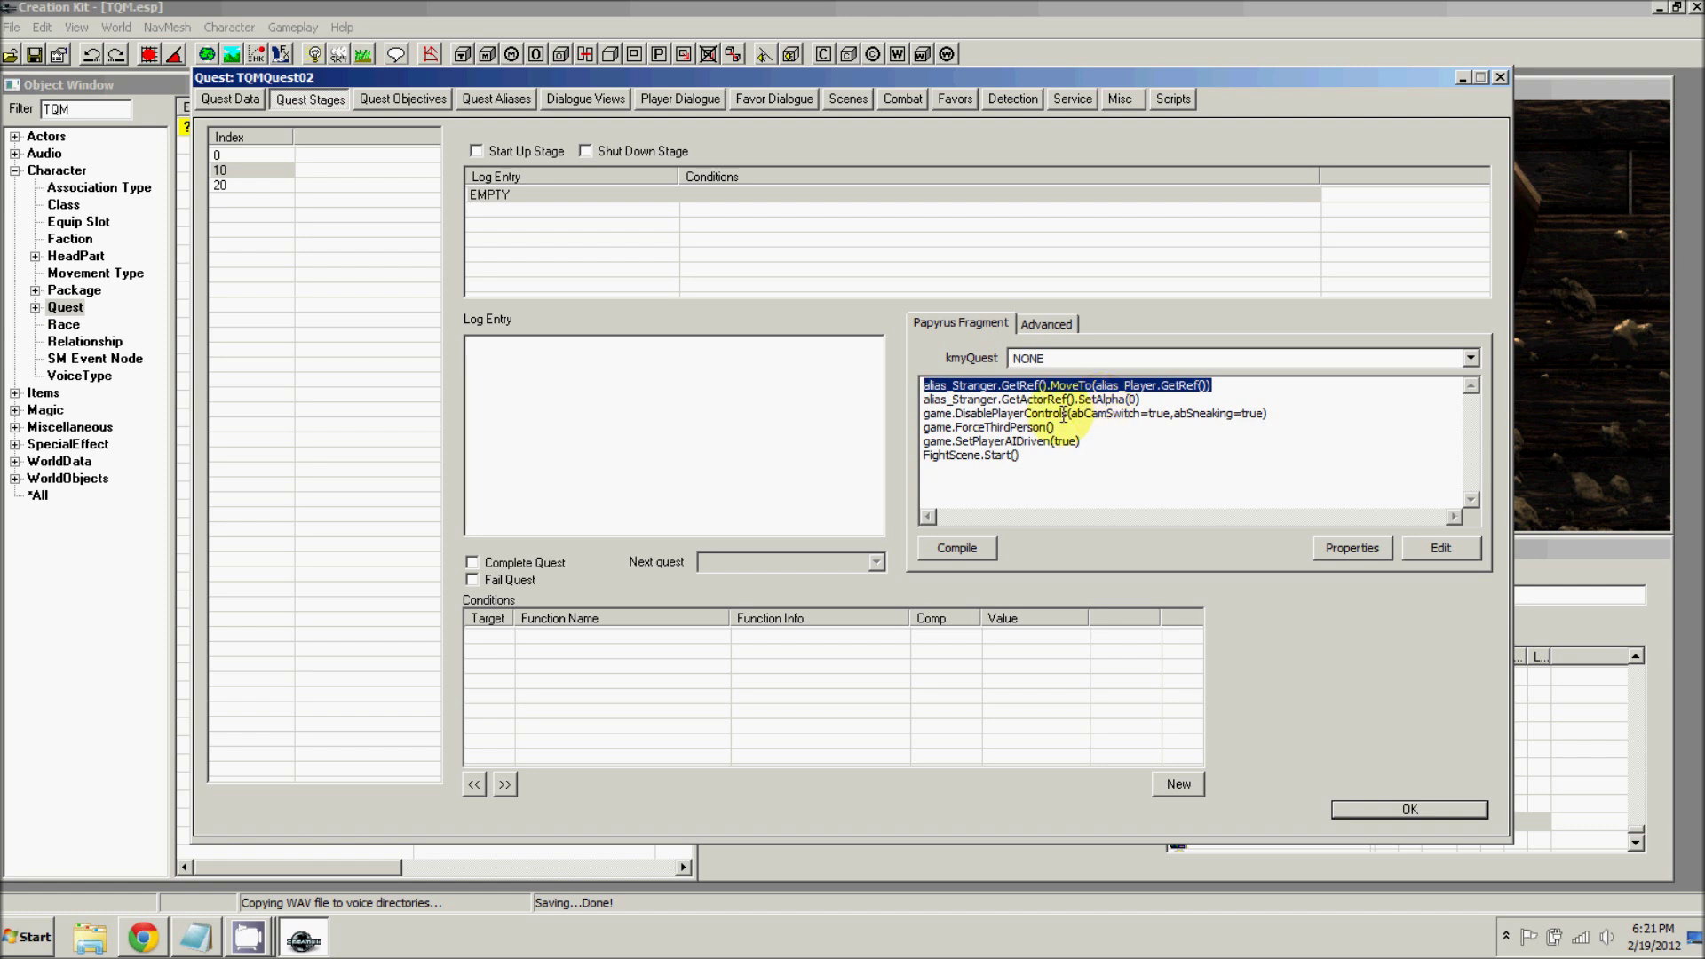
{"action": "left_click_drag", "start_coordinate": [1078, 399], "coordinate": [1017, 401]}
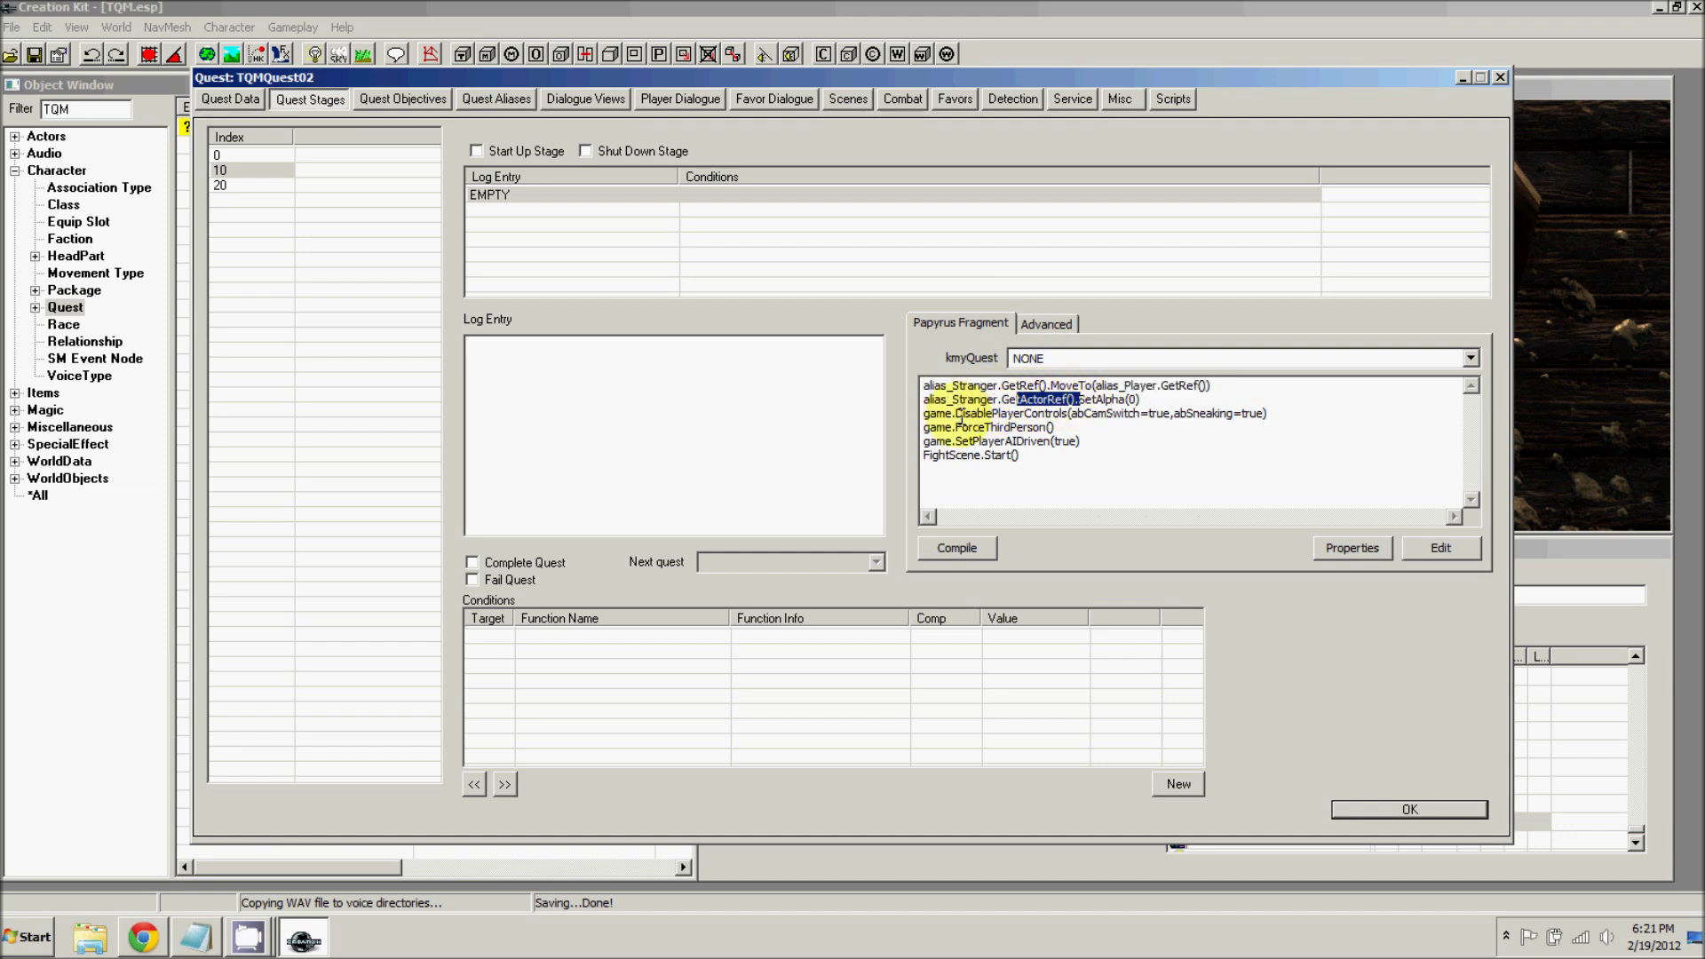
{"action": "left_click_drag", "start_coordinate": [1141, 400], "coordinate": [1078, 399]}
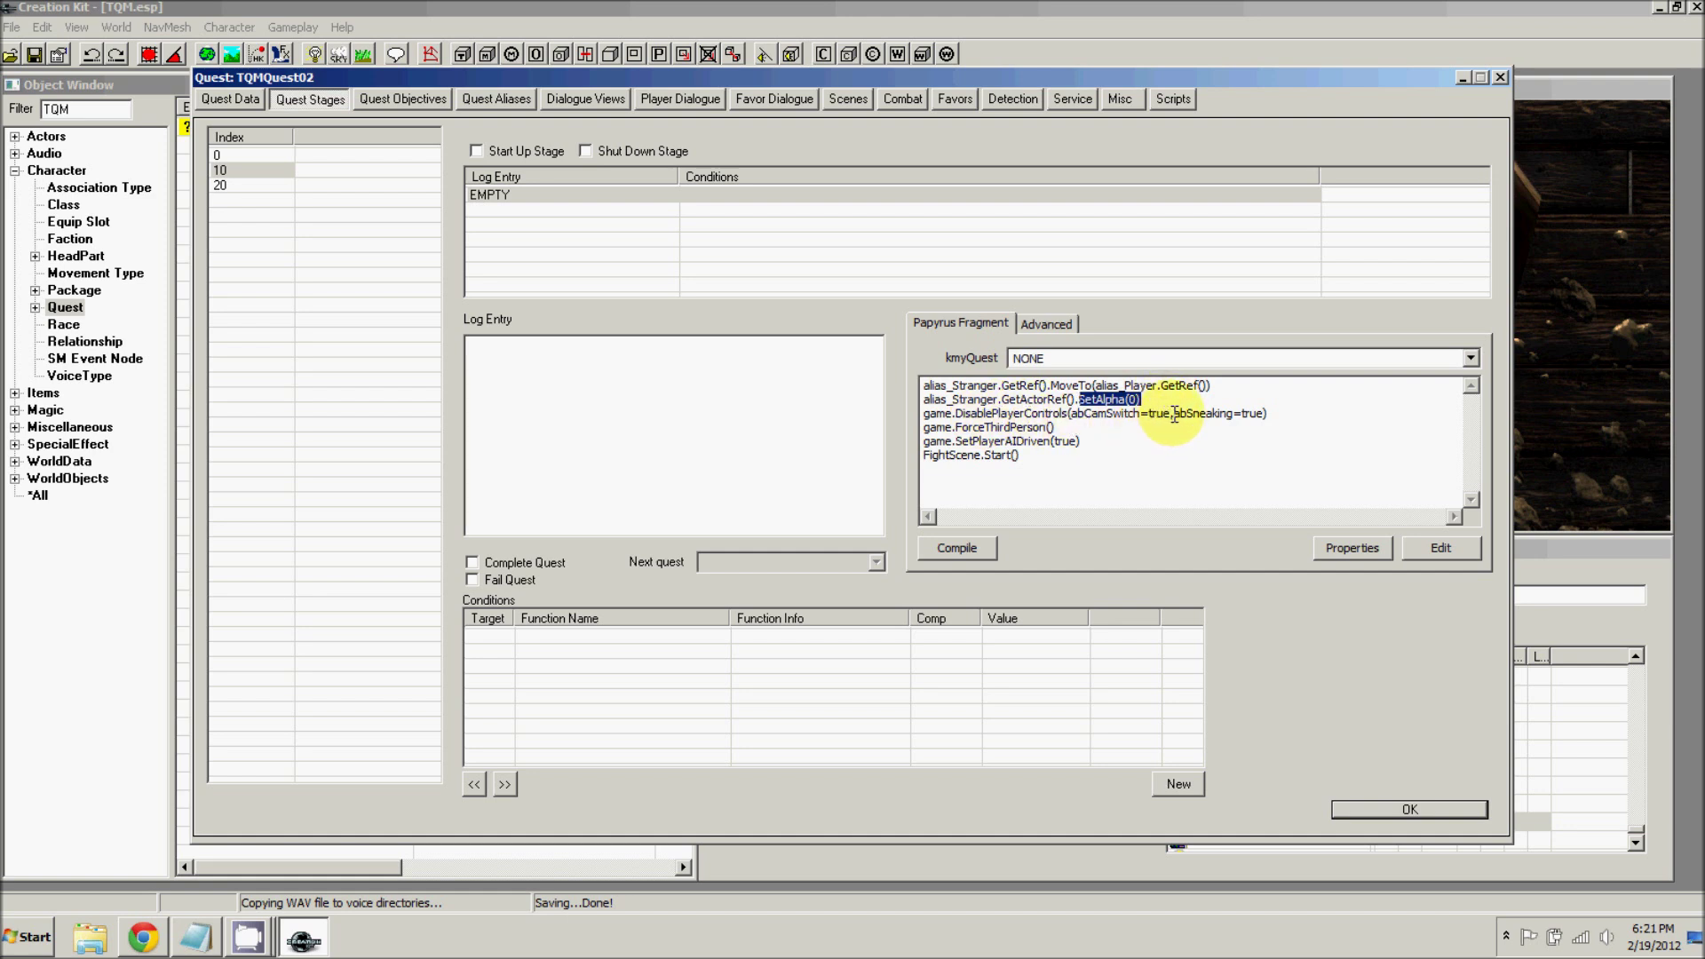
{"action": "left_click_drag", "start_coordinate": [1265, 414], "coordinate": [1073, 415]}
{"action": "left_click", "coordinate": [1057, 426]}
{"action": "left_click_drag", "start_coordinate": [1172, 415], "coordinate": [1070, 416]}
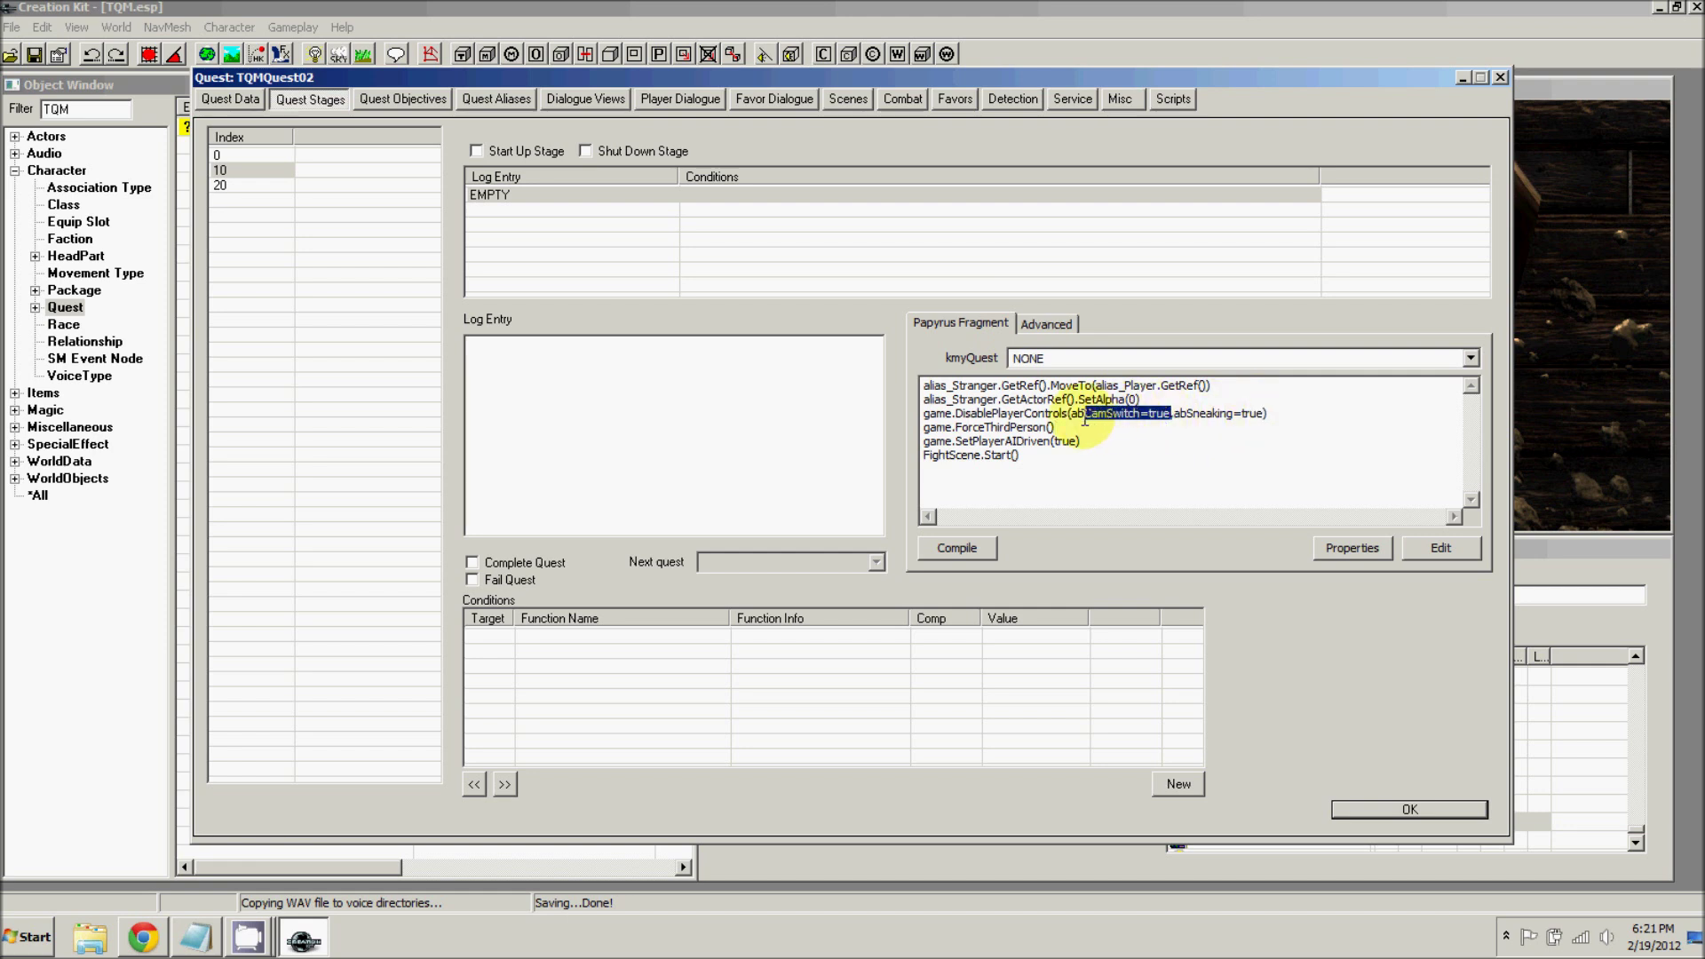
{"action": "left_click", "coordinate": [1094, 434]}
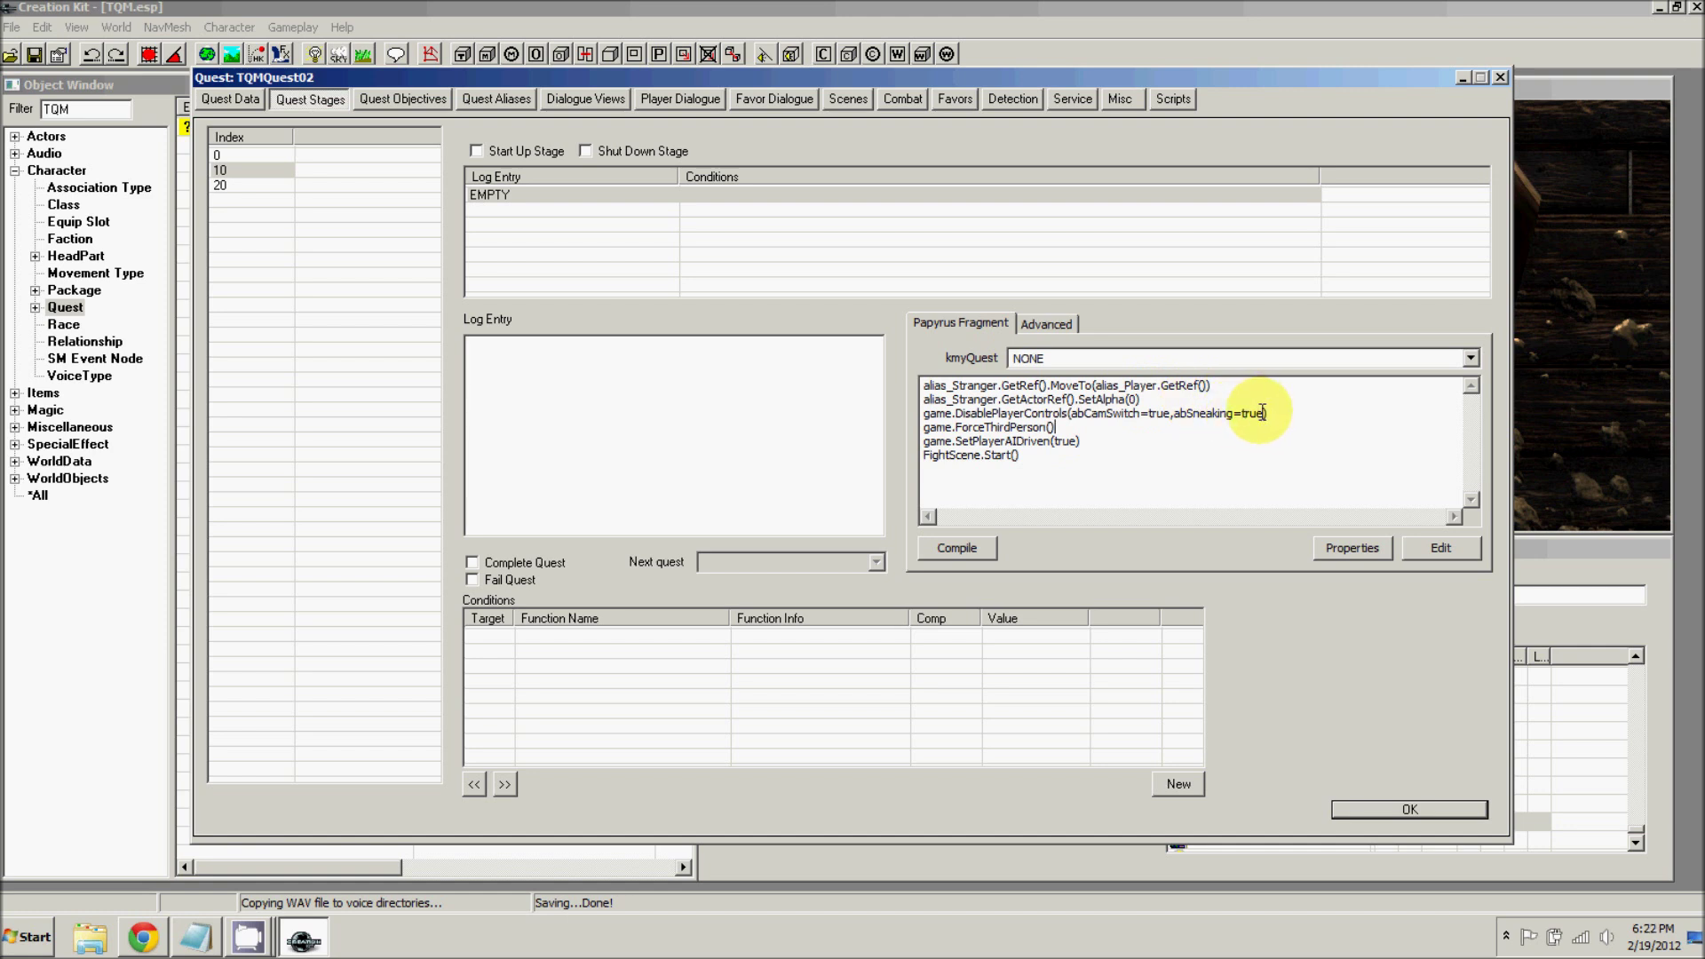
{"action": "left_click_drag", "start_coordinate": [1265, 414], "coordinate": [1175, 414]}
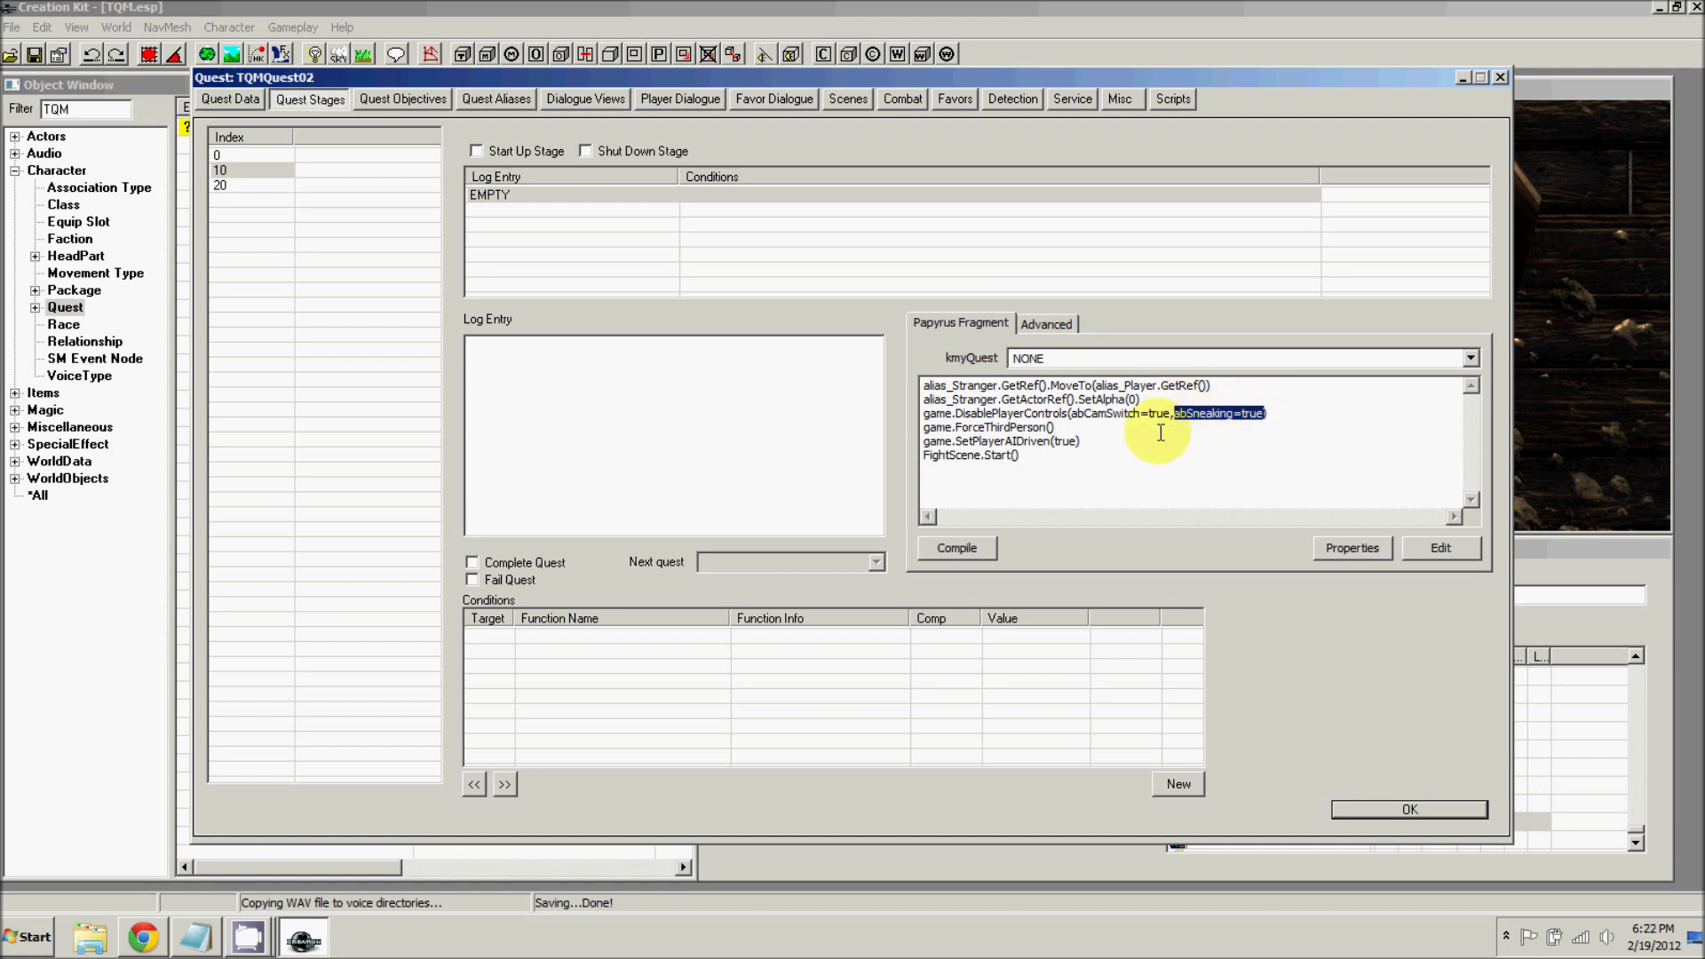
{"action": "left_click_drag", "start_coordinate": [1074, 428], "coordinate": [952, 427]}
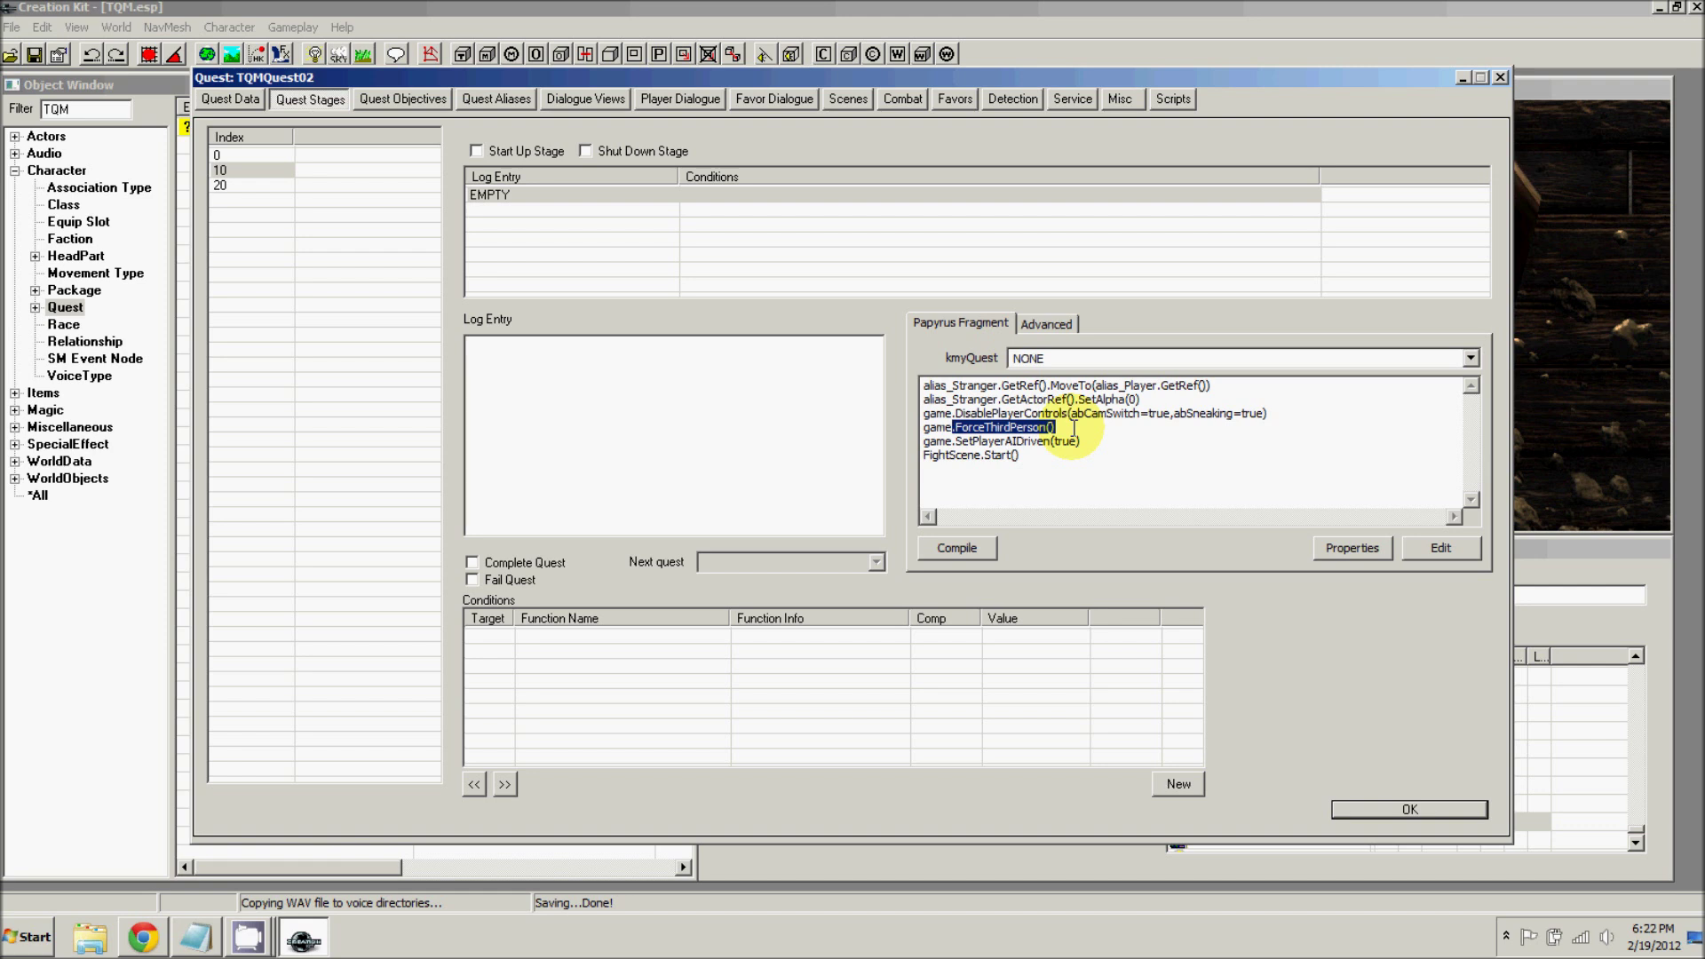
{"action": "left_click_drag", "start_coordinate": [1081, 441], "coordinate": [956, 441]}
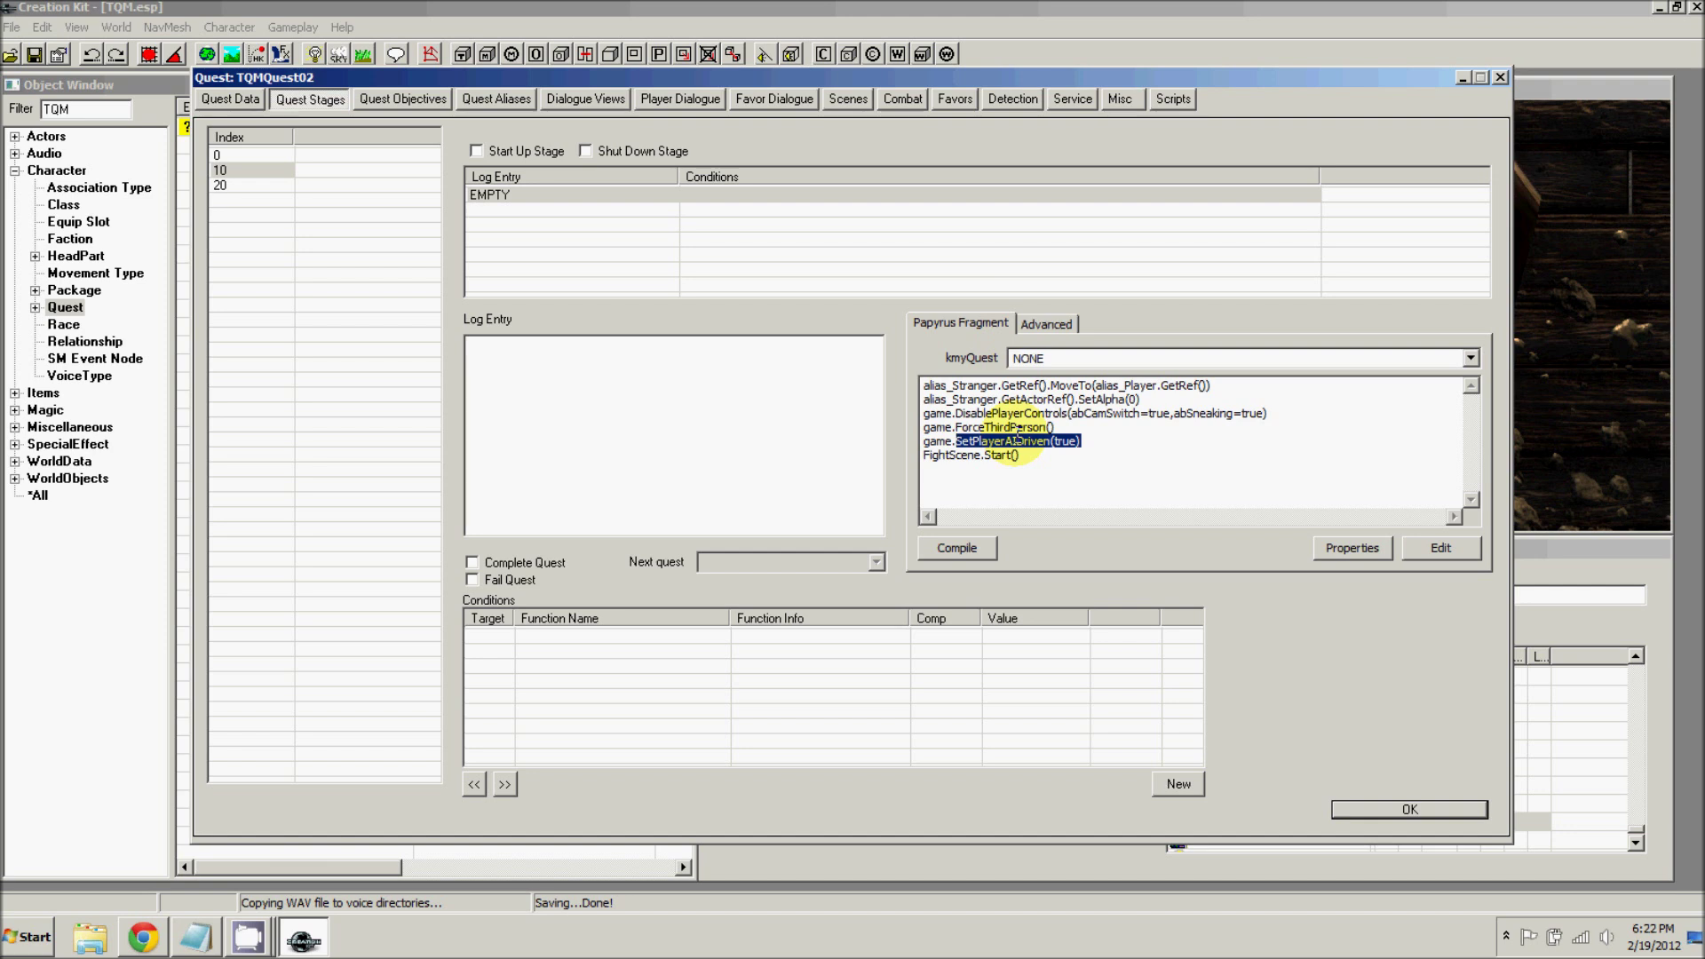
{"action": "left_click", "coordinate": [991, 445]}
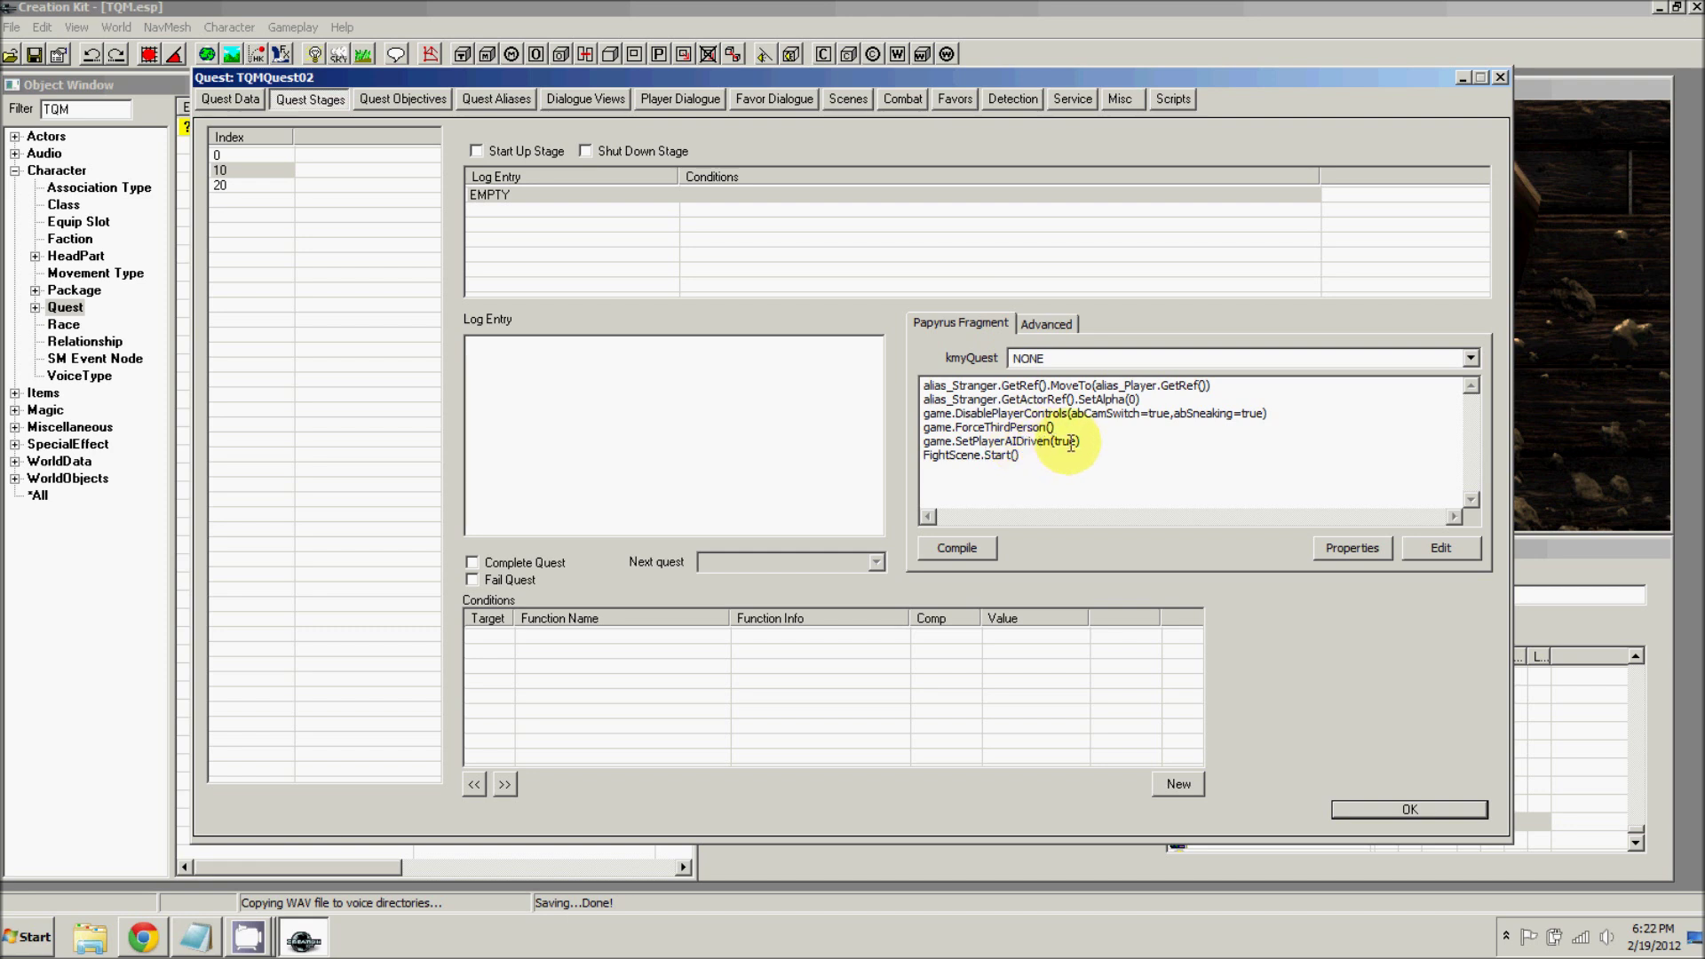
{"action": "left_click_drag", "start_coordinate": [1082, 443], "coordinate": [1051, 443]}
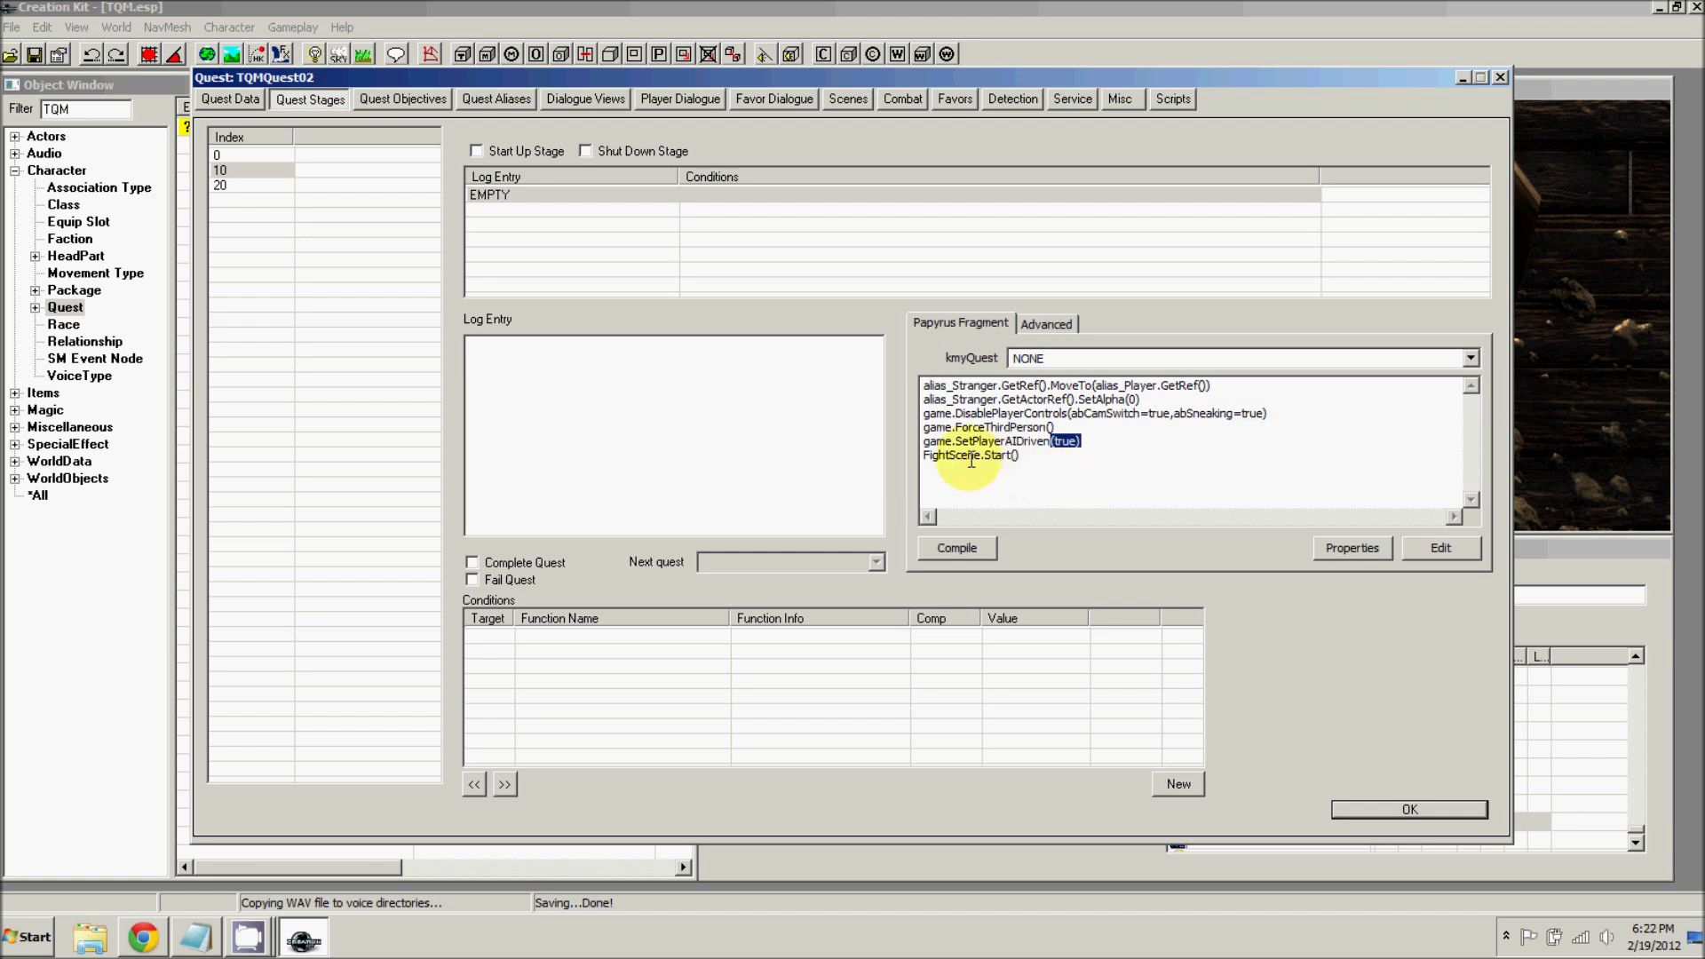
{"action": "left_click_drag", "start_coordinate": [1026, 453], "coordinate": [924, 455]}
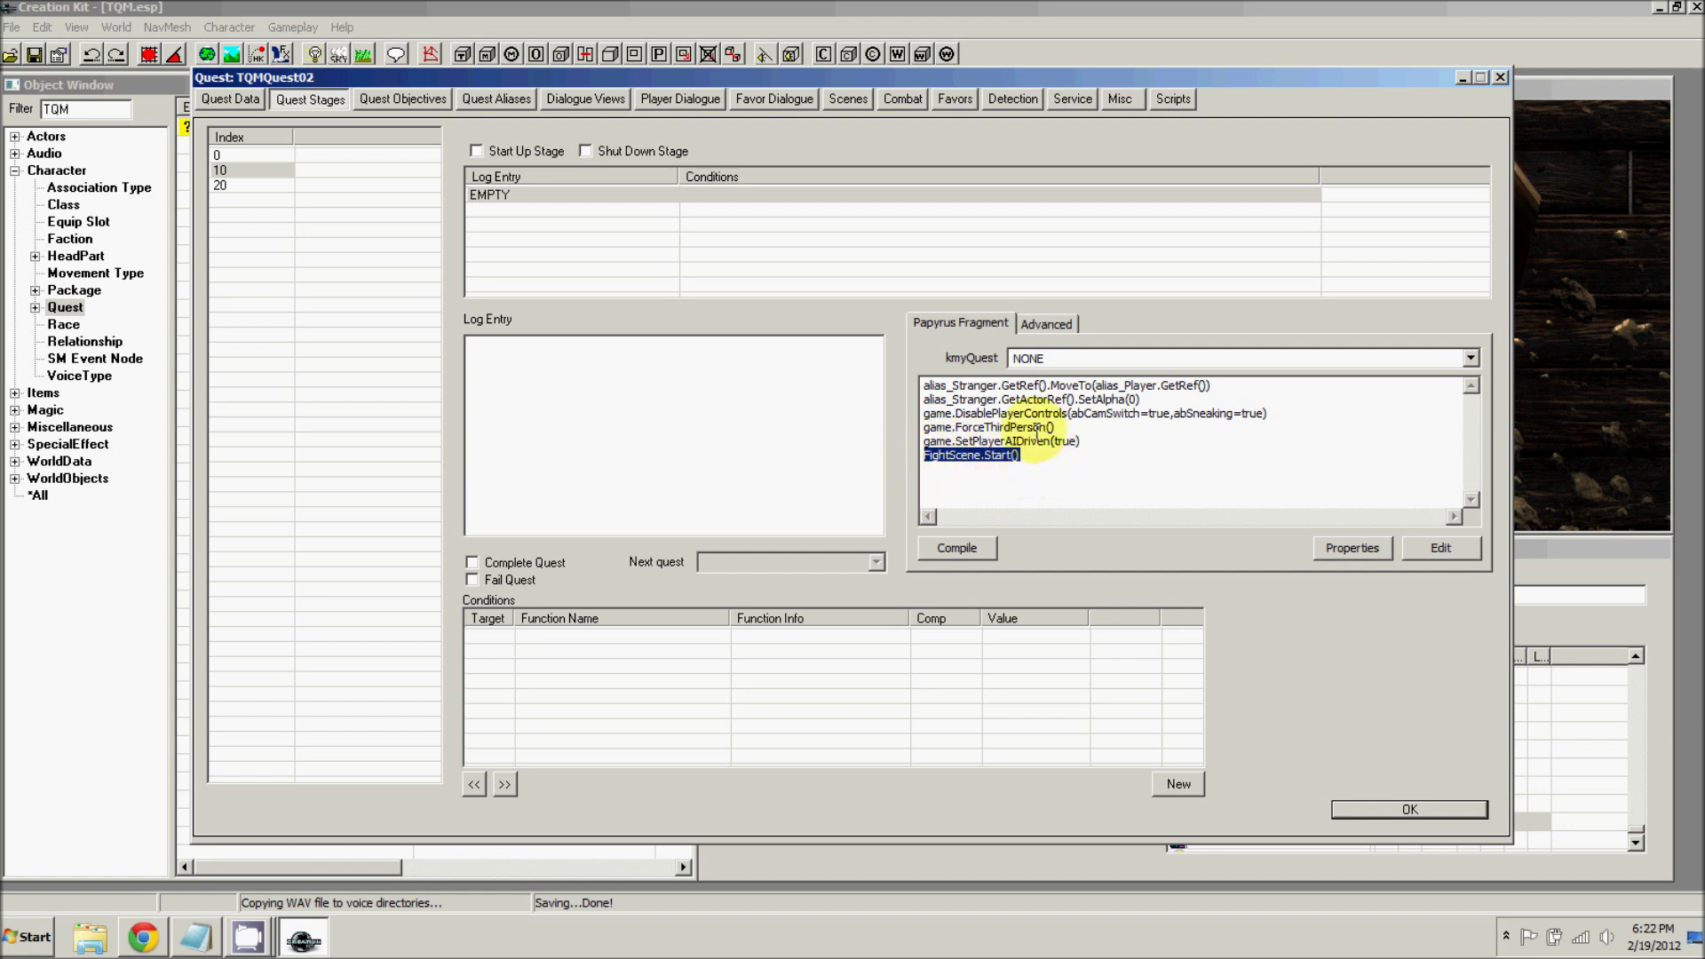
- Comment out the FightScene.Start() line in stage 10's fragment with a semicolon and compile the fragment
{"action": "left_click", "coordinate": [968, 456]}
{"action": "left_click", "coordinate": [924, 456]}
{"action": "type", "text": ";"}
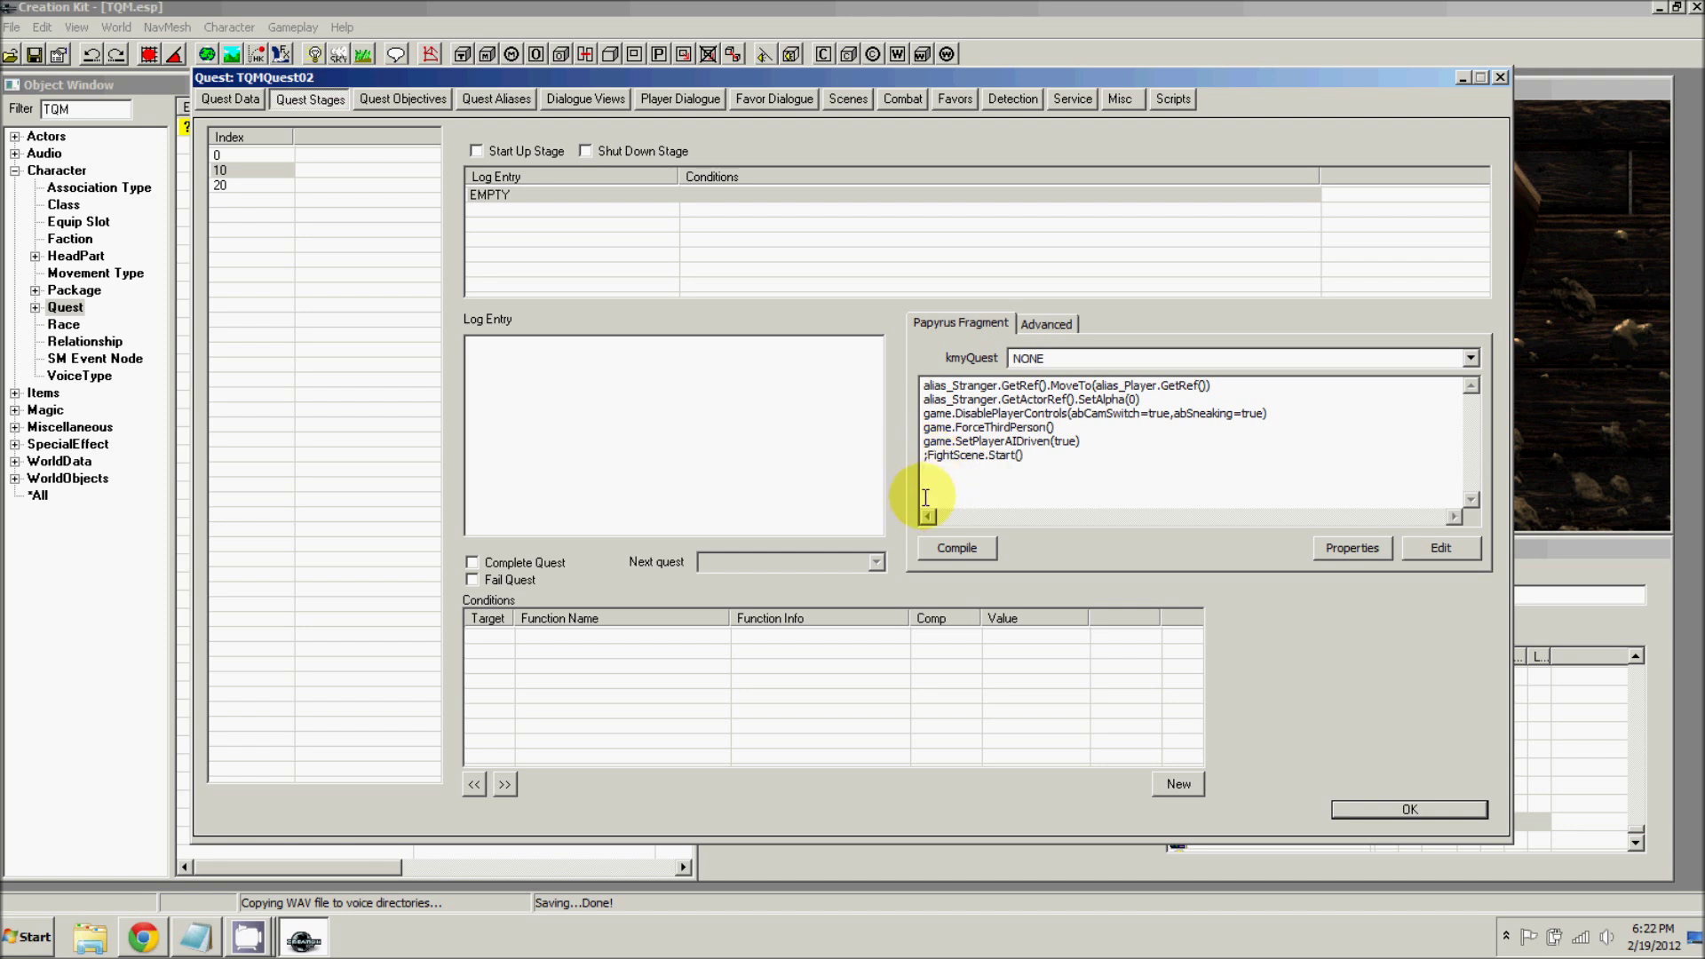
{"action": "left_click", "coordinate": [952, 546]}
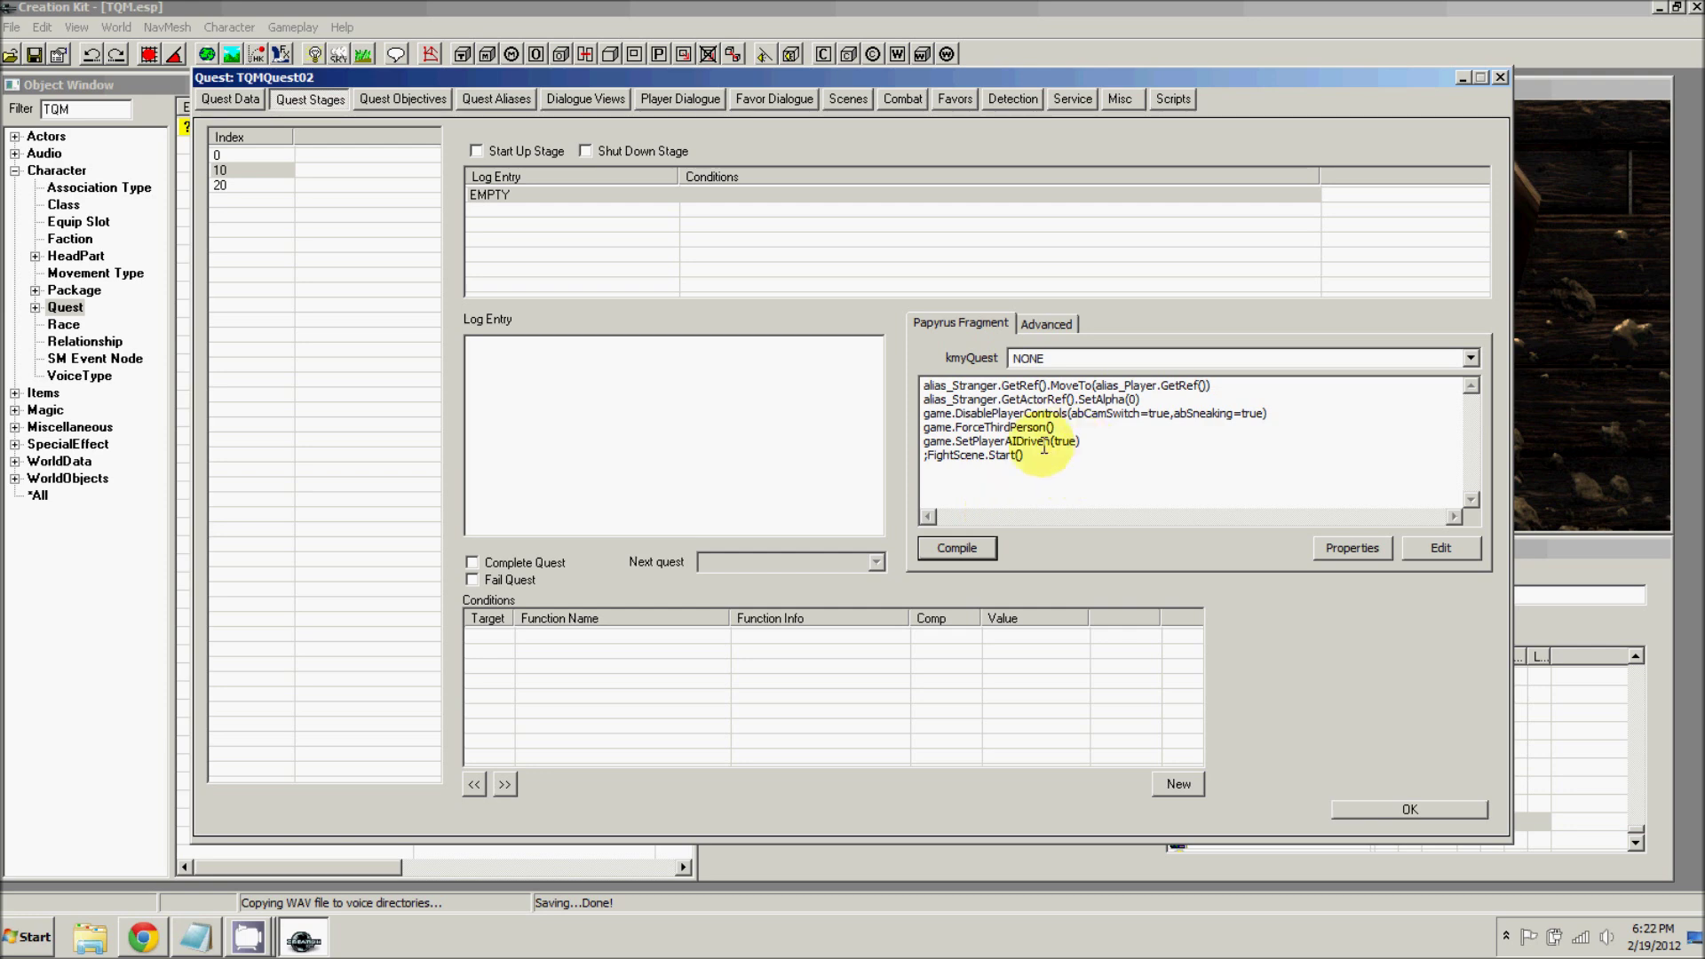
- Accept the quest, reopen TQMQuest02 at stage 10, and open the properties of its fragment script
{"action": "left_click", "coordinate": [1343, 548]}
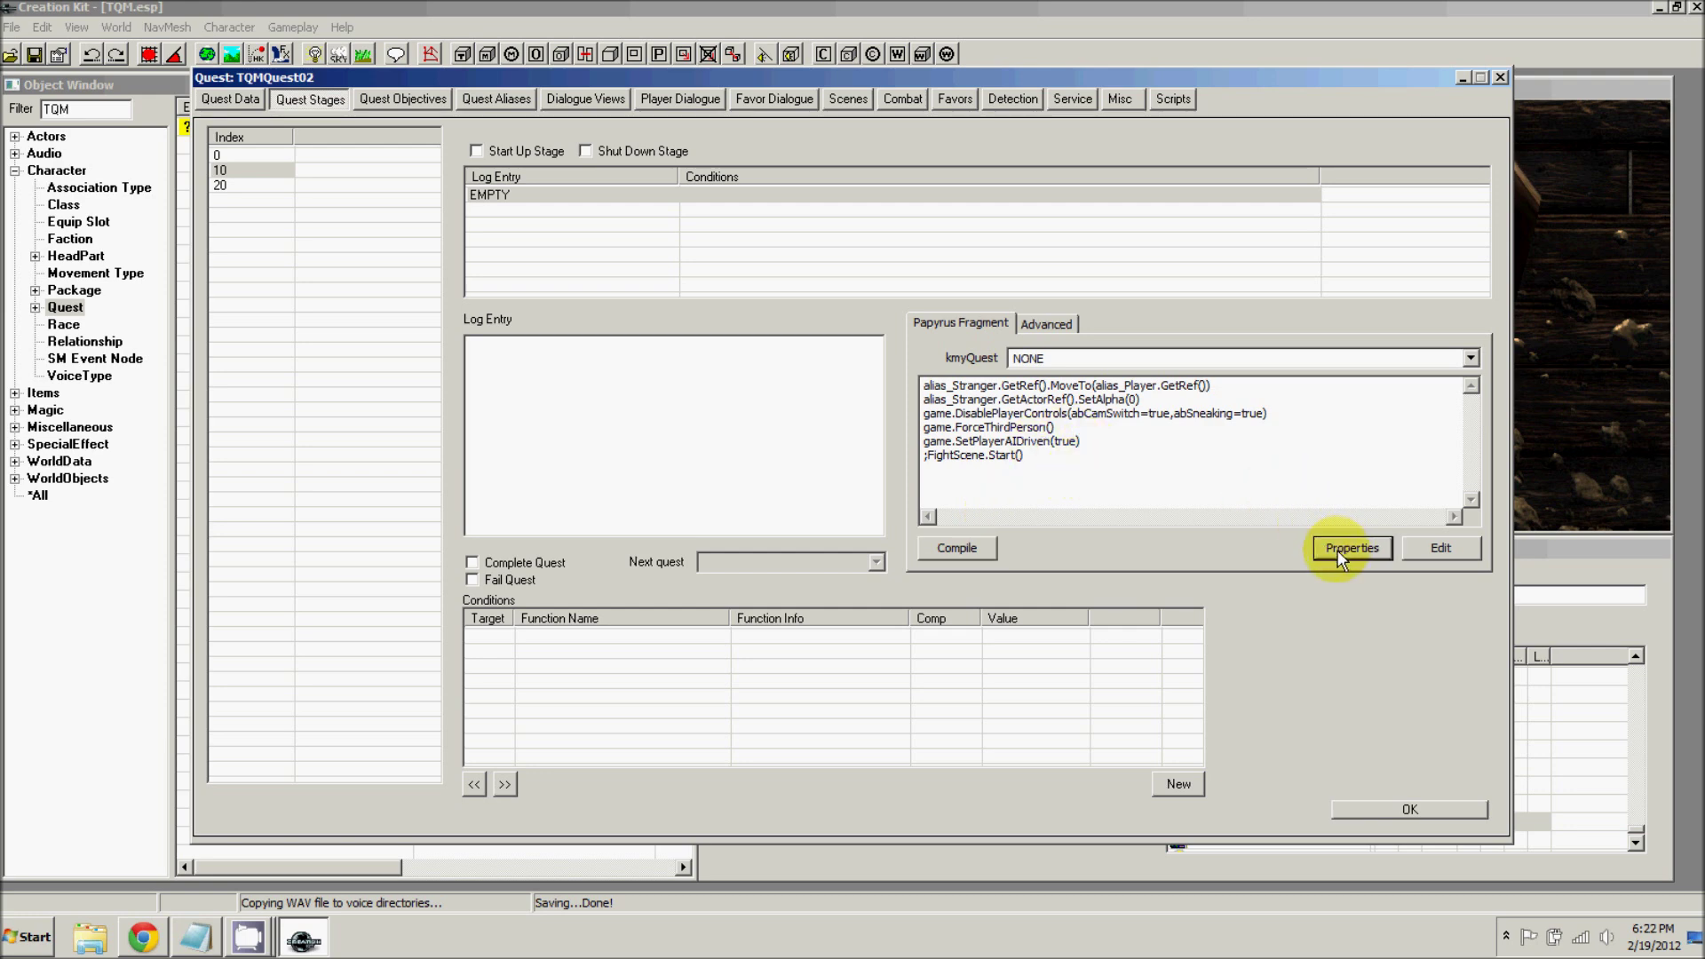
{"action": "mouse_move", "coordinate": [519, 78]}
{"action": "left_mouse_down"}
{"action": "mouse_move", "coordinate": [562, 89]}
{"action": "mouse_move", "coordinate": [501, 69]}
{"action": "left_mouse_up"}
{"action": "left_click", "coordinate": [1408, 798]}
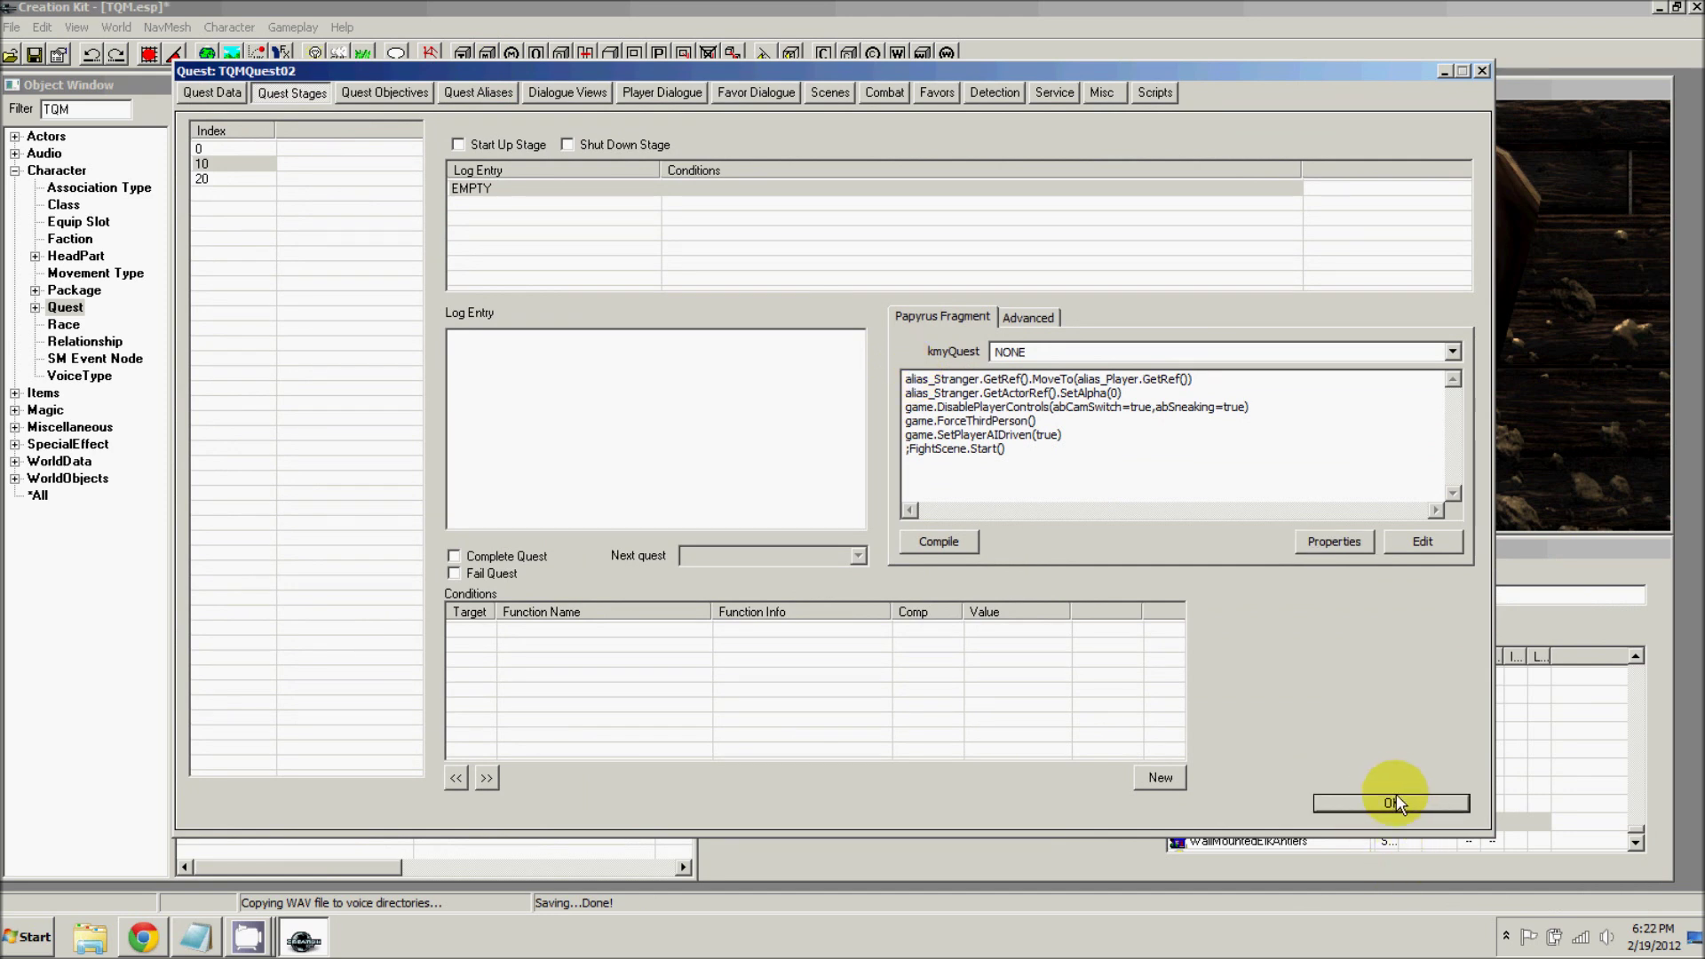
{"action": "left_click", "coordinate": [1346, 802]}
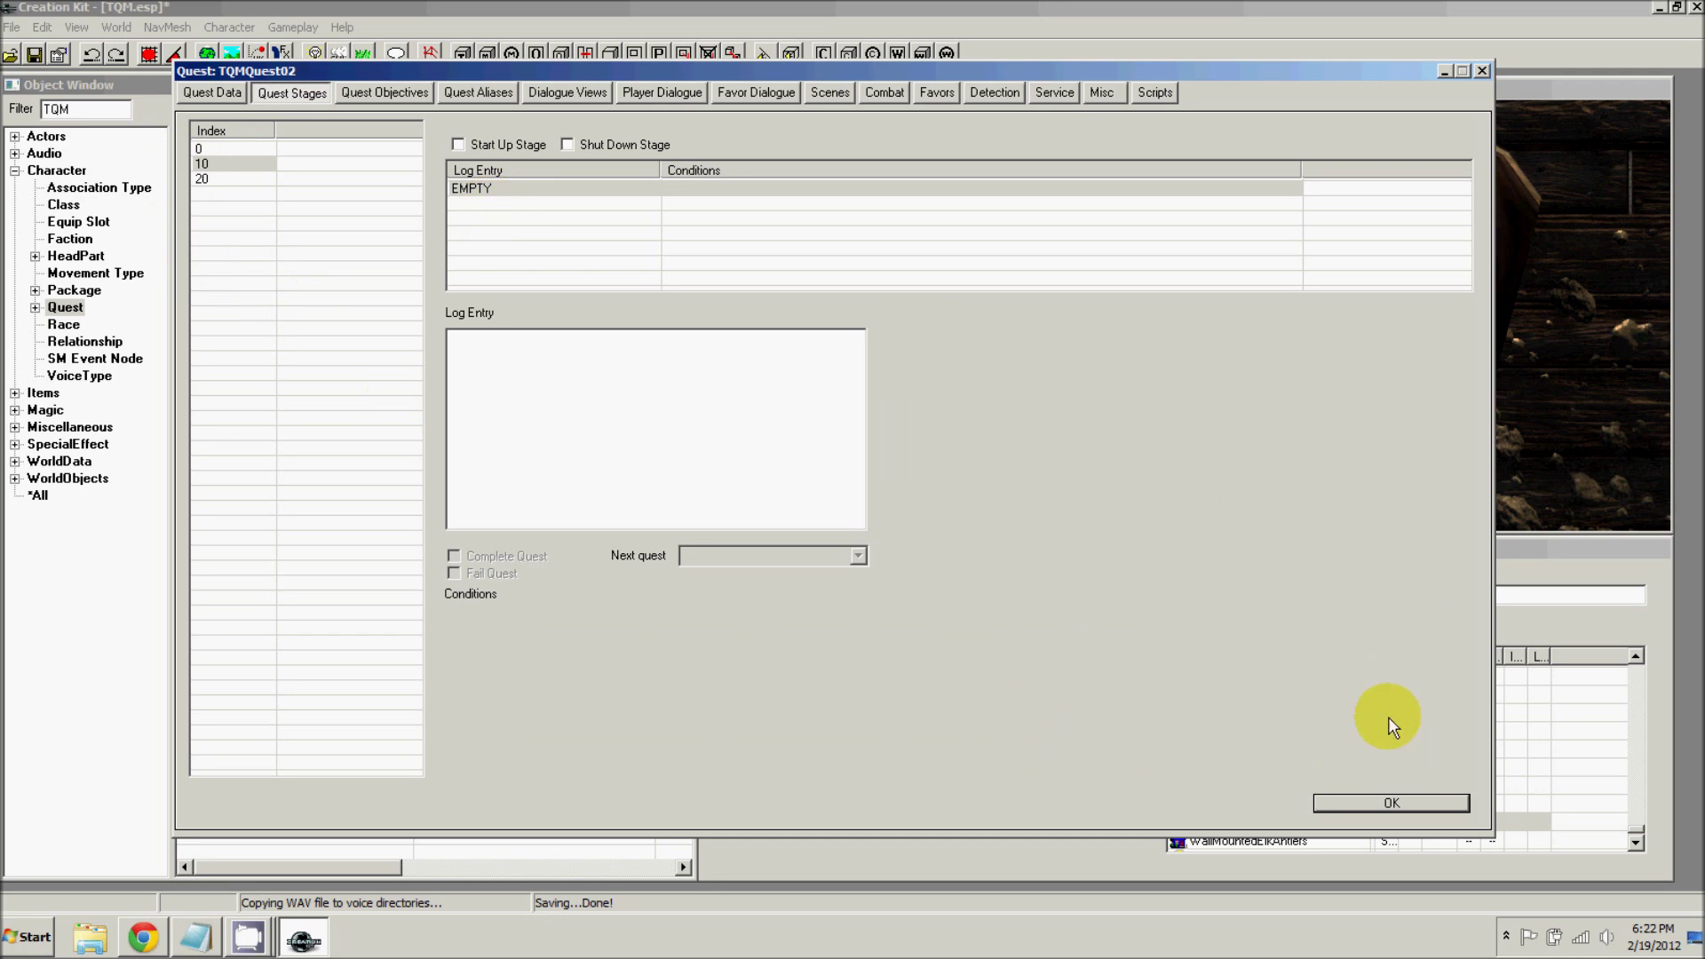
{"action": "left_click", "coordinate": [1376, 804]}
{"action": "double_click", "coordinate": [237, 139]}
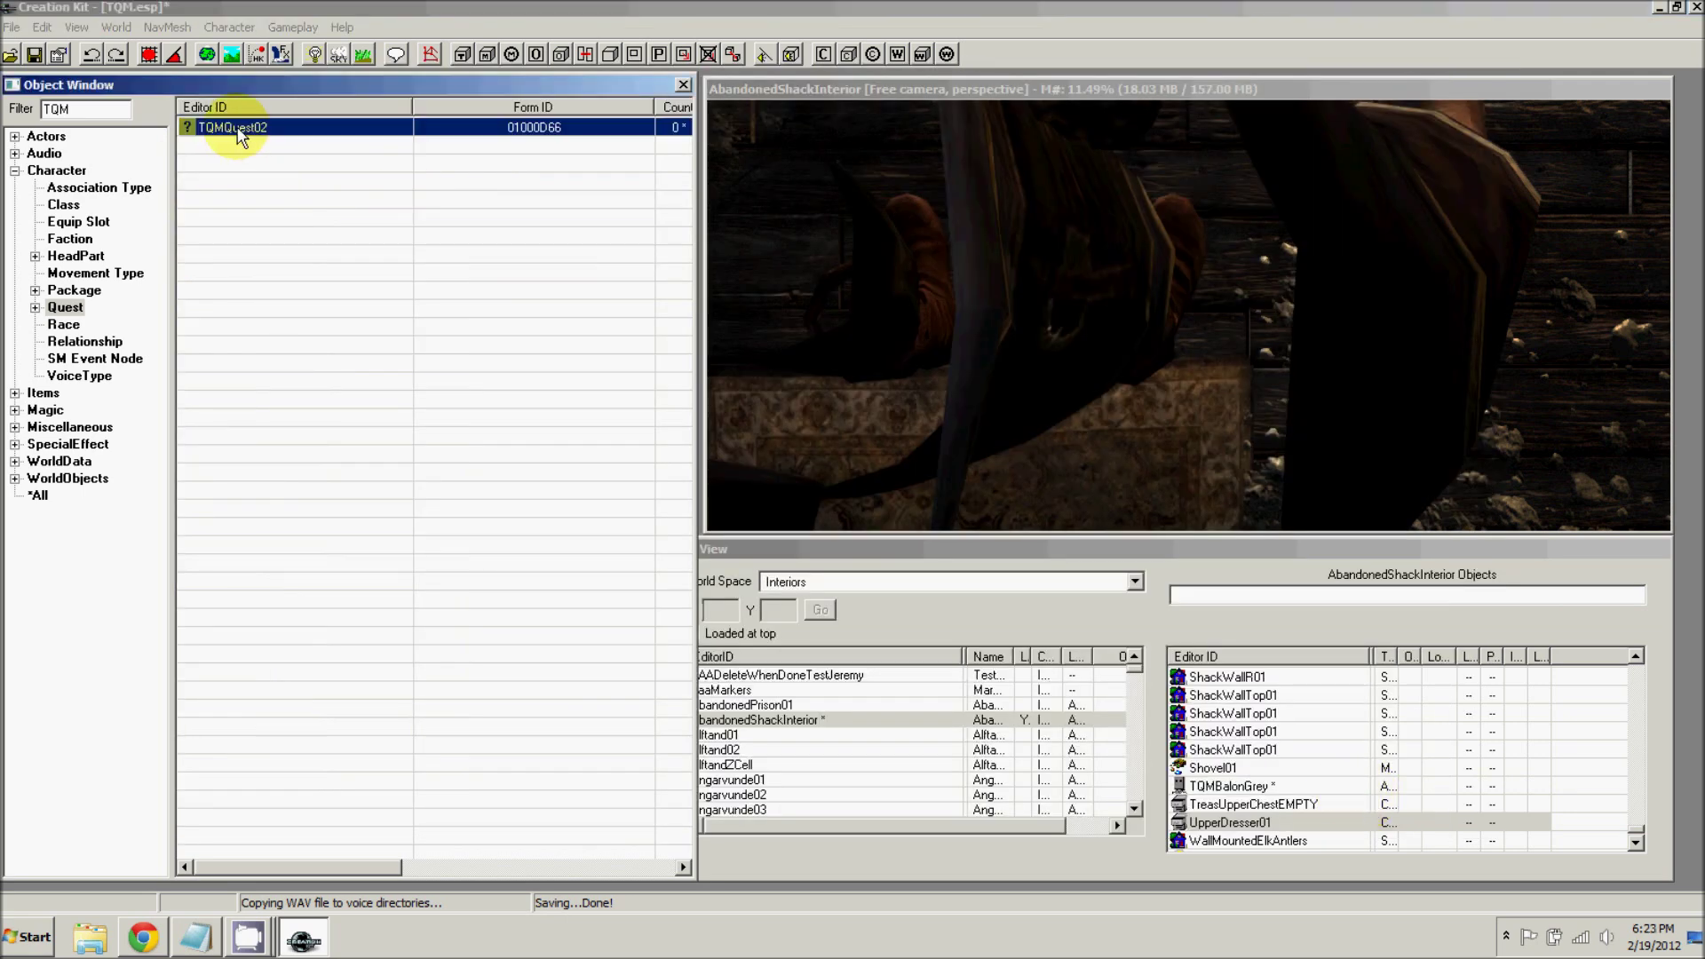
{"action": "left_click", "coordinate": [310, 98]}
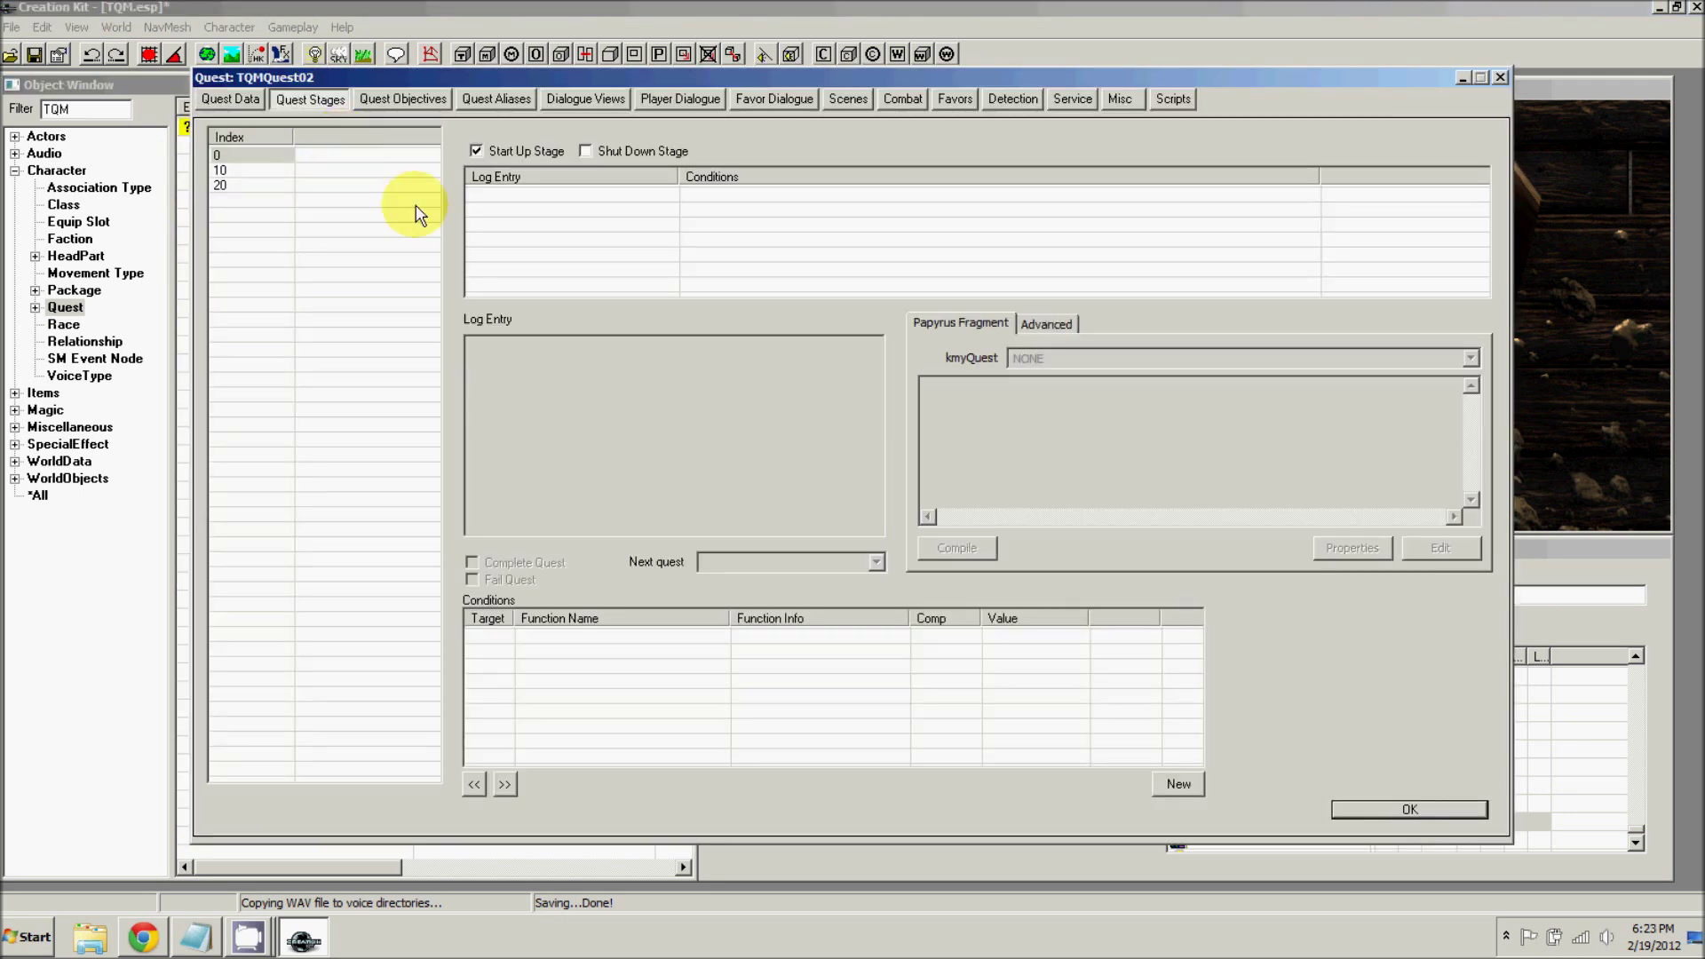
{"action": "left_click", "coordinate": [247, 169]}
{"action": "left_click", "coordinate": [1350, 550]}
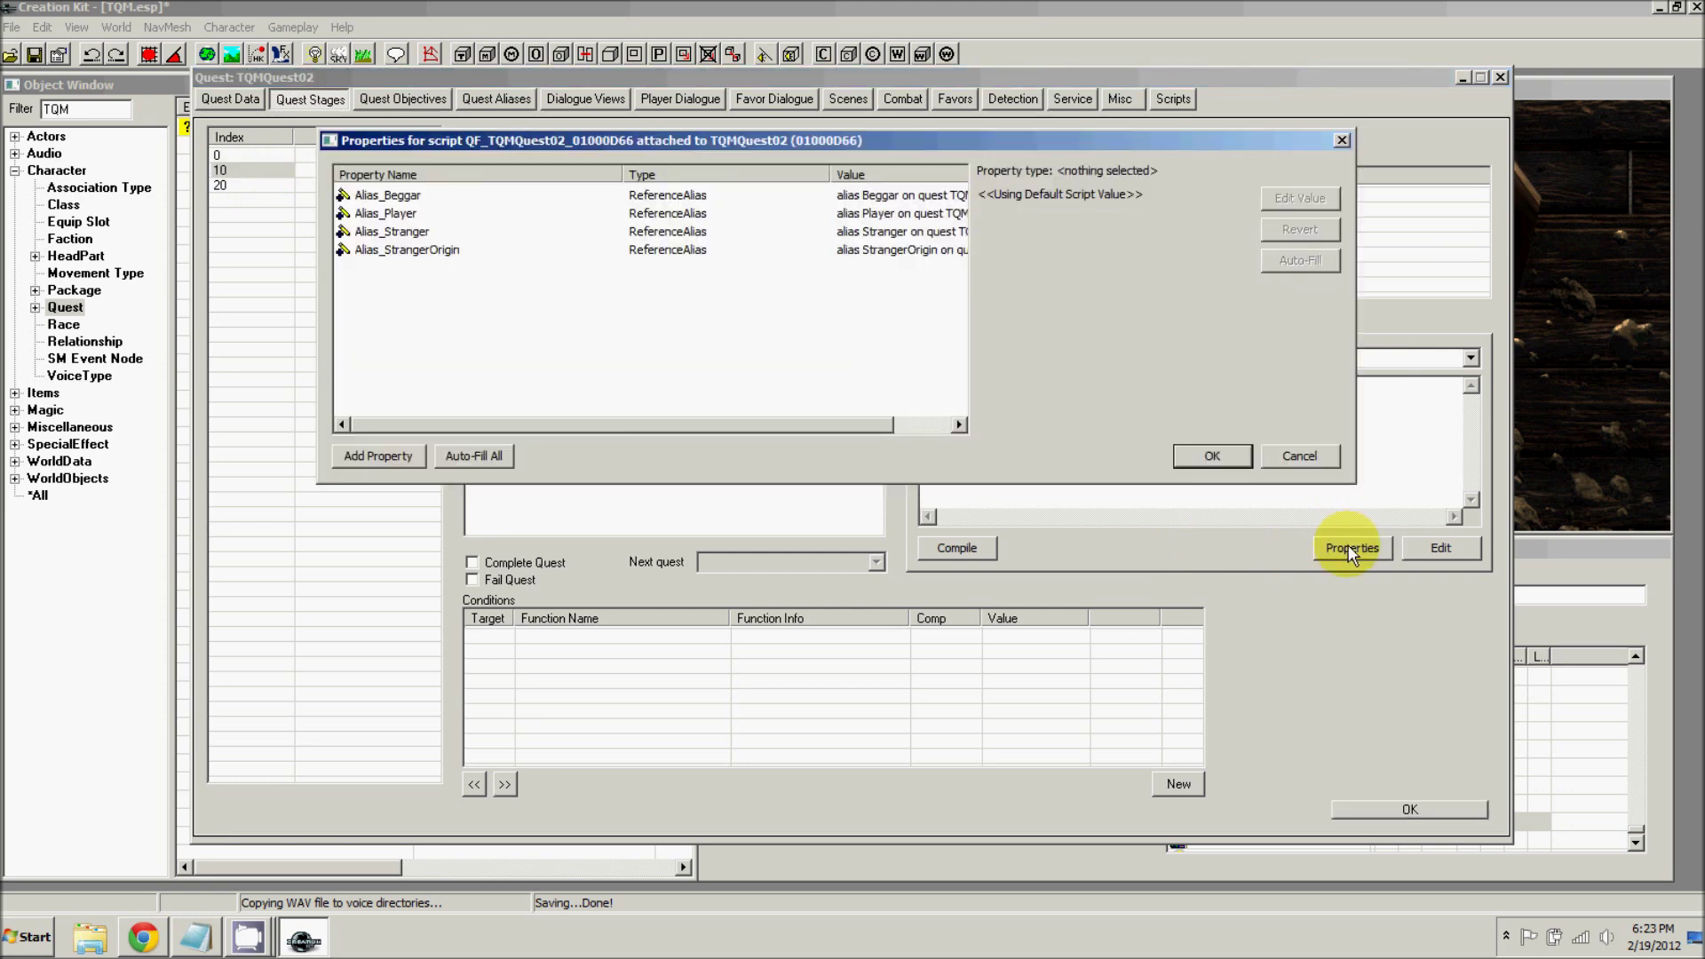
- Add a script property of type Scene named FightScene to the quest fragment script
{"action": "left_click_drag", "start_coordinate": [431, 157], "coordinate": [626, 222]}
{"action": "left_click", "coordinate": [594, 524]}
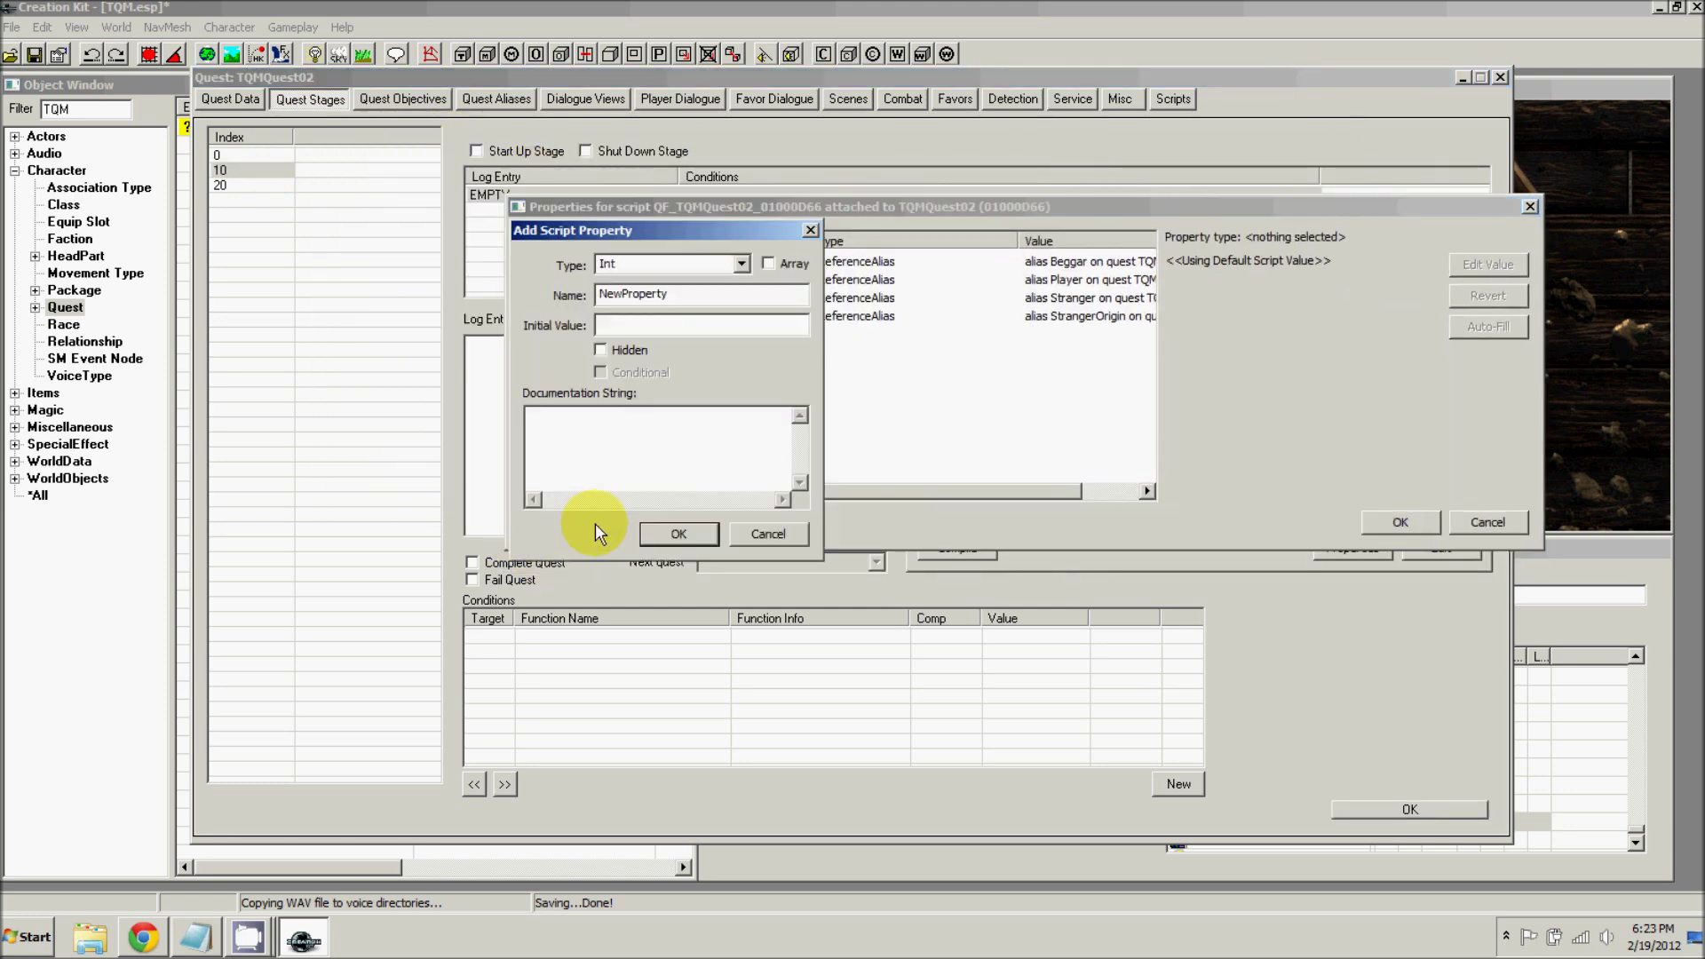
{"action": "left_click", "coordinate": [743, 264]}
{"action": "left_click_drag", "start_coordinate": [742, 354], "coordinate": [745, 389]}
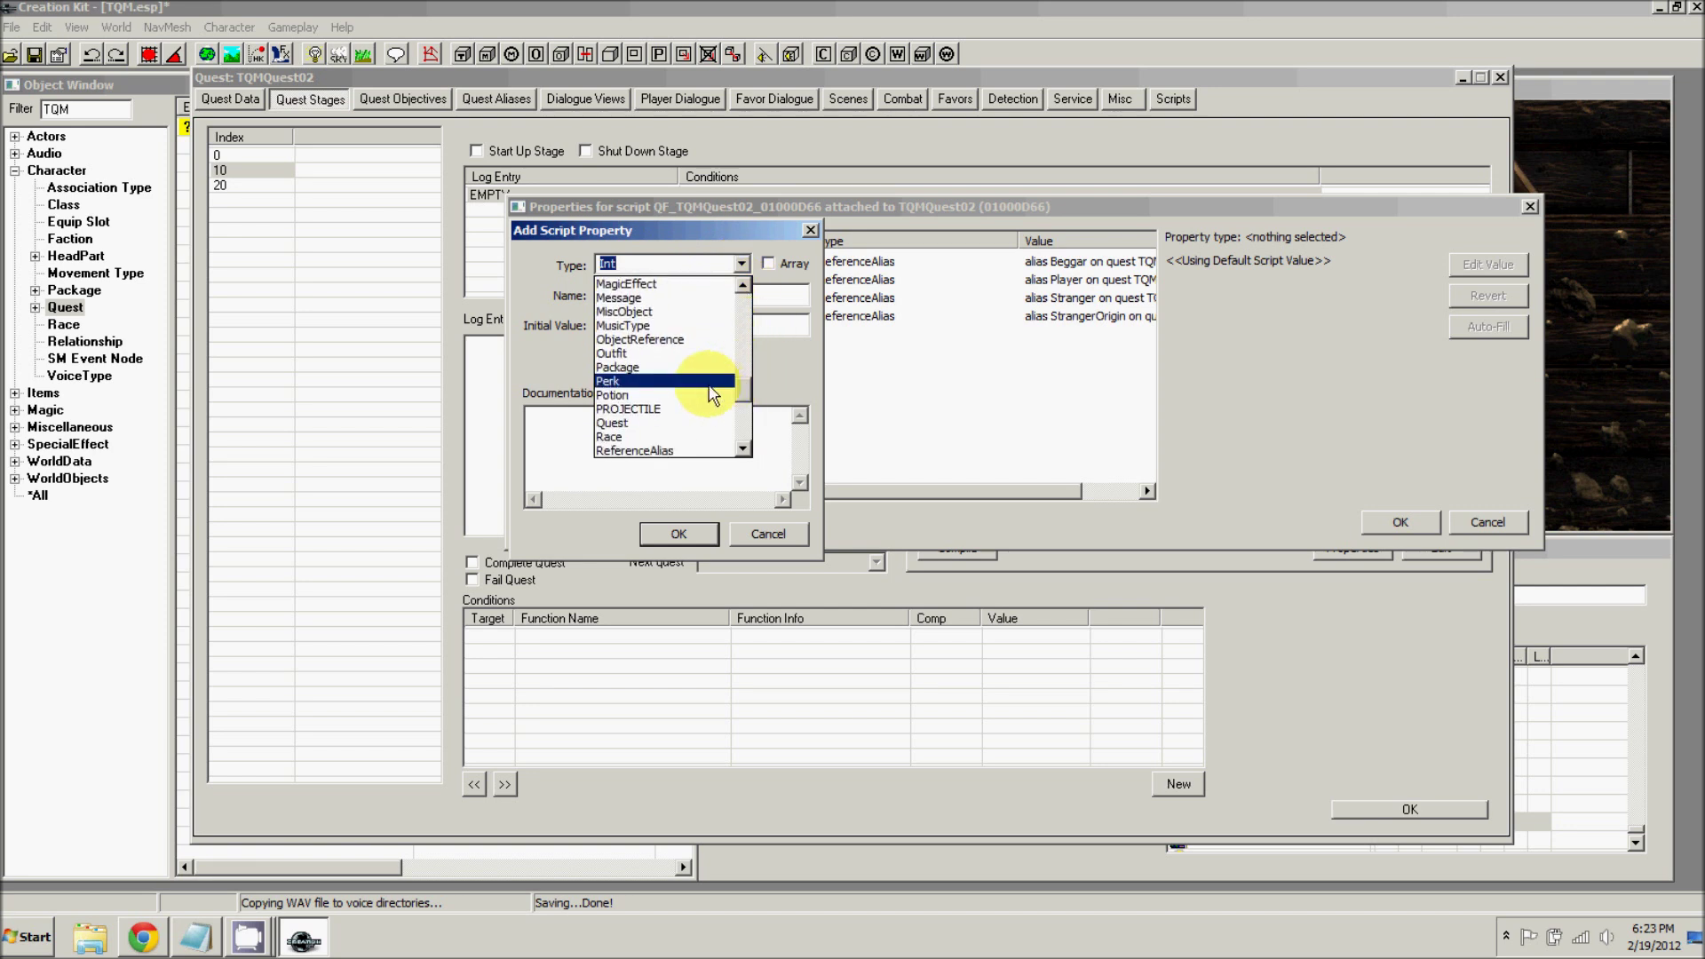
{"action": "scroll", "coordinate": [746, 404], "scroll_direction": "down", "scroll_amount": 3}
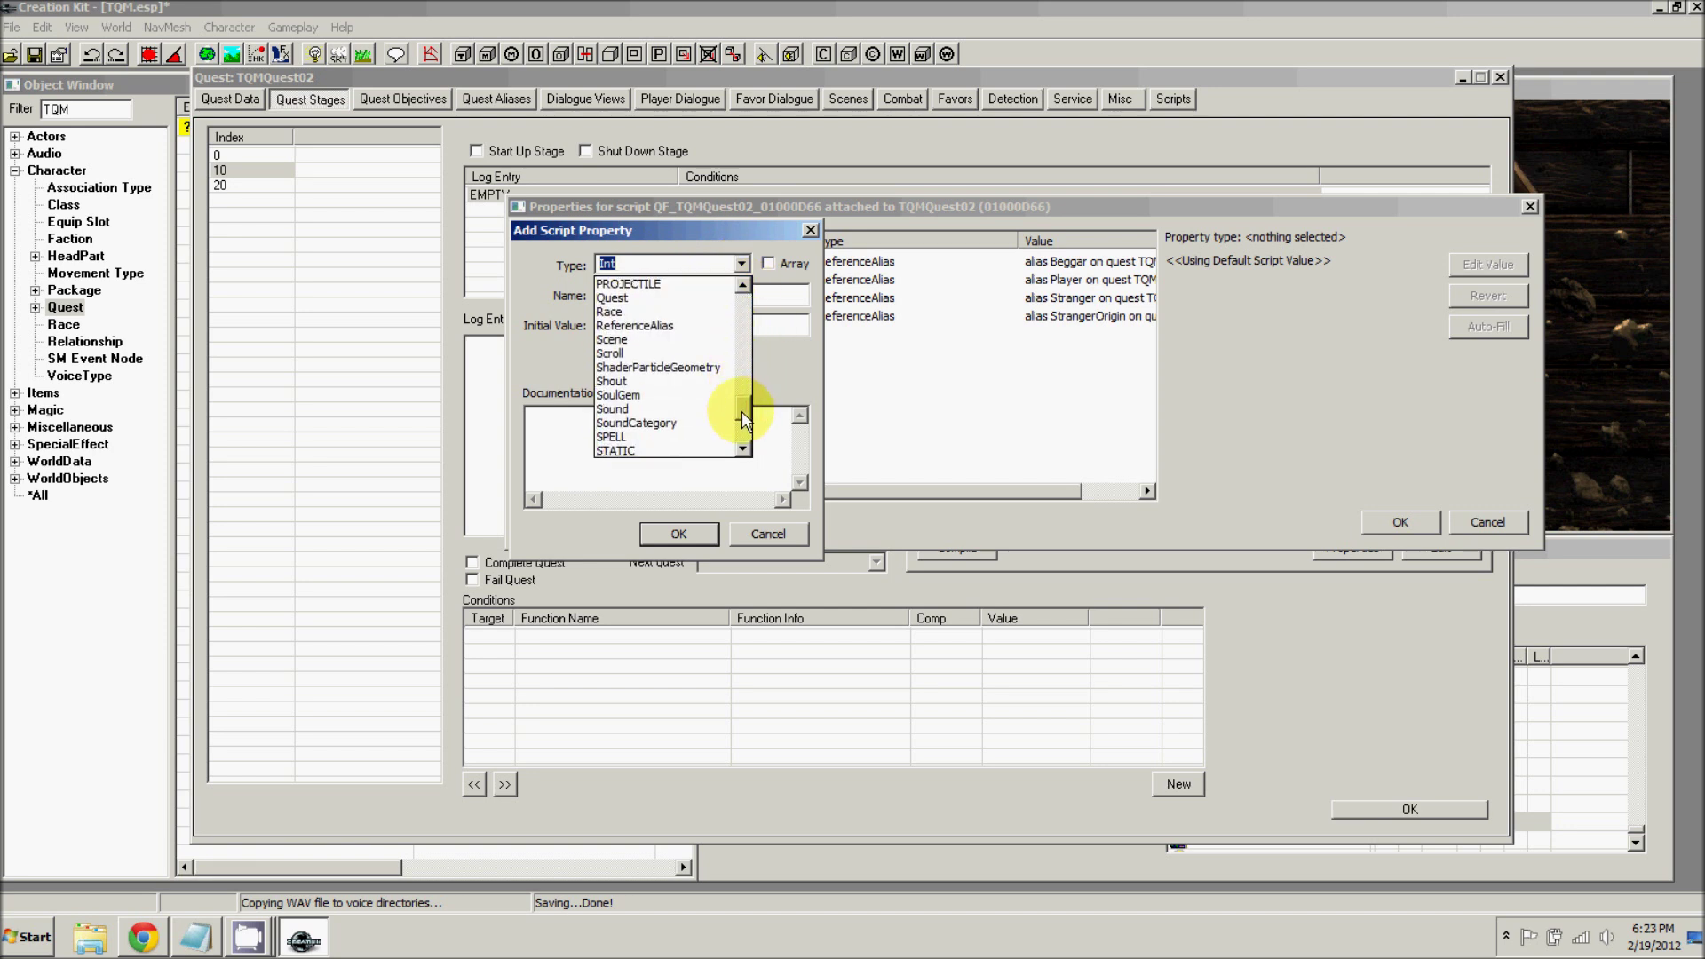
{"action": "left_click", "coordinate": [618, 341]}
{"action": "key", "text": "Tab"}
{"action": "type", "text": "FightScene"}
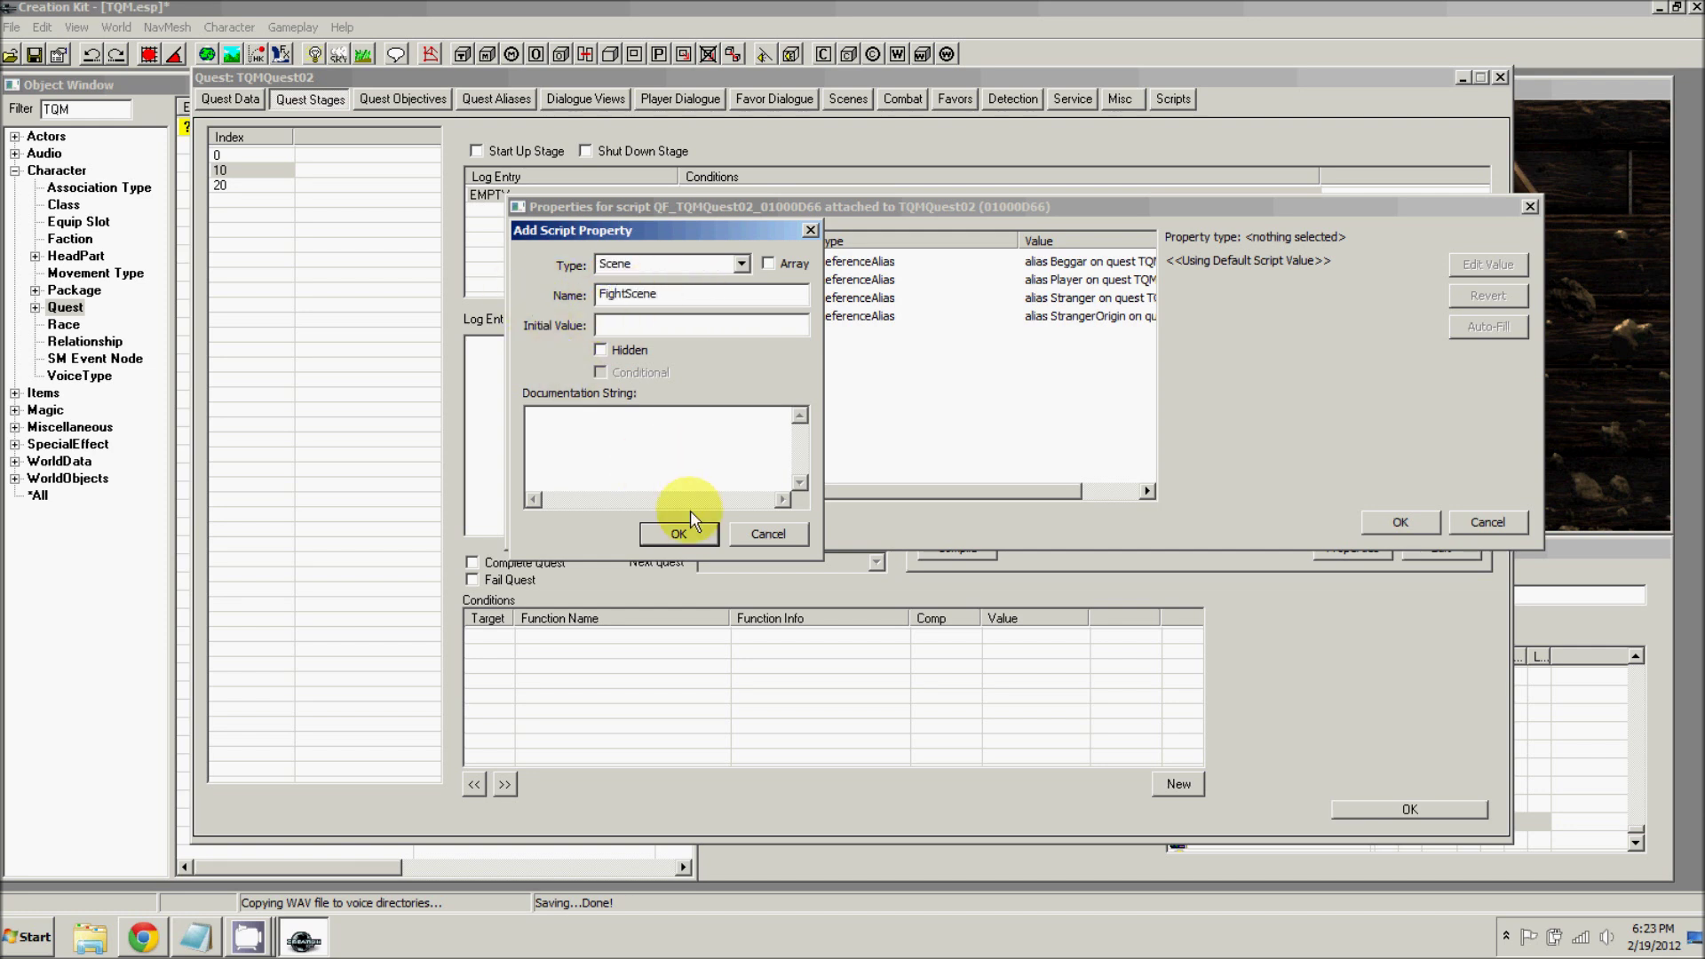
{"action": "left_click", "coordinate": [679, 533]}
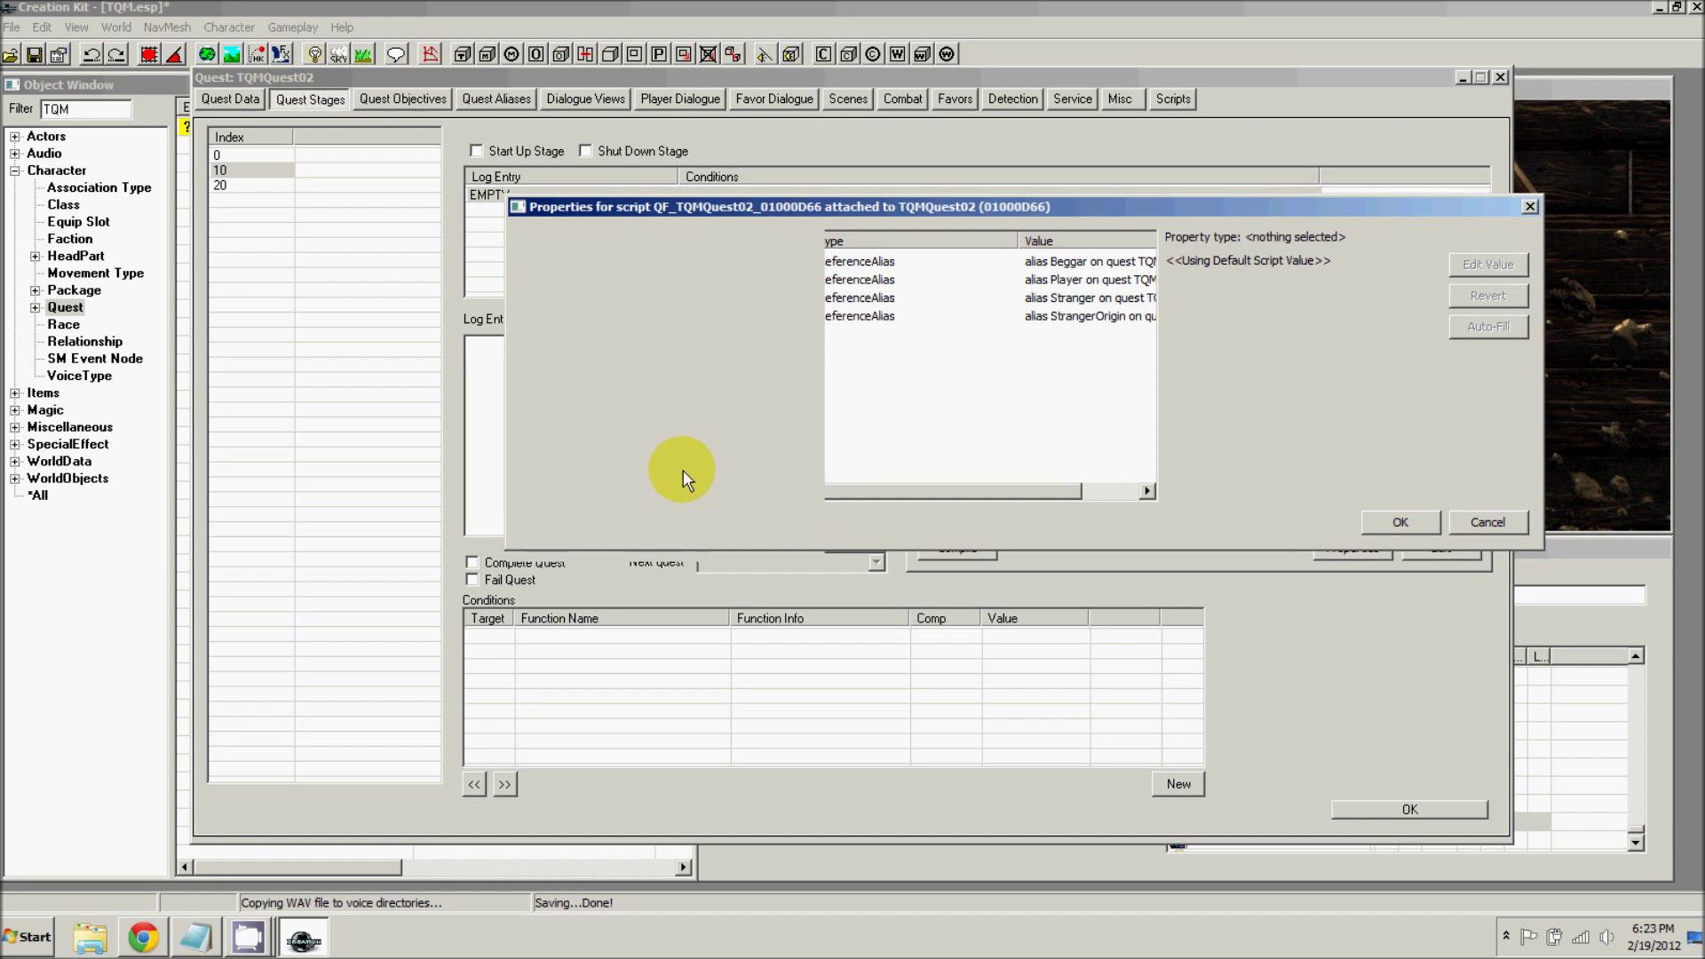
- Set the FightScene property's value to TQMQuest02KillBeggarScene and accept the script properties
{"action": "left_click", "coordinate": [845, 335]}
{"action": "left_click", "coordinate": [1465, 265]}
{"action": "left_click", "coordinate": [1430, 265]}
{"action": "left_click", "coordinate": [1424, 269]}
{"action": "type", "text": "tq"}
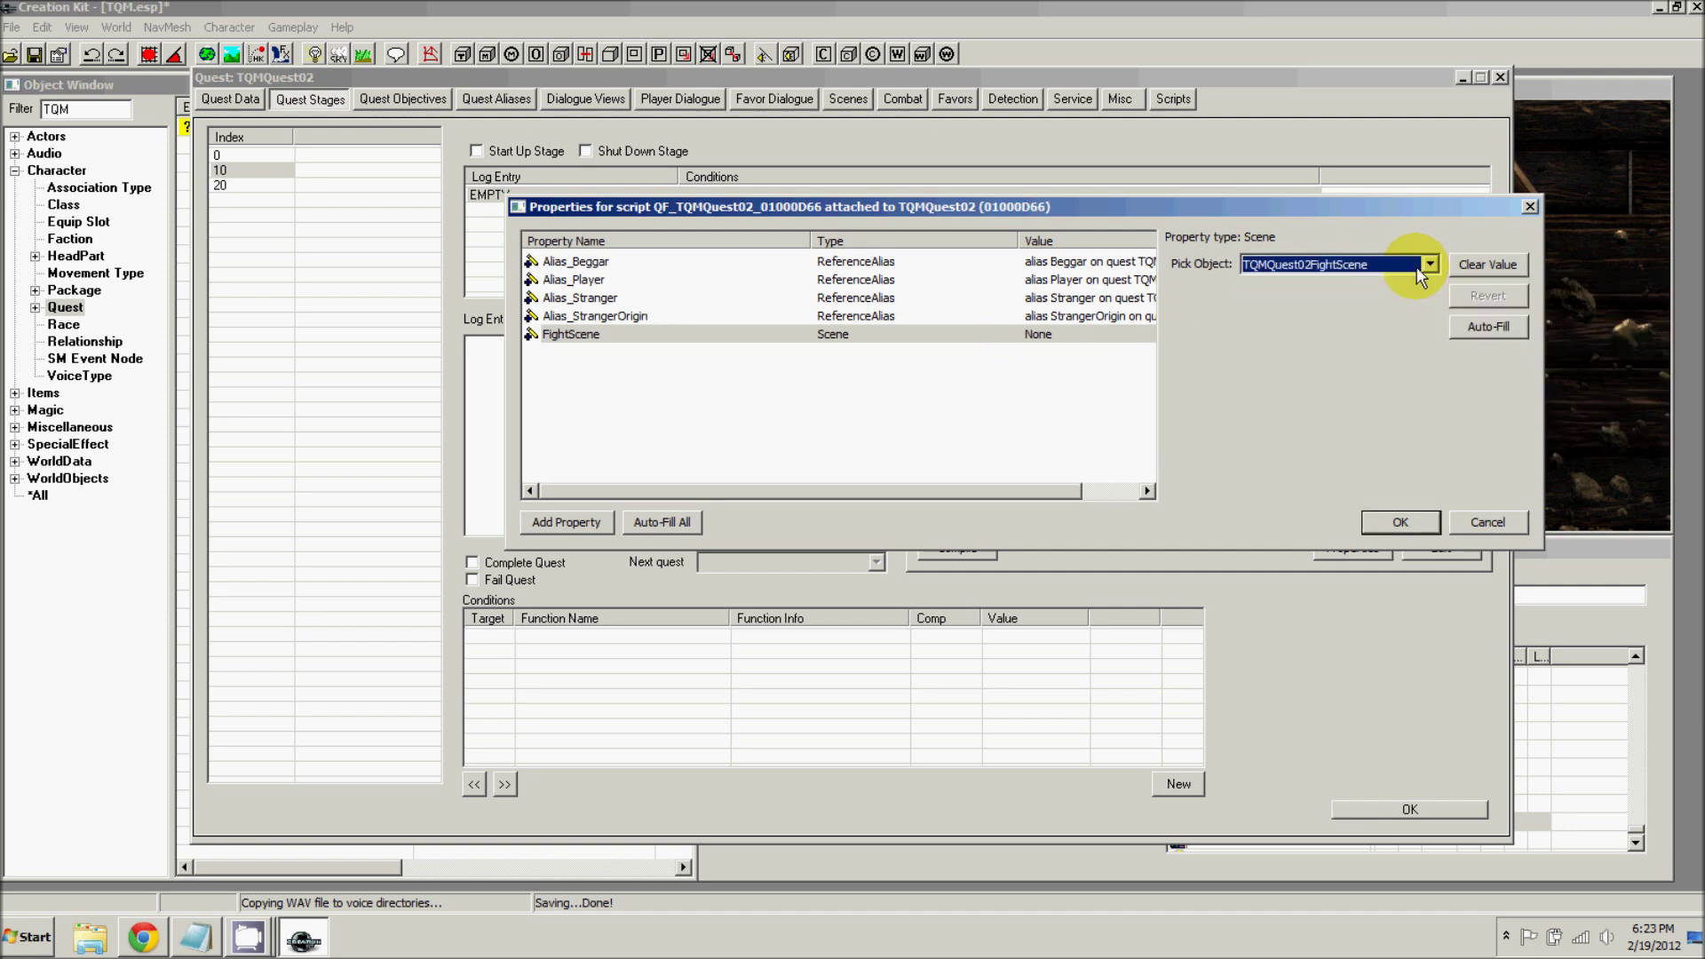
{"action": "left_click", "coordinate": [1427, 266]}
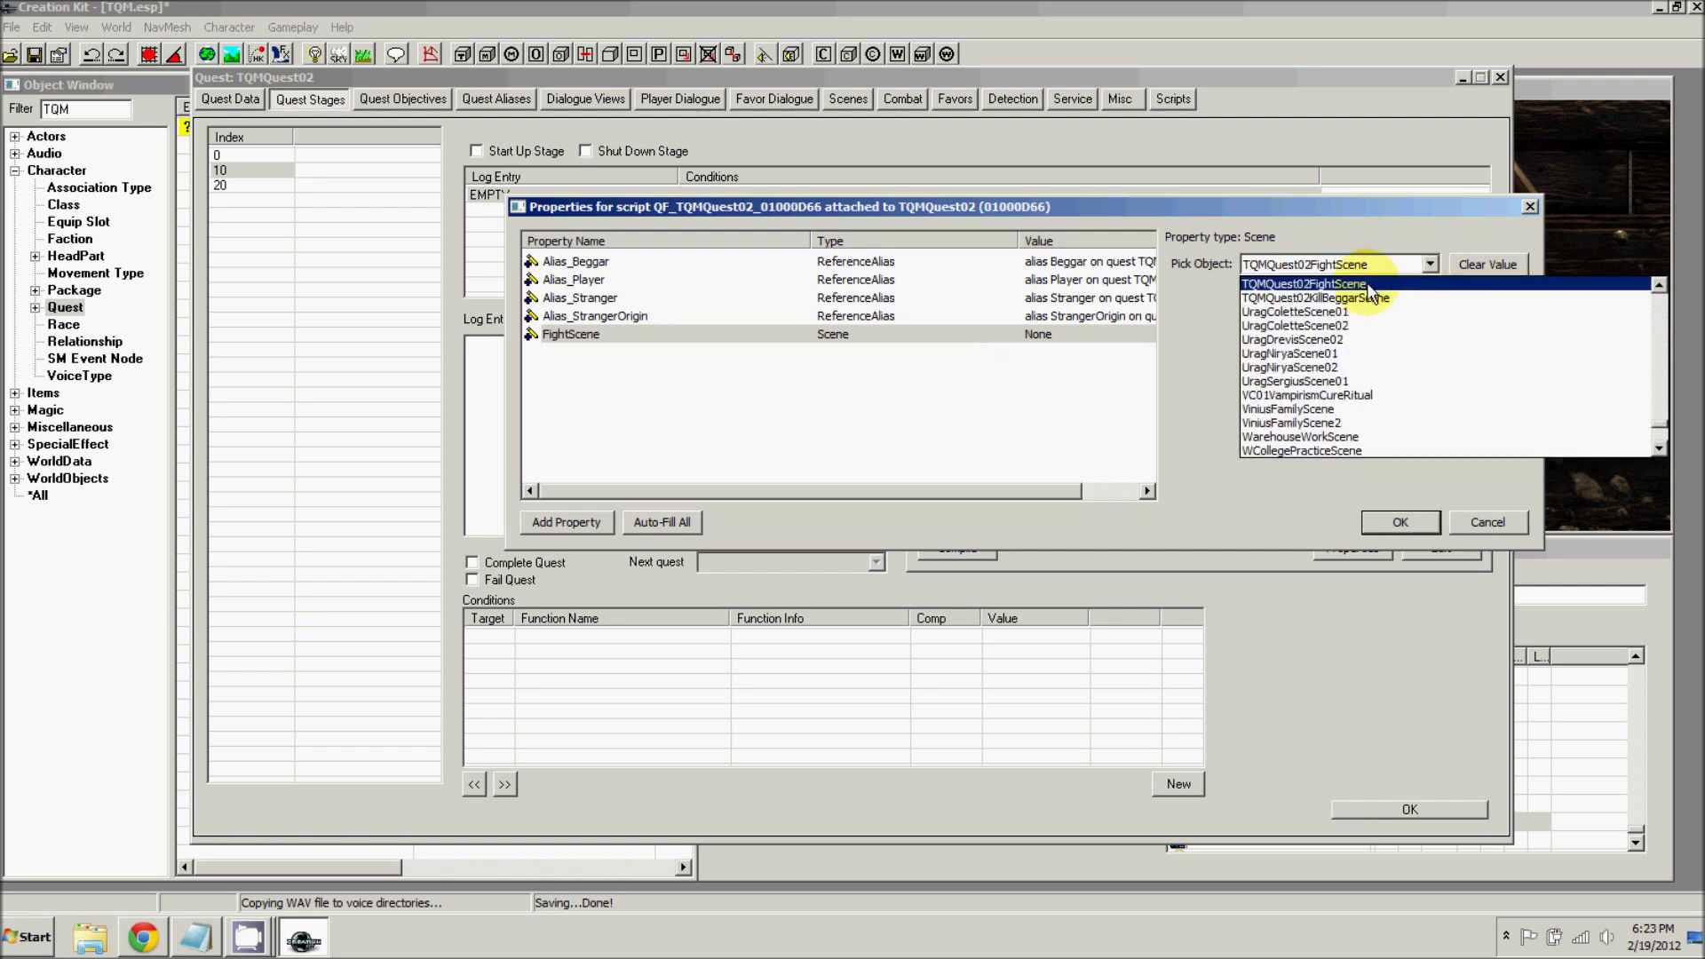
{"action": "left_click", "coordinate": [1350, 299]}
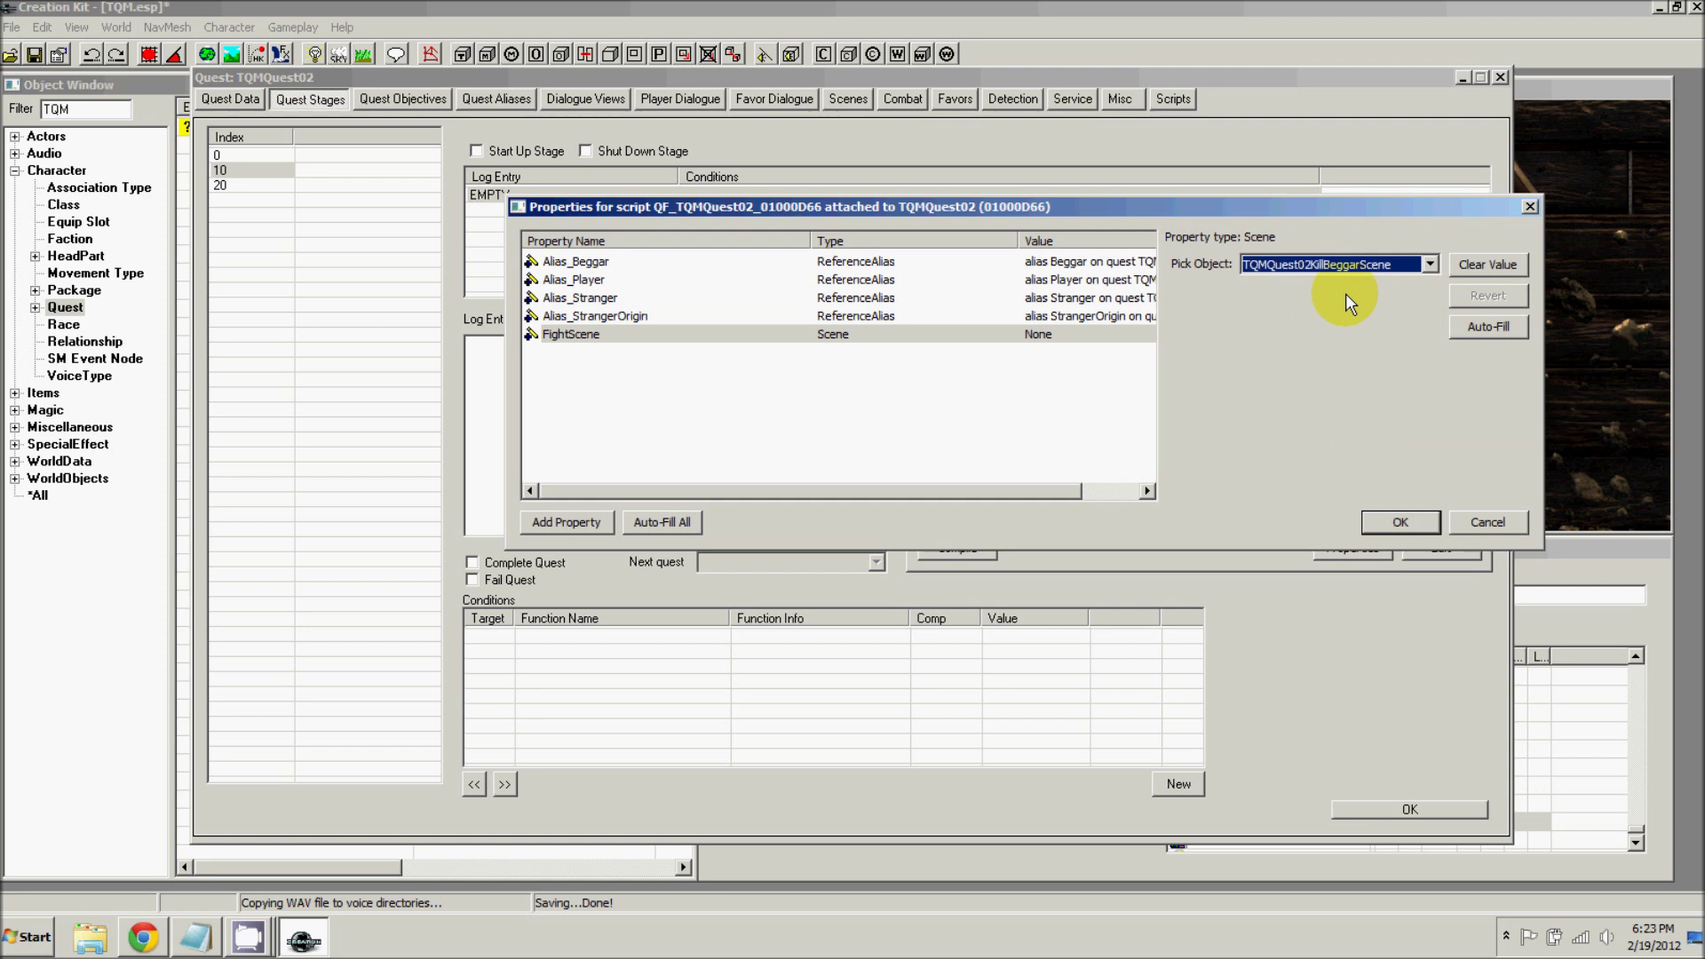
{"action": "left_click", "coordinate": [1386, 521]}
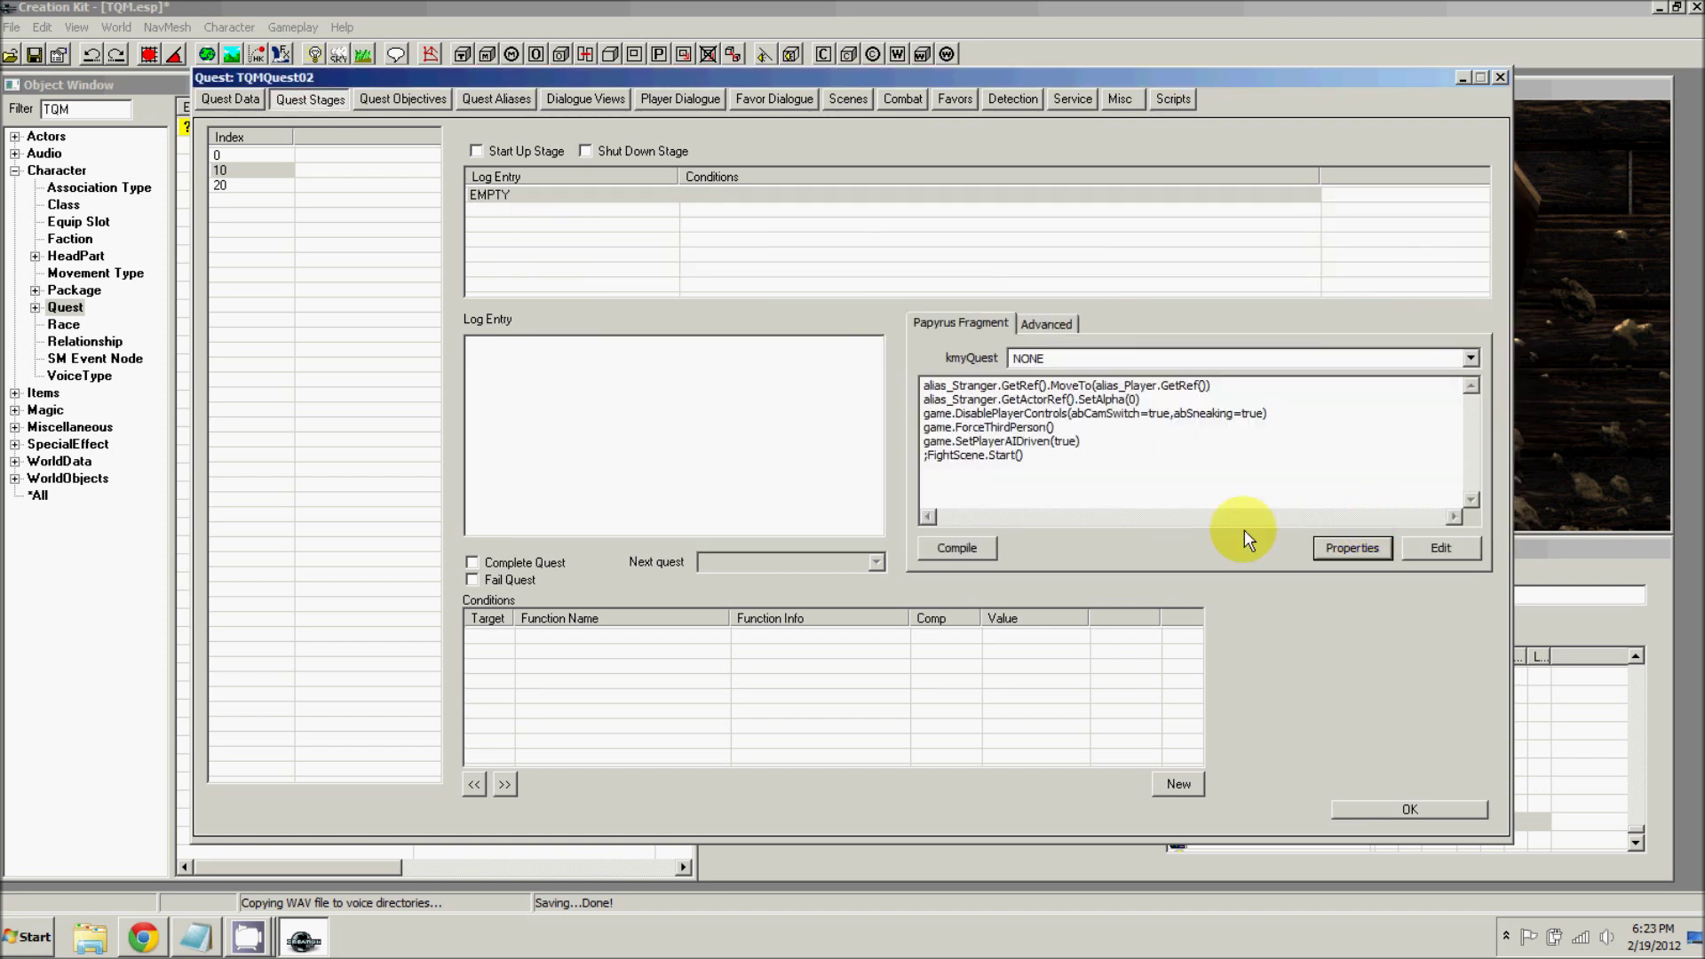
- Uncomment FightScene.Start() in stage 10's fragment, recompile it, and review the scene start and player control lines
{"action": "left_click", "coordinate": [928, 456]}
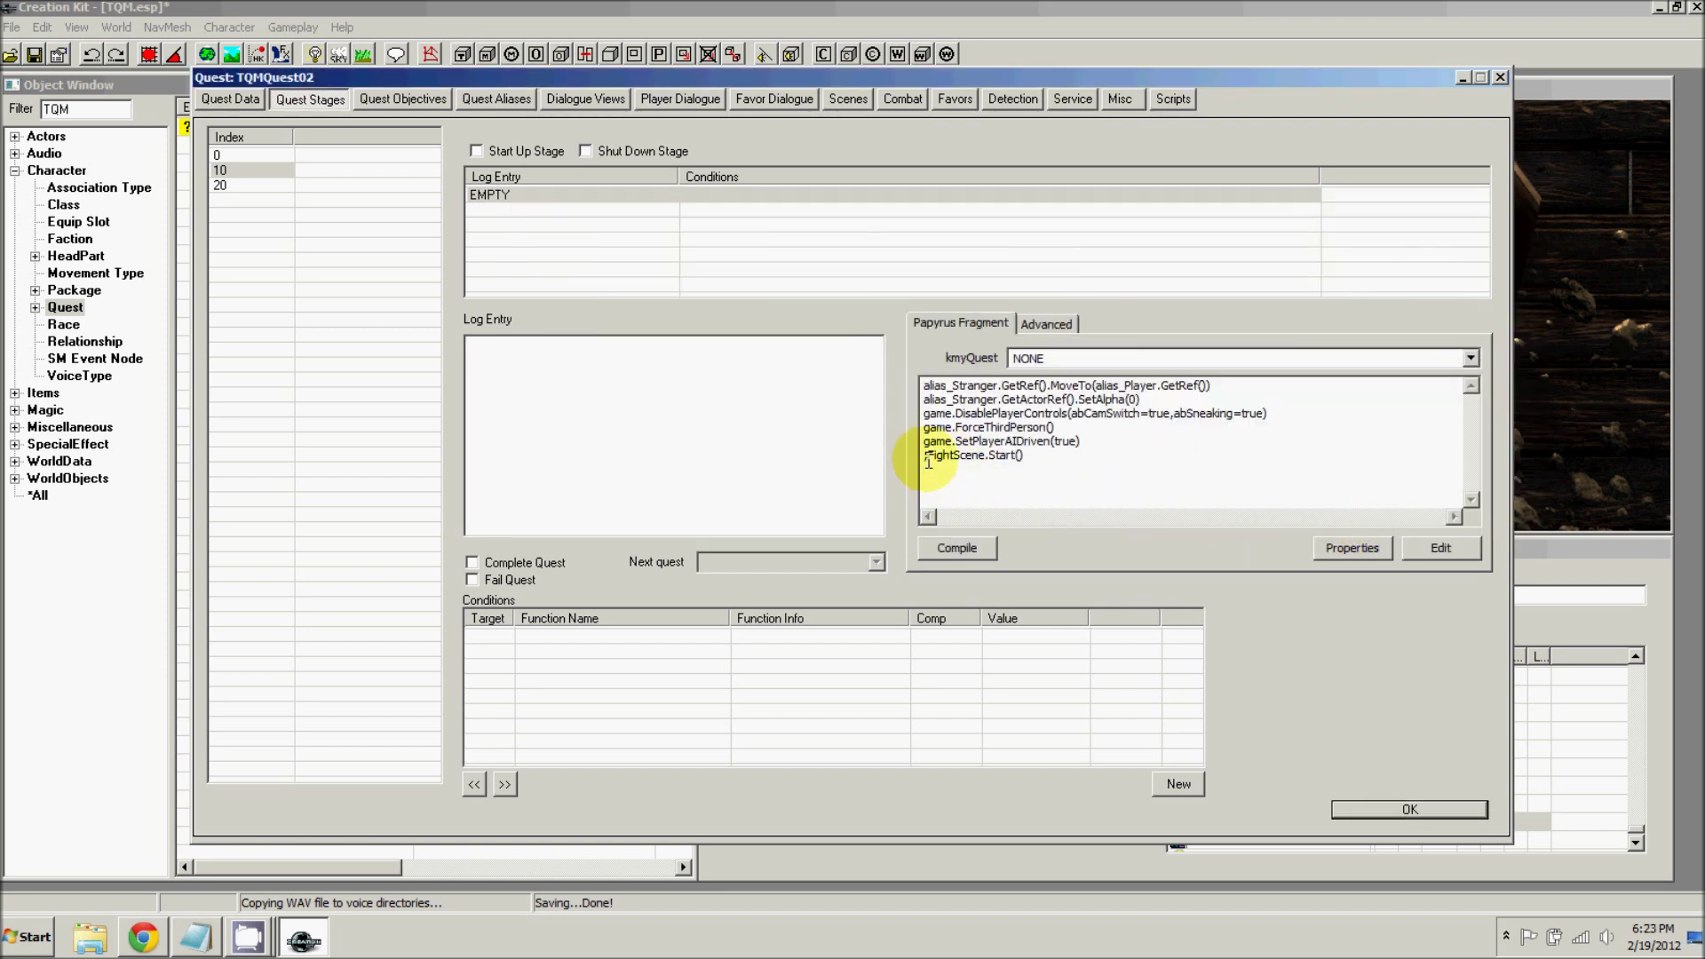
{"action": "key", "text": "Delete"}
{"action": "left_click", "coordinate": [951, 549]}
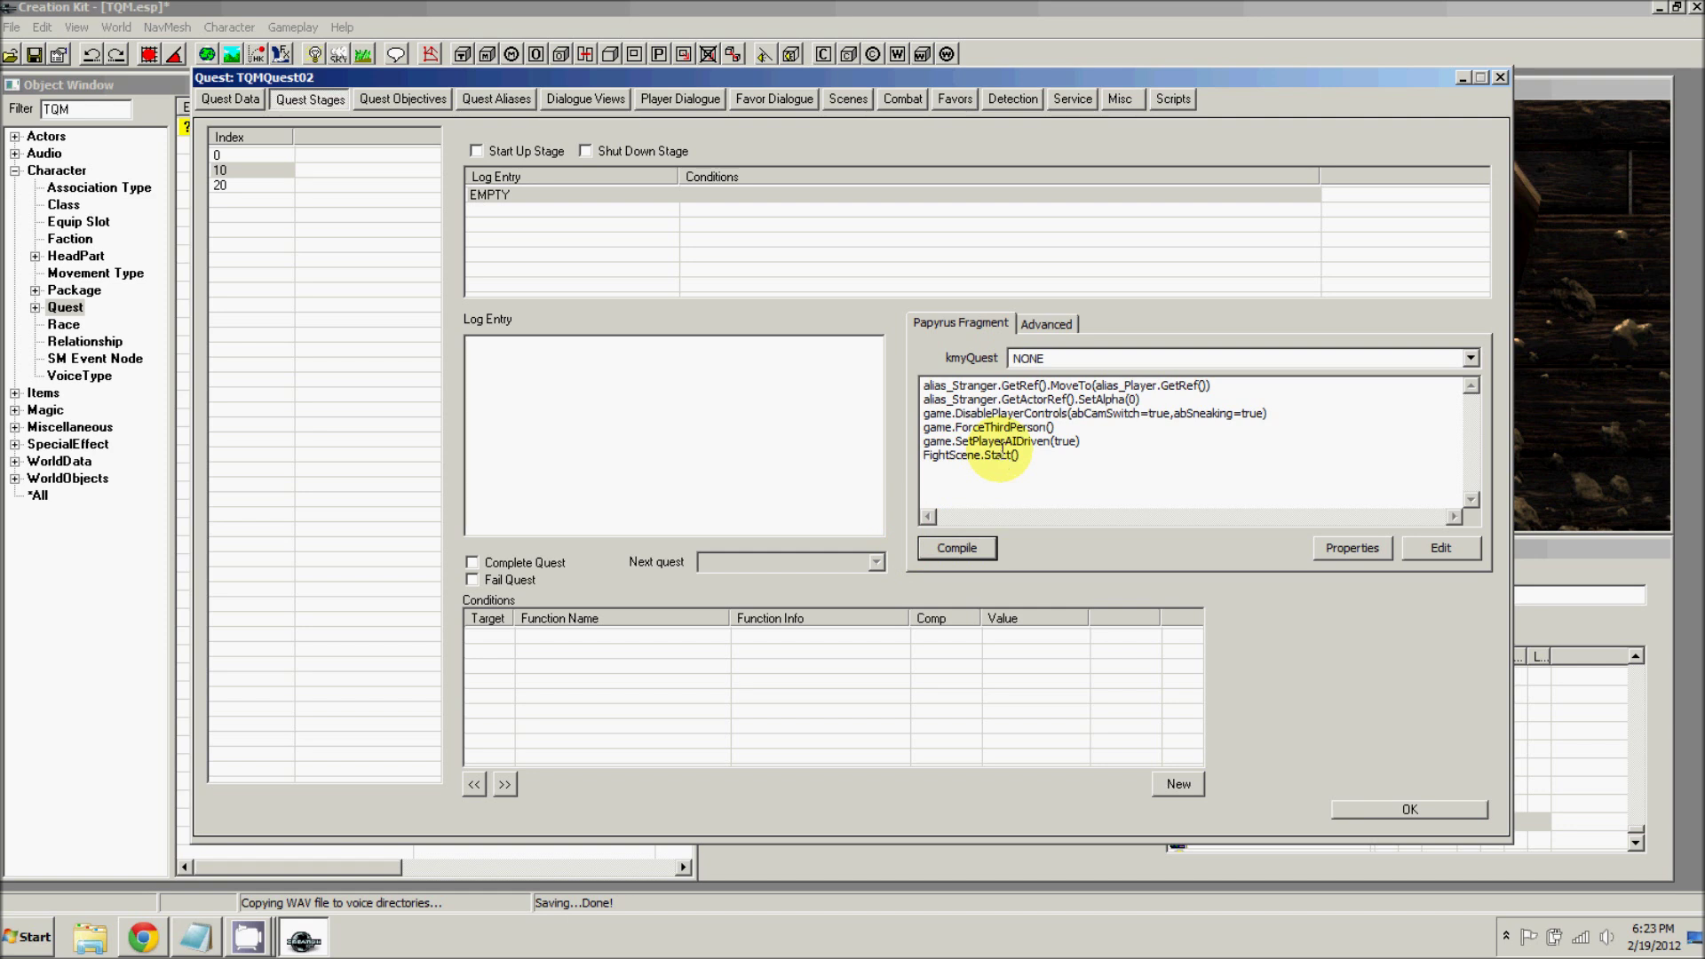
{"action": "double_click", "coordinate": [1039, 451]}
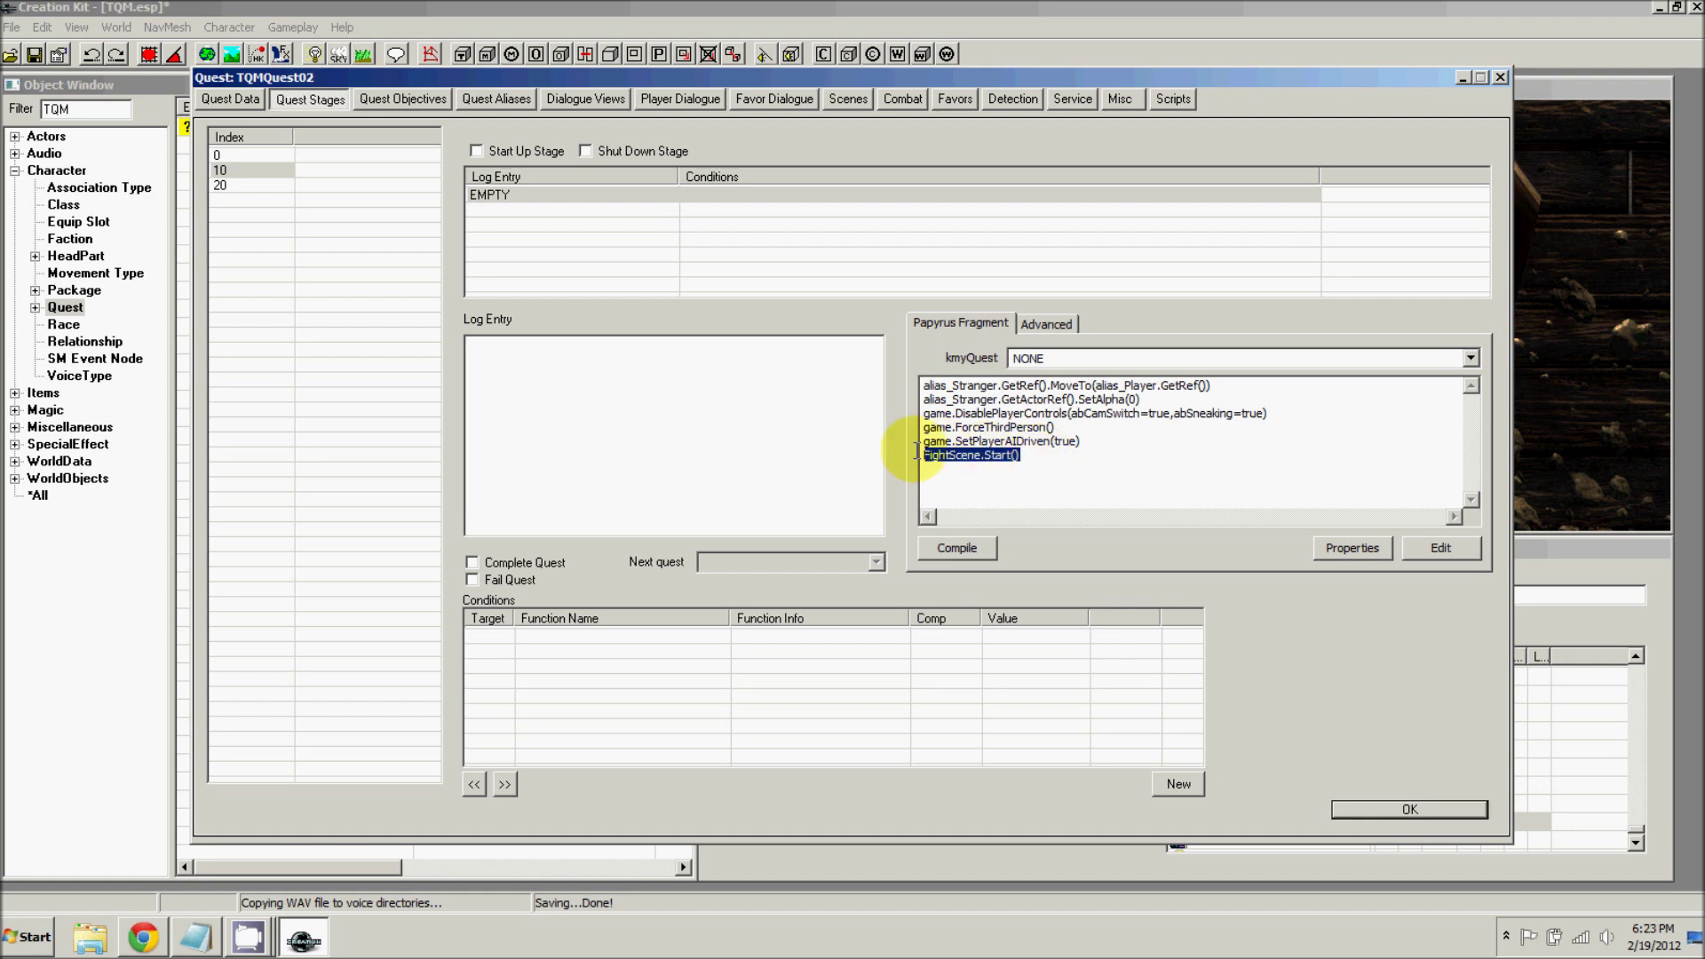
{"action": "left_click_drag", "start_coordinate": [1082, 442], "coordinate": [913, 418]}
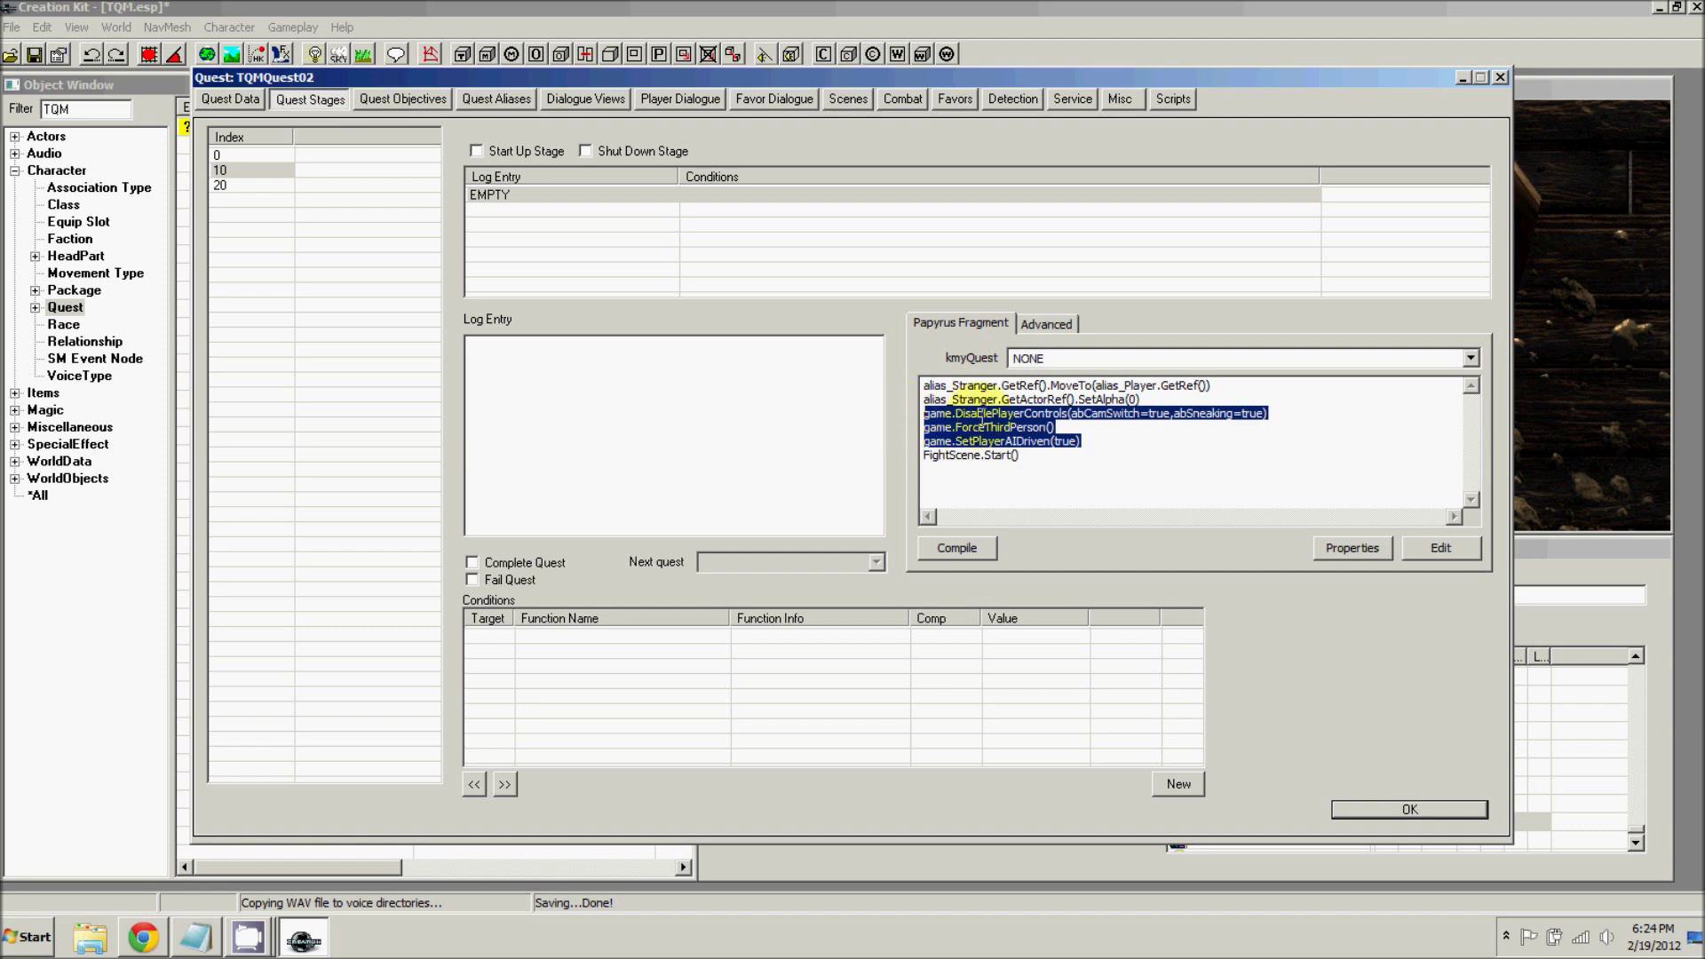
- Add an empty log entry to stage 20 of TQMQuest02
{"action": "left_click", "coordinate": [233, 169]}
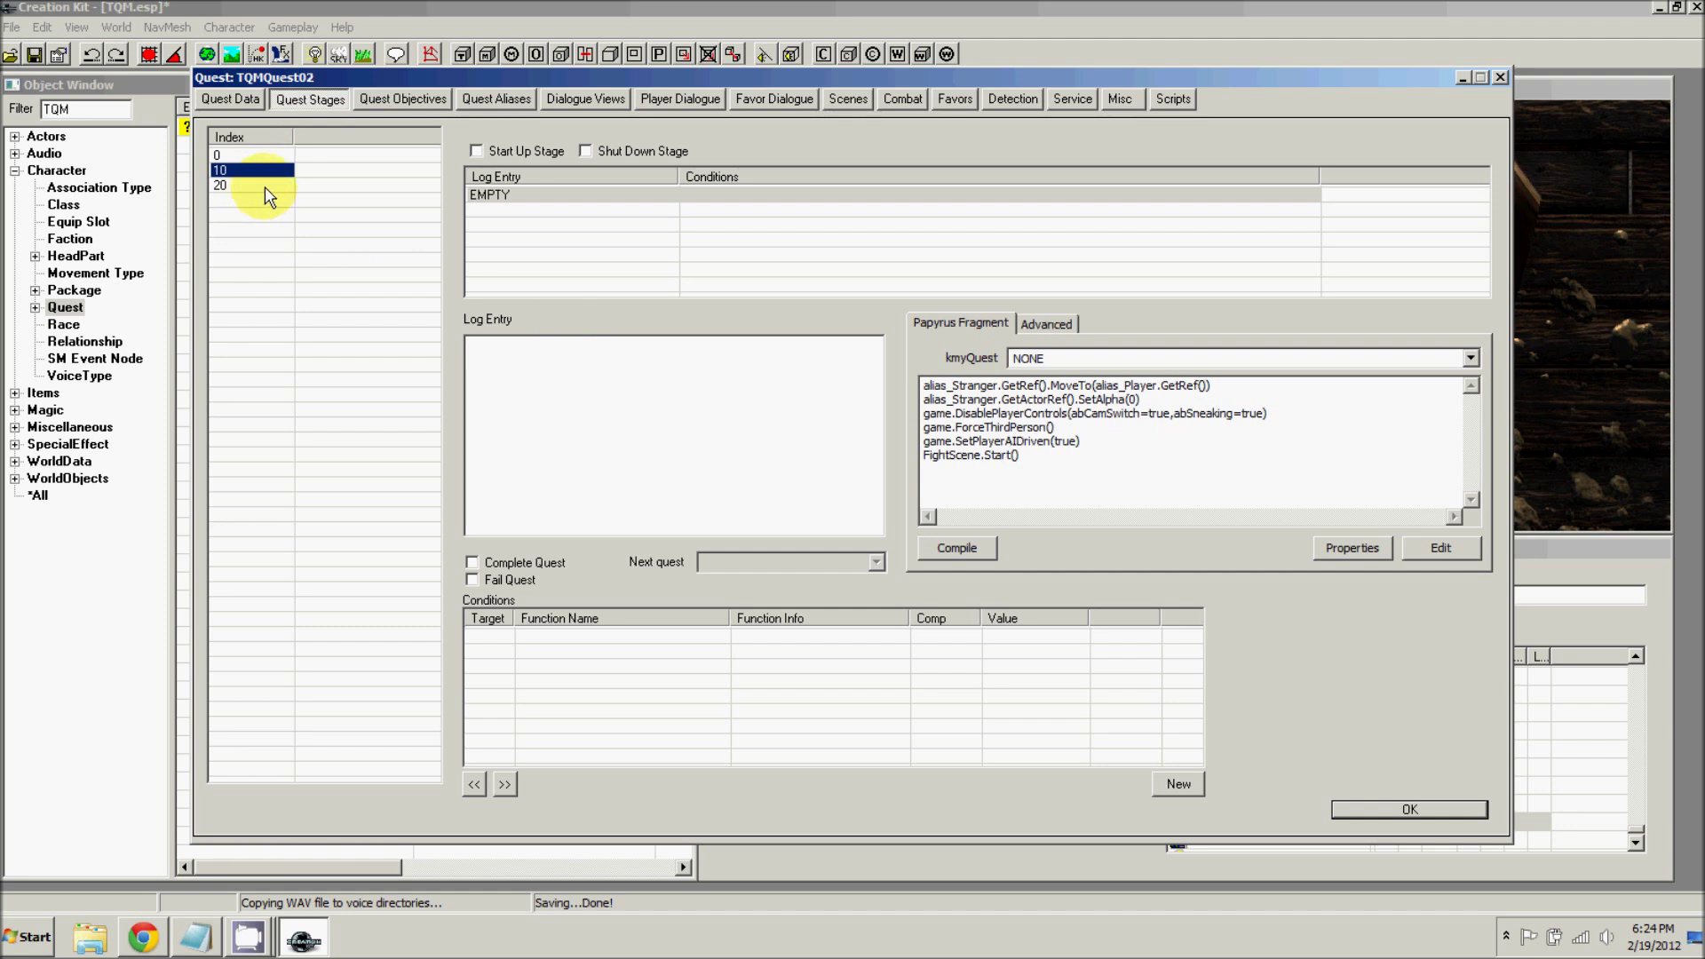
{"action": "left_click", "coordinate": [265, 188]}
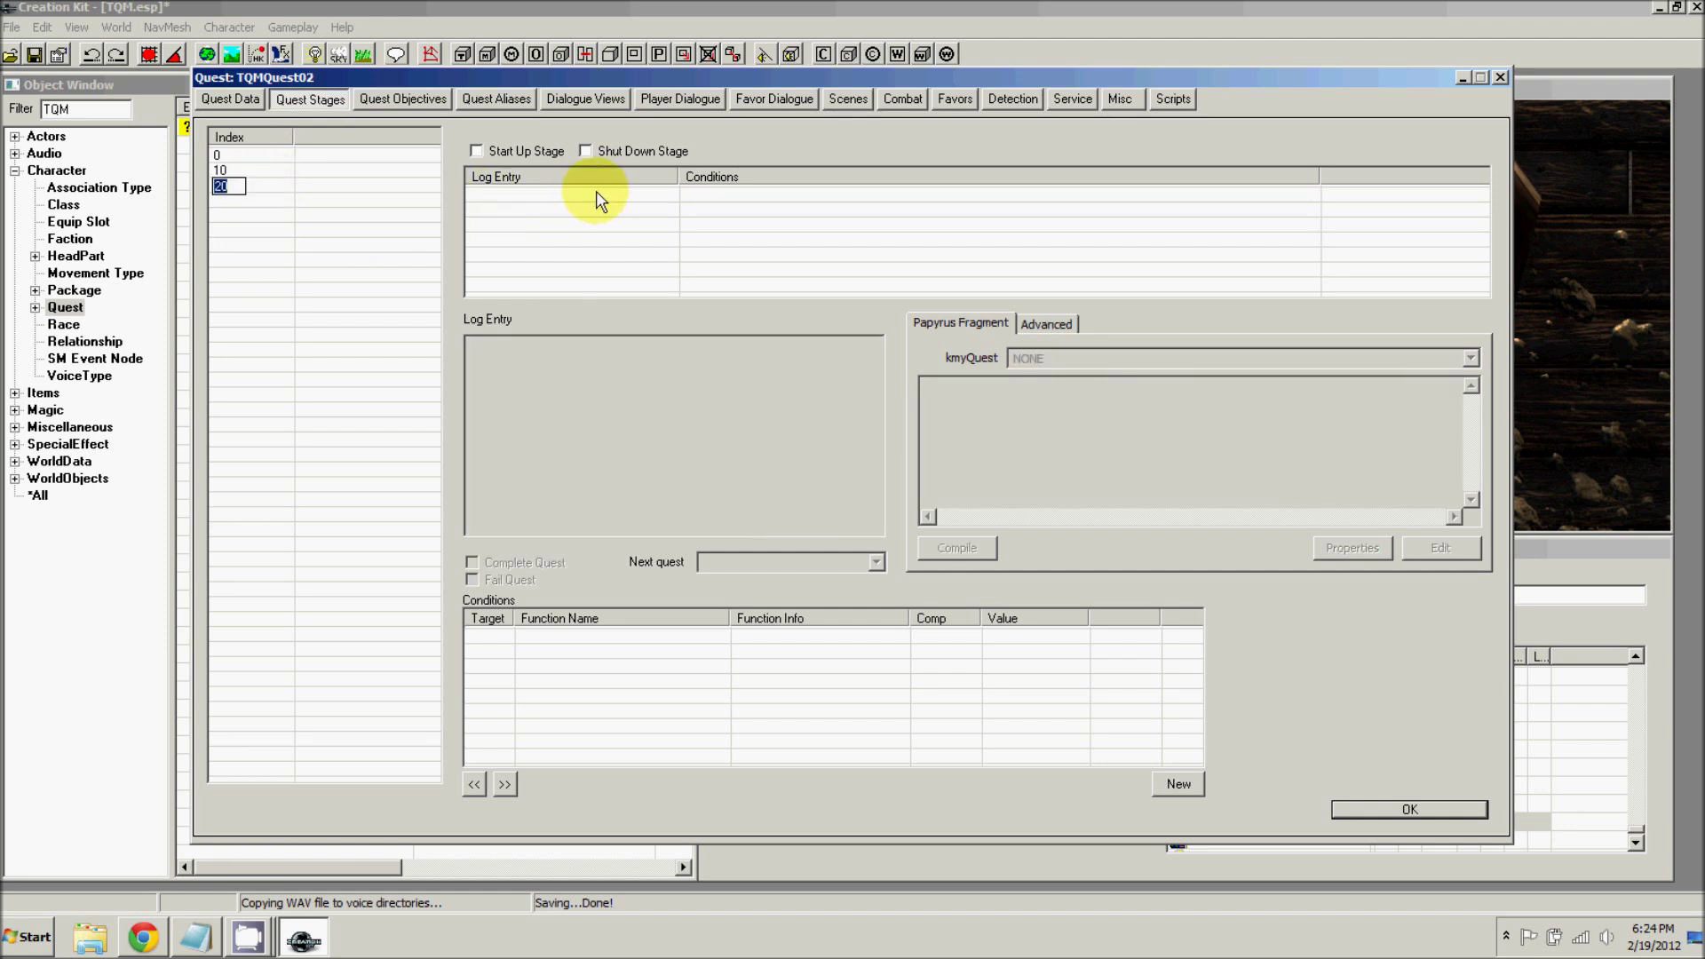
{"action": "right_click", "coordinate": [570, 219]}
{"action": "left_click", "coordinate": [600, 224]}
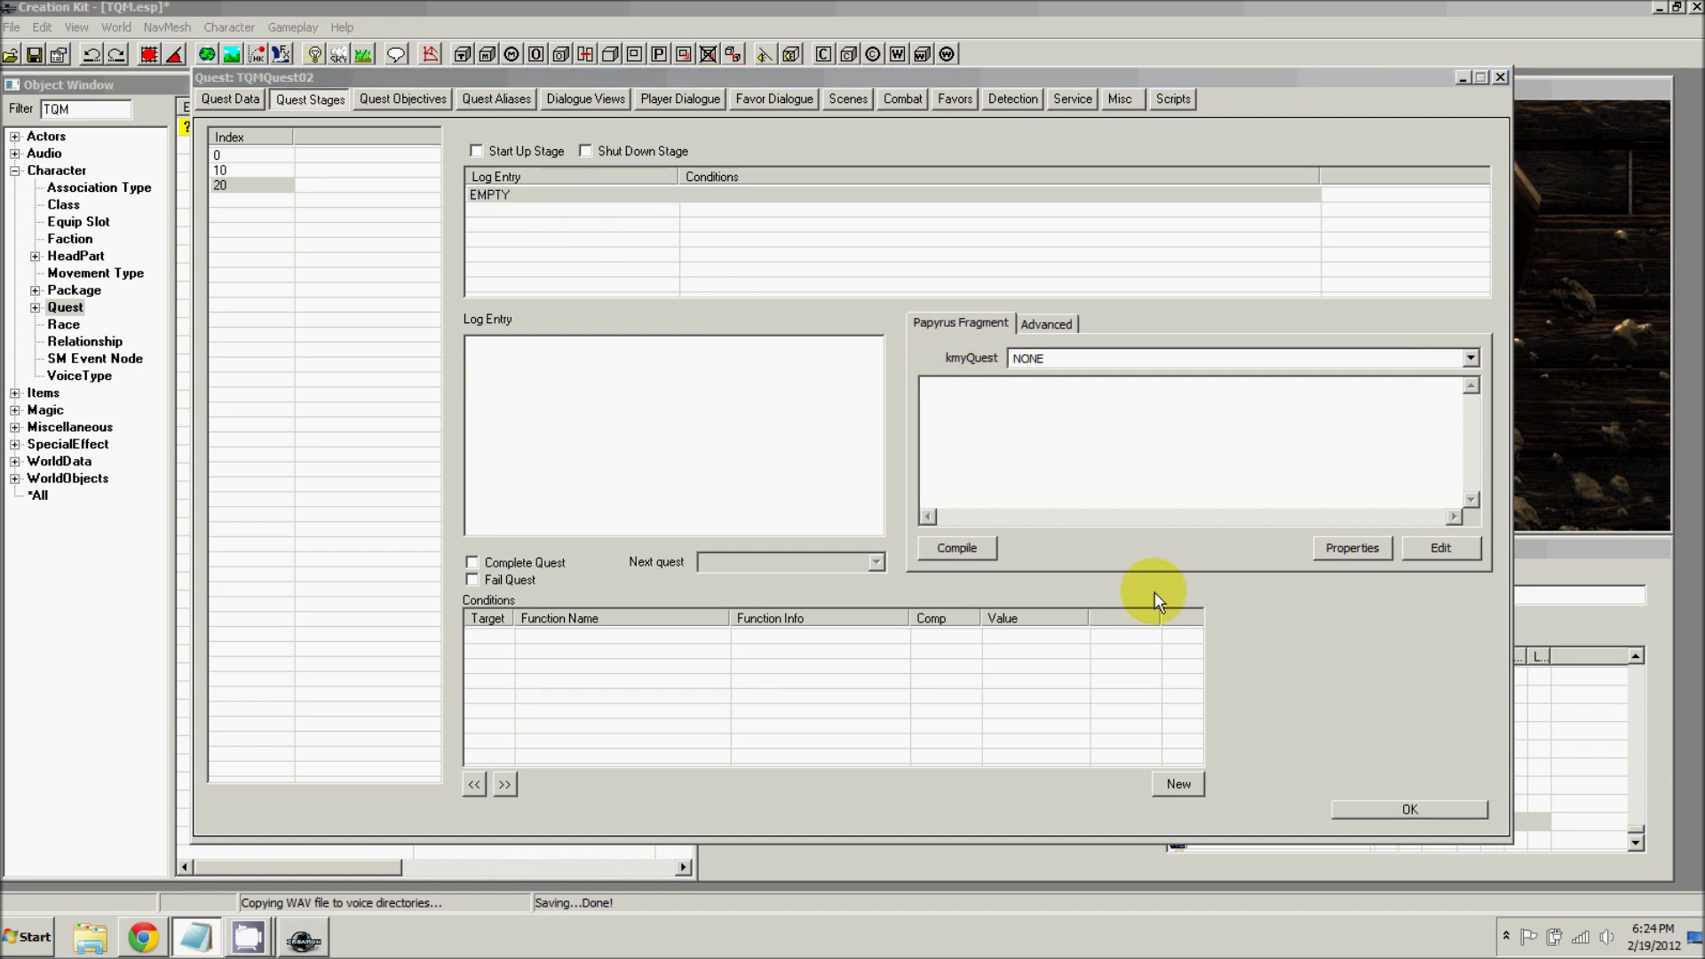
- Enter stage 20's fragment: alias_Stranger.GetRef().MoveTo(alias_StrangerOrigin.GetRef()), alias_Stranger.GetActorRef().SetAlpha(1), game.EnablePlayerControls() and game.SetPlayerAIDriven(false), without a leading blank line
{"action": "left_click", "coordinate": [971, 427]}
{"action": "type", "text": "alias_Stranger.GetRef().MoveTo(alias_StrangerOrigin.GetRef()) alias_Stranger.GetActorRef().SetAlpha(1) game.EnablePlayerControls() game.SetPlayerAIDriven(false)"}
{"action": "left_click", "coordinate": [969, 386]}
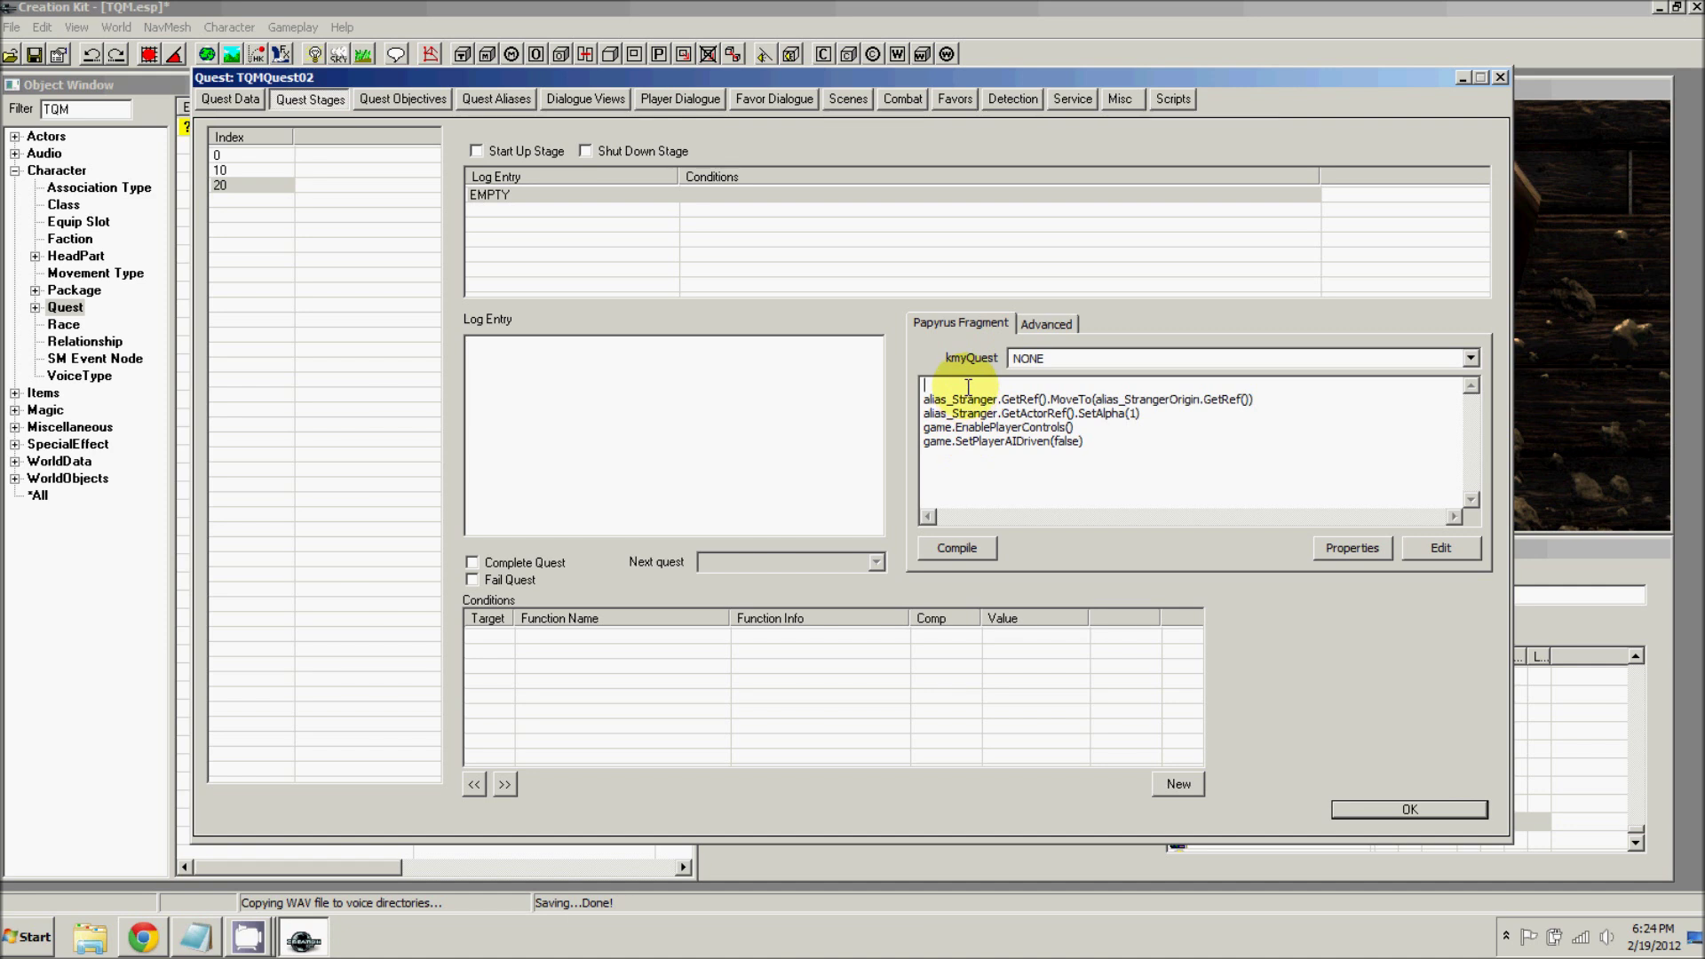
{"action": "key", "text": "Delete"}
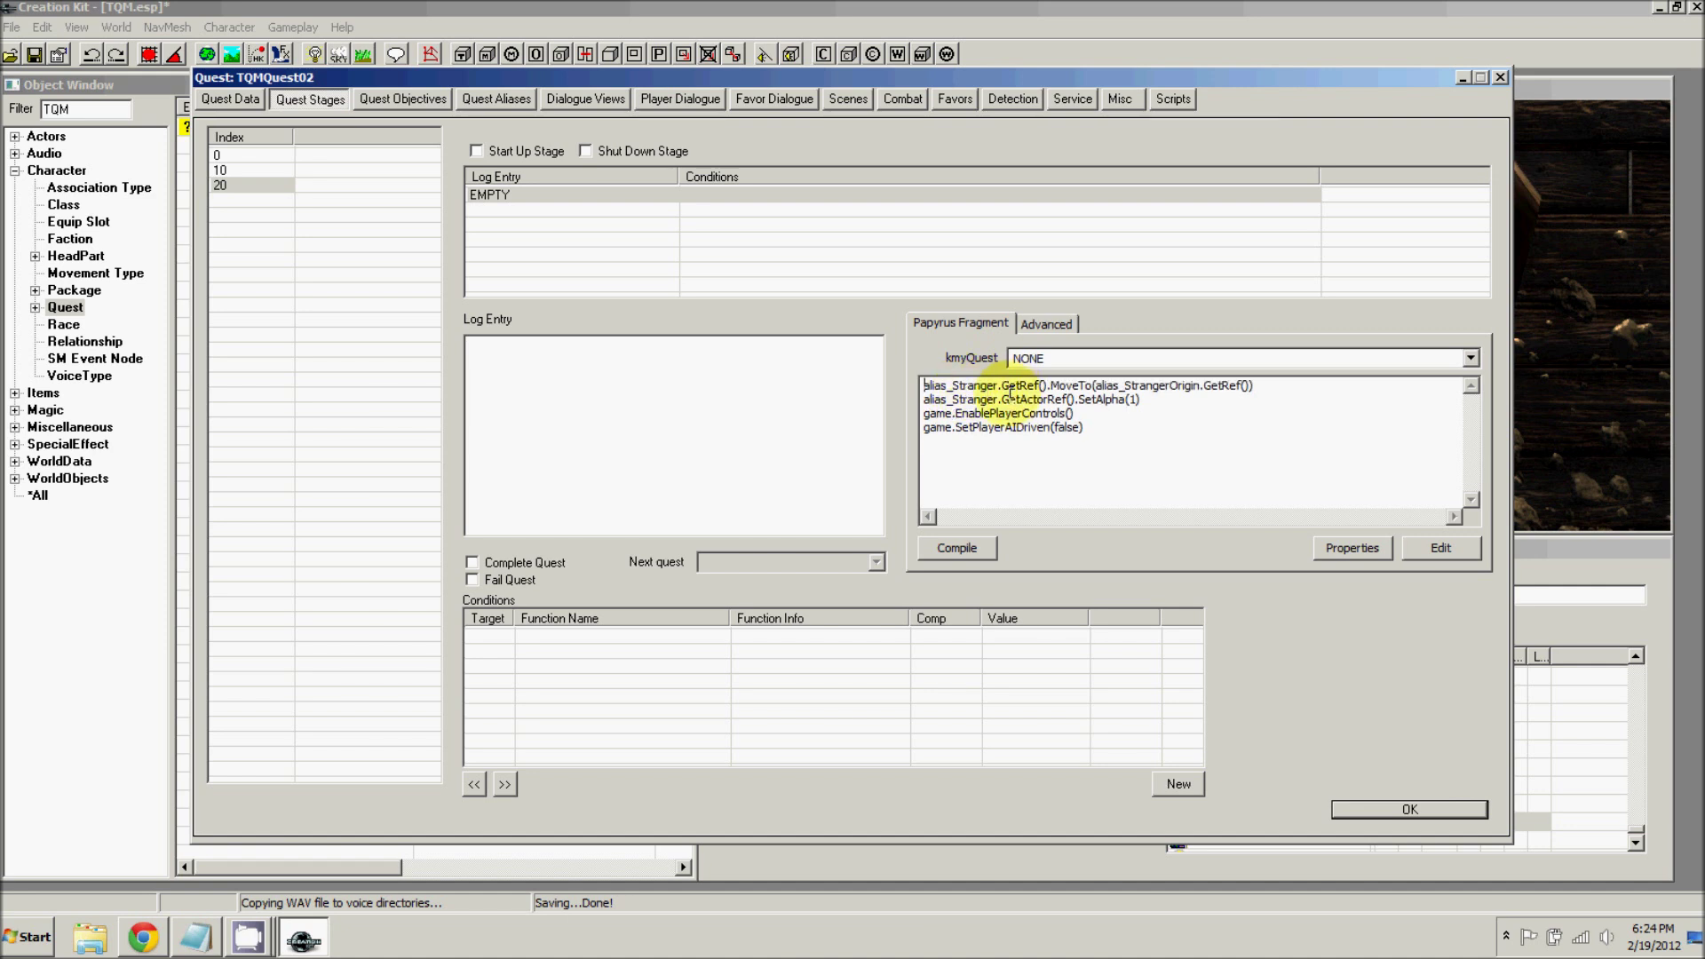
- Review the MoveTo, SetAlpha, EnablePlayerControls and SetPlayerAIDriven calls in stage 20's fragment and accept the quest
{"action": "double_click", "coordinate": [971, 386]}
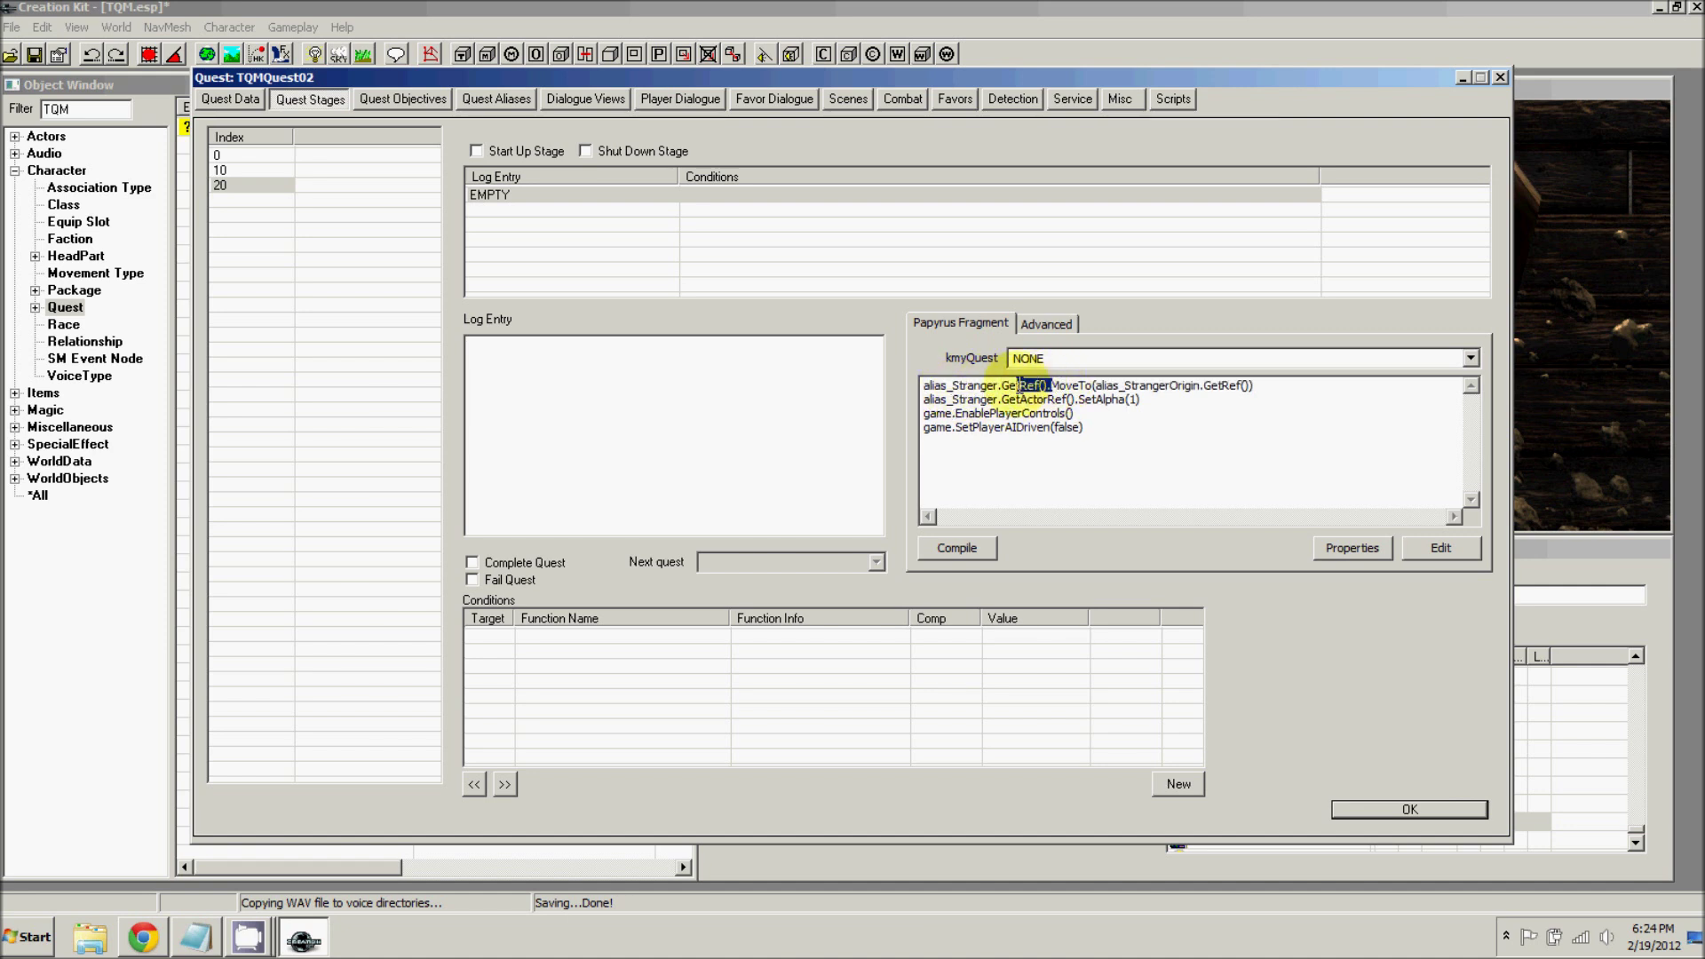
{"action": "double_click", "coordinate": [1066, 386]}
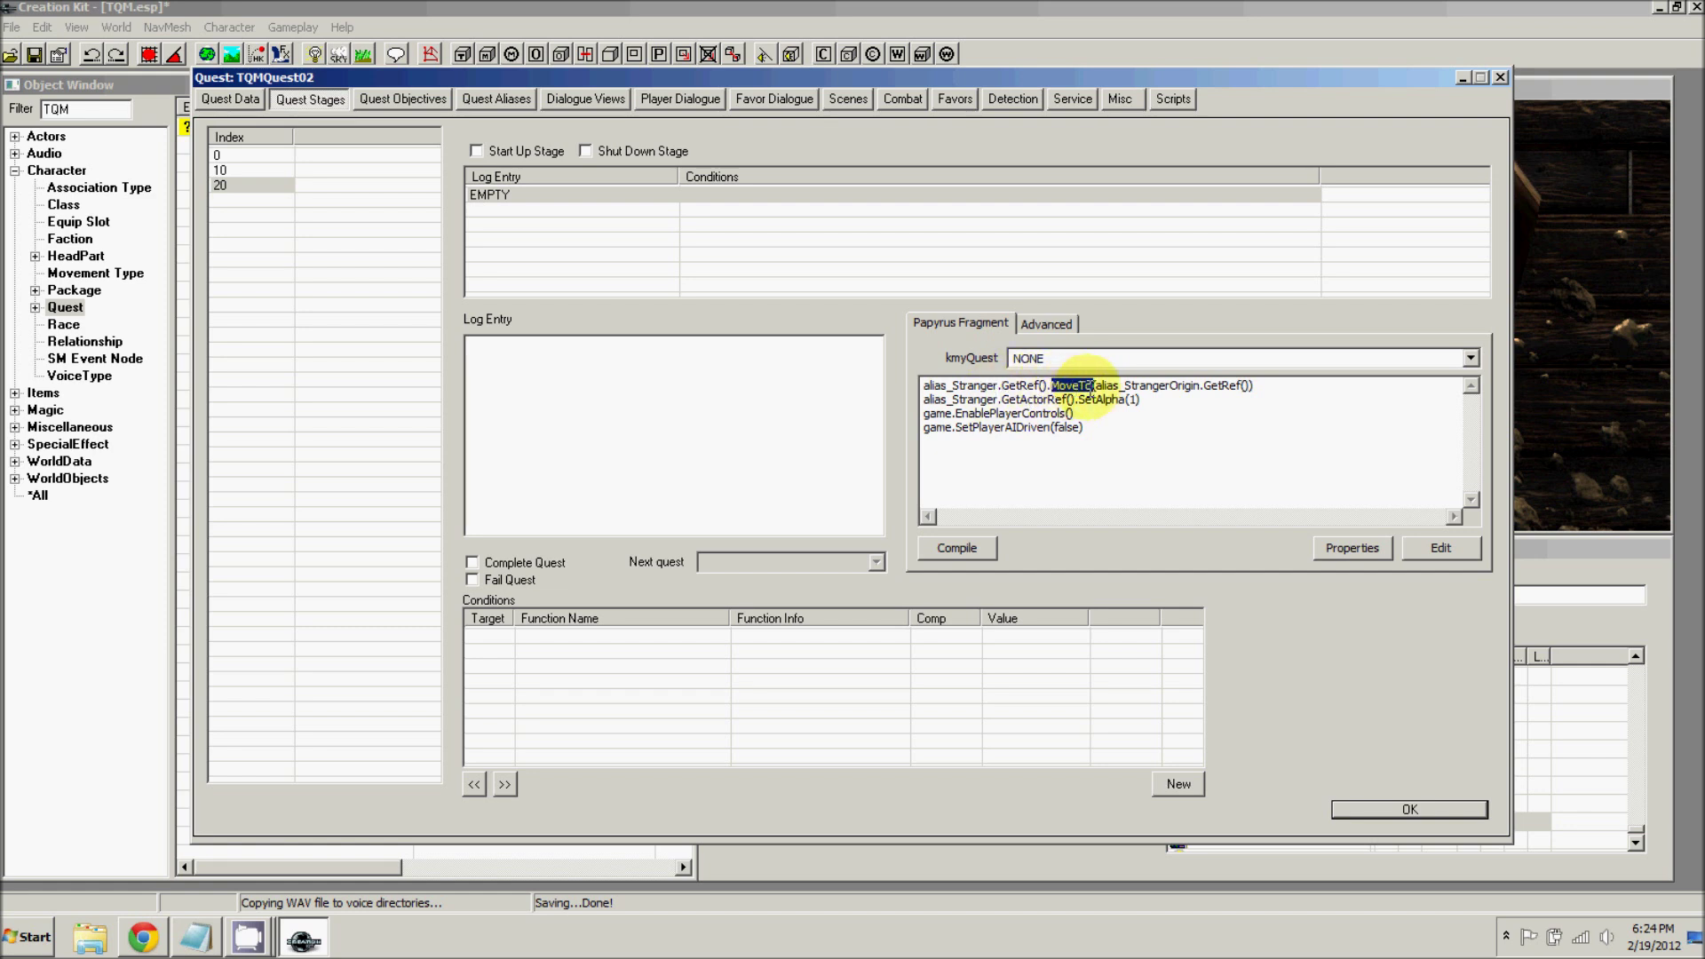
{"action": "left_click_drag", "start_coordinate": [1201, 388], "coordinate": [1126, 388]}
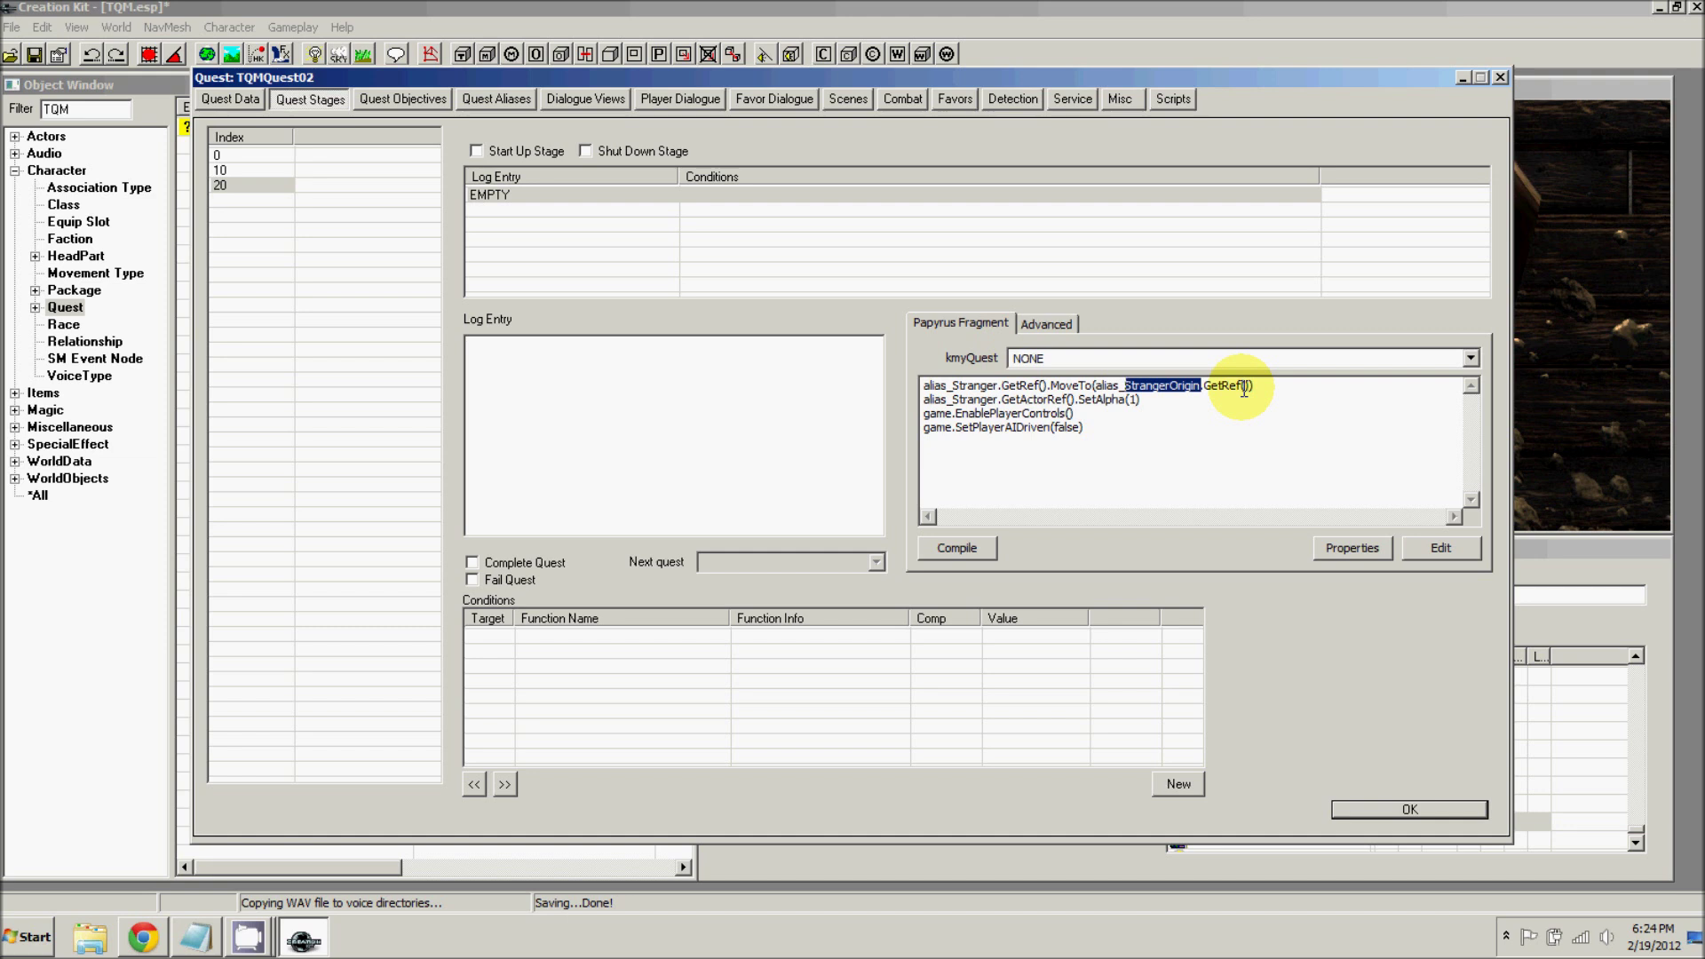
{"action": "left_click", "coordinate": [1159, 402]}
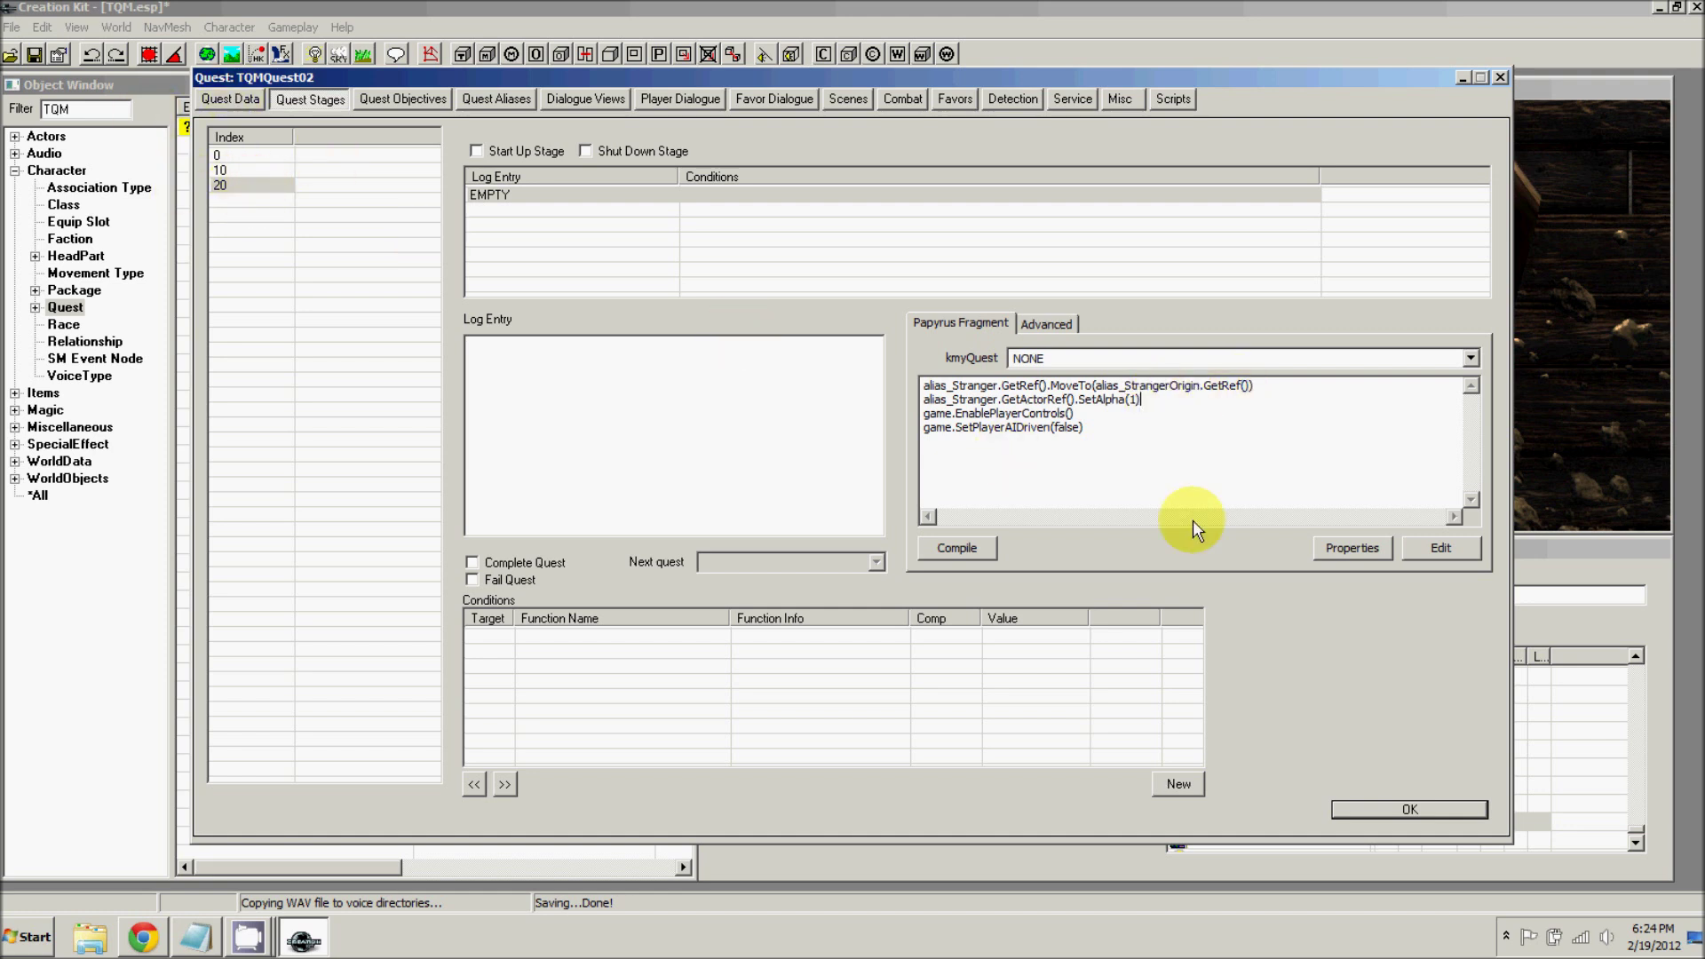
{"action": "left_click_drag", "start_coordinate": [1142, 400], "coordinate": [1075, 400]}
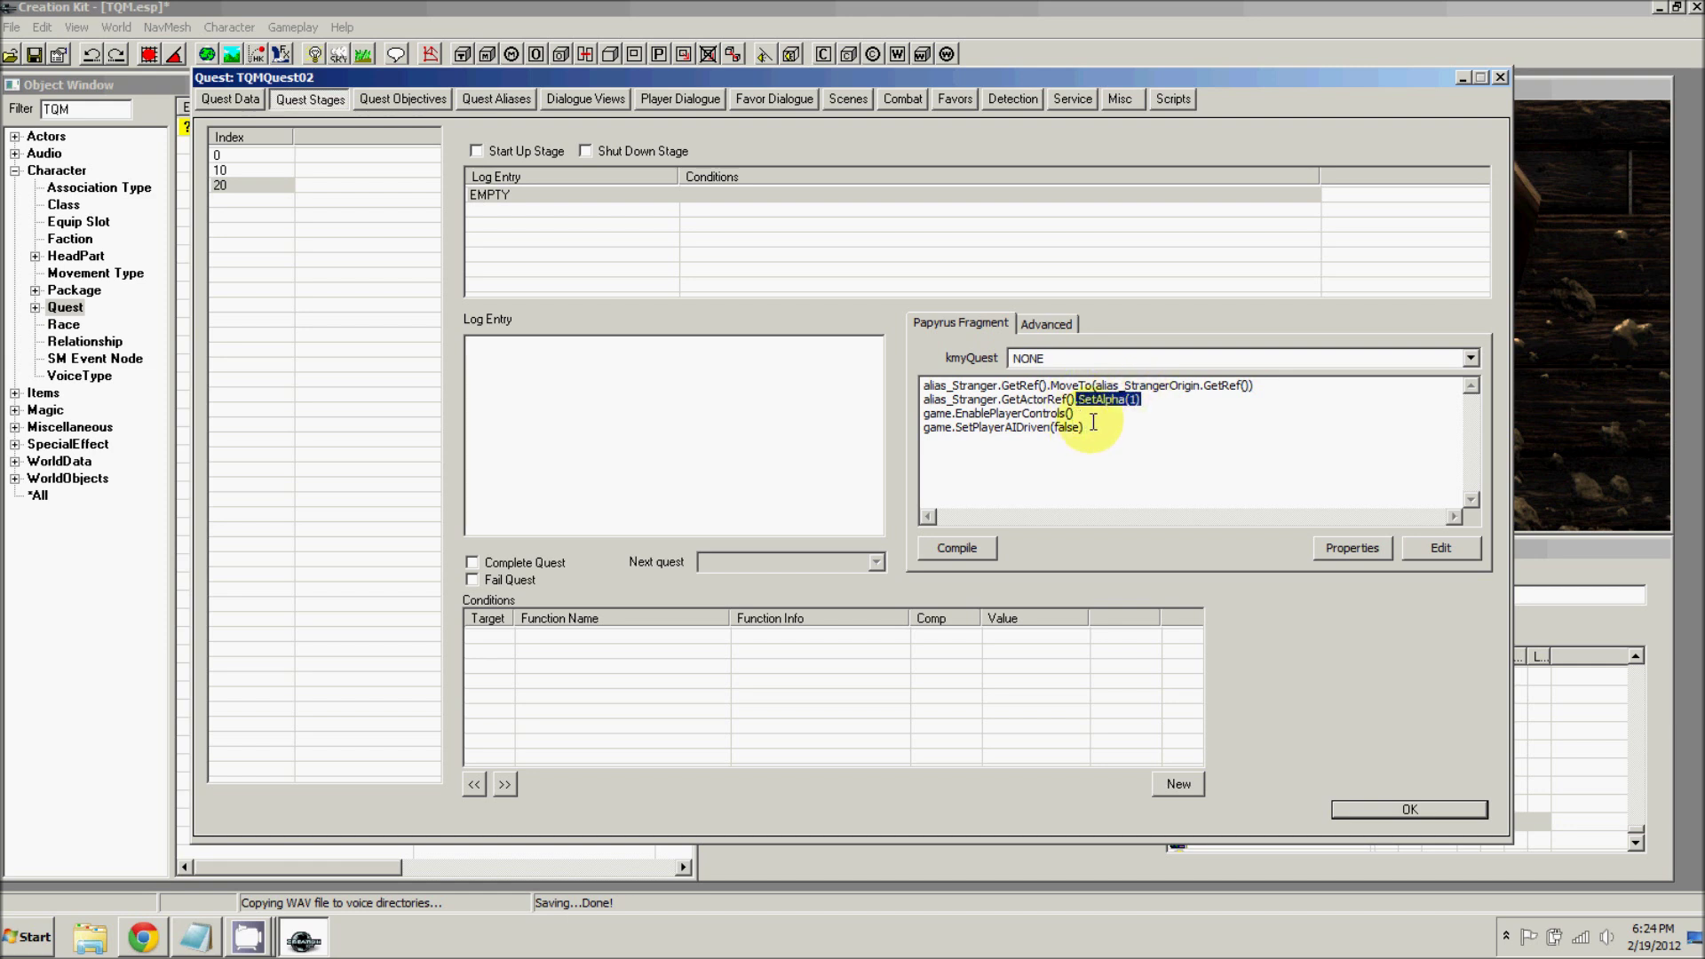
{"action": "left_click_drag", "start_coordinate": [1076, 414], "coordinate": [953, 414]}
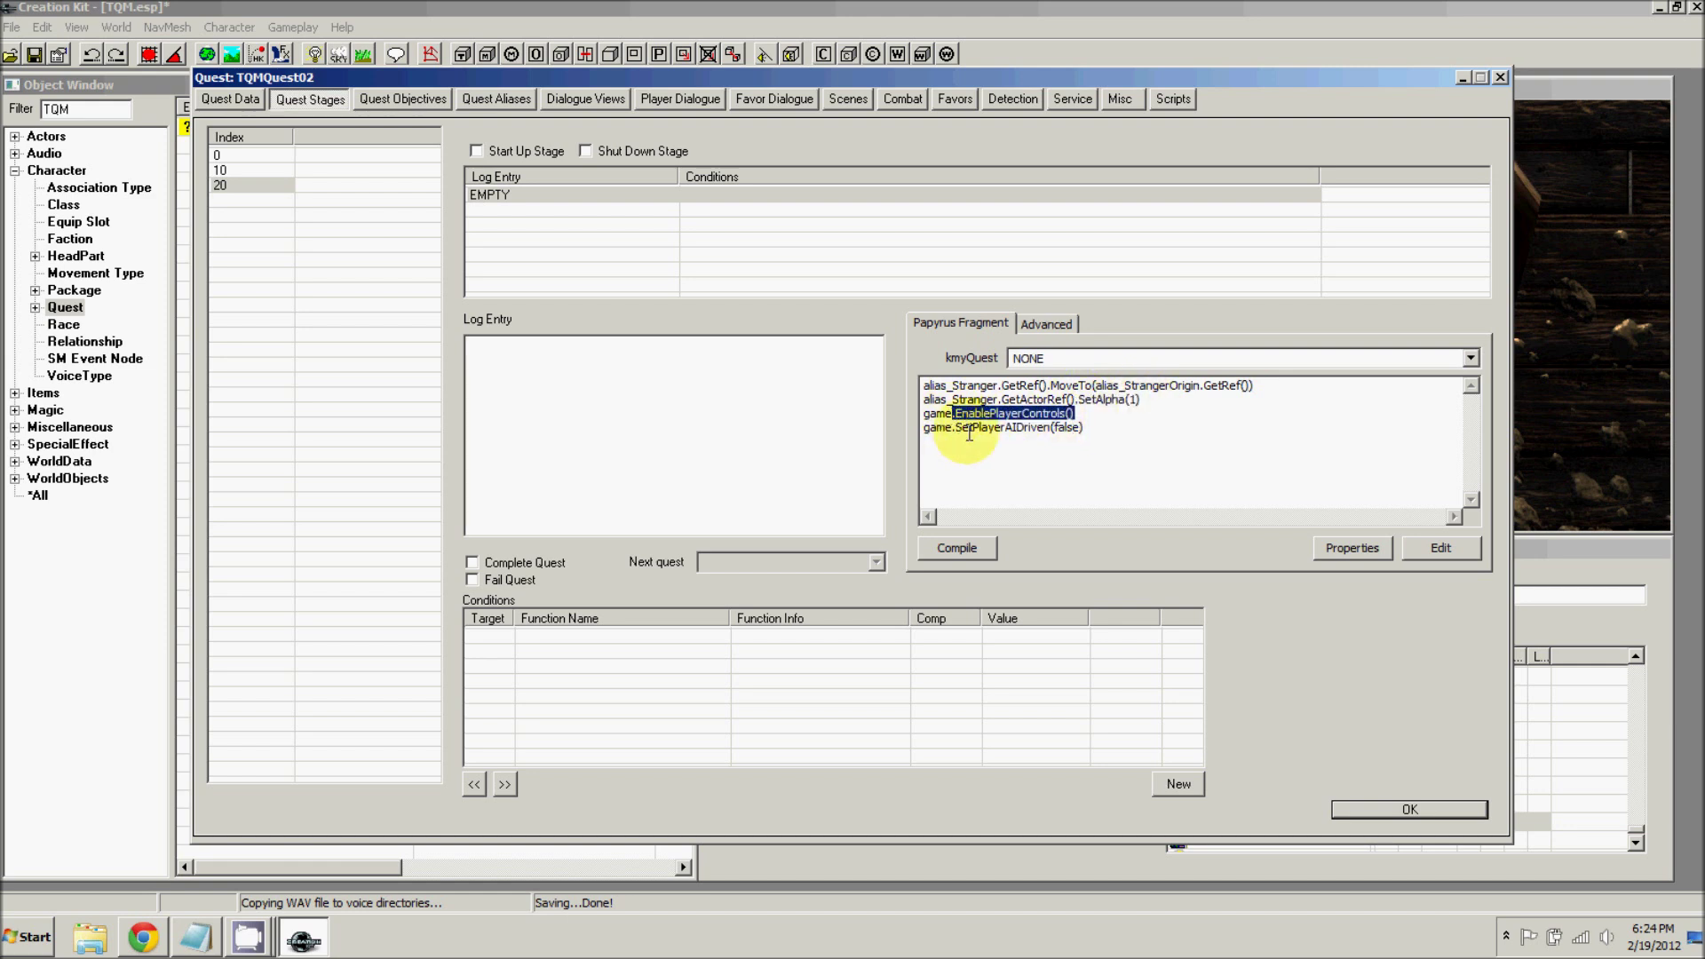
{"action": "left_click", "coordinate": [1103, 426]}
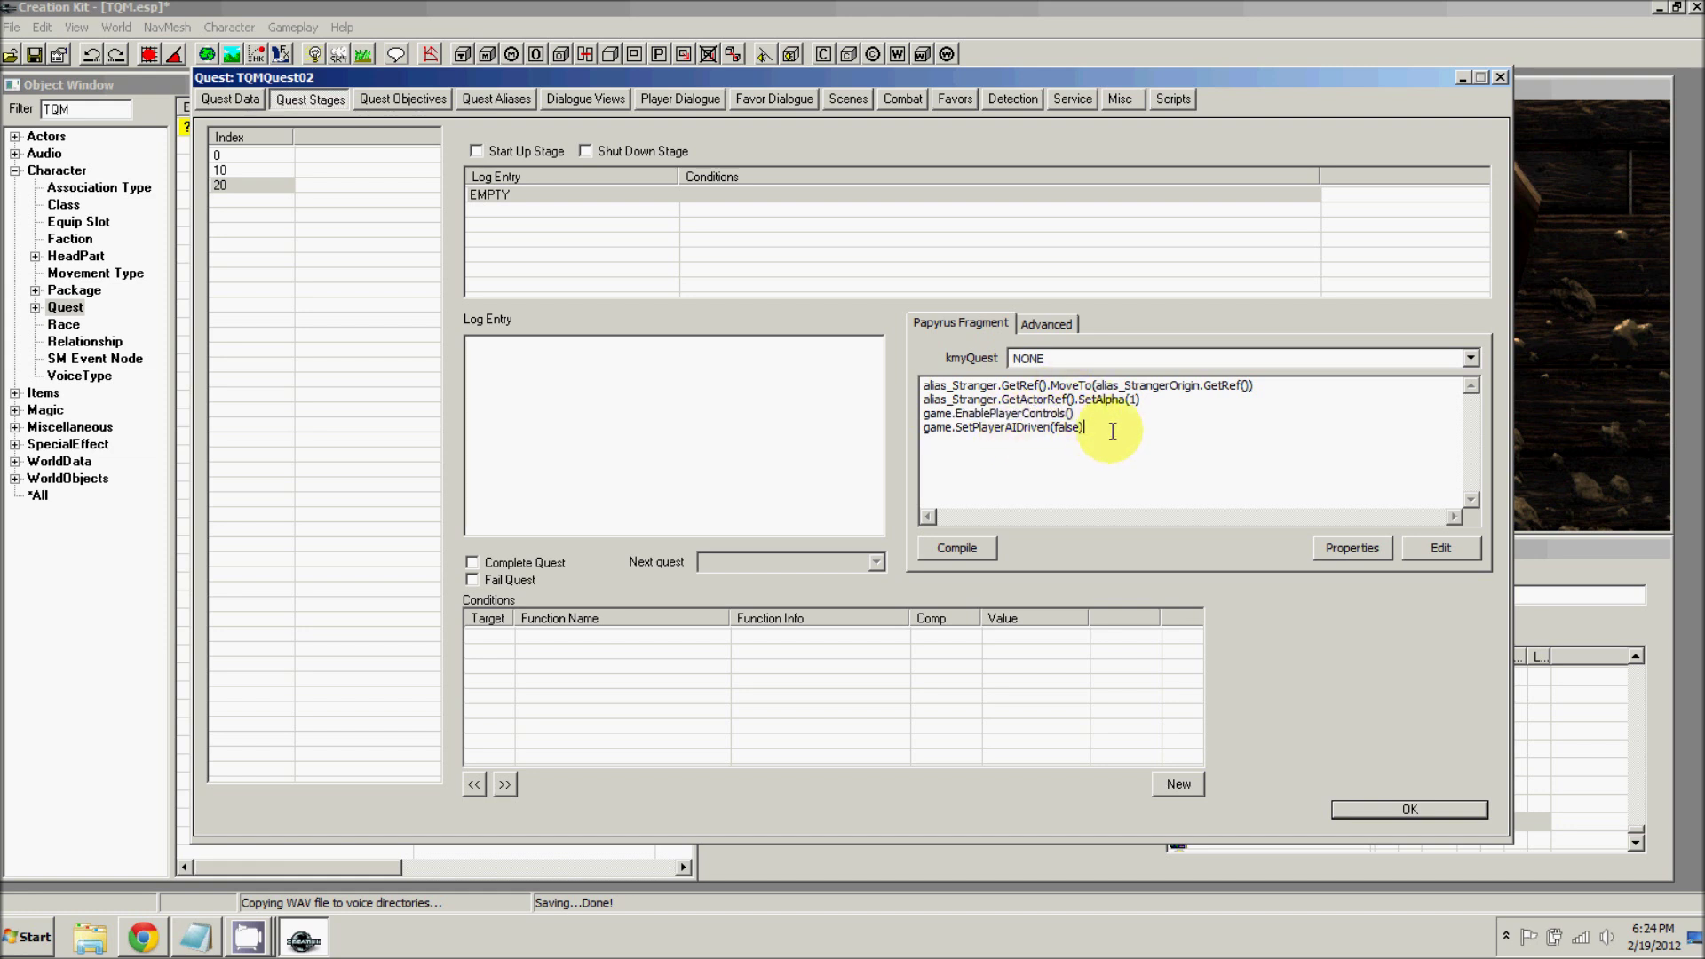
{"action": "left_click_drag", "start_coordinate": [1085, 428], "coordinate": [956, 435]}
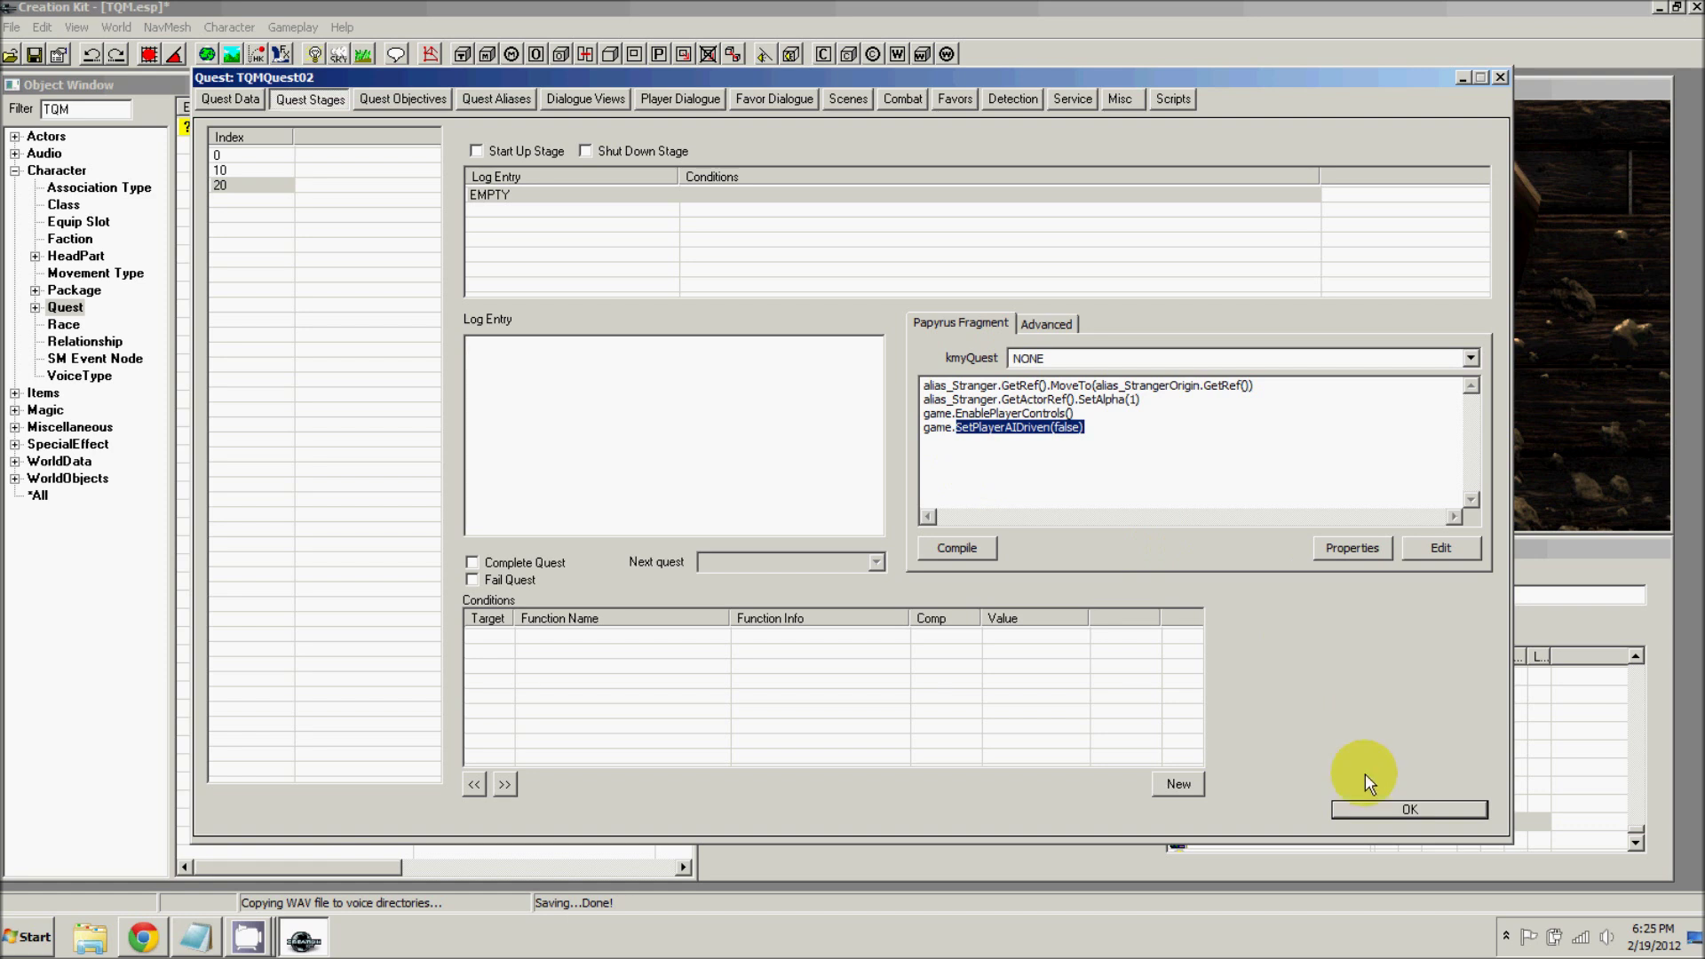
{"action": "left_click", "coordinate": [1366, 804]}
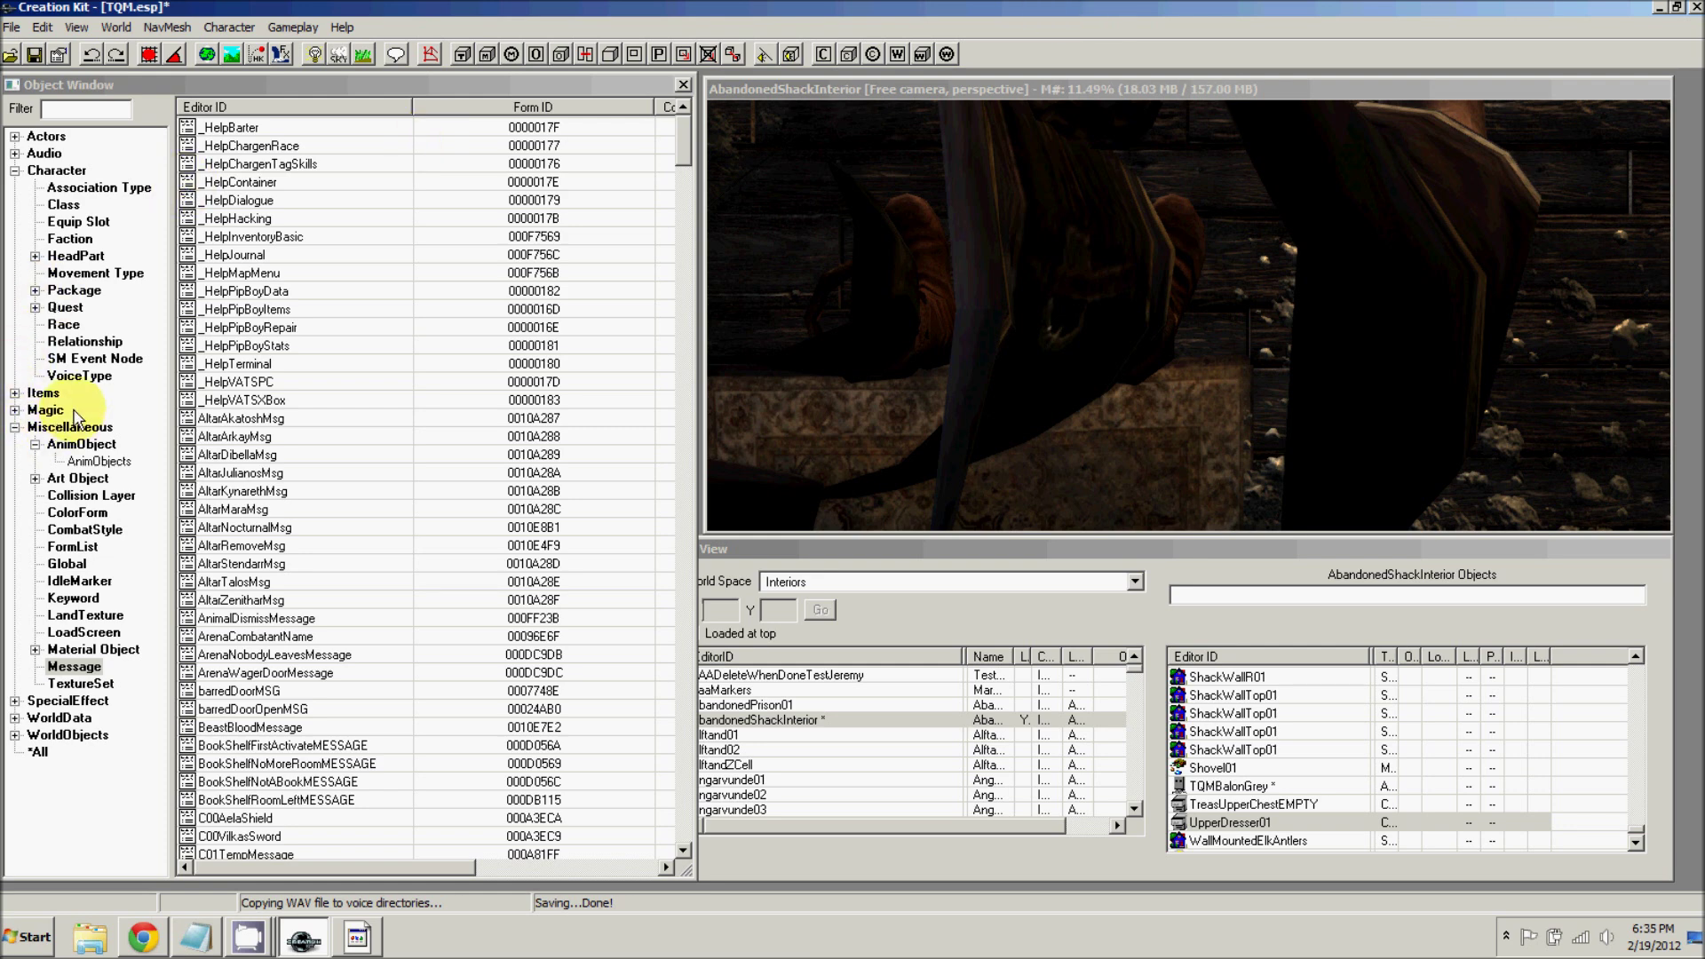
- Create a new message with the ID TQMStrangerName and the title Mysterious Stranger
{"action": "left_click", "coordinate": [70, 428]}
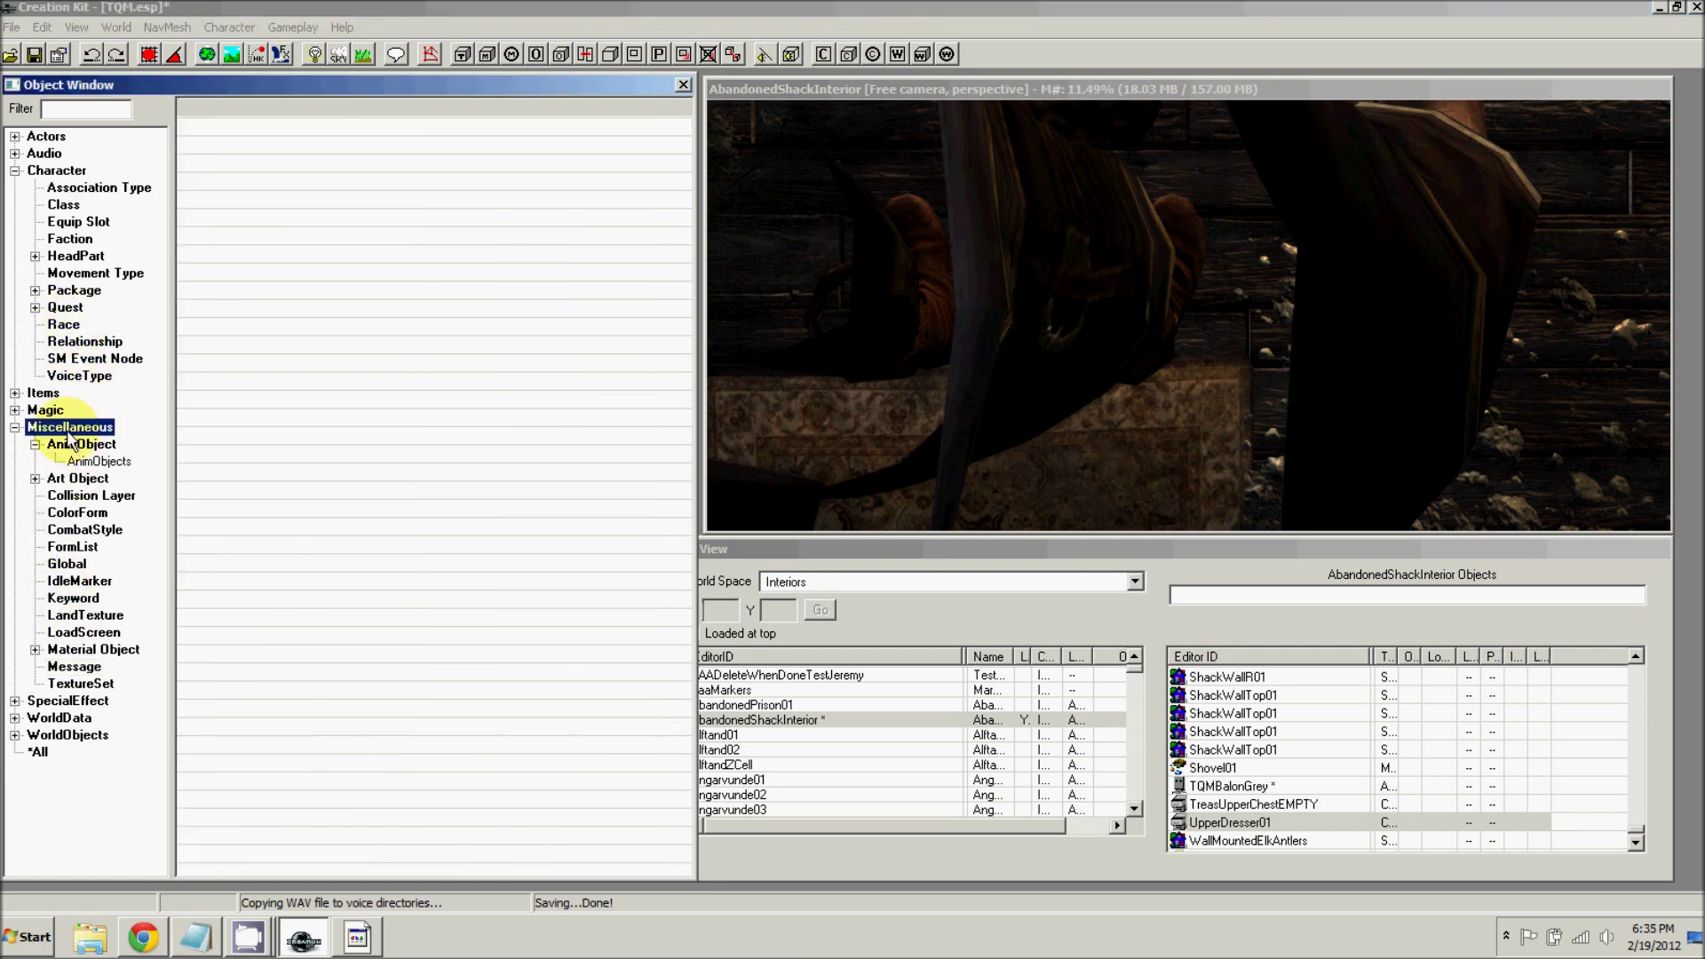
{"action": "left_click", "coordinate": [71, 668]}
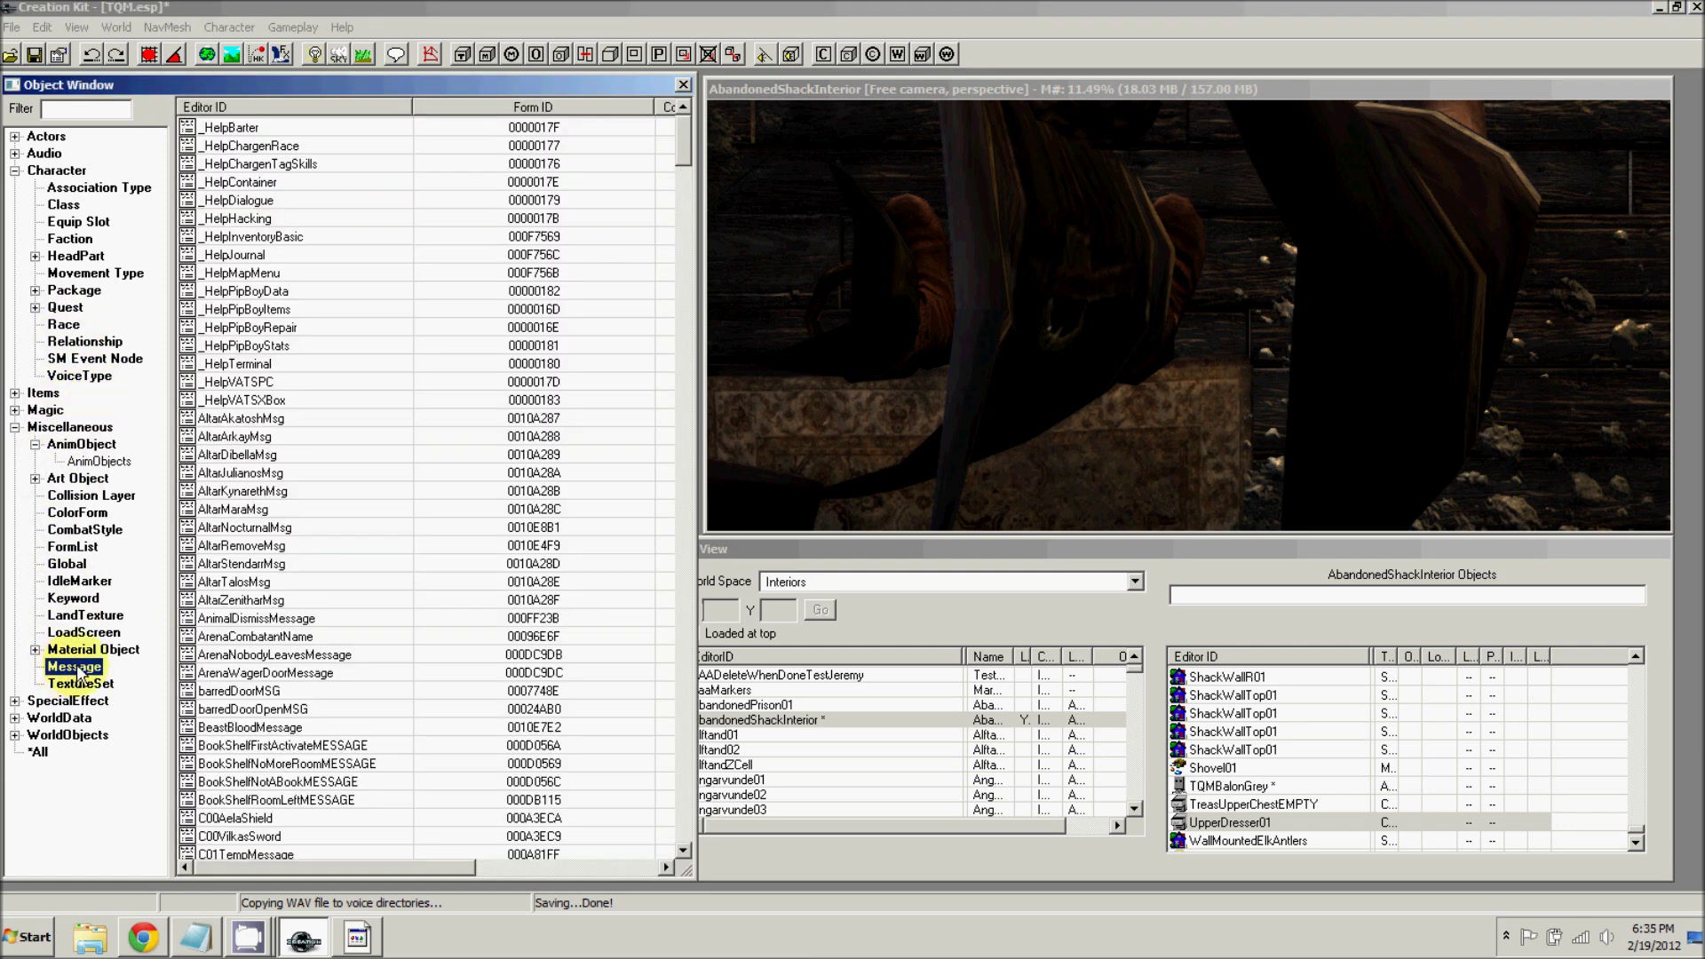
{"action": "right_click", "coordinate": [355, 220]}
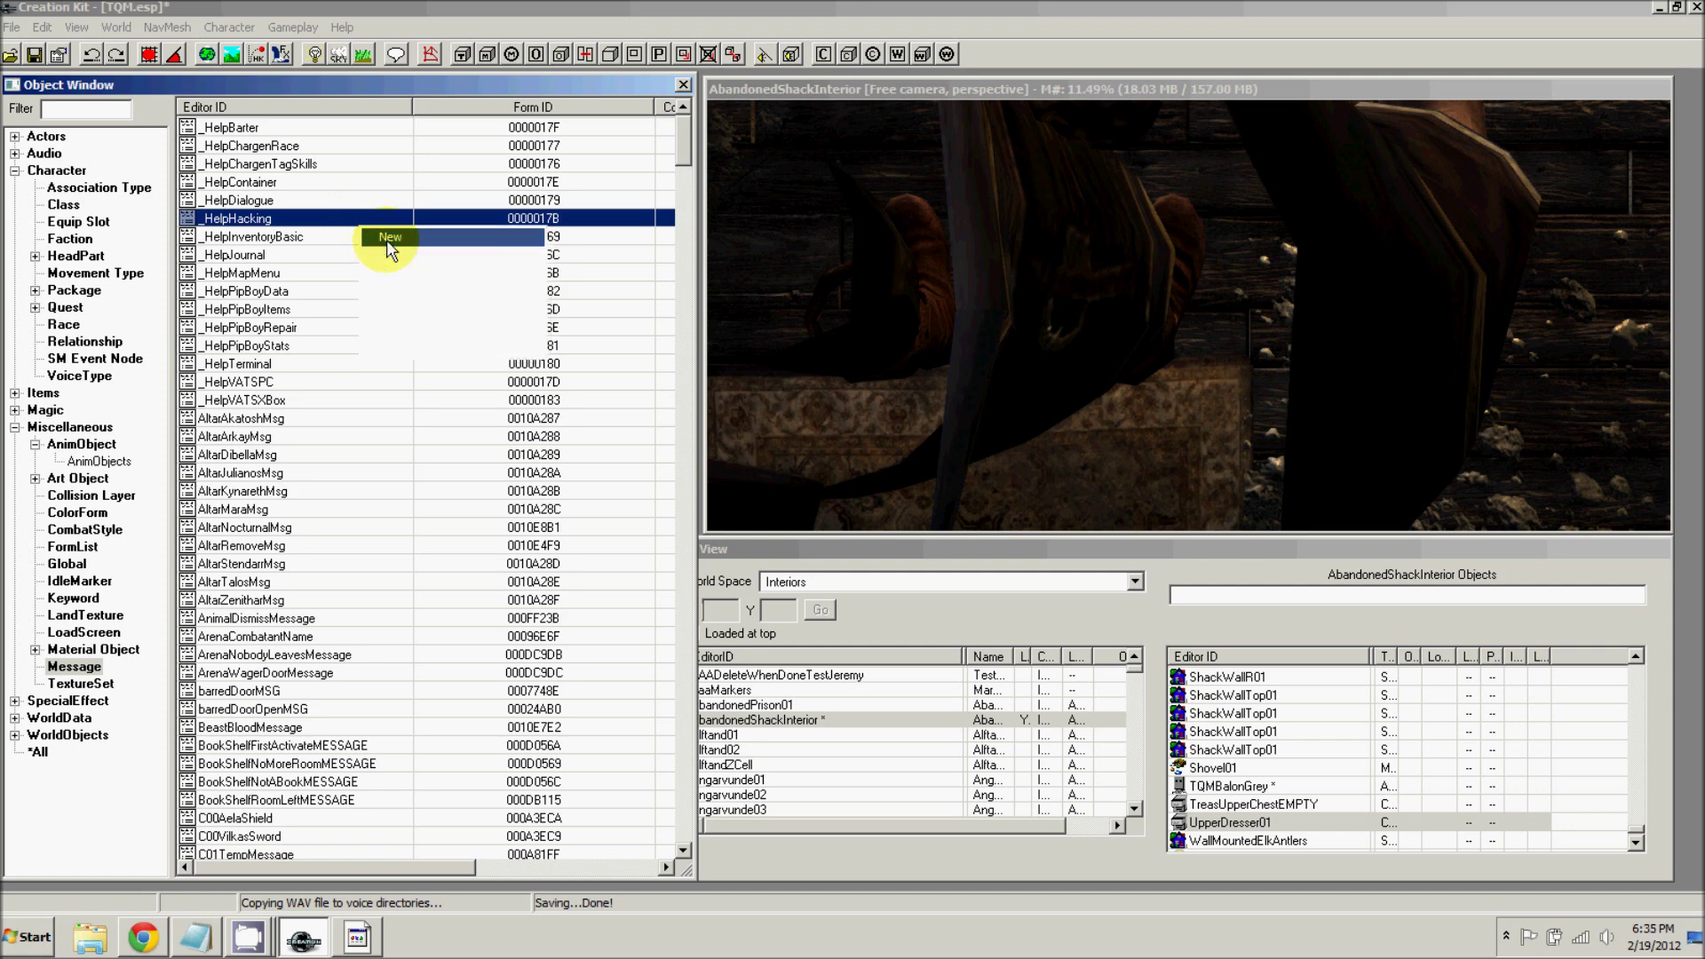
{"action": "left_click", "coordinate": [389, 237]}
{"action": "type", "text": "T"}
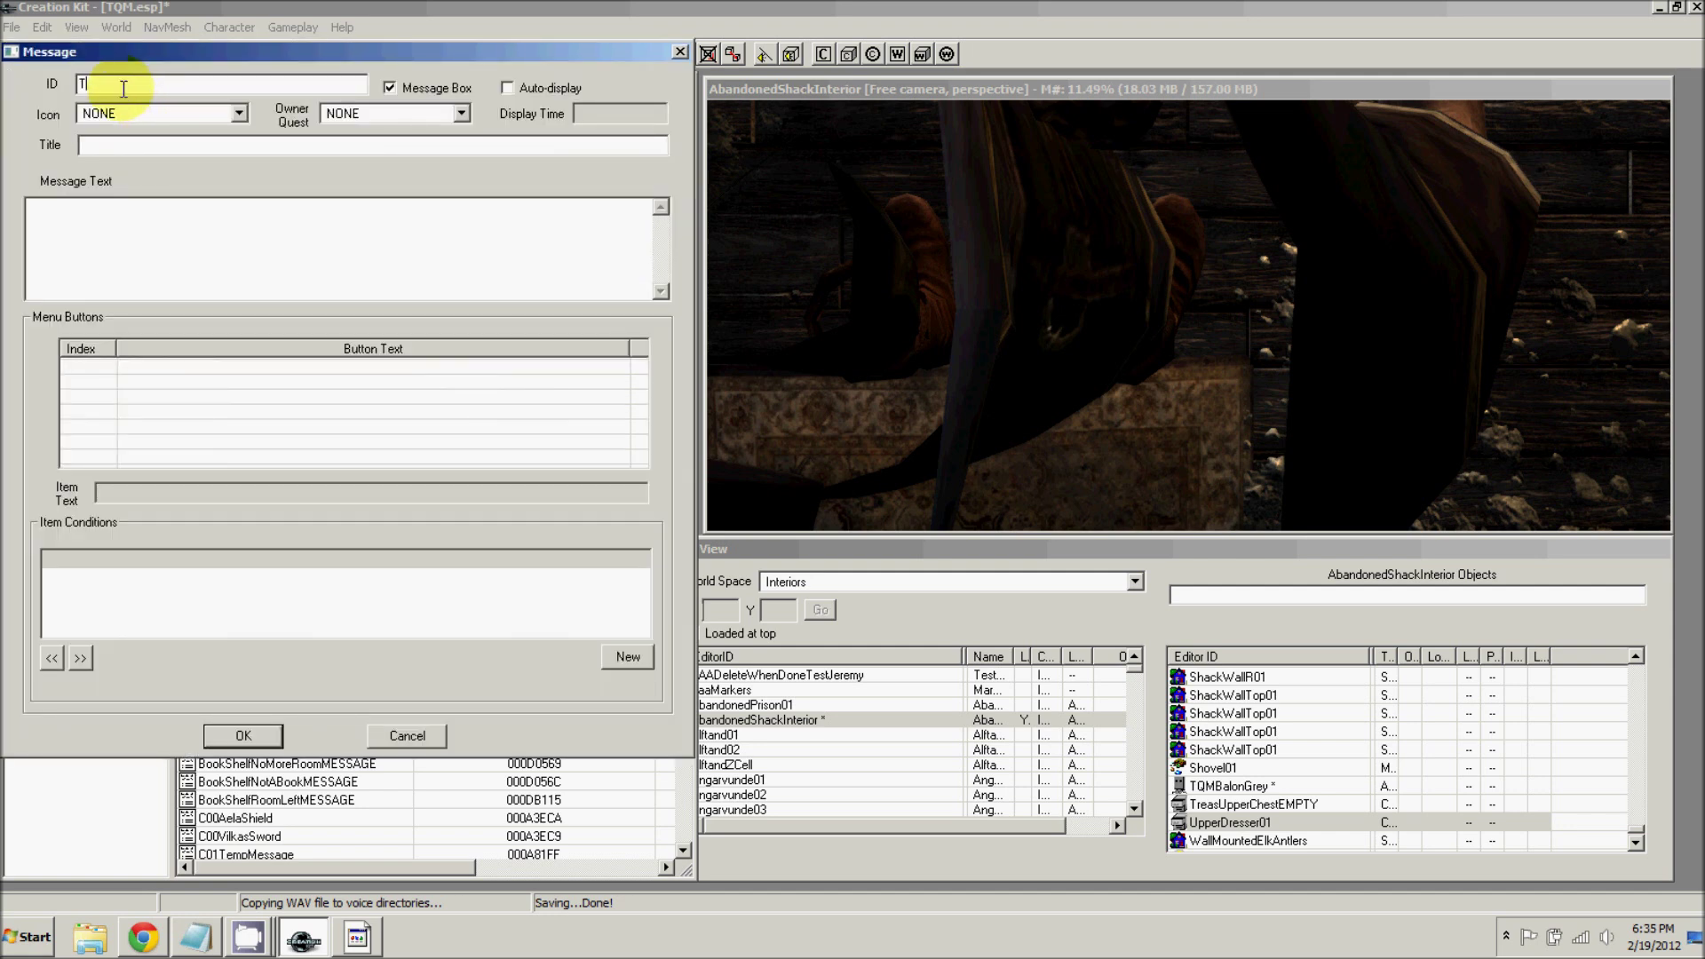
{"action": "type", "text": "QMStrangerName"}
{"action": "left_click", "coordinate": [108, 144]}
{"action": "type", "text": "Mysterious Stranger"}
{"action": "left_click", "coordinate": [239, 733]}
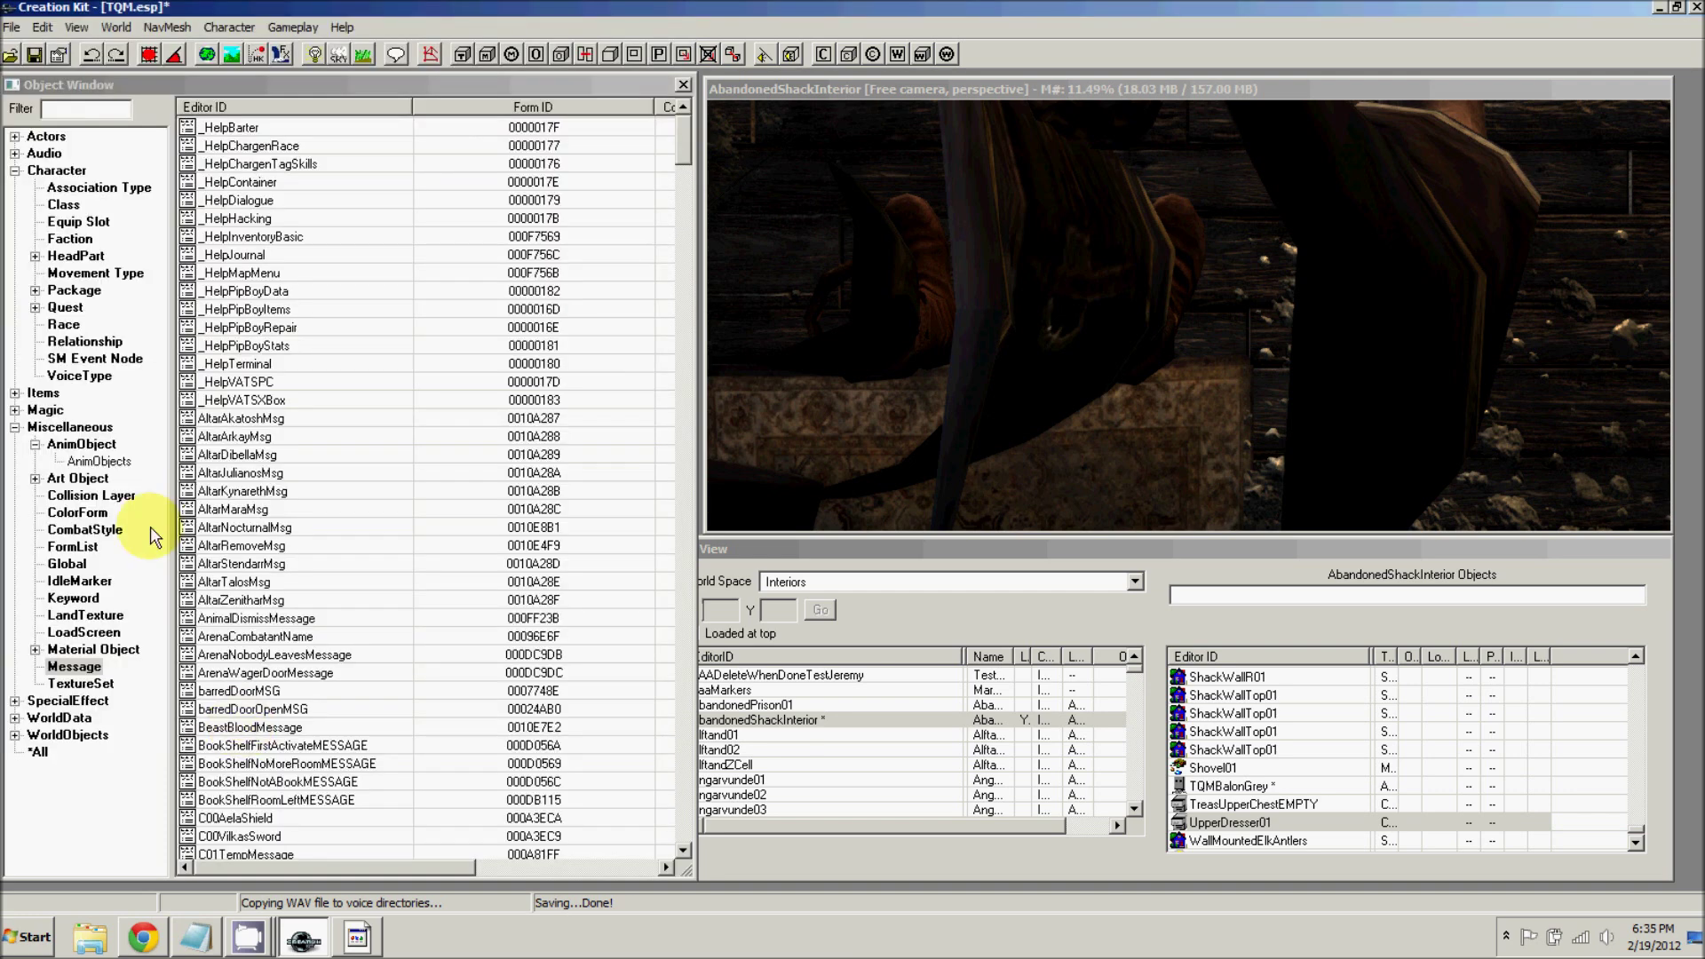
- Filter the object list by TQM and open the quest aliases of TQMQuest02
{"action": "left_click", "coordinate": [56, 171]}
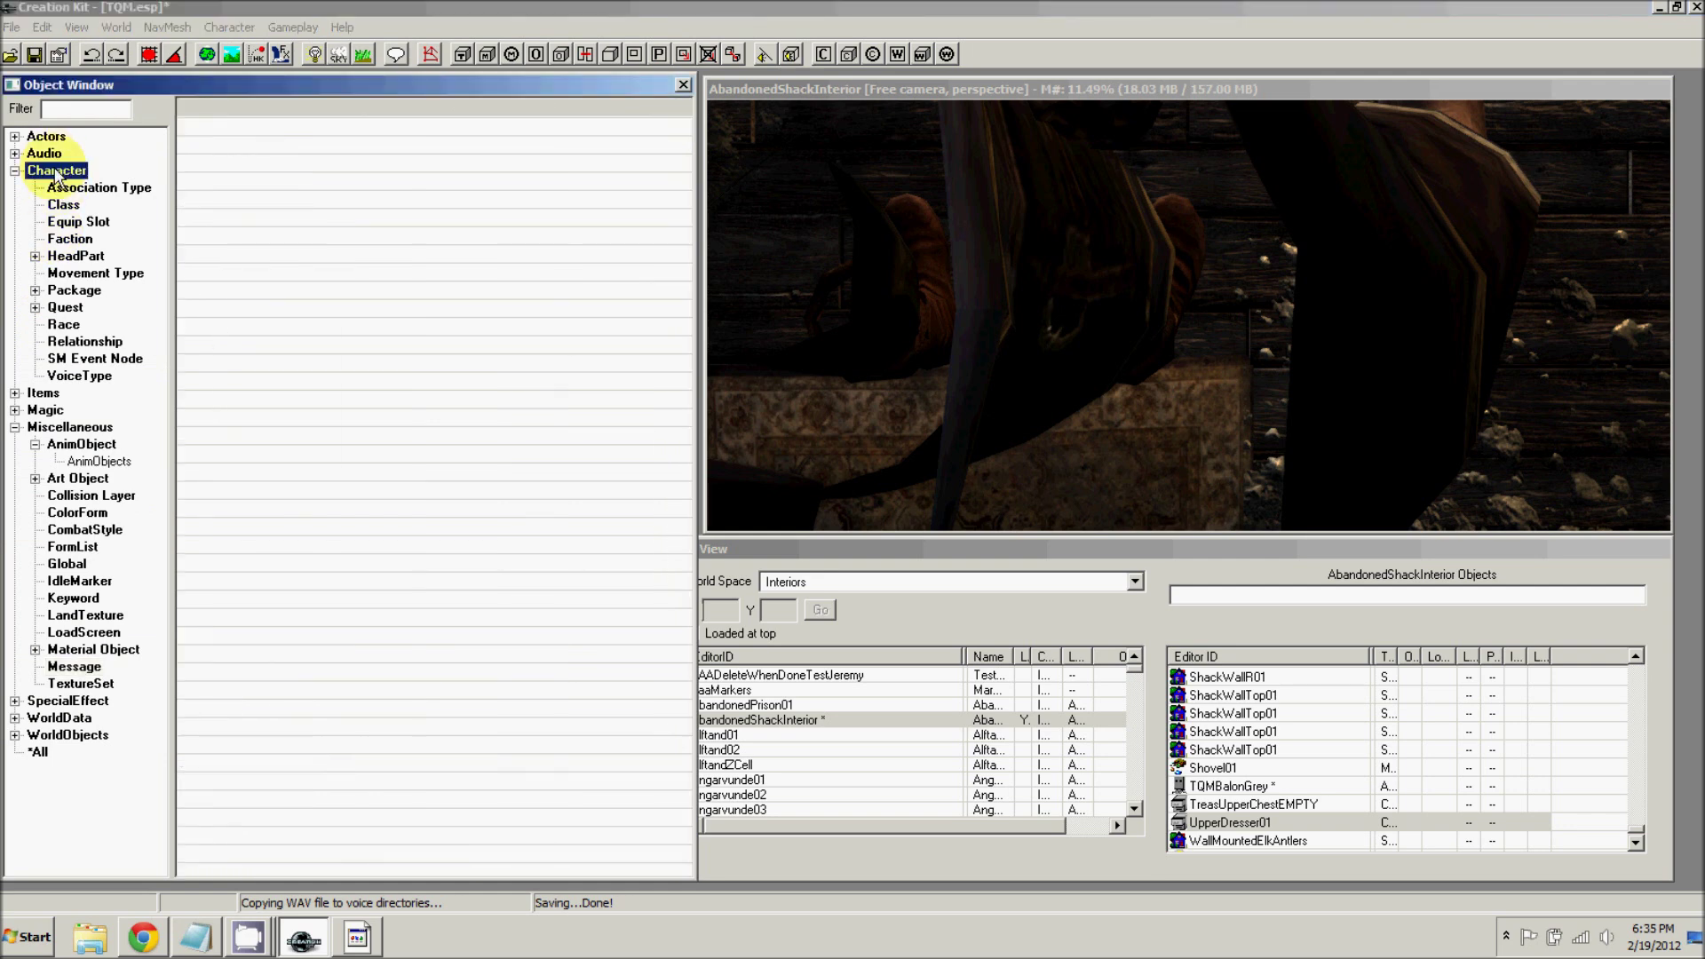
{"action": "left_click", "coordinate": [69, 109]}
{"action": "type", "text": "TQM"}
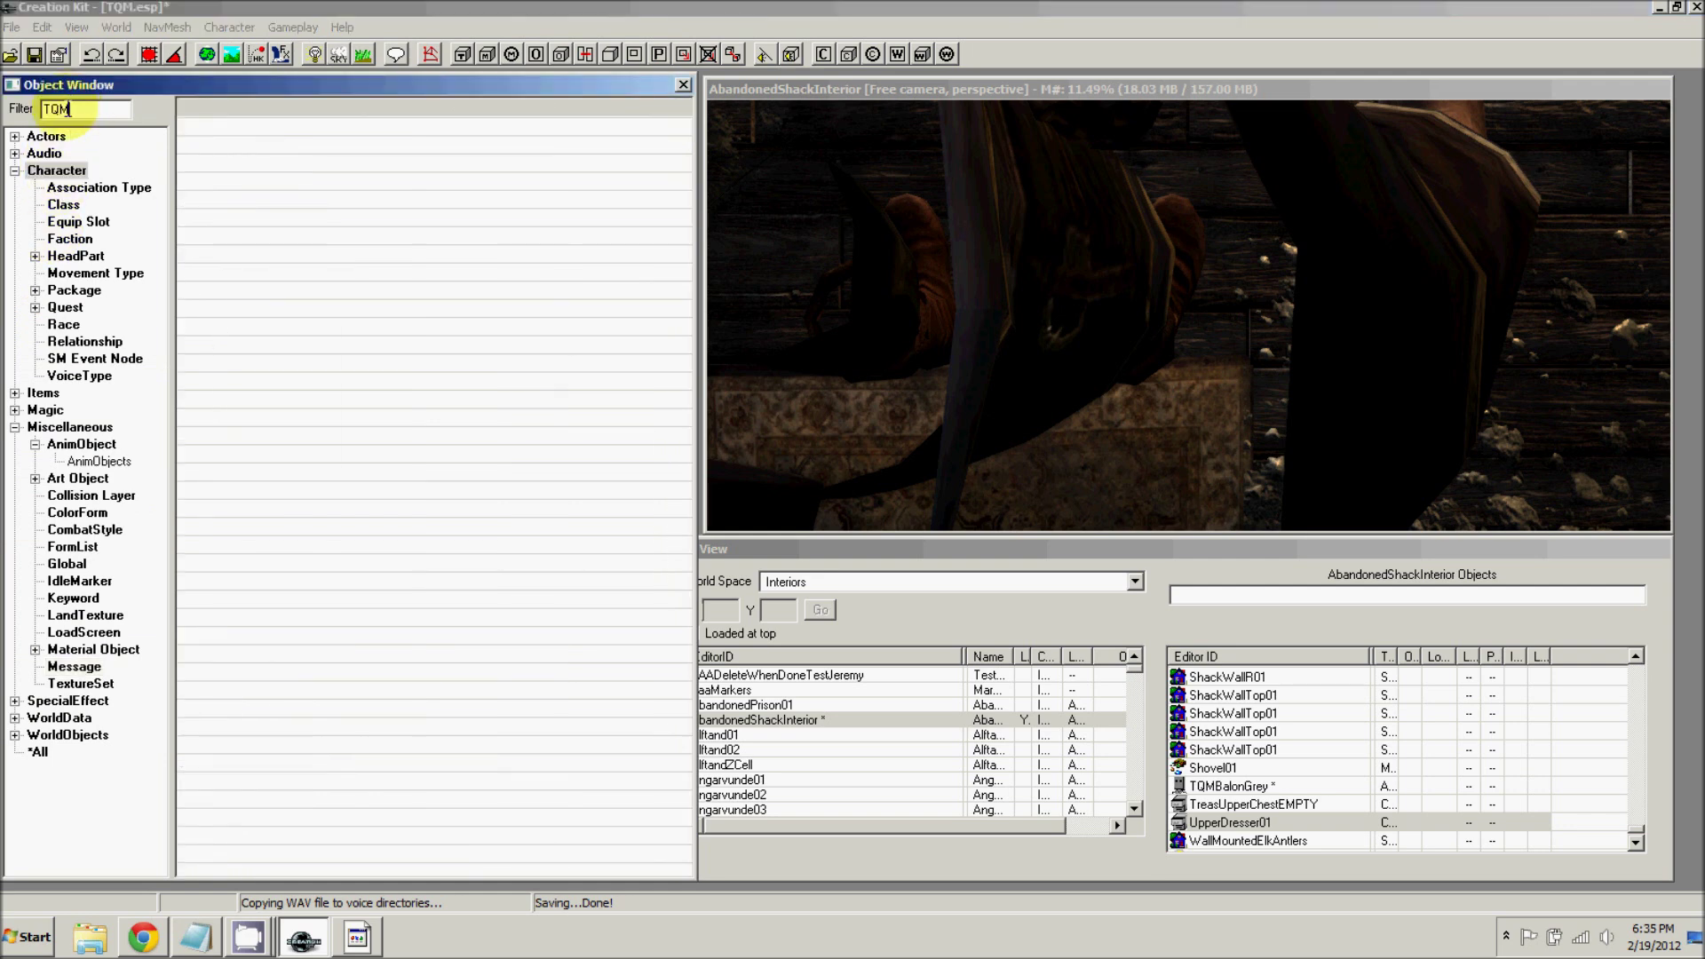
{"action": "left_click", "coordinate": [62, 307]}
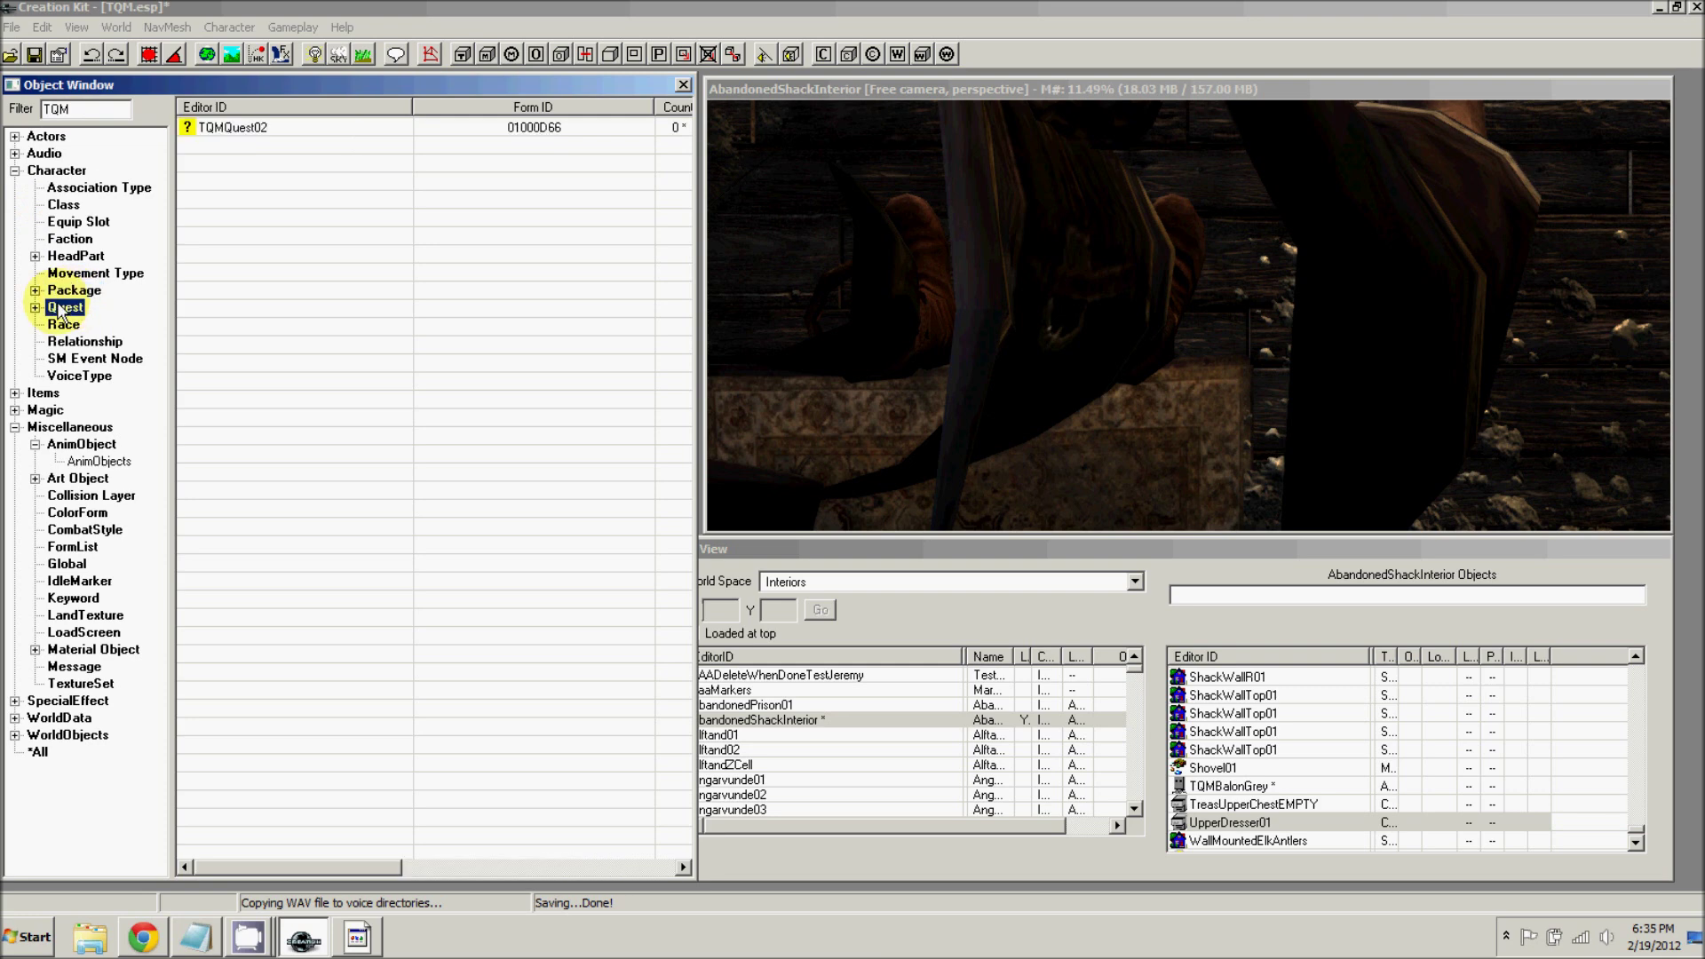
{"action": "double_click", "coordinate": [228, 128]}
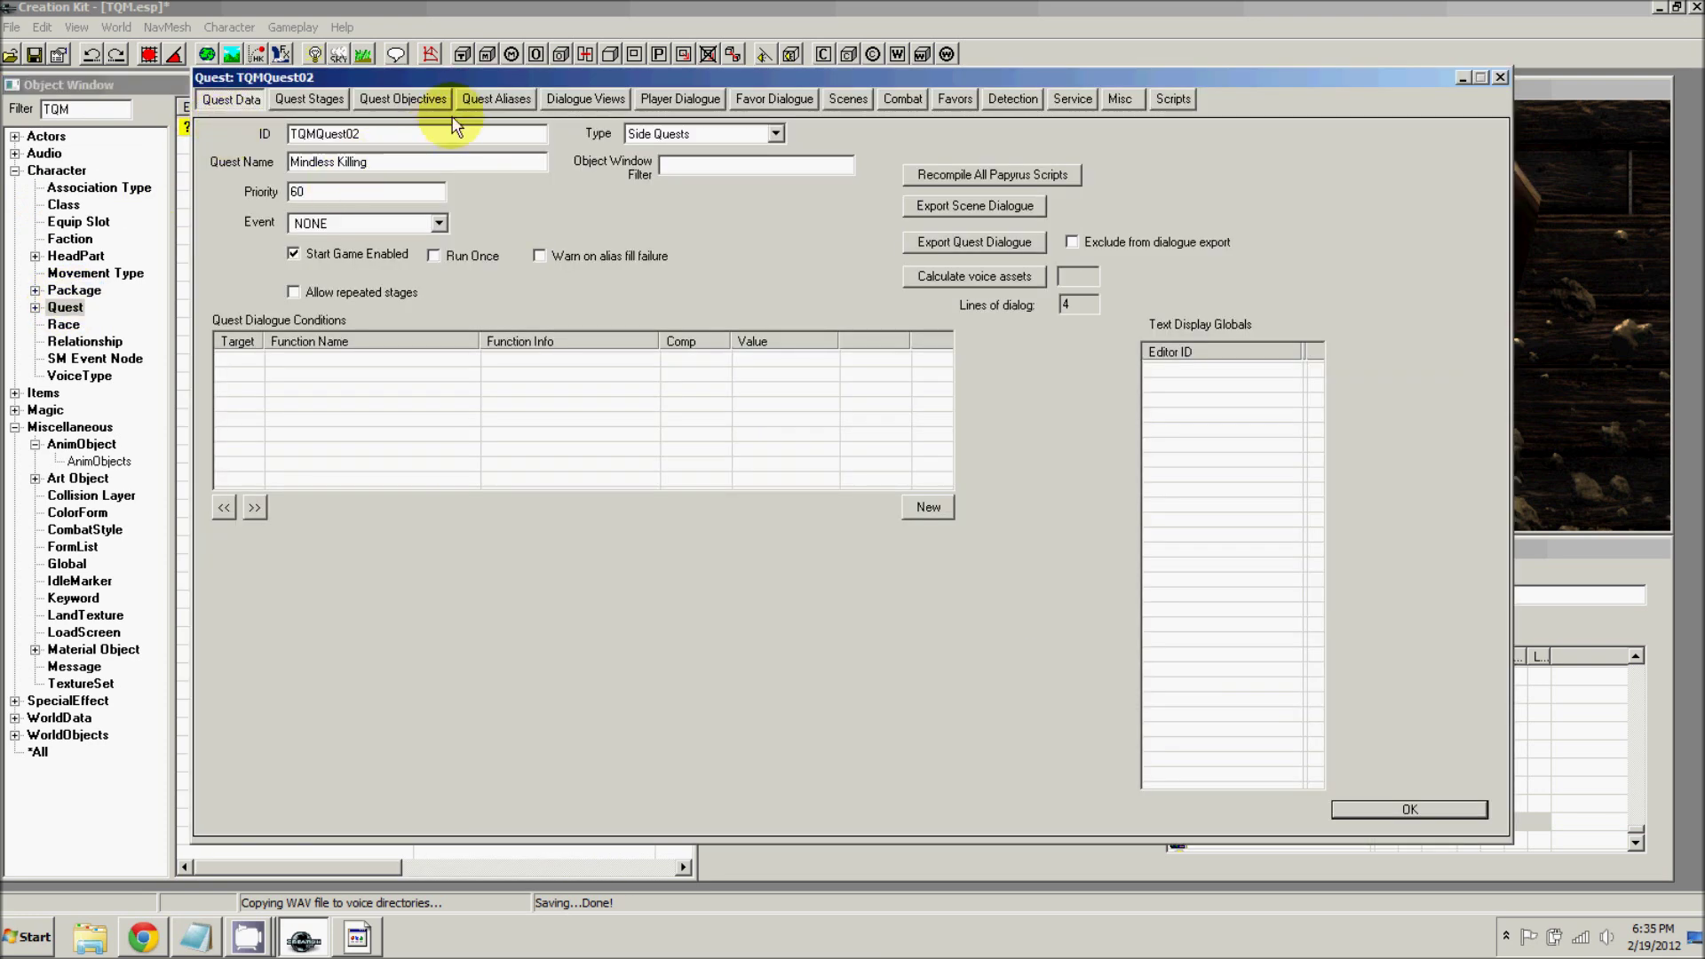
{"action": "left_click", "coordinate": [487, 99]}
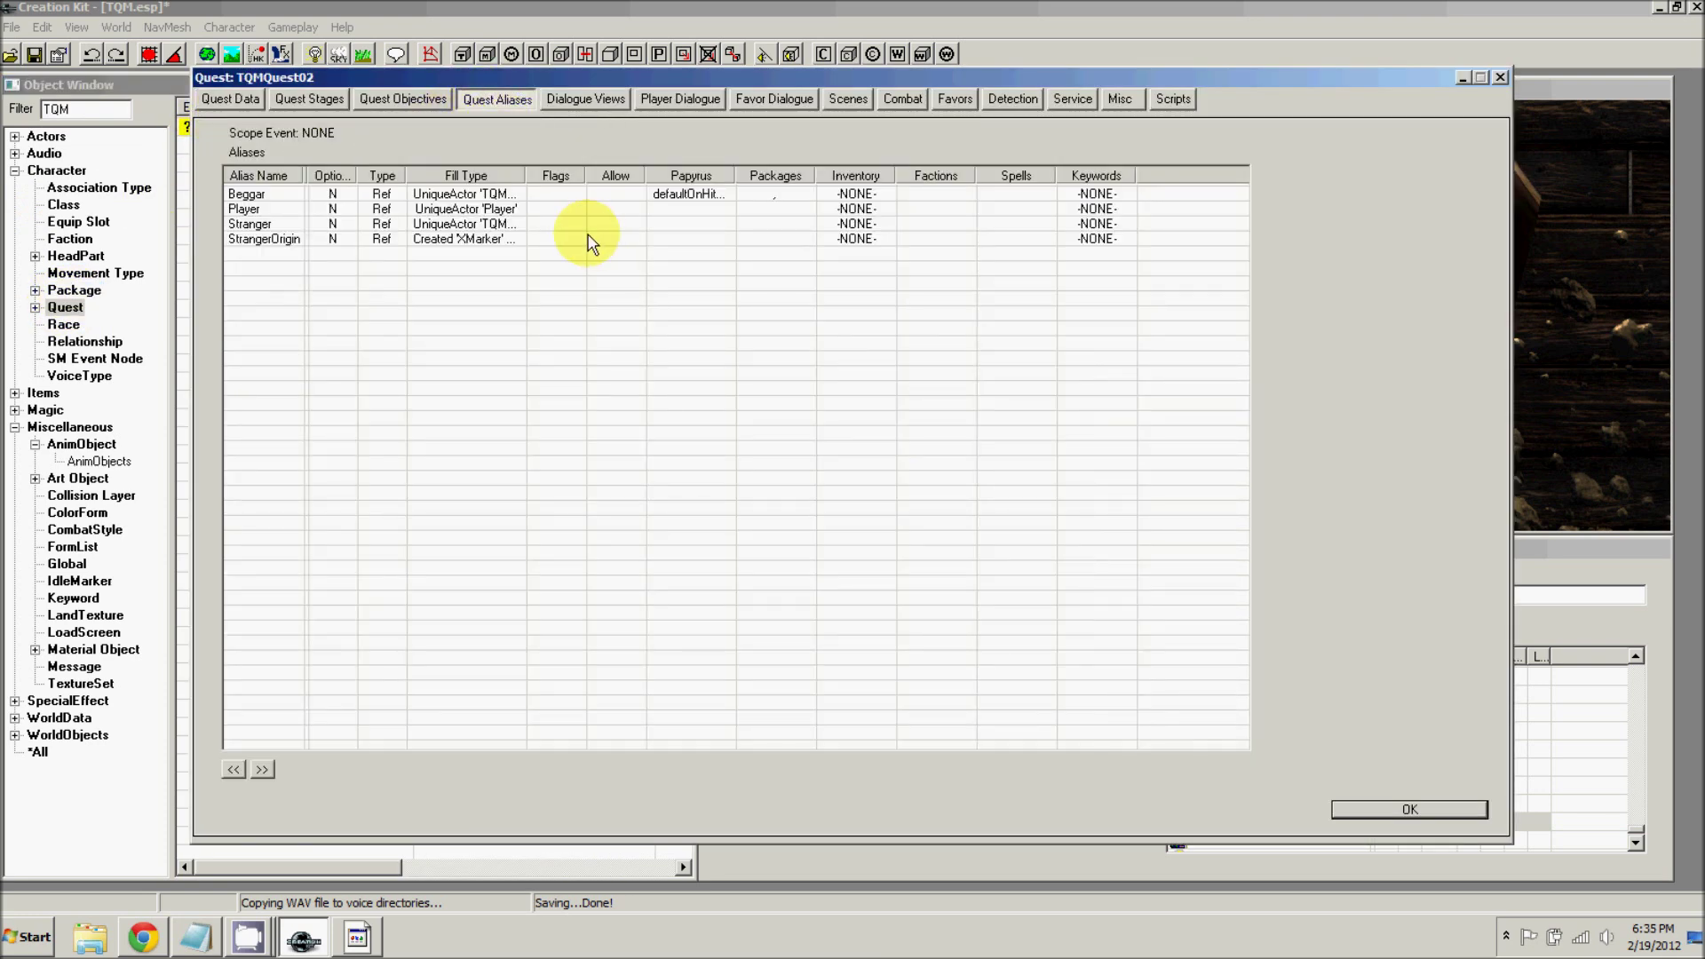
- Set the Stranger alias's display name to the message TQMStrangerName and accept the alias
{"action": "left_click", "coordinate": [263, 224]}
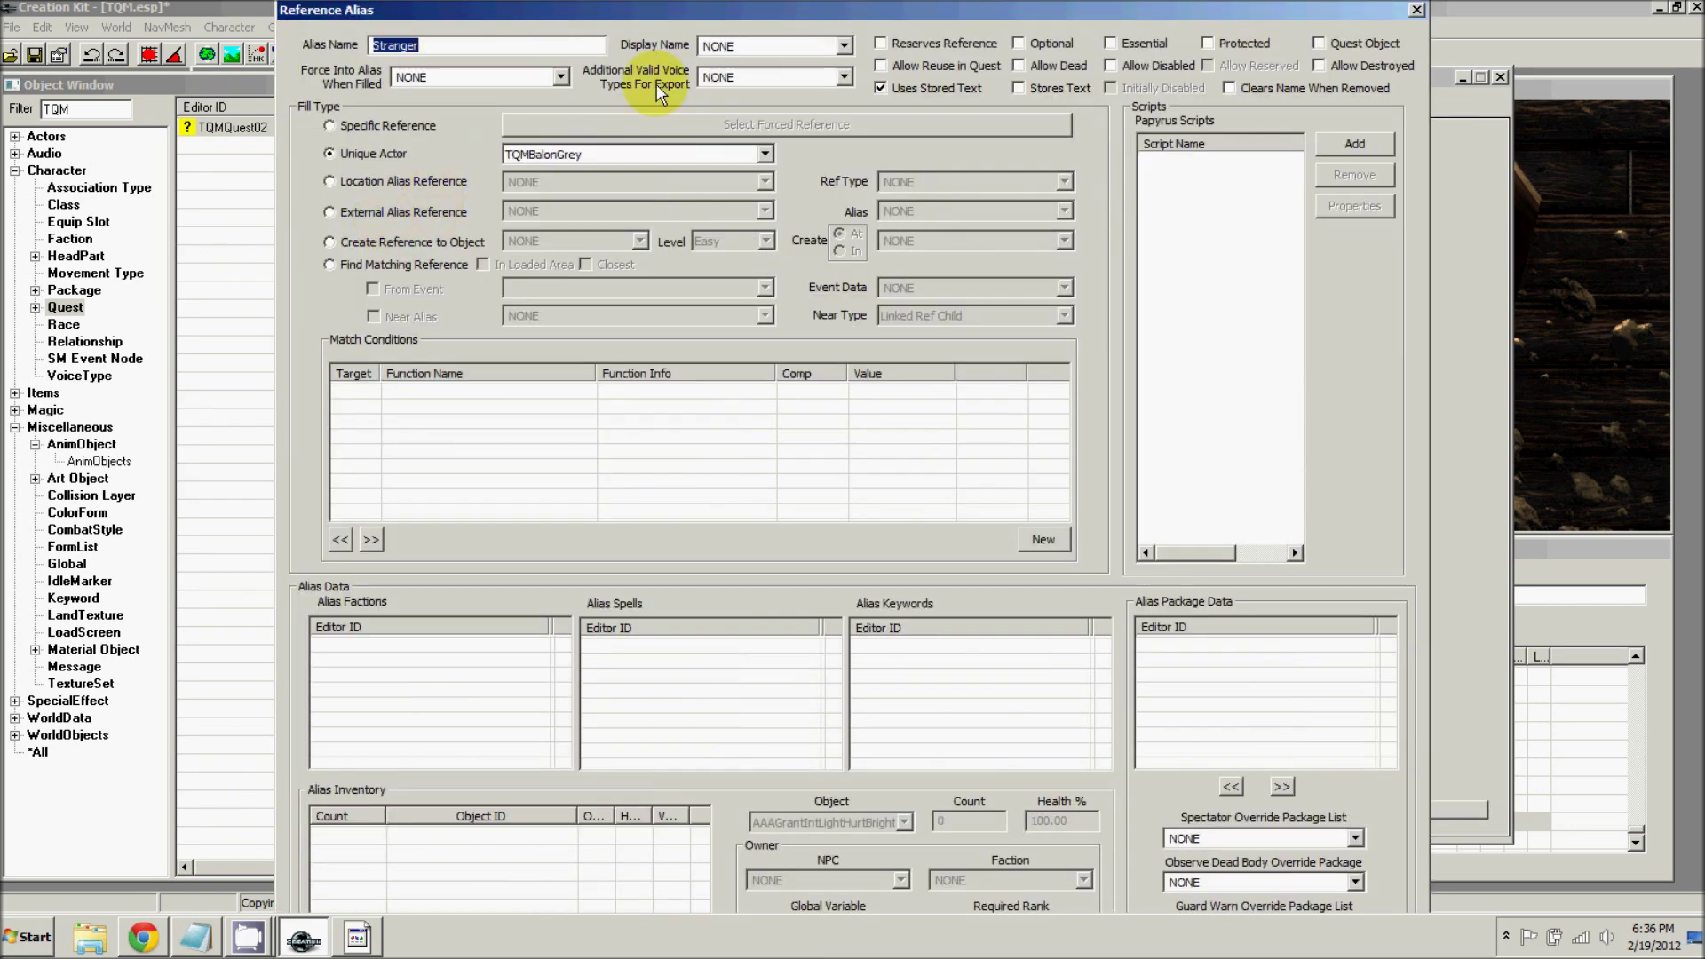
{"action": "left_click", "coordinate": [732, 48]}
{"action": "left_click", "coordinate": [732, 48]}
{"action": "type", "text": "tqm"}
{"action": "left_click", "coordinate": [732, 48]}
{"action": "left_click", "coordinate": [734, 80]}
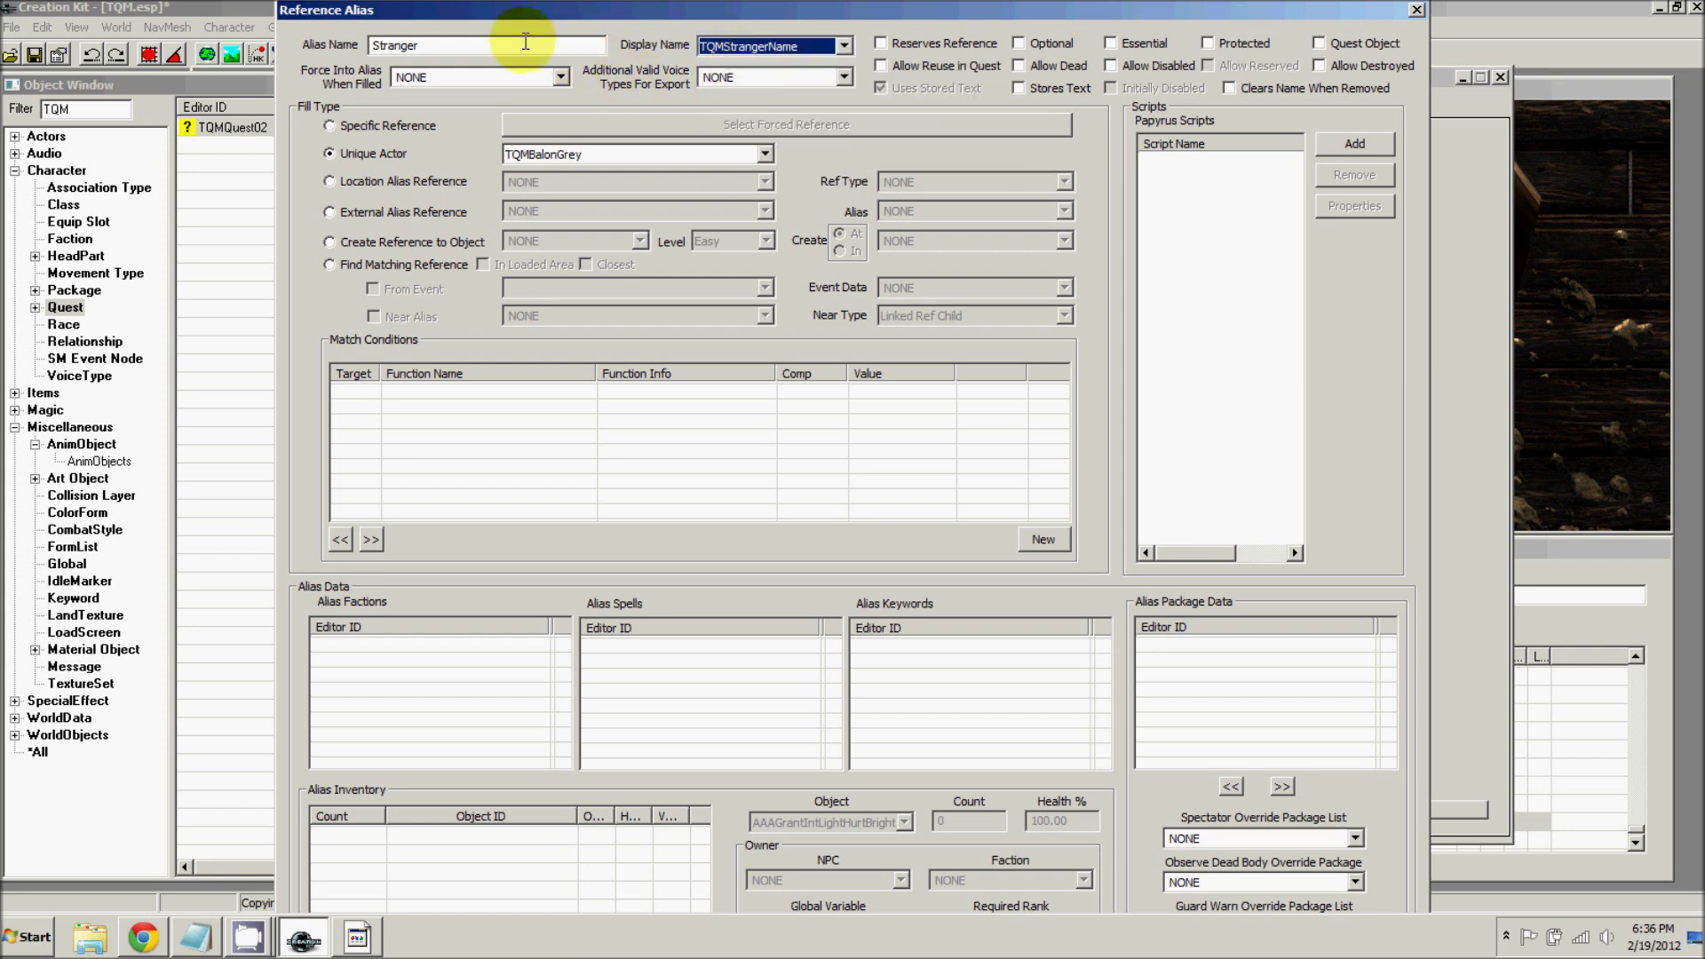
{"action": "left_click", "coordinate": [505, 45]}
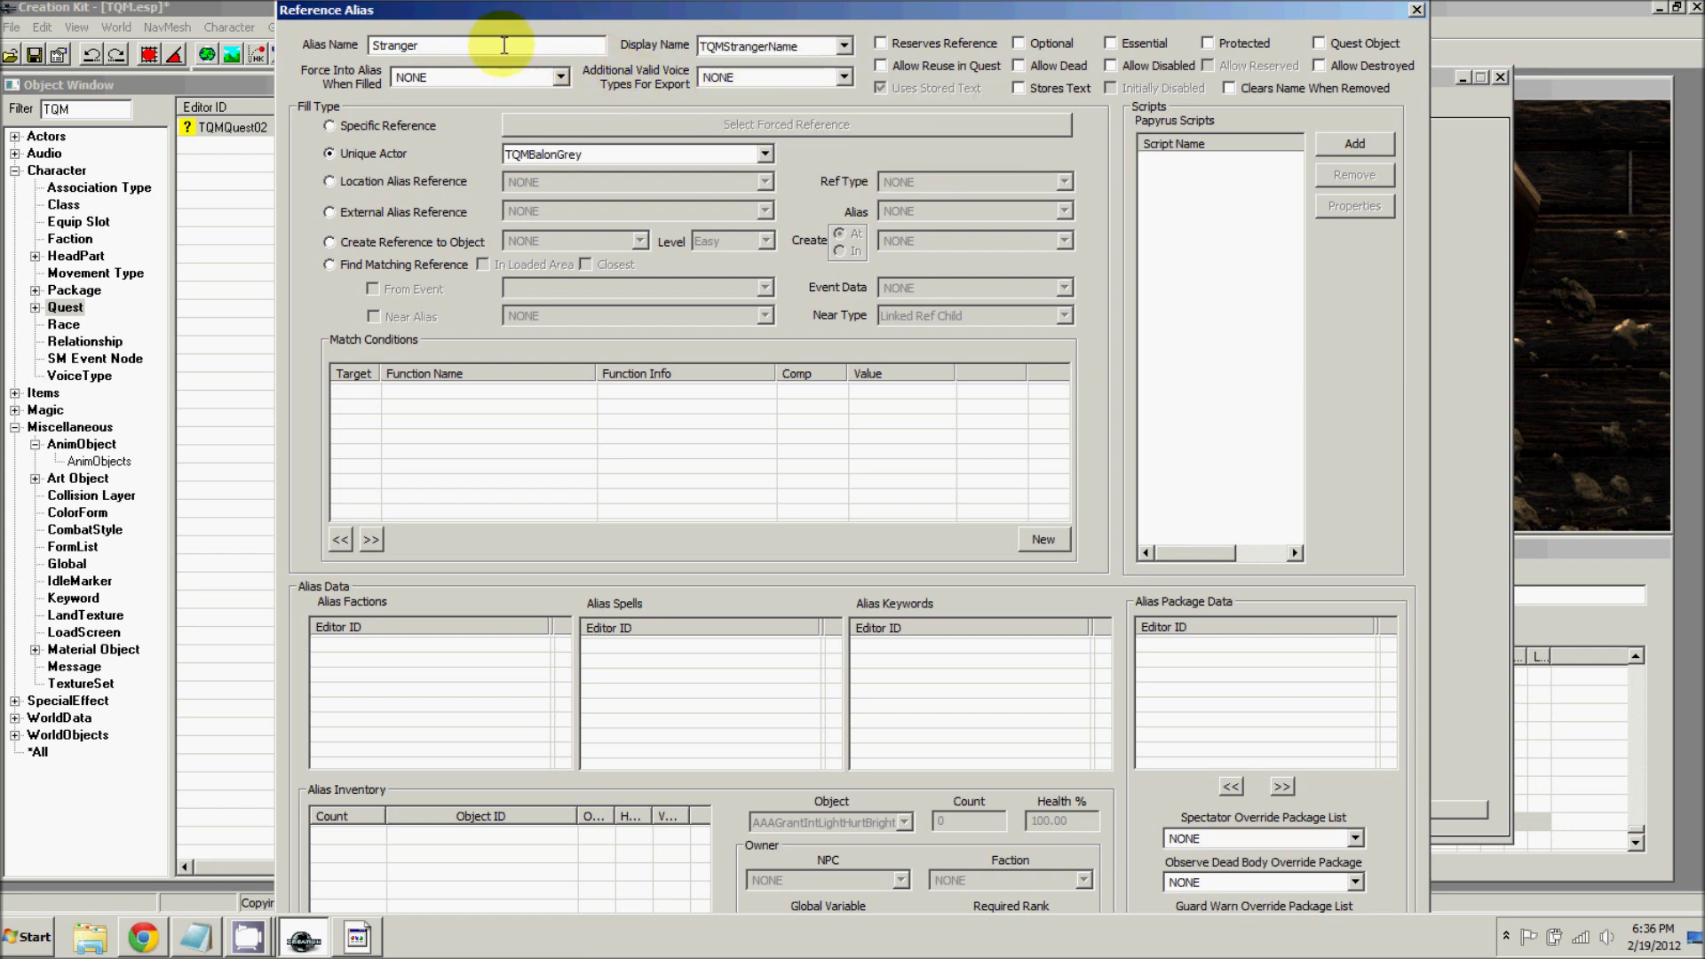
{"action": "key", "text": "Return"}
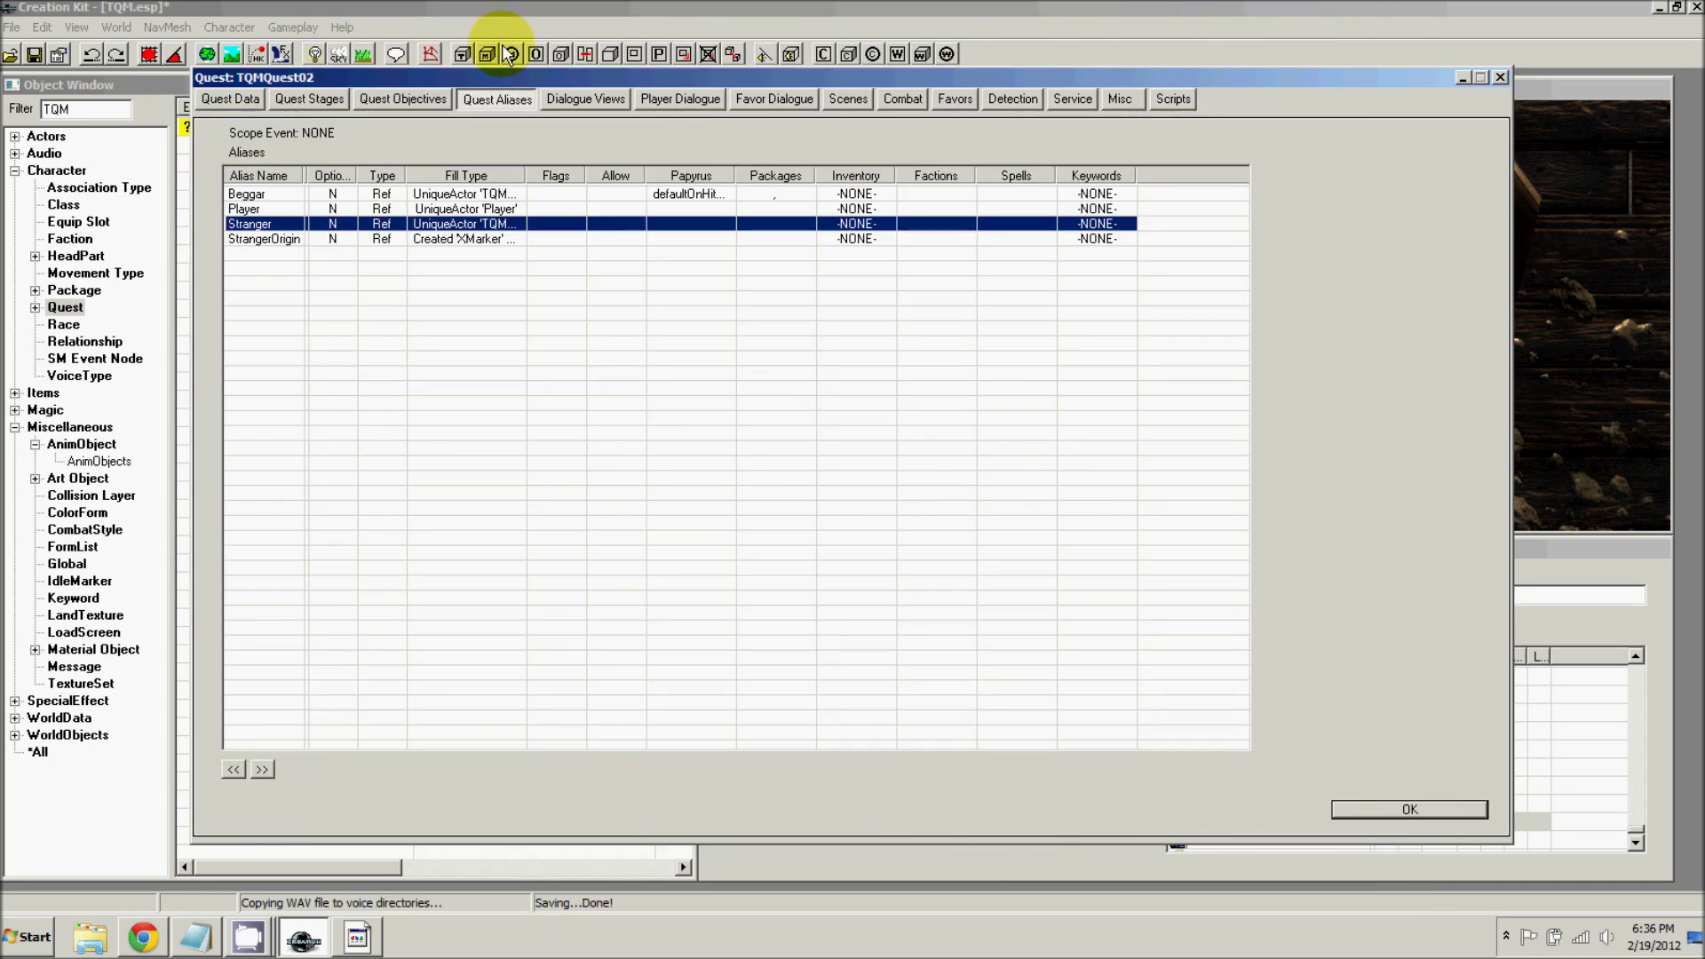
- Open the quest's scene TQMQuest02KillBeggarScene and examine its three phases, the phase 2 completion condition and the actors' actions
{"action": "left_click", "coordinate": [845, 103]}
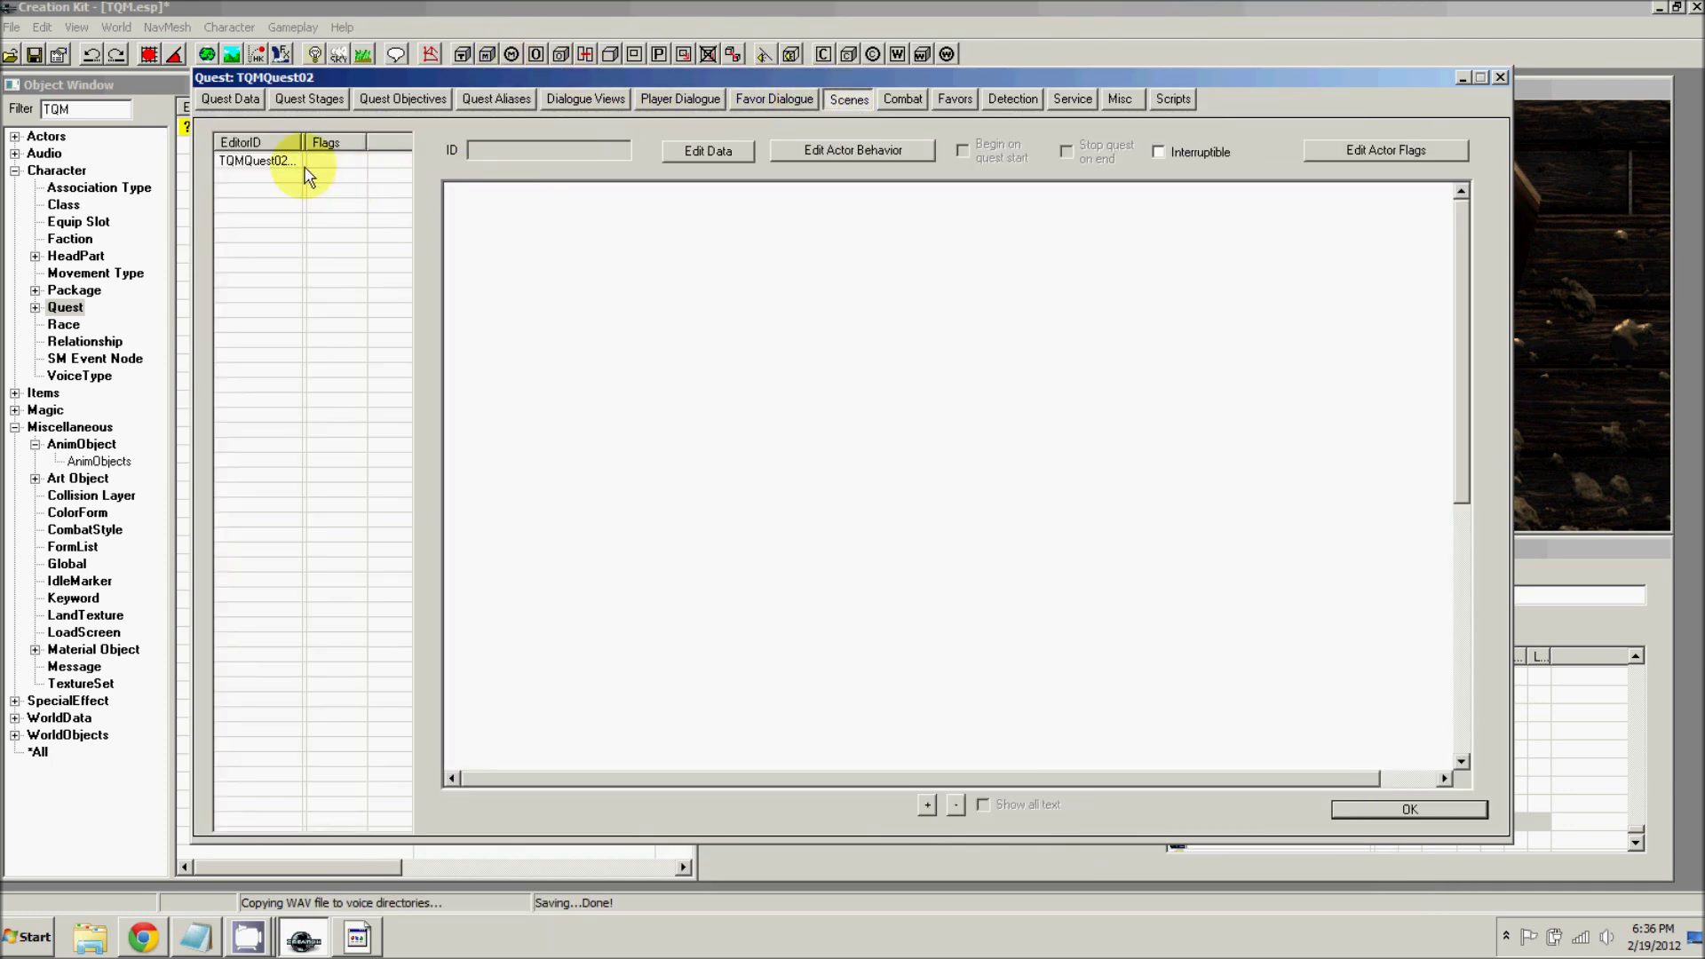
{"action": "left_click", "coordinate": [256, 160]}
{"action": "left_click", "coordinate": [828, 333]}
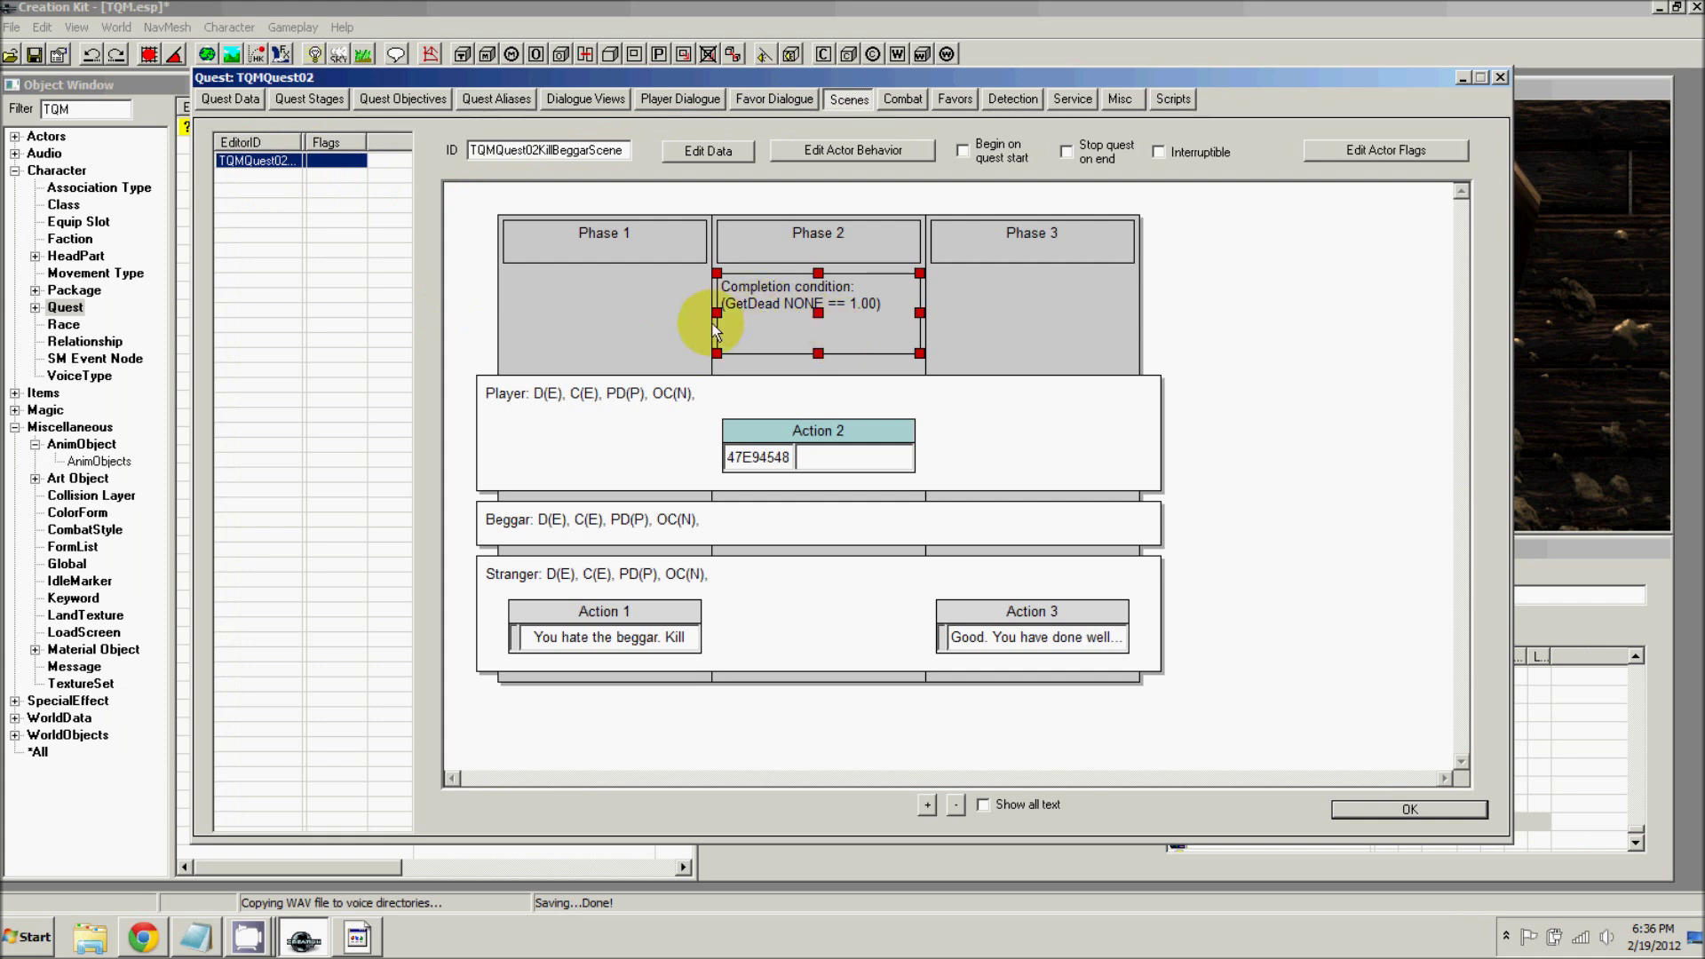
{"action": "left_click", "coordinate": [584, 392]}
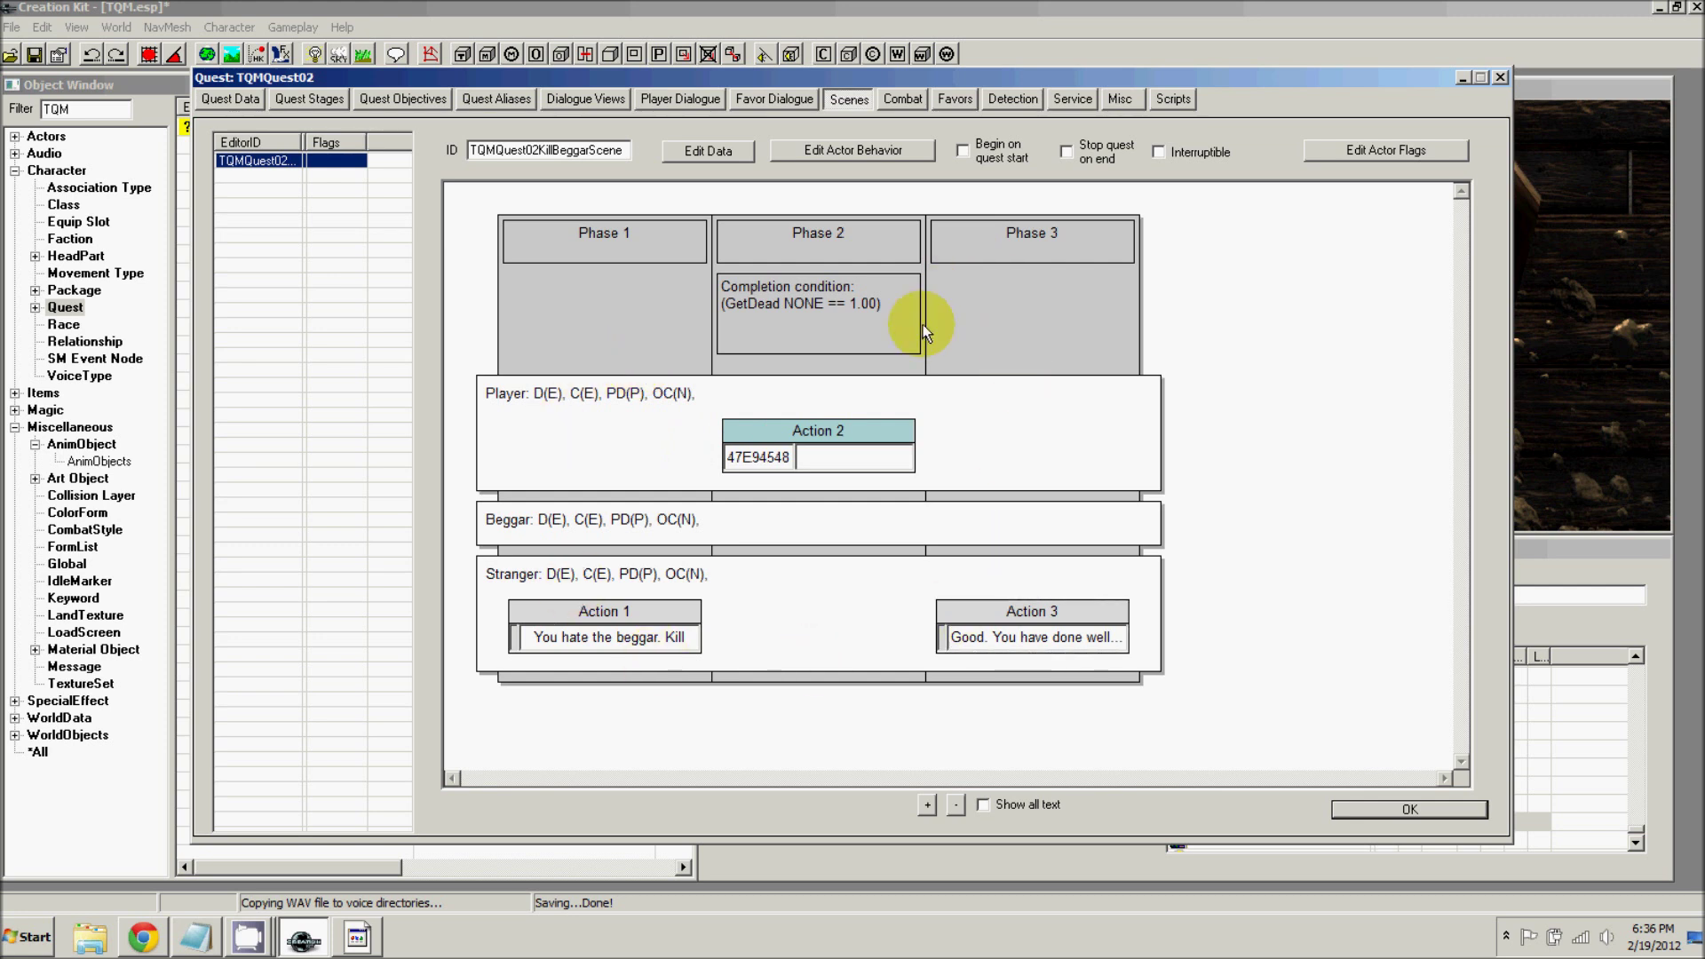
{"action": "left_click", "coordinate": [1084, 638]}
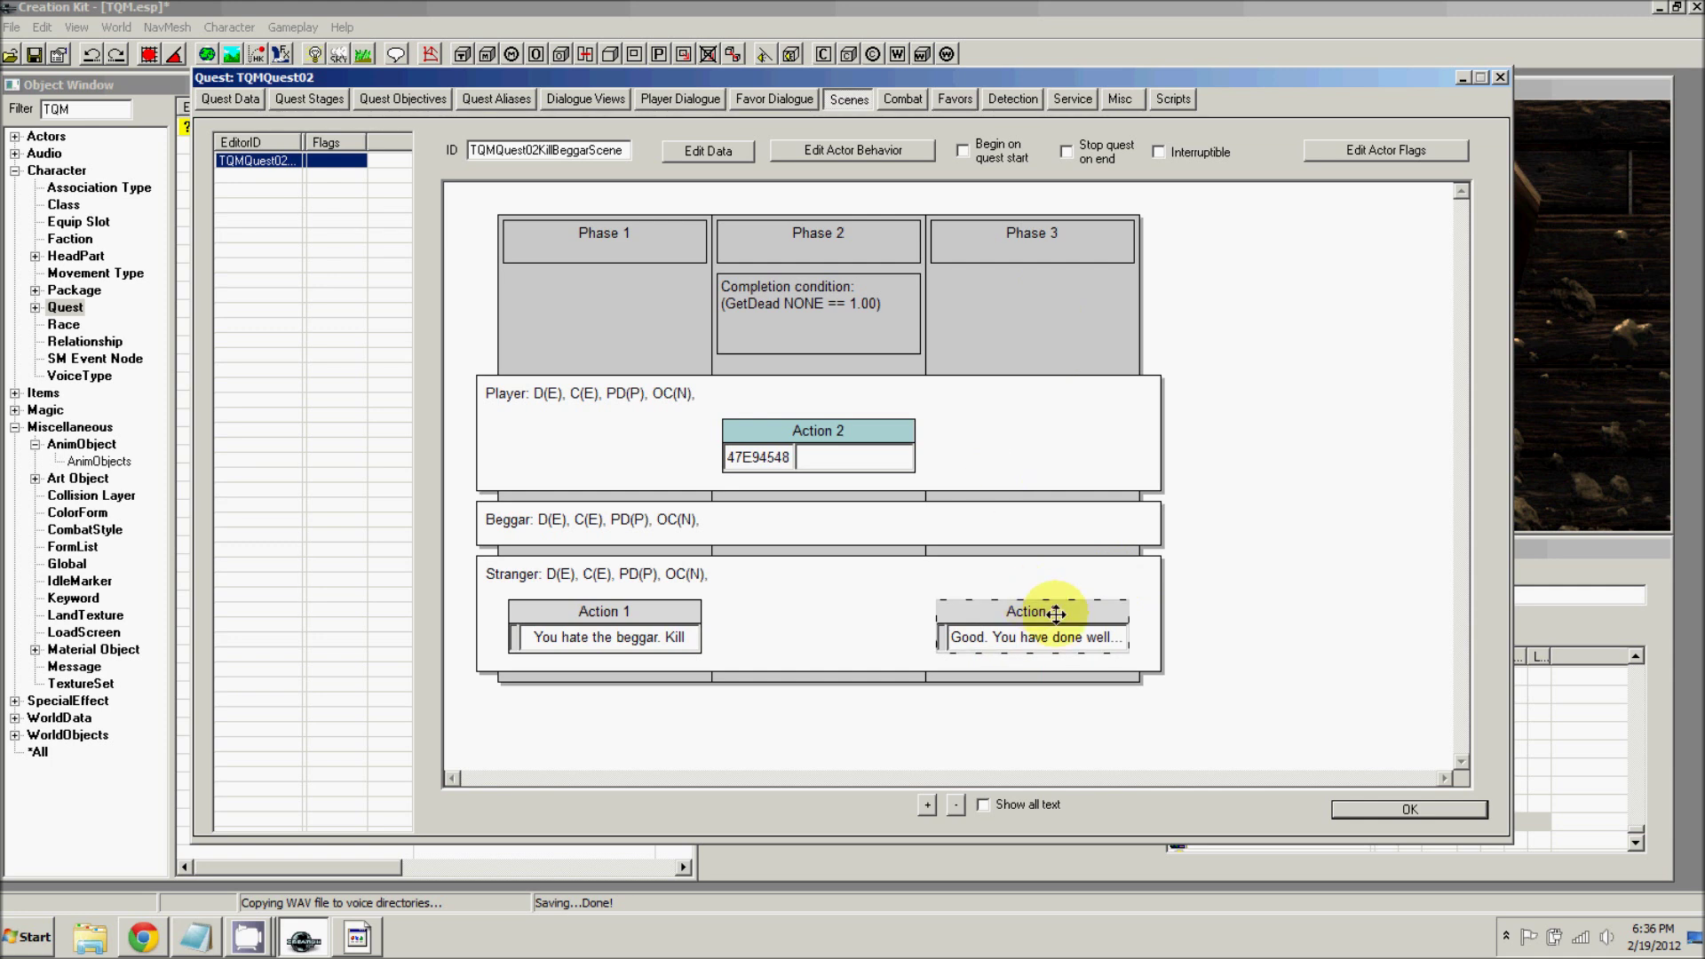
{"action": "left_click", "coordinate": [779, 342]}
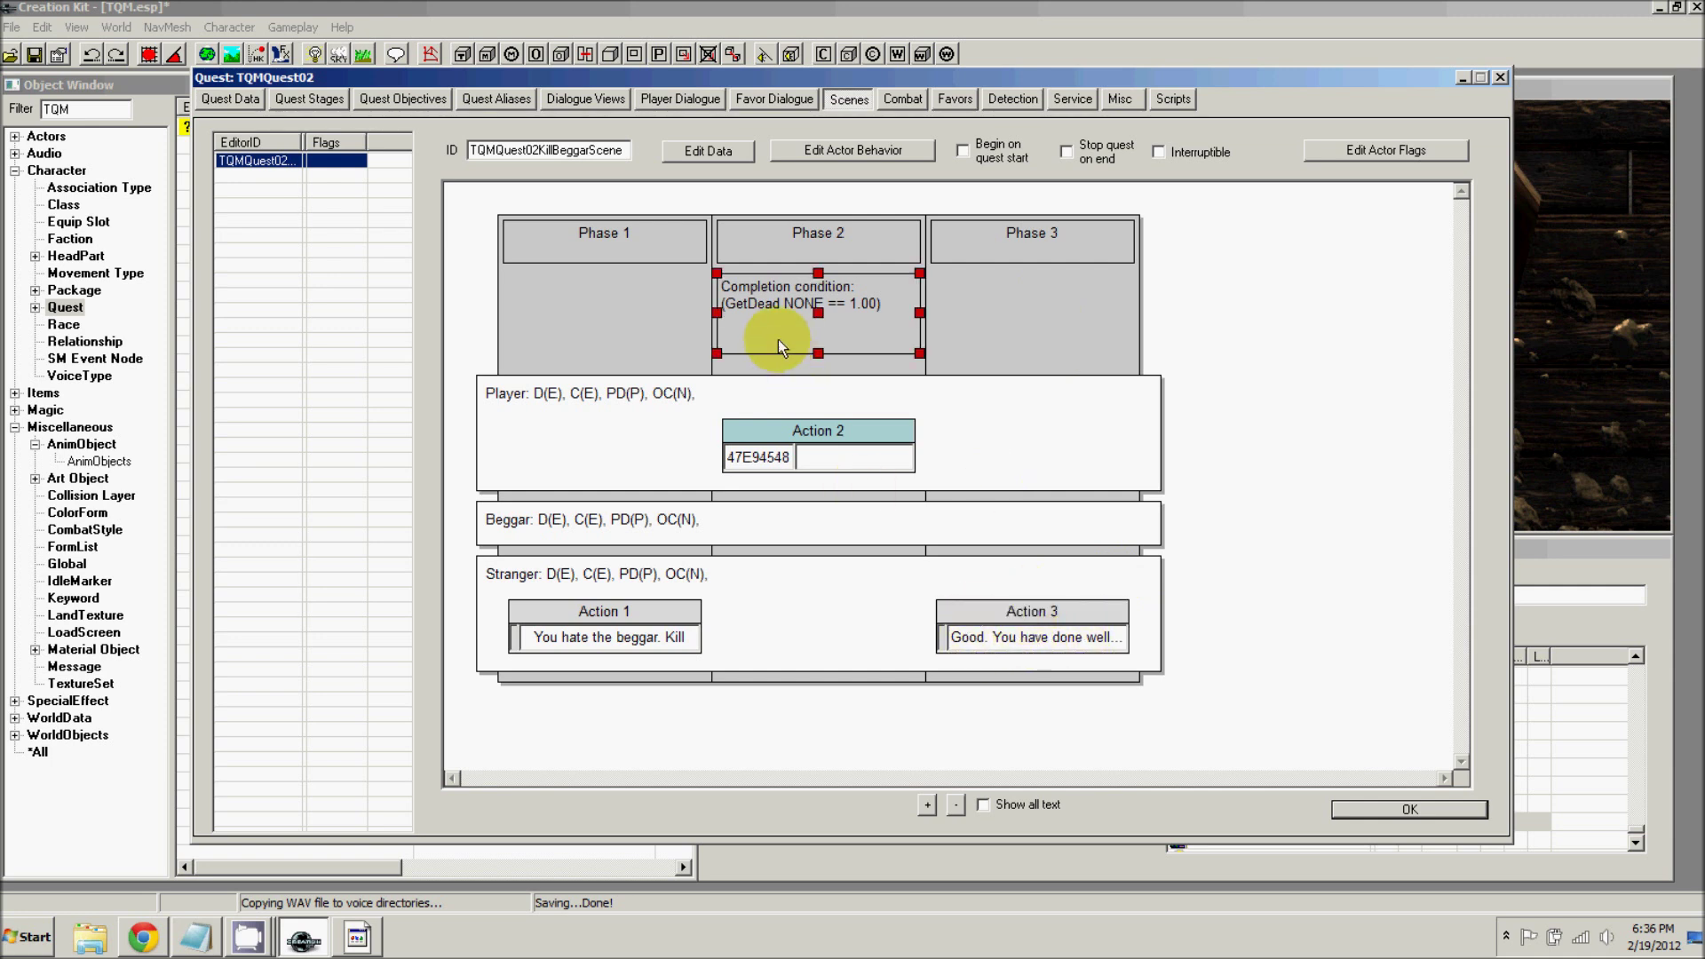
{"action": "left_click", "coordinate": [721, 233]}
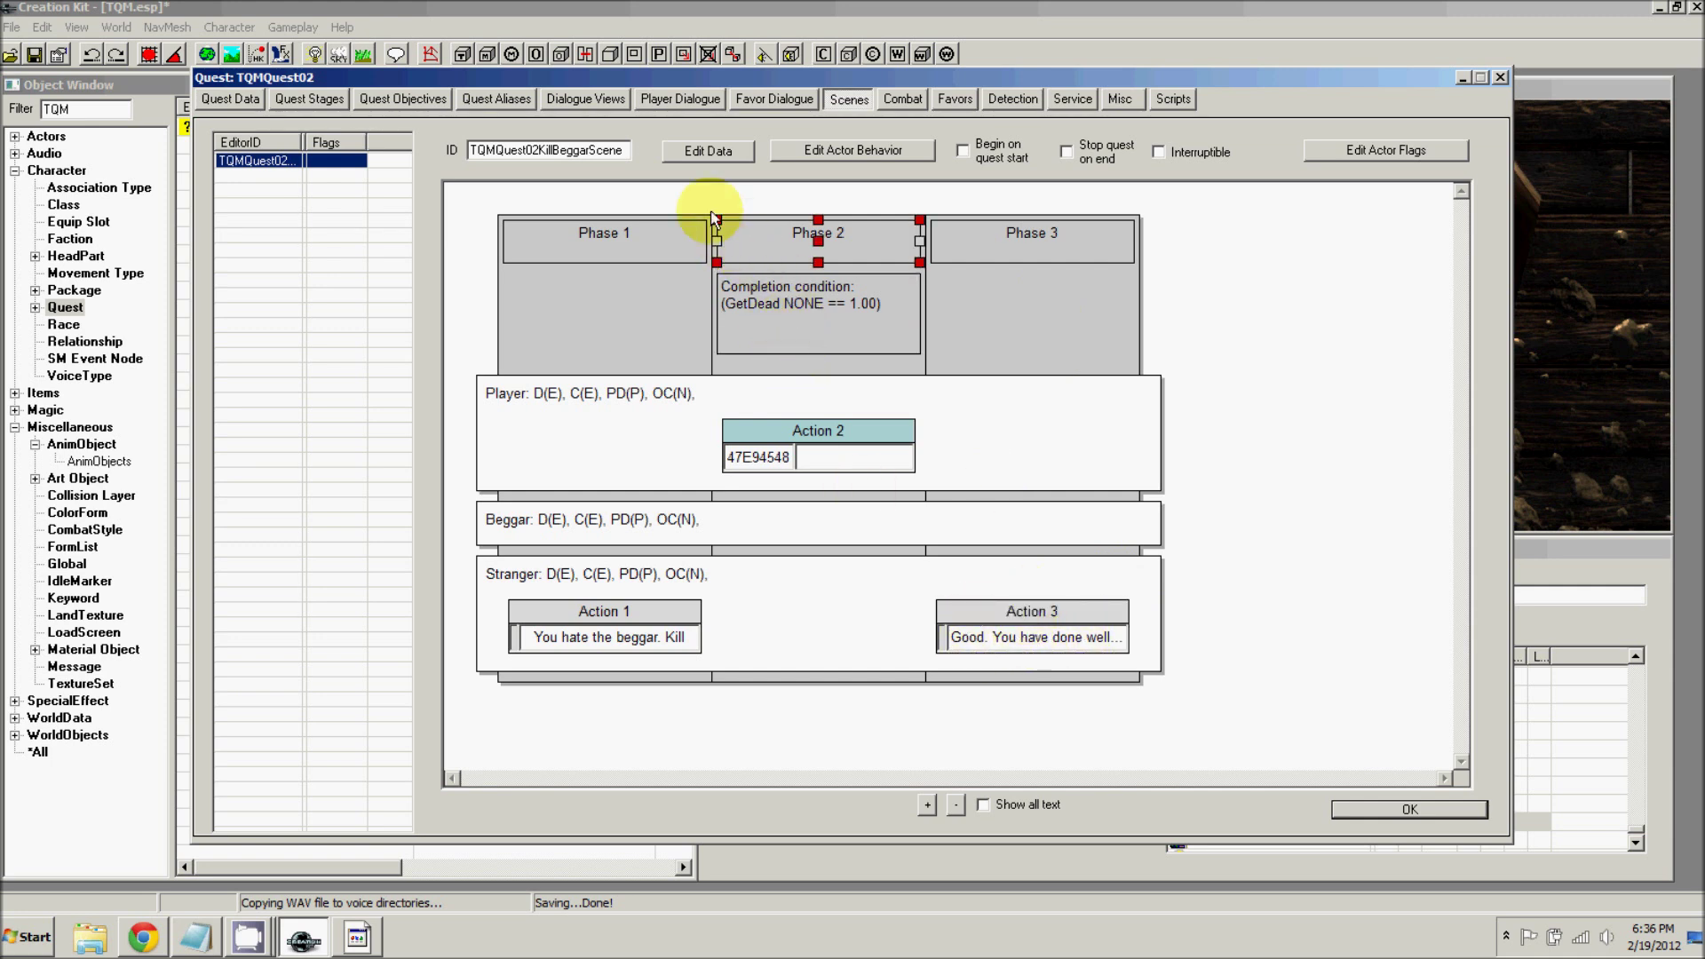
- In the scene's actor behavior flags, turn off ending on combat for Stranger, Beggar and Player
{"action": "left_click", "coordinate": [808, 151]}
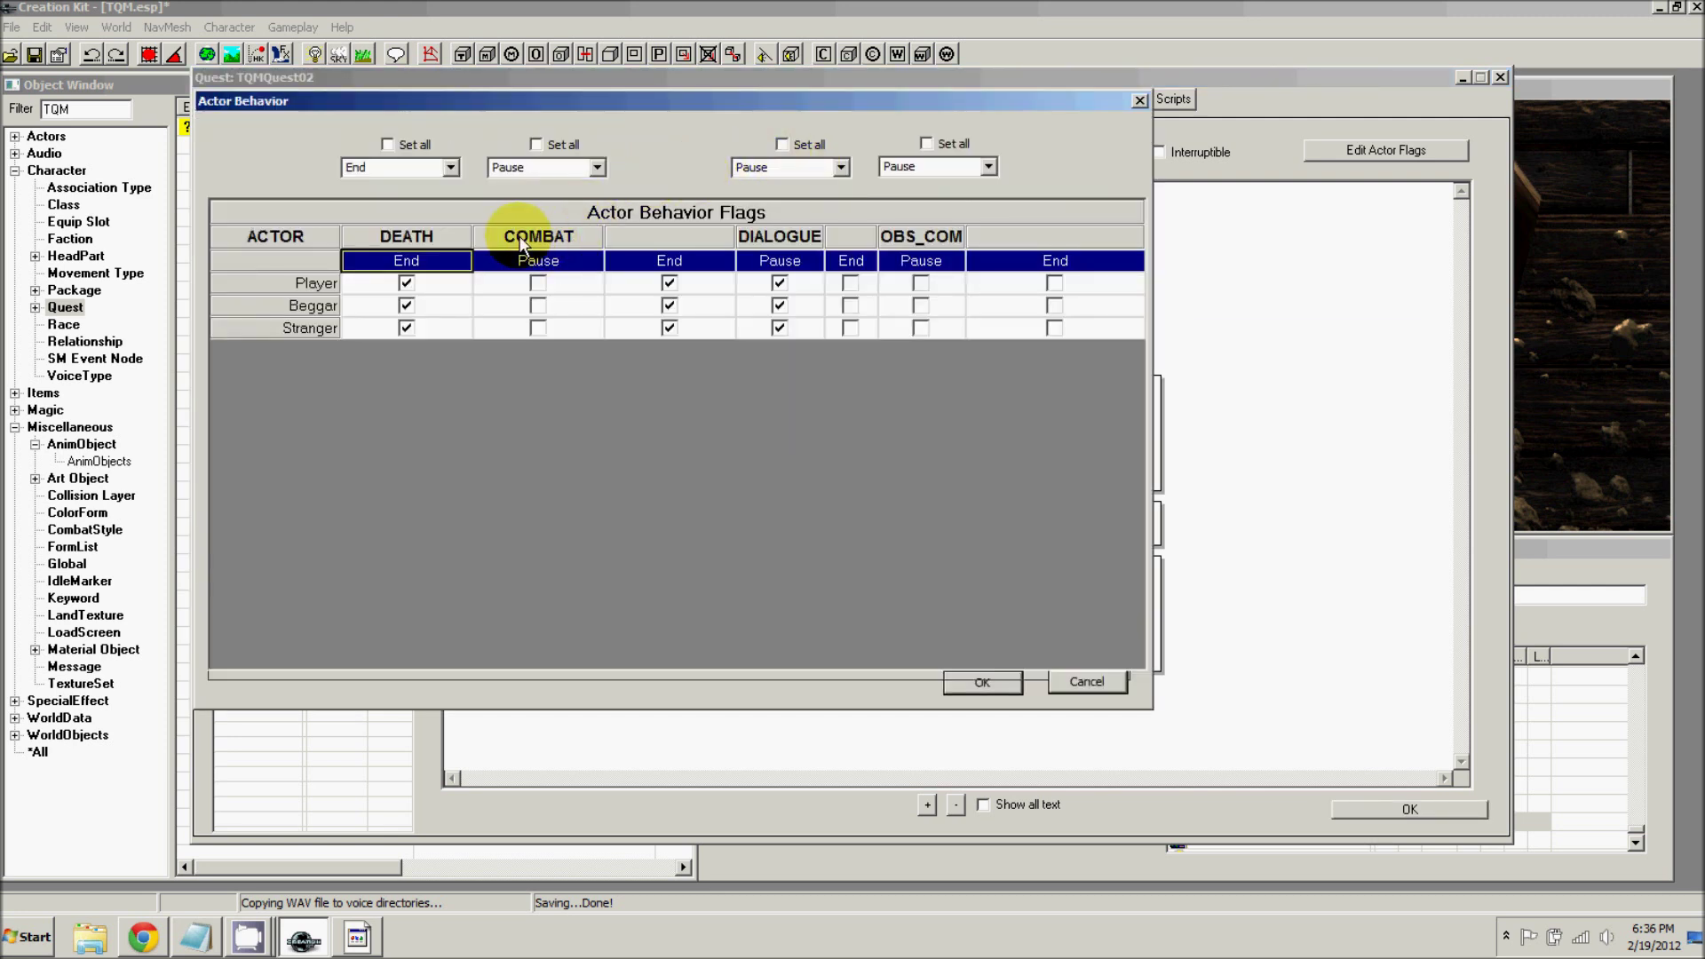
{"action": "left_click", "coordinate": [671, 330]}
{"action": "left_click", "coordinate": [670, 306]}
{"action": "left_click", "coordinate": [672, 285]}
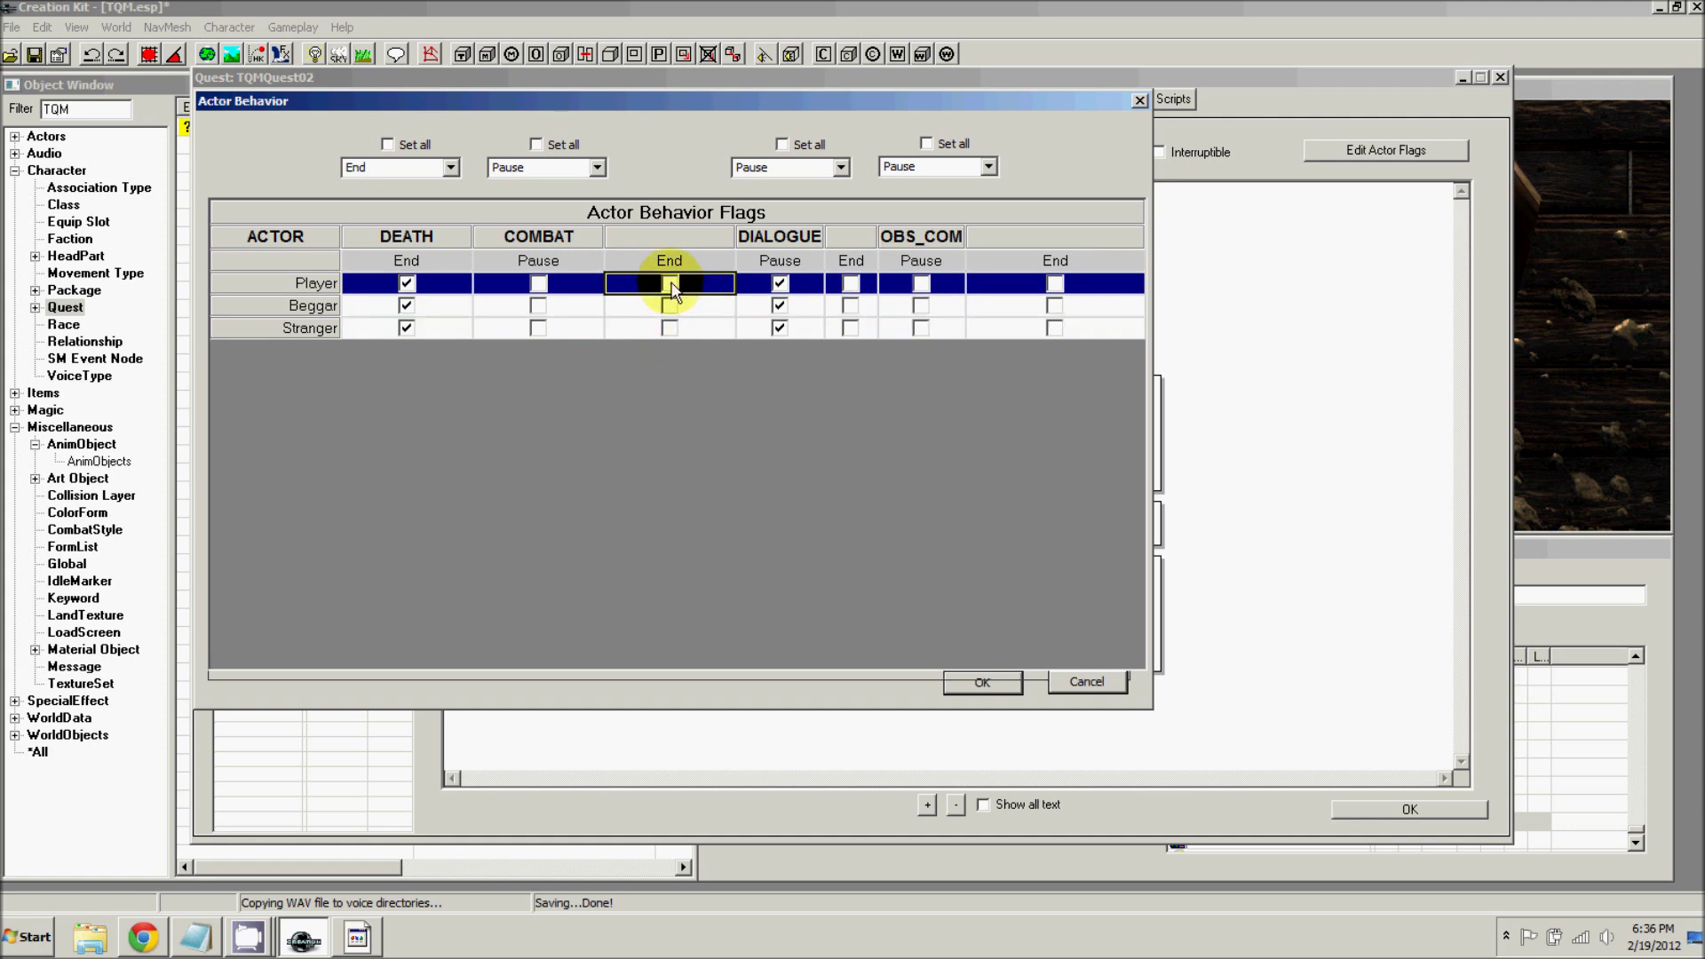
- Turn off ending on death for Beggar and Stranger, accept the behavior flags and the quest, and save the plugin
{"action": "left_click", "coordinate": [407, 308]}
{"action": "left_click", "coordinate": [407, 330]}
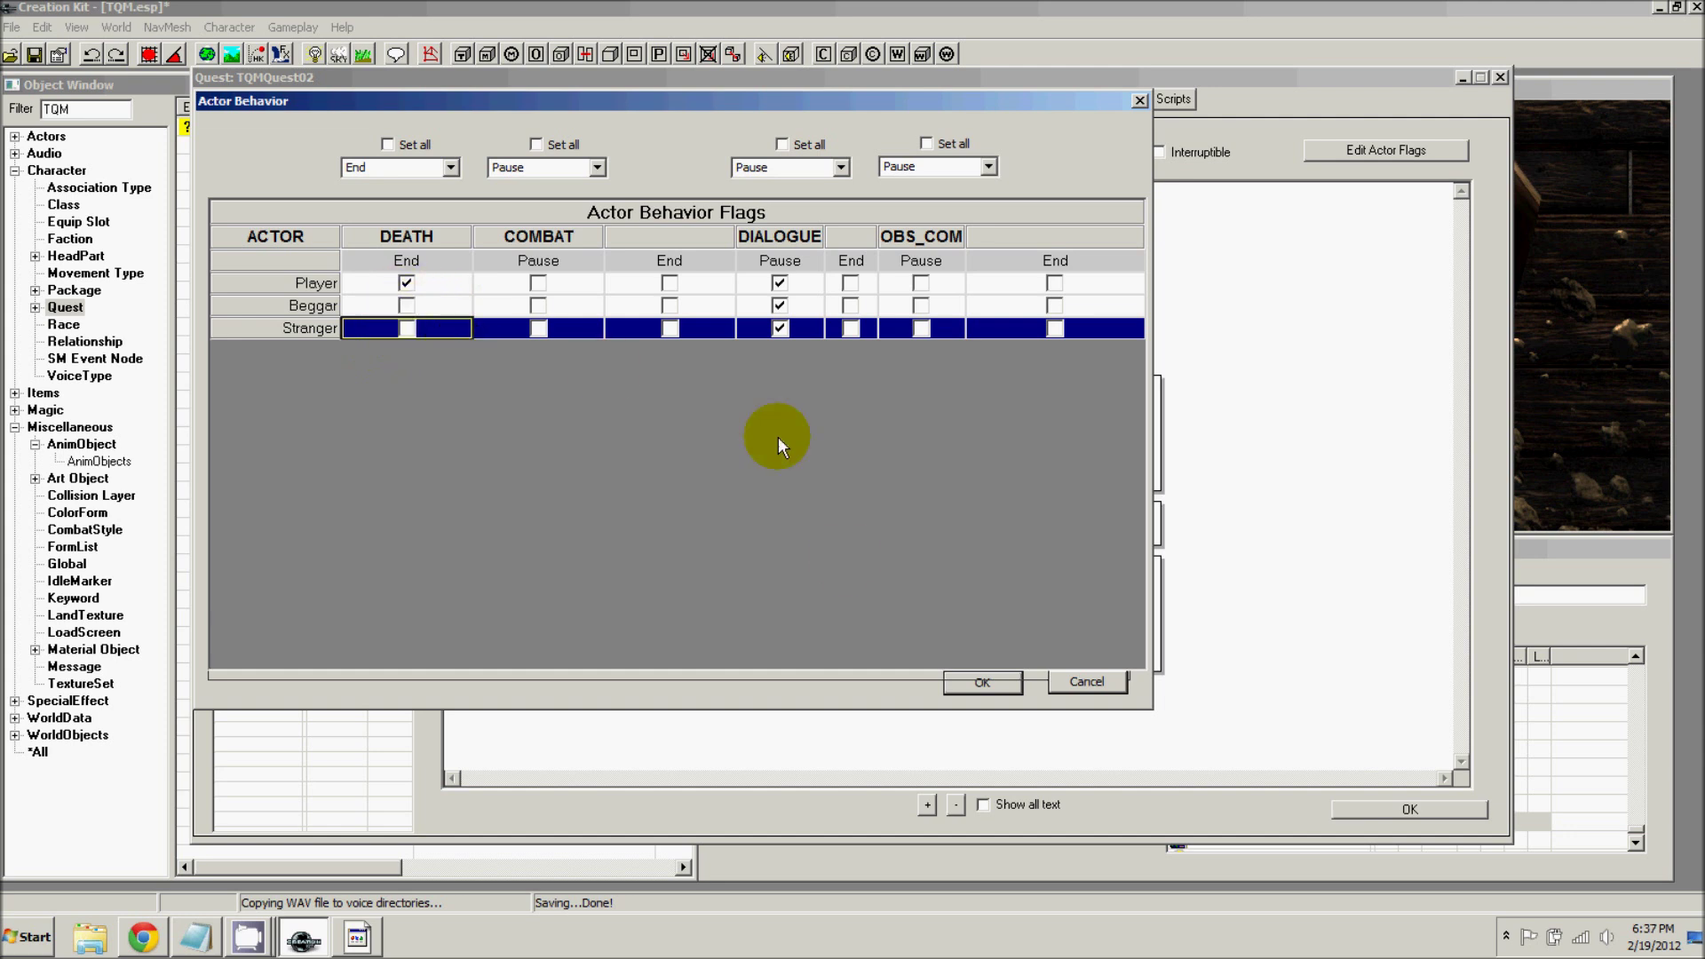
{"action": "left_click", "coordinate": [981, 683]}
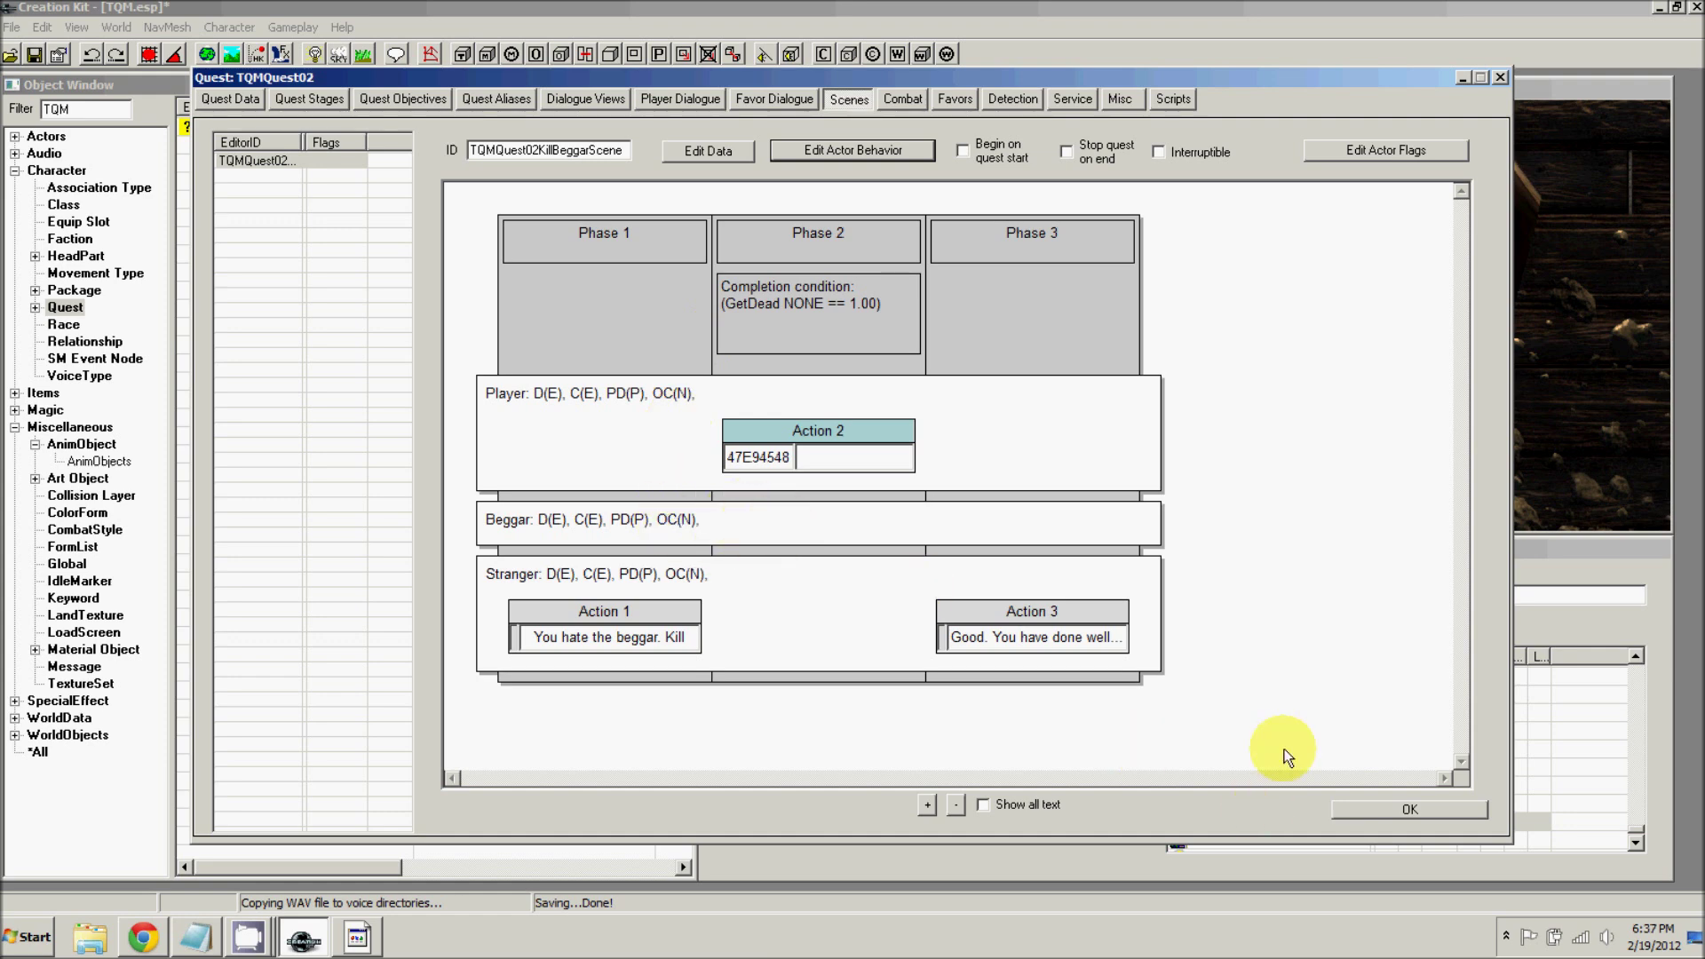
{"action": "left_click", "coordinate": [1382, 815]}
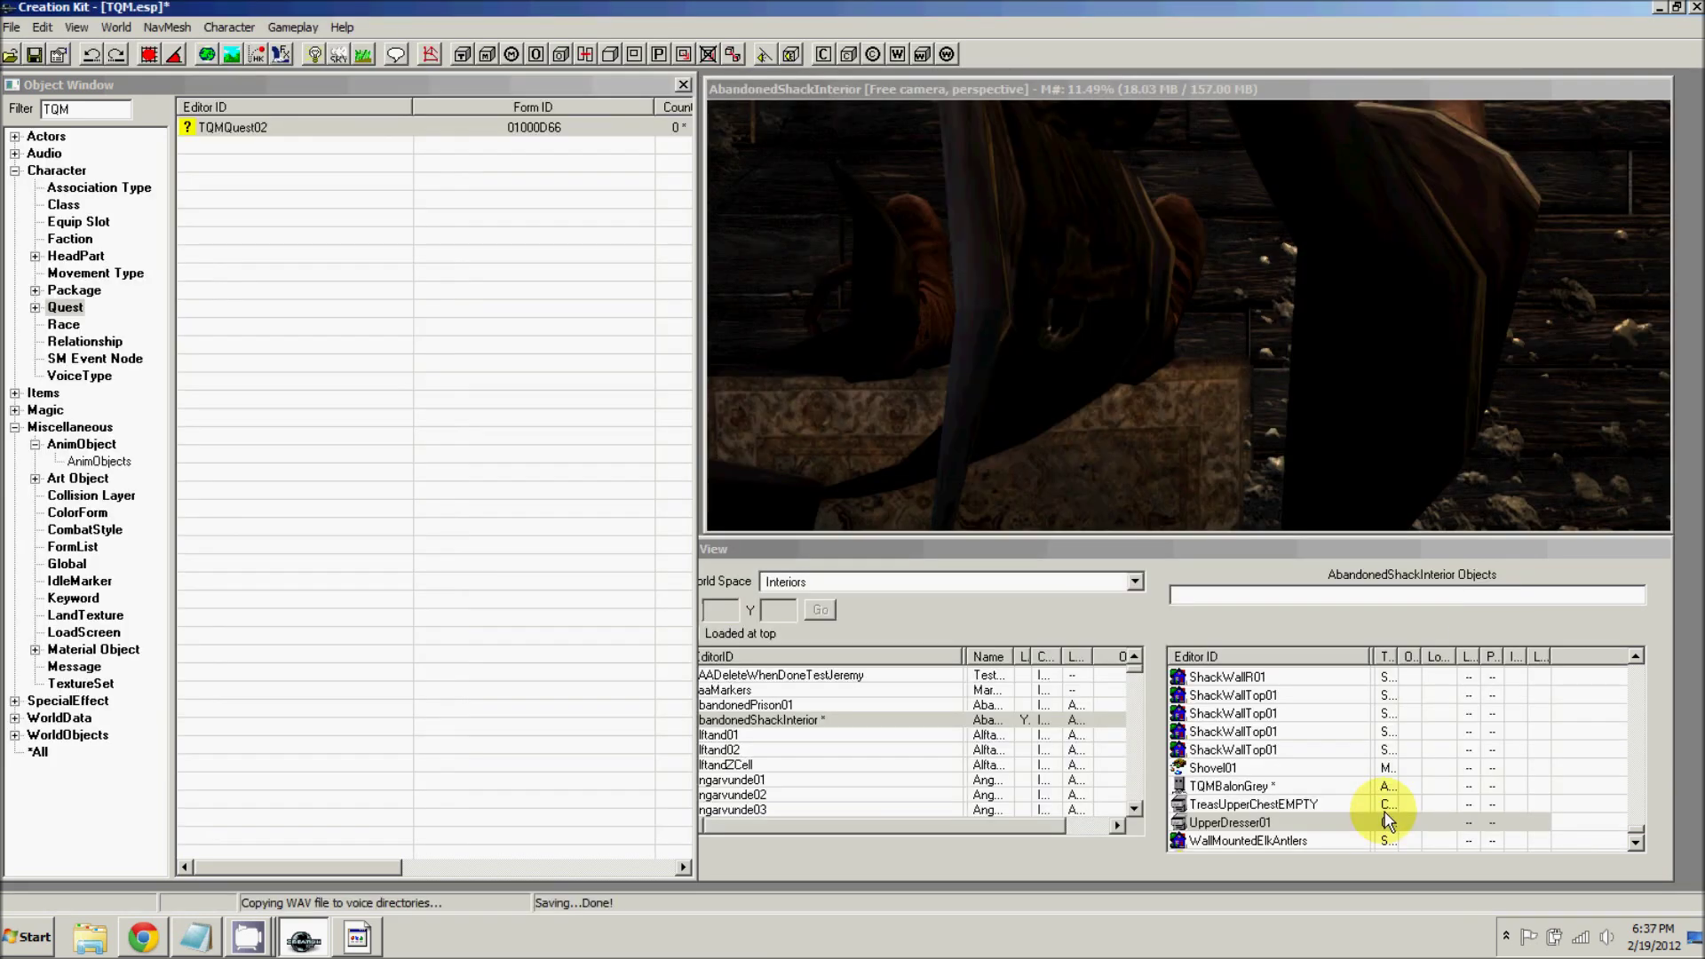
{"action": "left_click", "coordinate": [34, 54]}
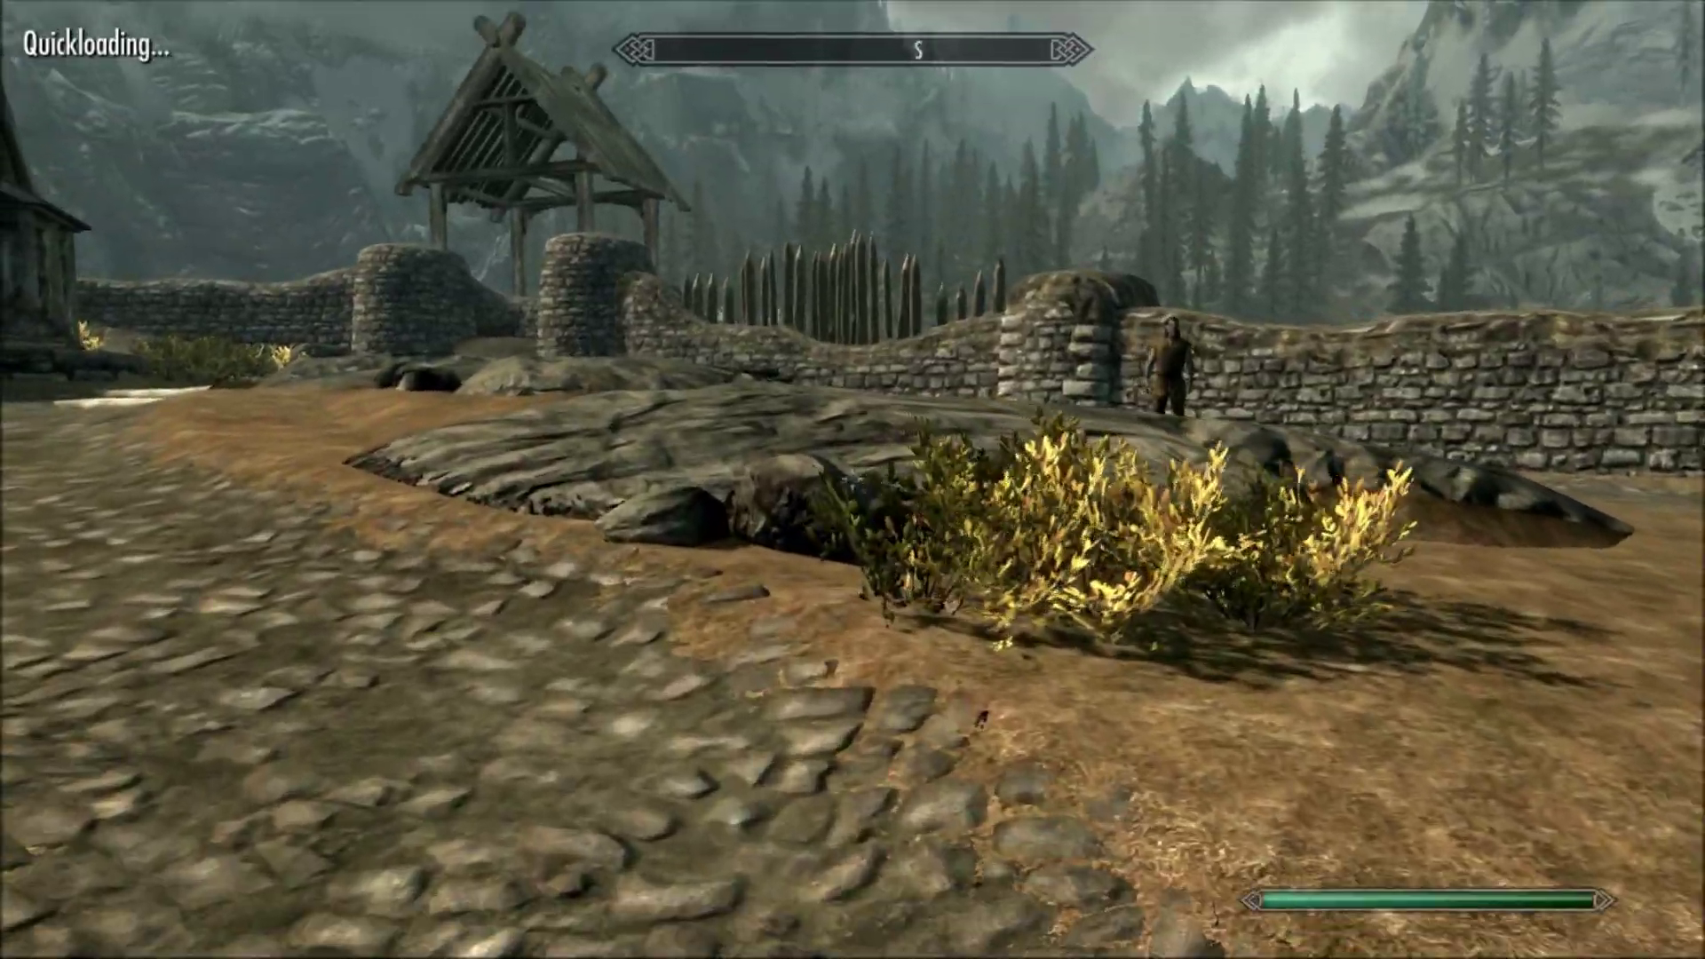
{"action": "key", "text": "w"}
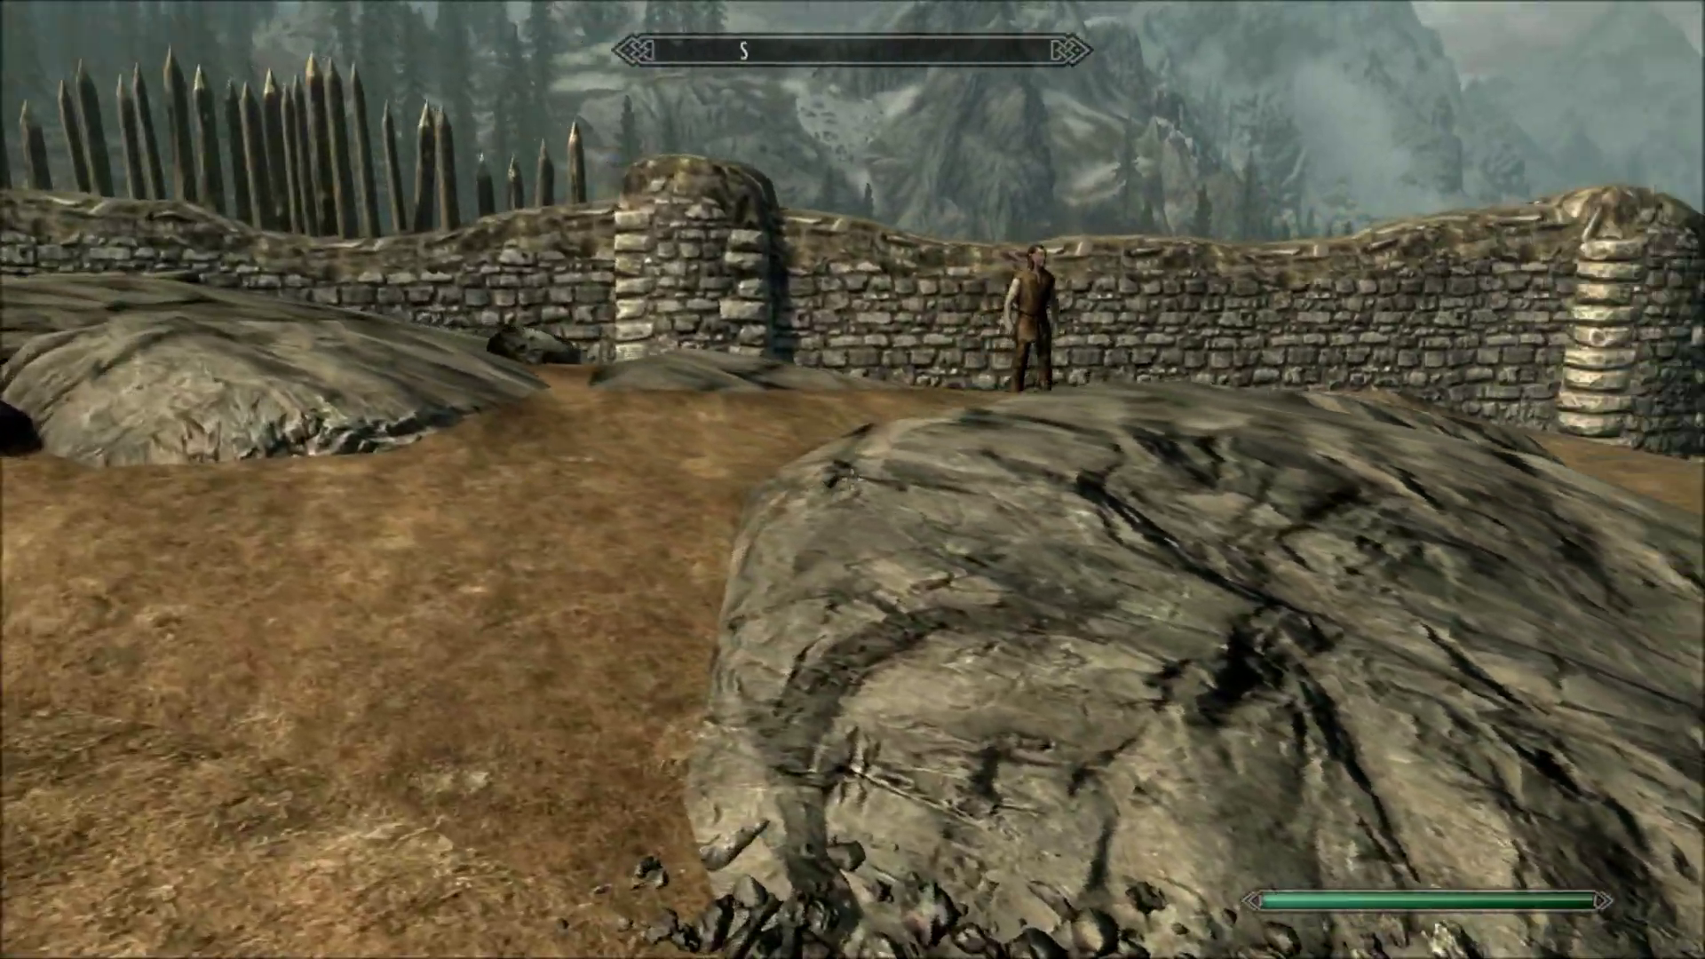
{"action": "key", "text": "w"}
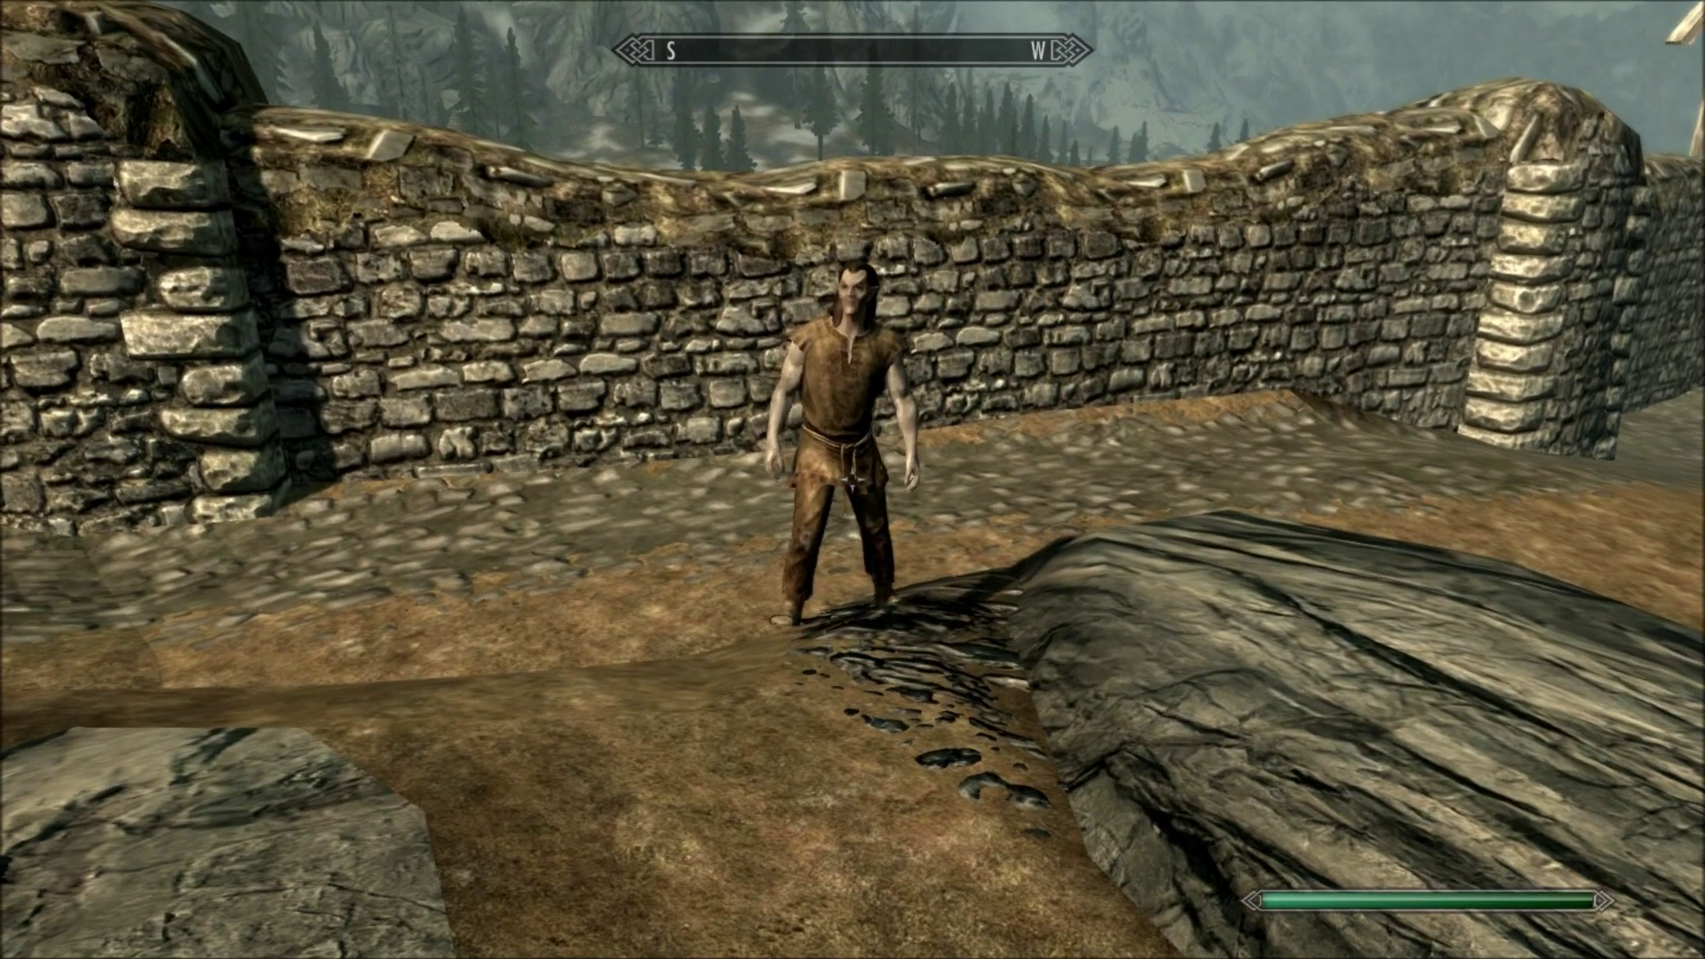